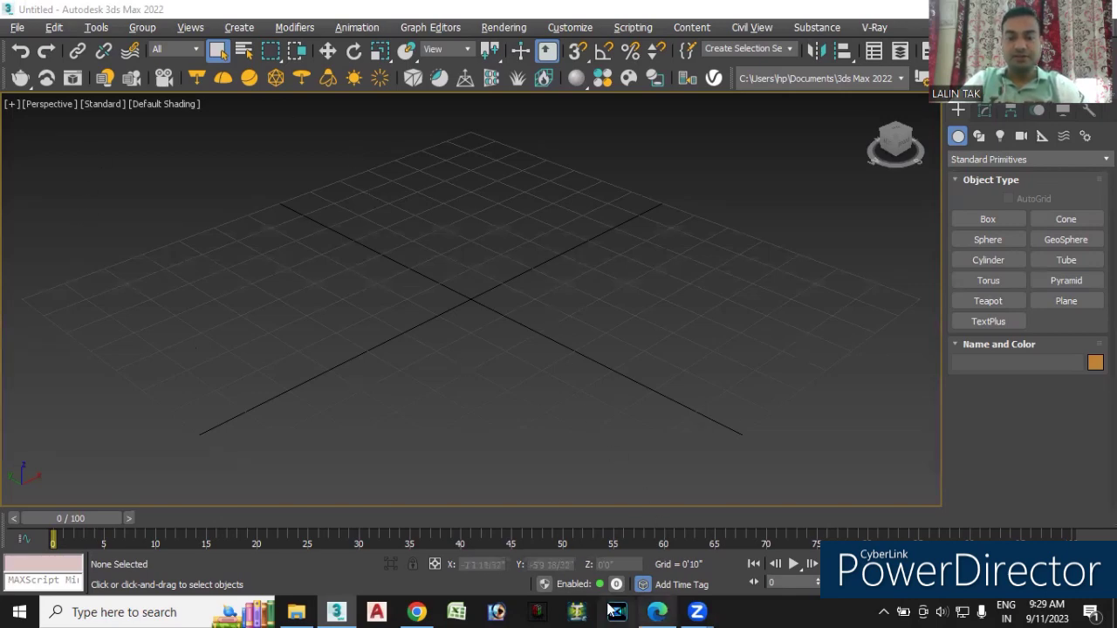
View the Exercise 9 news frame reference on page 14 of maxx.pdf, then return to 3ds Max
left_click(659, 612)
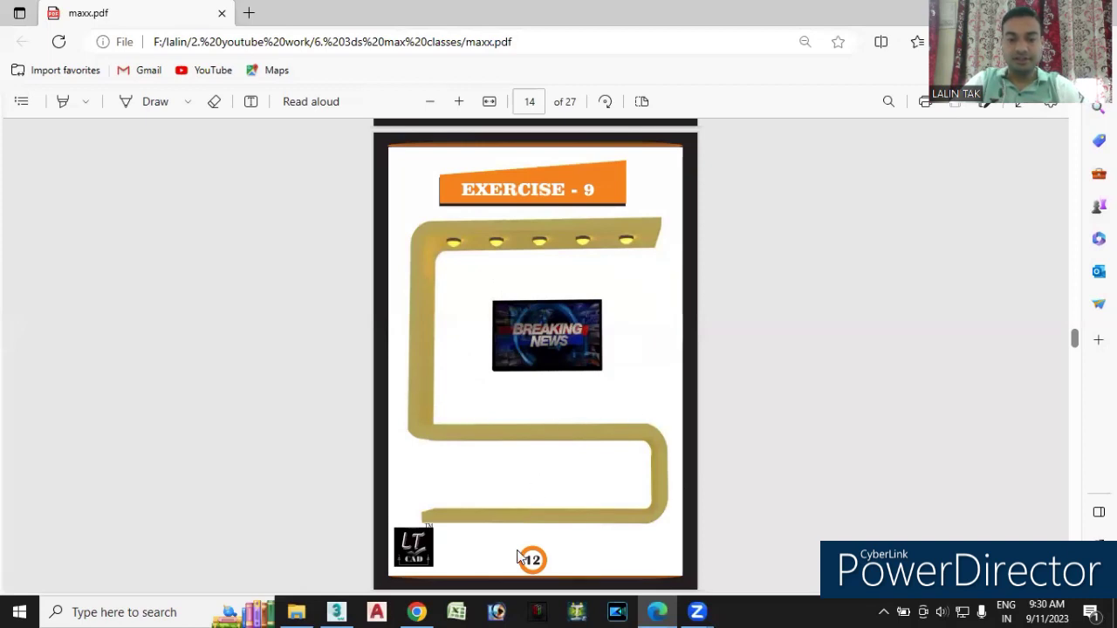
left_click(336, 612)
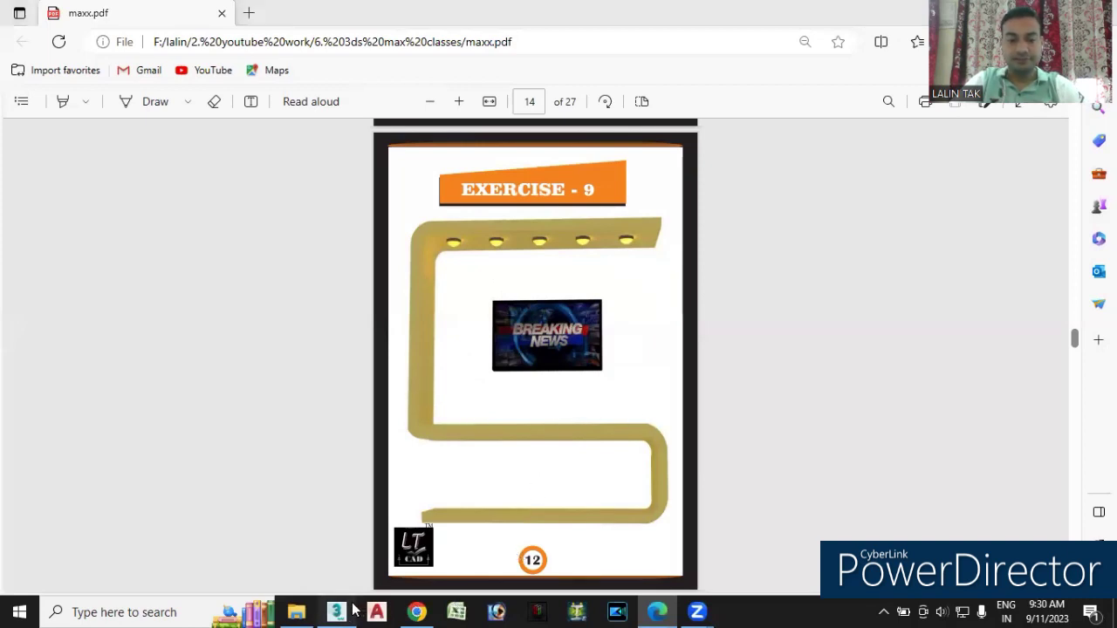
Draw a box about 1'9" by 1'7" and 5'4" high at the grid centre
left_click(988, 219)
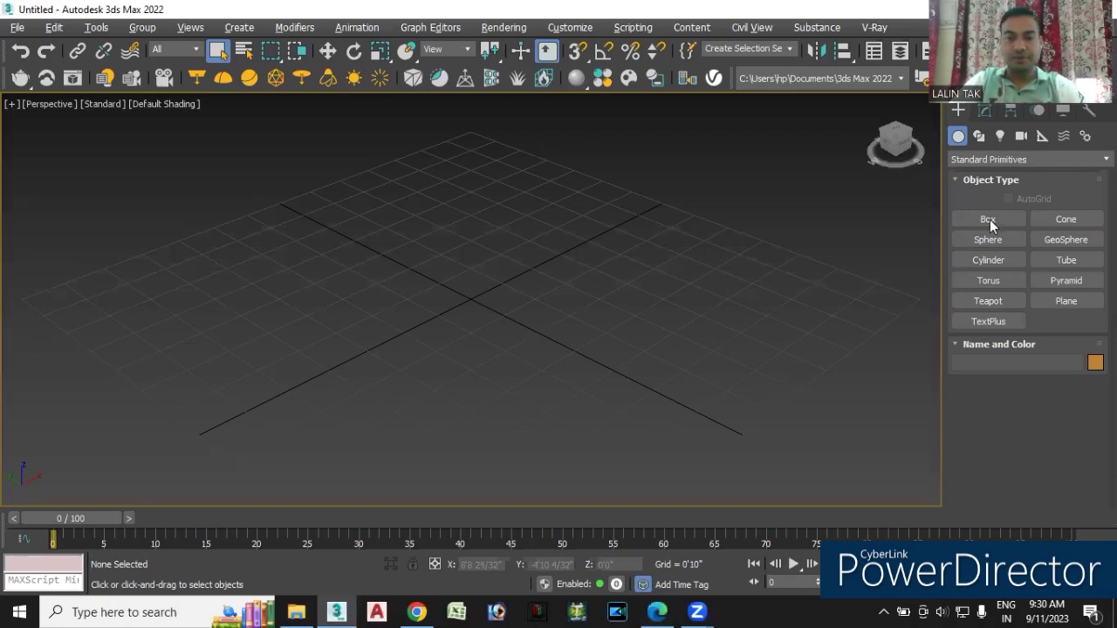
left_click_drag(409, 313, 541, 317)
scroll(534, 147, "down", 3)
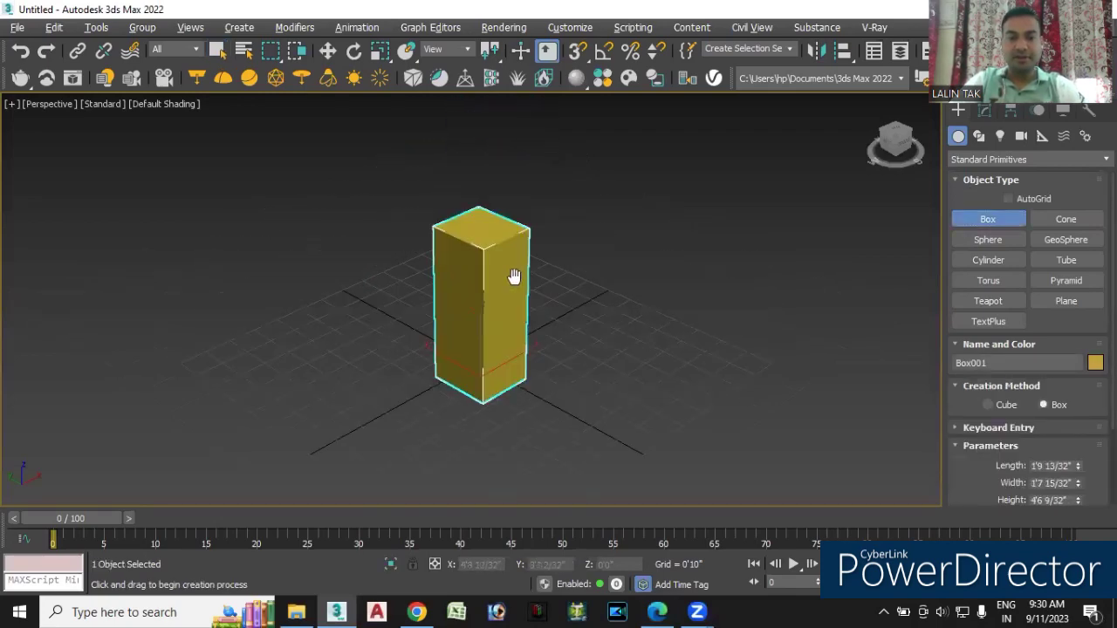
left_click(646, 336)
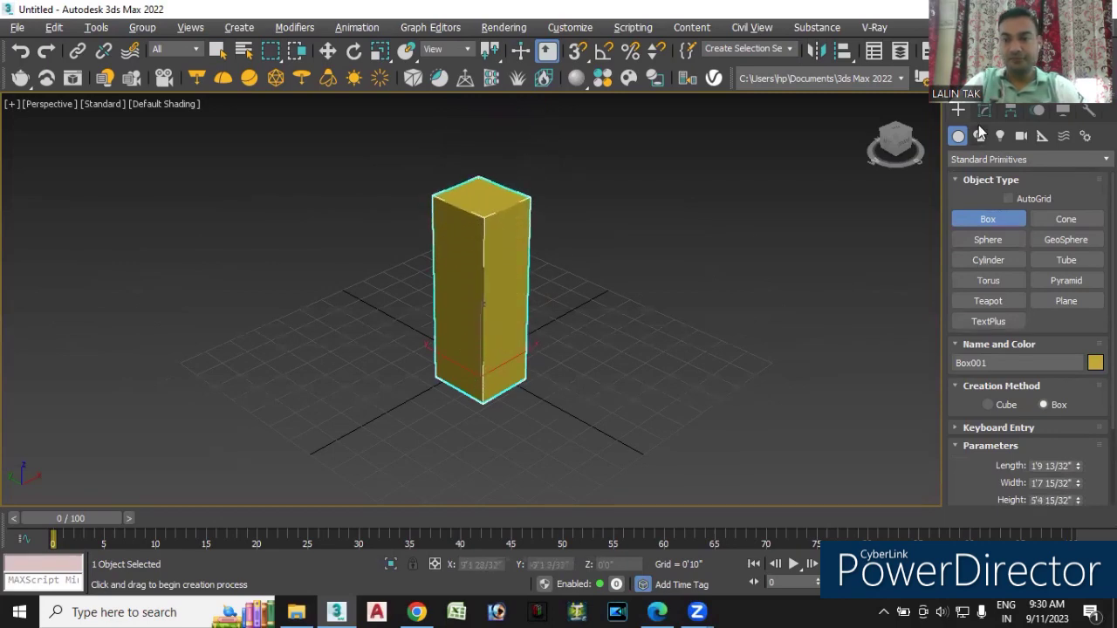
left_click(985, 110)
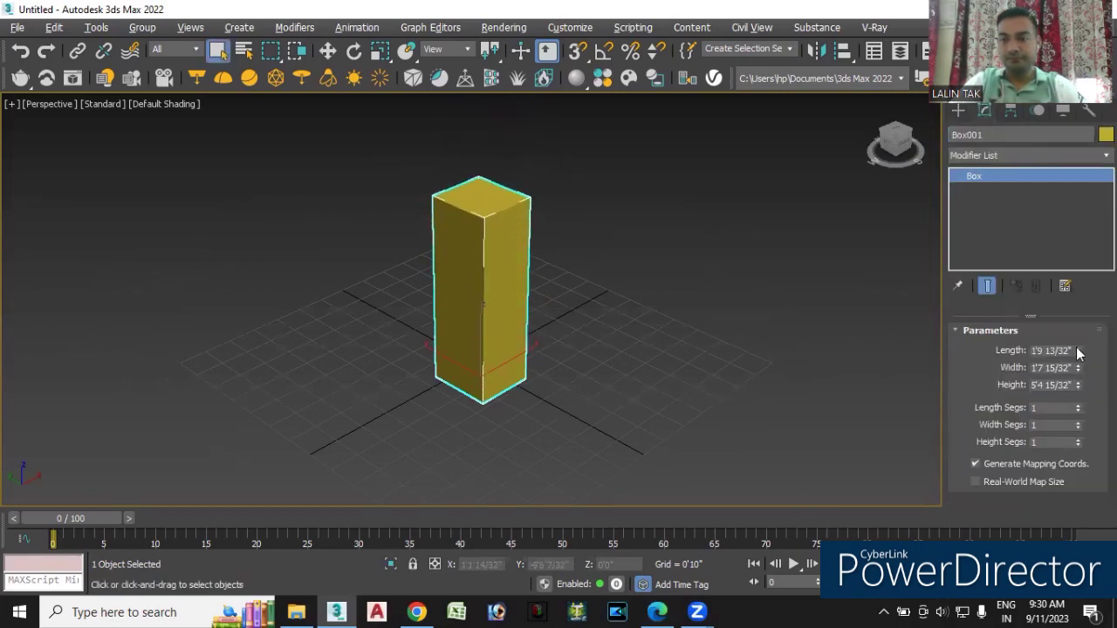
Delete the Camera Map modifier that was accidentally added to the box
left_click(993, 157)
type("b")
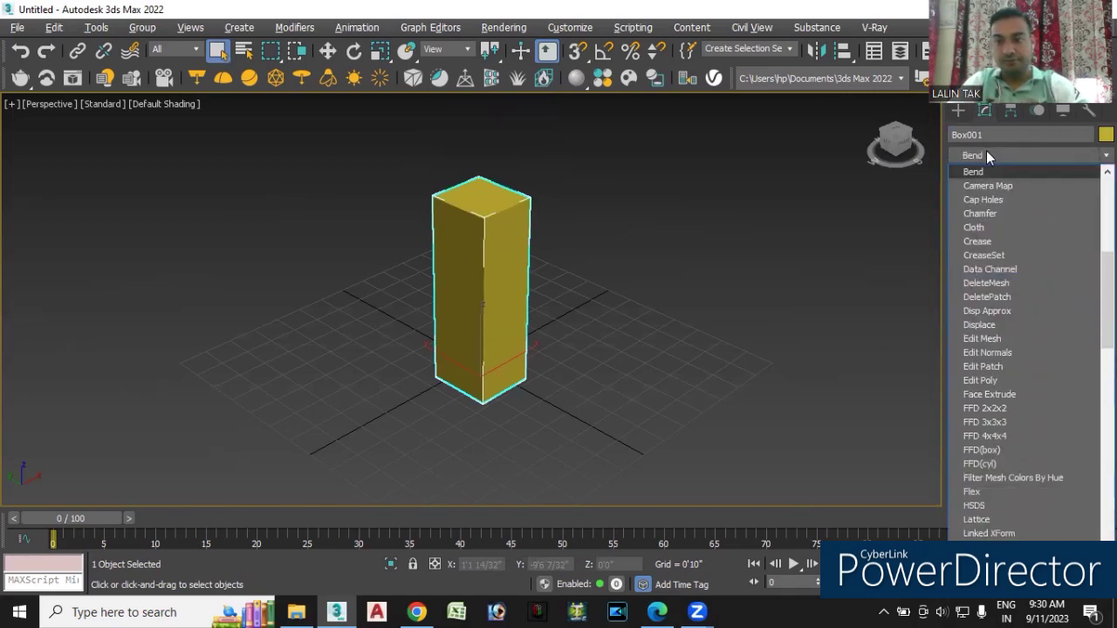
left_click(996, 183)
left_click(993, 157)
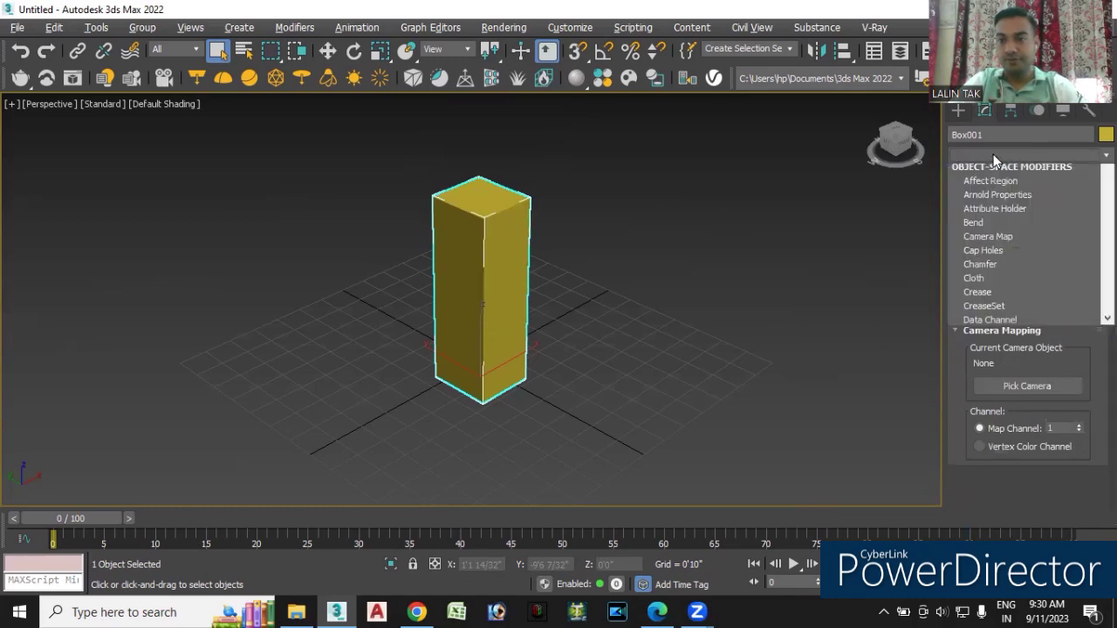
left_click(865, 226)
right_click(998, 179)
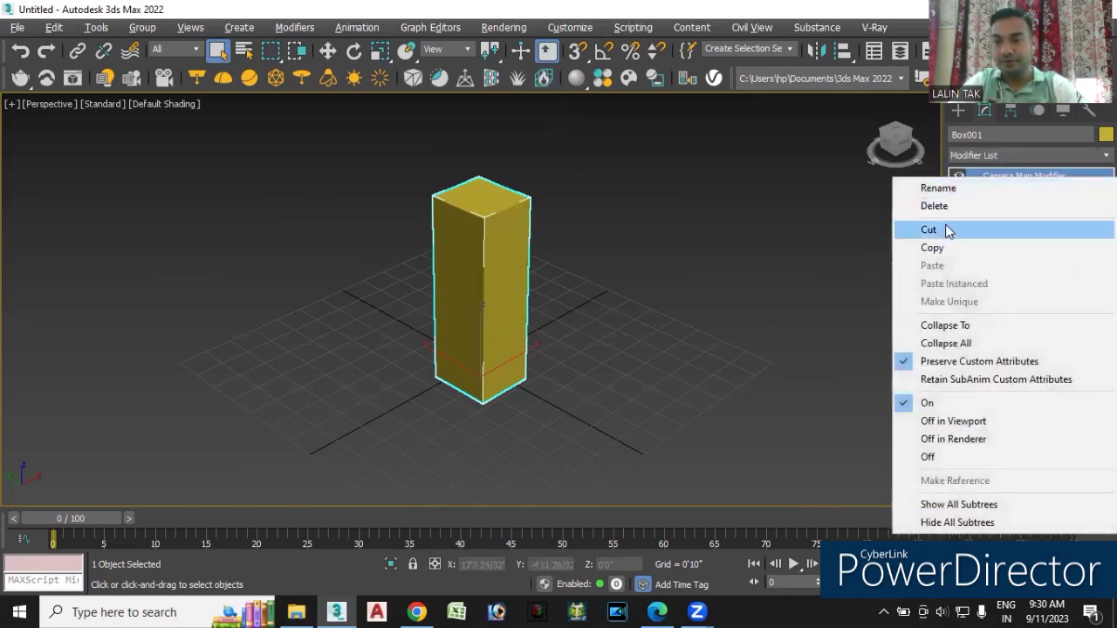
left_click(947, 206)
Add a Bend modifier to Box001, leaving its angle at 0
left_click(971, 154)
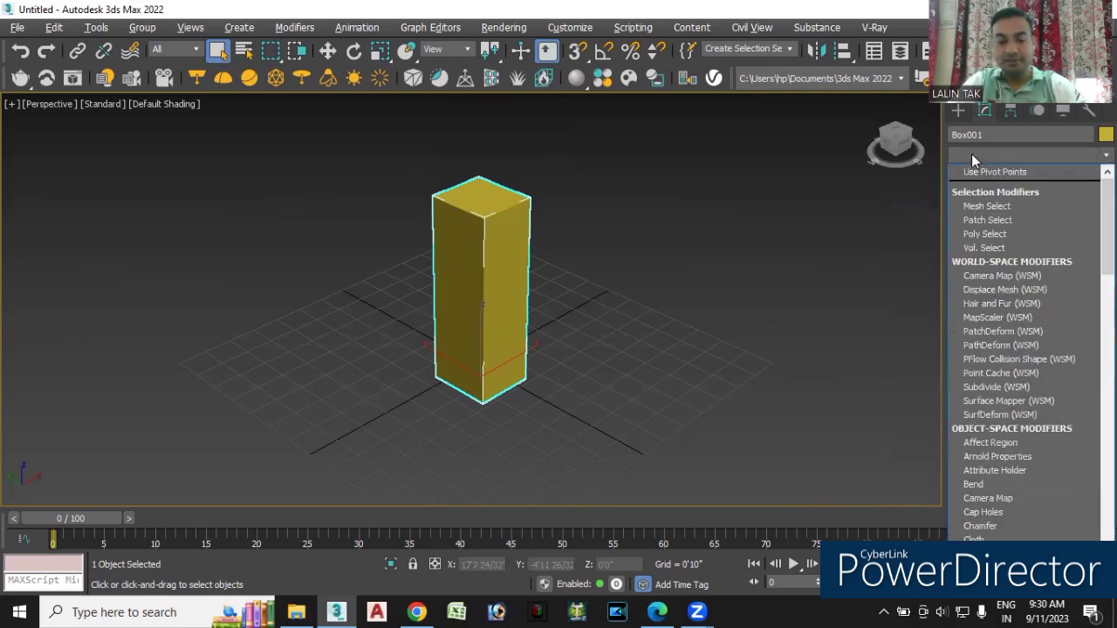
type("bend")
left_click(973, 172)
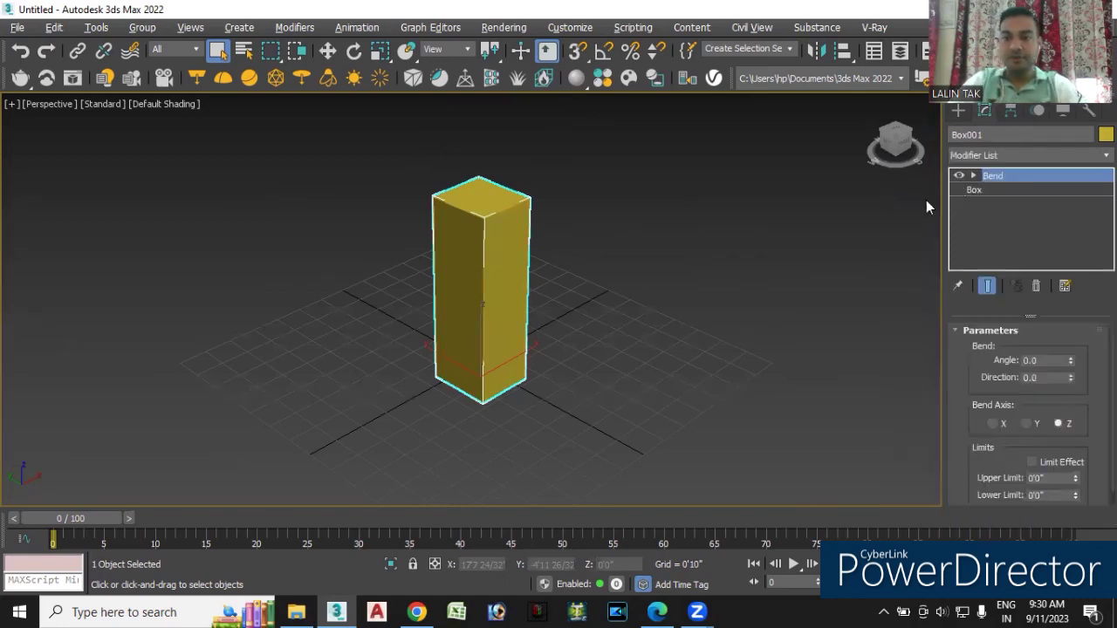
left_click(975, 189)
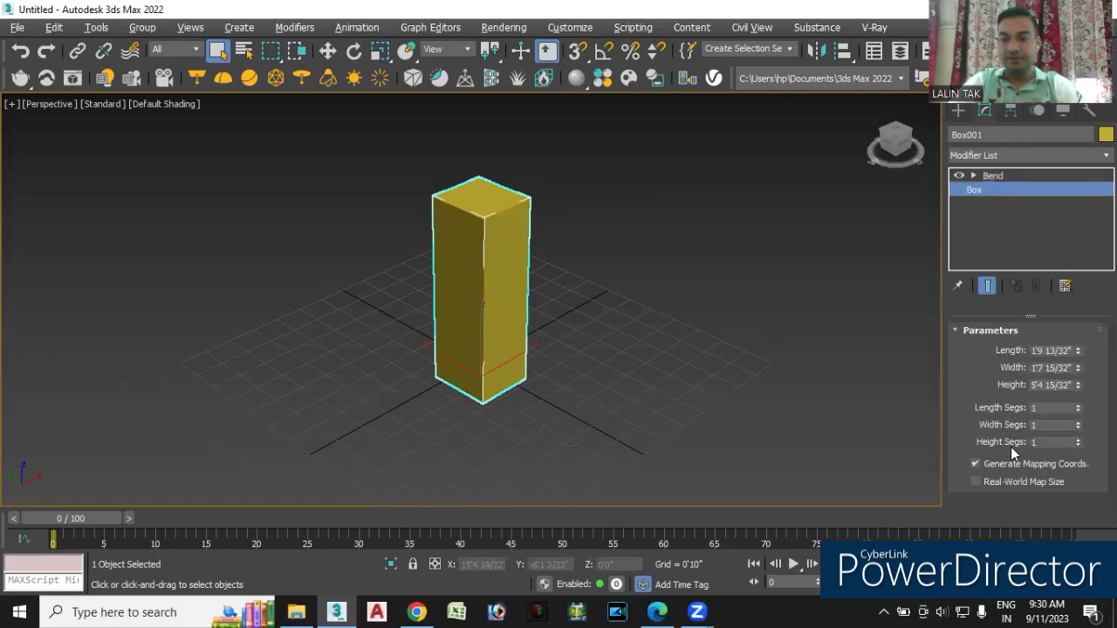
Raise the box's segments to 200 length, 147 width and 200 height
left_click_drag(1078, 442, 1077, 367)
left_click_drag(1078, 425, 1078, 306)
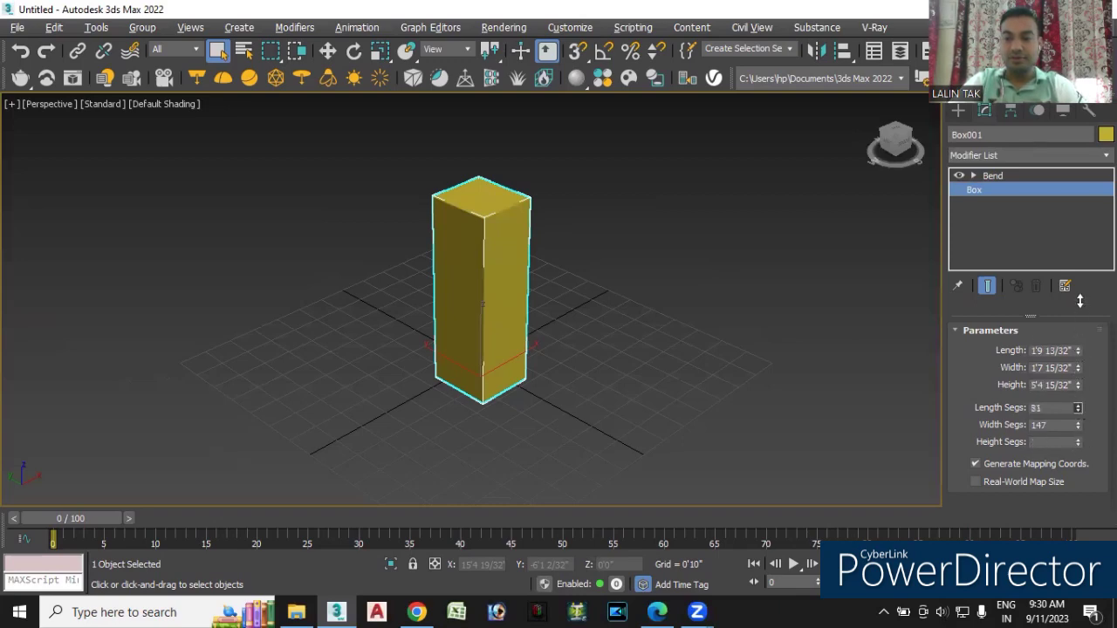
left_click_drag(1079, 410, 1082, 341)
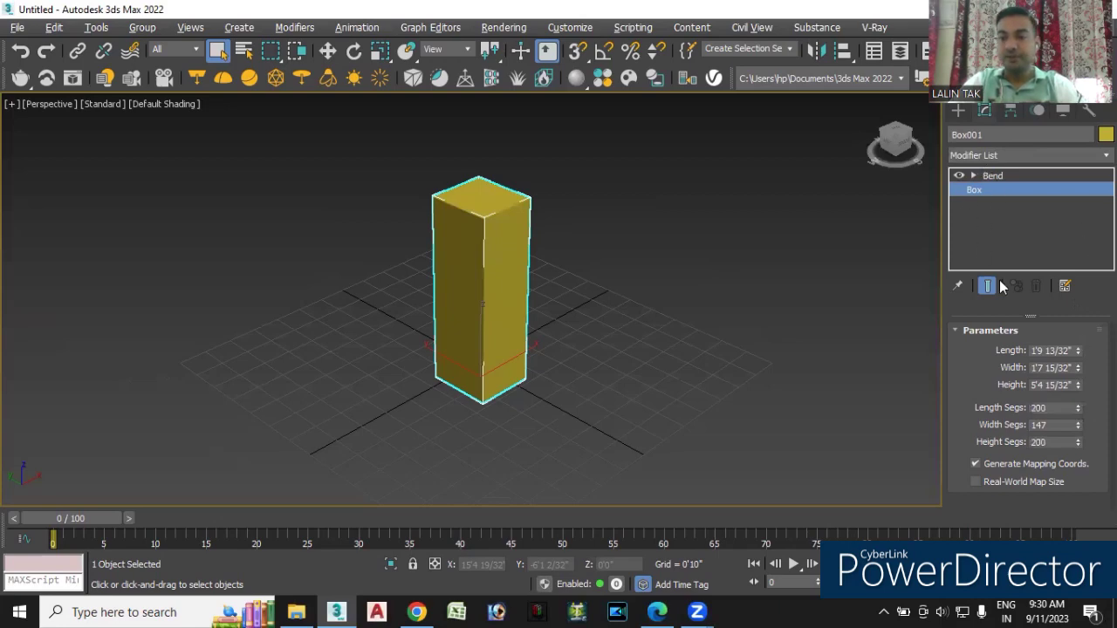
left_click(990, 176)
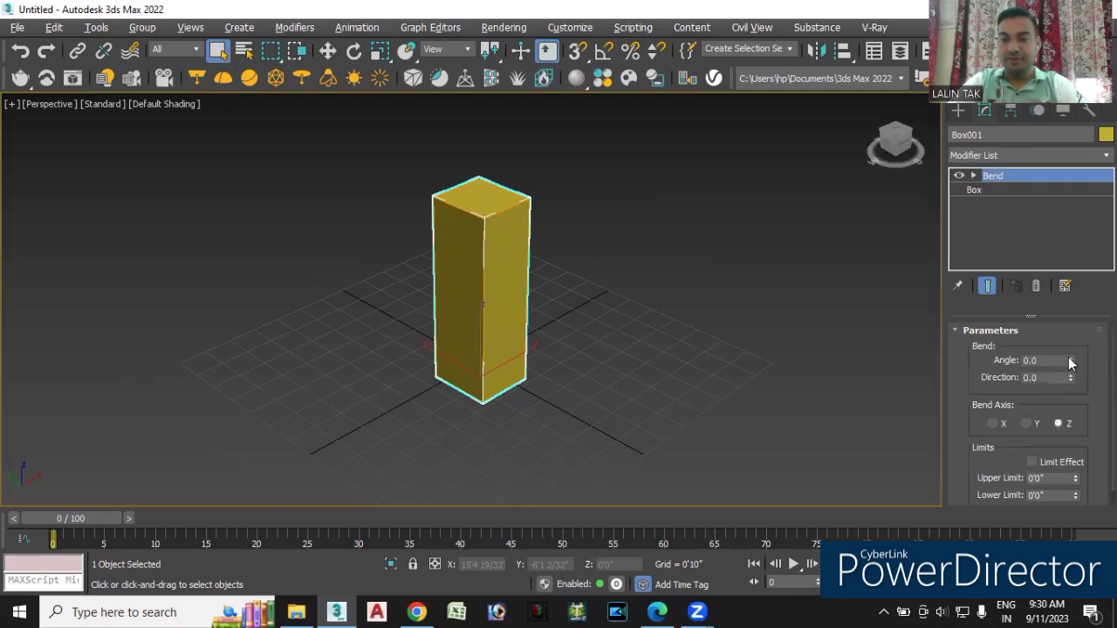
Set the Bend angle to 22.5 degrees about Z so the column curves
left_click_drag(1070, 361, 1070, 322)
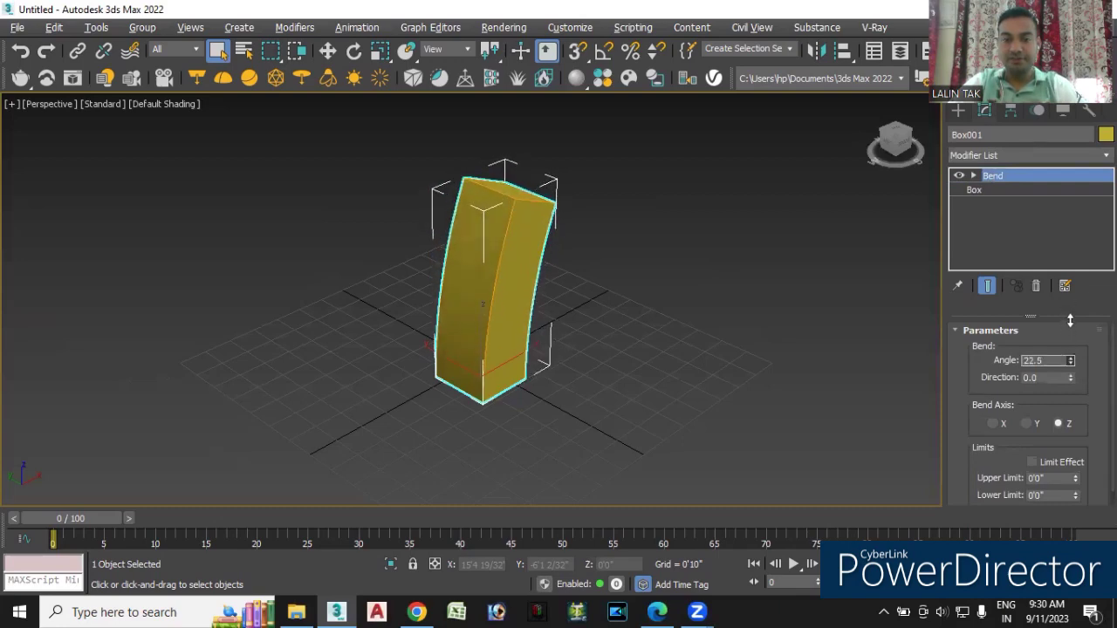
middle_click_drag(730, 427, 655, 509, "alt")
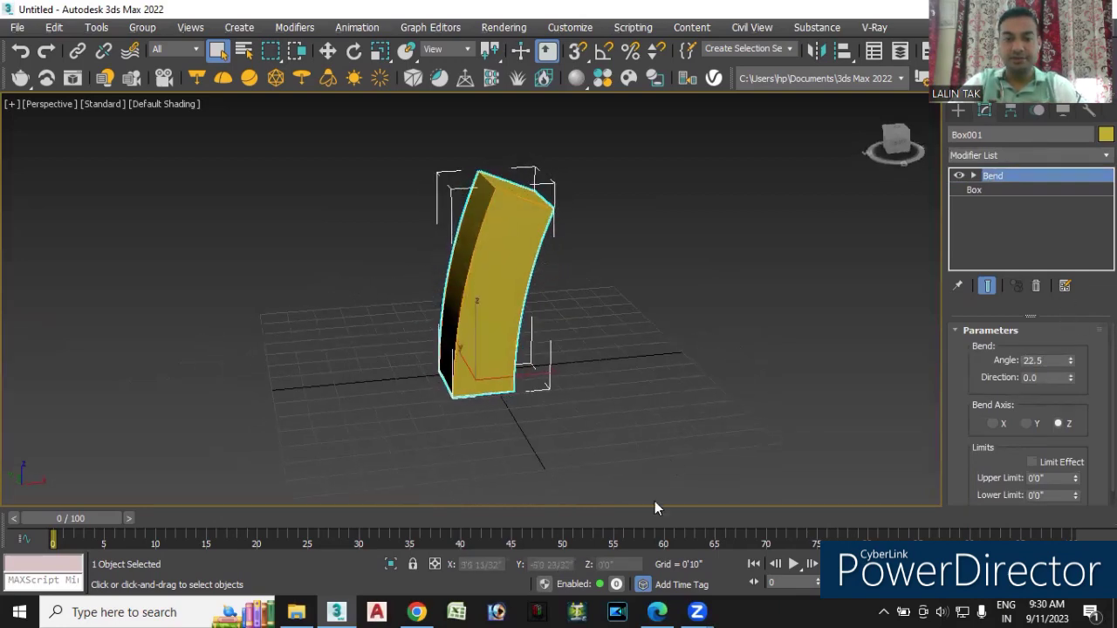
key("alt+Tab")
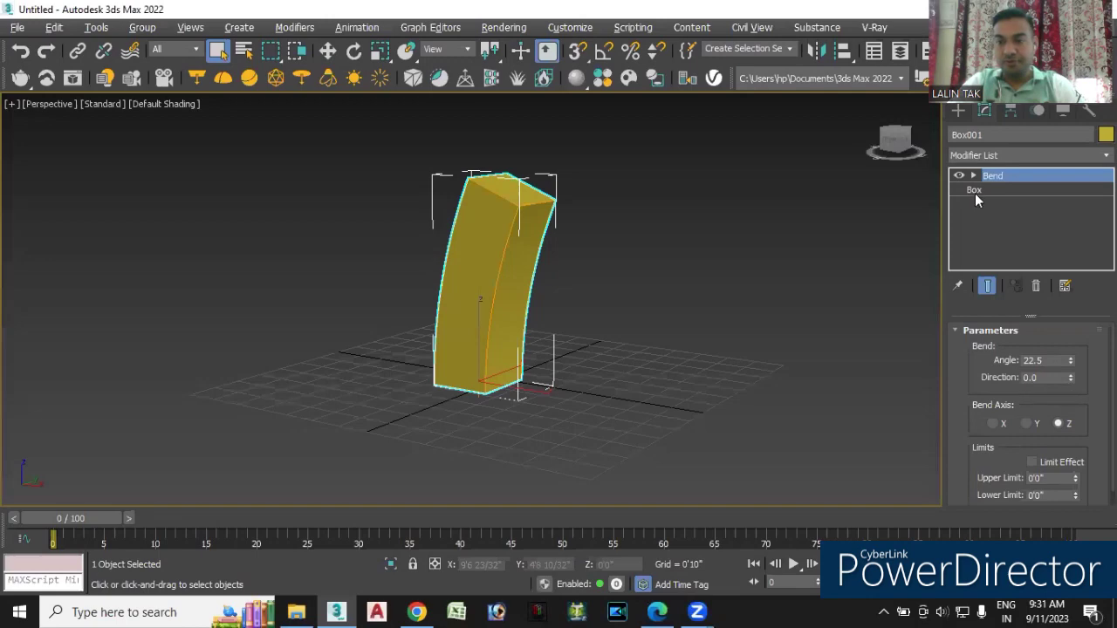
Resize Box001 to 2'0" length, 1'0" width and roughly 7'1" height
left_click(974, 191)
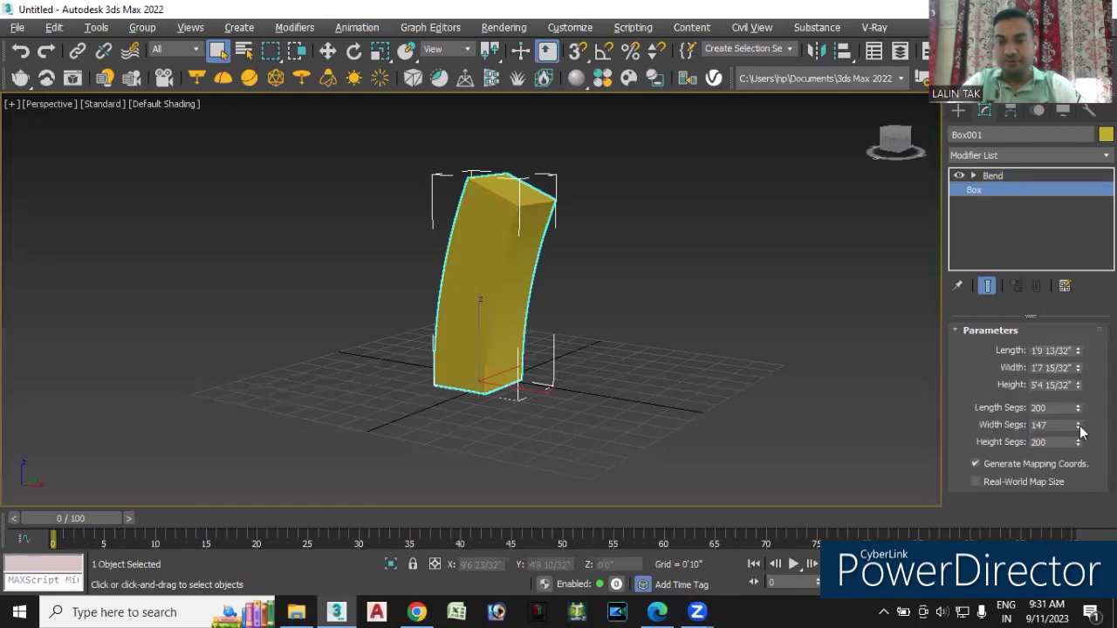
left_click_drag(1080, 350, 1080, 338)
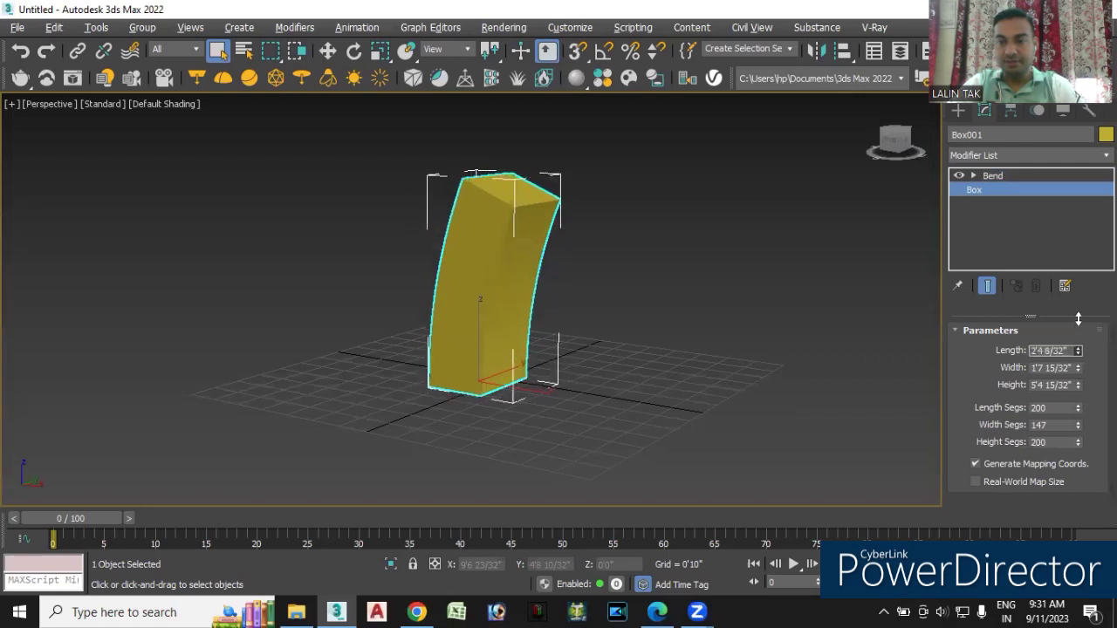
double_click(1031, 350)
type("24")
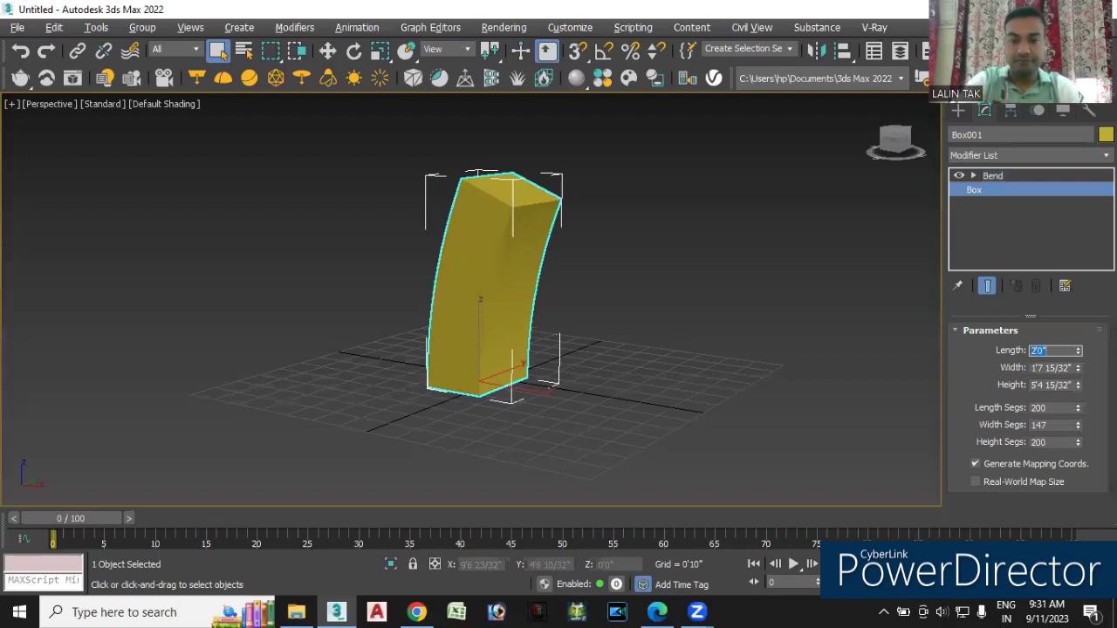
key("Return")
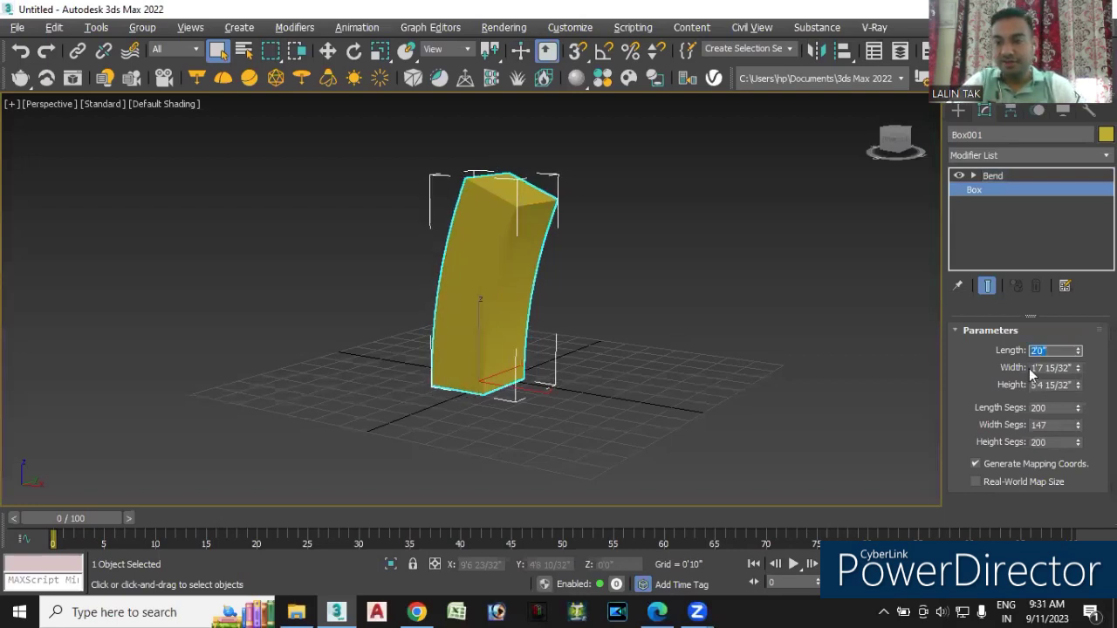
left_click_drag(1078, 368, 1078, 354)
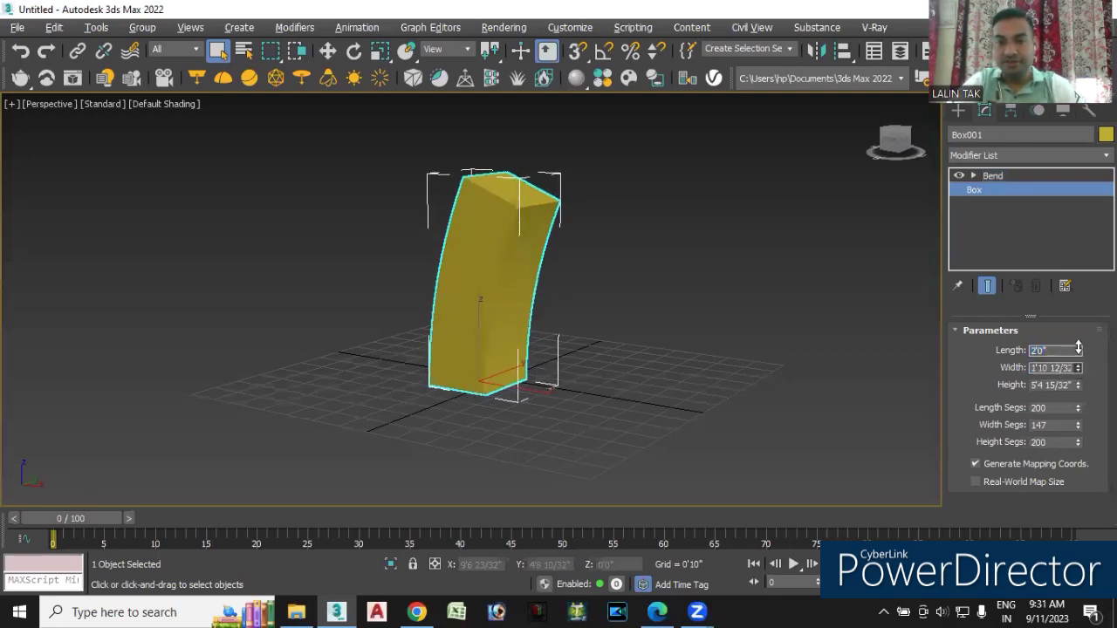
double_click(1032, 366)
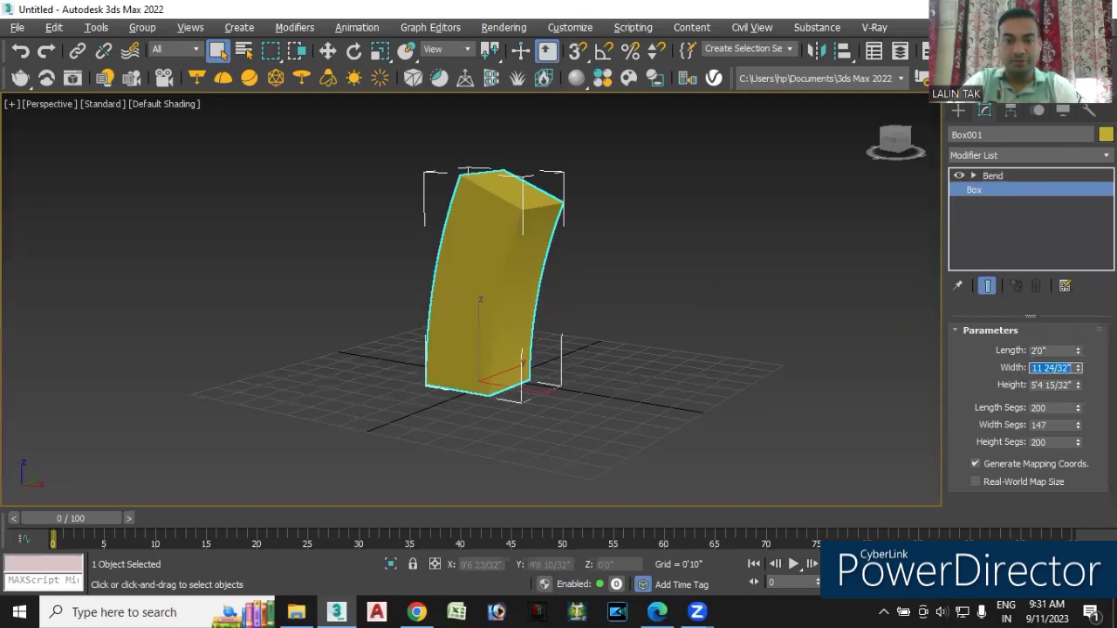
type("1")
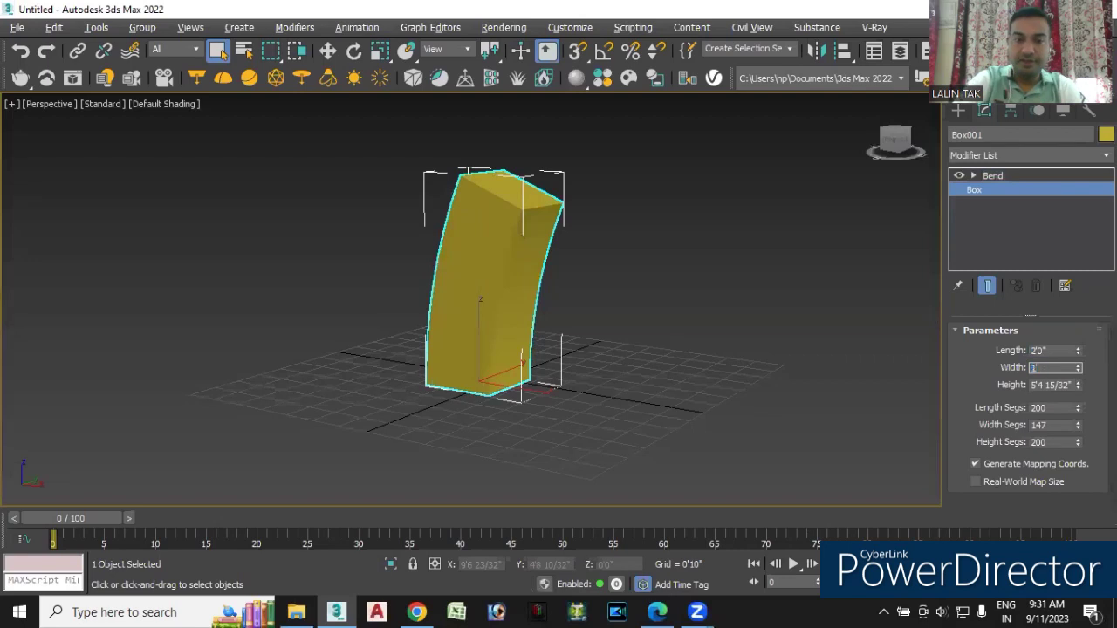
key("Return")
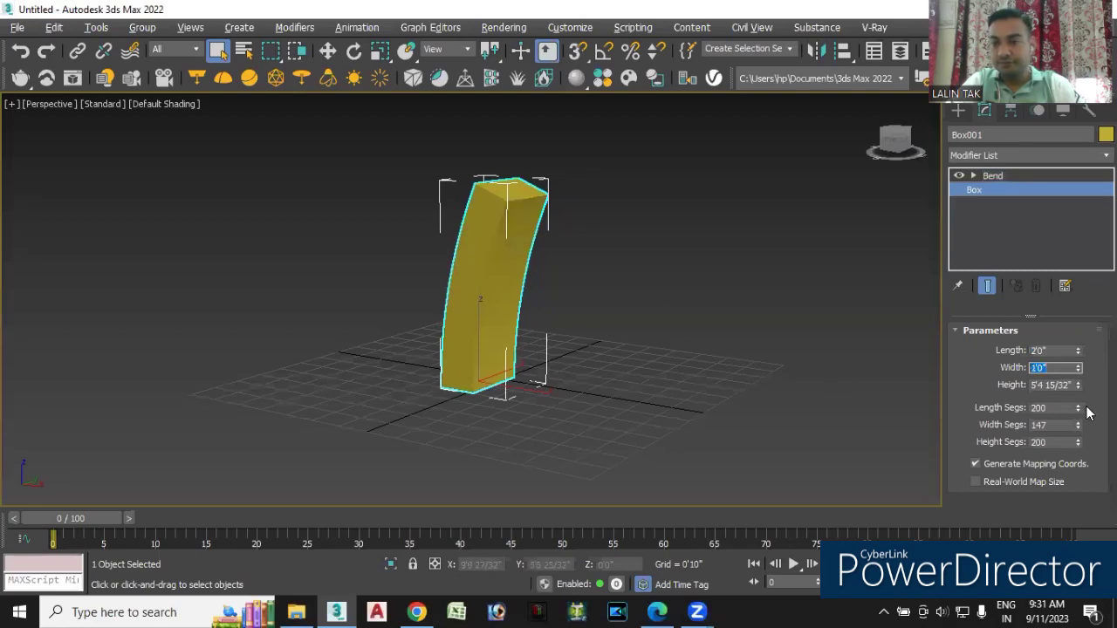
left_click_drag(1080, 388, 1080, 356)
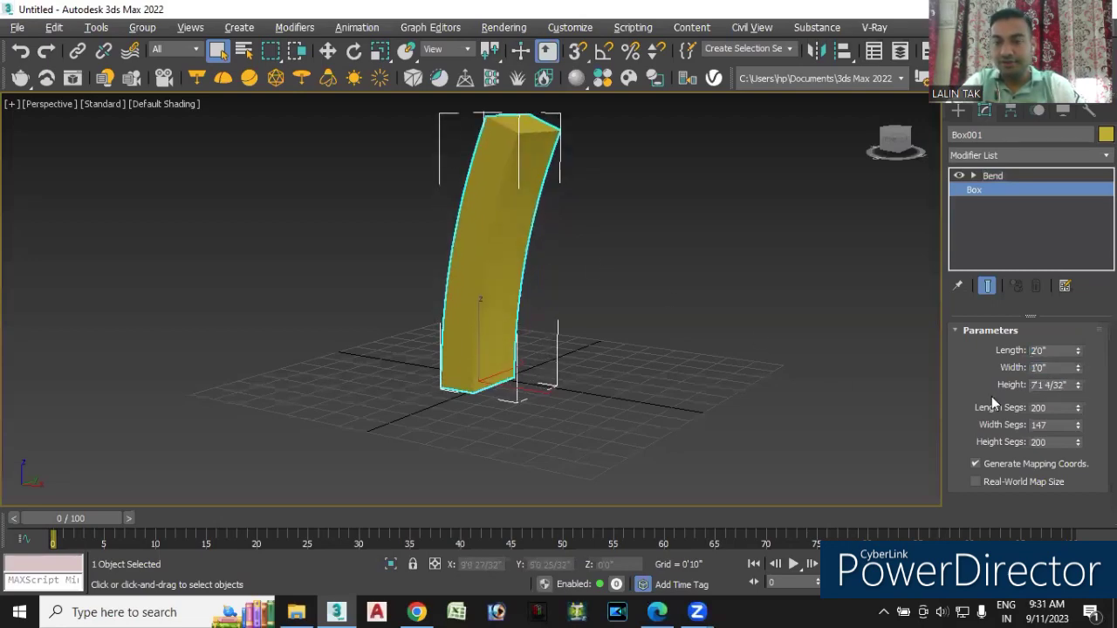
Turn on Limit Effect for the Bend and set its Upper Limit to 2'6"
left_click(992, 174)
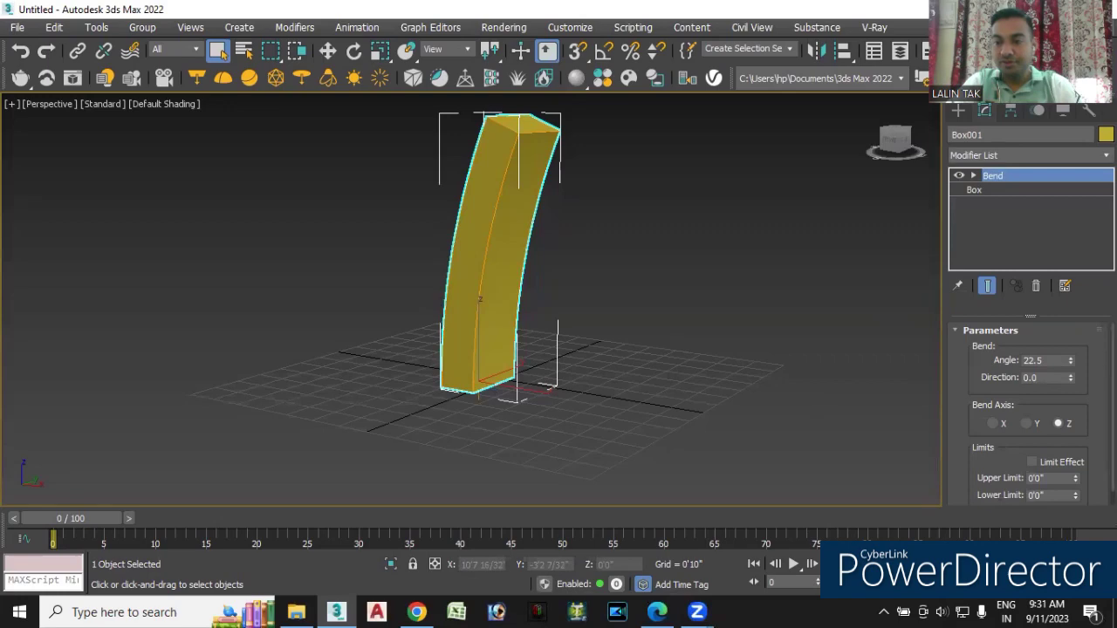
scroll(1039, 436, "down", 1)
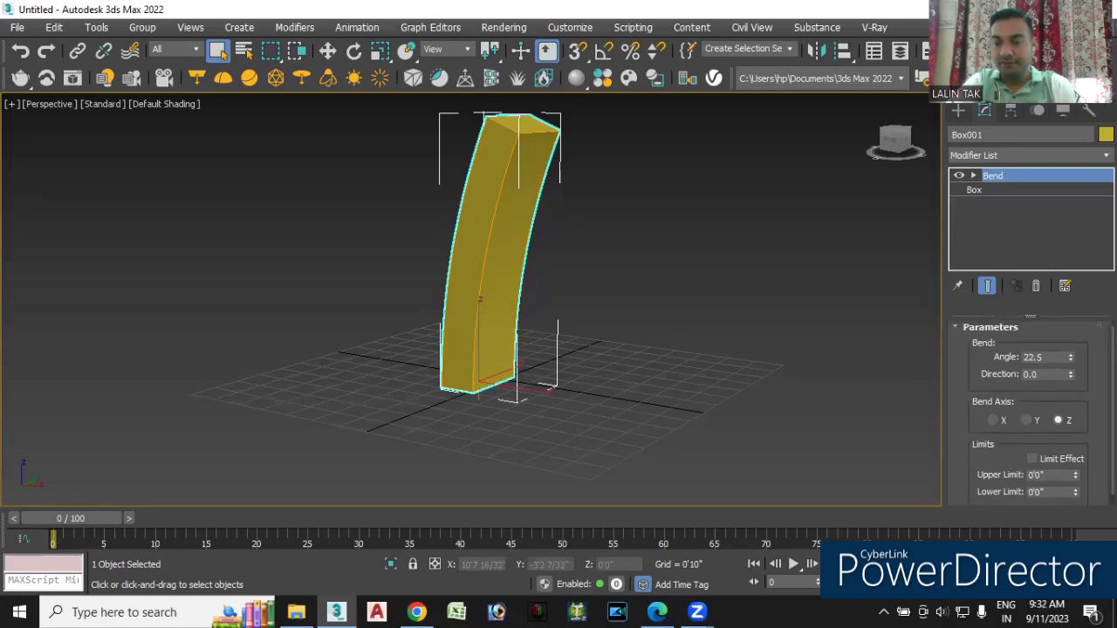
left_click(1032, 459)
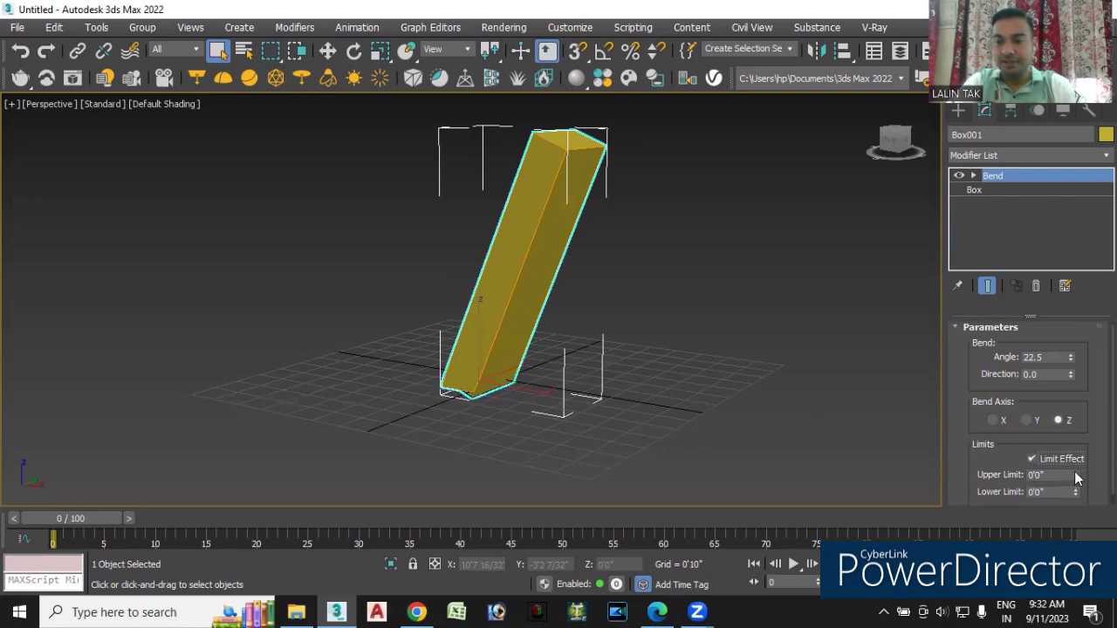
left_click_drag(1075, 476, 1066, 279)
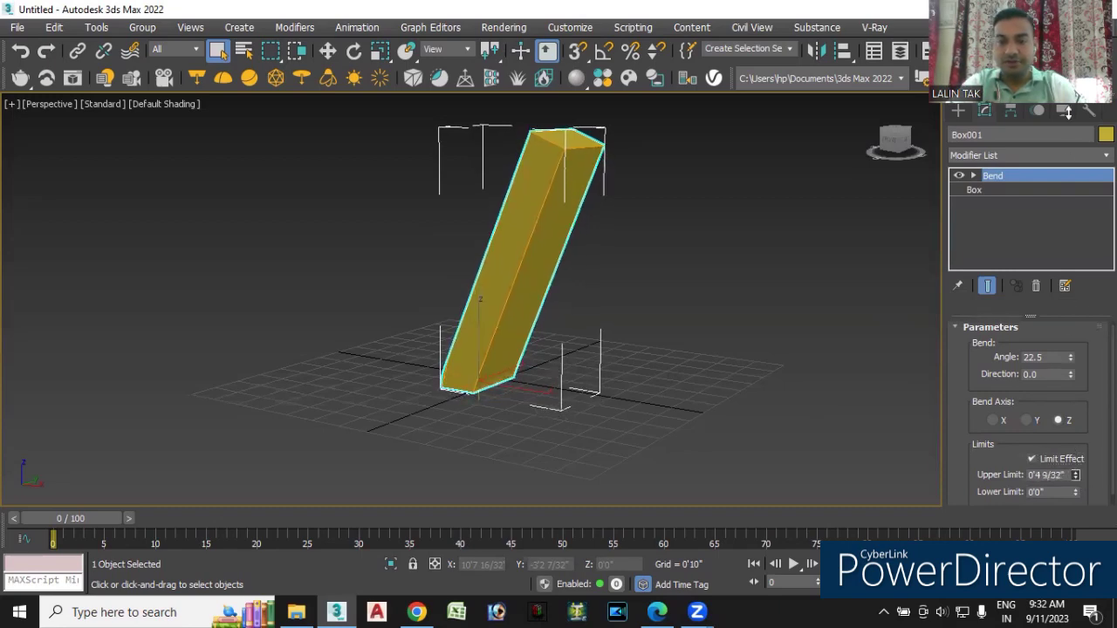
left_click_drag(1076, 476, 1082, 112)
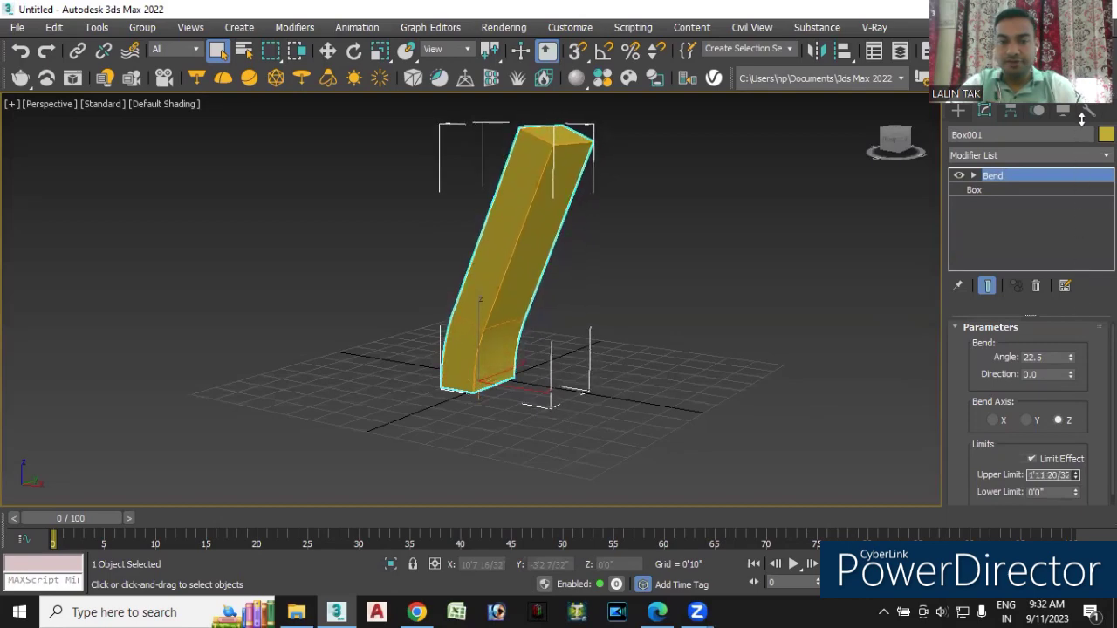
left_click(1025, 474)
double_click(1032, 475)
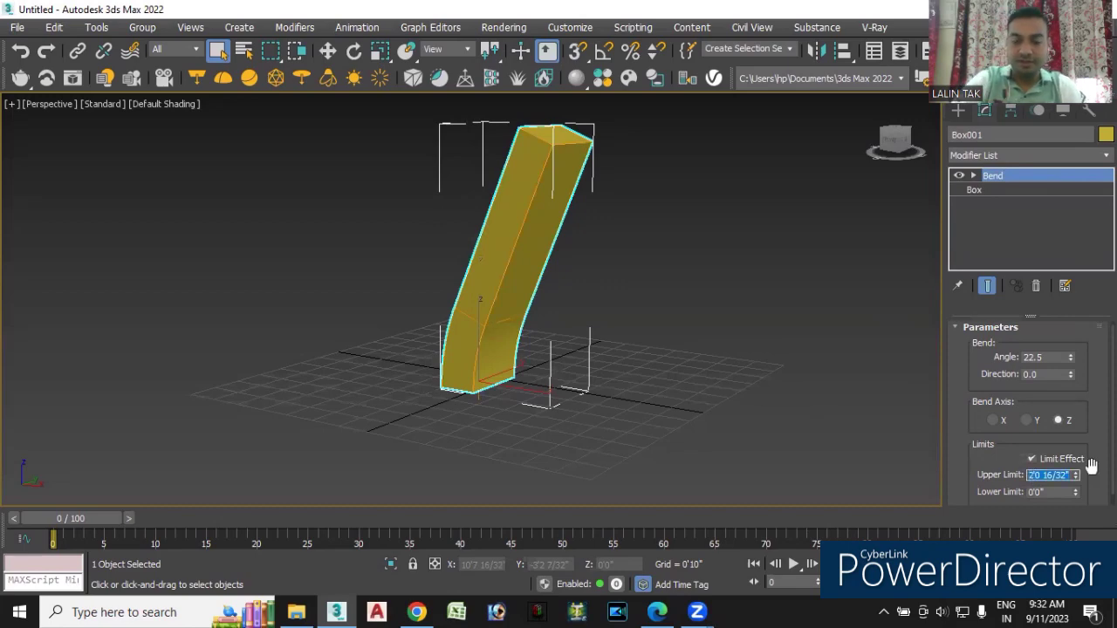
key("BackSpace")
type("2.5'")
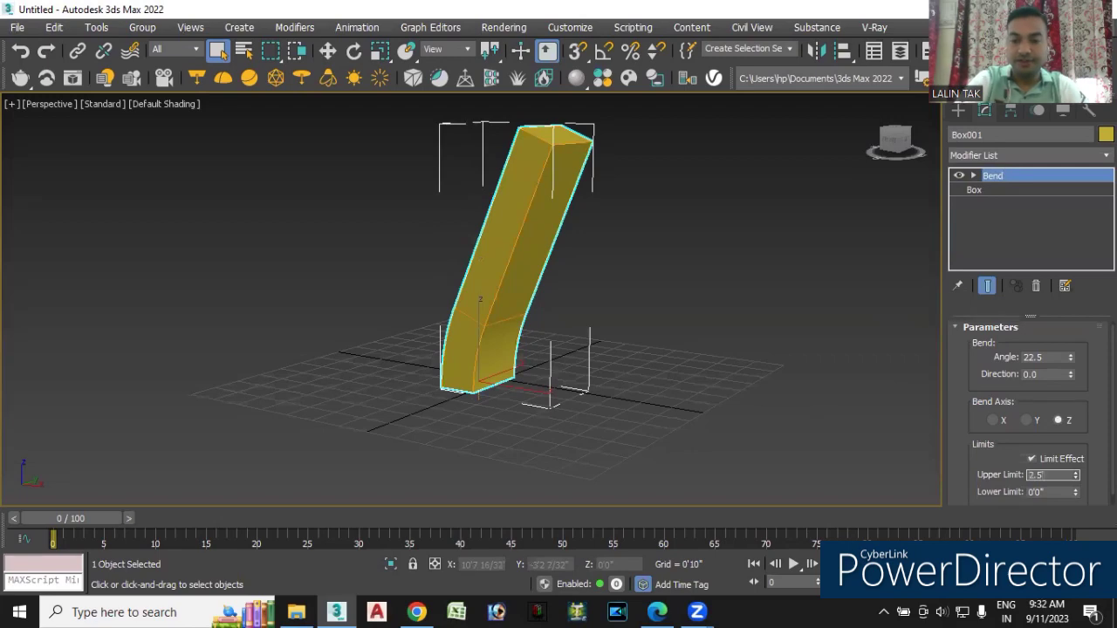
key("Return")
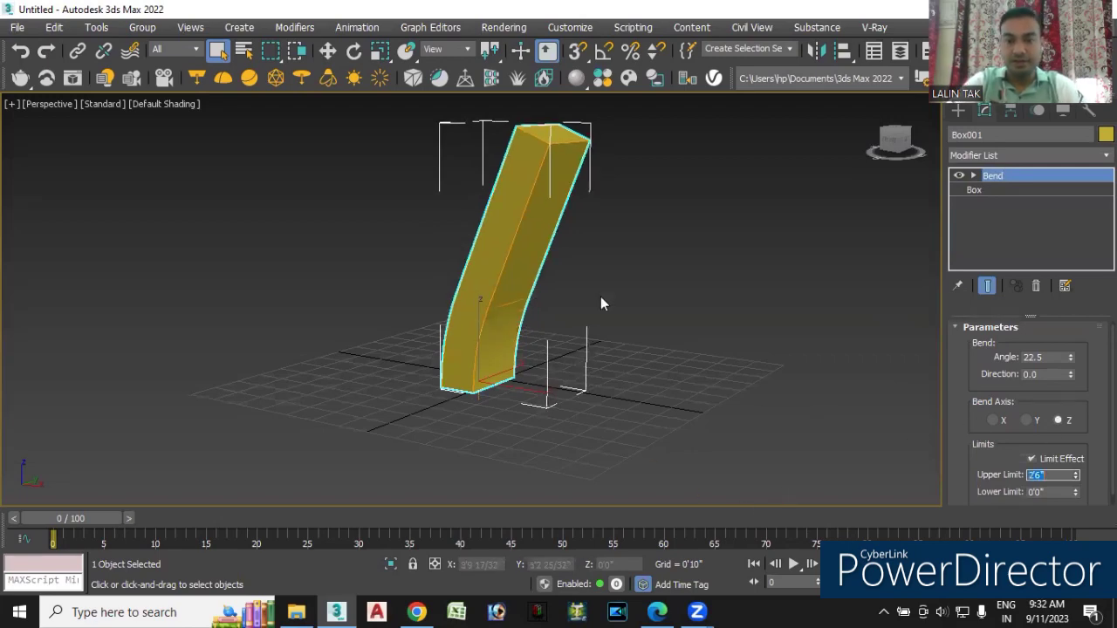
left_click(975, 176)
left_click(1002, 190)
Move the Bend gizmo up toward the column's top and set the bend angle to 90°
key("w")
left_click_drag(474, 317, 503, 150)
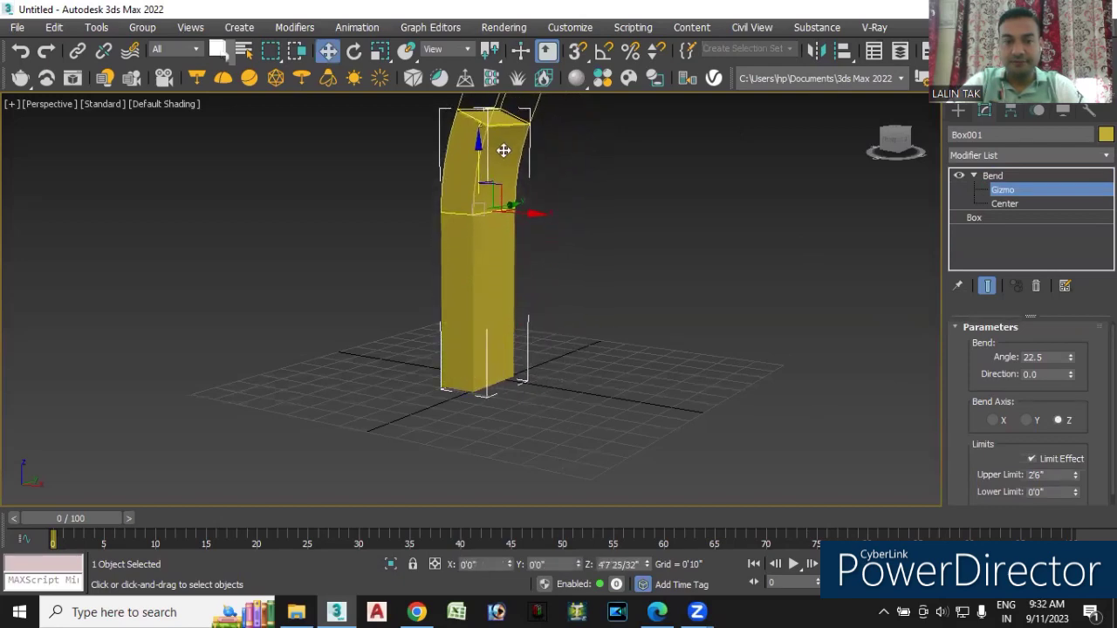
left_click_drag(1047, 357, 955, 360)
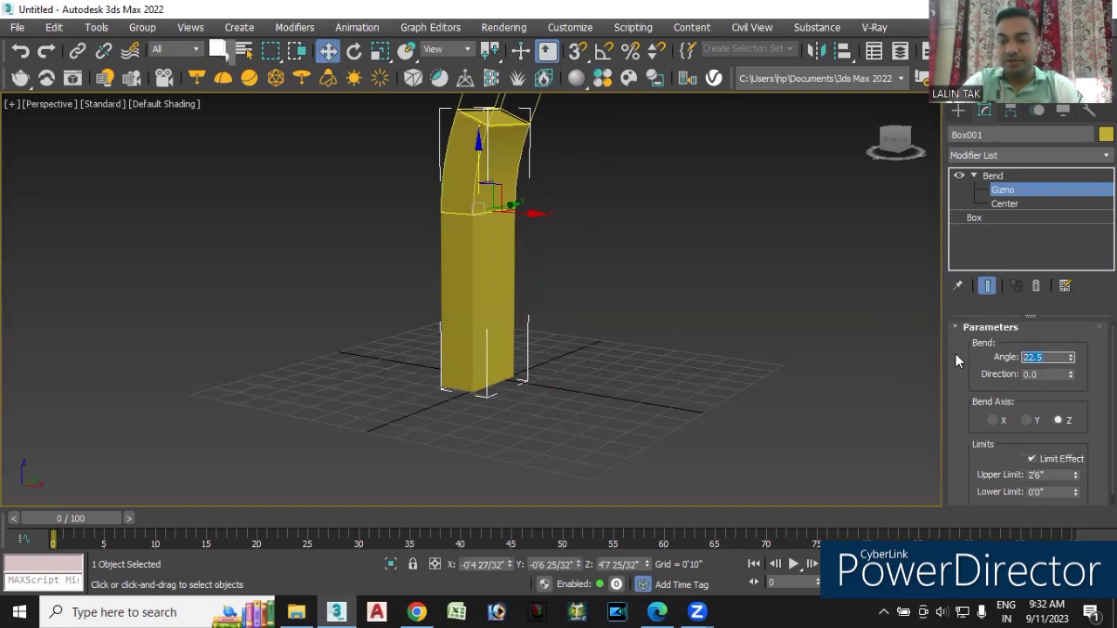
type("90")
key("Return")
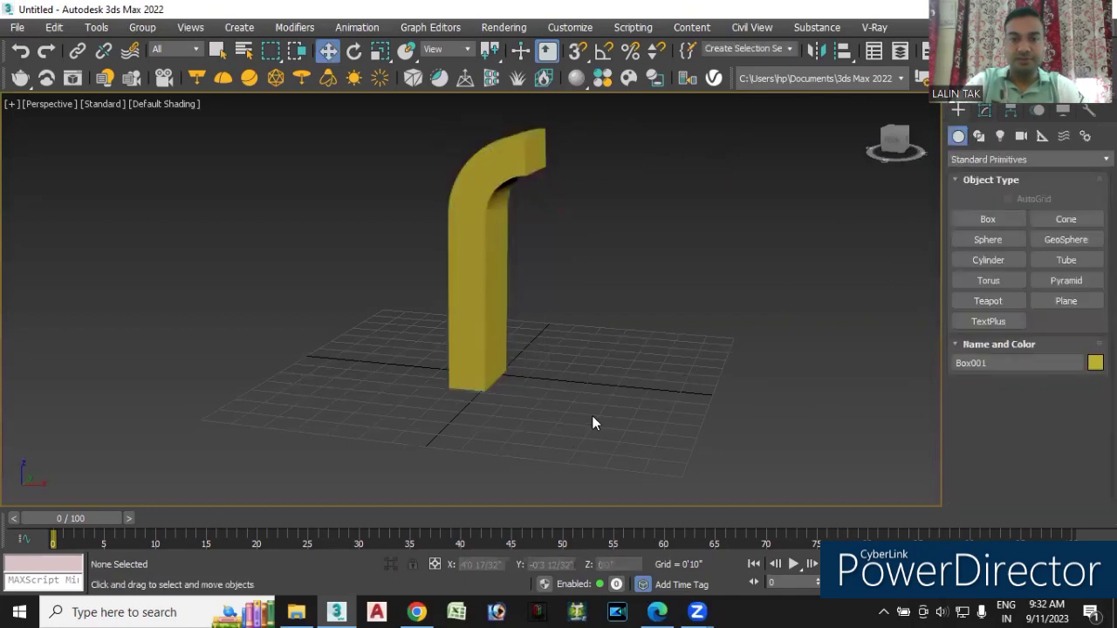
middle_click_drag(592, 423, 604, 422, "alt")
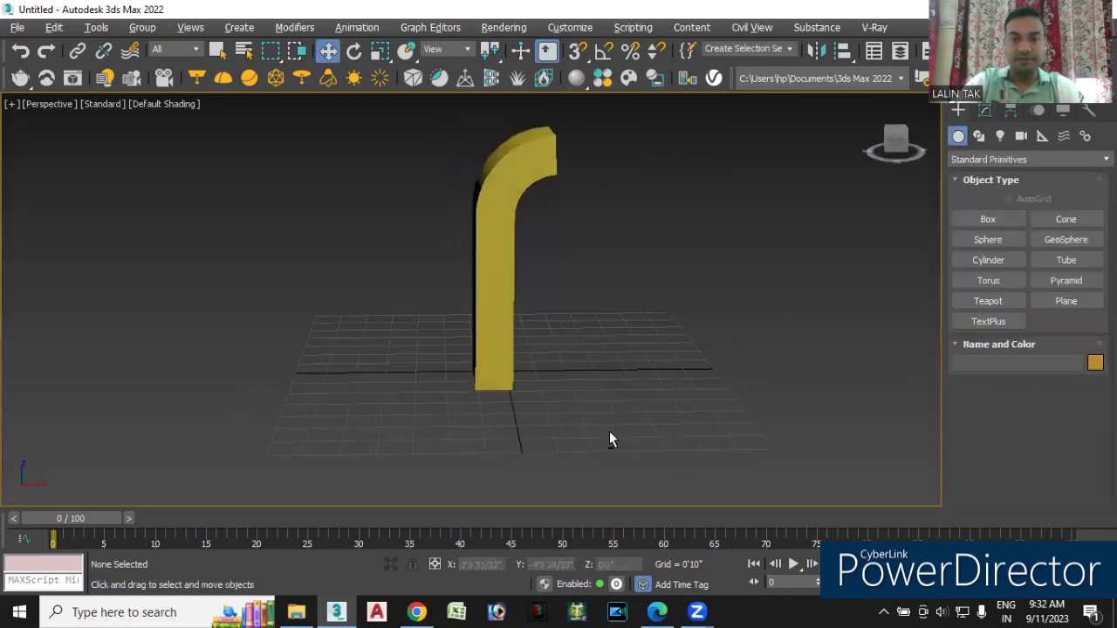
left_click(659, 611)
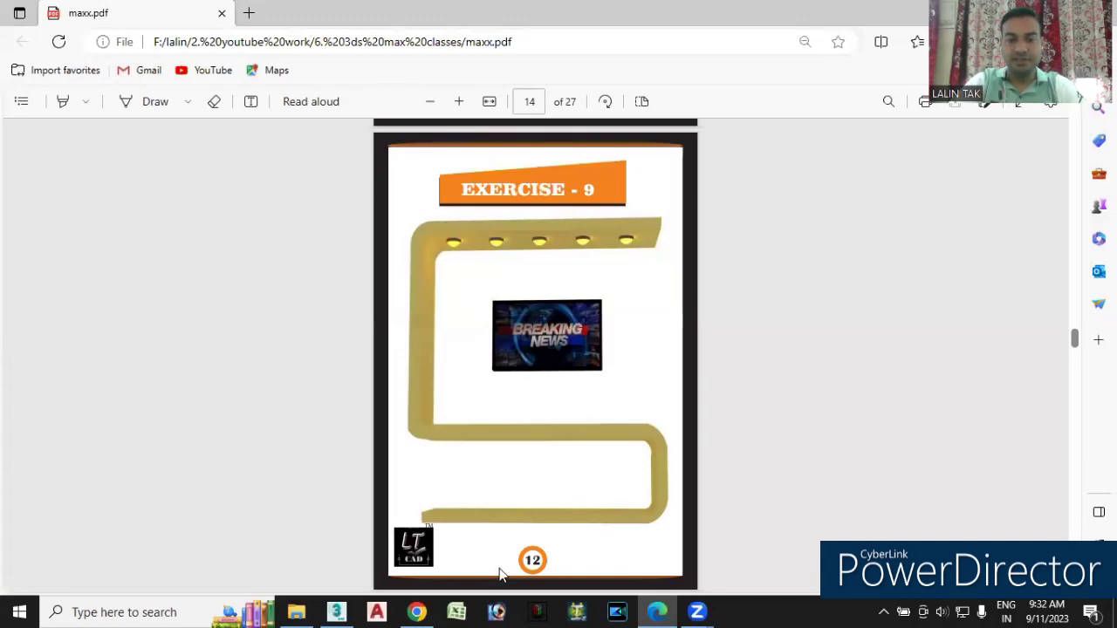
left_click(336, 612)
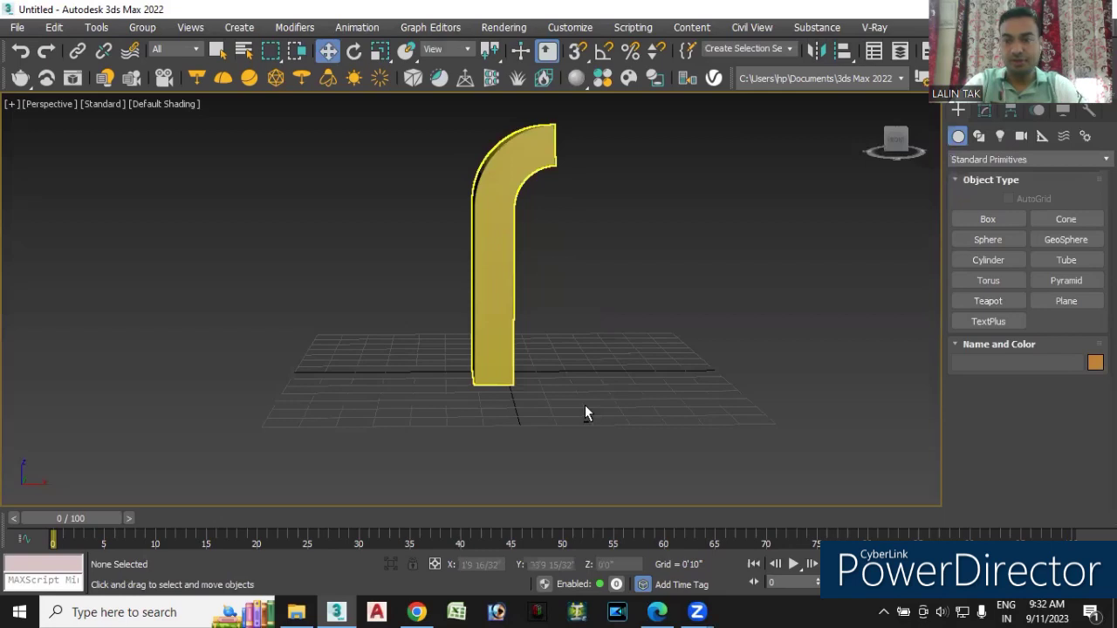
Narrow Box001's width to 0'6", keeping the 90° bent top
key("ctrl+z")
left_click(985, 110)
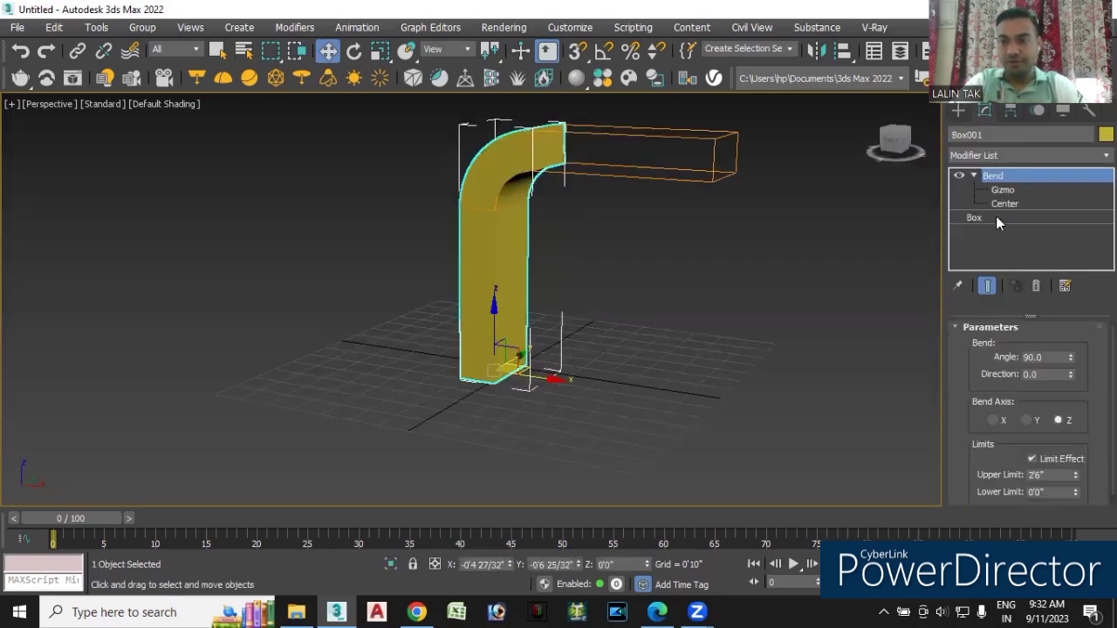
left_click(975, 218)
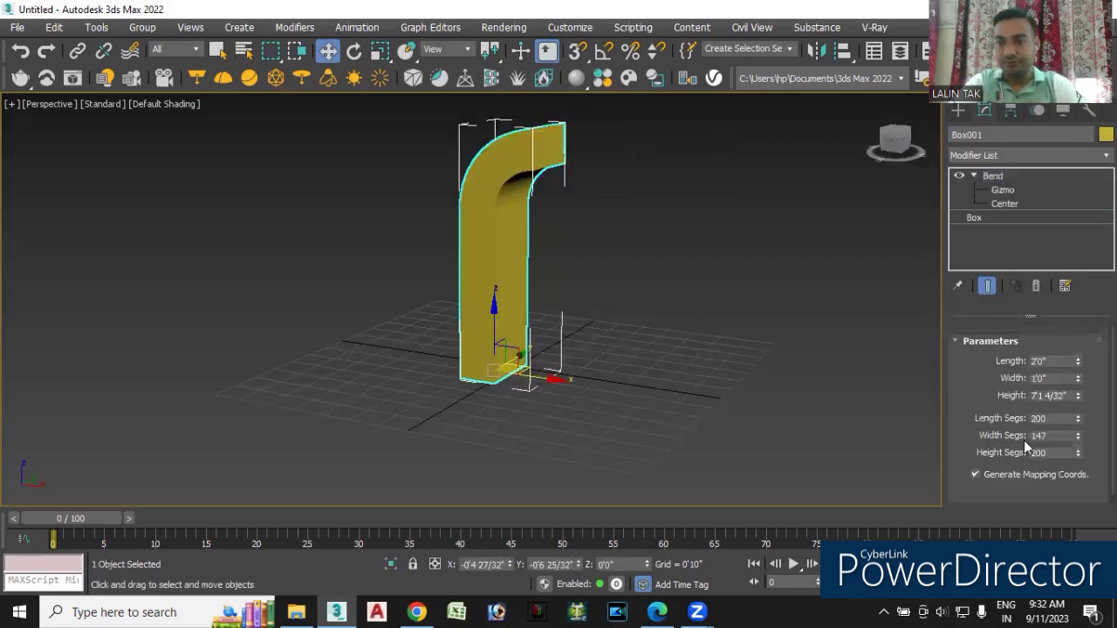
double_click(1053, 367)
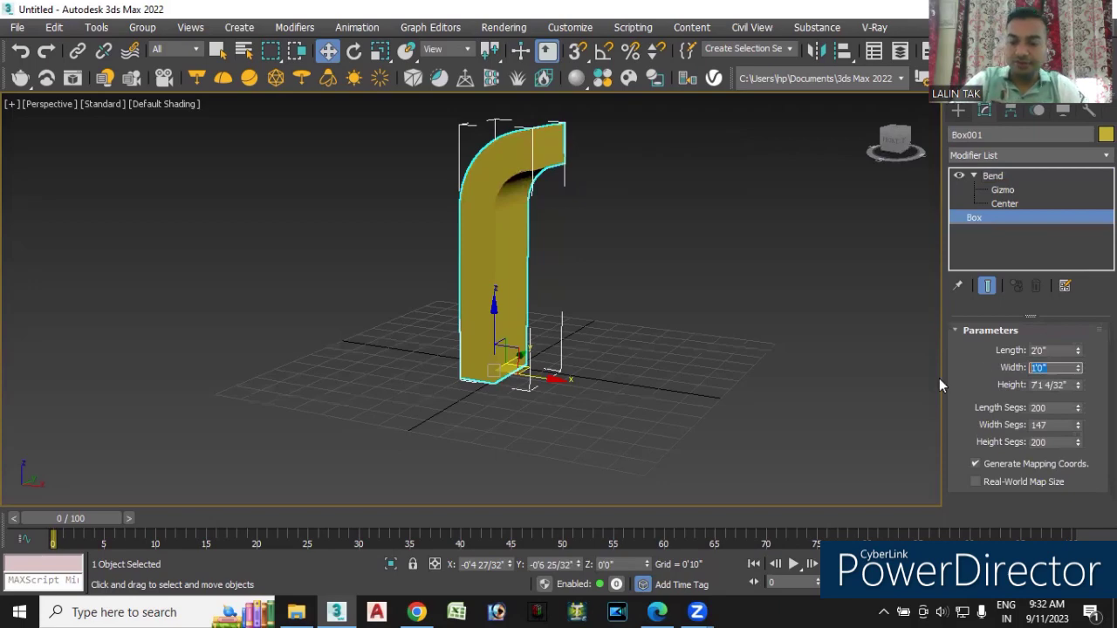
type("6")
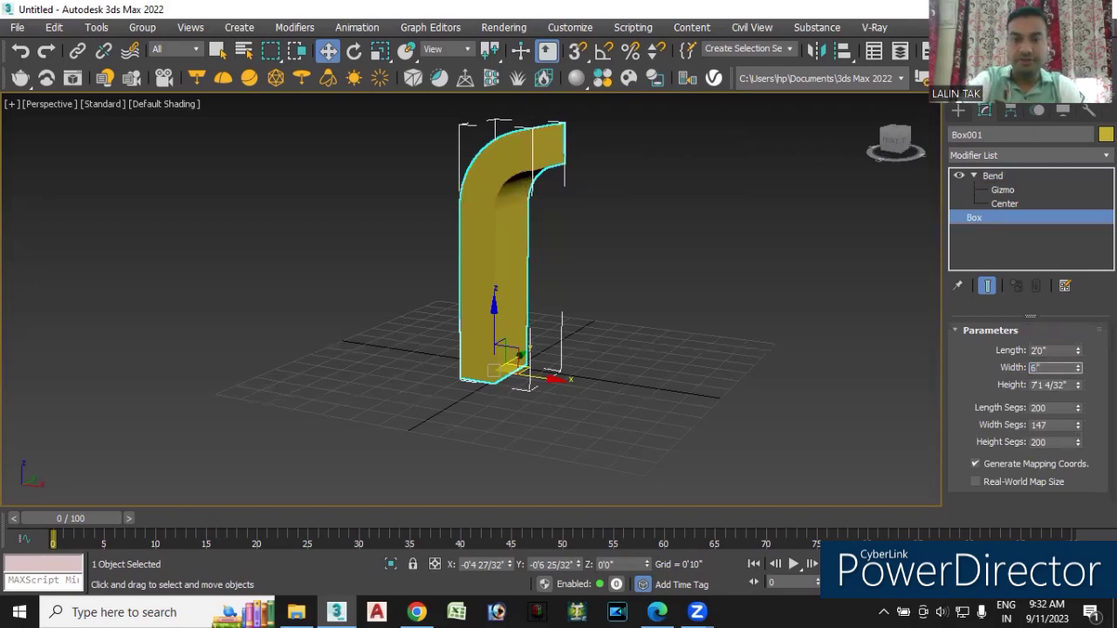
key("Return")
mouse_move(636, 397)
middle_mouse_down("alt")
mouse_move(713, 384)
mouse_move(628, 384)
mouse_move(665, 391)
middle_mouse_up("alt")
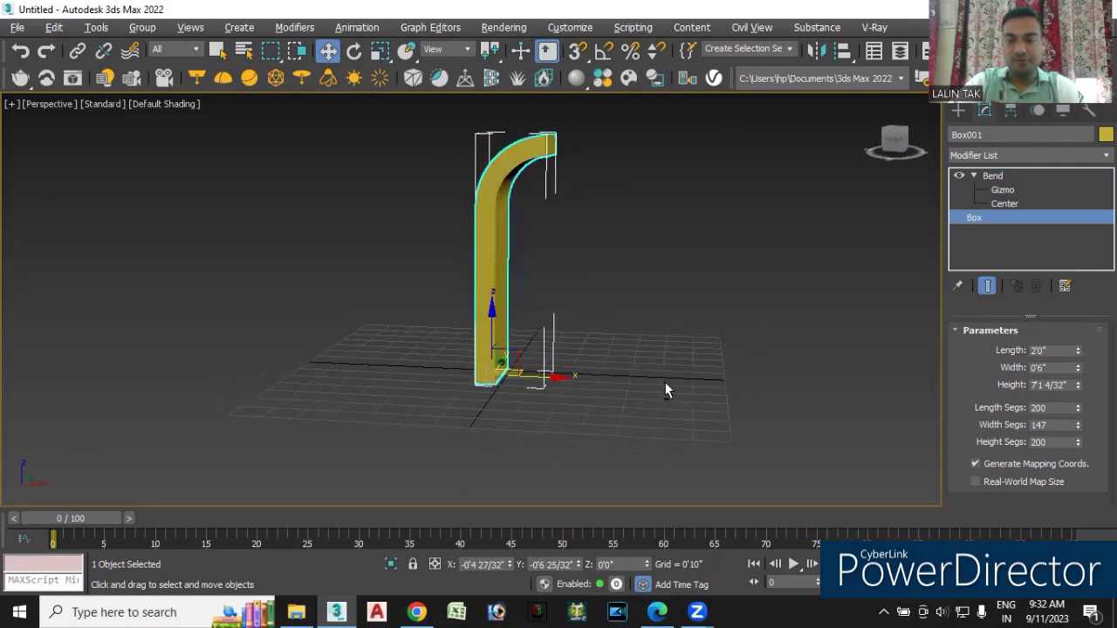
middle_click_drag(664, 436, 653, 424, "alt")
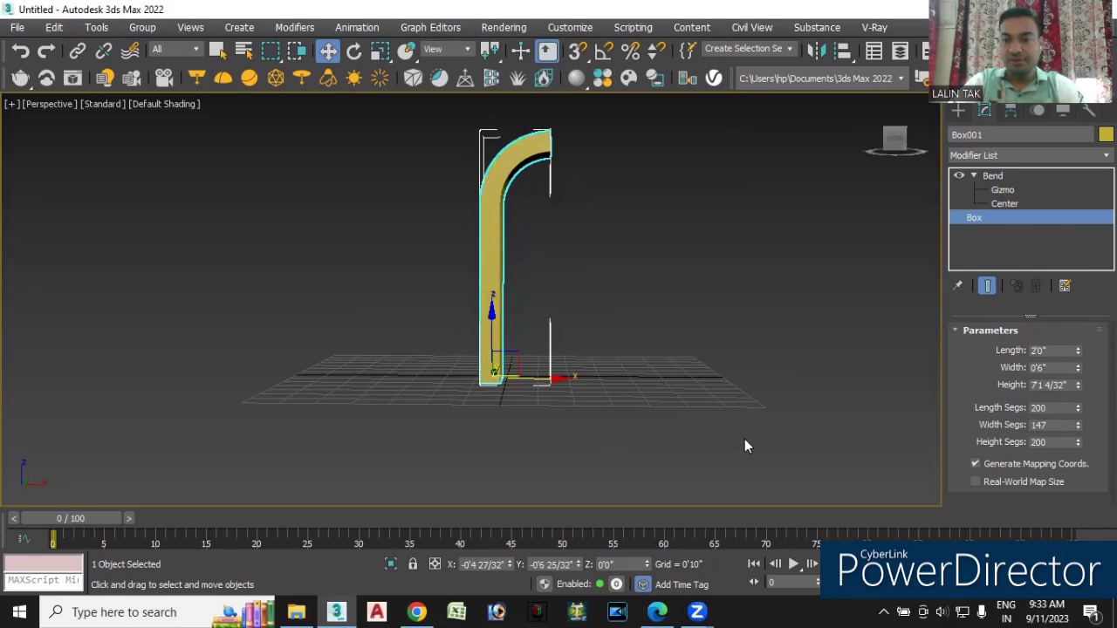
Add a second Bend modifier with Limit Effect on, Upper Limit 2.5 and Angle 90
left_click(980, 155)
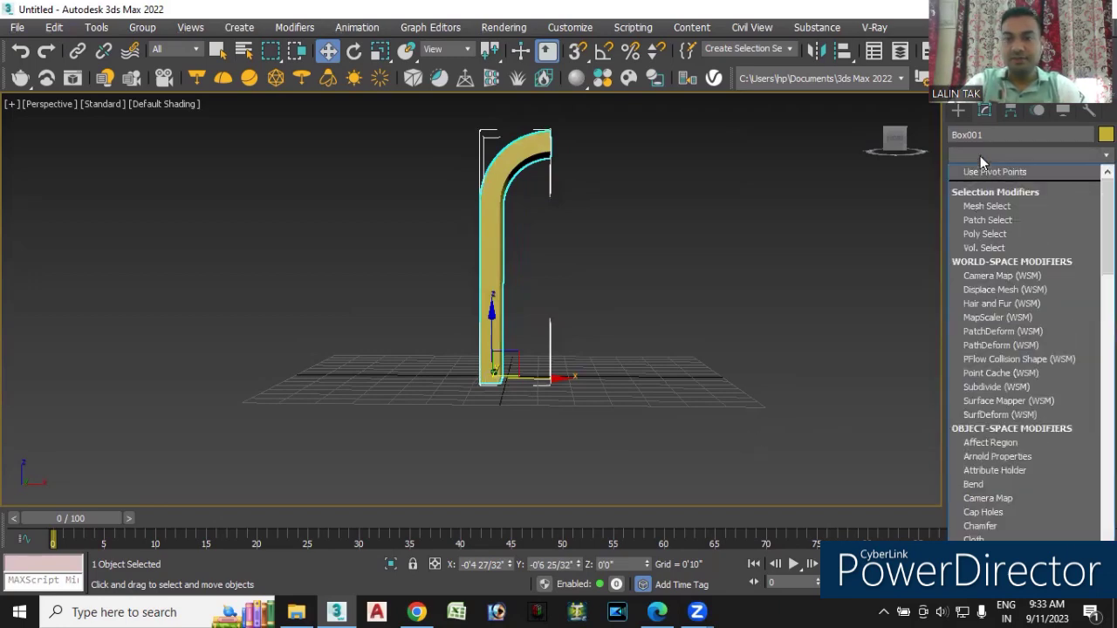
key("b")
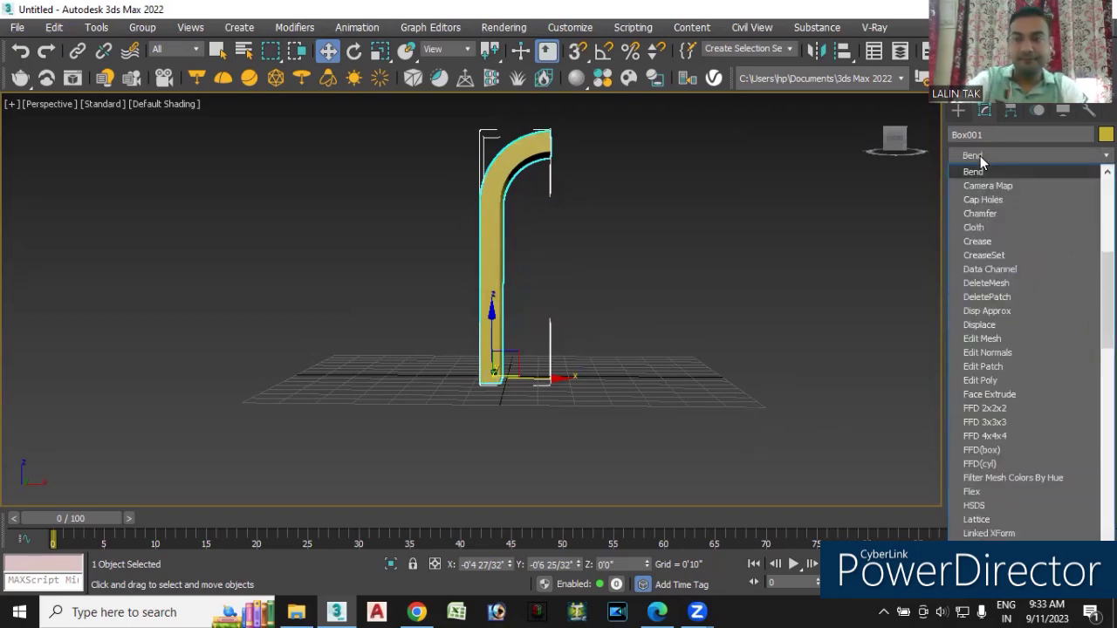
left_click(977, 172)
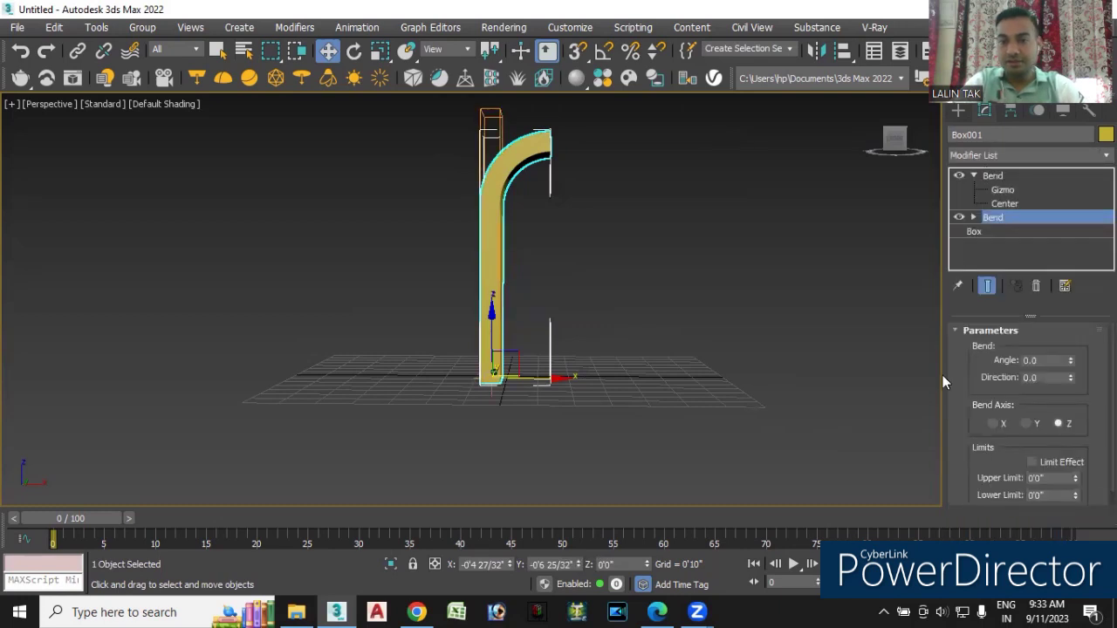
left_click(1032, 463)
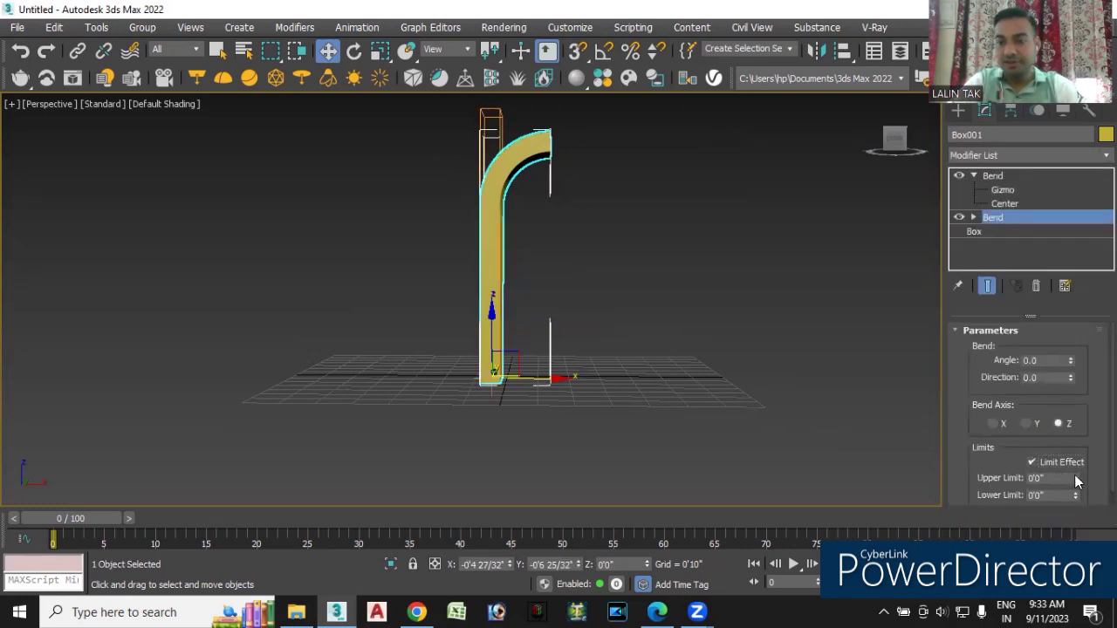
double_click(1047, 478)
type("2.5")
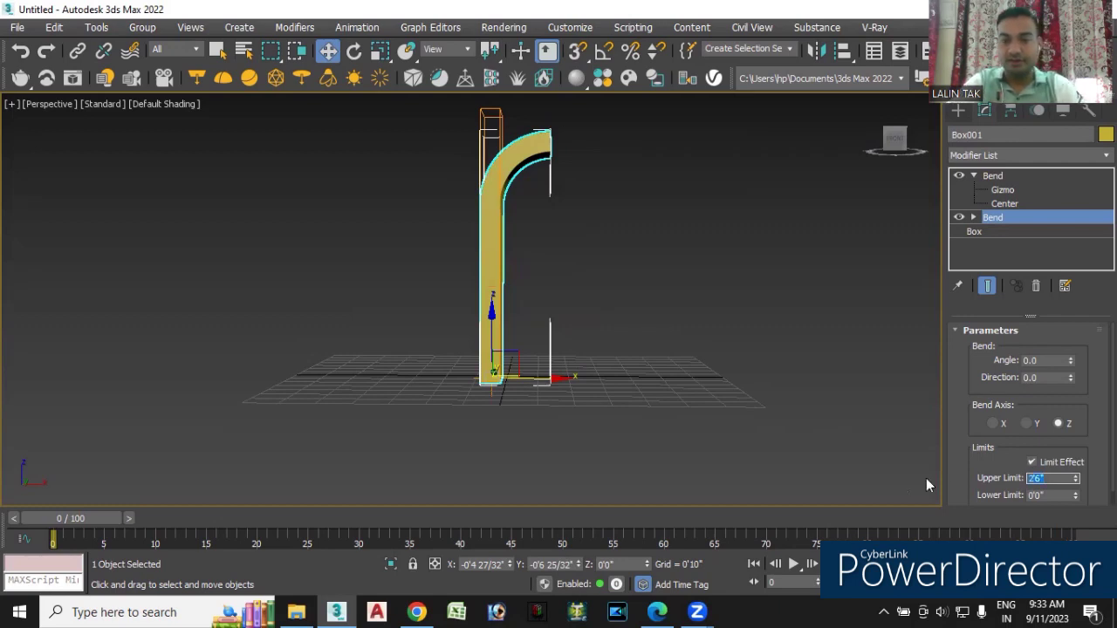
double_click(1038, 360)
type("90")
key("Return")
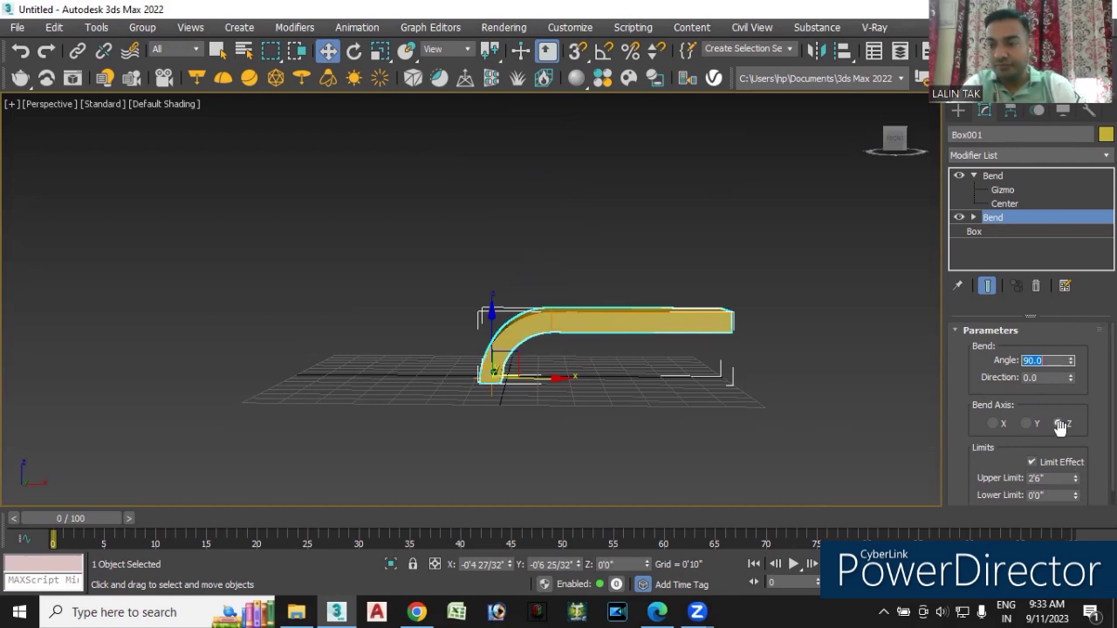
Delete the redundant second Bend, leaving the single 90° Bend above the Box
left_click(993, 176)
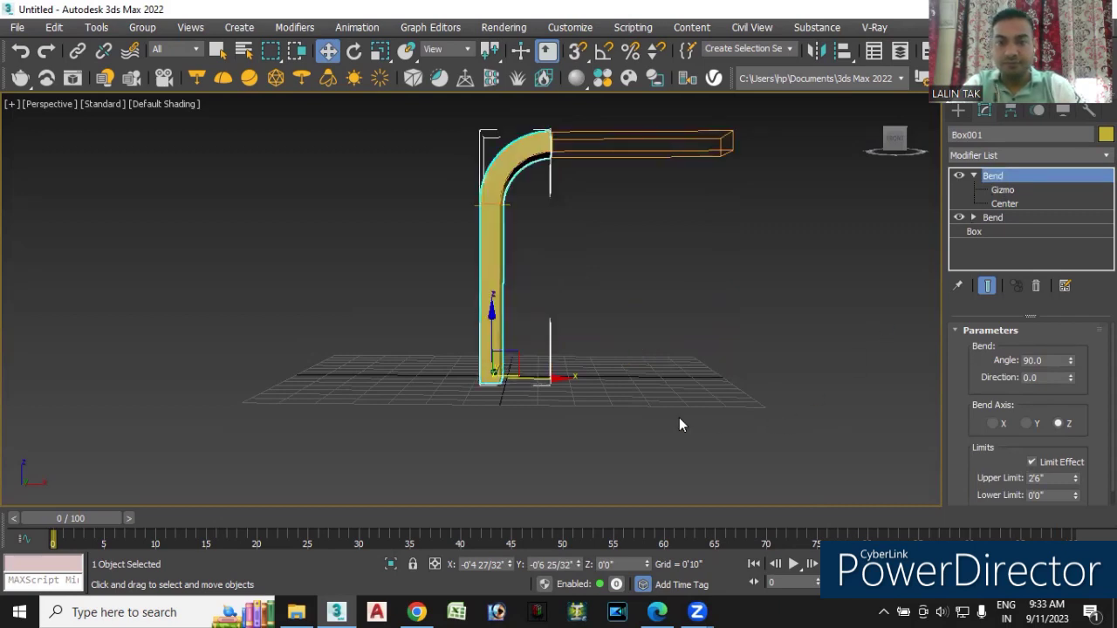
middle_click_drag(696, 459, 660, 477, "alt")
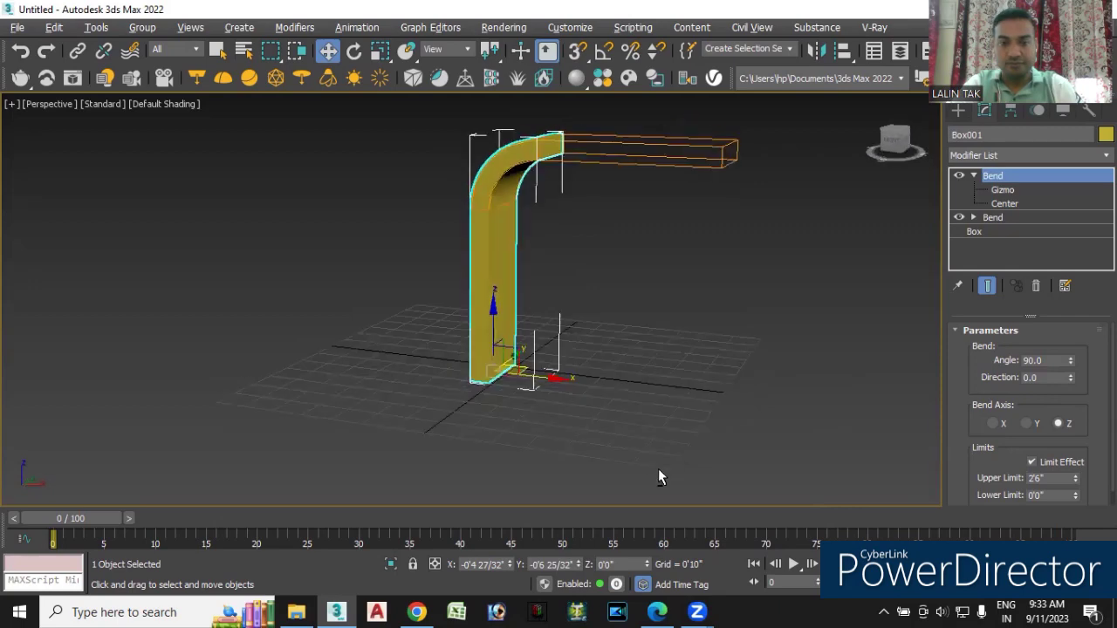
left_click(992, 218)
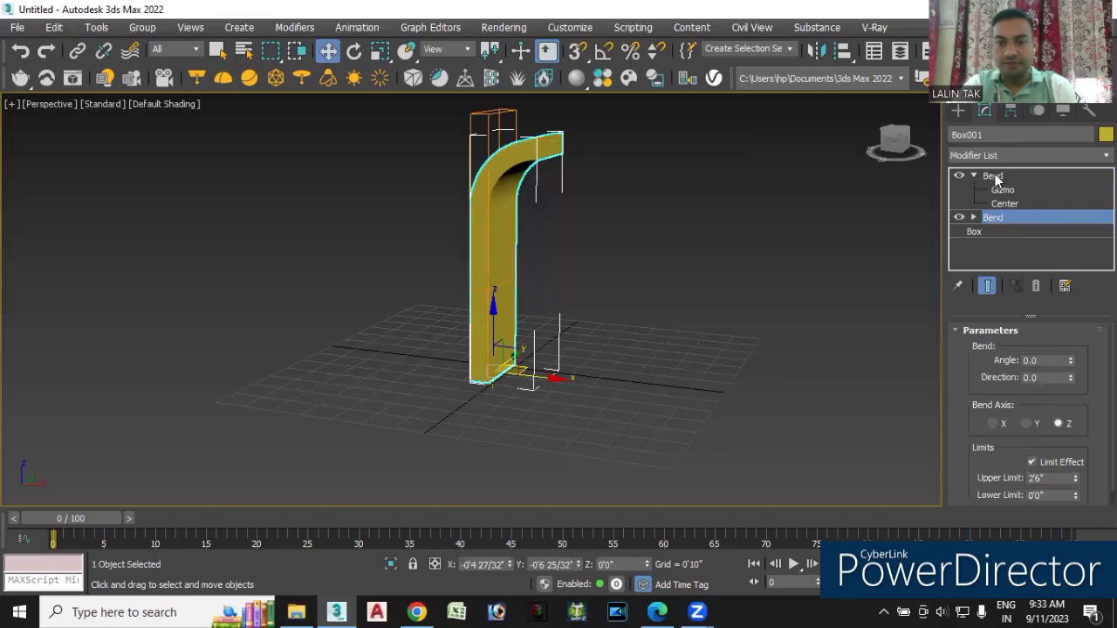
right_click(990, 216)
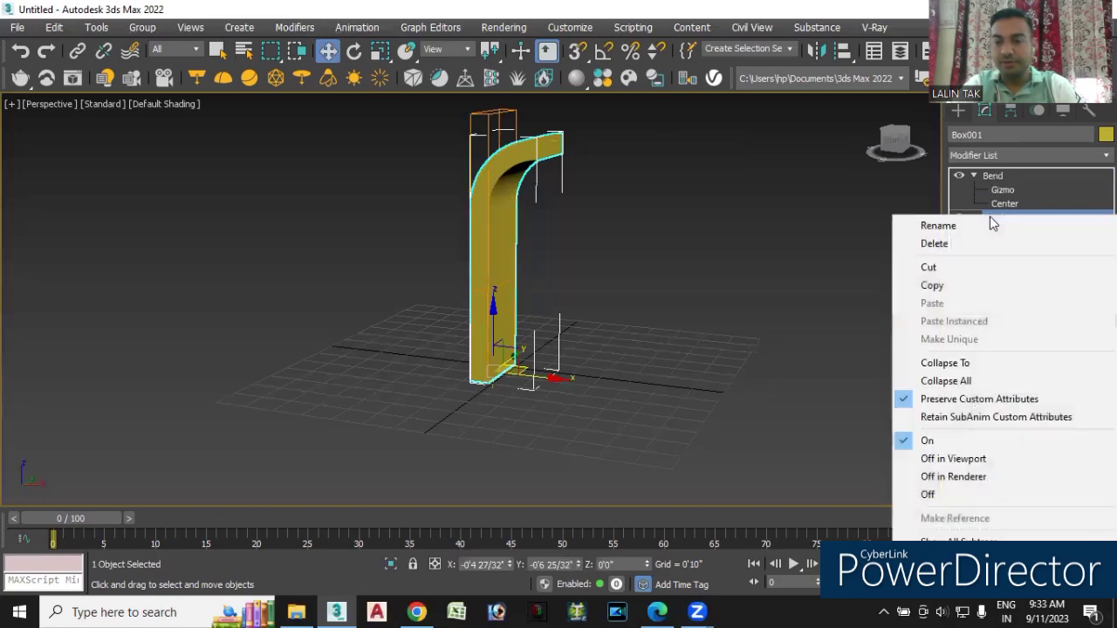
left_click(941, 245)
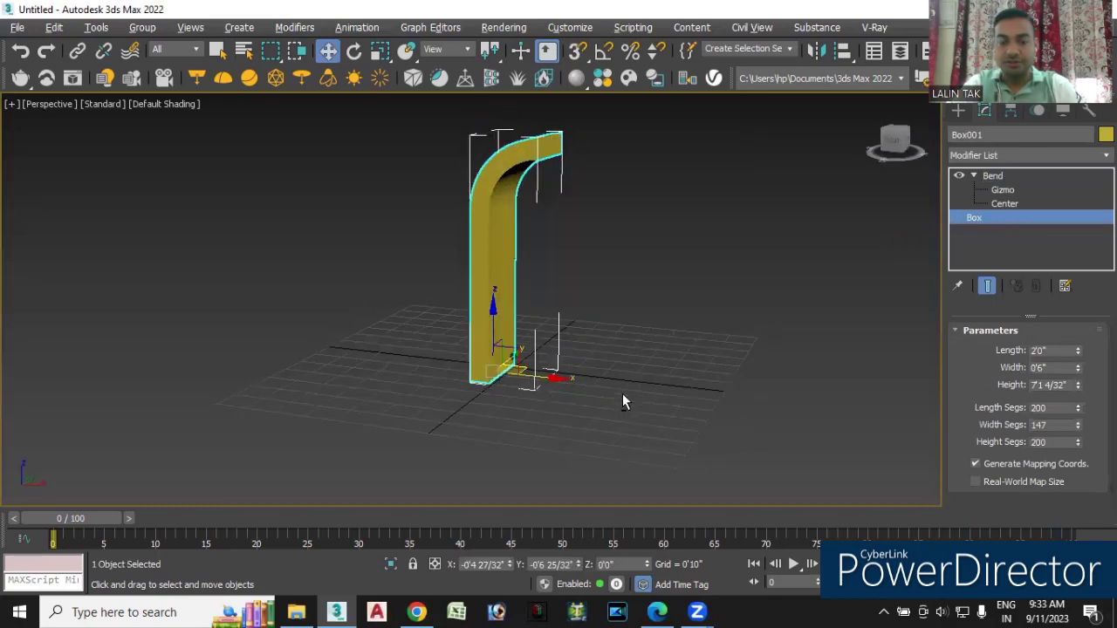
left_click(992, 176)
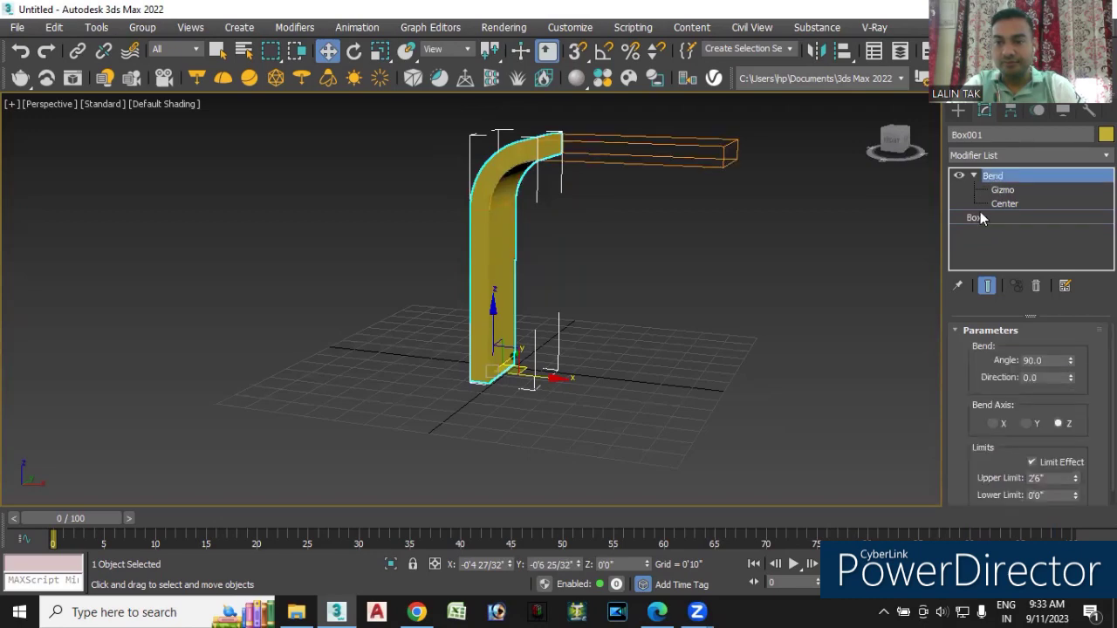
Add a second Bend modifier to Box001 beneath the first one
left_click(978, 214)
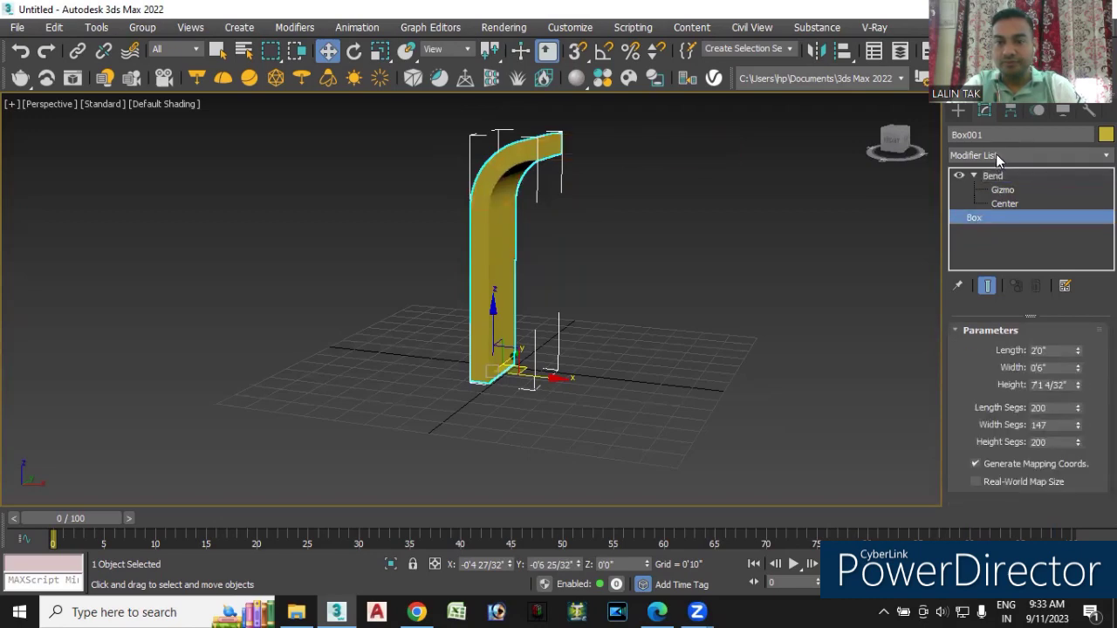
left_click(996, 153)
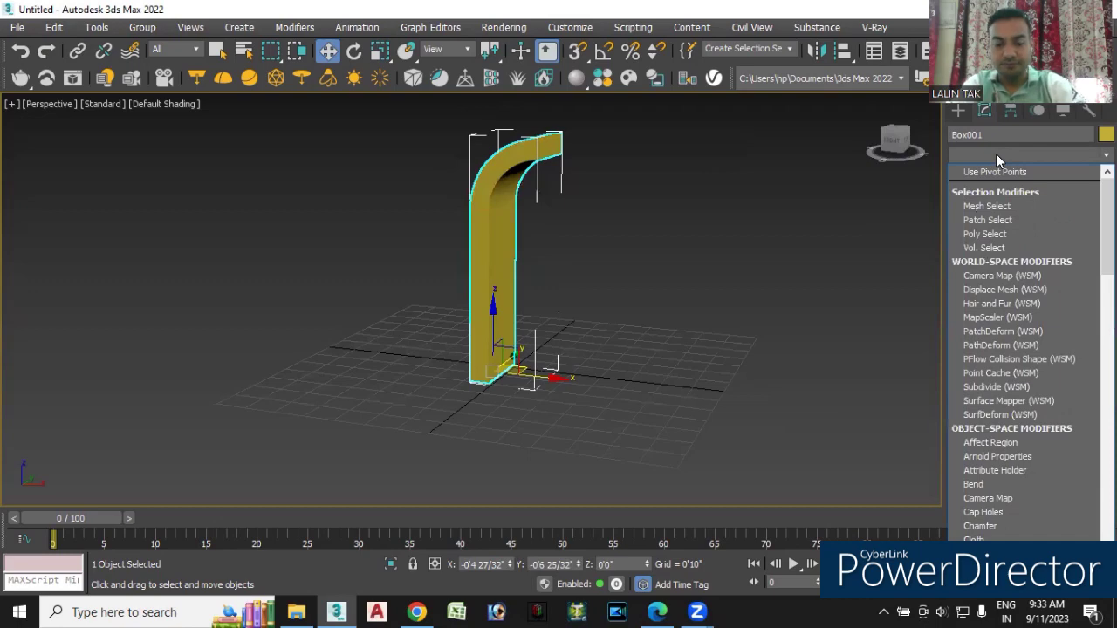
key("b")
left_click(990, 165)
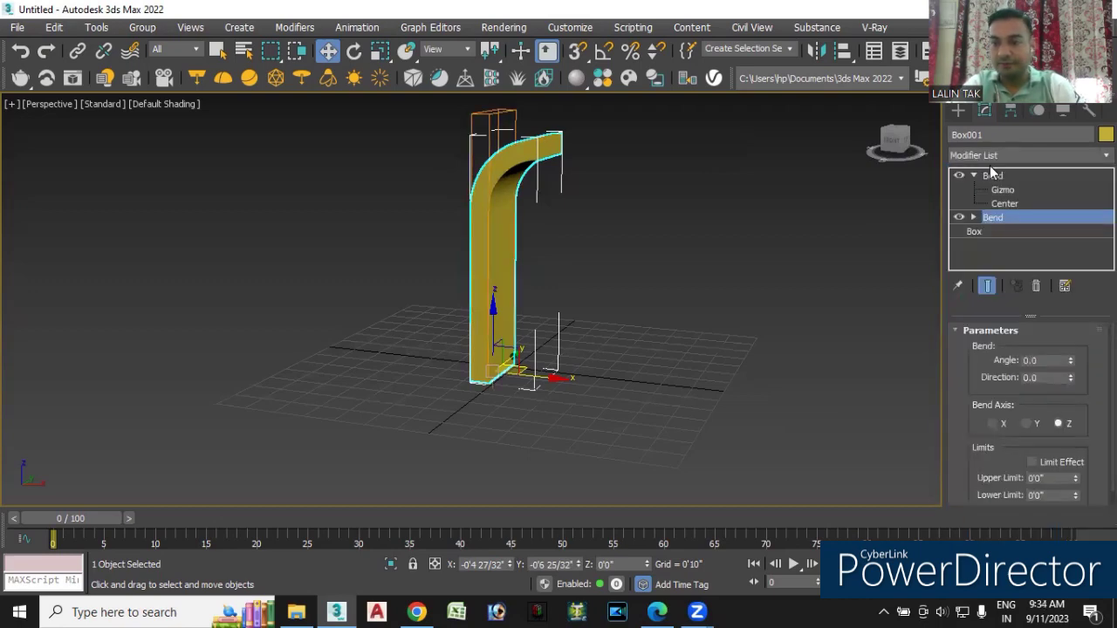
Select the new Bend's gizmo and scale it to double width along X around the column
left_click(975, 217)
left_click(1000, 232)
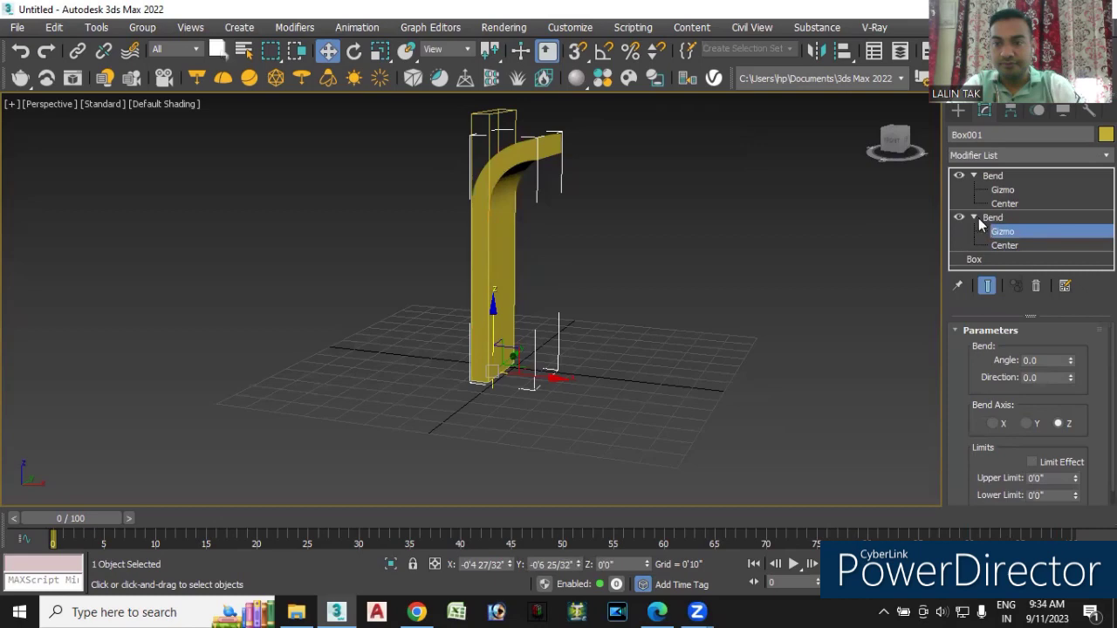
left_click(978, 218)
left_click(974, 218)
left_click(1003, 232)
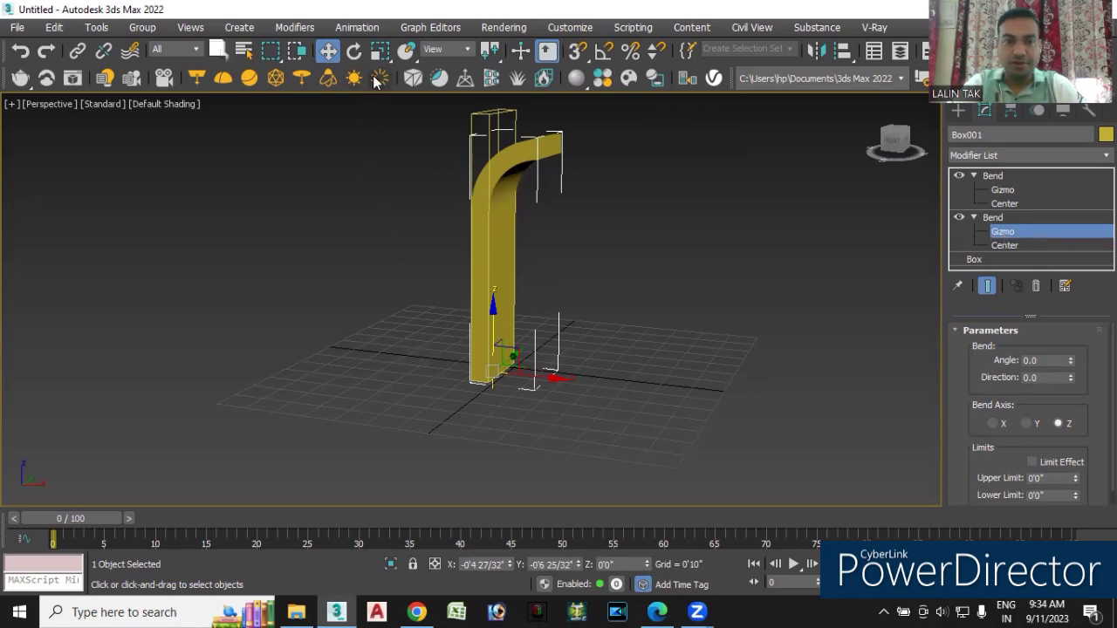
left_click(380, 52)
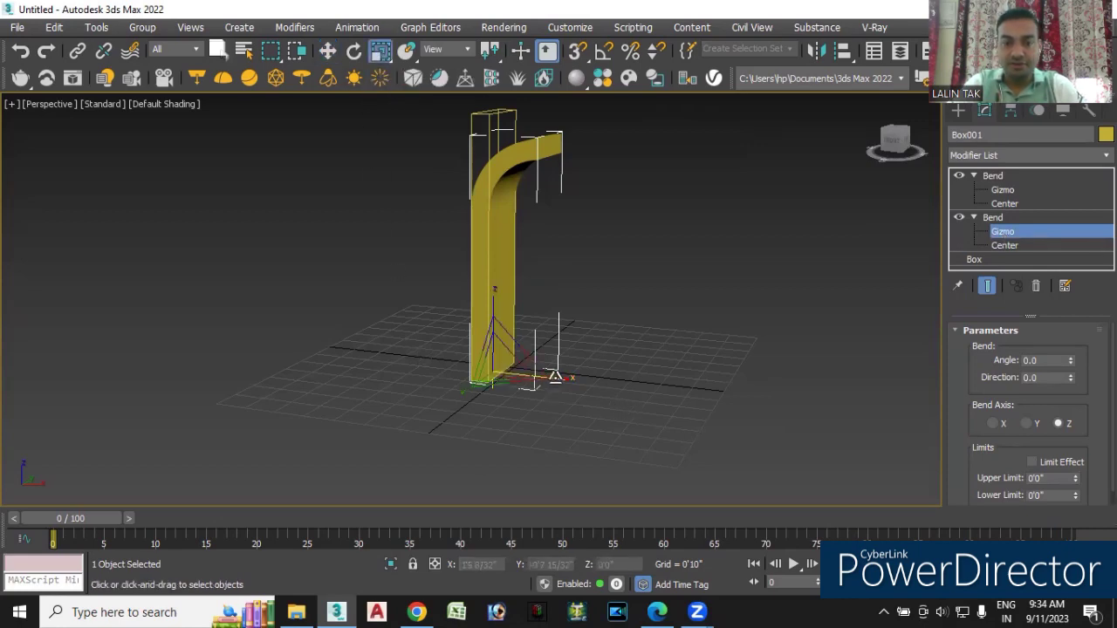
left_click_drag(559, 374, 757, 433)
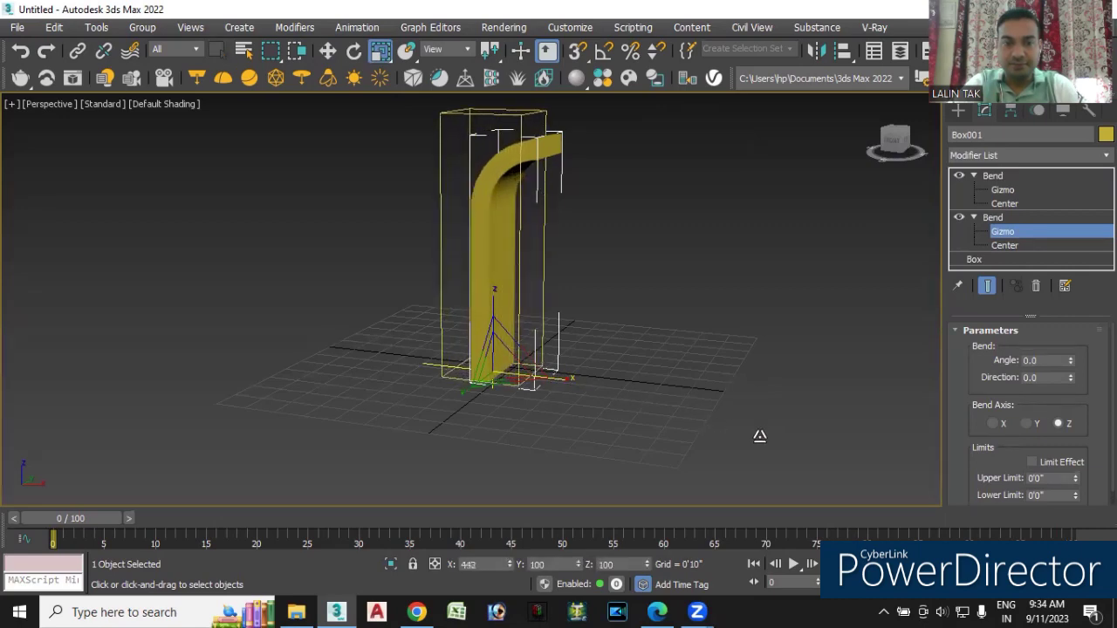
Shift the lower Bend's gizmo to the right along X
middle_click_drag(421, 433, 441, 426, "alt")
left_click(328, 51)
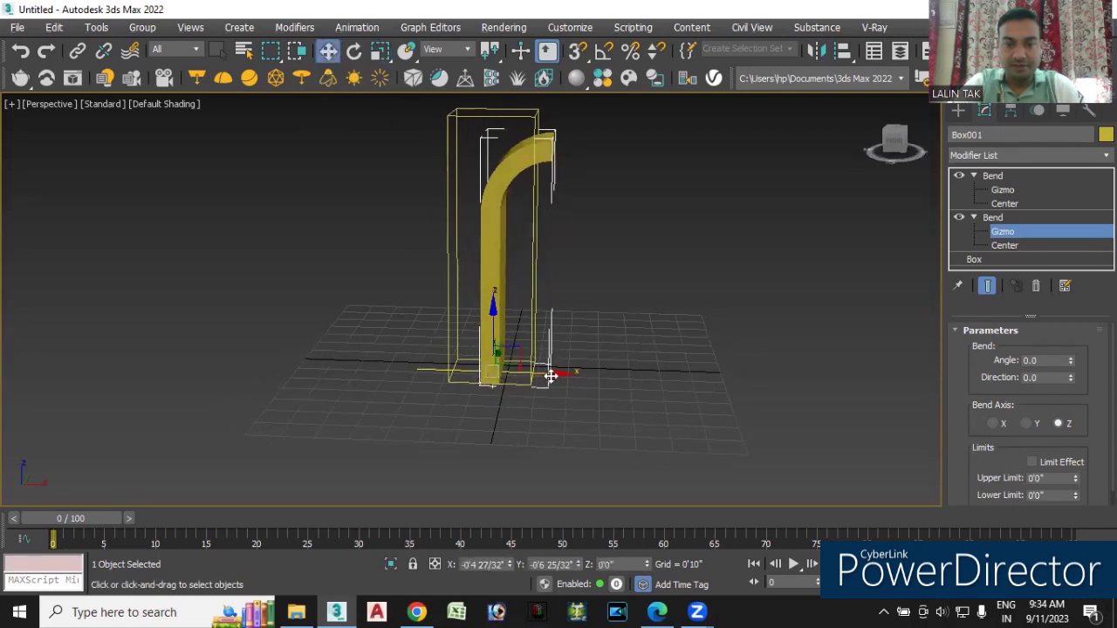
left_click_drag(553, 375, 576, 376)
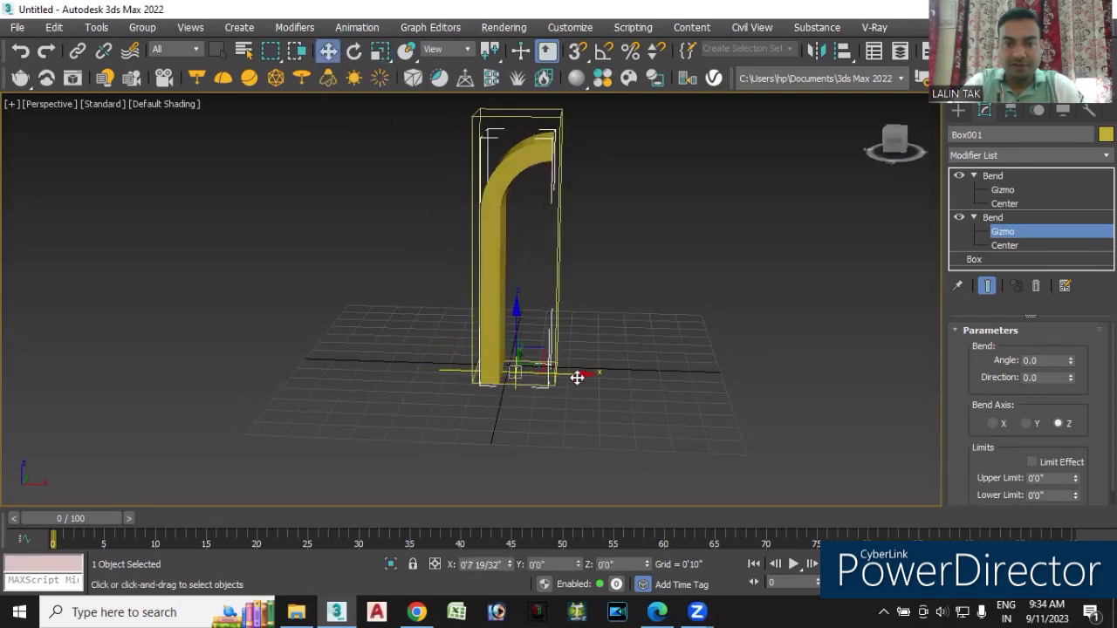
middle_click_drag(639, 365, 604, 378, "alt")
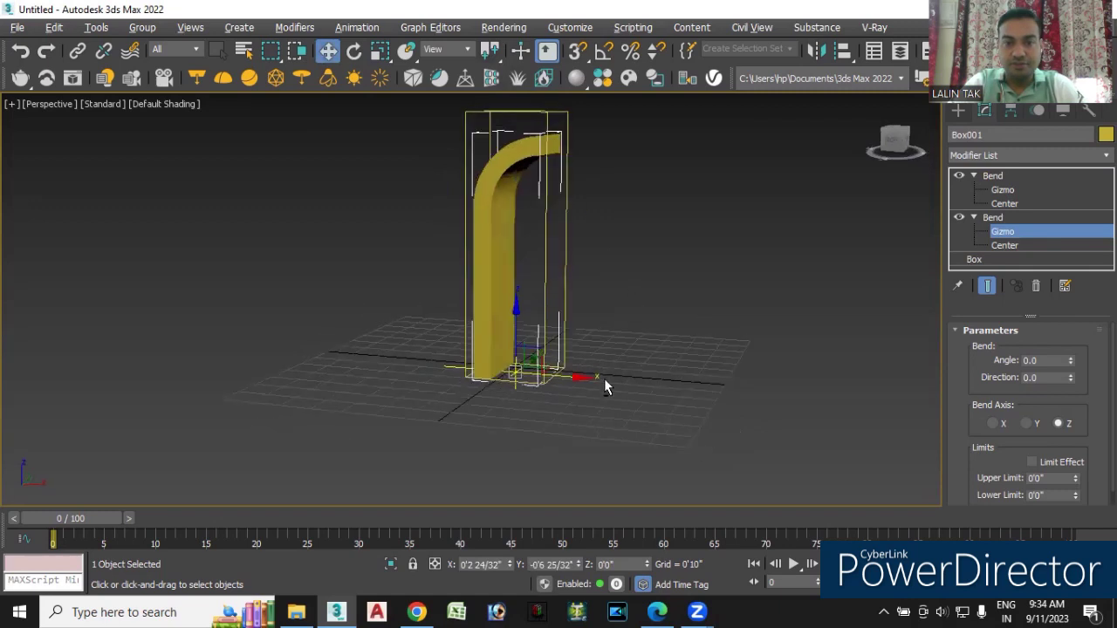
Set the lower Bend's upper limit to 2'6", testing the angle and resetting it to 0
left_click(1050, 480)
type("2.5'")
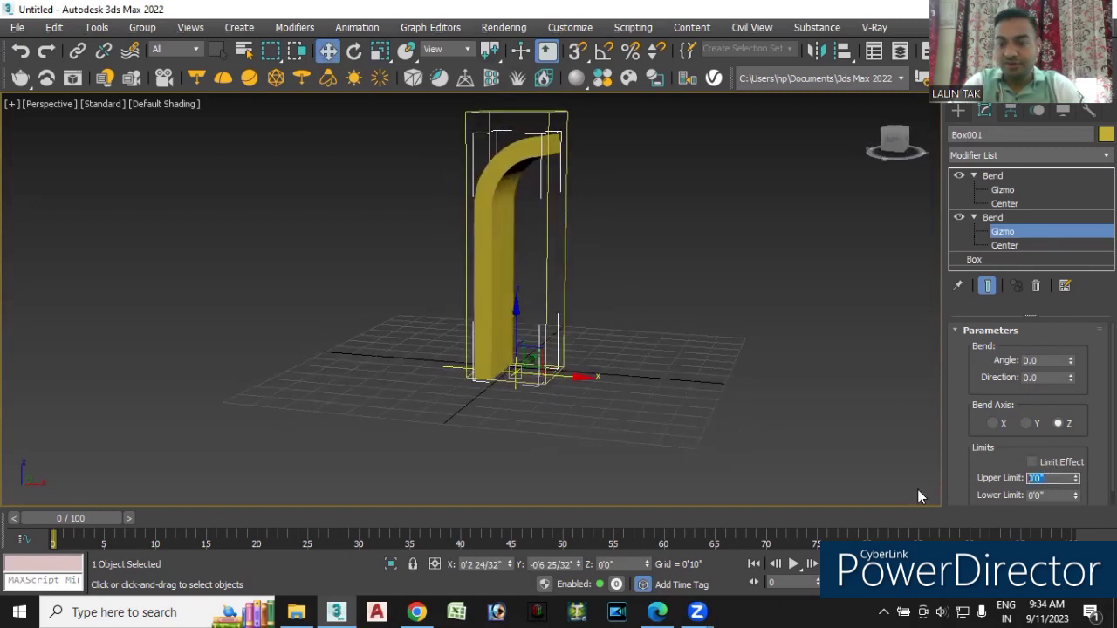
key("Return")
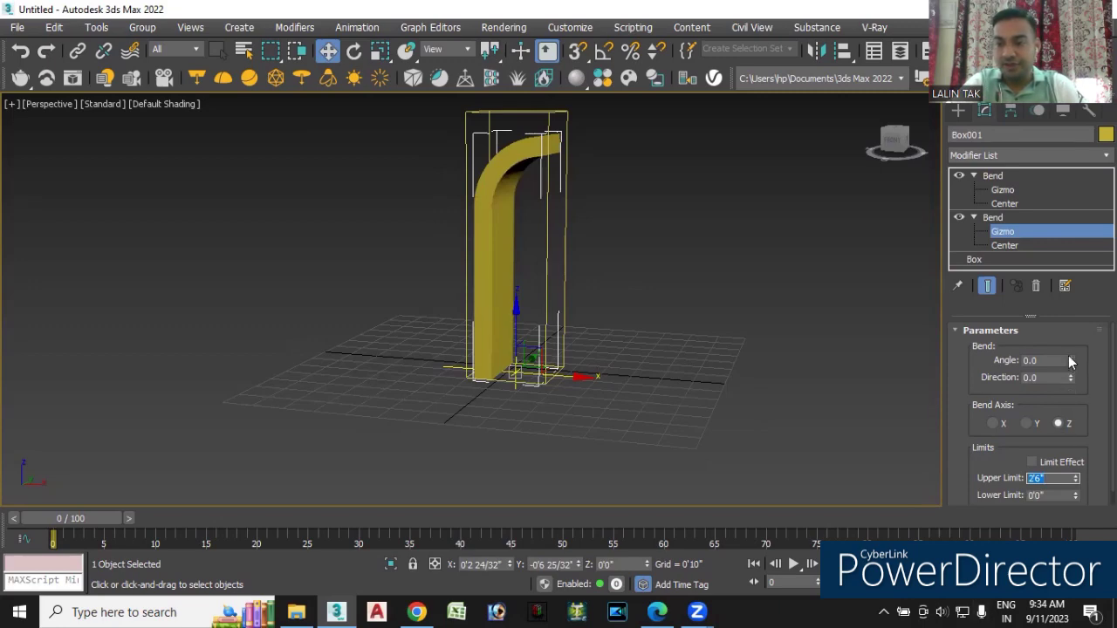
left_click_drag(1072, 367, 1072, 337)
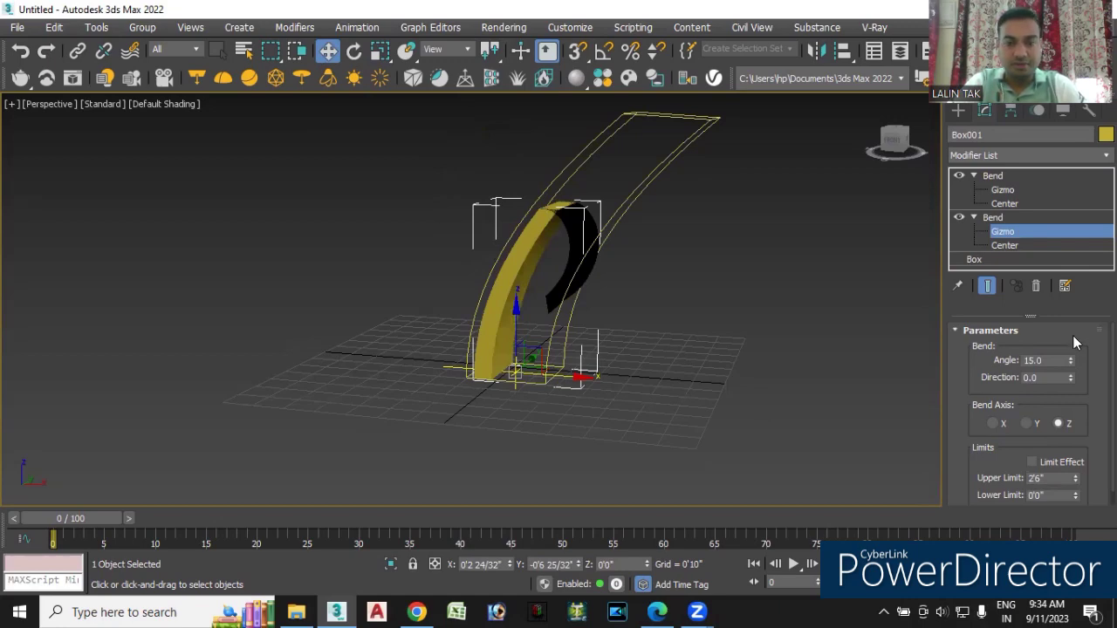
right_click(1071, 360)
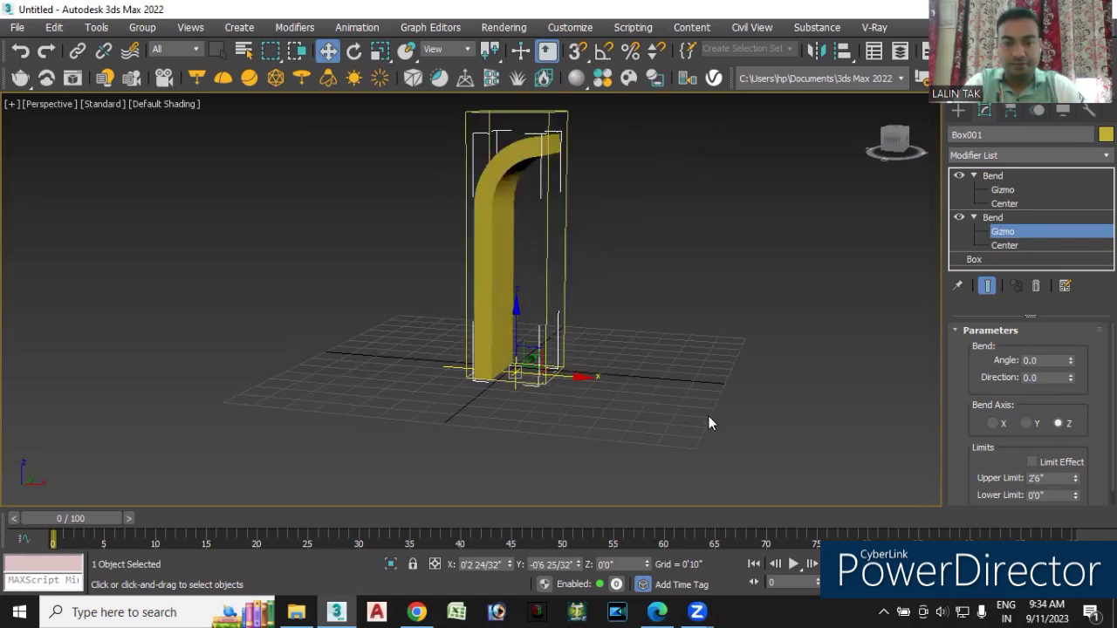
left_click(995, 219)
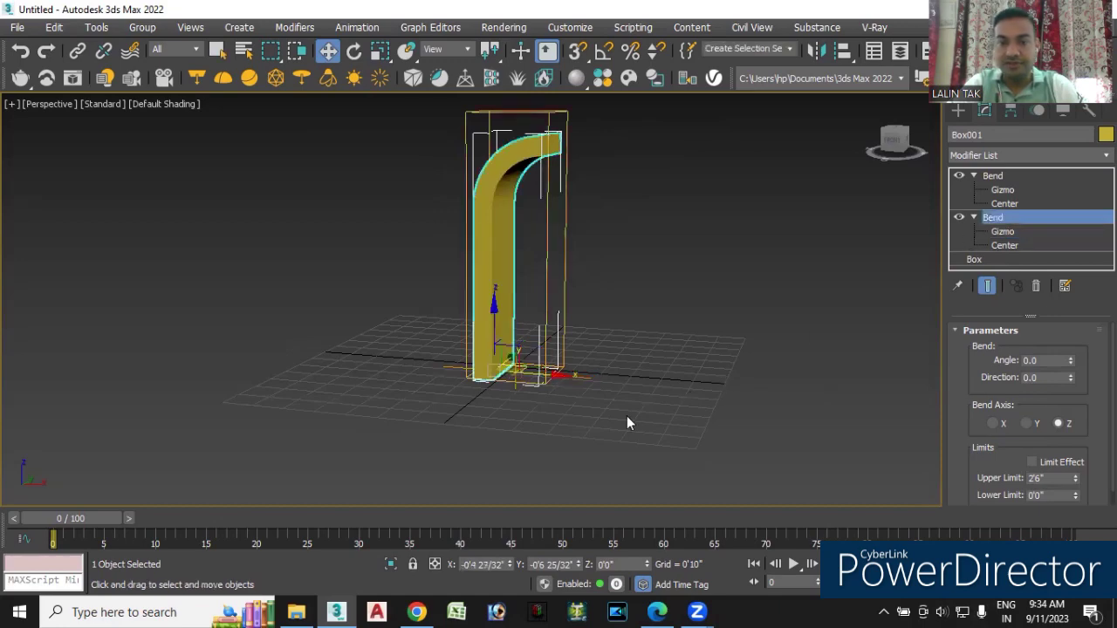
Enable Limit Effect on the second Bend and raise its upper limit to about 2'10 1/2", angle kept at 0
left_click(1032, 462)
left_click_drag(1077, 479, 1072, 479)
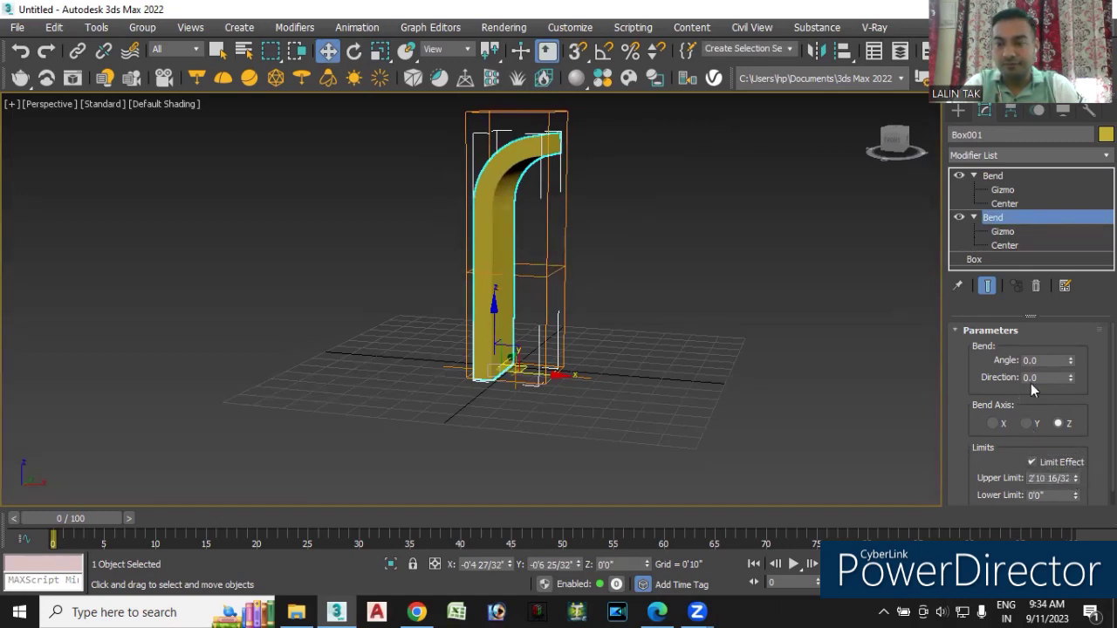
left_click_drag(1072, 365, 1059, 368)
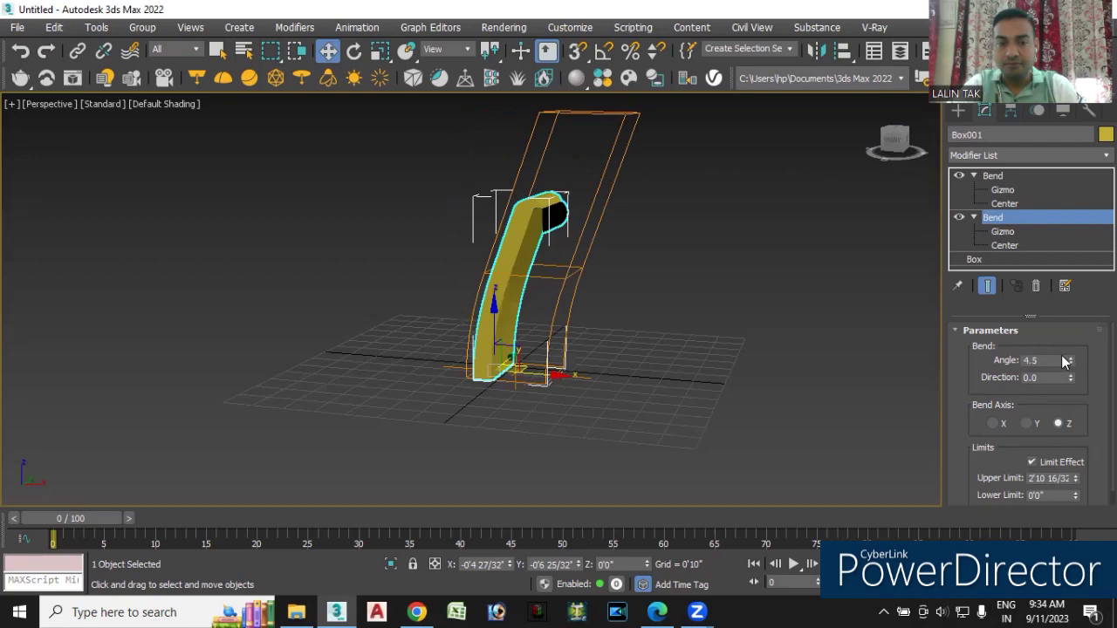
key("ctrl+z")
Orbit around the column from higher and lower views, then reselect Box001
mouse_move(759, 411)
middle_mouse_down("alt")
mouse_move(728, 504)
mouse_move(737, 484)
middle_mouse_up("alt")
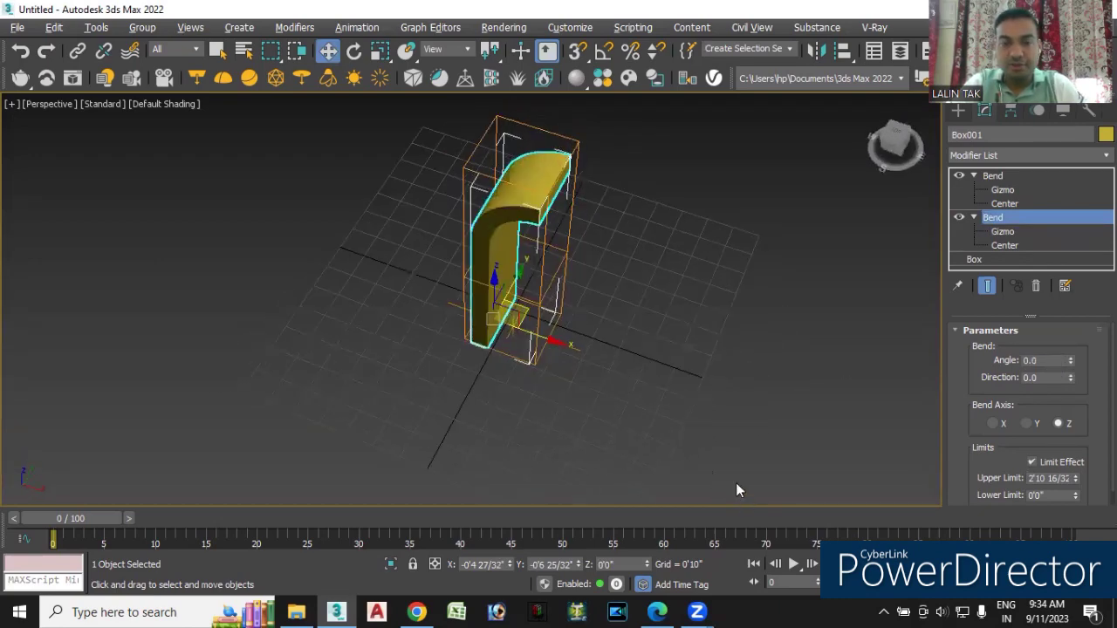
mouse_move(666, 419)
middle_mouse_down("alt")
mouse_move(656, 367)
mouse_move(636, 399)
mouse_move(653, 389)
middle_mouse_up("alt")
left_click(661, 399)
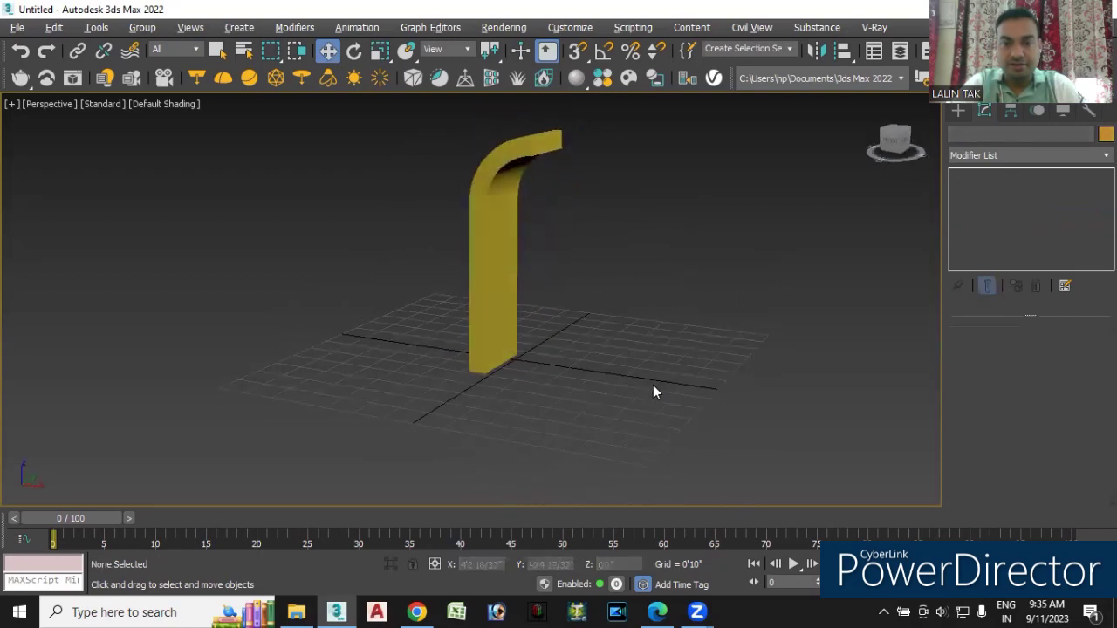
left_click(485, 240)
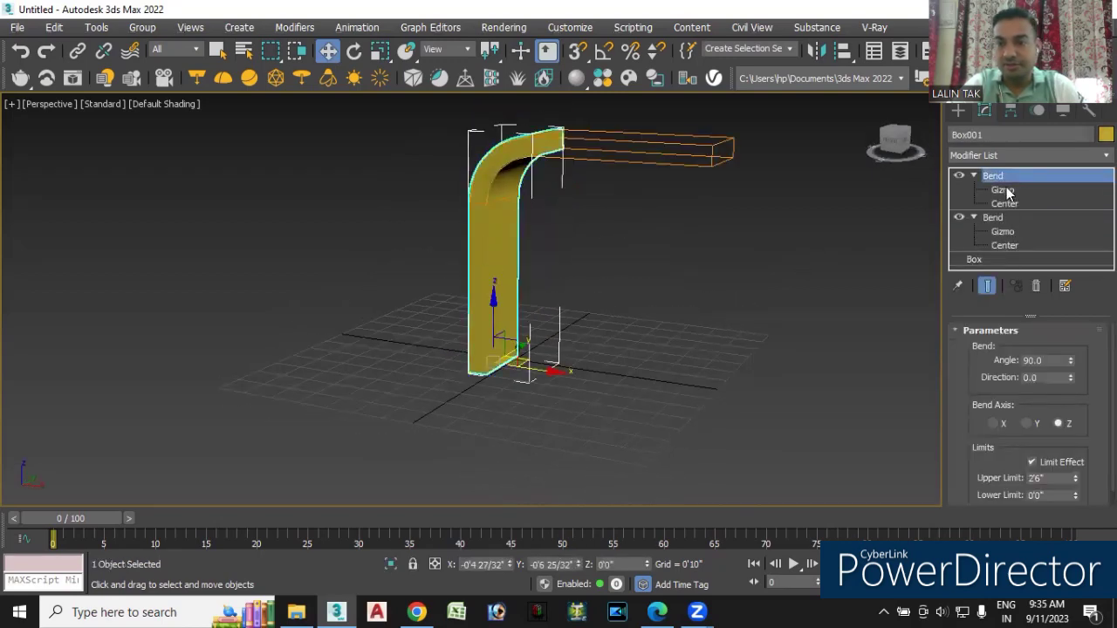
Delete the lower Bend modifier from Box001's modifier stack
mouse_move(613, 295)
middle_mouse_down("alt")
mouse_move(681, 289)
mouse_move(633, 291)
middle_mouse_up("alt")
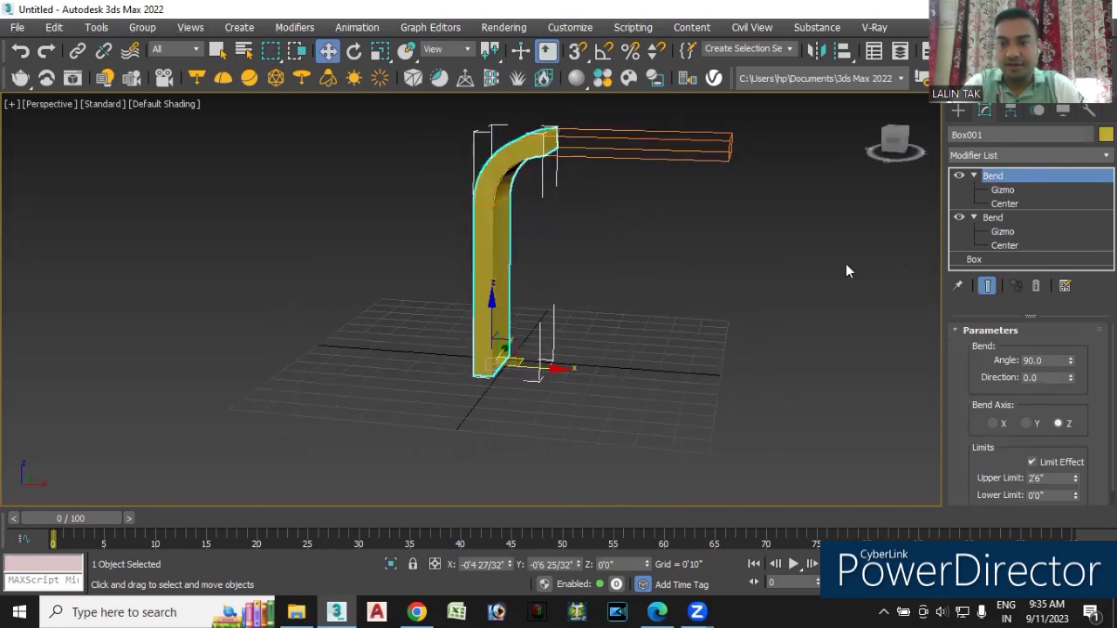
left_click(986, 217)
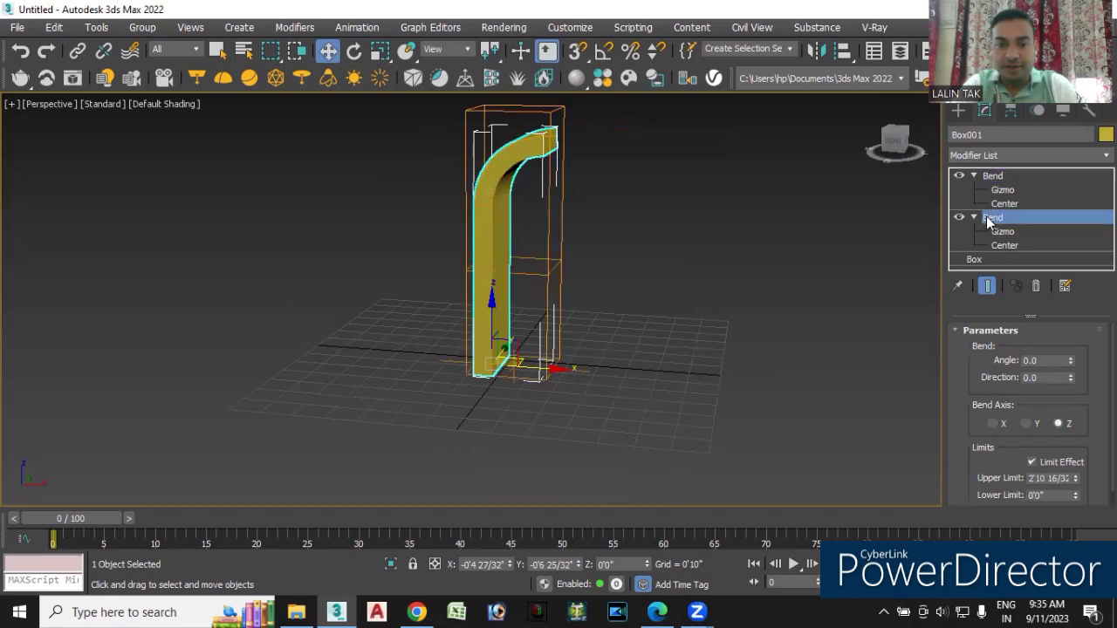
mouse_move(657, 385)
middle_mouse_down("alt")
mouse_move(571, 379)
mouse_move(576, 460)
mouse_move(626, 473)
mouse_move(602, 503)
mouse_move(646, 414)
middle_mouse_up("alt")
right_click(993, 219)
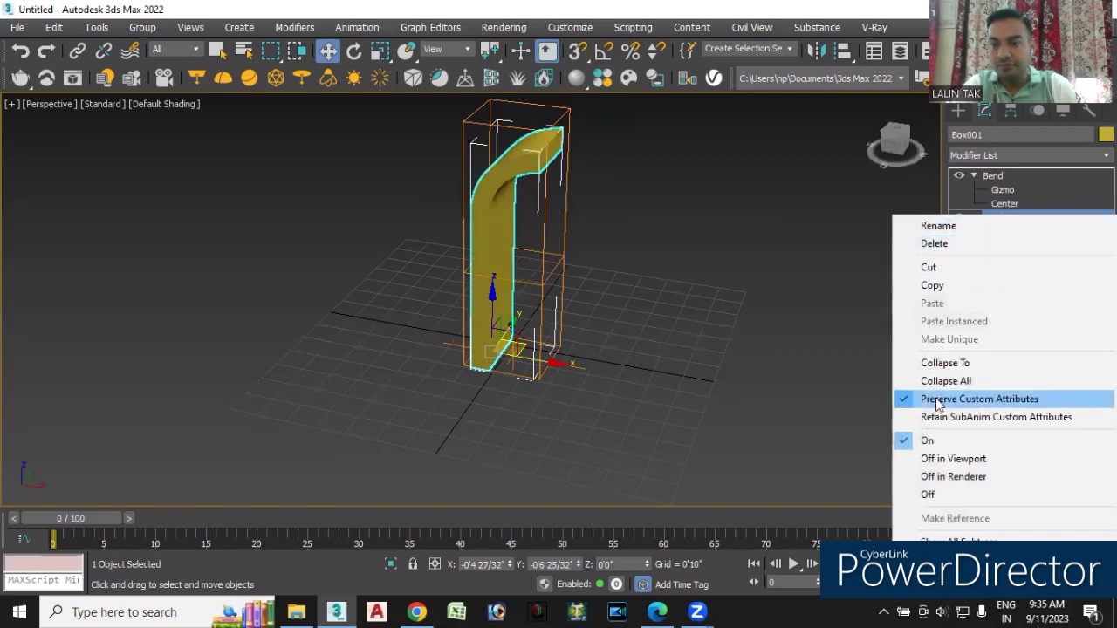
left_click(950, 244)
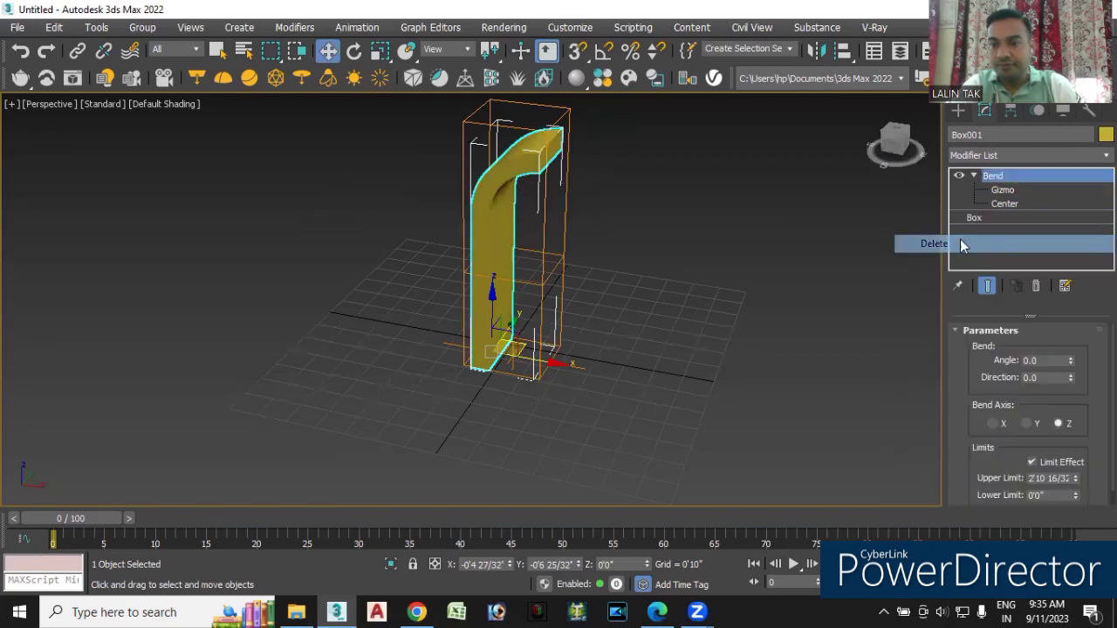
Add another Bend on top, then delete it as well and deselect the box
left_click(991, 177)
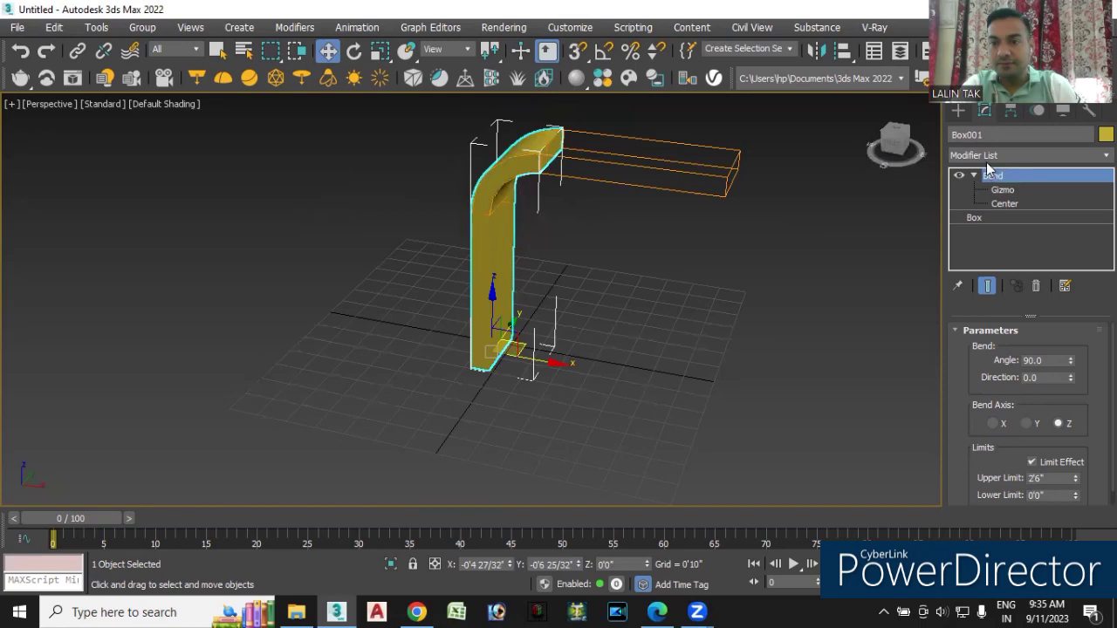
left_click(986, 152)
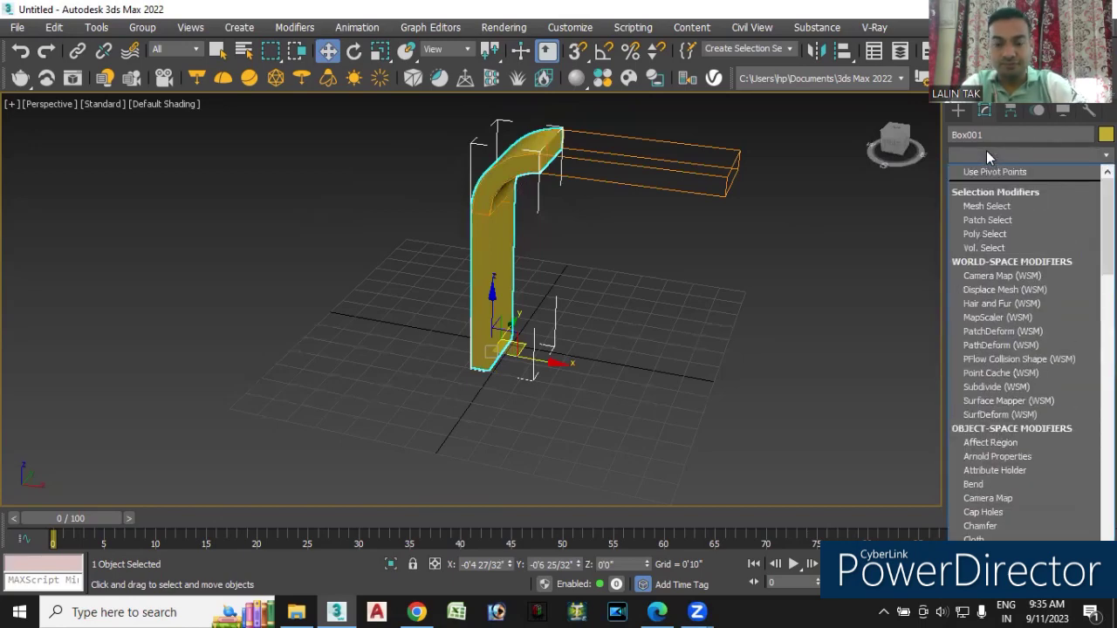
key("b")
left_click(984, 175)
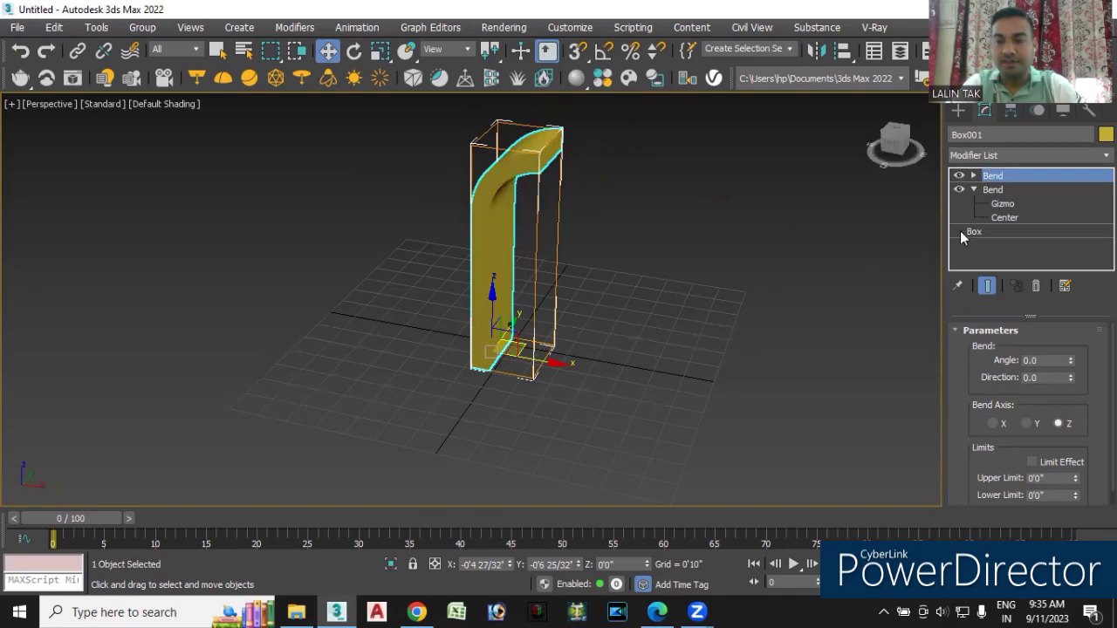
right_click(992, 175)
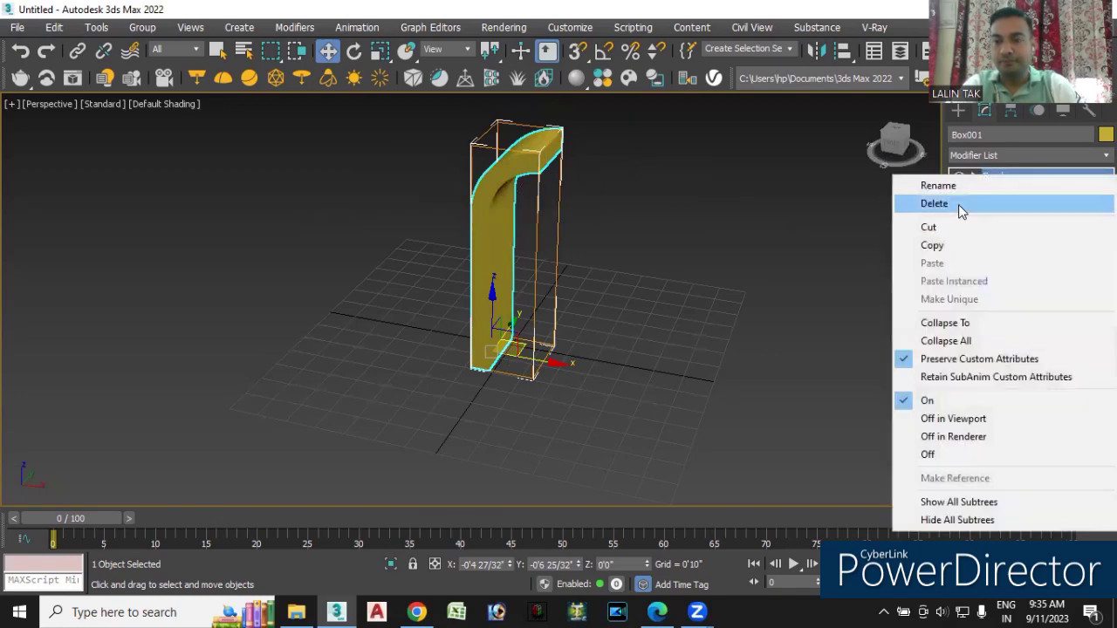
left_click(958, 204)
left_click(568, 190)
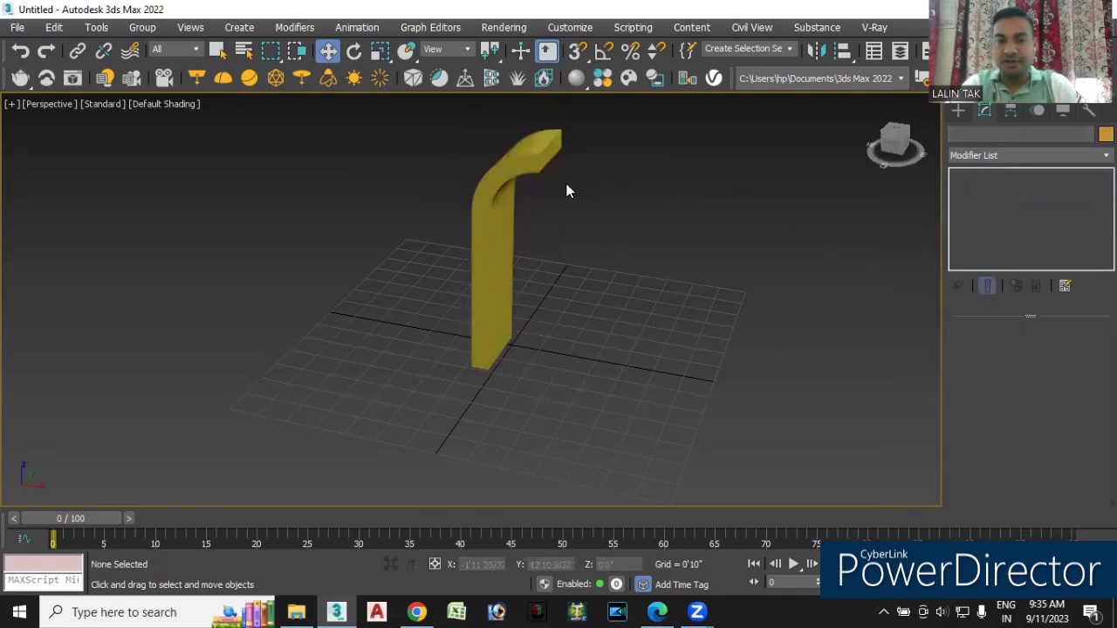
Select the box and add a new Bend modifier on top of its stack
left_click(529, 168)
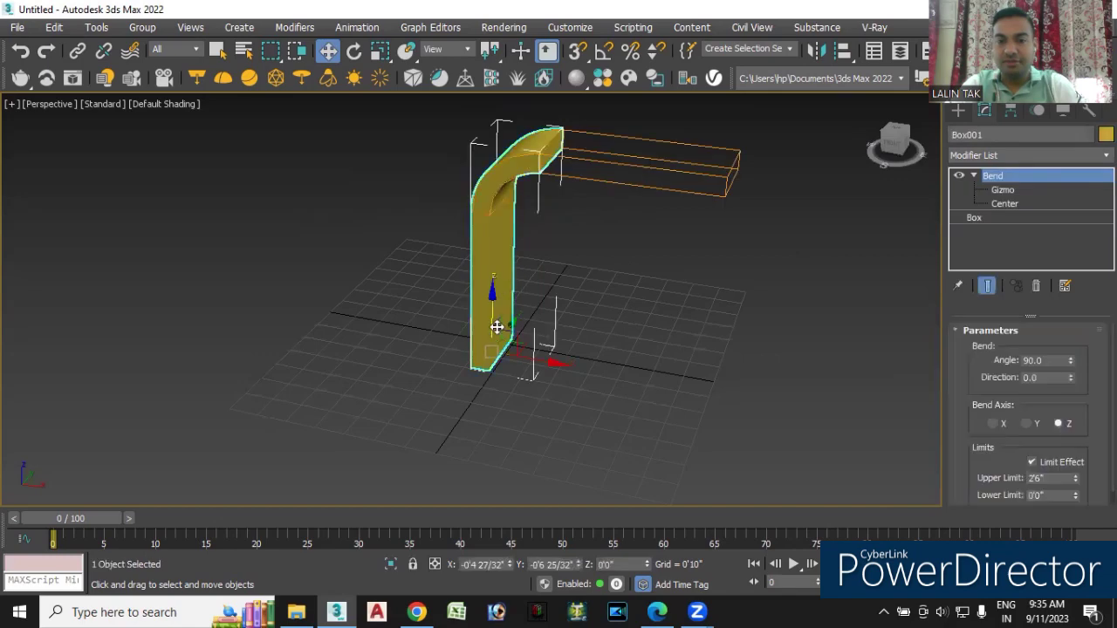
left_click(984, 155)
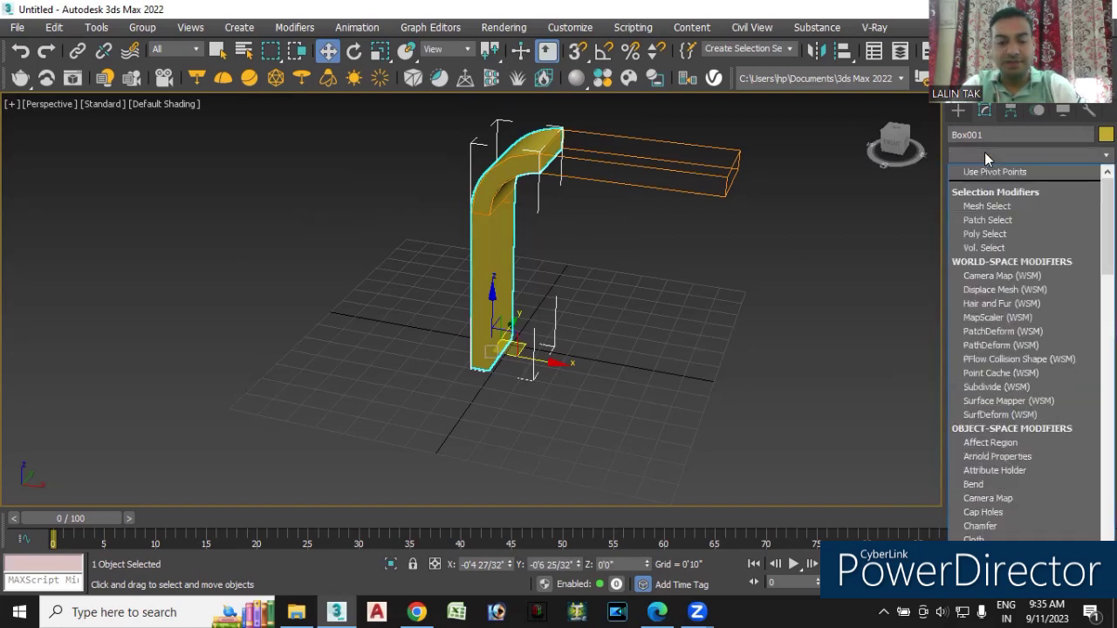
key("b")
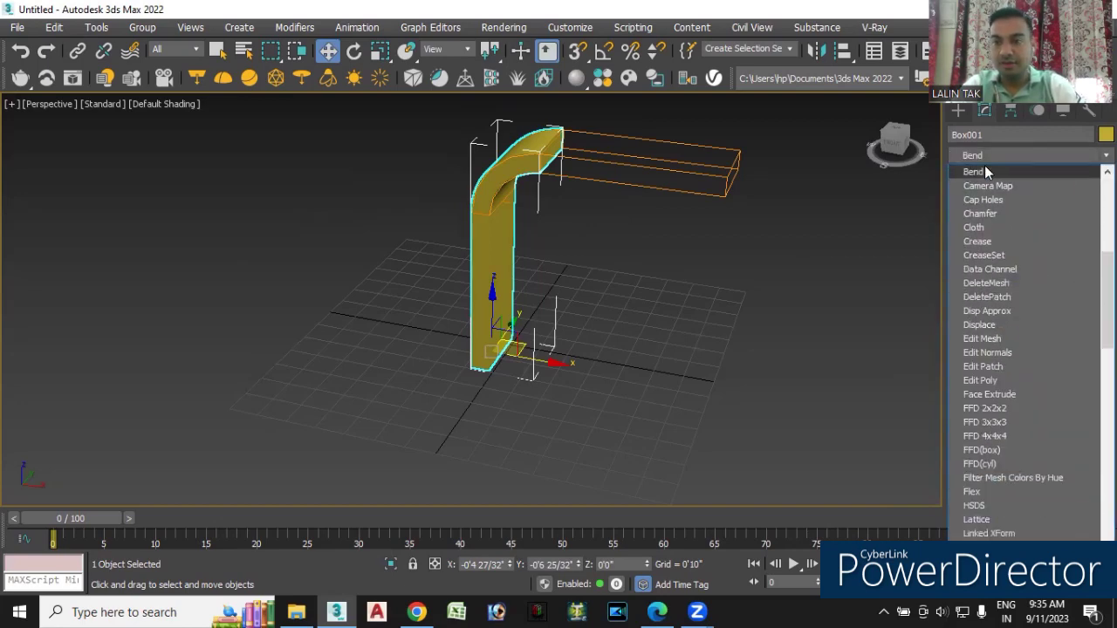
left_click(984, 169)
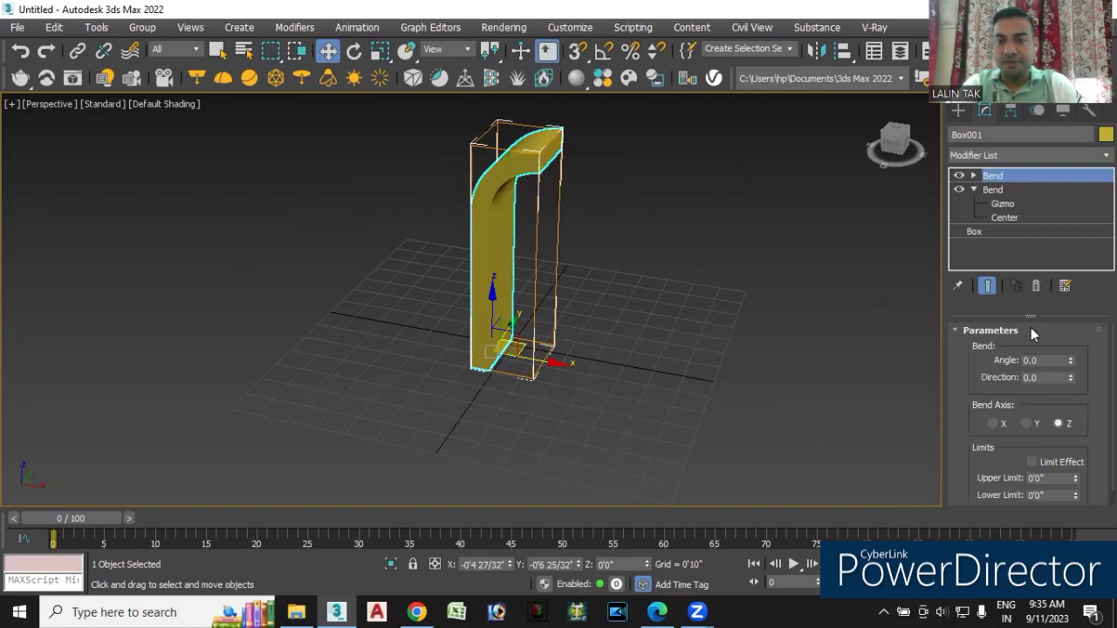
Limit the new Bend to a 2'6" upper limit and set its angle to 90°
left_click(1032, 463)
left_click(1051, 477)
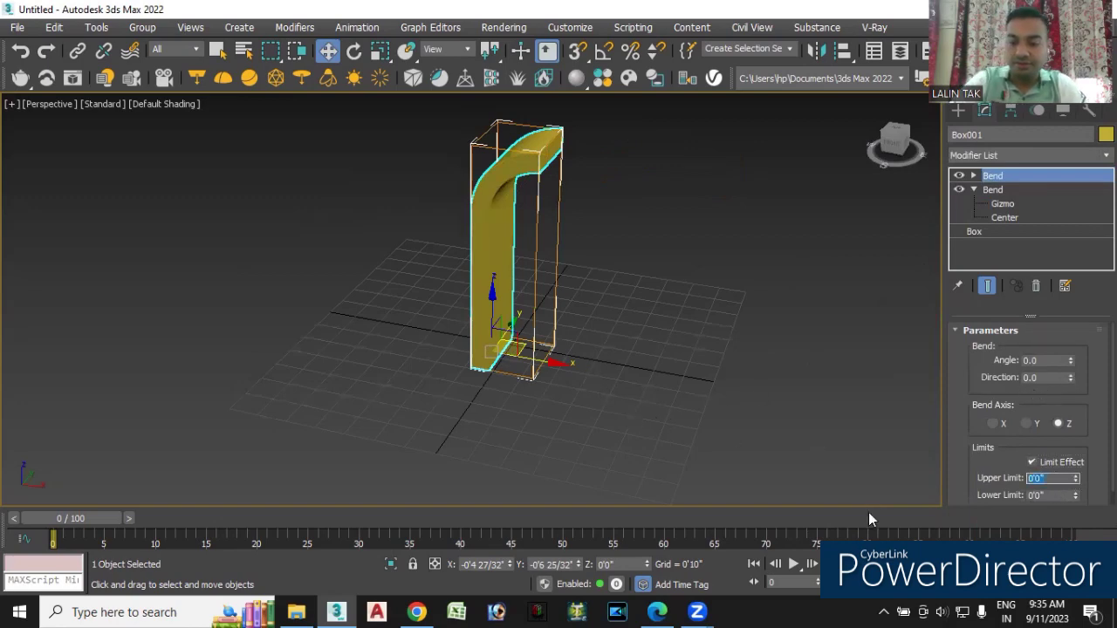
type("2.52'6")
key("Return")
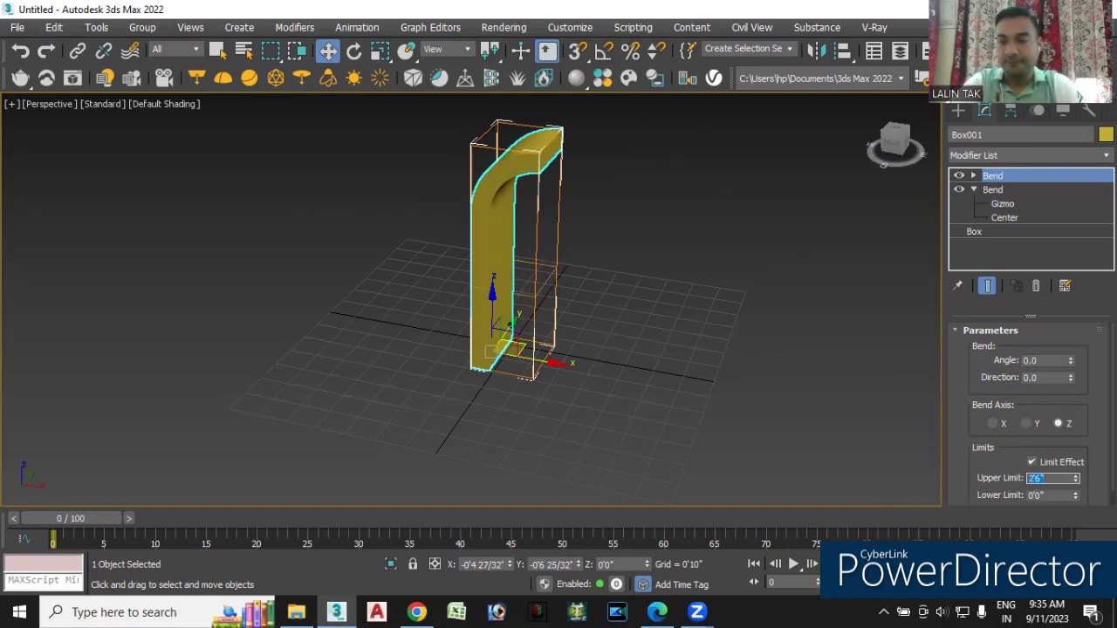
mouse_move(1073, 365)
left_mouse_down()
mouse_move(1056, 273)
mouse_move(1041, 300)
left_mouse_up()
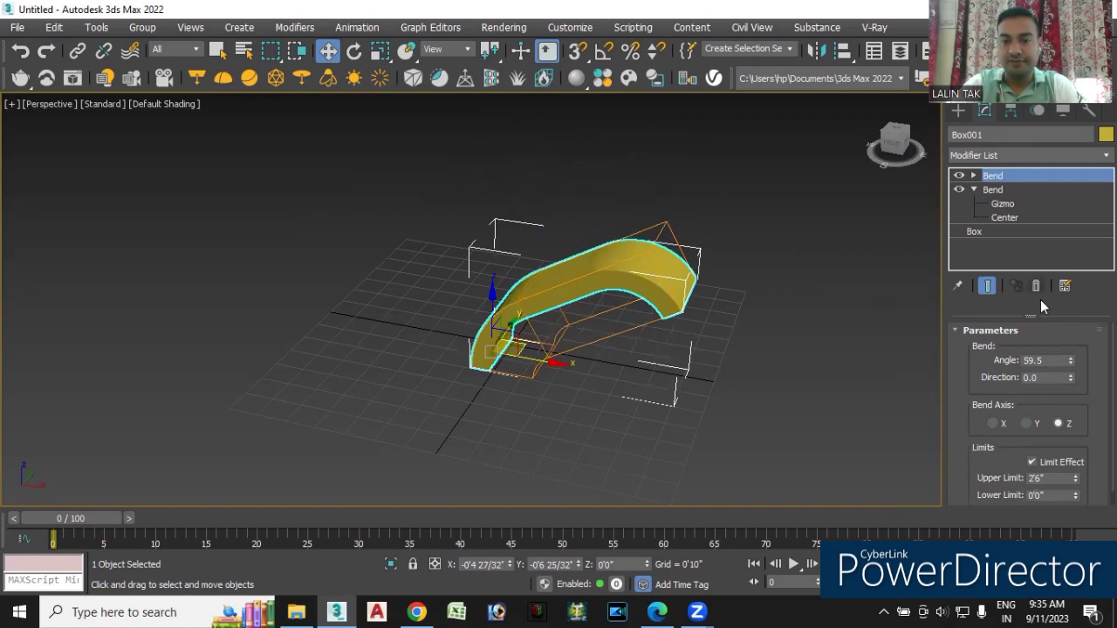
type("90")
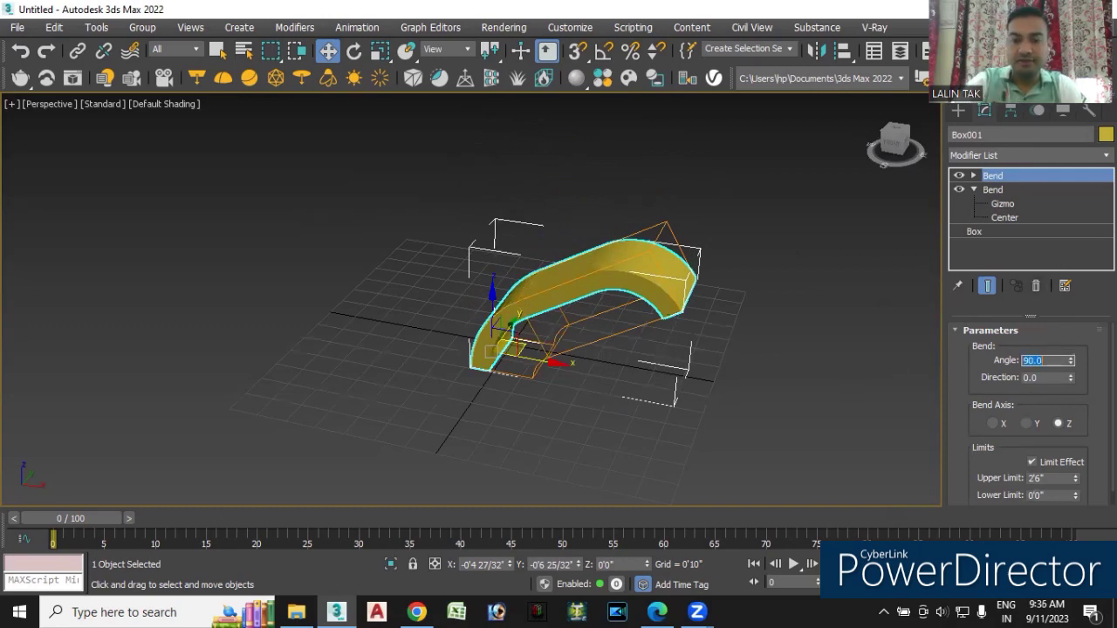
key("Return")
left_click(358, 52)
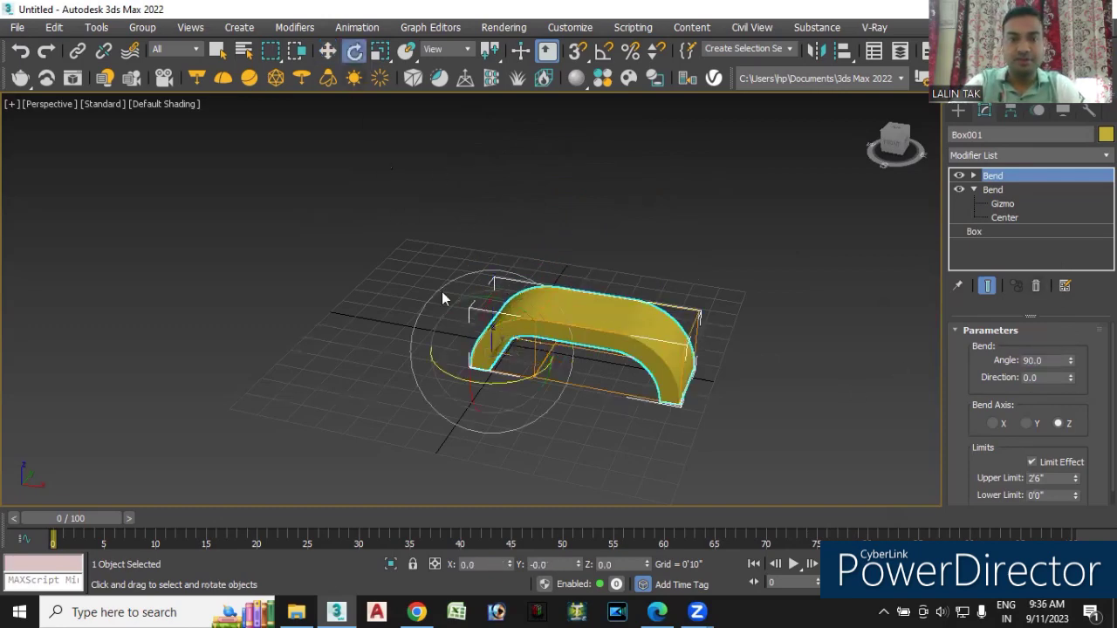
Enable Angle Snap with a 90° angle increment
left_click(602, 52)
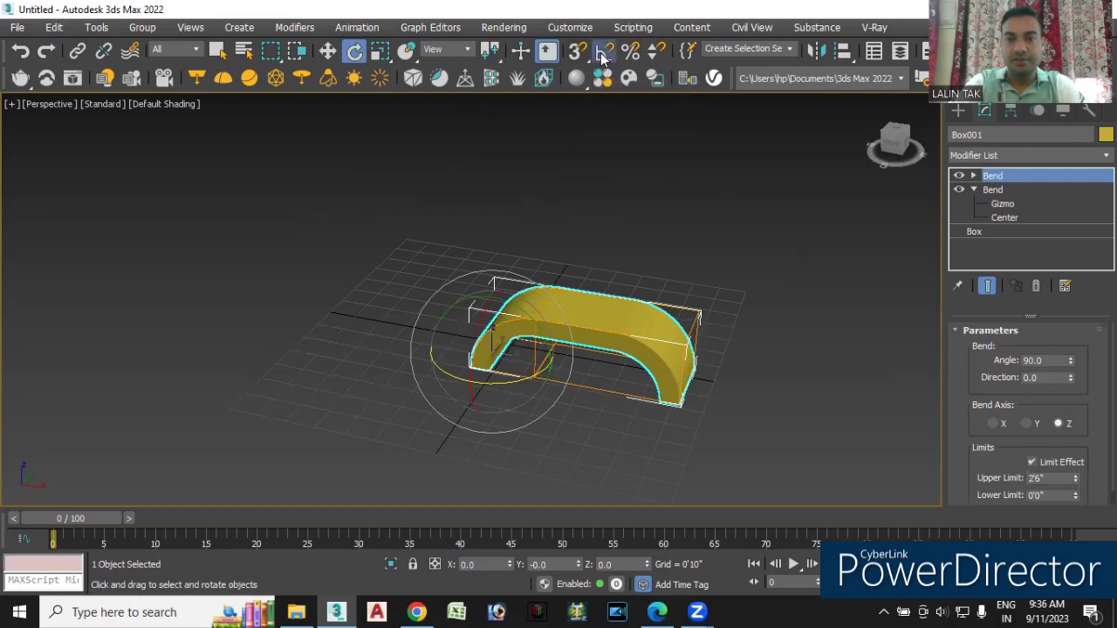
right_click(602, 52)
double_click(569, 313)
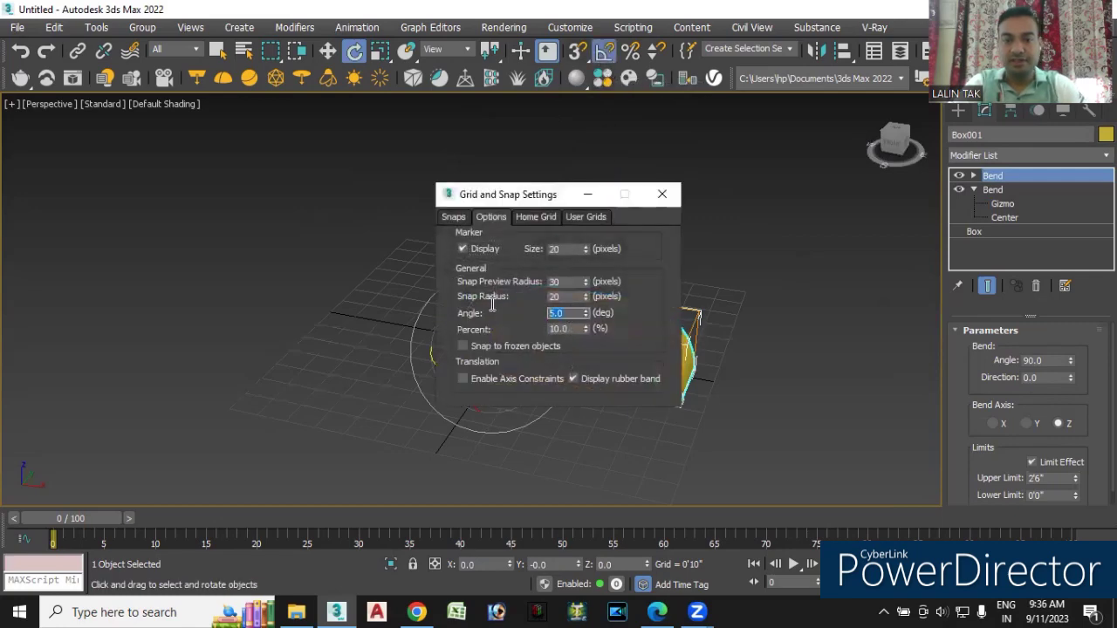
type("90")
key("Return")
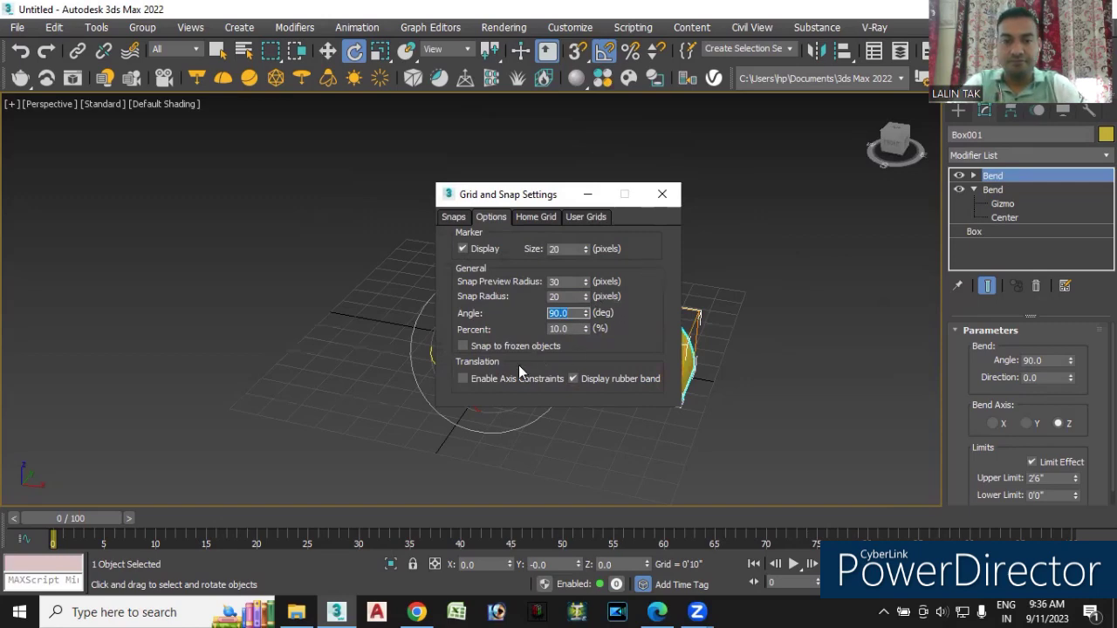
left_click(662, 193)
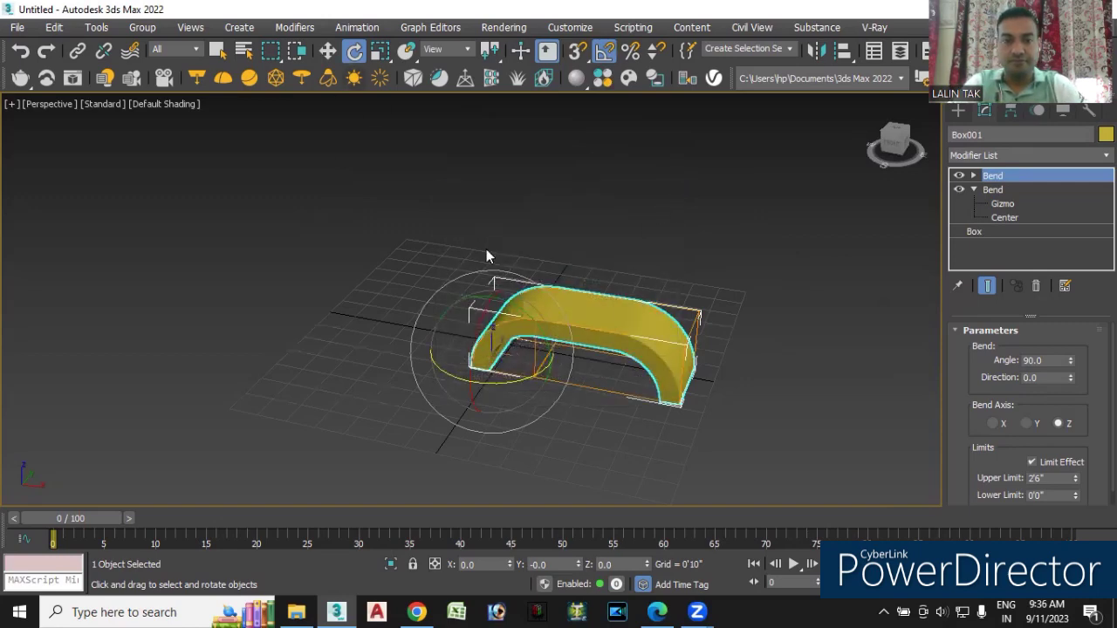
Rotate the bent box 90° so it stands upright as a C shape
left_click_drag(517, 305, 511, 305)
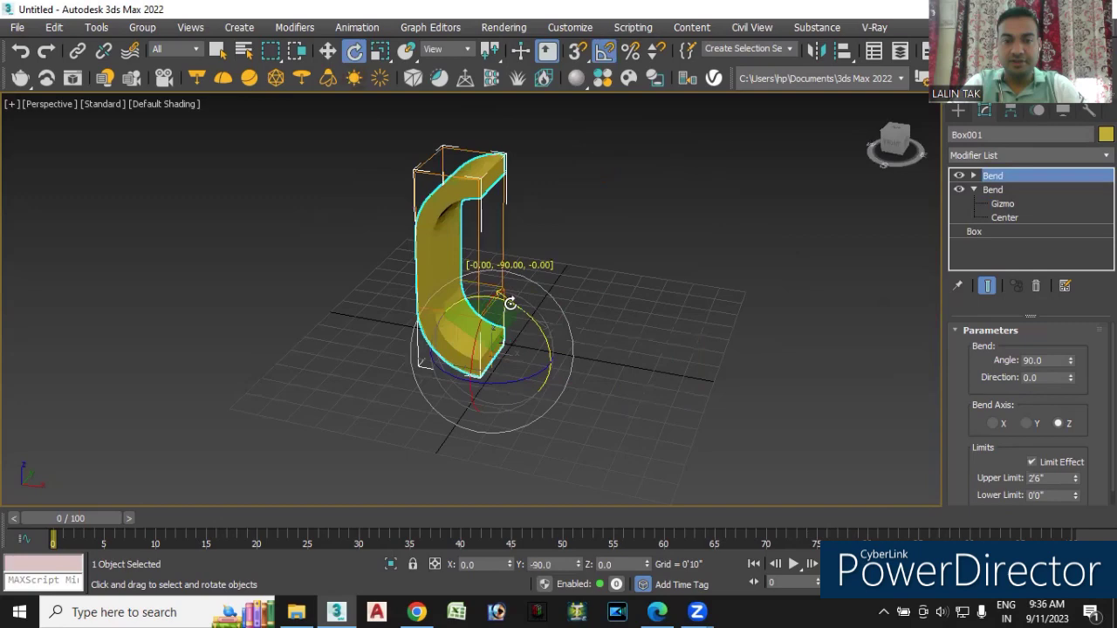
left_click(544, 434)
mouse_move(512, 447)
middle_mouse_down("alt")
mouse_move(556, 404)
mouse_move(524, 410)
mouse_move(549, 405)
mouse_move(506, 451)
middle_mouse_up("alt")
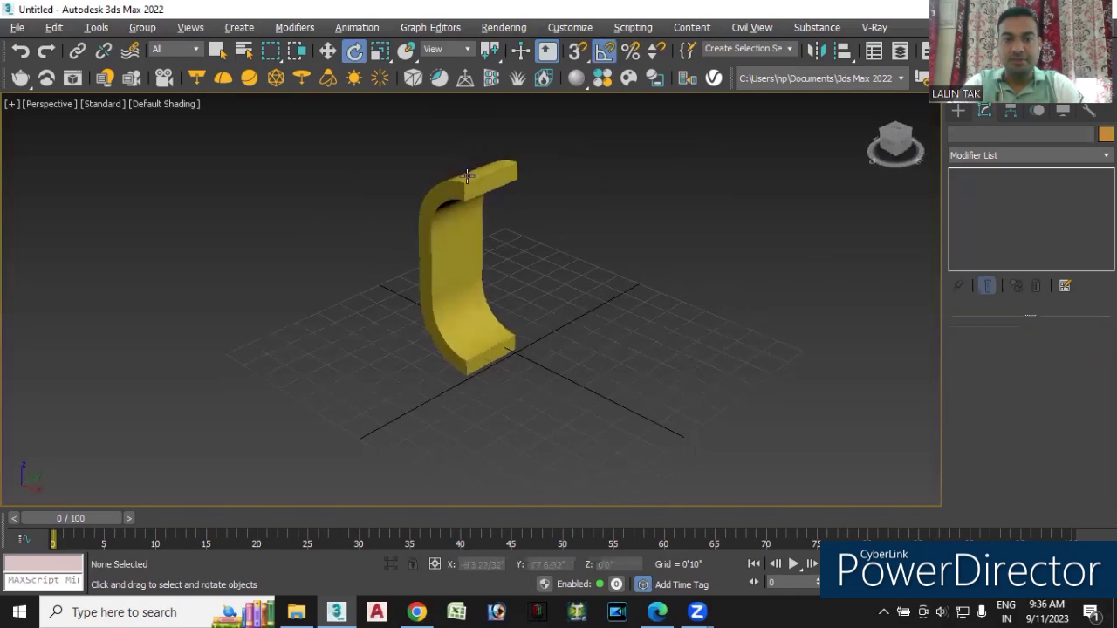
Zoom and orbit the Perspective view to inspect the upright C-shaped piece
scroll(468, 175, "up", 4)
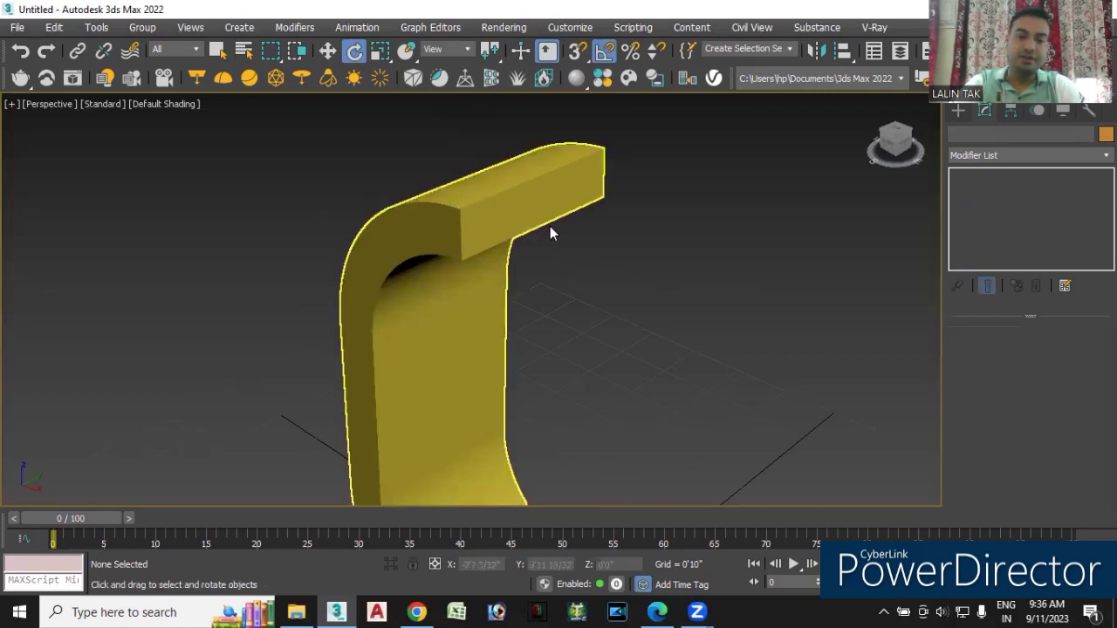
scroll(551, 231, "down", 2)
scroll(522, 253, "down", 2)
mouse_move(522, 253)
middle_mouse_down("alt")
mouse_move(516, 344)
mouse_move(540, 352)
middle_mouse_up("alt")
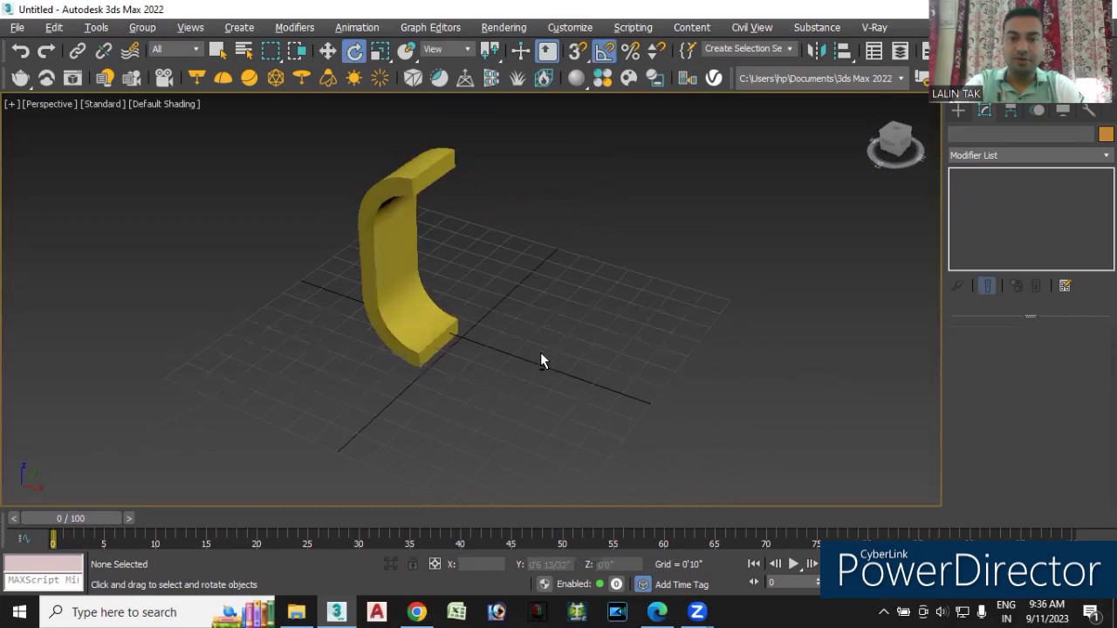
Arm Box creation from Standard Primitives and bring up the Windows Start menu
left_click(958, 113)
left_click(991, 220)
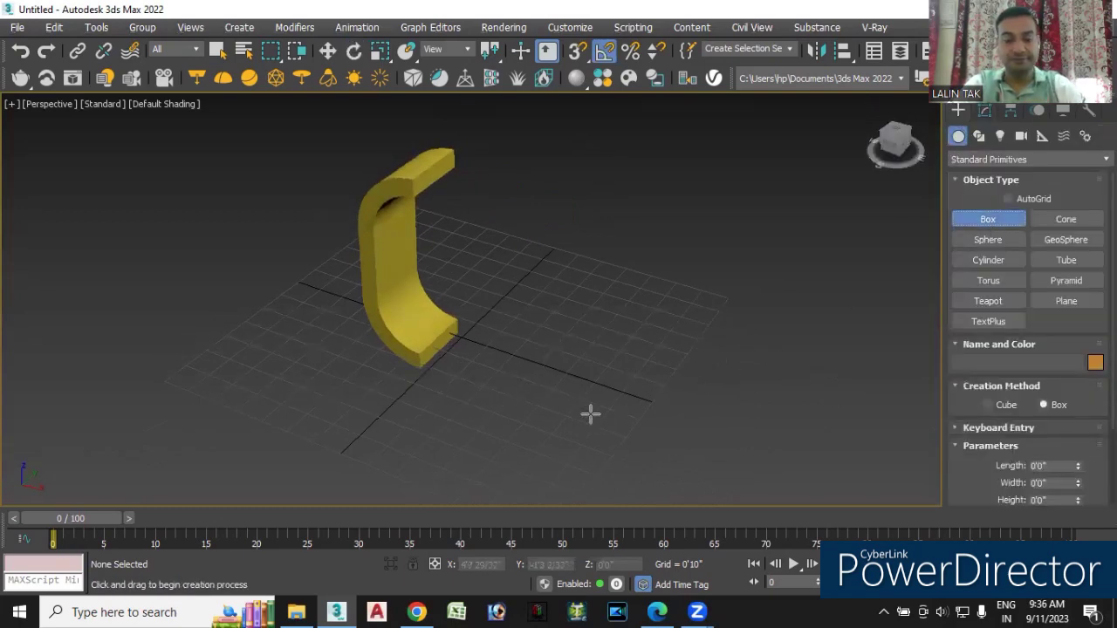
middle_click_drag(551, 431, 572, 422)
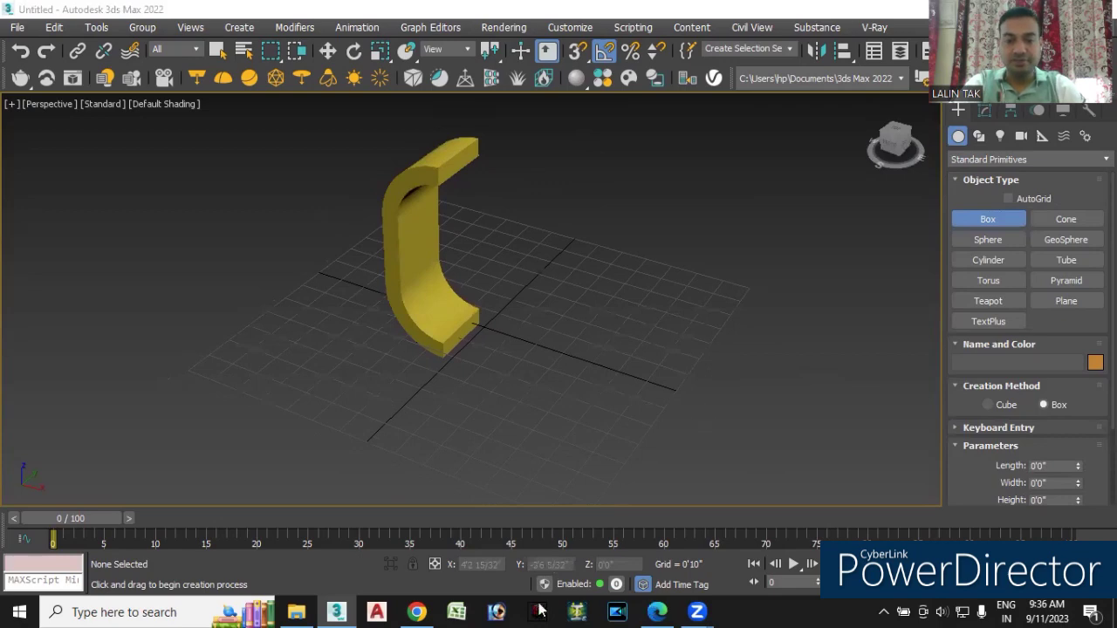
key("super")
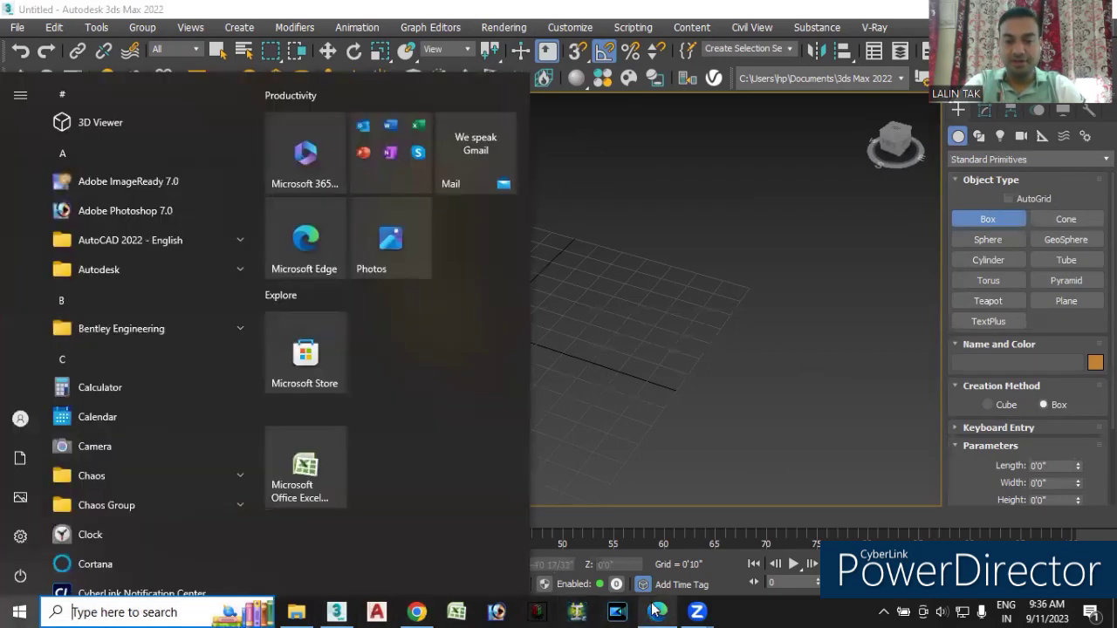
Check the Exercise 9 drawing on page 14 of maxx.pdf in Edge, then return to 3ds Max
left_click(657, 612)
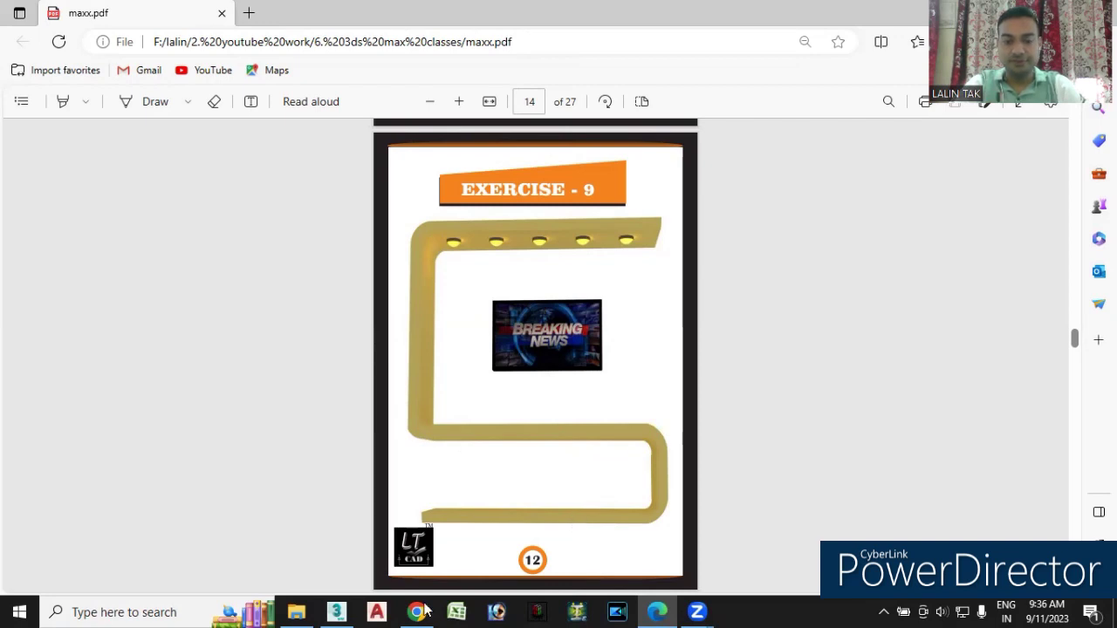
left_click(336, 612)
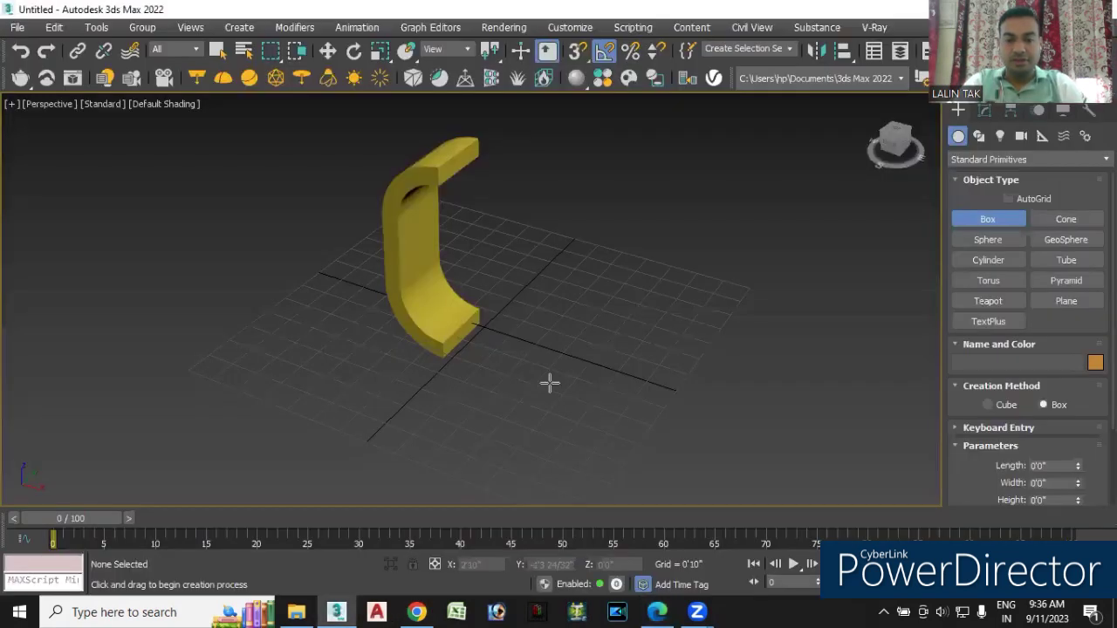
Draw a new flat box on the grid beside the C-shaped piece
left_click_drag(567, 384, 716, 445)
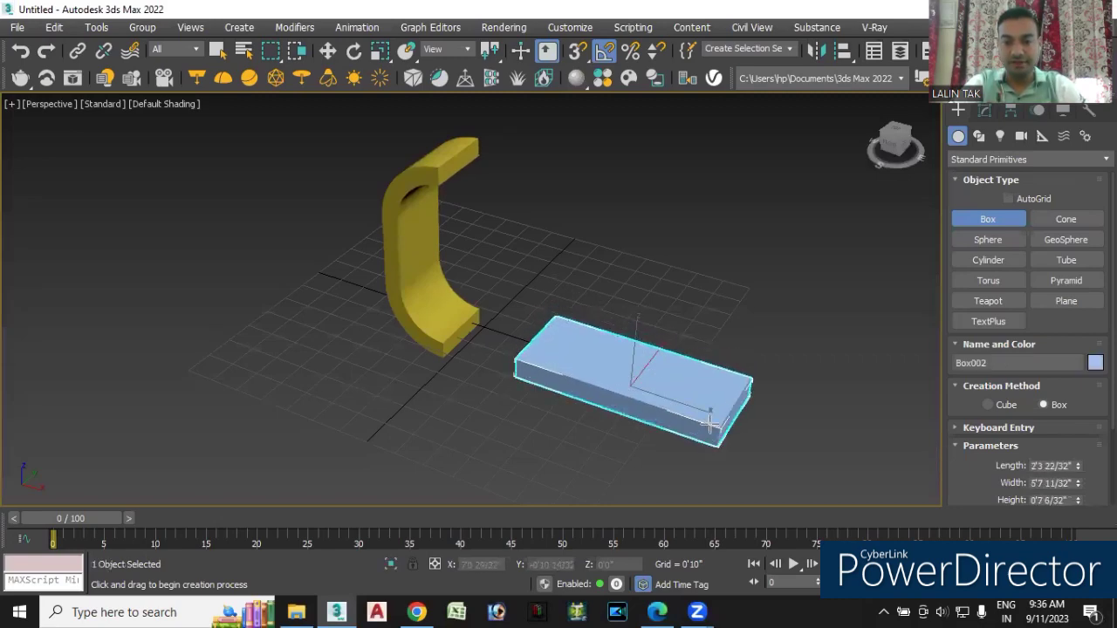
left_click(750, 460)
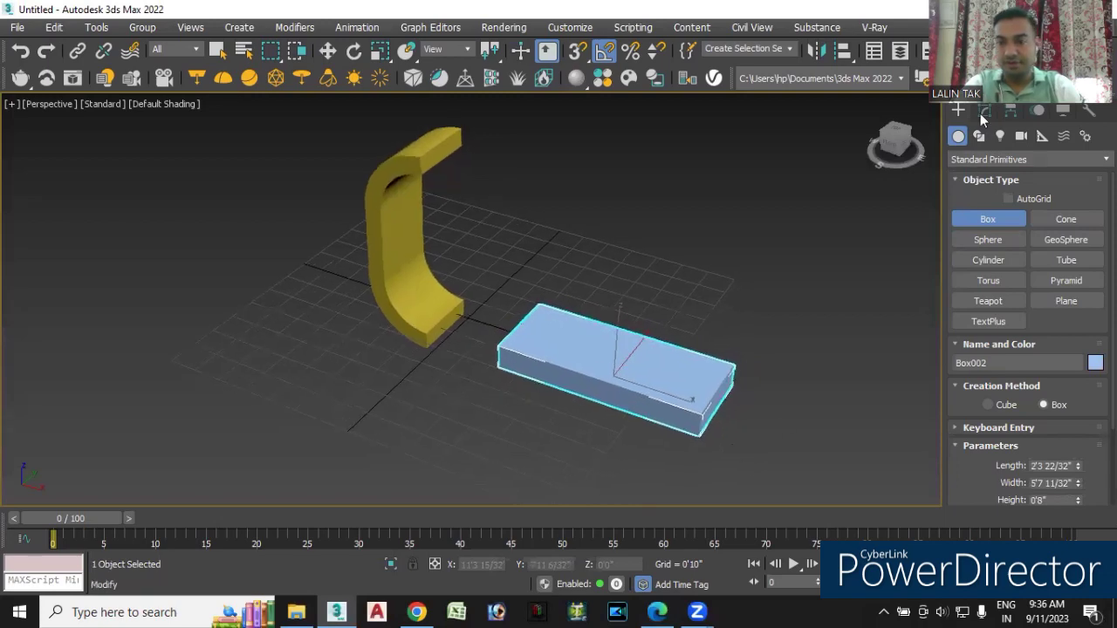
left_click(984, 110)
key("e")
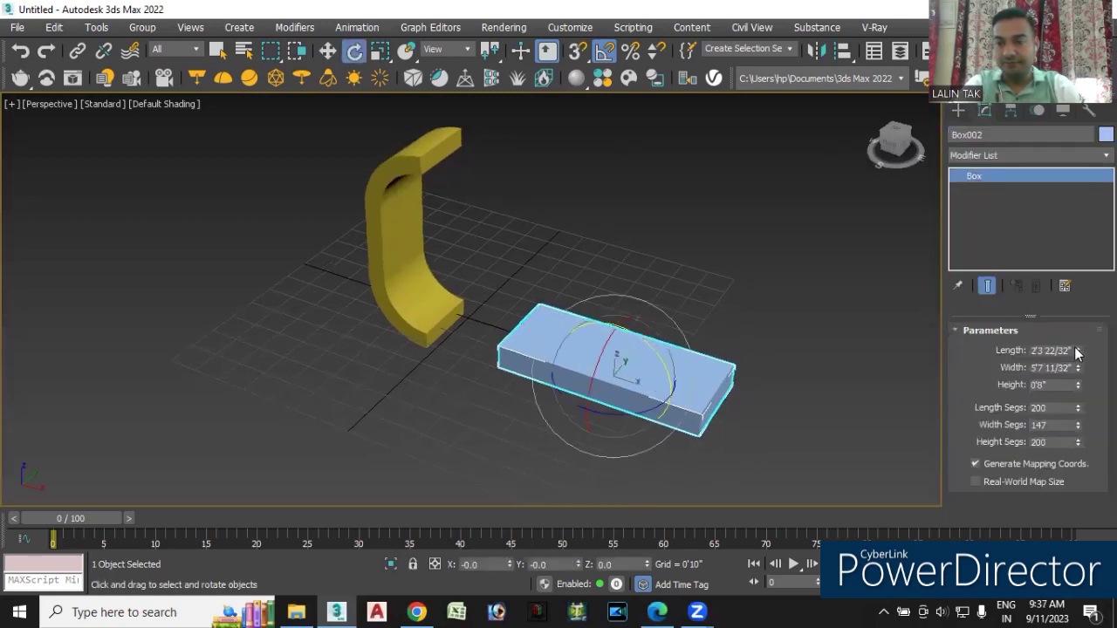
Set the new slab's length to 2'0"
left_click_drag(1079, 351, 1079, 346)
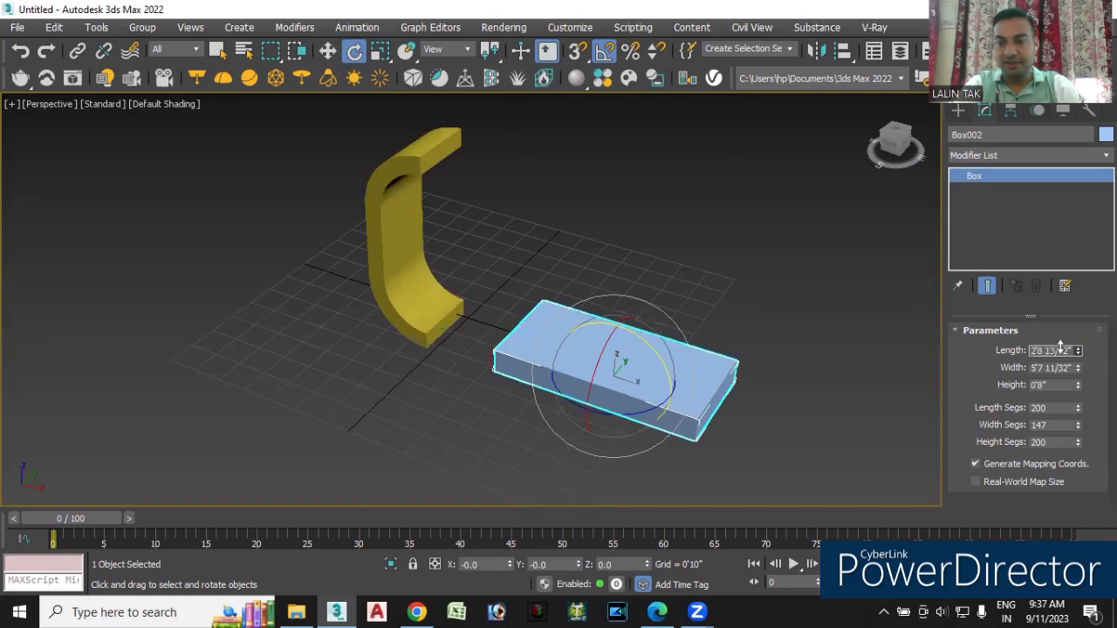
double_click(1030, 350)
type("2'0")
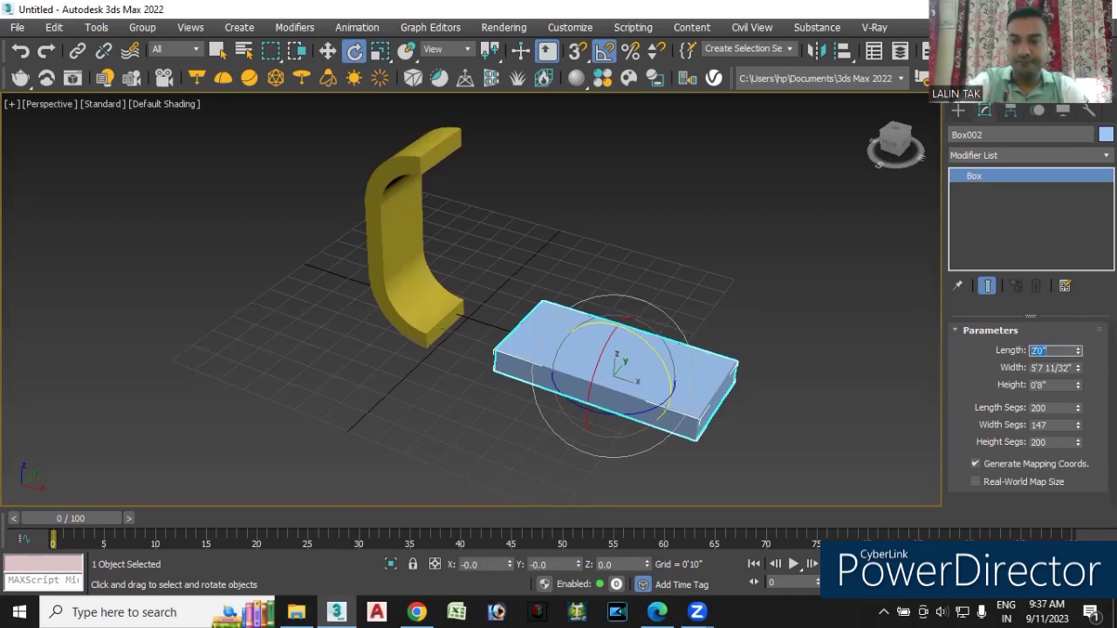
key("Return")
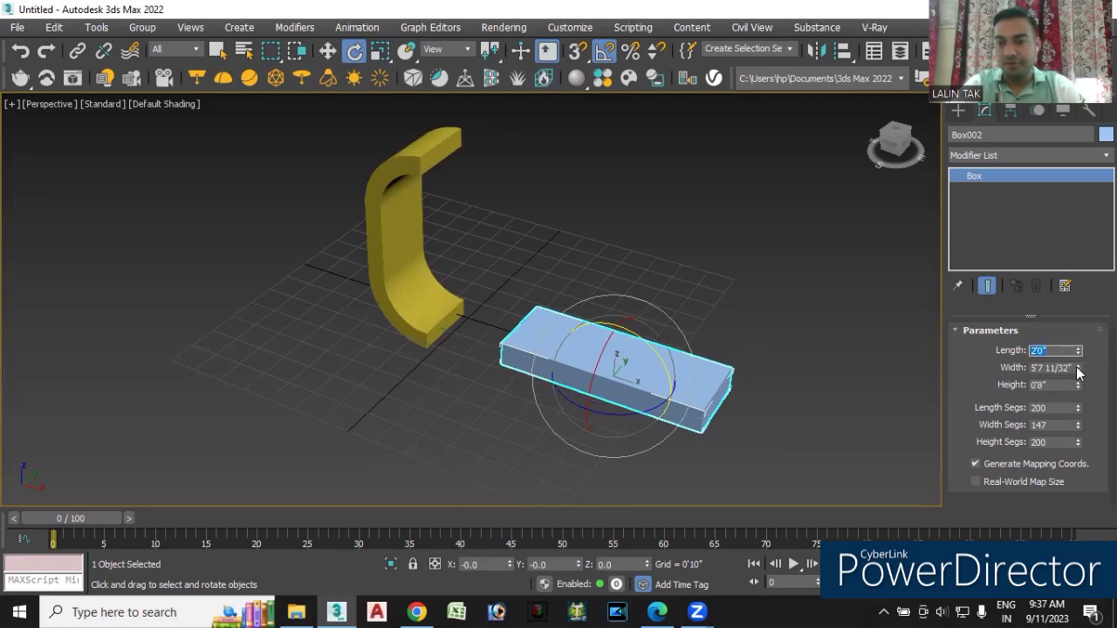
Widen the slab to 6'0 24/32" and lower its height to 0'6"
left_click_drag(1079, 369, 1078, 359)
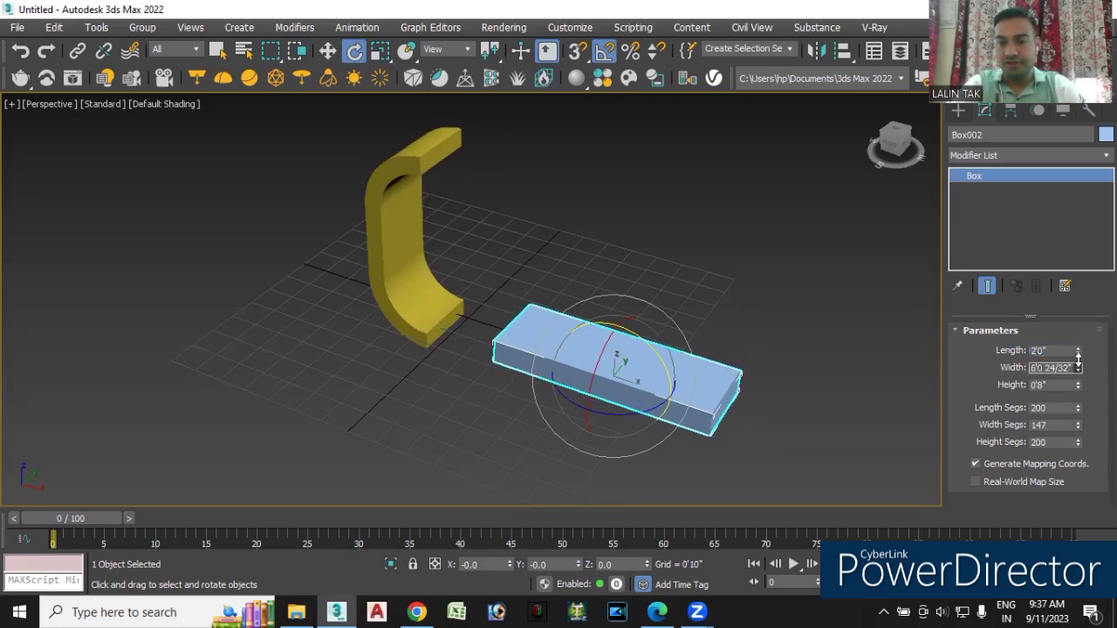
double_click(1064, 385)
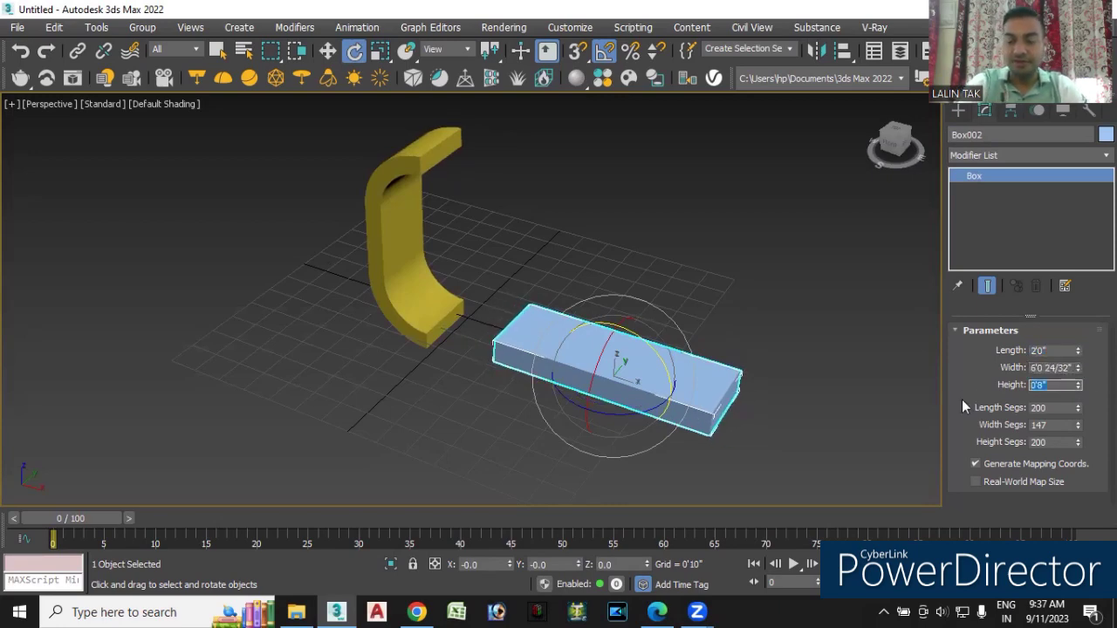
type("6")
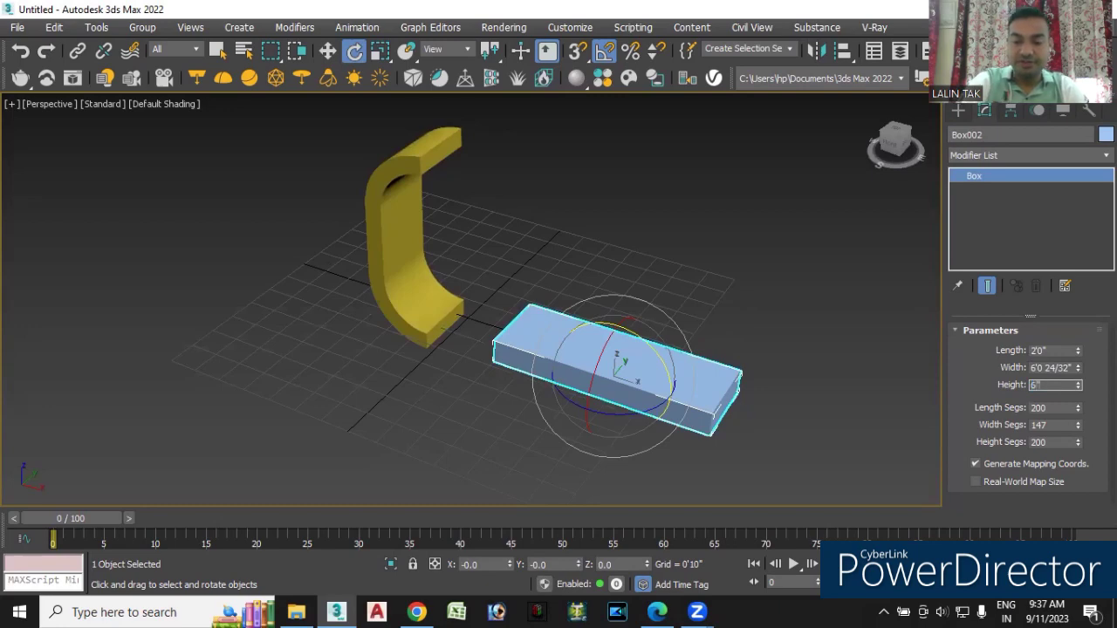
key("Return")
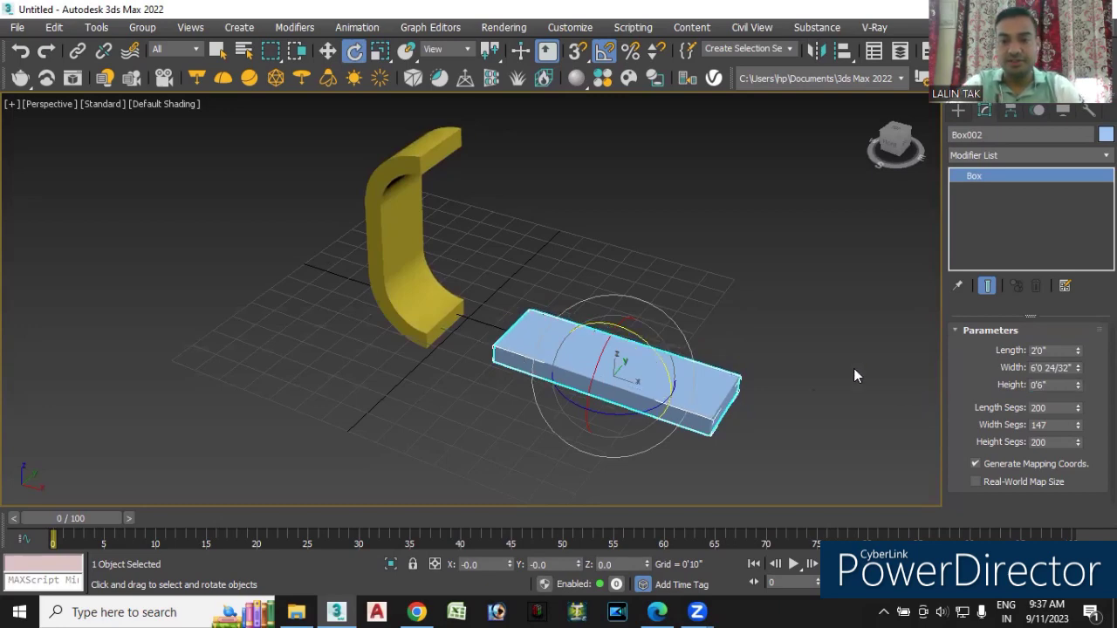
left_click(853, 369)
left_click(592, 395)
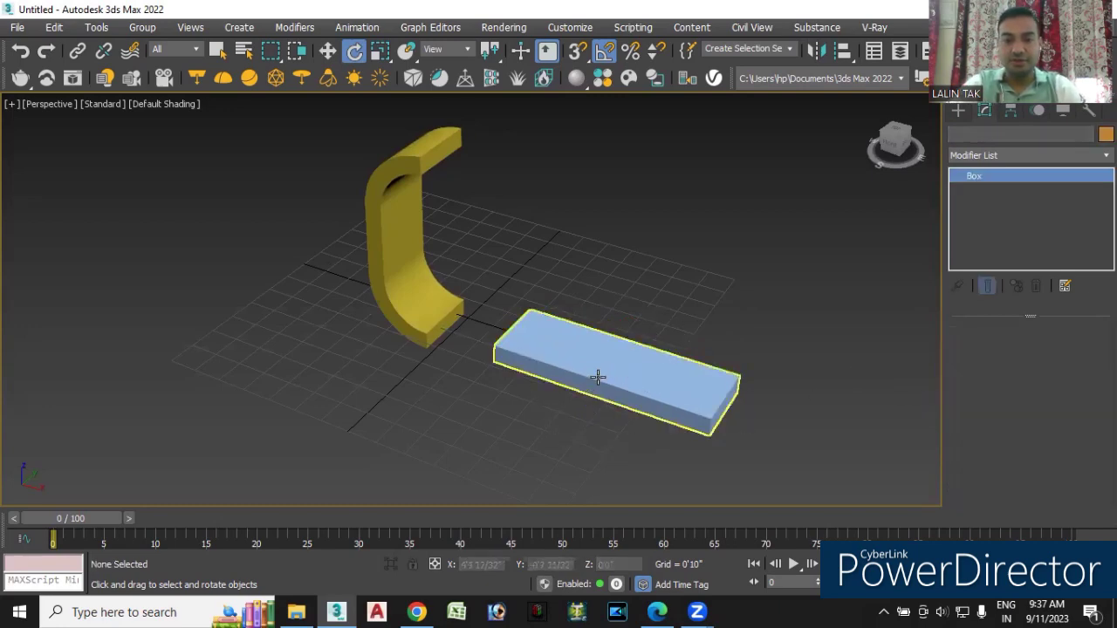
left_click(576, 55)
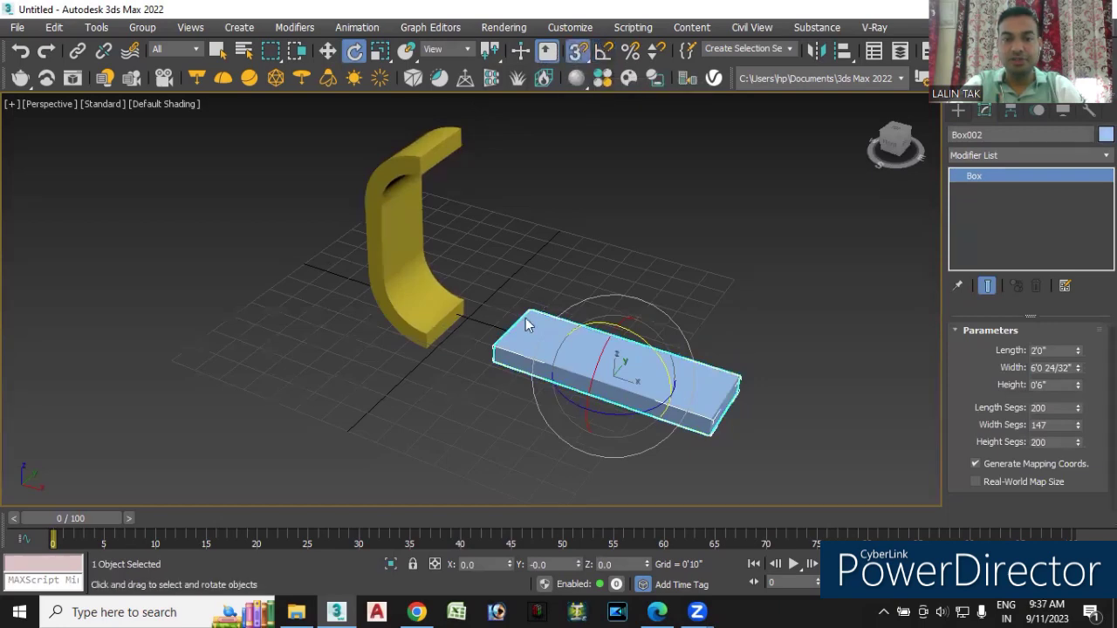
Keep Vertex snapping active, switch to Move, and frame the slab and bent piece
right_click(577, 56)
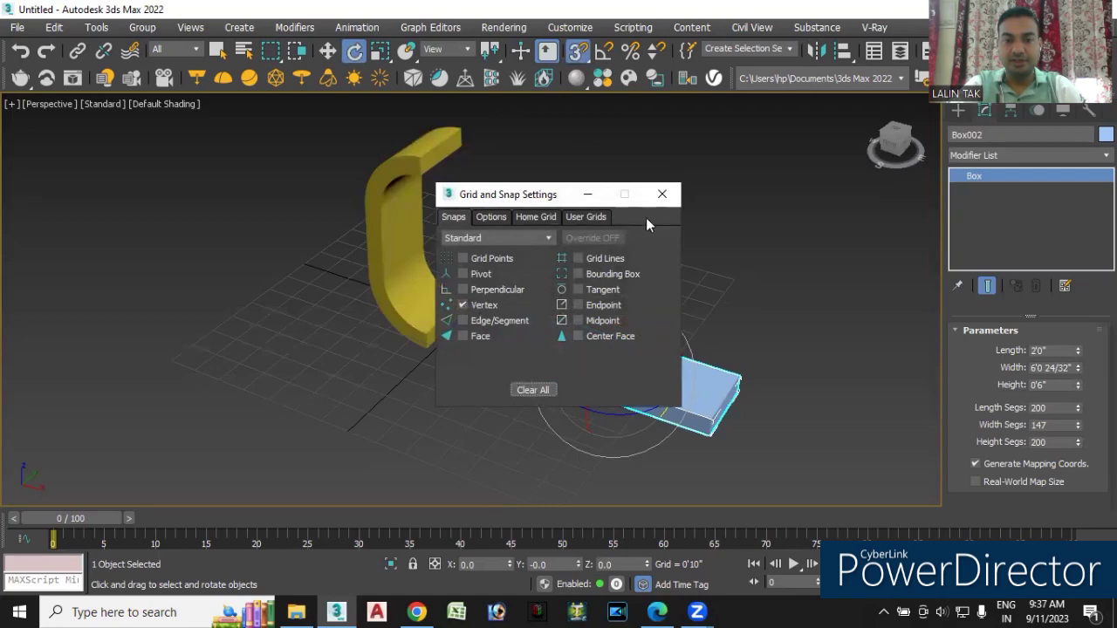
left_click(662, 194)
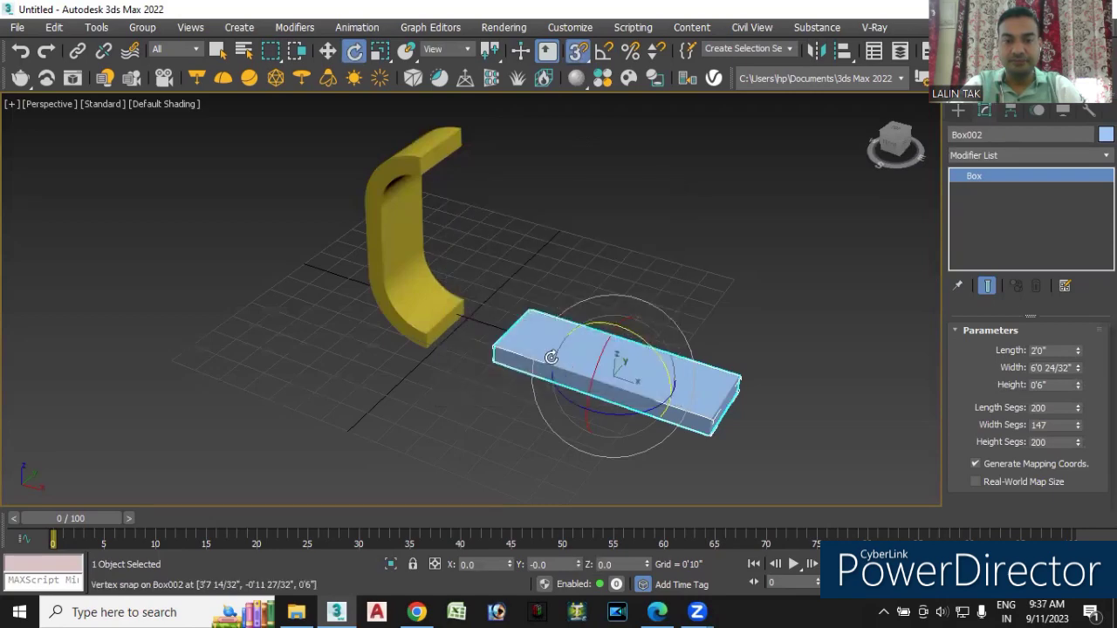
left_click(327, 51)
scroll(504, 394, "up", 3)
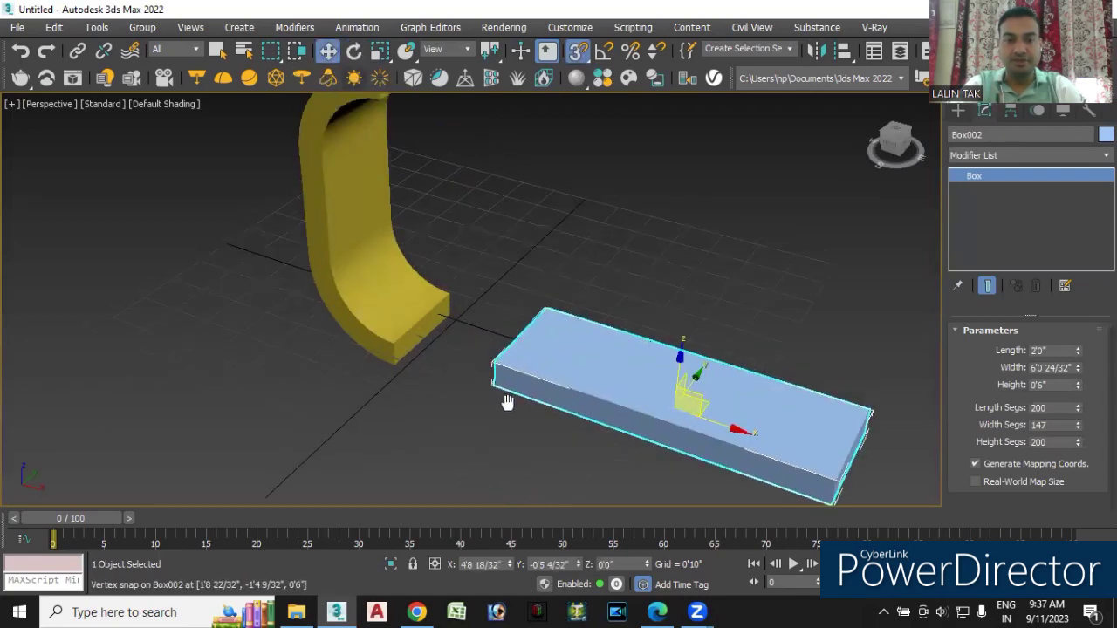
middle_click_drag(504, 399, 504, 416)
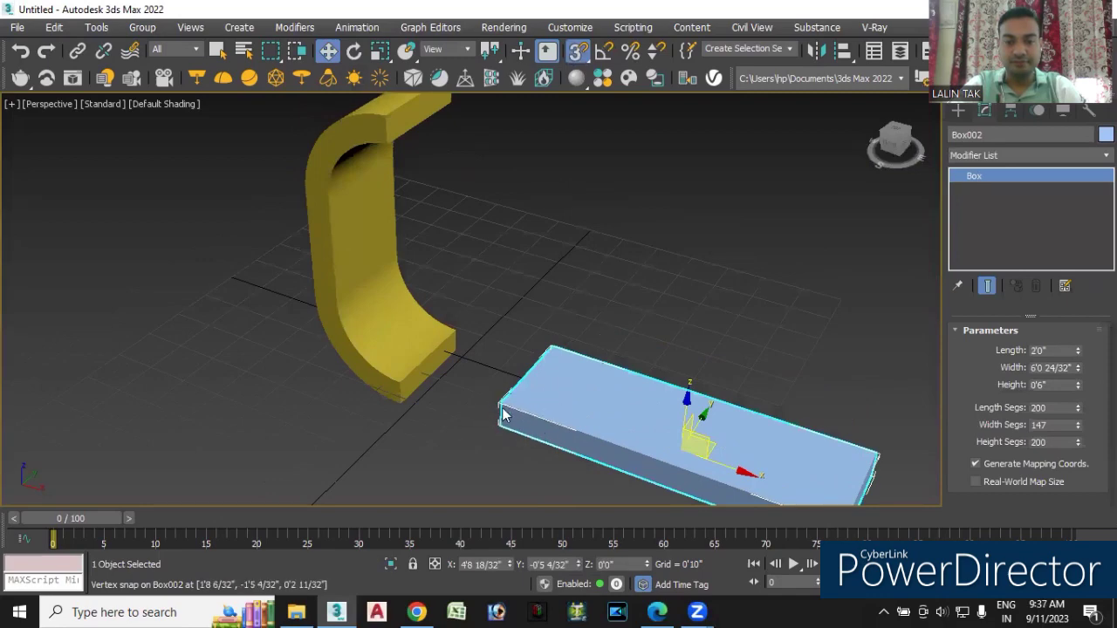
Snap the slab's corner onto the top corner of the yellow bent piece
mouse_move(497, 403)
left_mouse_down()
mouse_move(408, 135)
mouse_move(382, 122)
left_mouse_up()
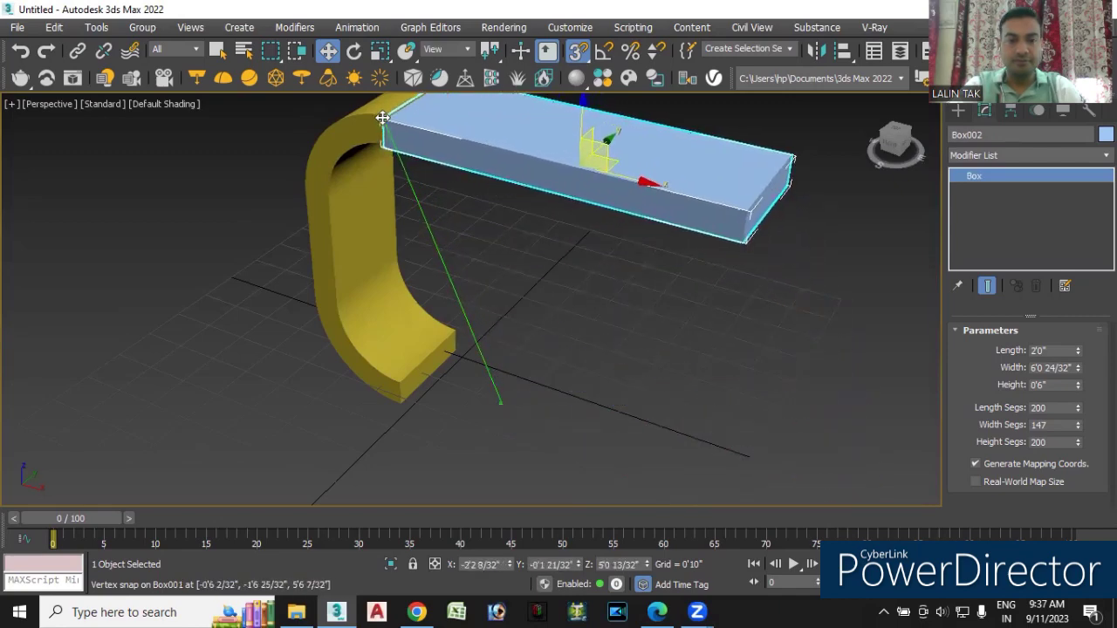
left_click_drag(382, 123, 381, 114)
left_click(443, 215)
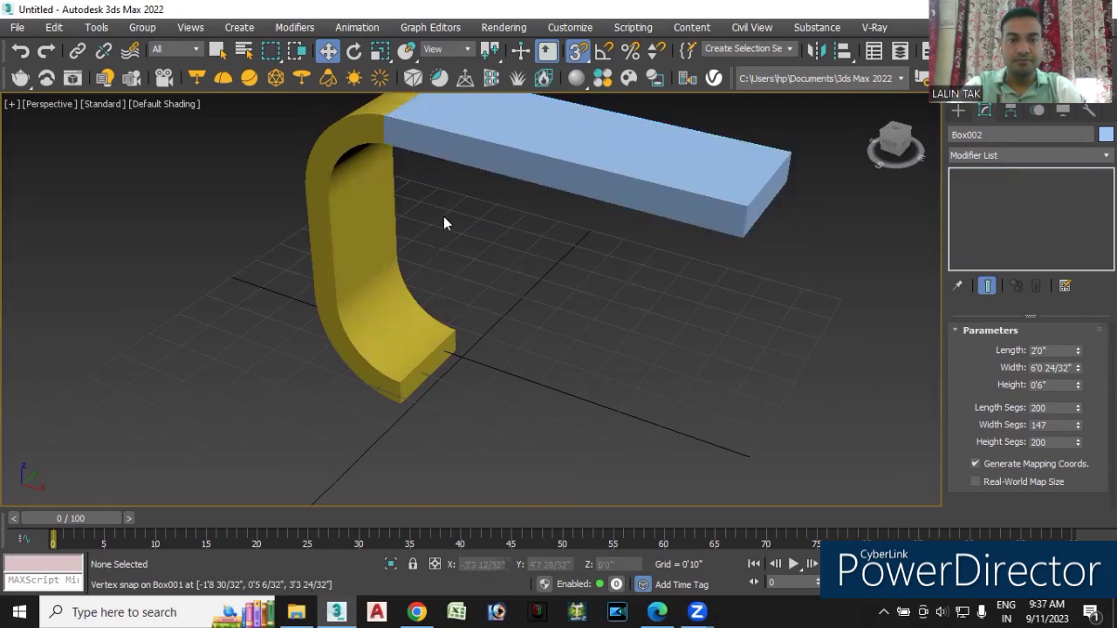
scroll(454, 262, "down", 5)
scroll(507, 378, "up", 1)
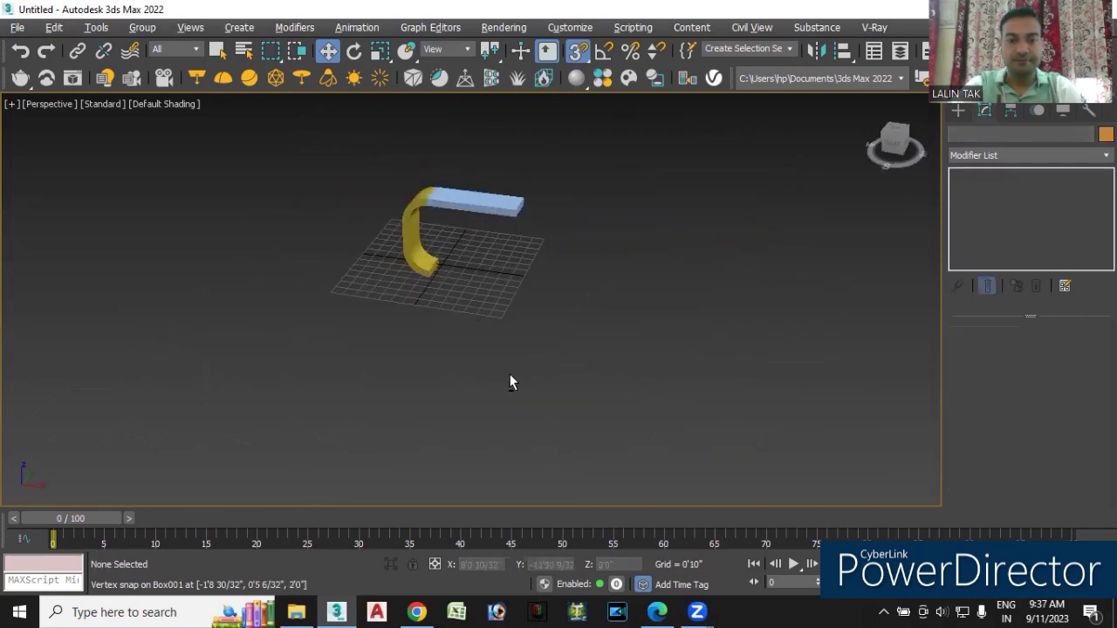
scroll(411, 202, "up", 3)
Turn off snapping and change the Box002 slab's object colour to orange
left_click(576, 50)
left_click(516, 204)
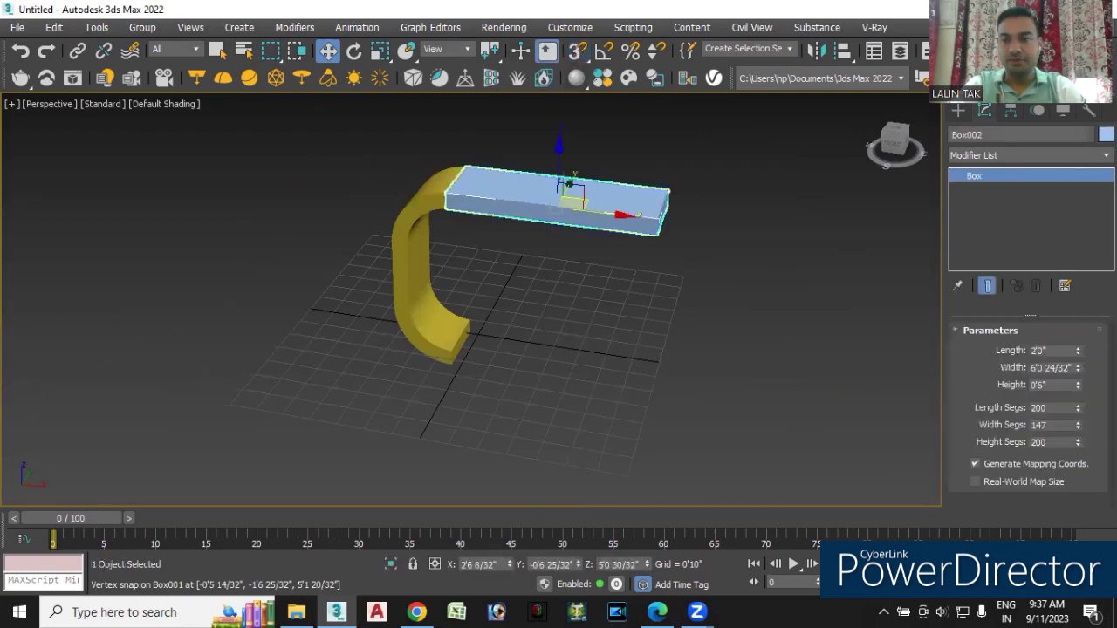
left_click(1106, 135)
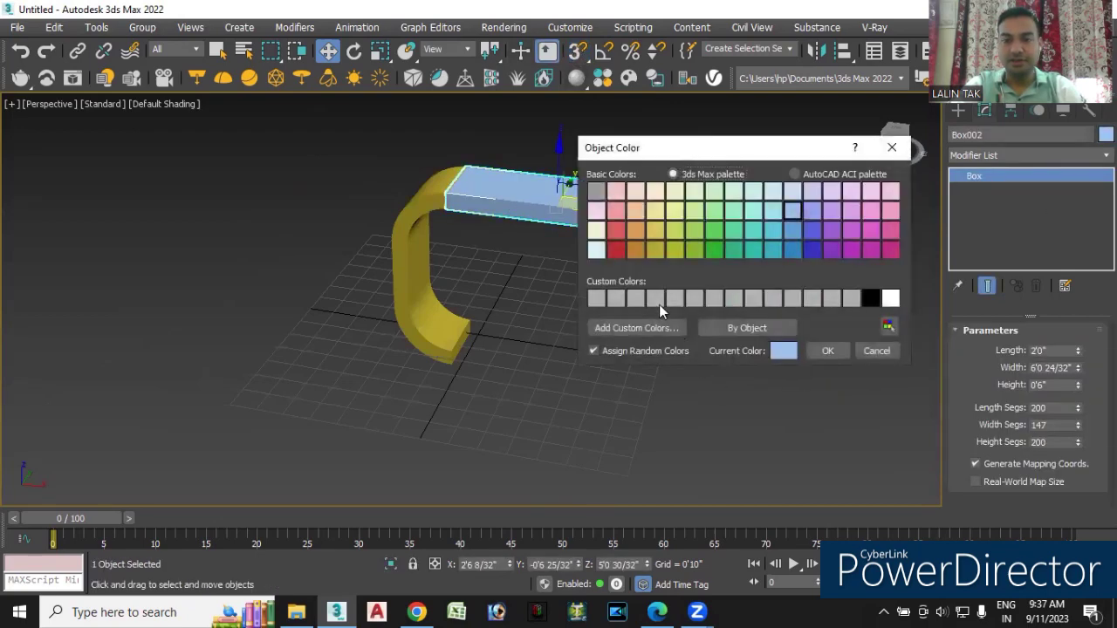
left_click(633, 251)
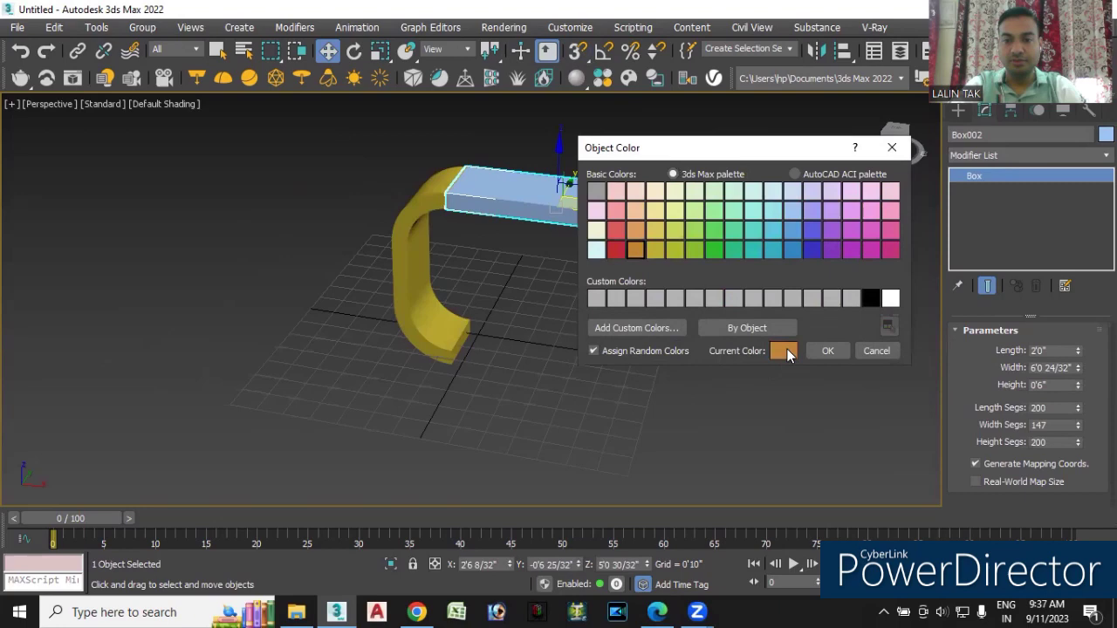
left_click(827, 351)
Make the bent C-shaped piece the same orange, then view it from a lower angle
left_click(392, 228)
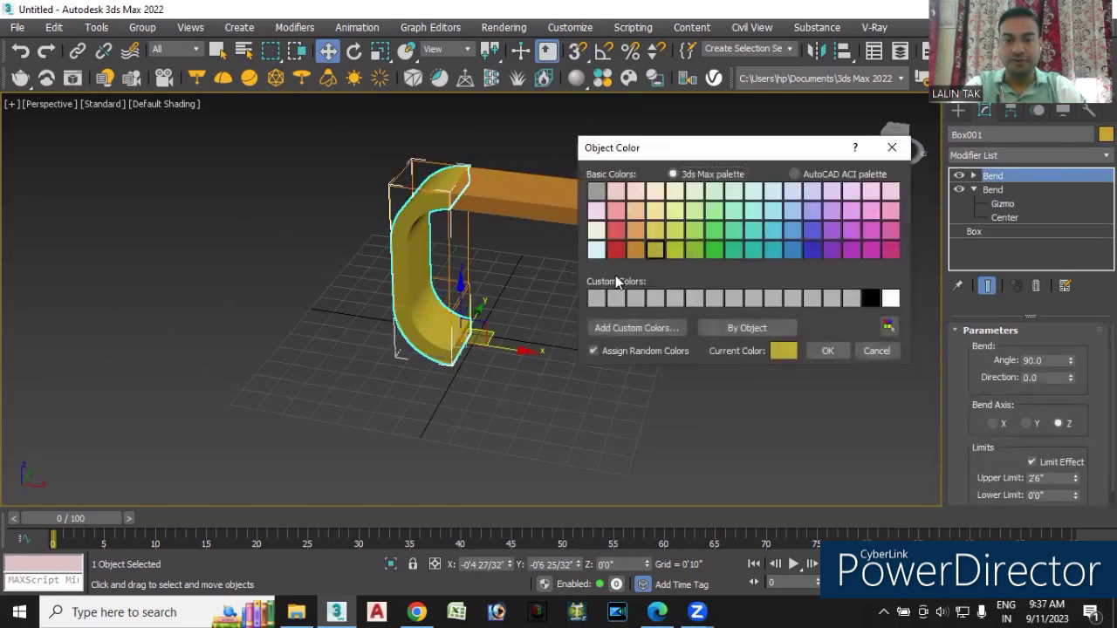
left_click(636, 250)
left_click(827, 351)
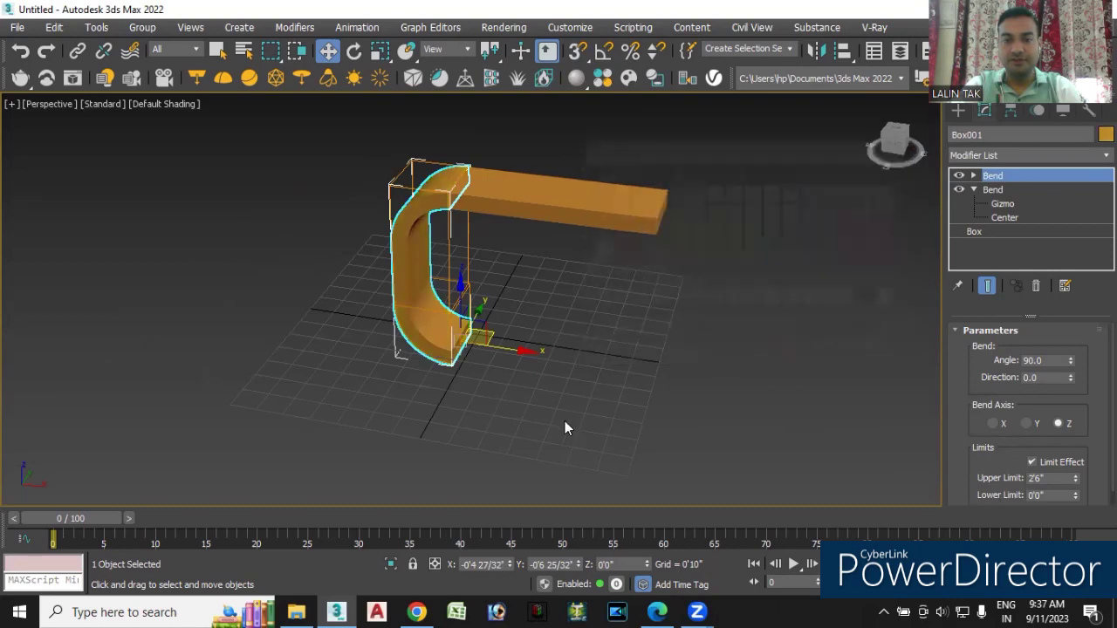
left_click(563, 432)
mouse_move(560, 457)
middle_mouse_down("alt")
mouse_move(598, 424)
mouse_move(543, 436)
mouse_move(498, 427)
mouse_move(544, 439)
middle_mouse_up("alt")
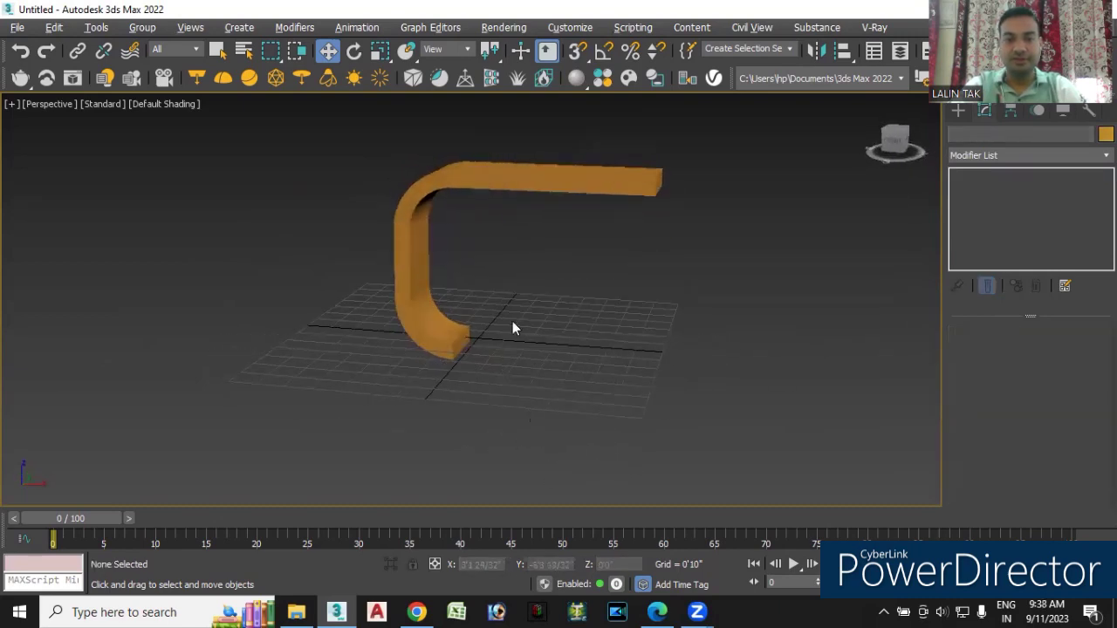
Clone the top slab downward inside the C shape as the copy Box003
left_click(553, 190)
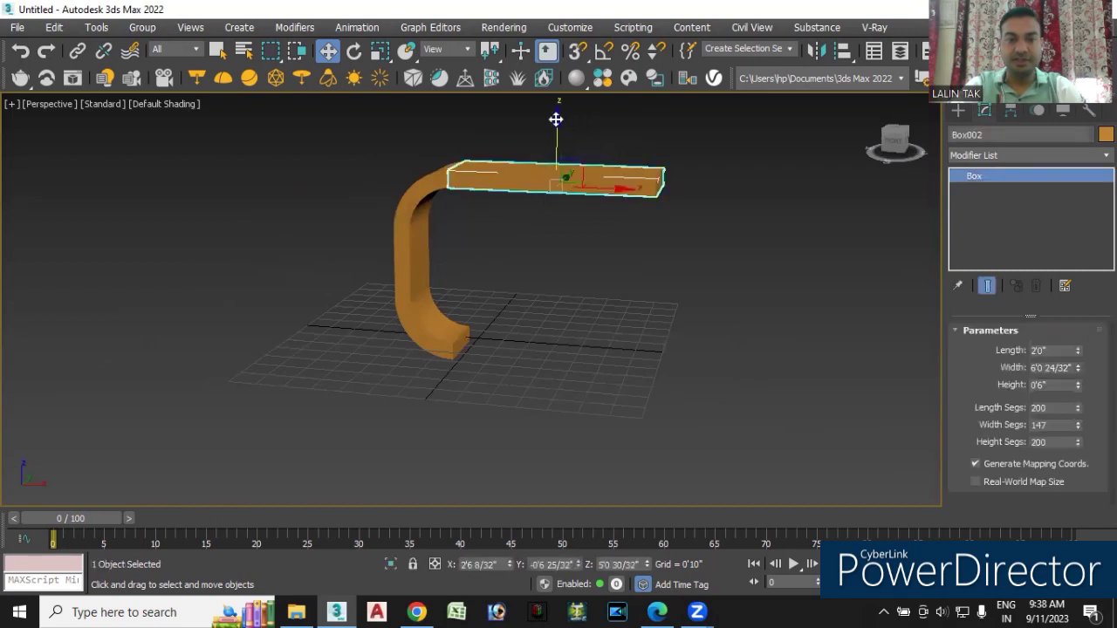
left_click_drag(556, 120, 563, 307, "shift")
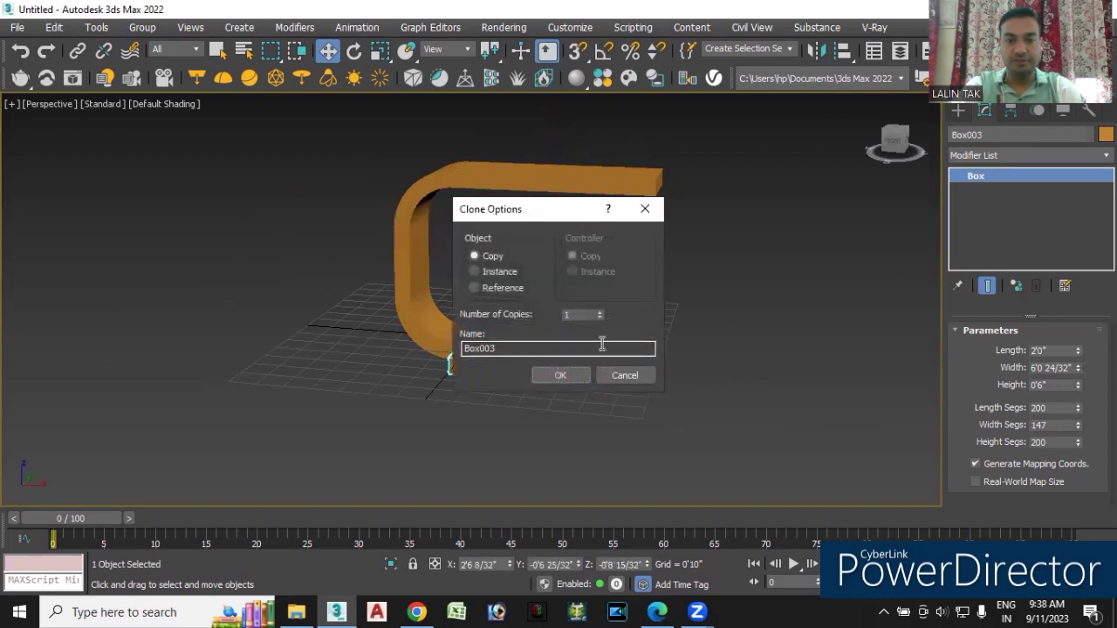
left_click(646, 209)
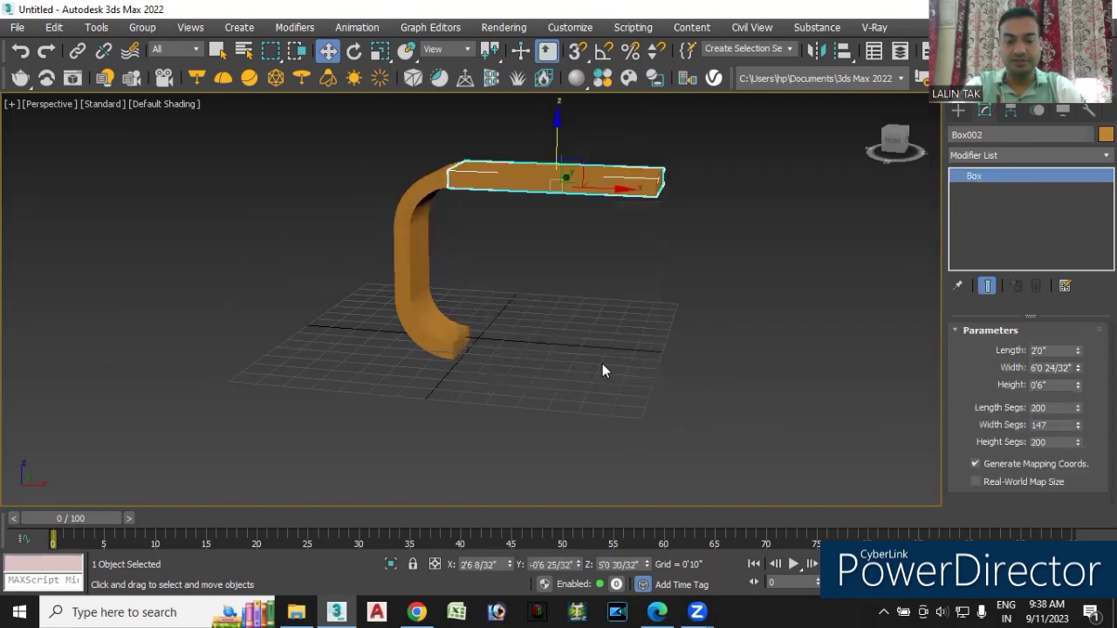
left_click_drag(556, 120, 564, 253, "shift")
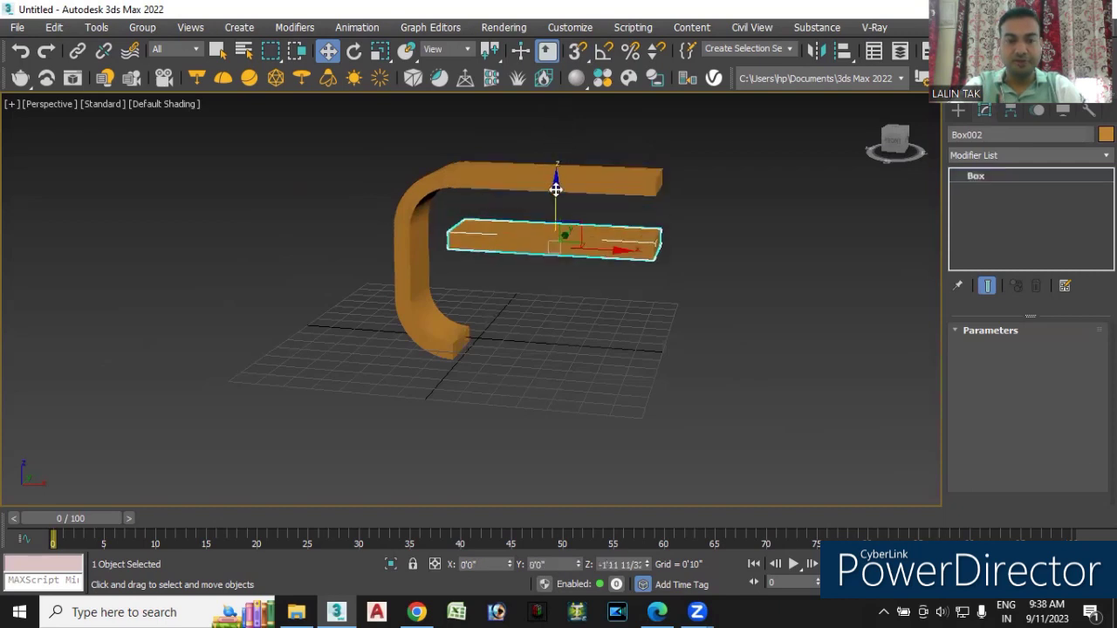
left_click(562, 375)
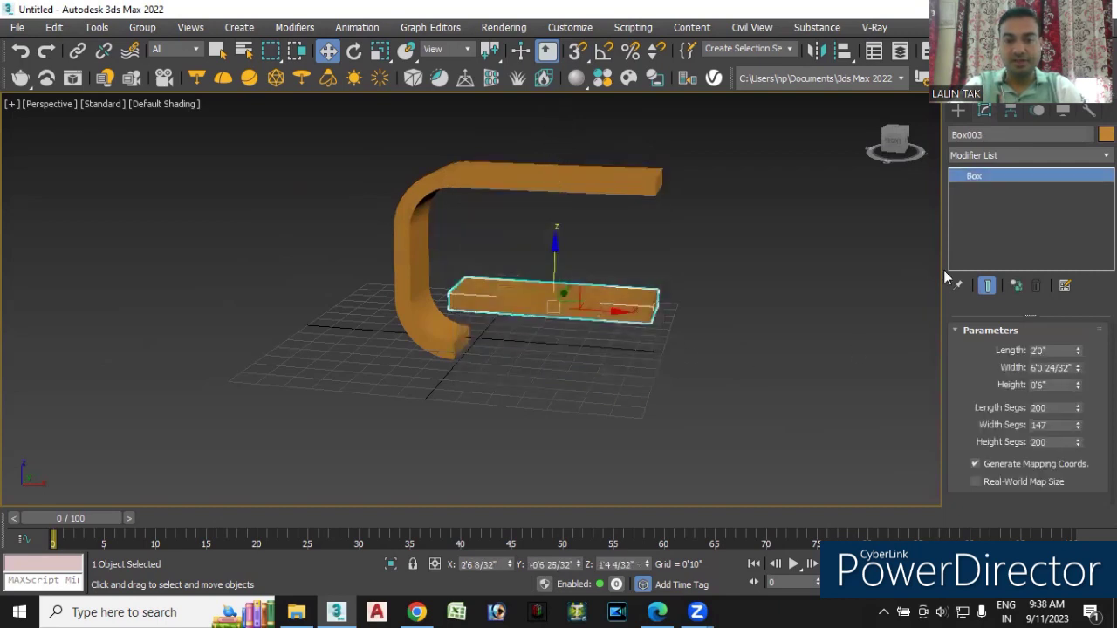
Narrow Box003's width to 4'11 18/32" and turn snapping back on
left_click(1080, 371)
left_click_drag(1080, 376, 1079, 377)
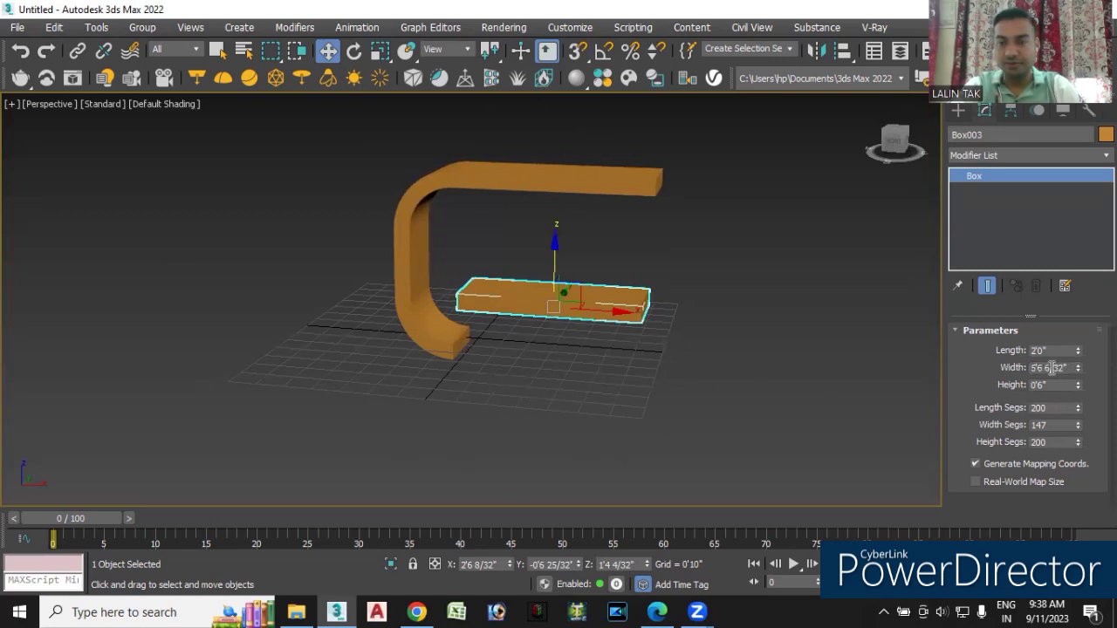
left_click_drag(1079, 374, 1080, 377)
mouse_move(558, 417)
middle_mouse_down("alt")
mouse_move(518, 393)
mouse_move(425, 297)
middle_mouse_up("alt")
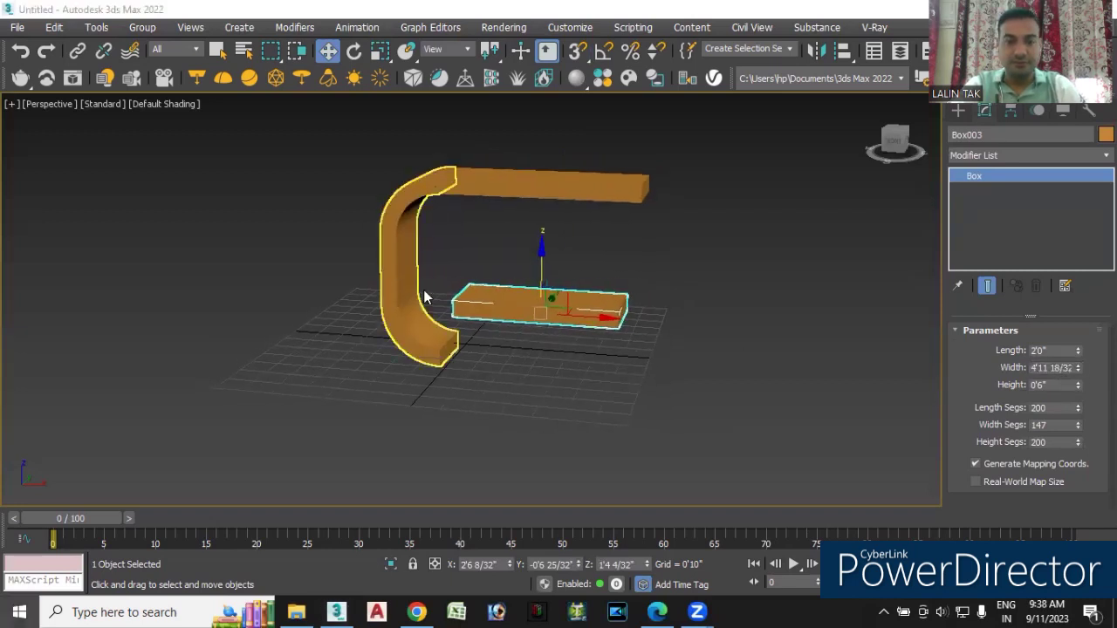
key("super")
left_click(593, 362)
With vertex snapping on, snap the lower box's corner onto Box001's corner
left_click(577, 51)
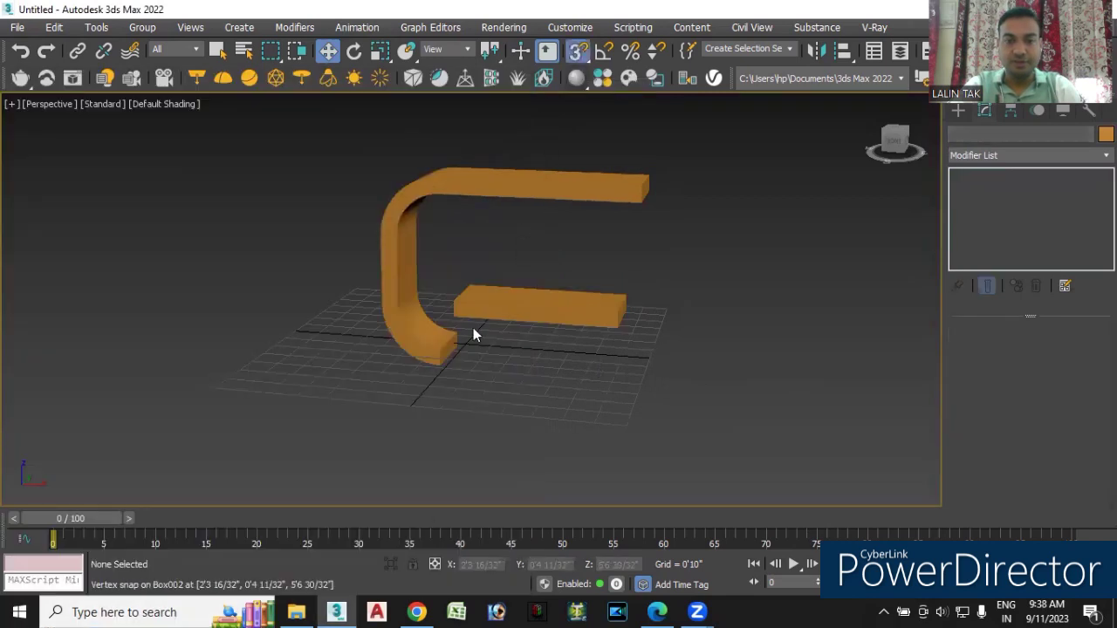
scroll(476, 323, "up", 2)
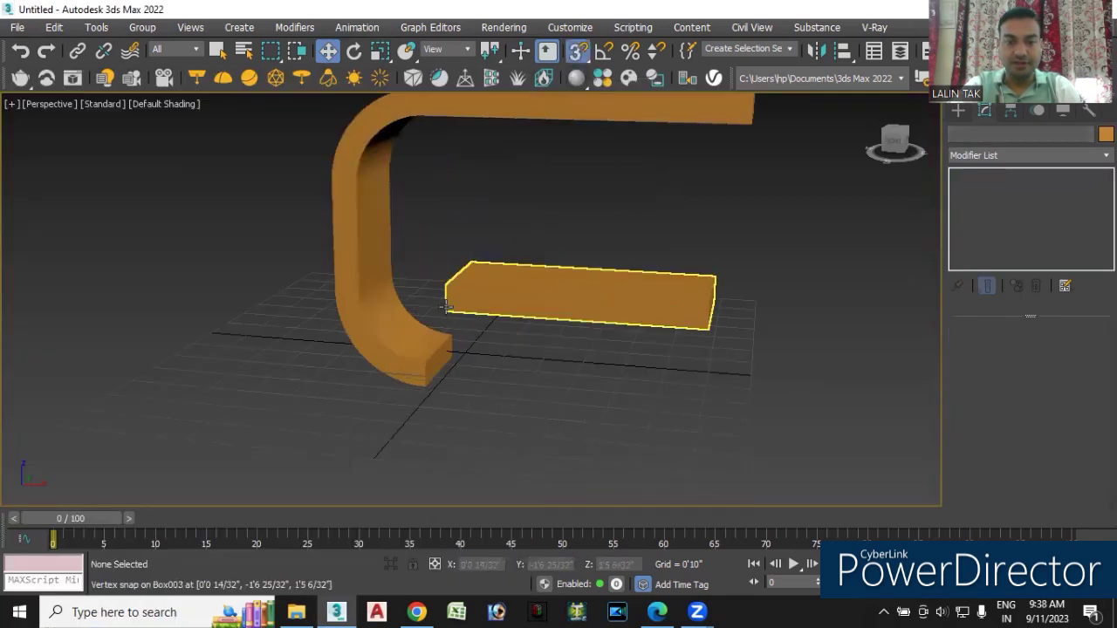
left_click(445, 307)
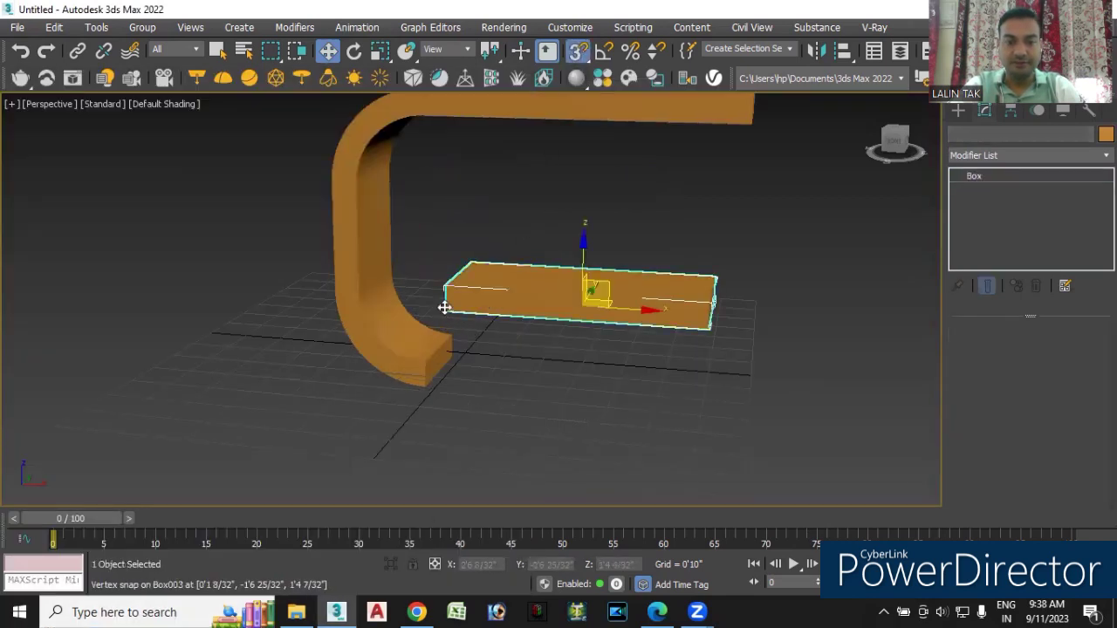
left_click_drag(445, 307, 438, 390)
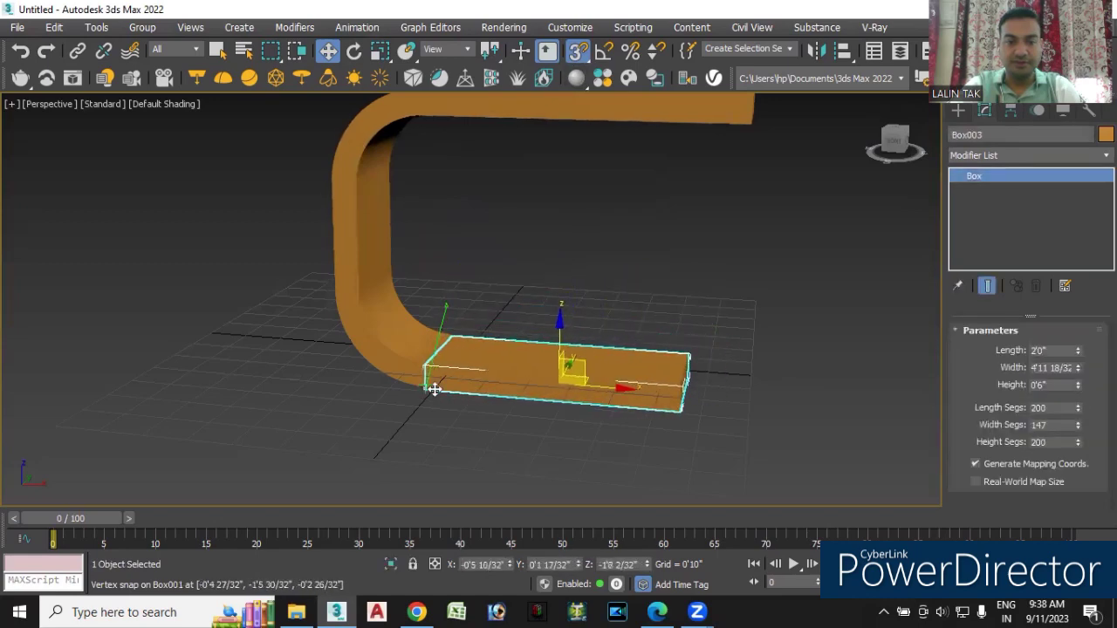
left_click(433, 418)
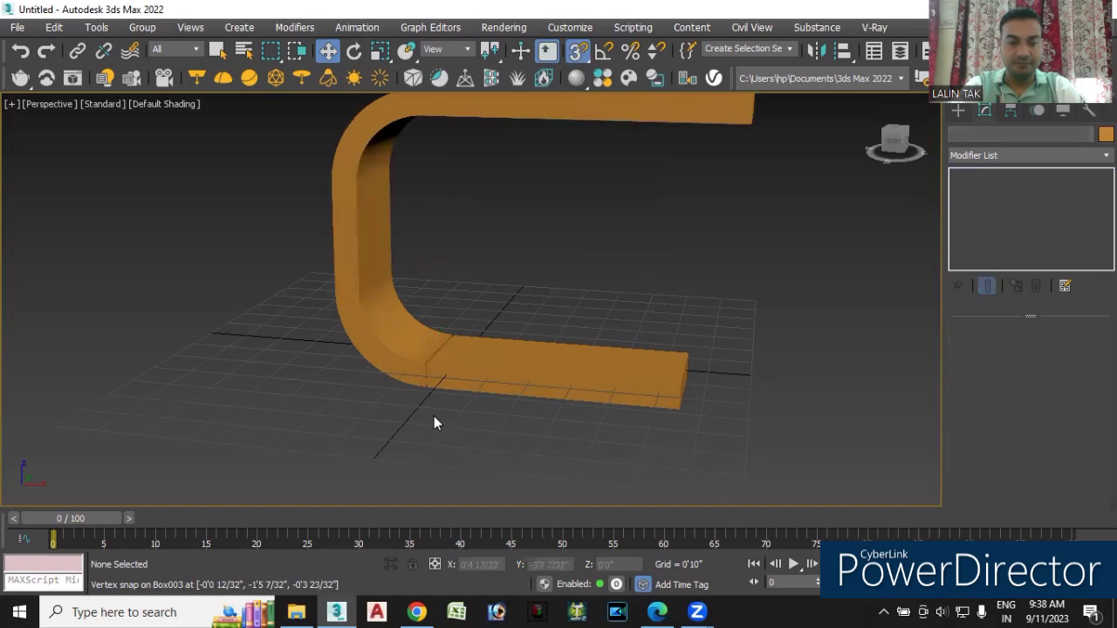
scroll(429, 397, "up", 2)
scroll(428, 393, "up", 3)
scroll(419, 365, "up", 2)
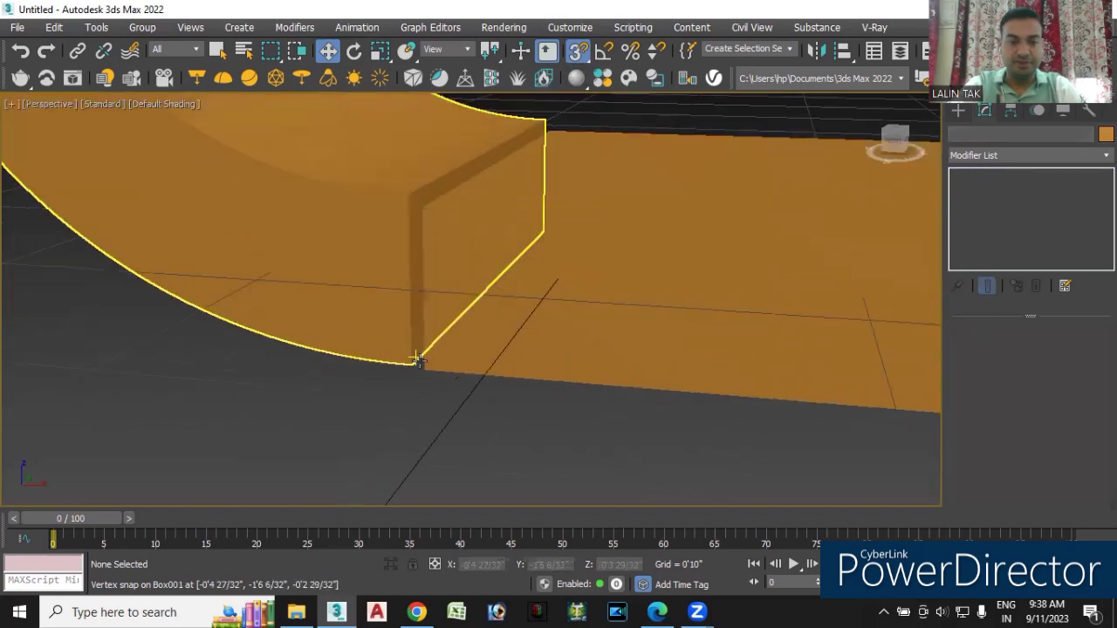
scroll(426, 374, "up", 2)
left_click(431, 380)
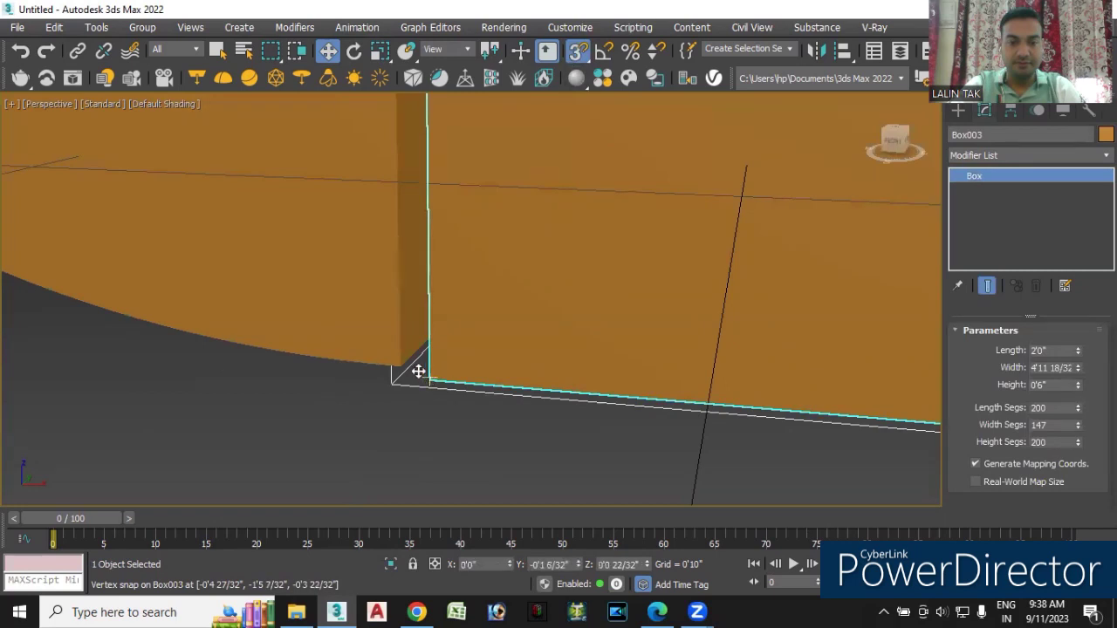
left_click_drag(431, 378, 401, 369)
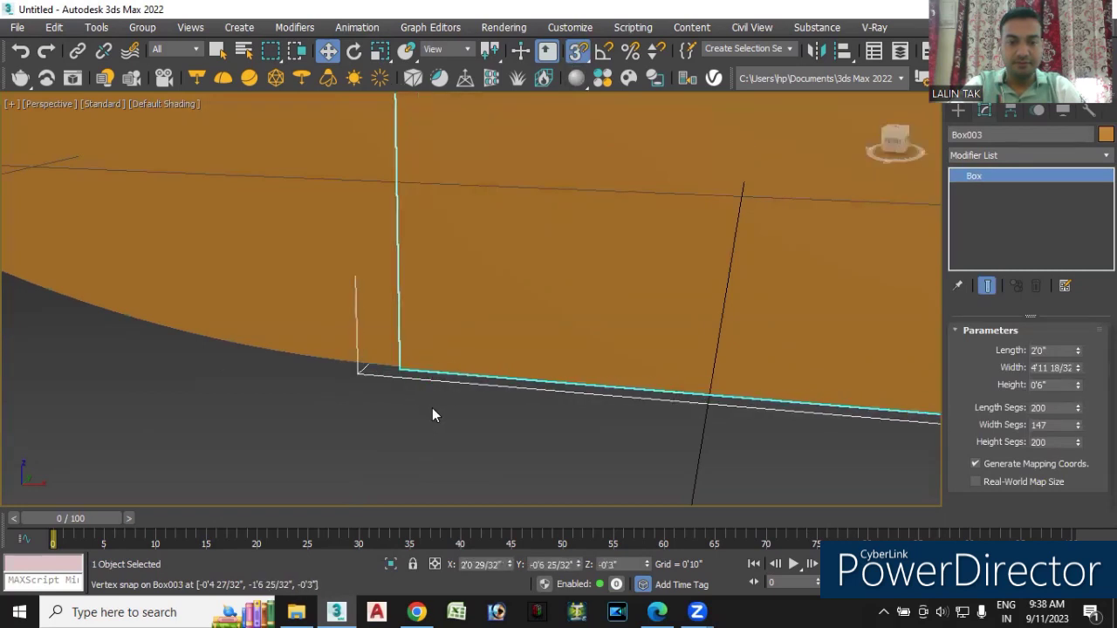
left_click(424, 403)
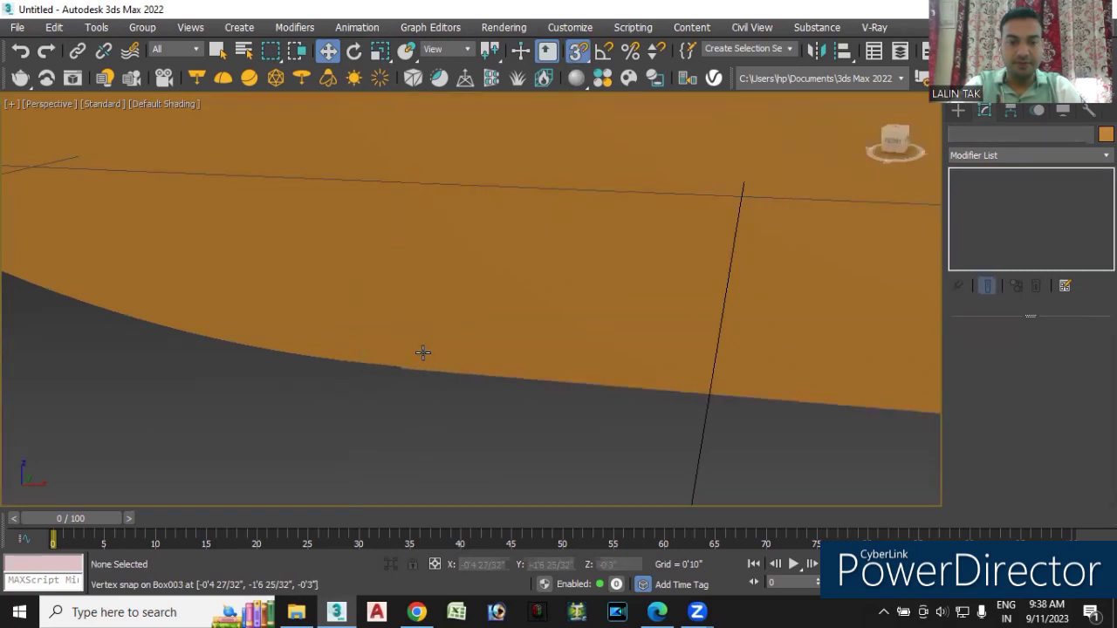
With snapping off, slide the lower box along X away from the curve
left_click(394, 373)
scroll(397, 374, "down", 3)
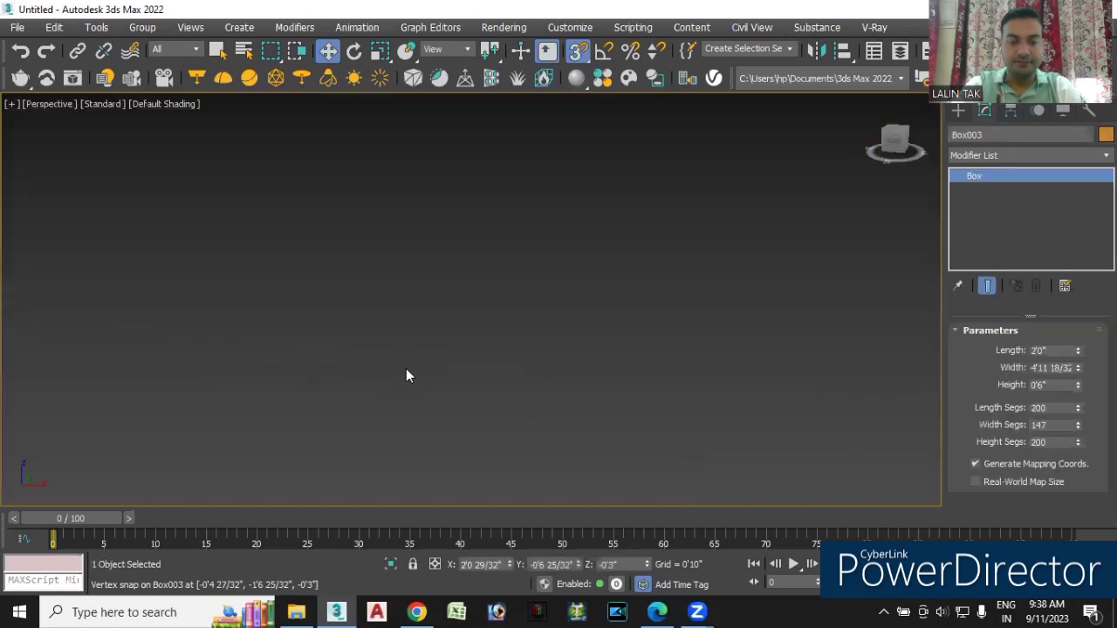
scroll(406, 375, "down", 3)
scroll(502, 205, "down", 1)
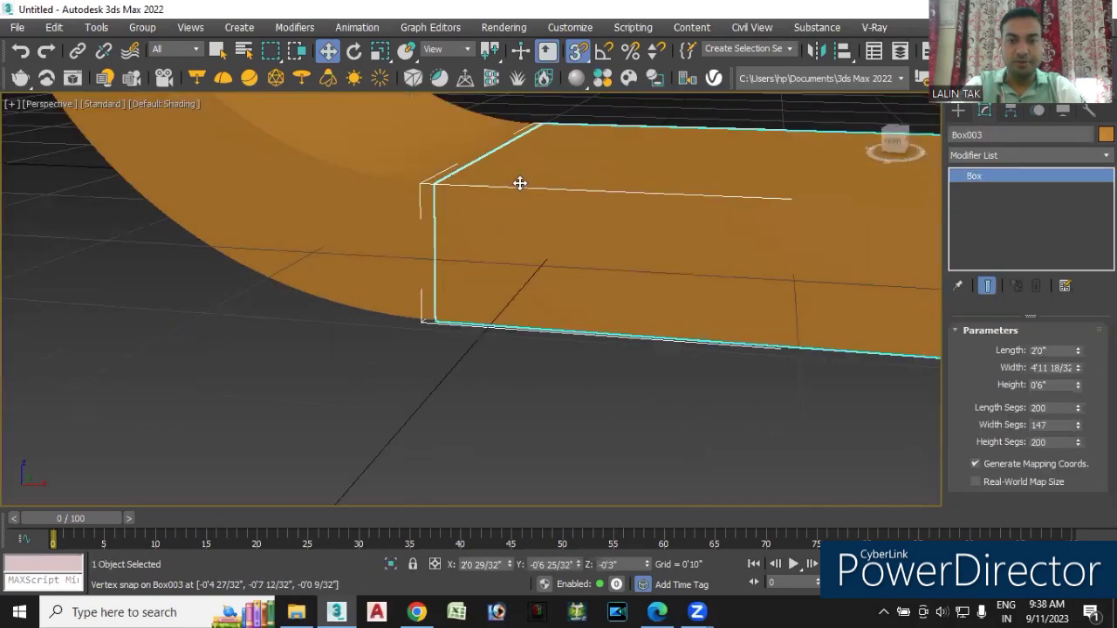
middle_click_drag(491, 232, 411, 309)
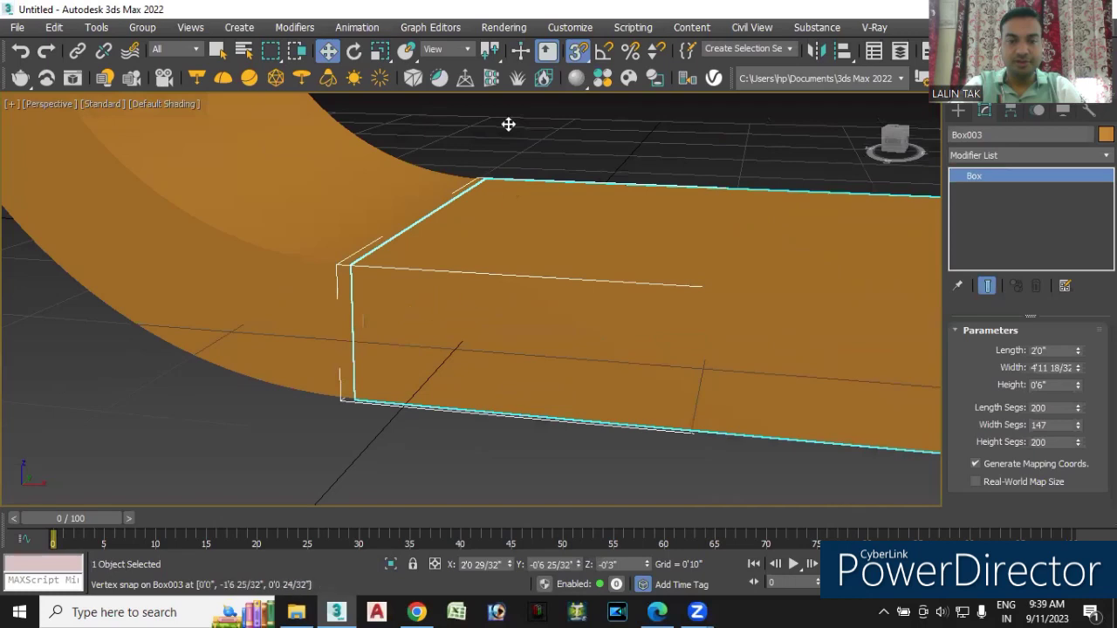
left_click(576, 54)
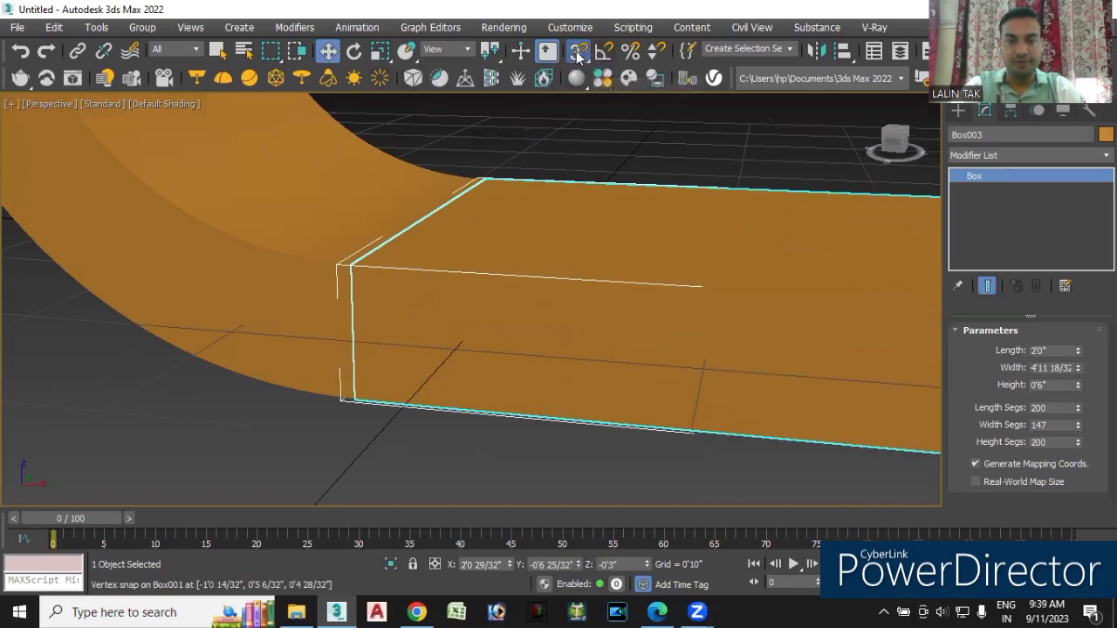
scroll(401, 155, "down", 4)
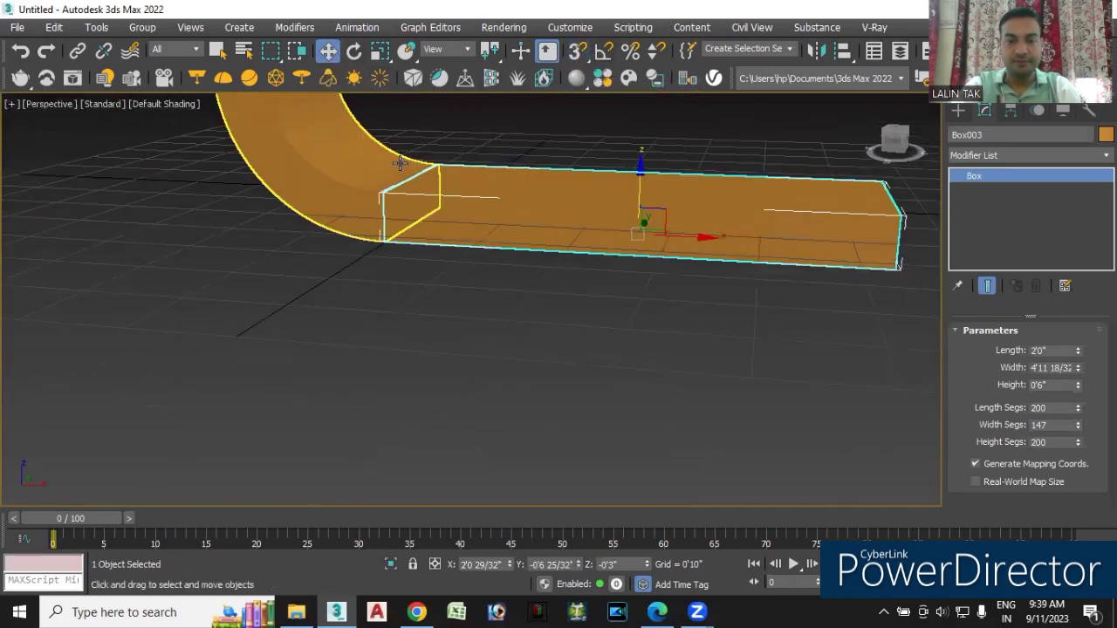
left_click_drag(708, 237, 740, 233)
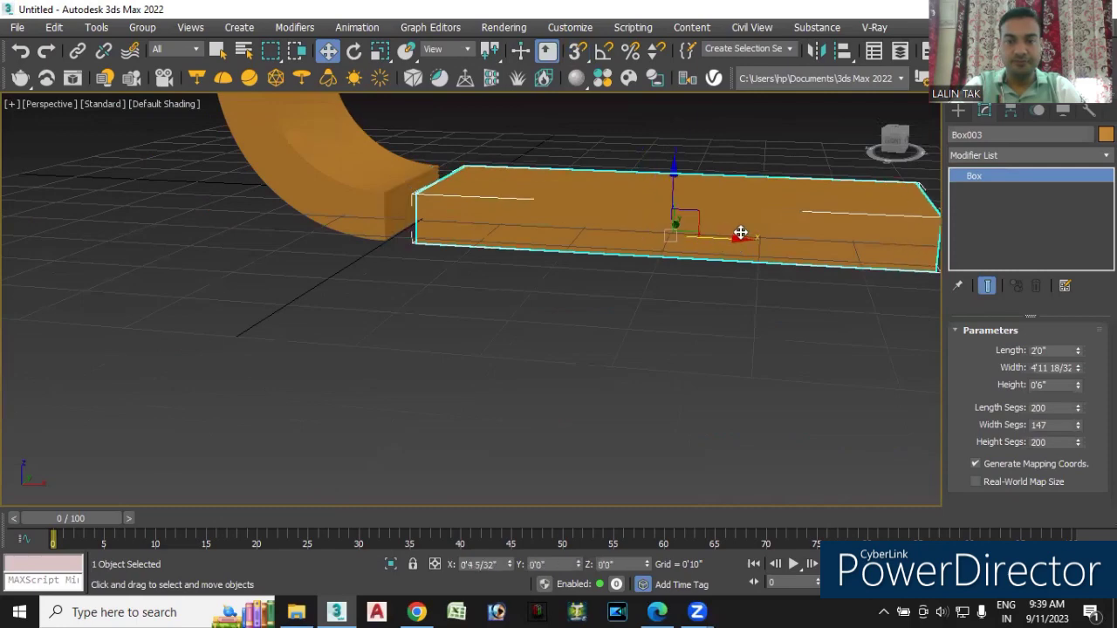
scroll(419, 253, "up", 2)
scroll(398, 253, "up", 2)
scroll(393, 252, "up", 1)
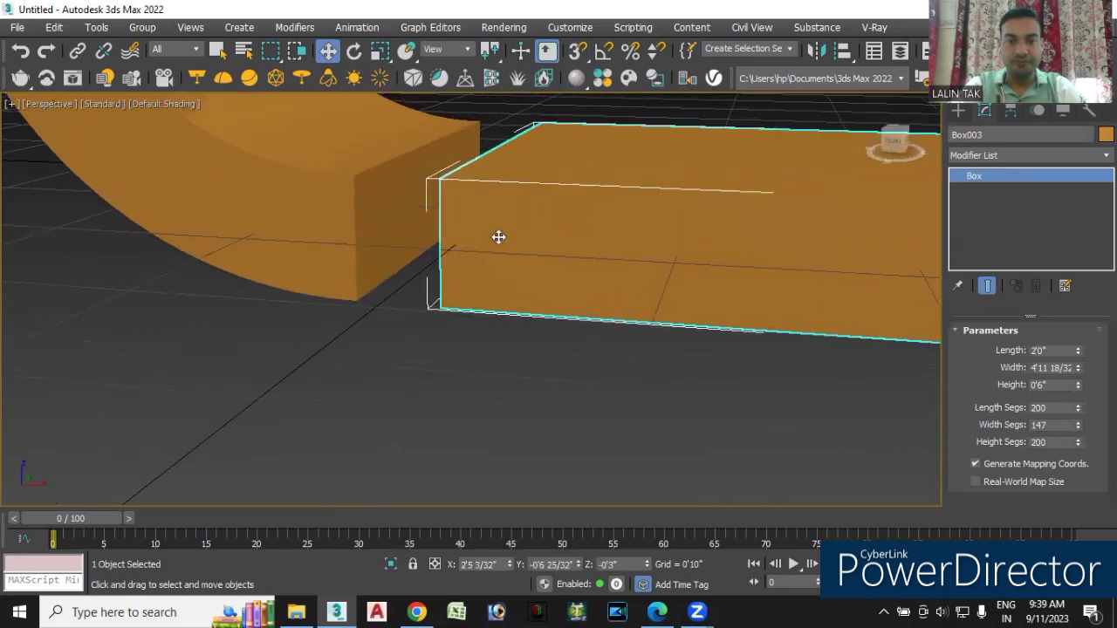
scroll(569, 230, "down", 1)
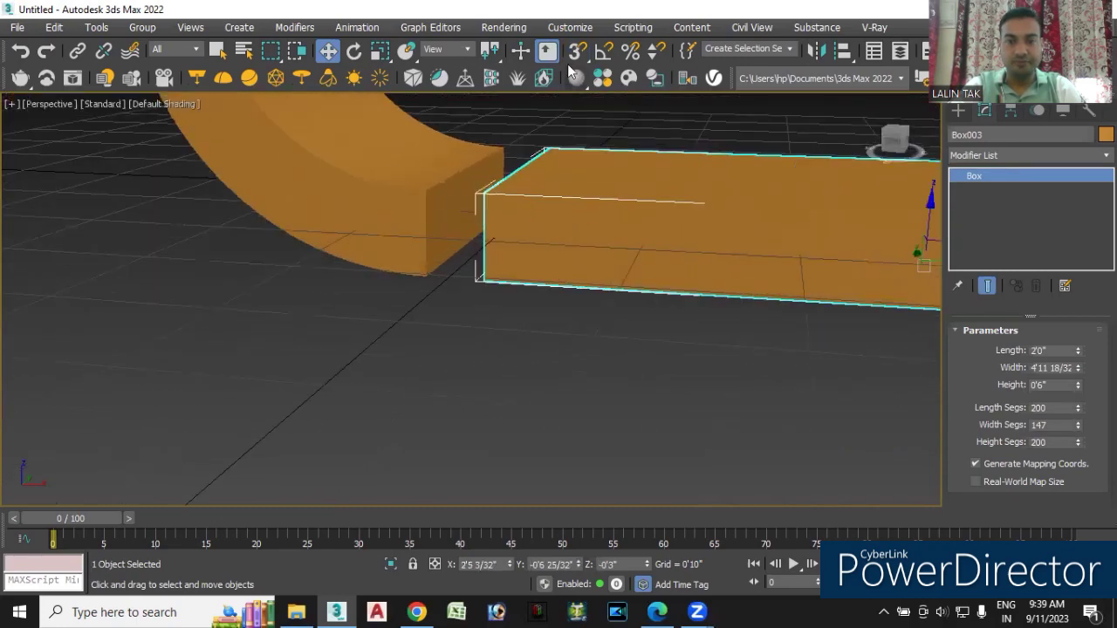
Re-enable snapping, snap the box's end onto the curved piece's corner, and select all three parts
key("s")
scroll(453, 275, "up", 2)
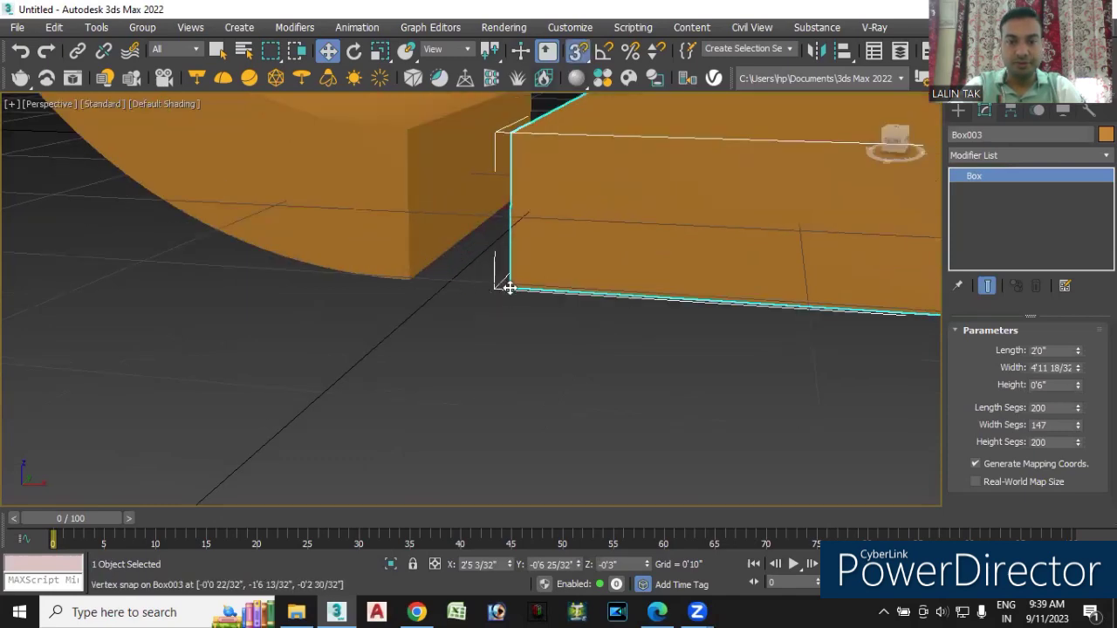
left_click_drag(510, 288, 412, 281)
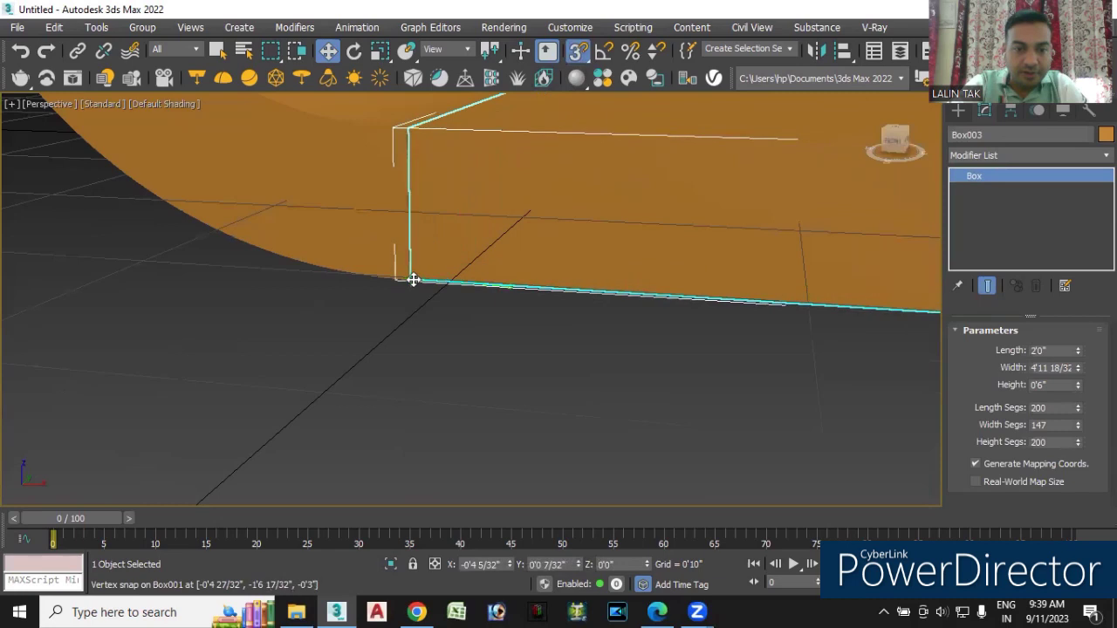
left_click(424, 338)
scroll(434, 347, "down", 2)
scroll(436, 349, "down", 5)
mouse_move(436, 358)
middle_mouse_down("alt")
mouse_move(494, 364)
mouse_move(523, 399)
mouse_move(550, 387)
mouse_move(521, 378)
mouse_move(507, 389)
middle_mouse_up("alt")
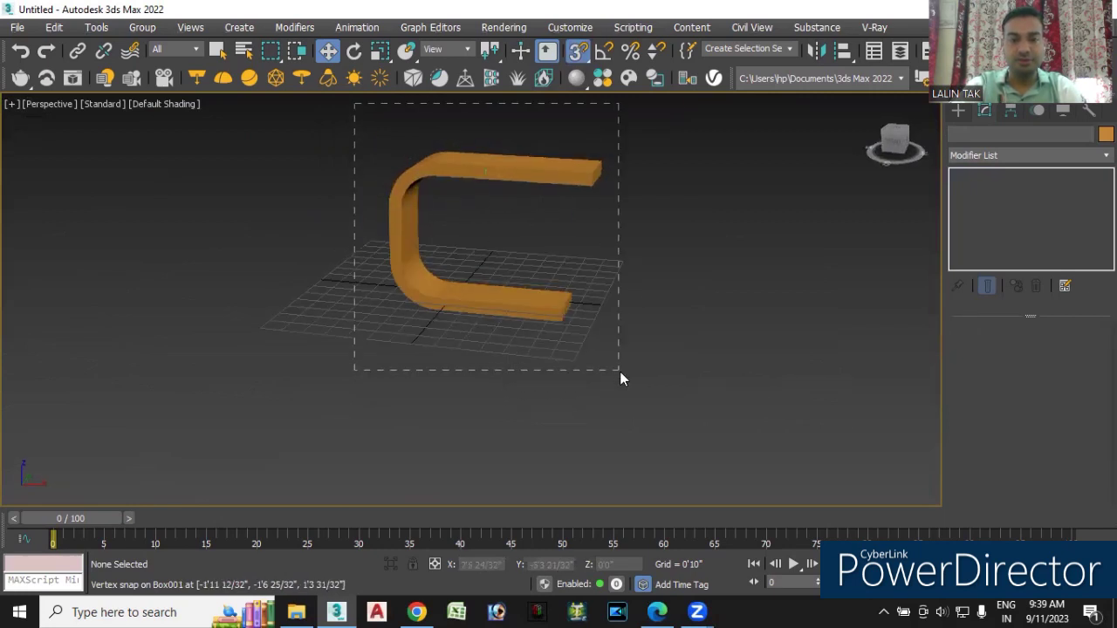
left_click_drag(622, 378, 622, 378)
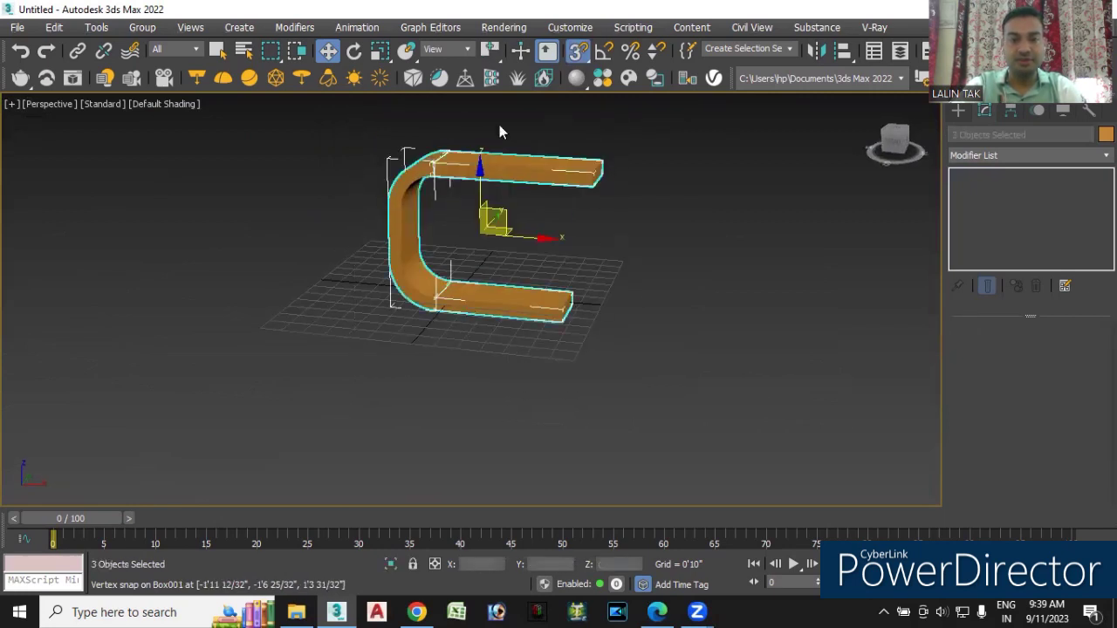
Group the three C-shape parts as Group001 and lift the group above the grid
left_click(142, 27)
left_click(178, 52)
left_click(563, 335)
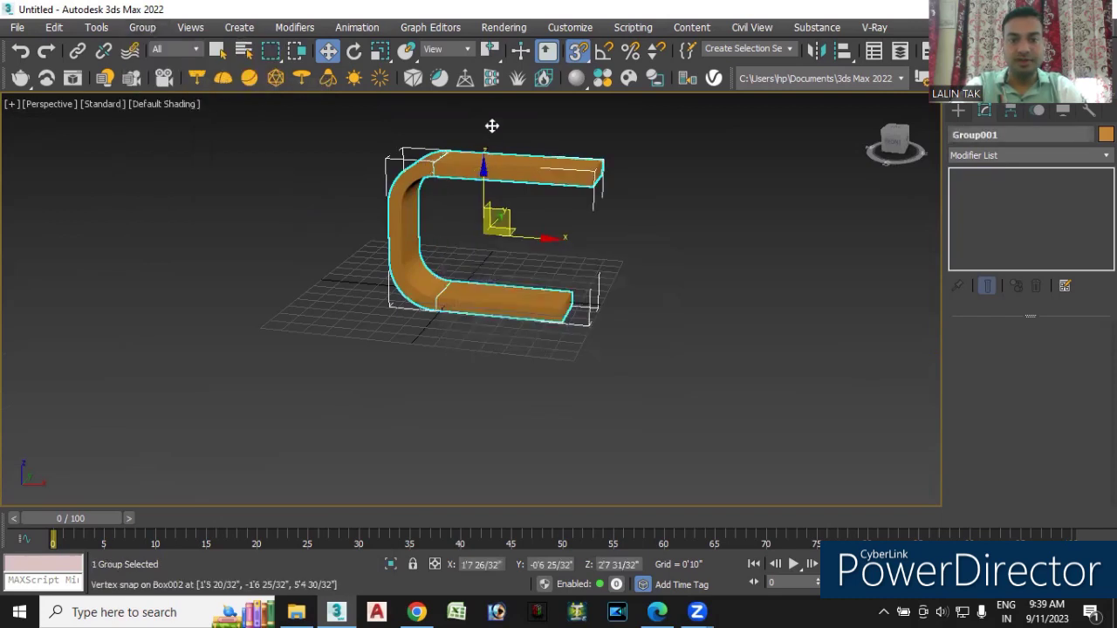
left_click_drag(492, 126, 480, 152)
middle_click_drag(498, 249, 490, 373)
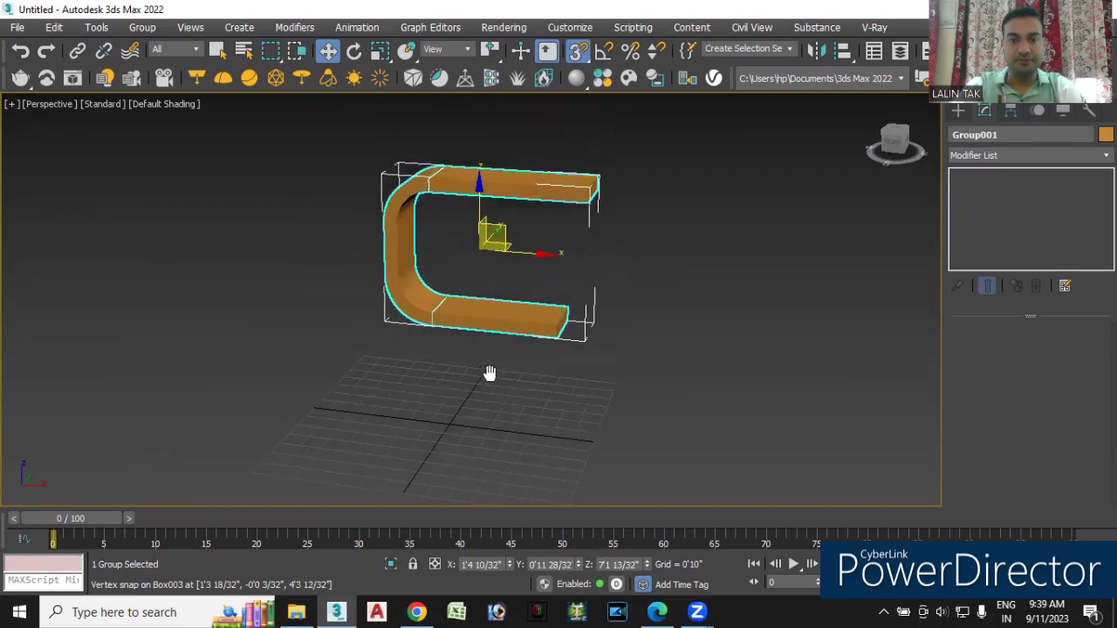
left_click(686, 298)
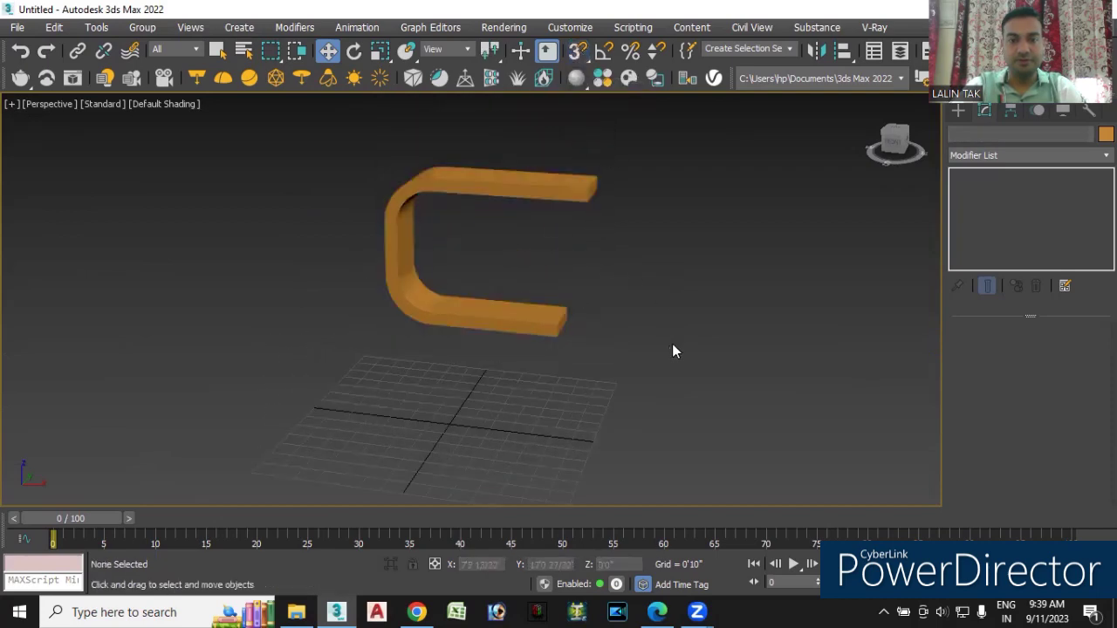
mouse_move(672, 344)
middle_mouse_down("alt")
mouse_move(606, 374)
mouse_move(663, 384)
middle_mouse_up("alt")
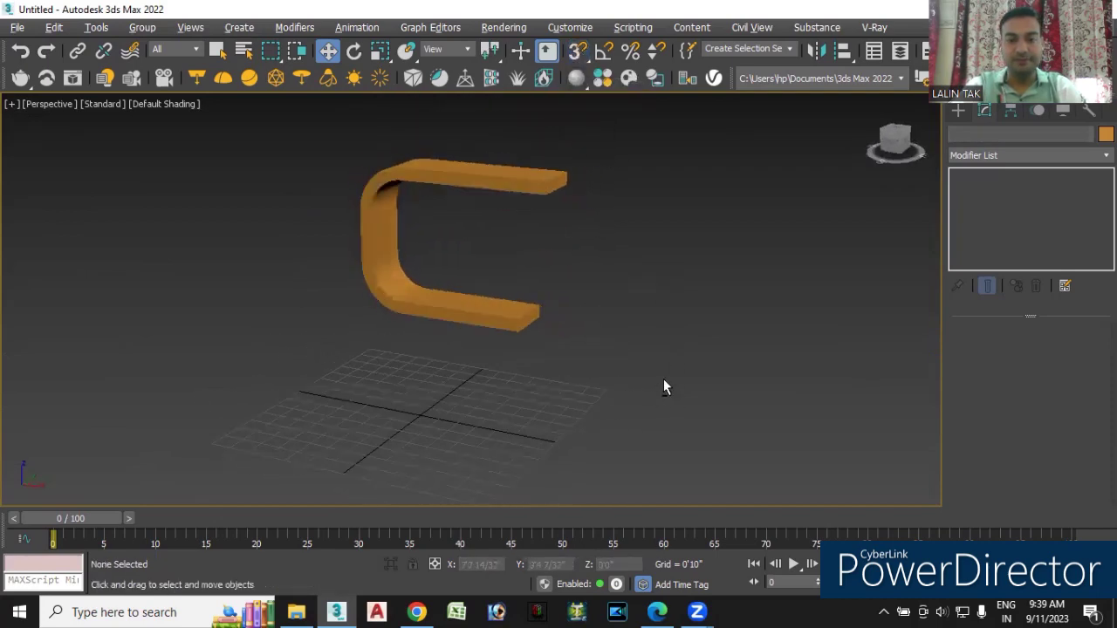
Draw a new Standard Primitives box beside the grid
left_click(958, 116)
left_click(988, 219)
left_click_drag(613, 432, 627, 443)
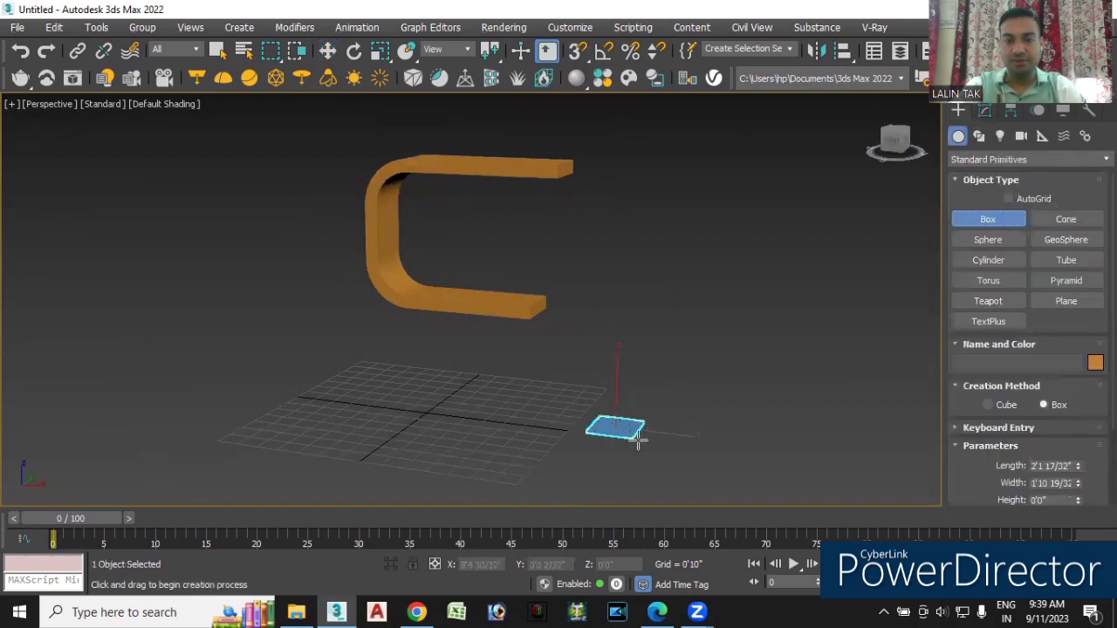
left_click_drag(626, 443, 622, 426)
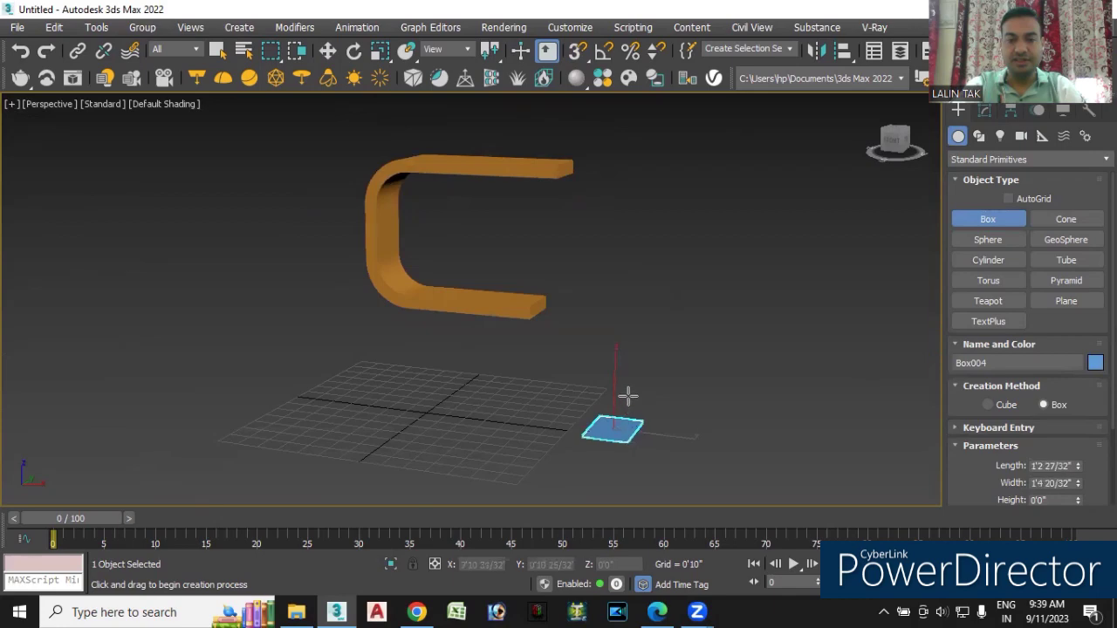
left_click(658, 612)
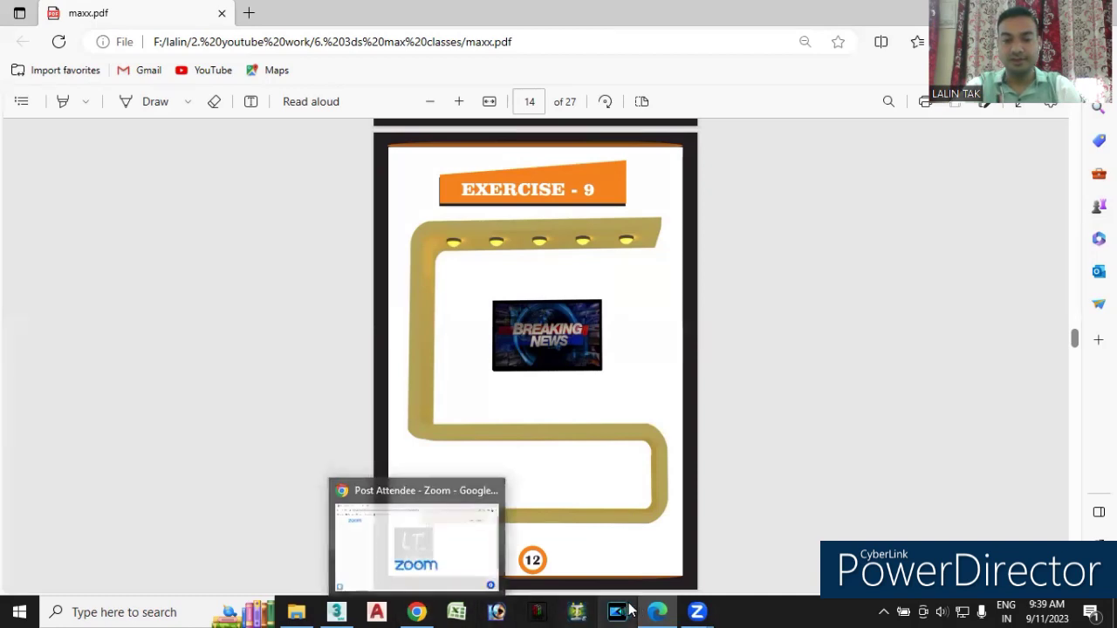
After checking the Exercise 9 reference on page 14 of maxx.pdf, return to the 3ds Max scene
mouse_move(336, 612)
left_click(347, 562)
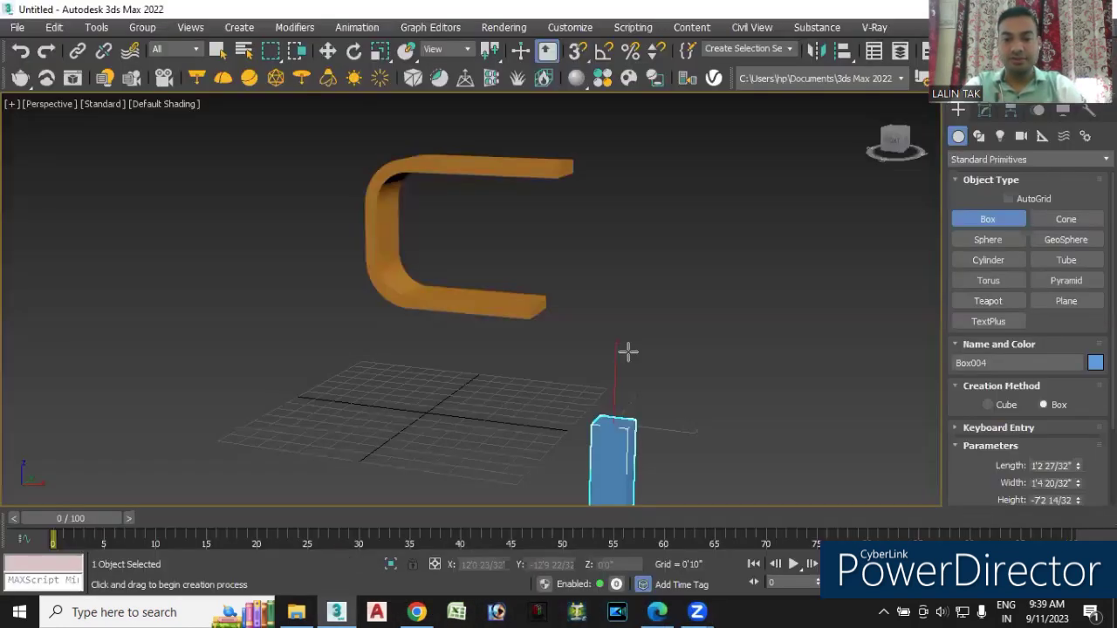
Delete the old blue box and build a magenta Box004 column beneath the C shape
middle_click_drag(679, 444, 673, 384)
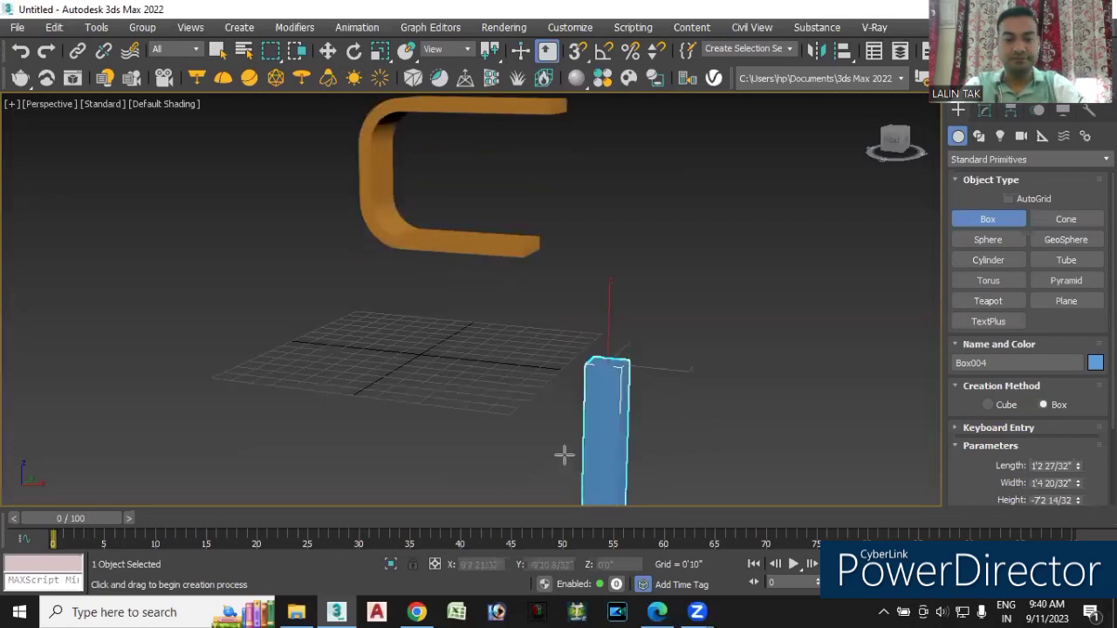
key("w")
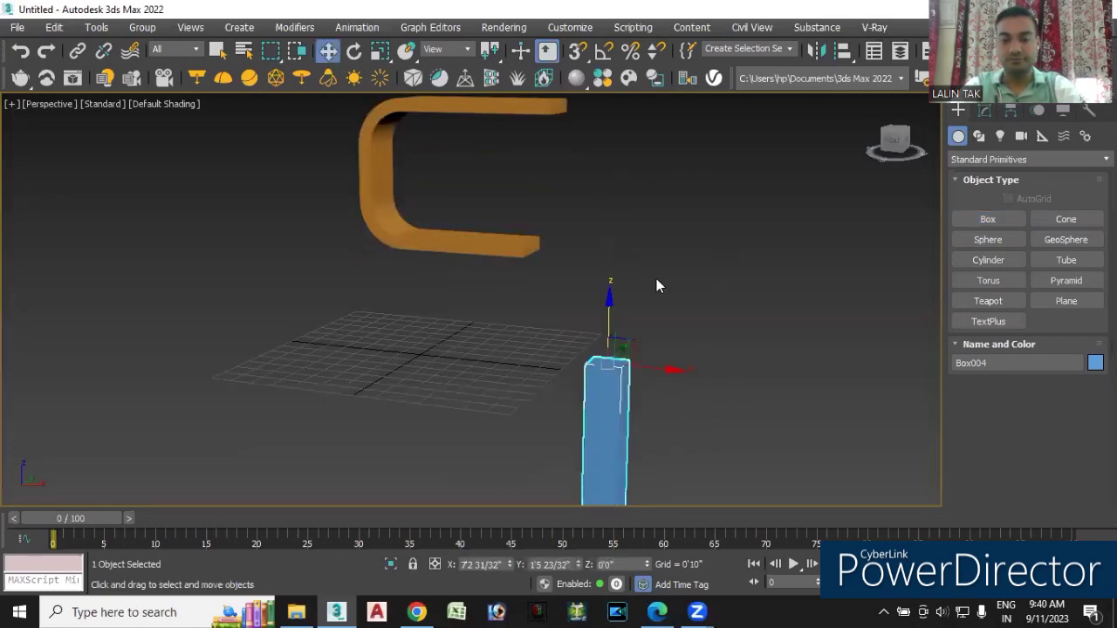
key("Delete")
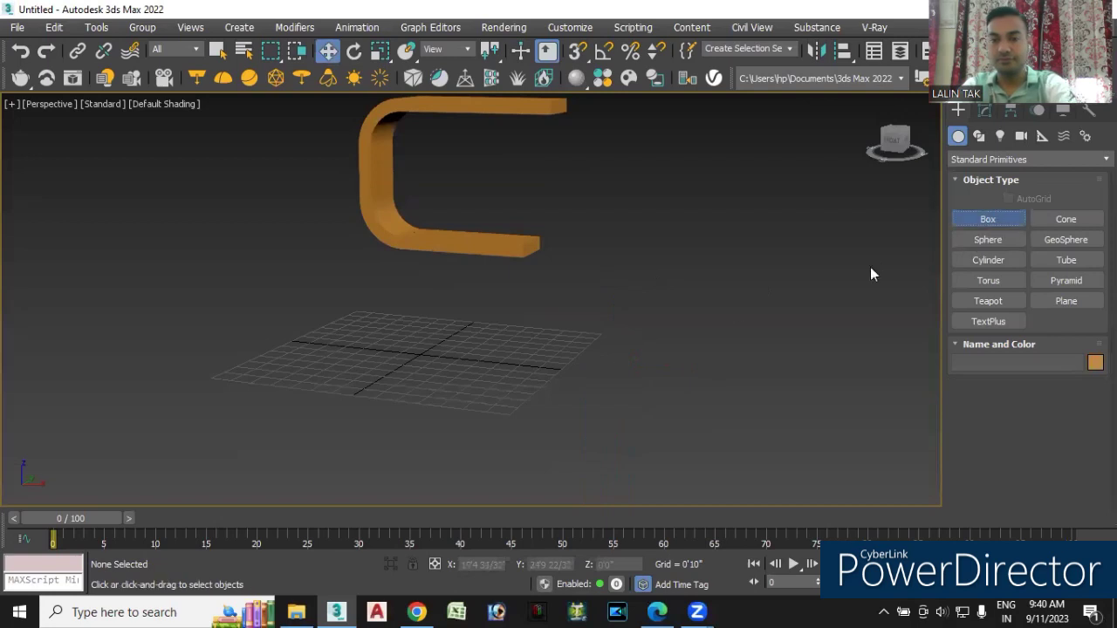
left_click_drag(481, 382, 533, 370)
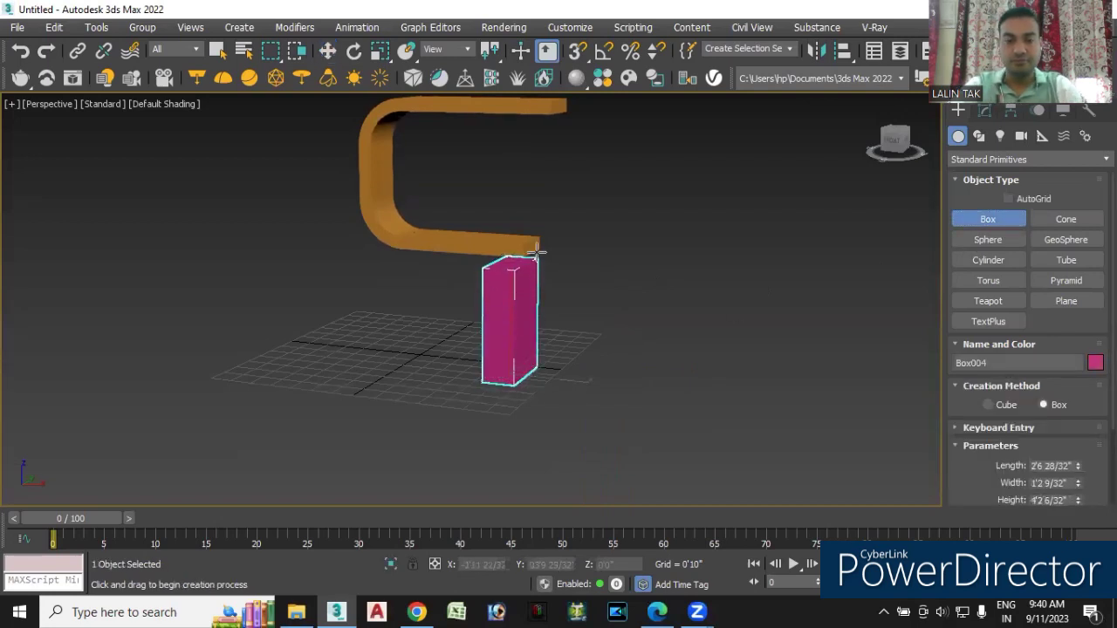
left_click(537, 260)
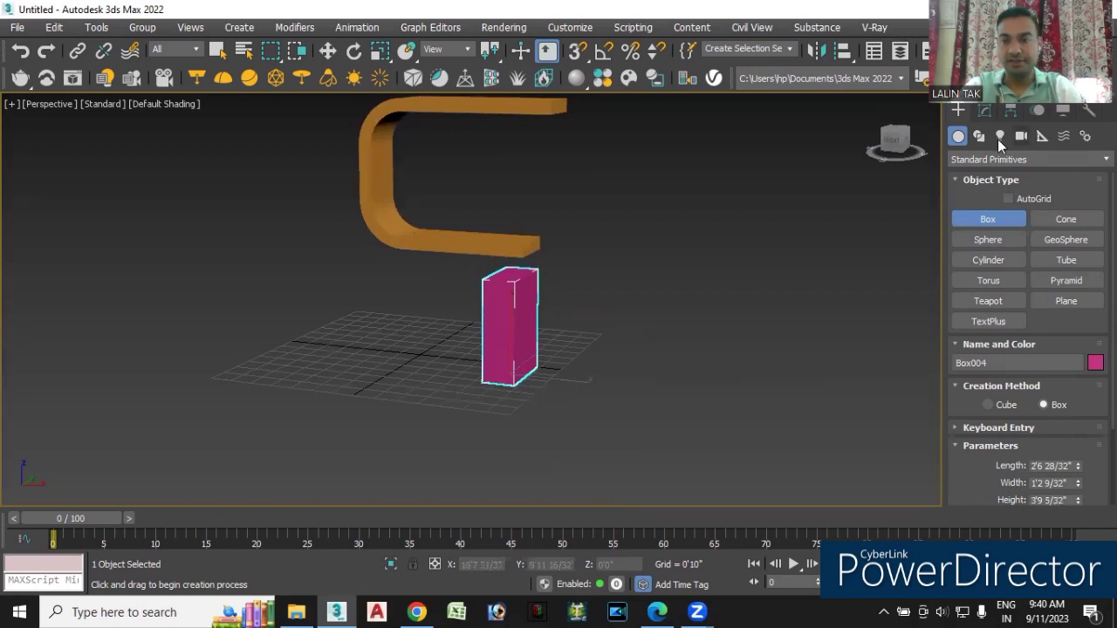
left_click(984, 114)
left_click(985, 155)
scroll(984, 152, "down", 3)
scroll(985, 152, "down", 3)
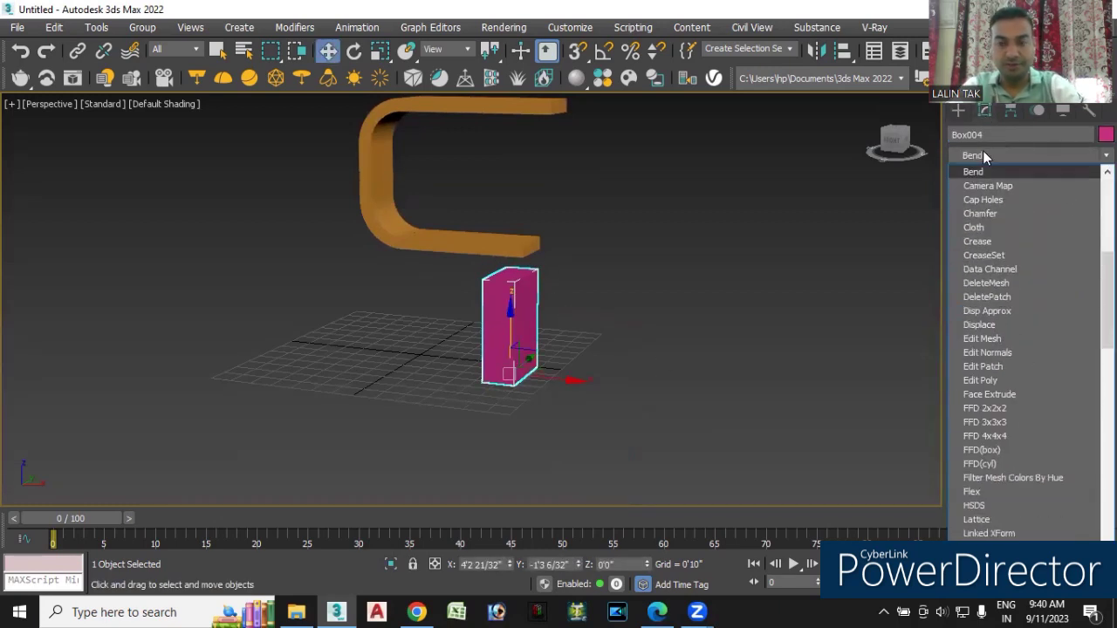
Add a Bend modifier to the pink box, preview the angle, then reset it to 0
left_click(981, 174)
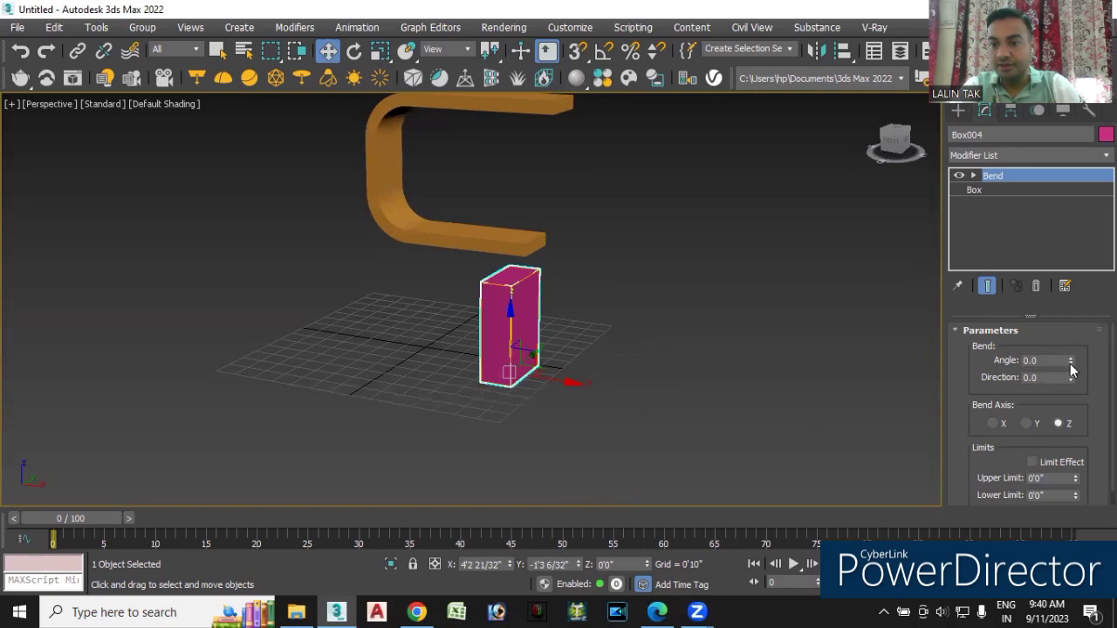
left_click_drag(1072, 363, 1064, 317)
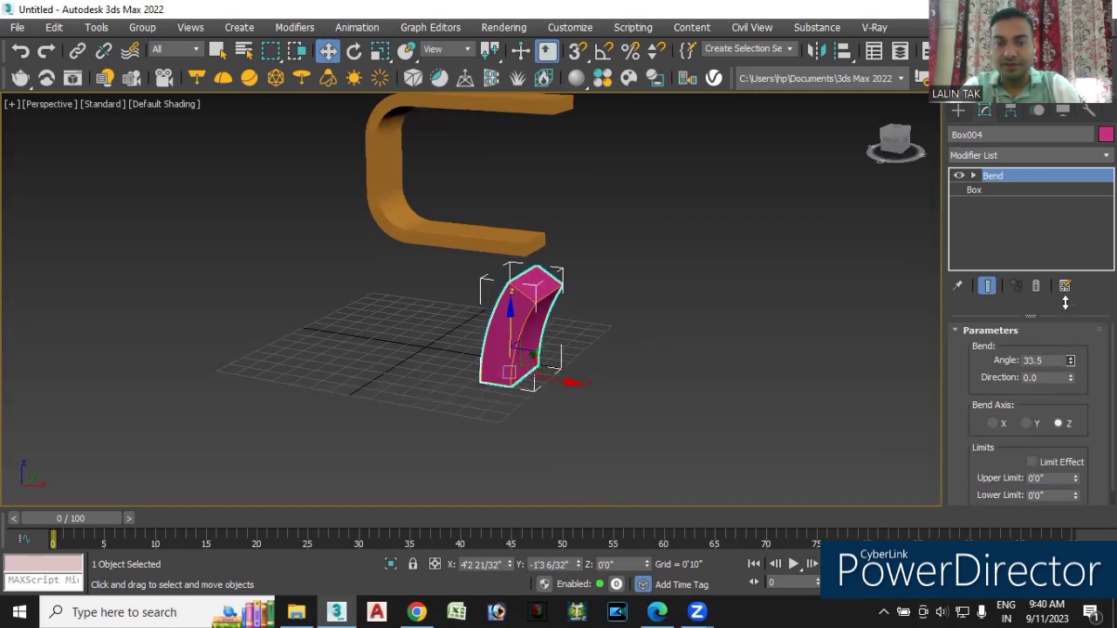
left_click_drag(1065, 317, 1074, 369)
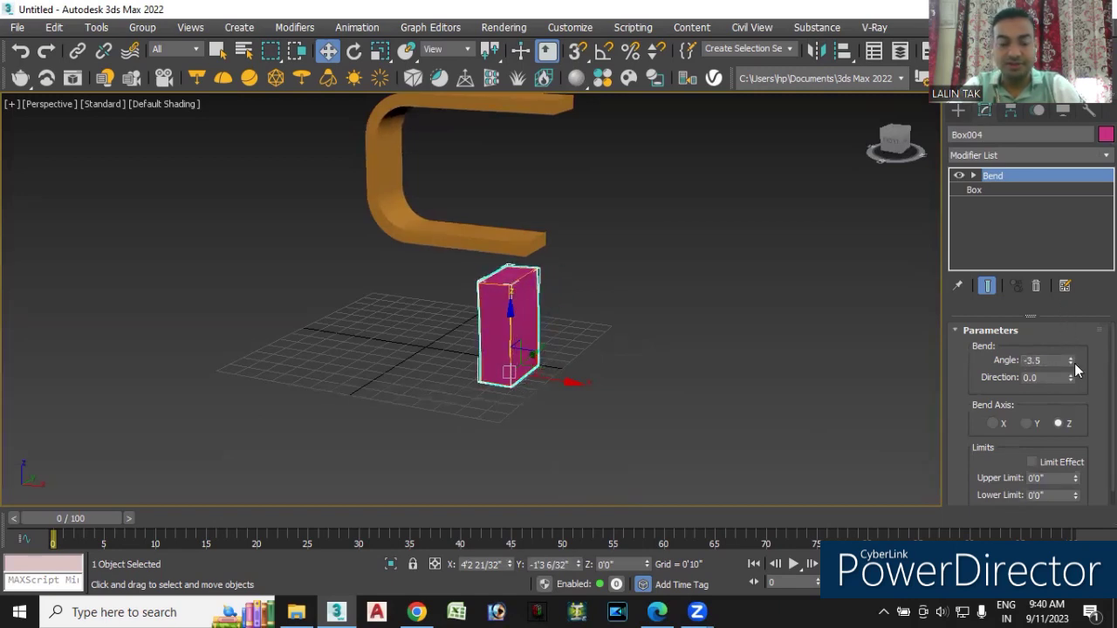
right_click(1072, 368)
middle_click_drag(647, 426, 663, 425, "alt")
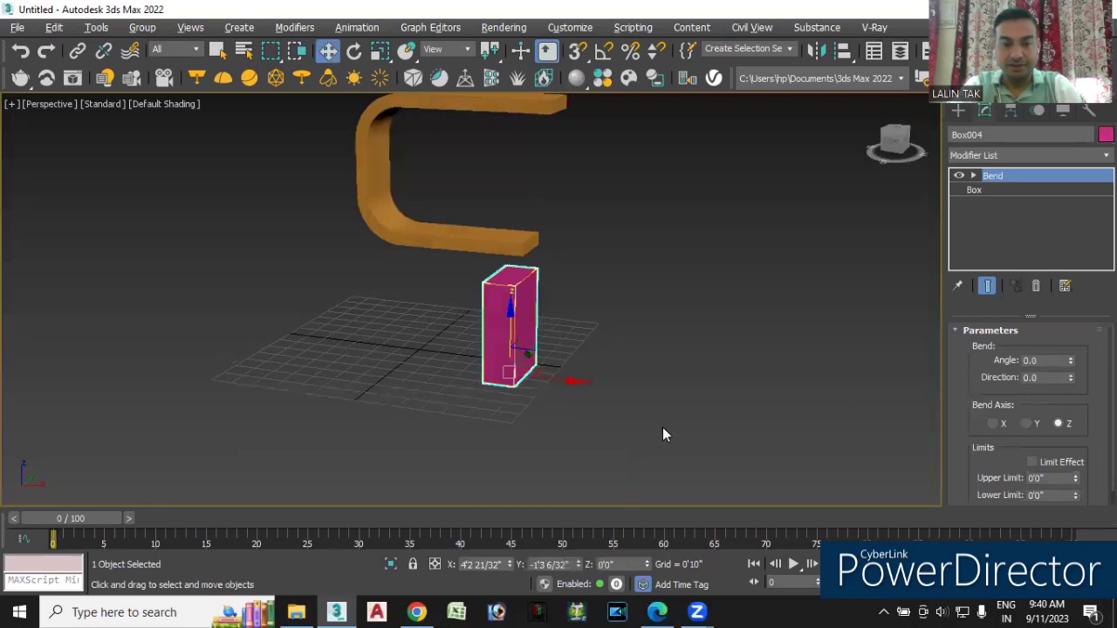
scroll(538, 332, "up", 2)
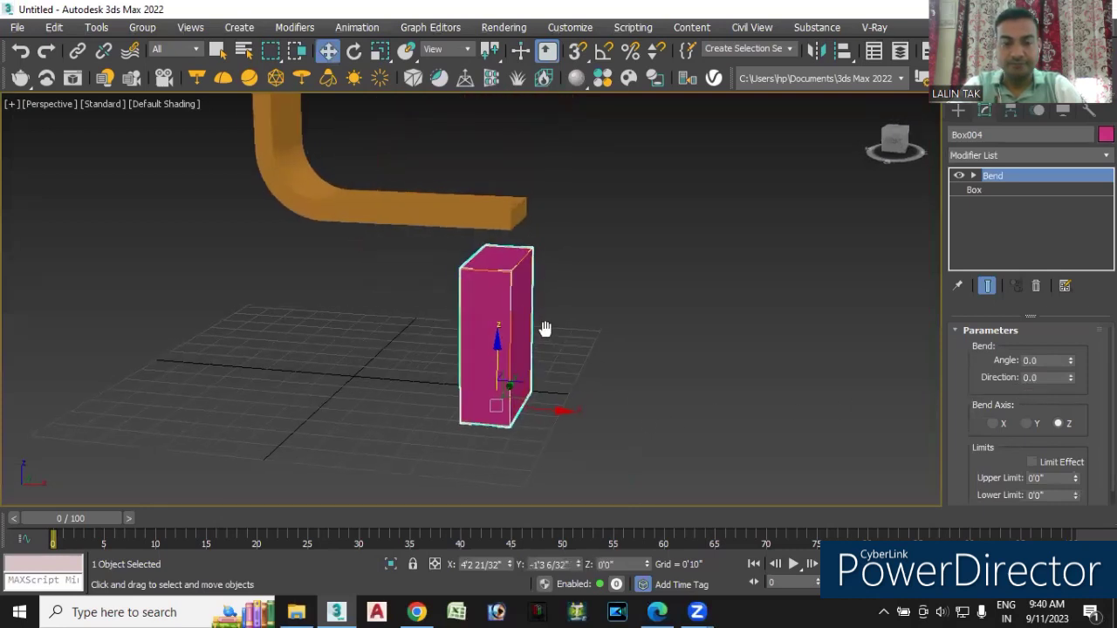
scroll(541, 341, "up", 2)
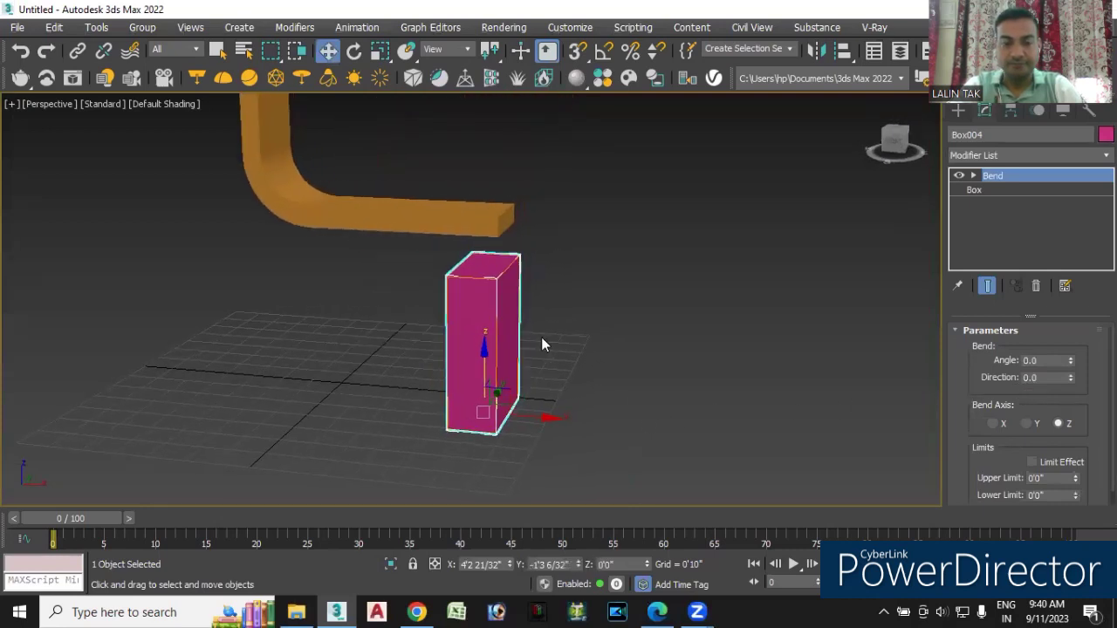
Turn on the Bend's Limit Effect and adjust the view to show the whole C shape
left_click(1032, 460)
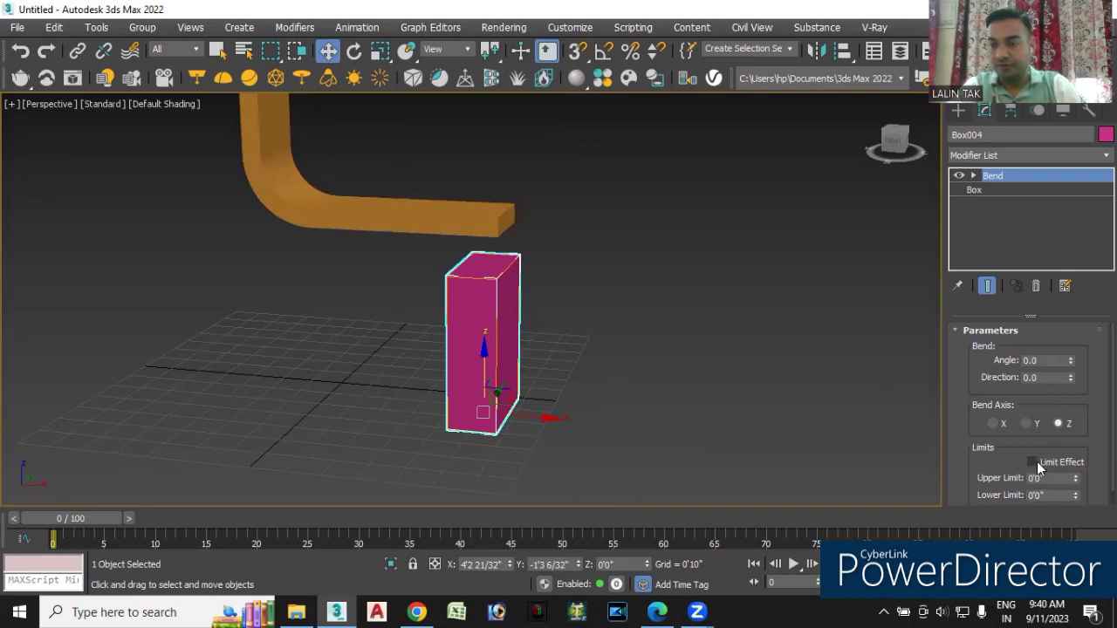
double_click(1052, 478)
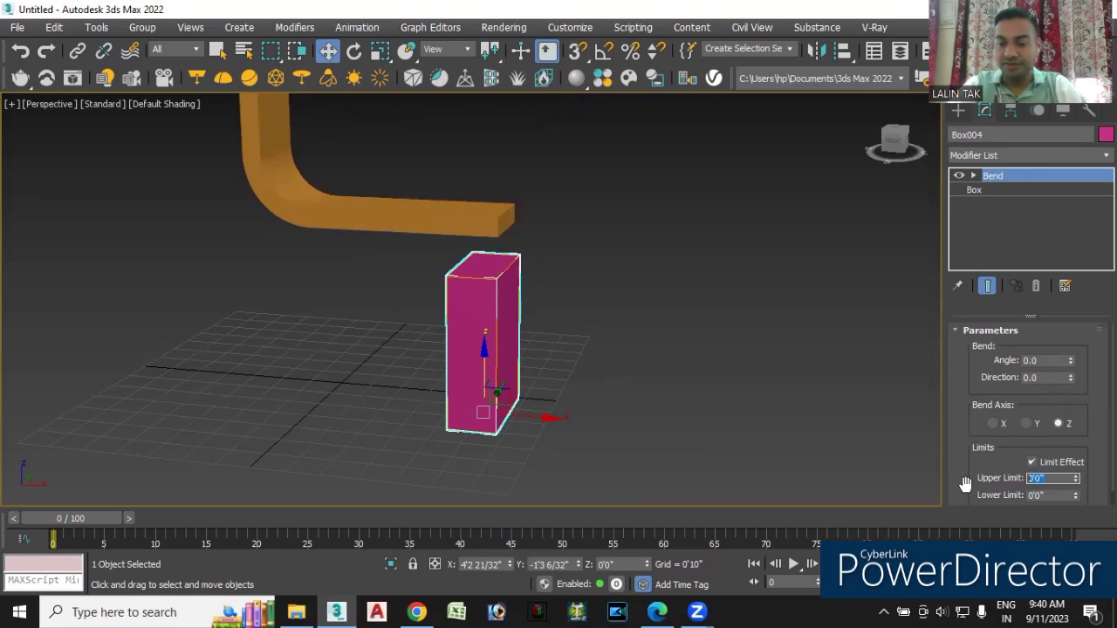
middle_click_drag(356, 141, 324, 288, "alt")
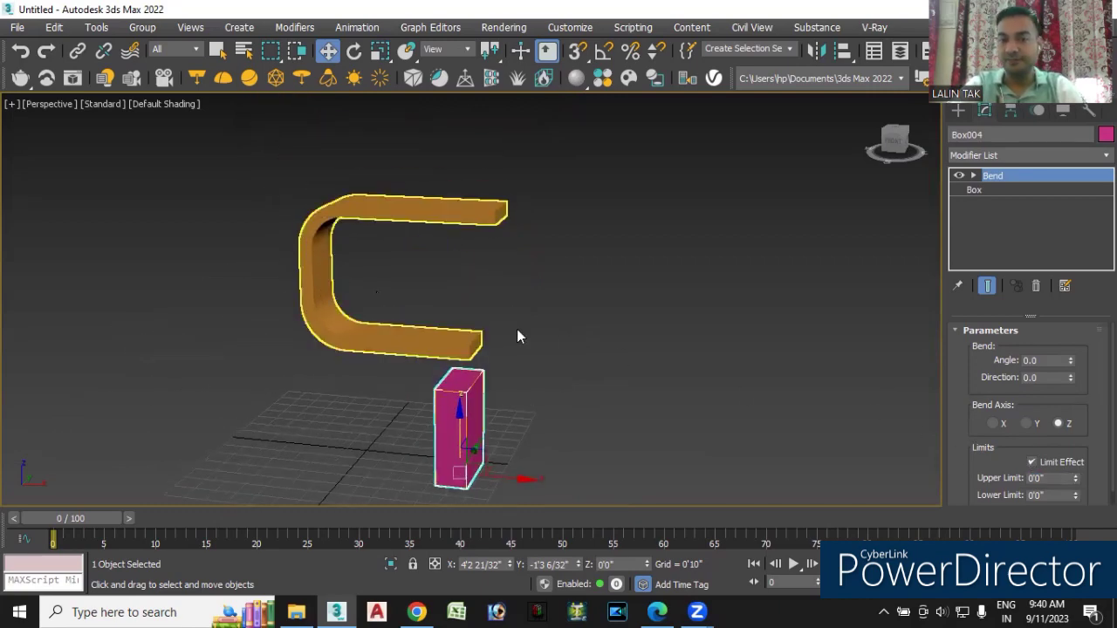
middle_click_drag(516, 329, 539, 297)
scroll(479, 370, "up", 5)
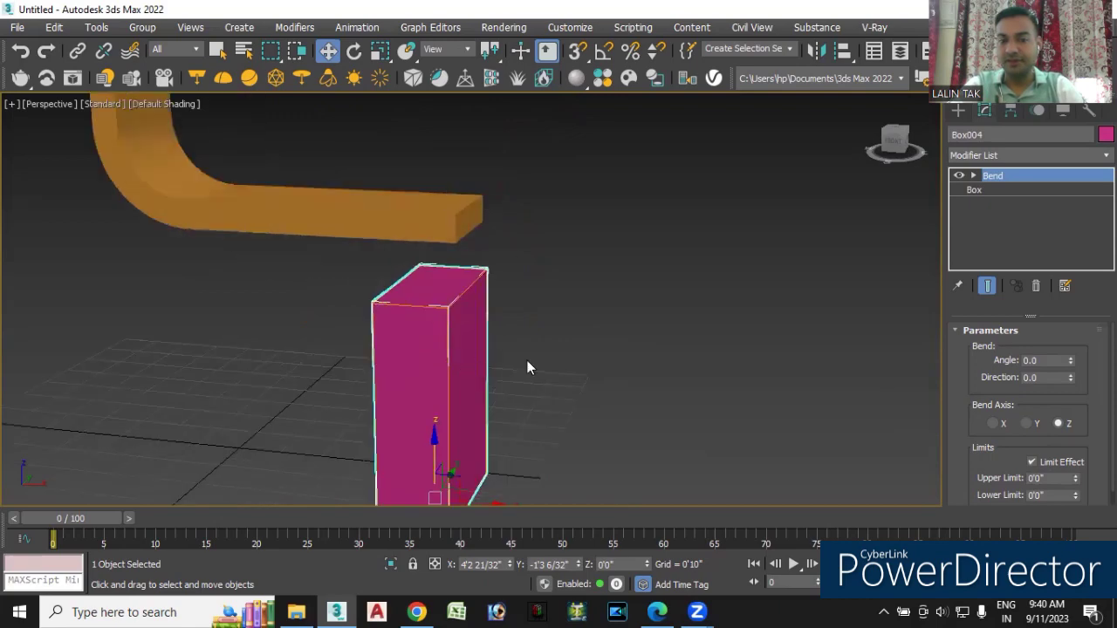
middle_click_drag(460, 326, 463, 282)
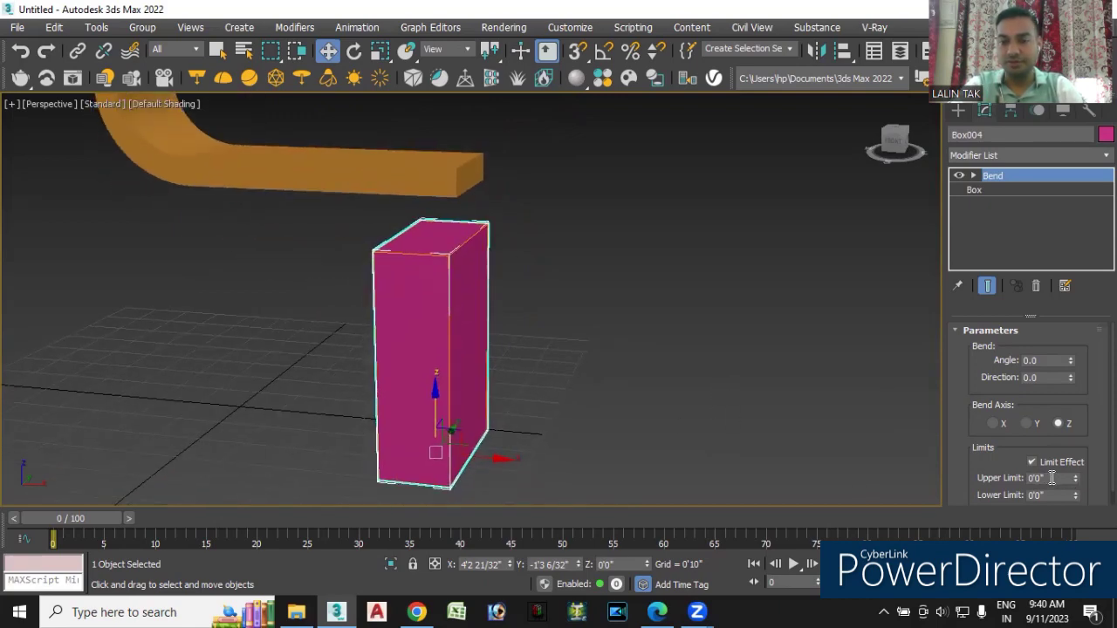
left_click(974, 191)
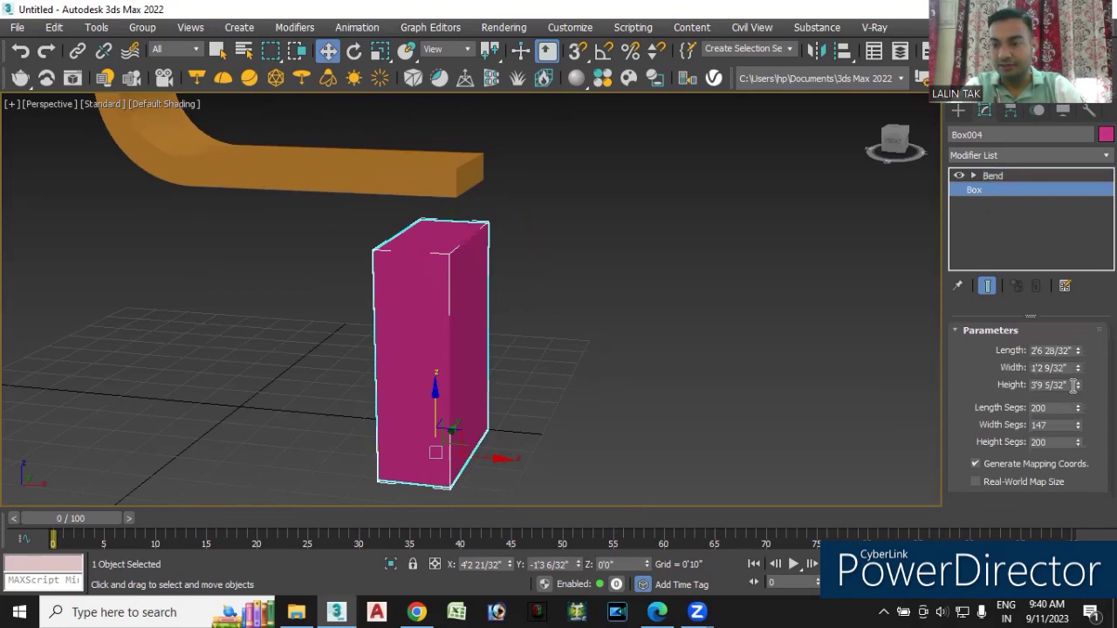
Set the pink box's height to 5'0"
scroll(729, 334, "down", 2)
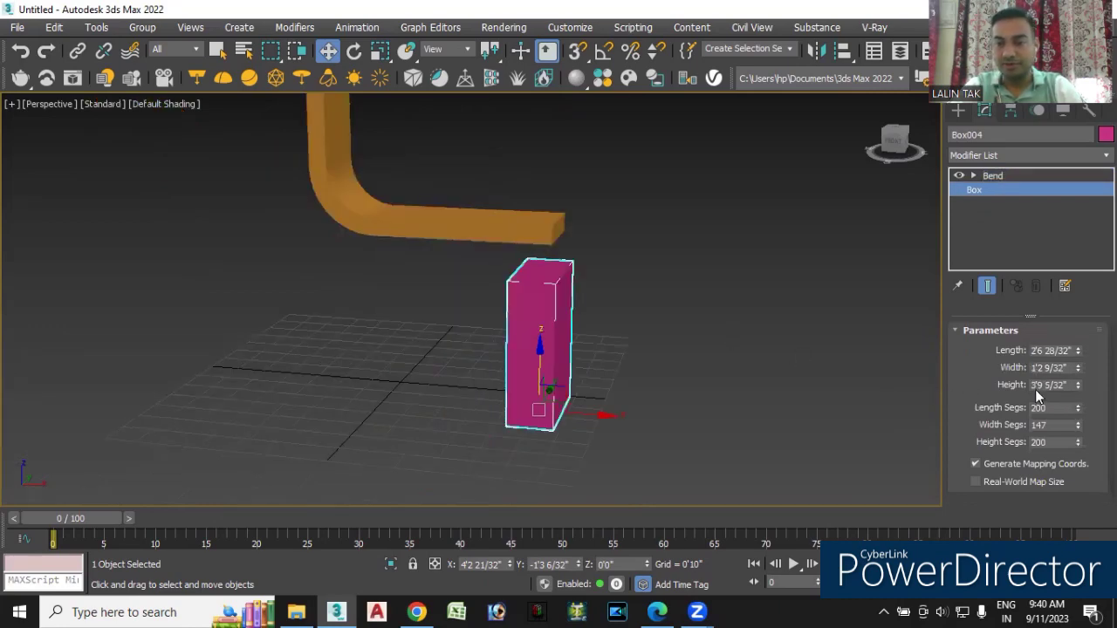
double_click(1073, 384)
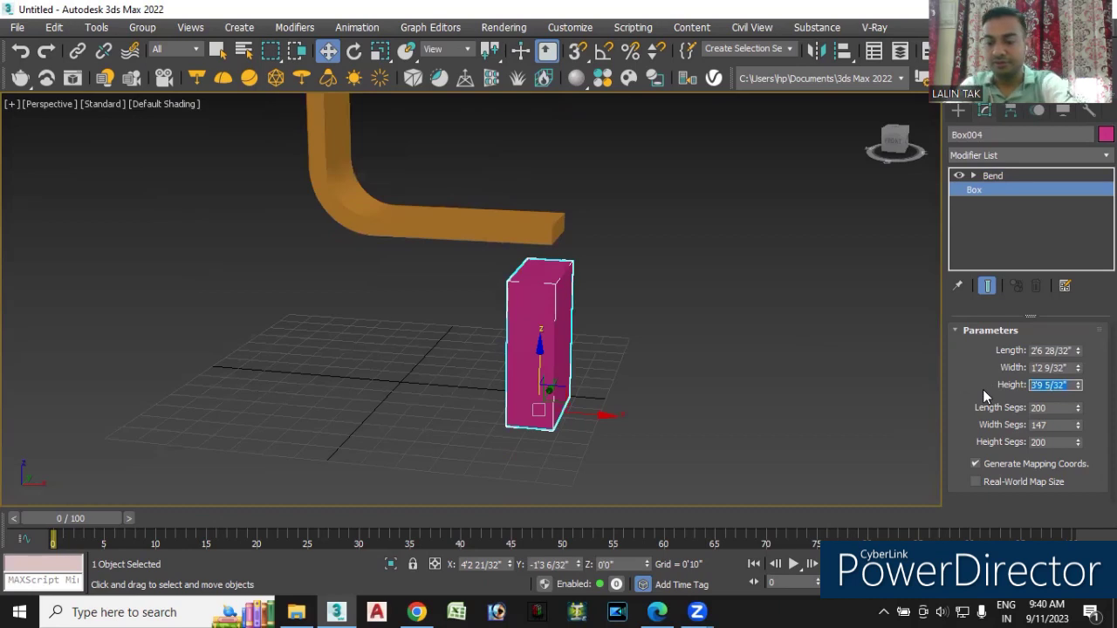
type("5")
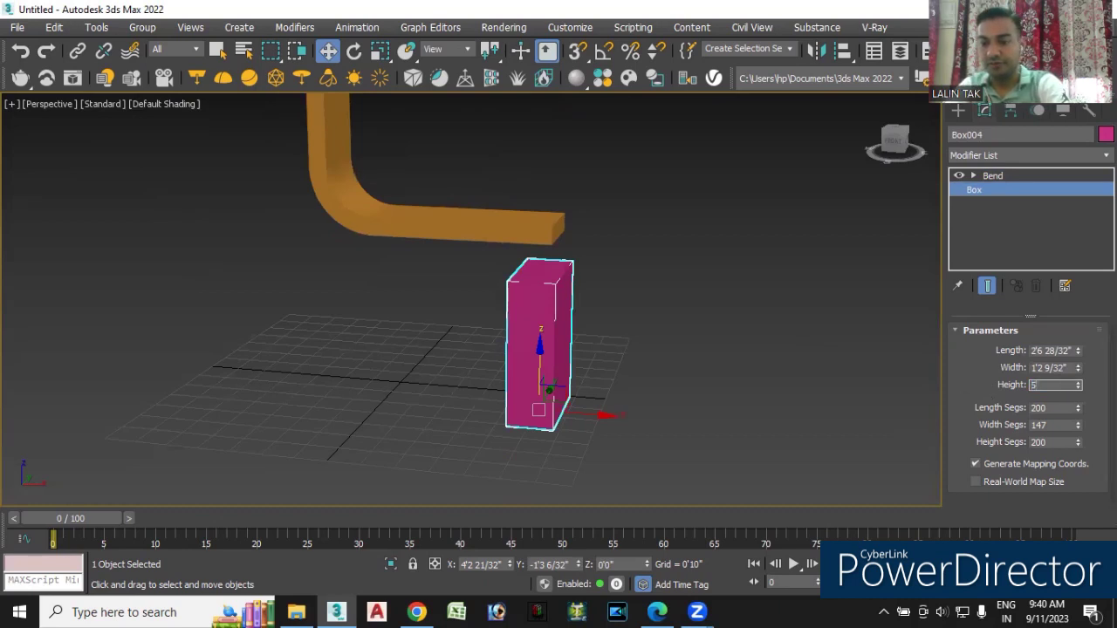
key("Return")
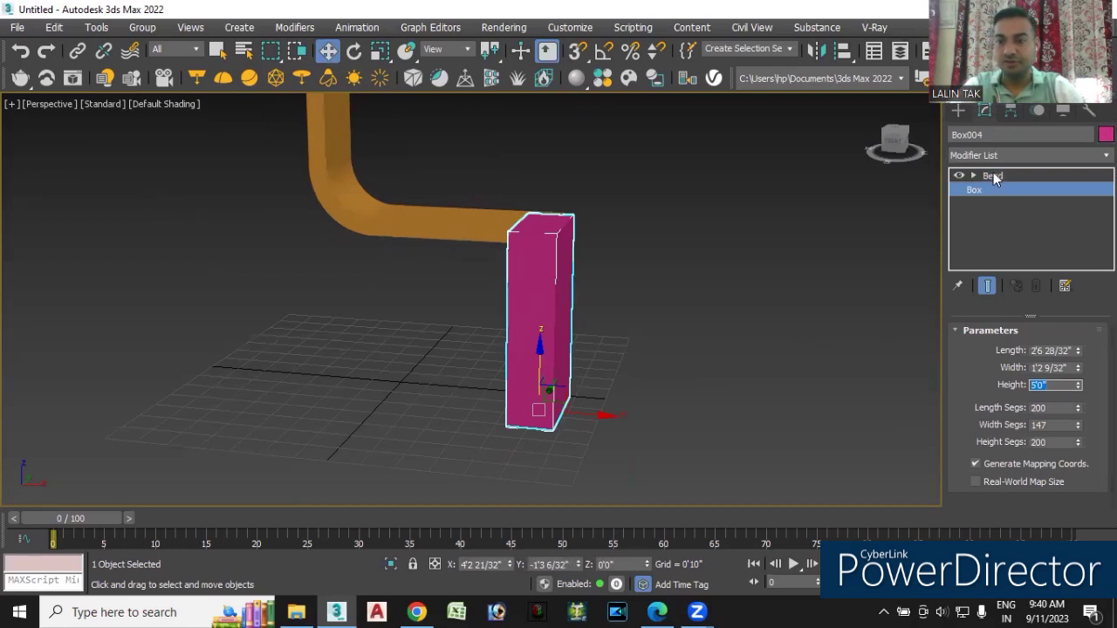
Set the Bend's upper limit to 2'6"
left_click(993, 175)
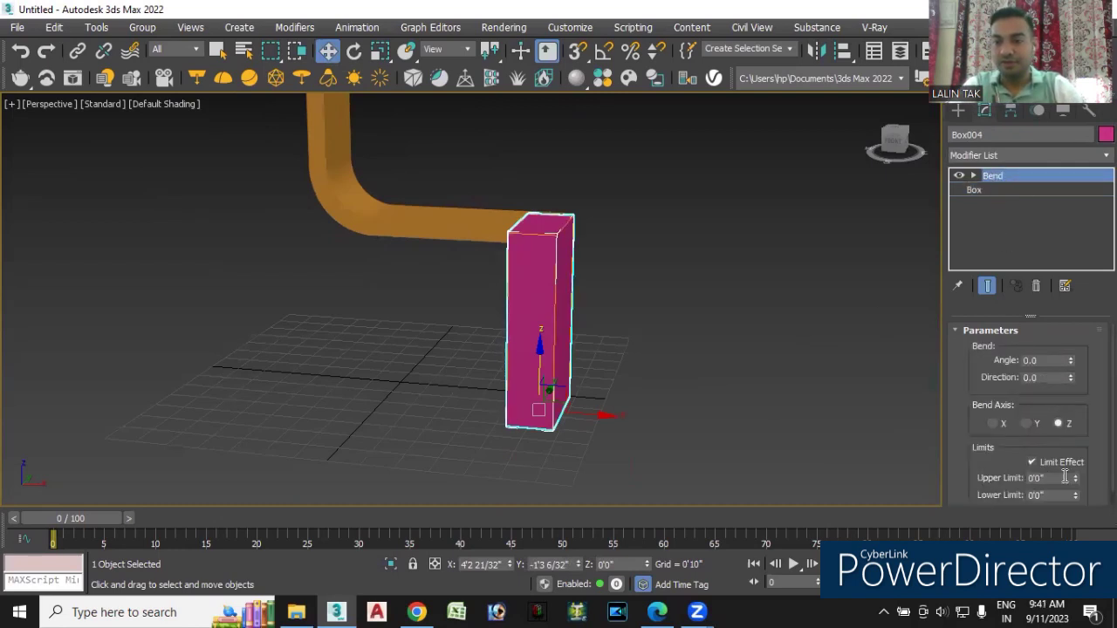
left_click_drag(1075, 478, 1077, 440)
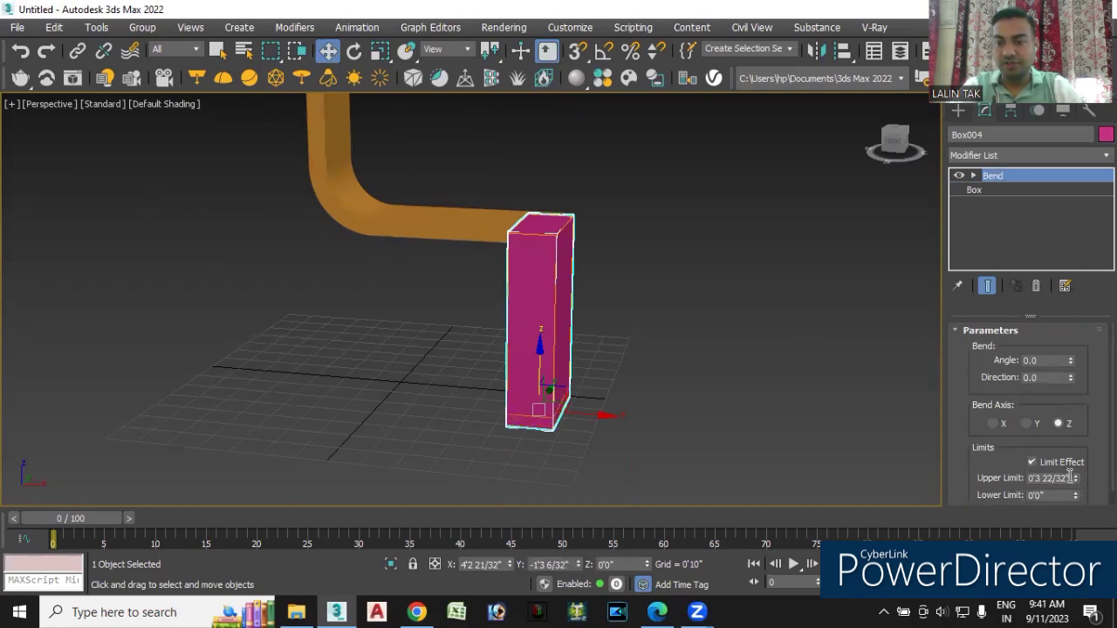
double_click(1026, 479)
type("2'6")
key("Return")
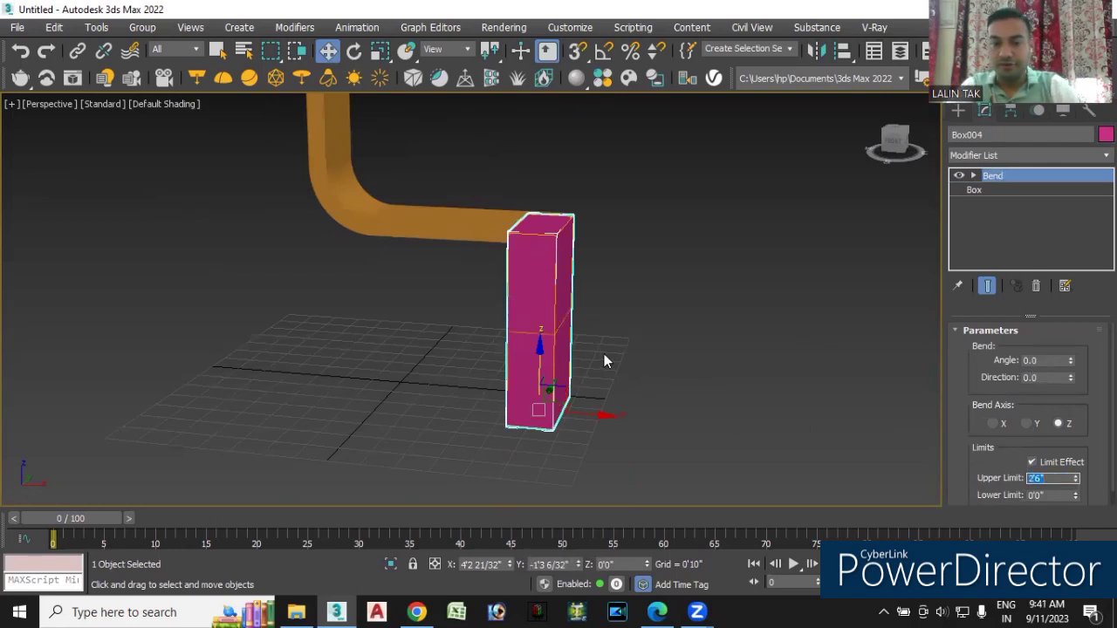
left_click(974, 175)
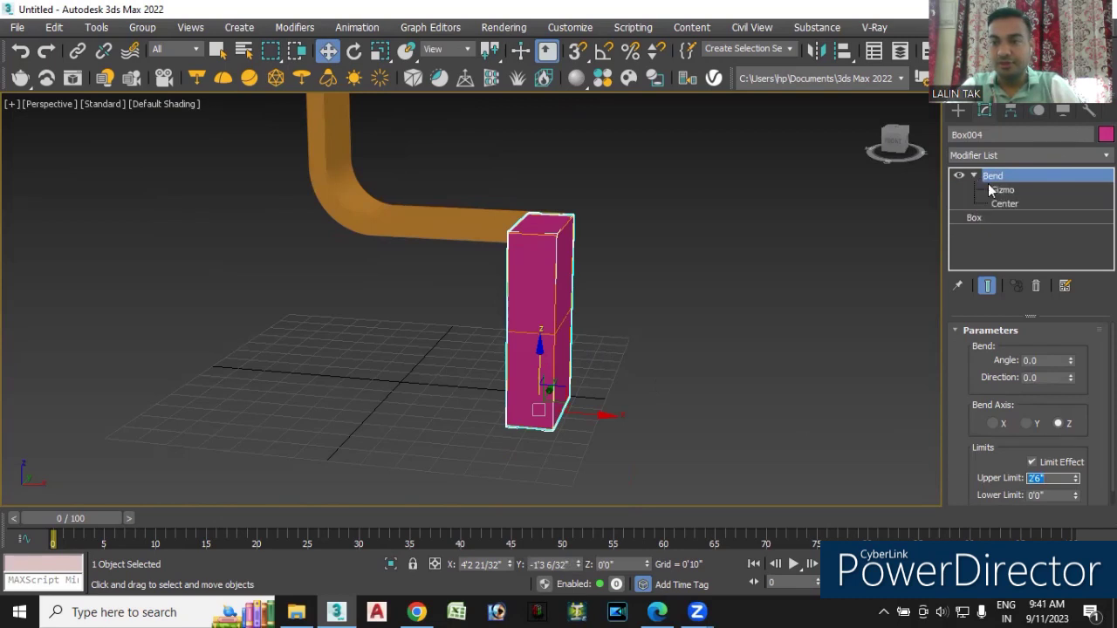
Raise the Bend gizmo up the pink box and set the bend angle to 90°
left_click(1002, 189)
left_click_drag(540, 348, 553, 259)
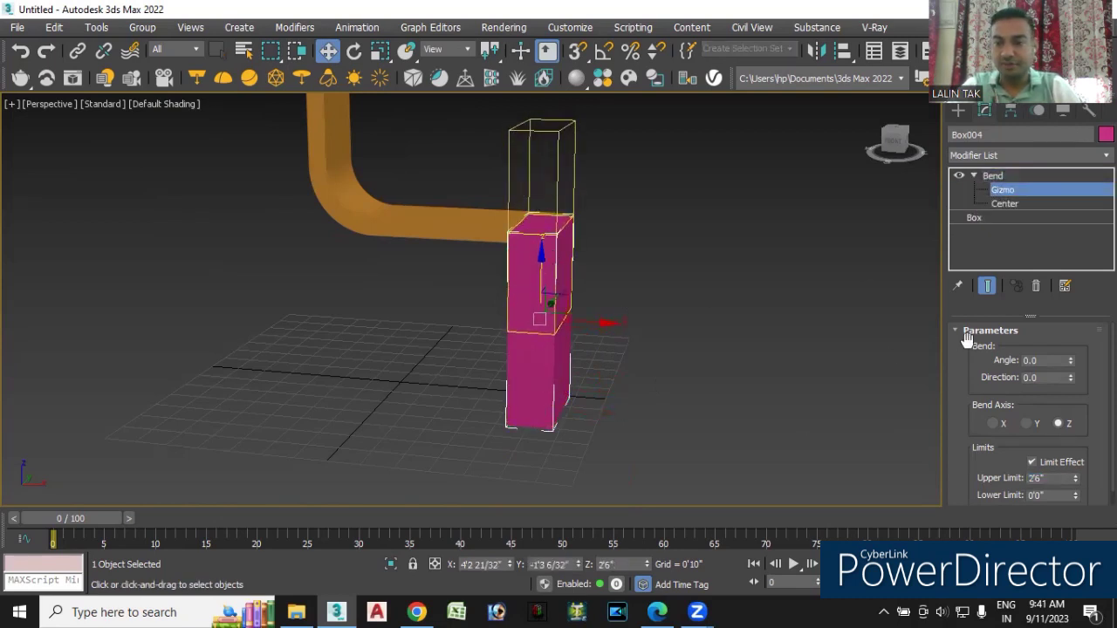
double_click(1037, 360)
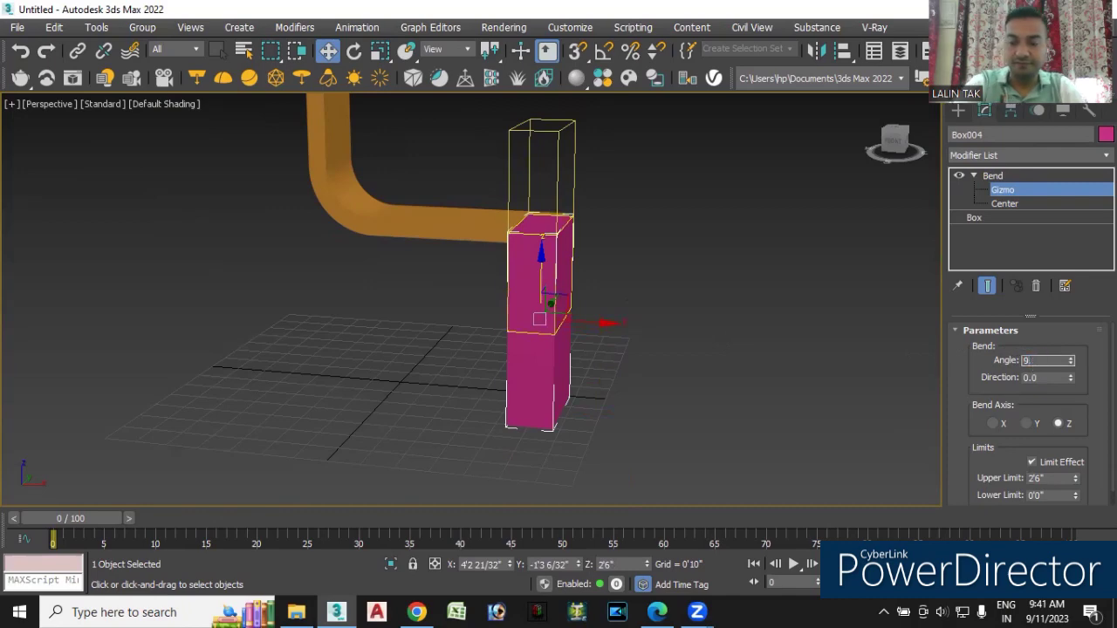
type("90")
key("Return")
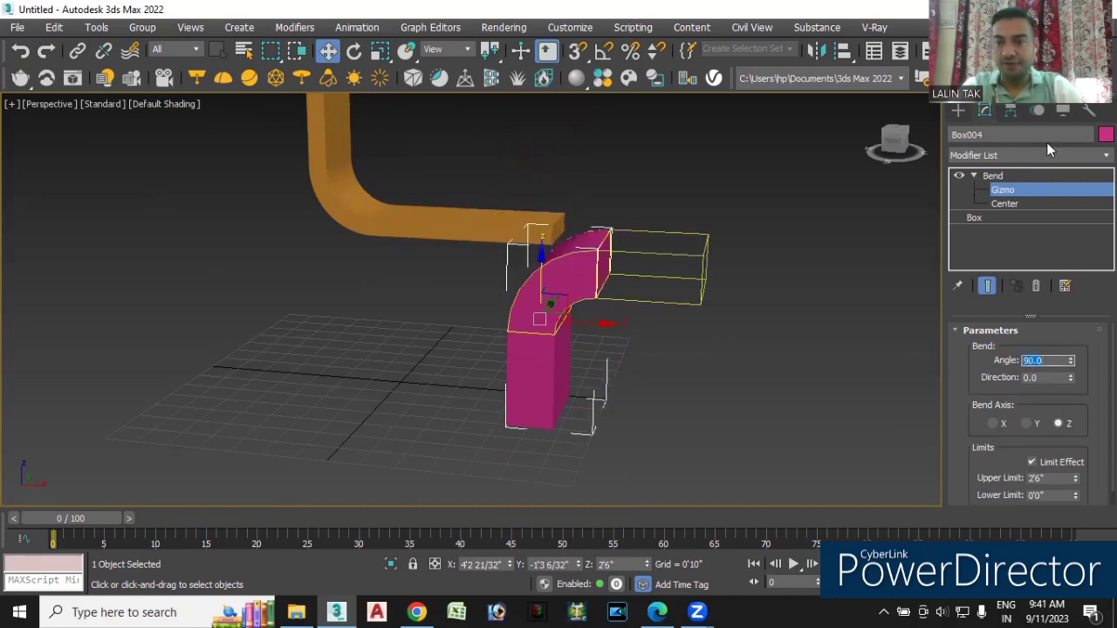
Resize the pink box to 6" wide and 2'0" long
left_click(976, 219)
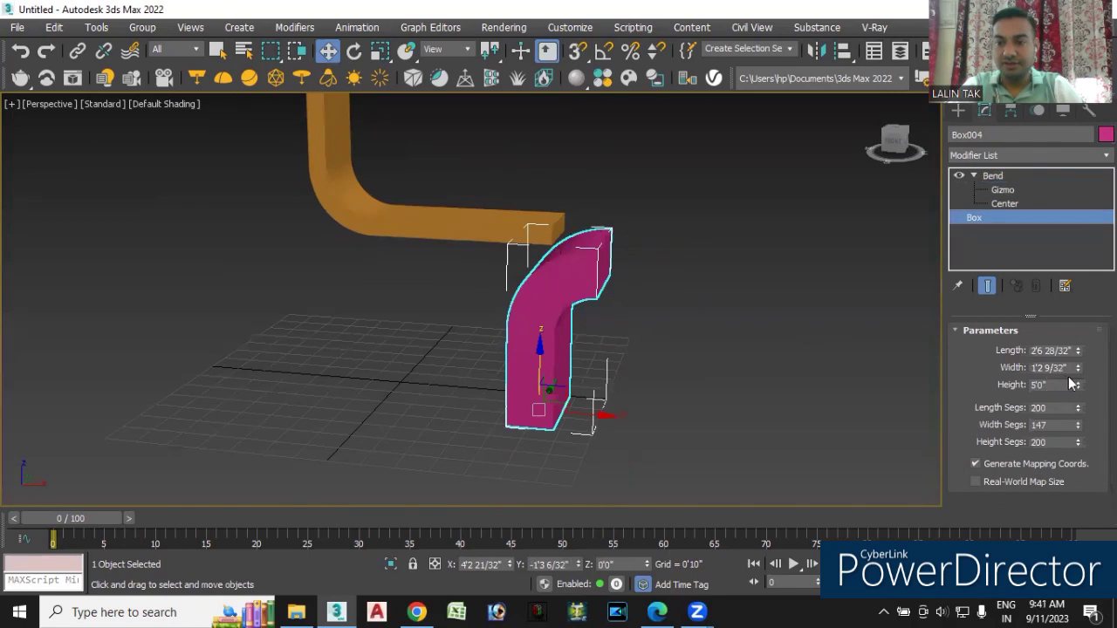
left_click_drag(1078, 371, 1039, 378)
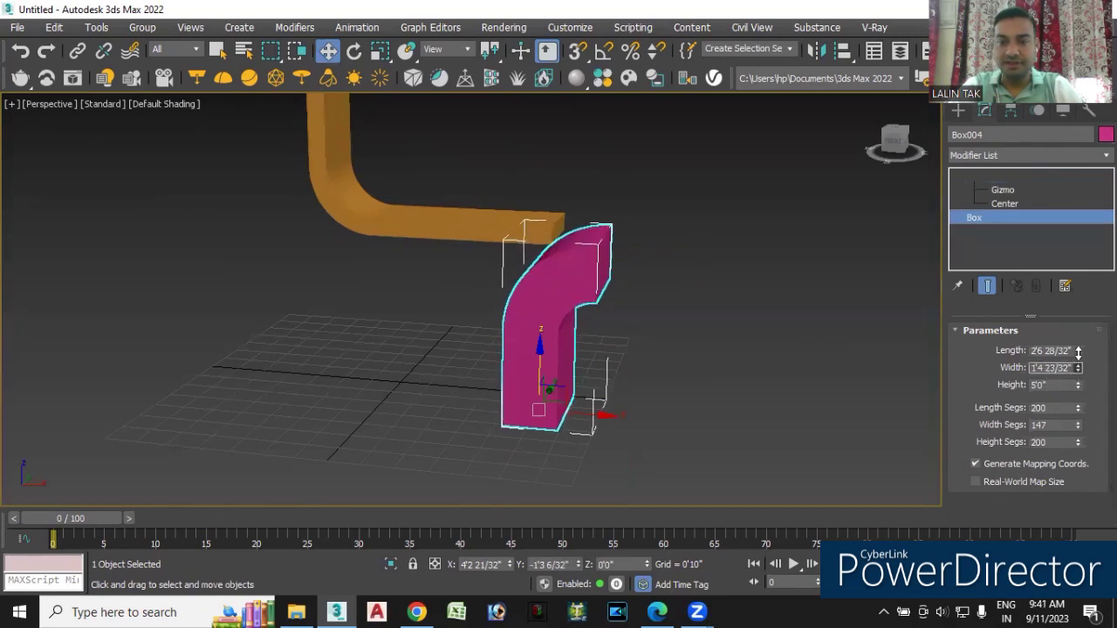
type("1'0")
double_click(1055, 366)
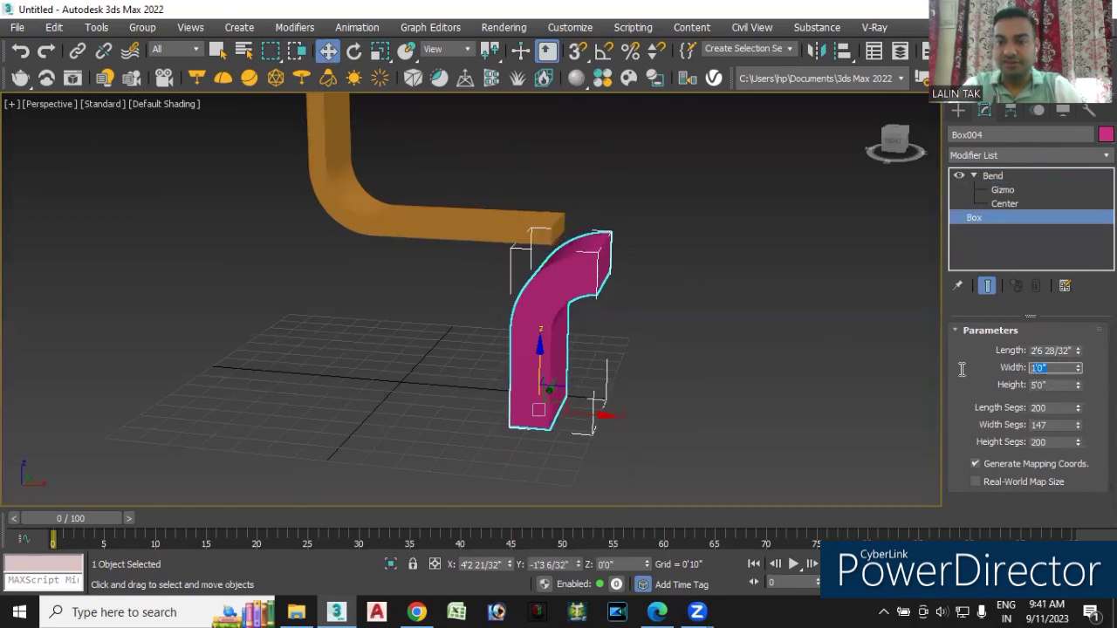
type("6")
key("Return")
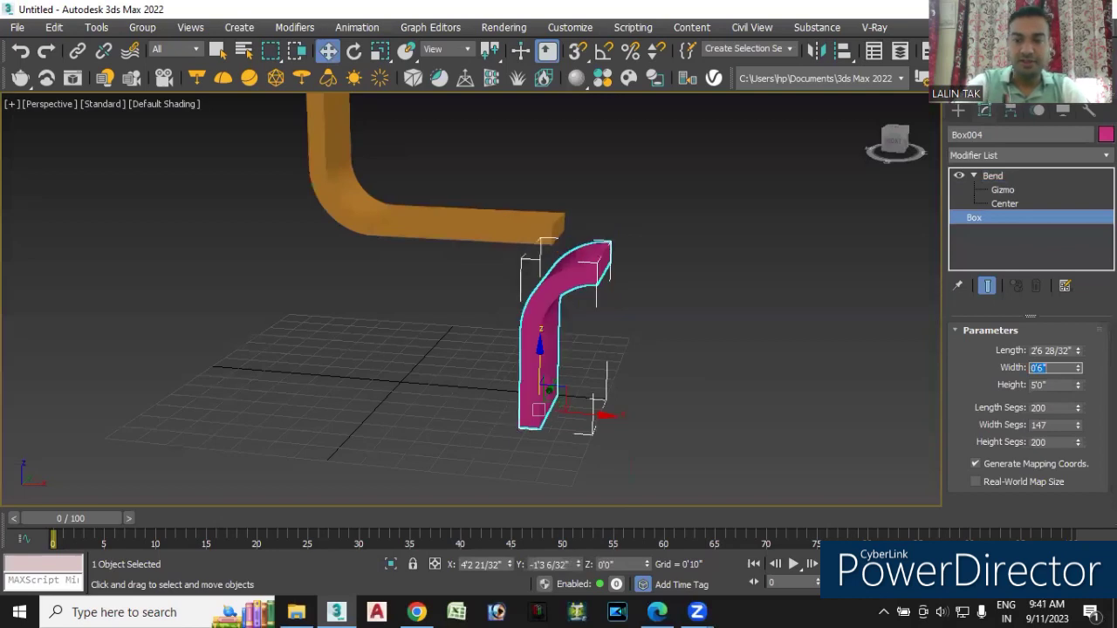
double_click(1070, 350)
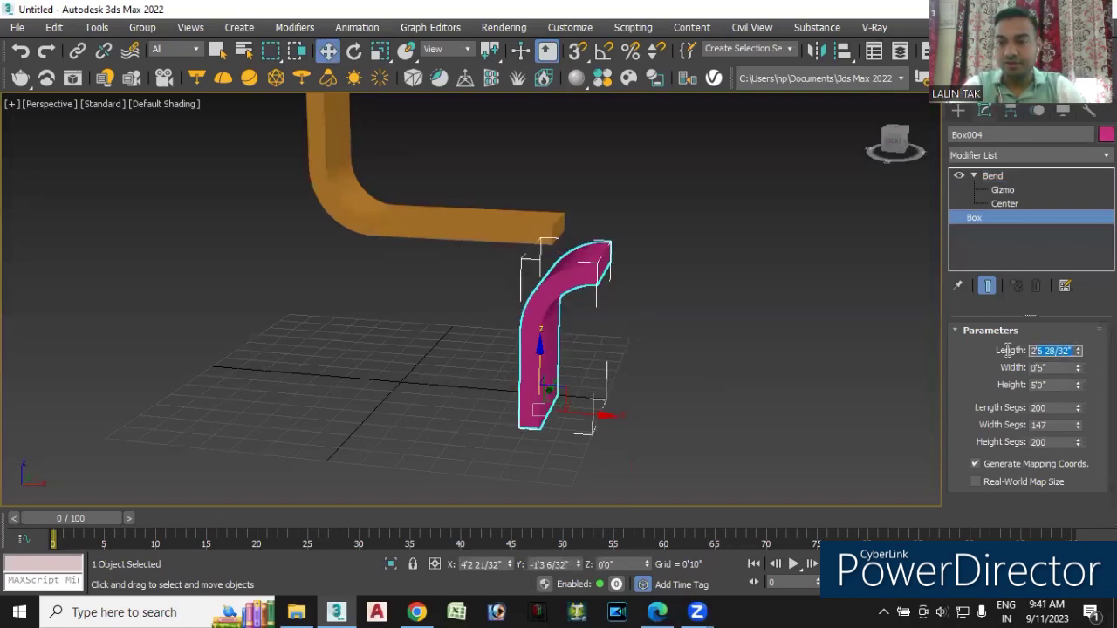
type("2'0")
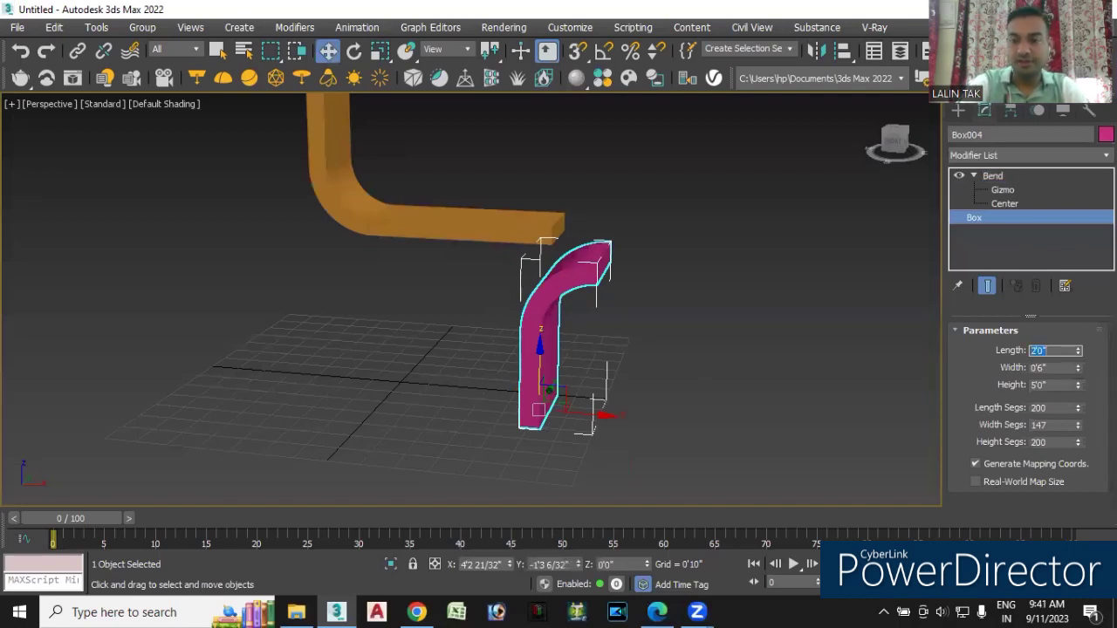
key("Return")
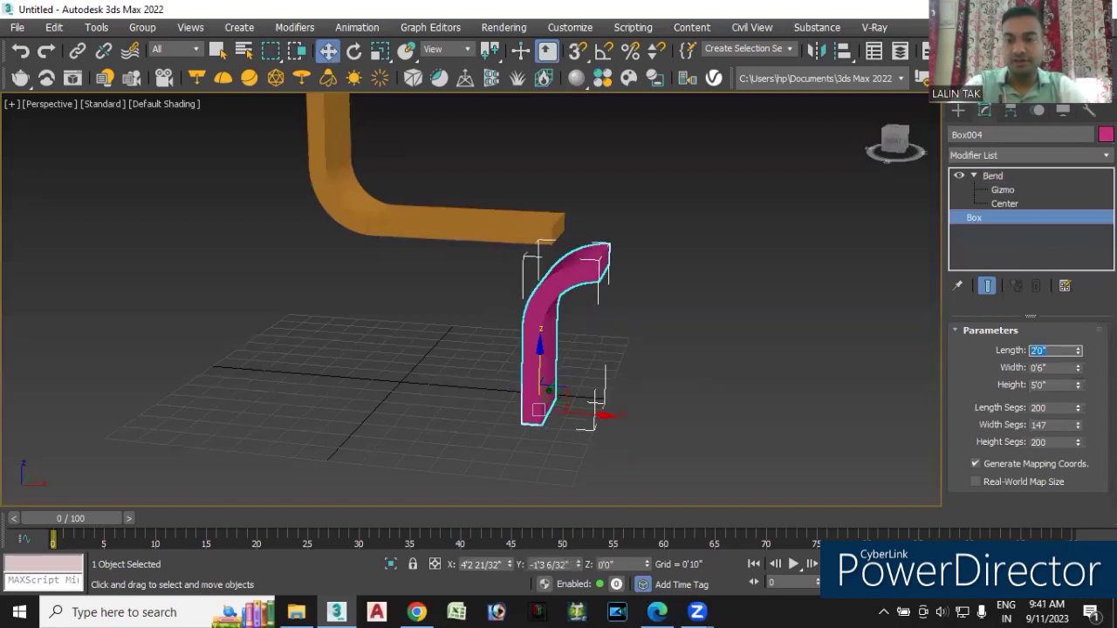
left_click(666, 369)
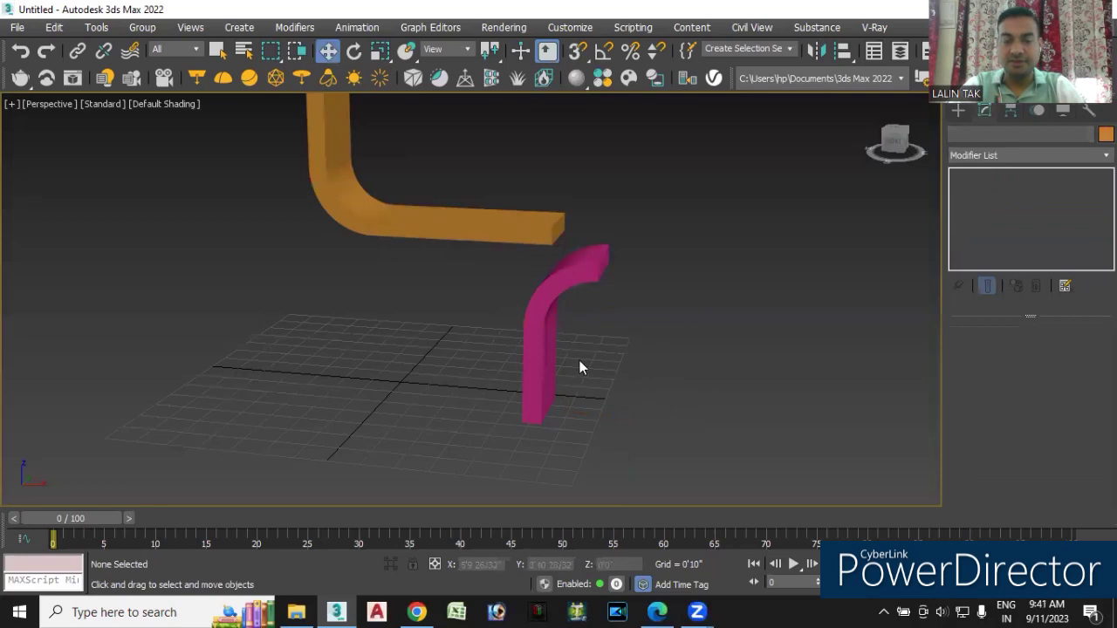
Add a second Bend modifier on top of the first one on Box004
left_click(552, 325)
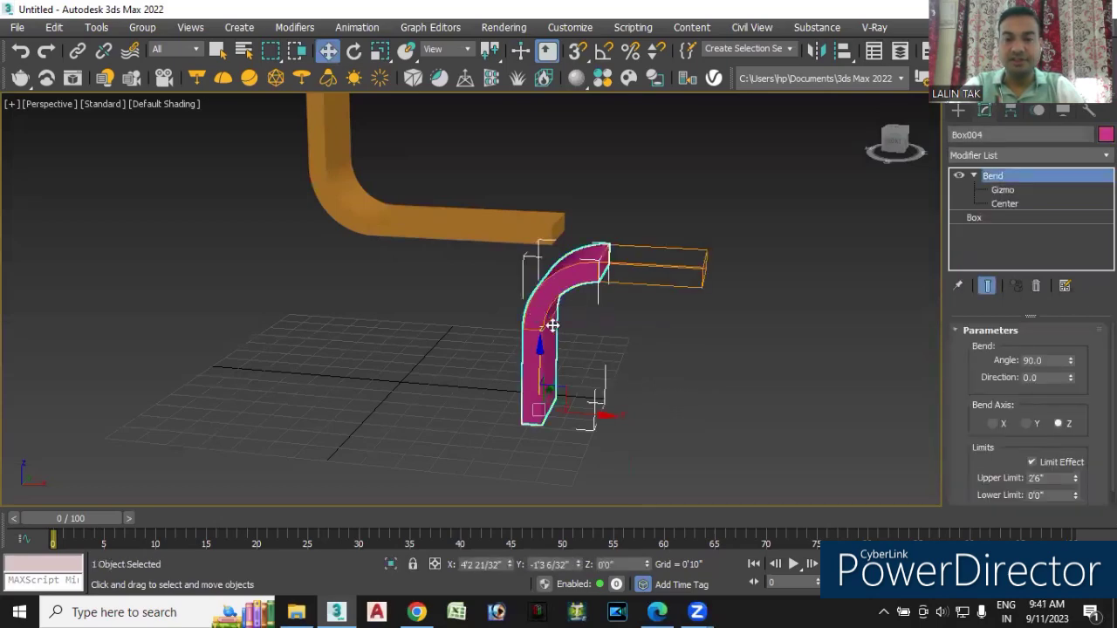
left_click(974, 218)
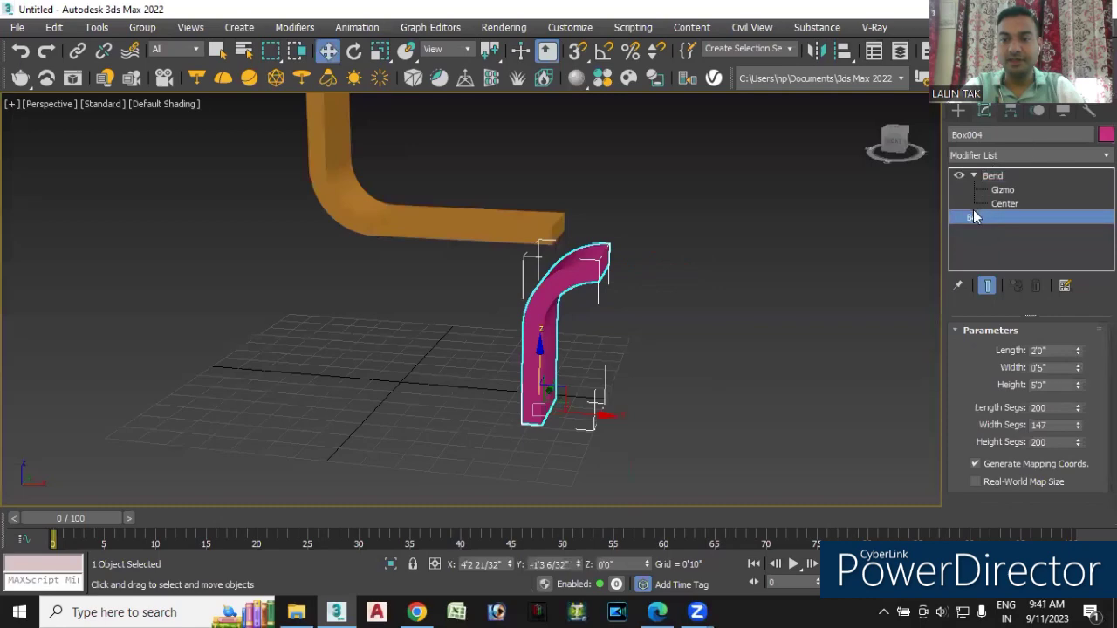
left_click(993, 177)
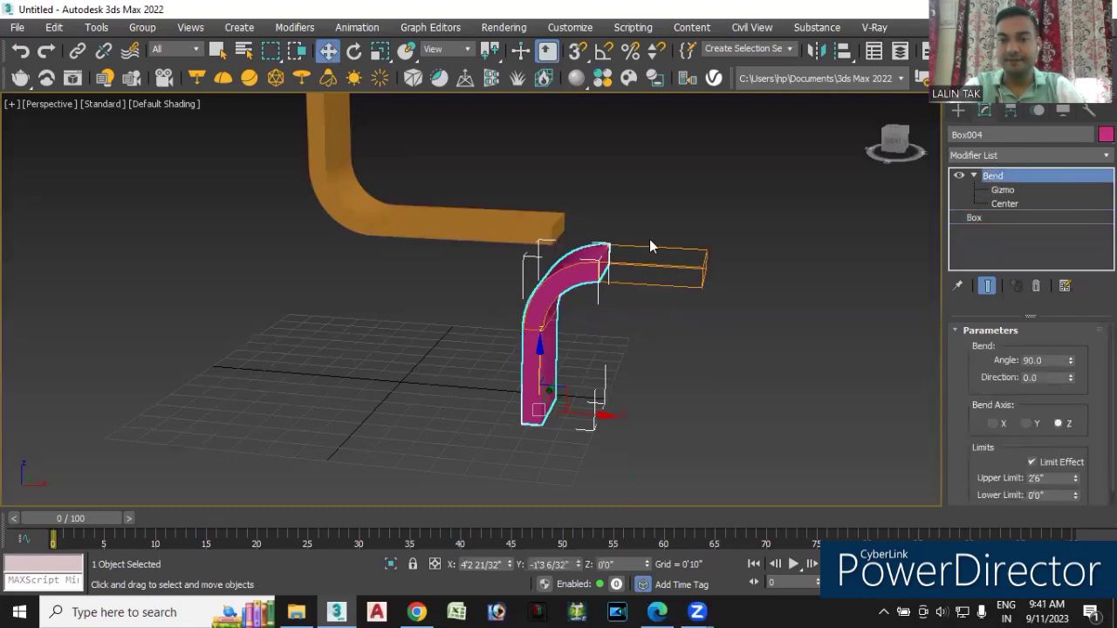
left_click(980, 152)
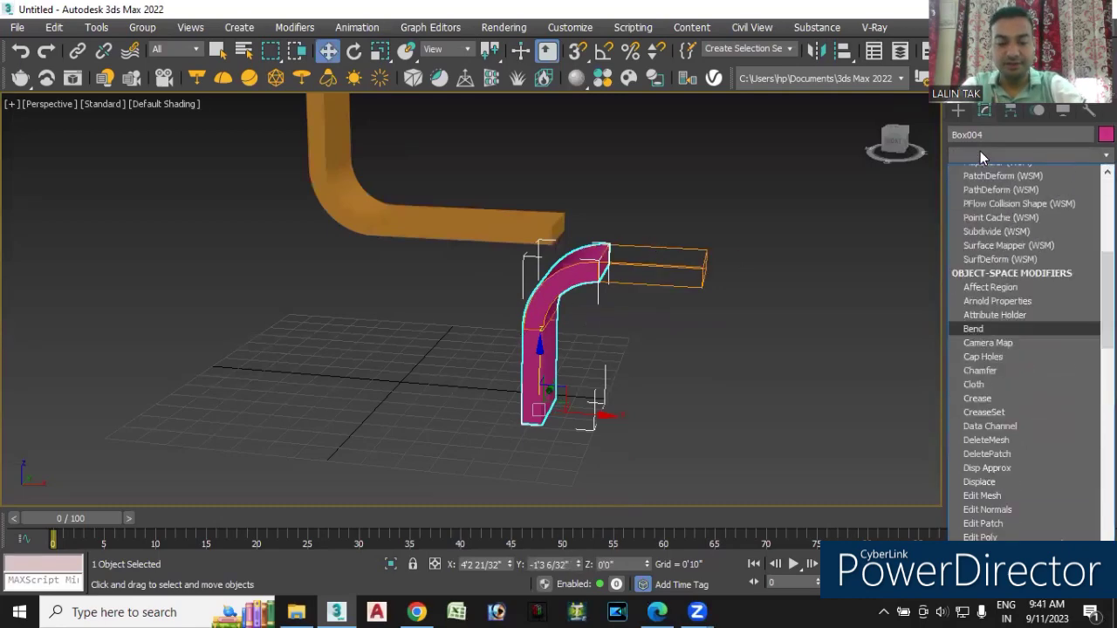
type("ben")
left_click(974, 172)
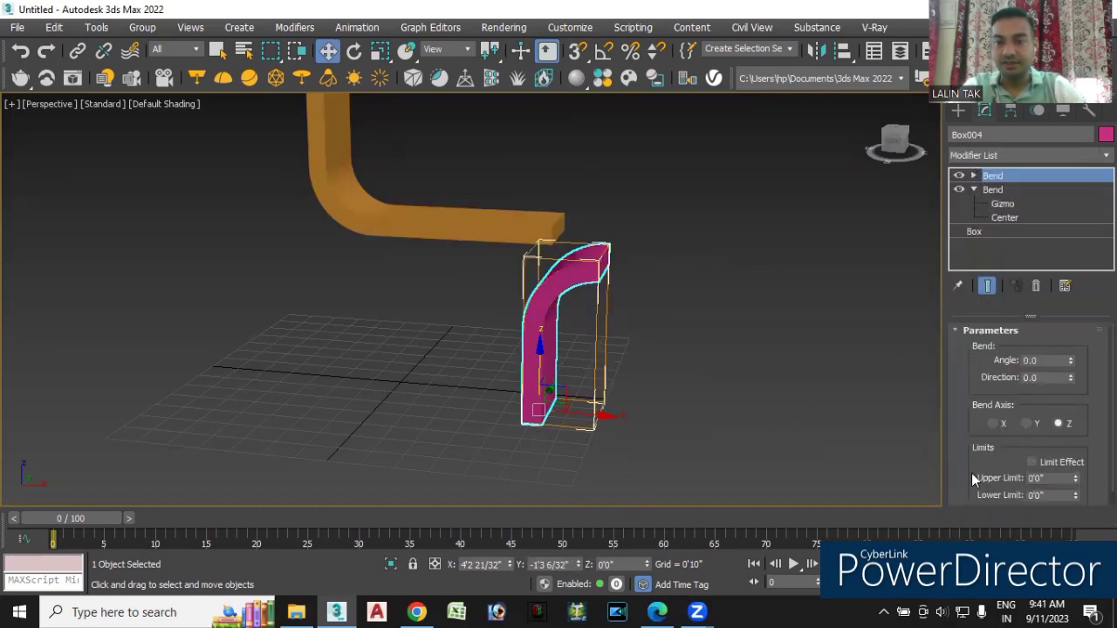
Give the second Bend Limit Effect, a 2'6" upper limit and a 90° angle
left_click(1032, 462)
left_click(1040, 479)
type("2'6\"")
key("Return")
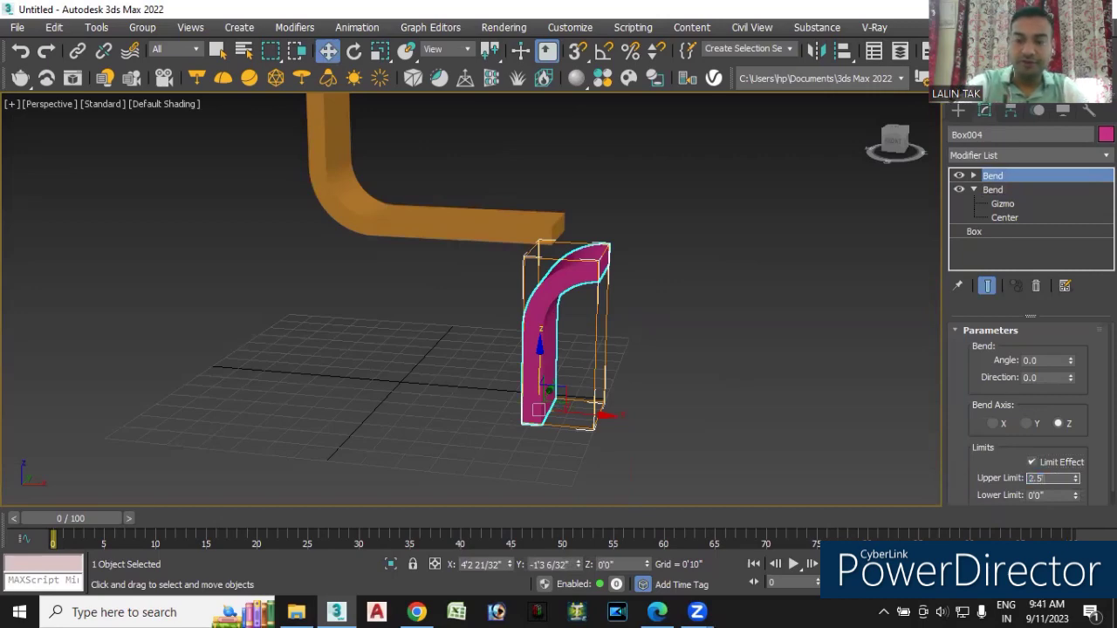
left_click(1044, 363)
type("90")
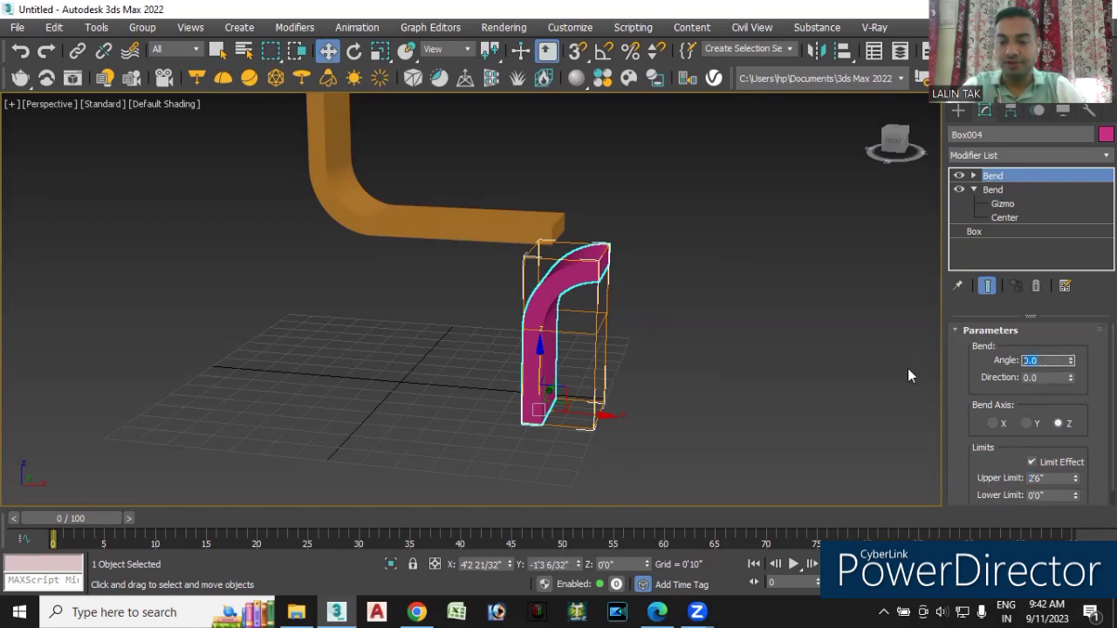
key("Return")
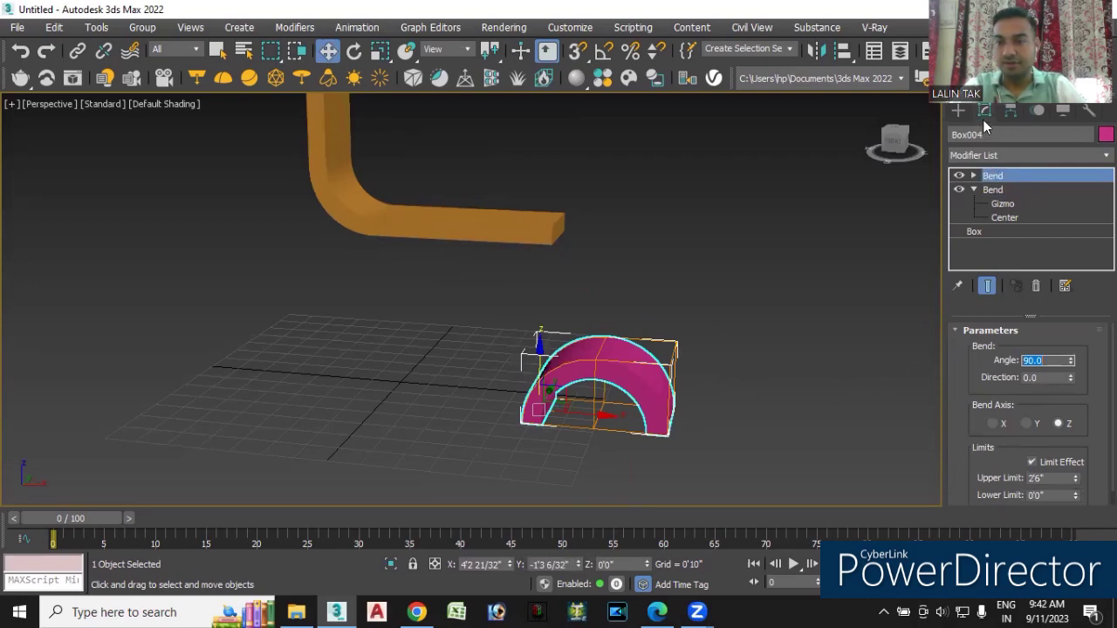
left_click(974, 231)
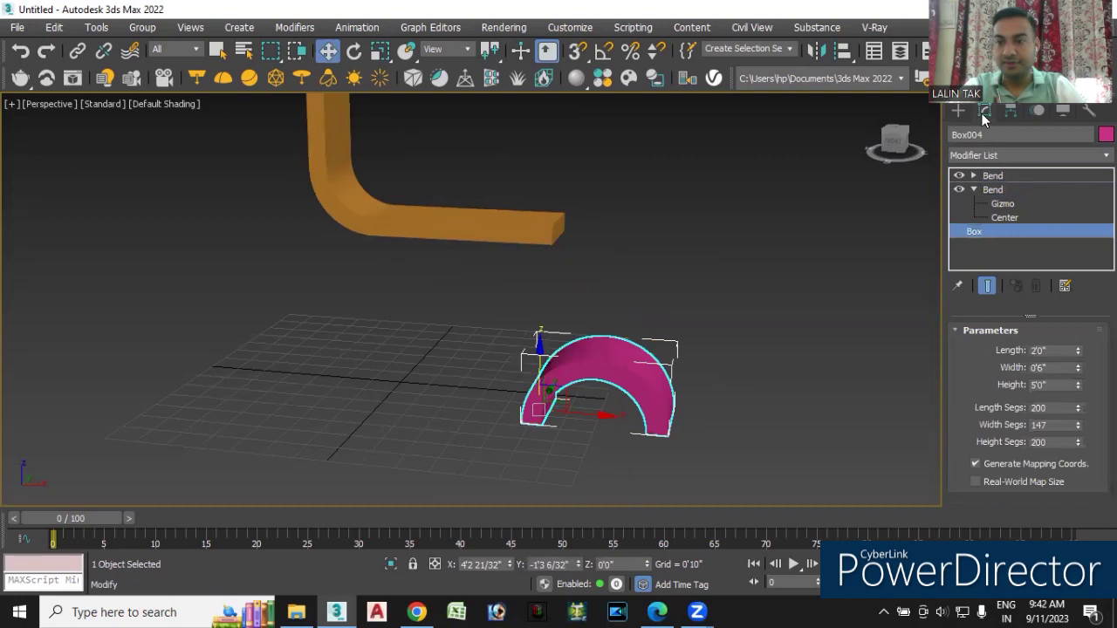
left_click_drag(1079, 386, 1078, 377)
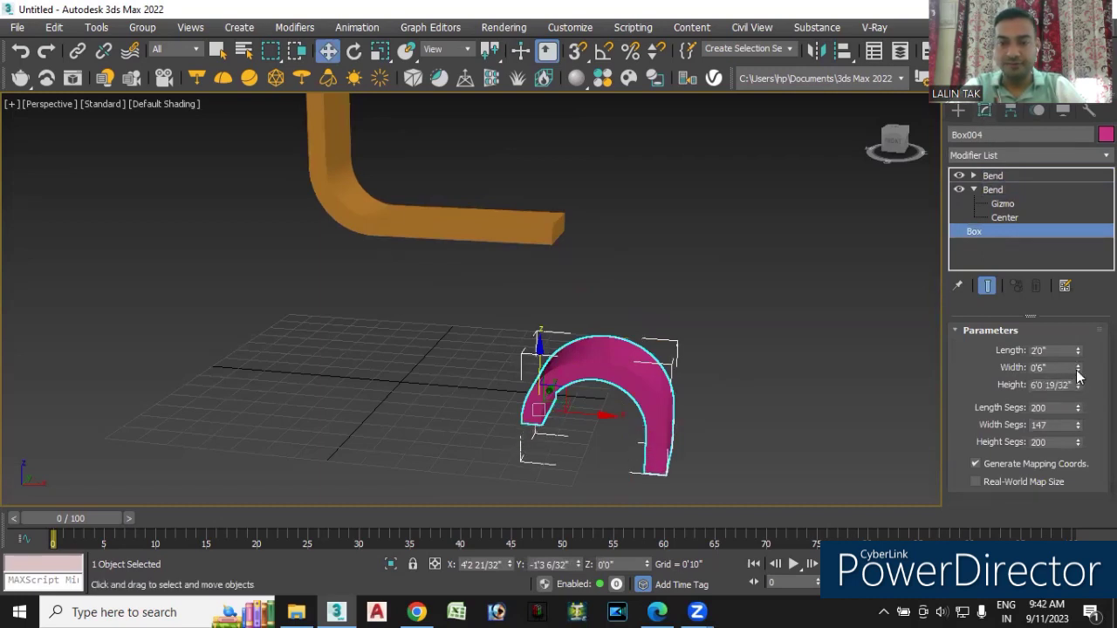
key("ctrl+z")
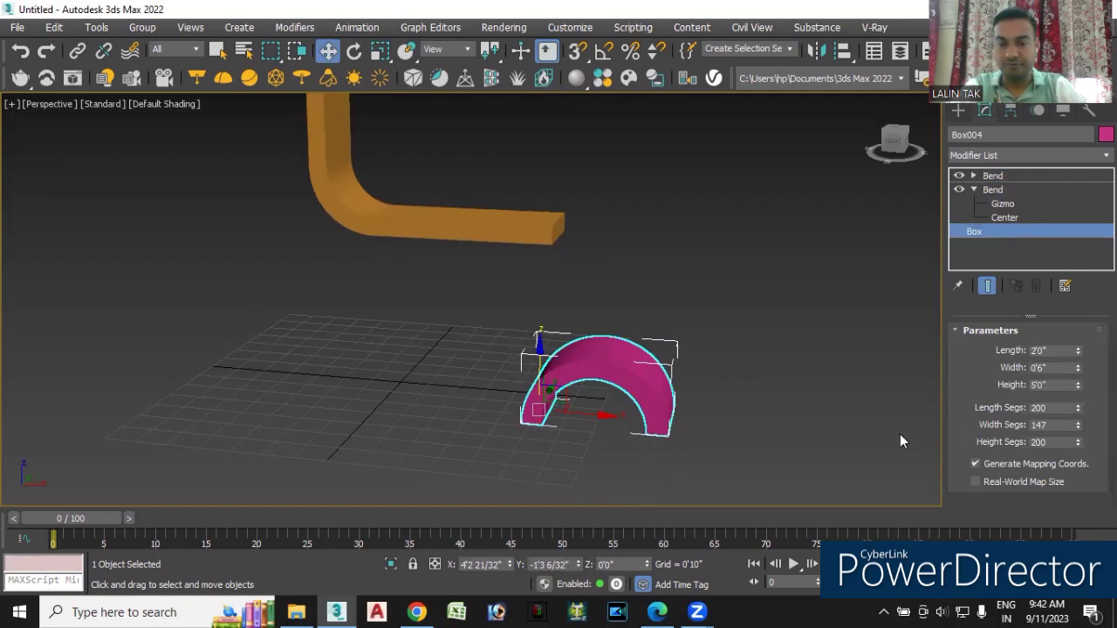
middle_click_drag(723, 381, 753, 400)
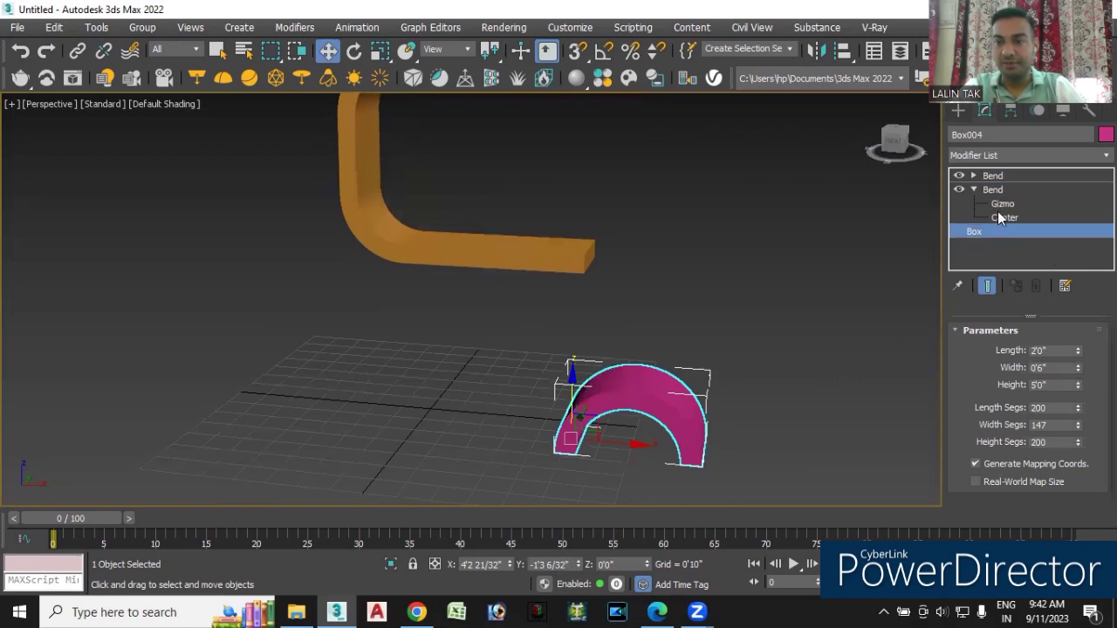
left_click(991, 176)
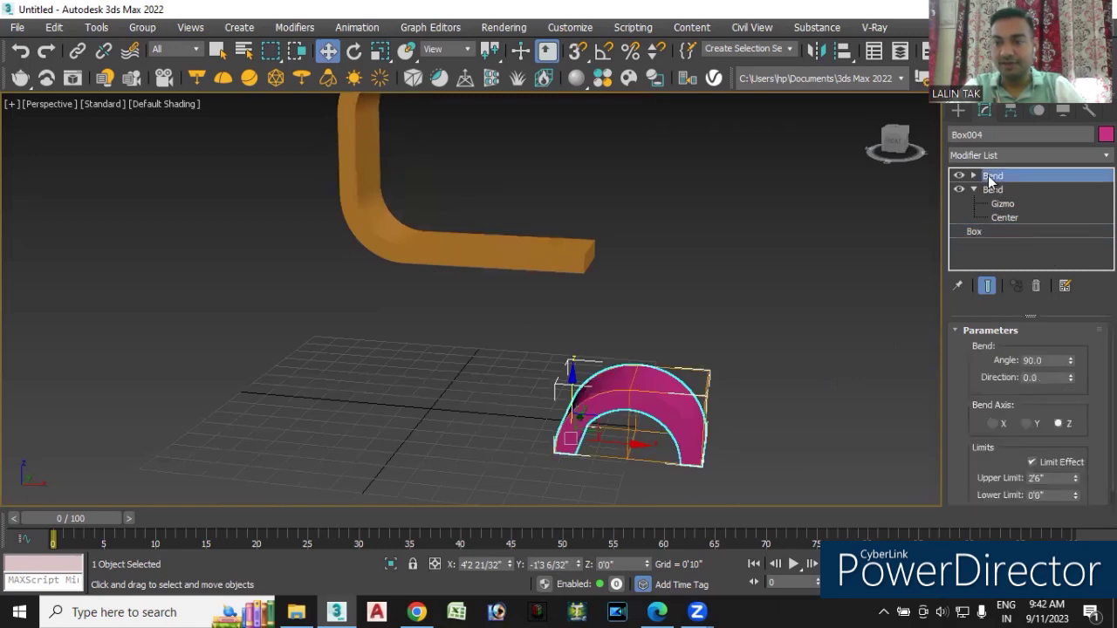
Set the top Bend modifier's Upper Limit to 2'0"
double_click(1052, 478)
type("2")
key("Return")
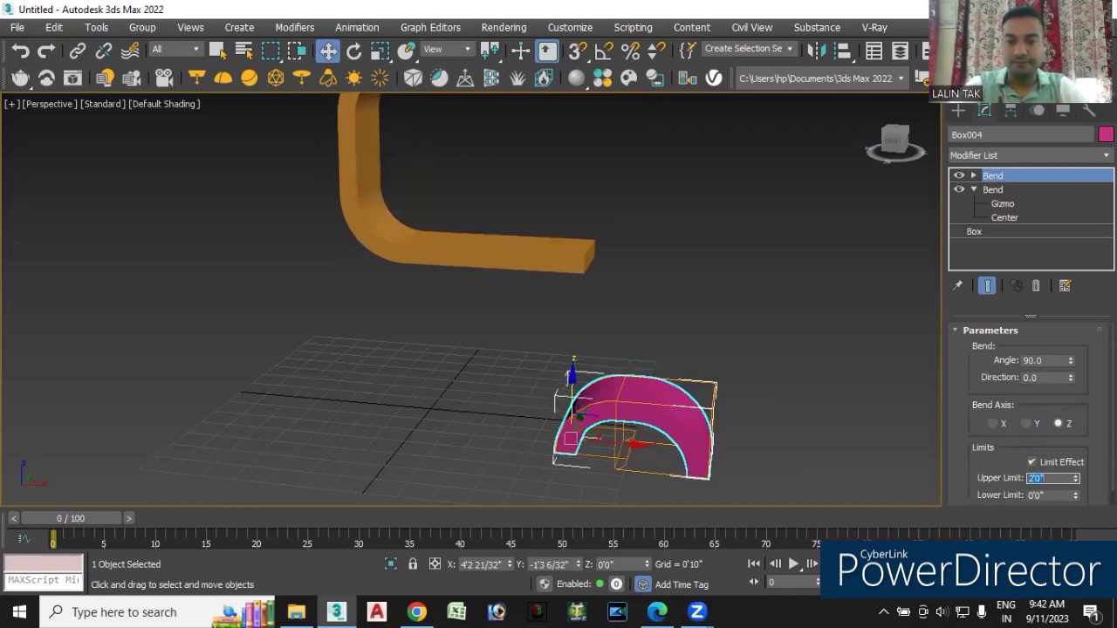
Select the lower Bend modifier and set its Upper Limit to 2'0"
left_click(988, 190)
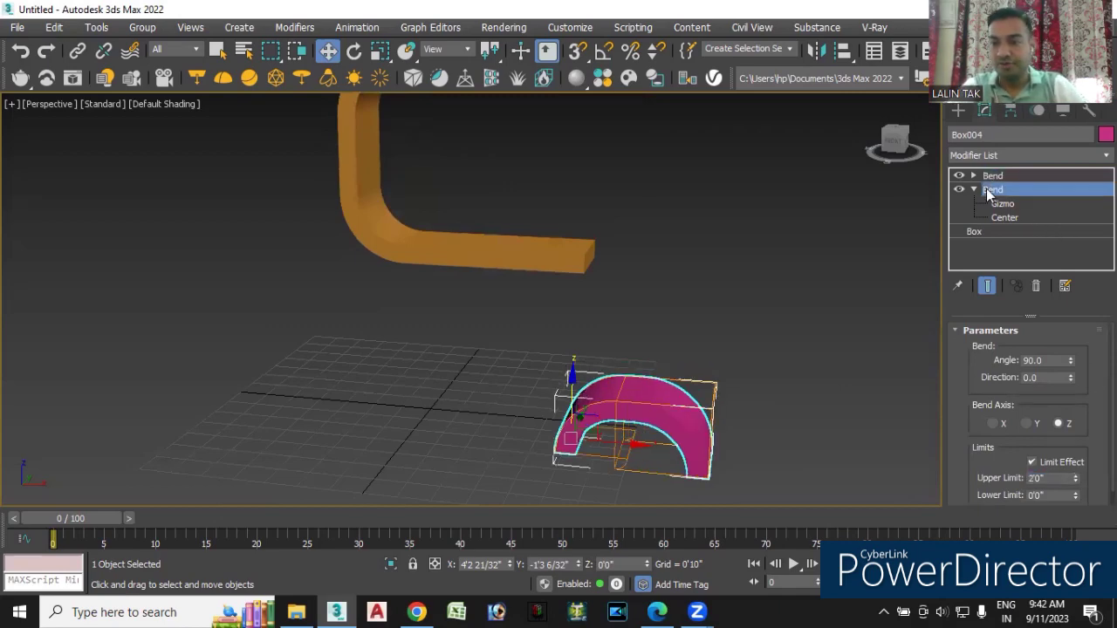
double_click(1056, 480)
type("2")
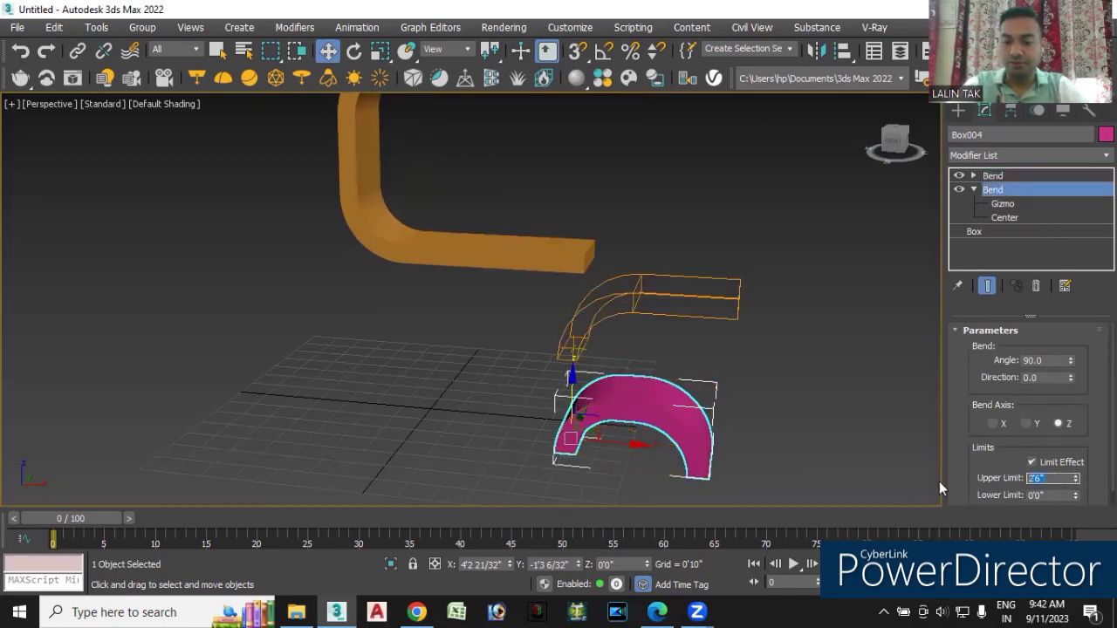
key("Return")
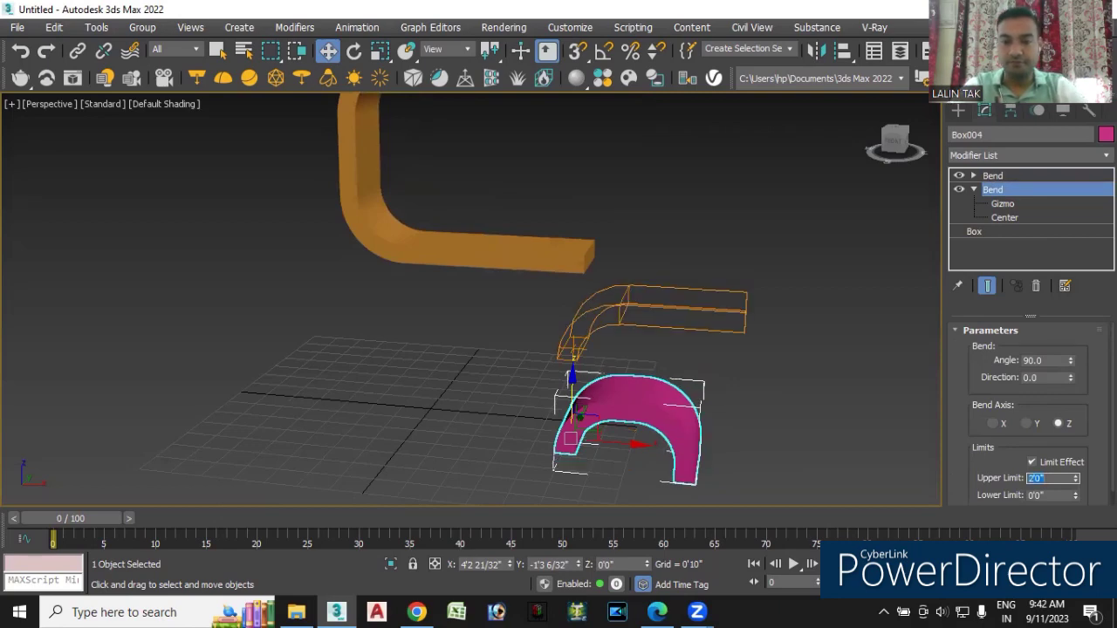
Reselect the pink arch and orbit to view it nearly edge-on
left_click(781, 454)
left_click(678, 448)
mouse_move(733, 465)
middle_mouse_down("alt")
mouse_move(744, 419)
mouse_move(745, 439)
middle_mouse_up("alt")
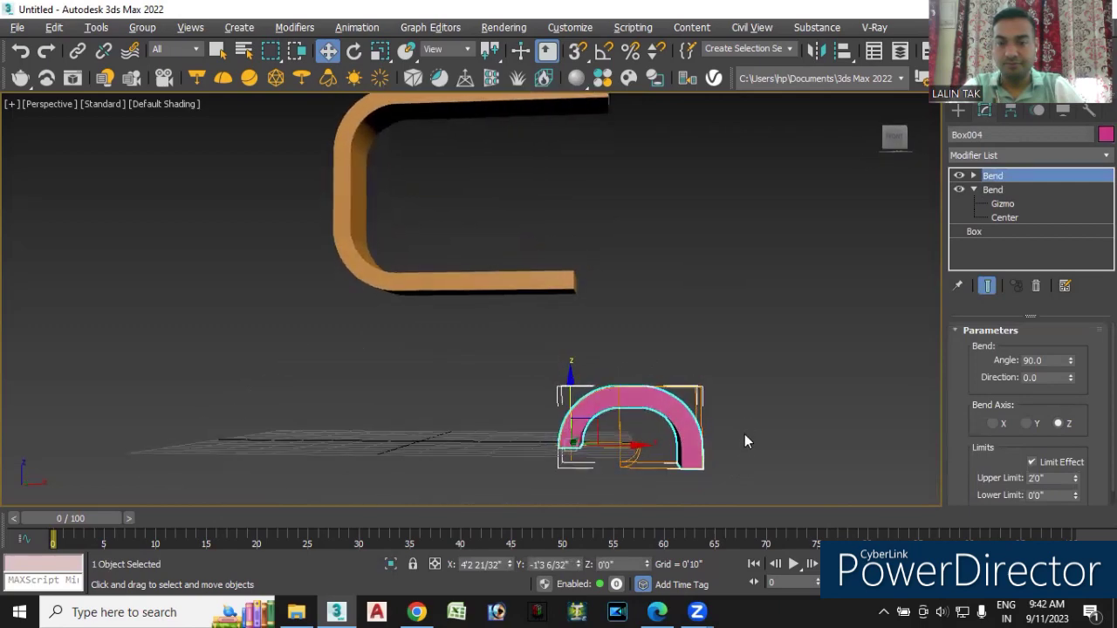
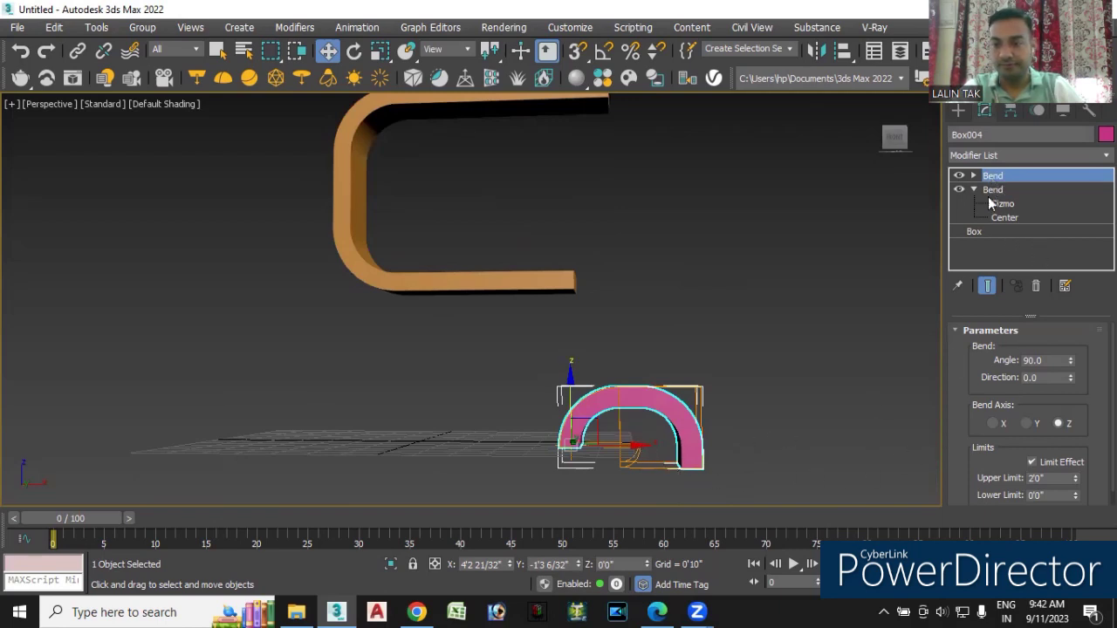
Shift the pink arch and move the top Bend's gizmo to reshape it
left_click_drag(643, 446, 656, 447)
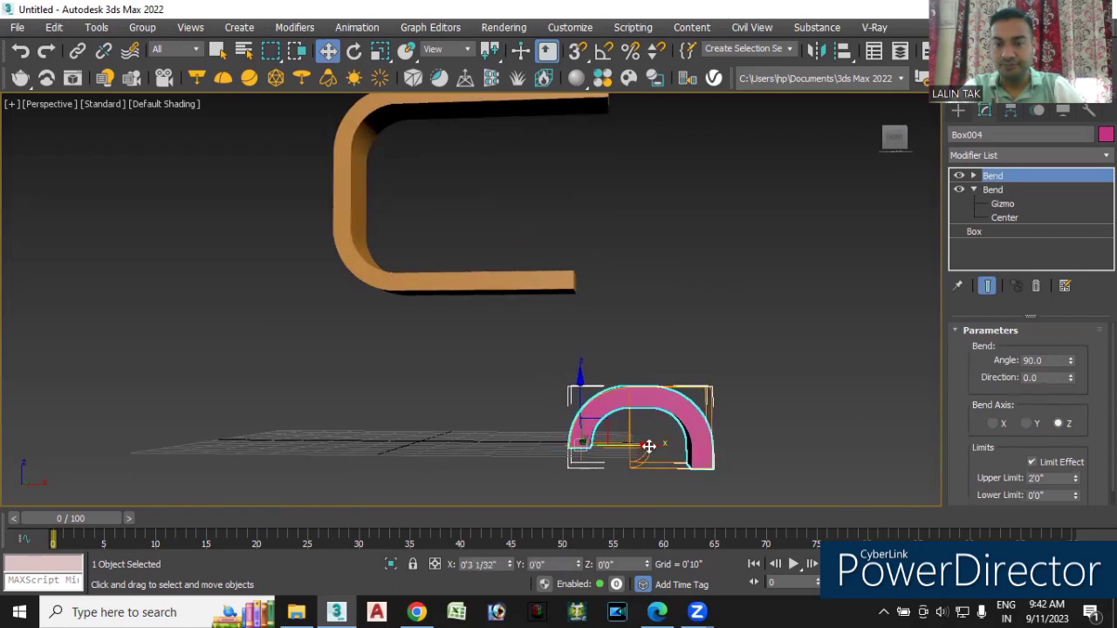
left_click(974, 176)
left_click(1003, 189)
left_click_drag(640, 444, 687, 435)
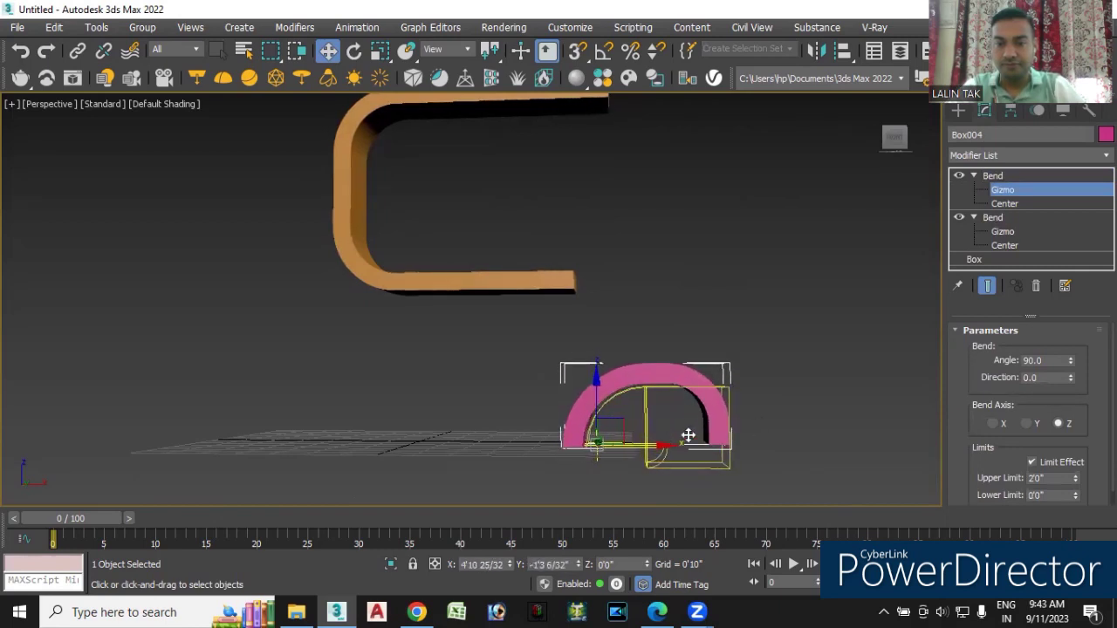
Reselect the pink arch and undo the recent gizmo change
left_click(959, 110)
left_click(805, 410)
mouse_move(805, 410)
middle_mouse_down("alt")
mouse_move(780, 464)
mouse_move(760, 435)
mouse_move(707, 453)
mouse_move(760, 461)
middle_mouse_up("alt")
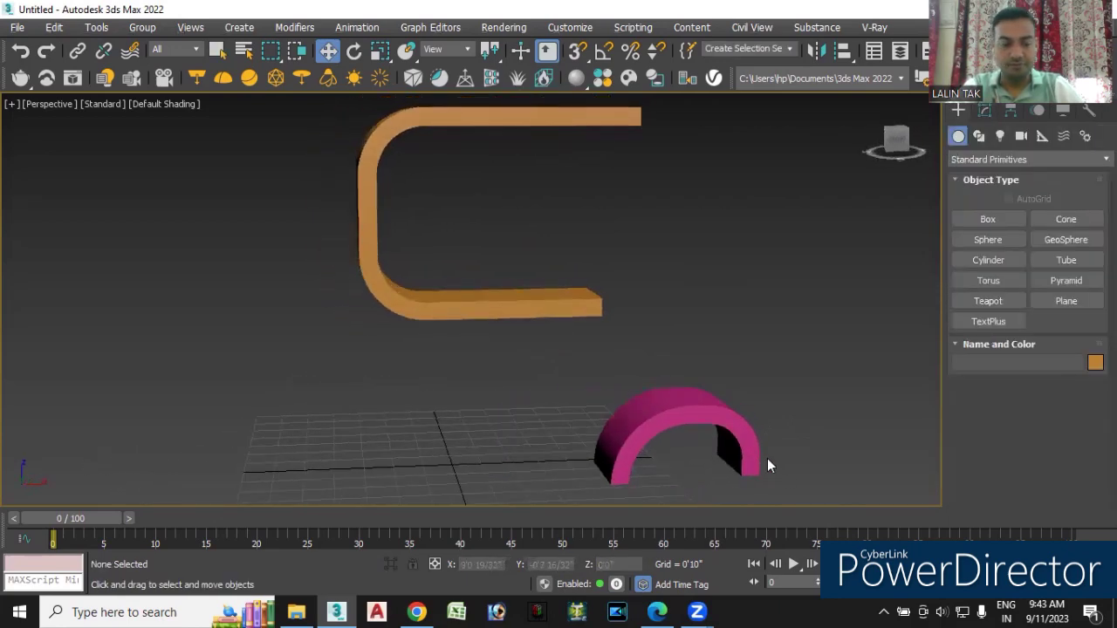
left_click(768, 463)
key("ctrl+z")
key("ctrl+z")
key("ctrl+y")
key("ctrl+y")
mouse_move(755, 428)
middle_mouse_down("alt")
mouse_move(751, 456)
mouse_move(693, 444)
middle_mouse_up("alt")
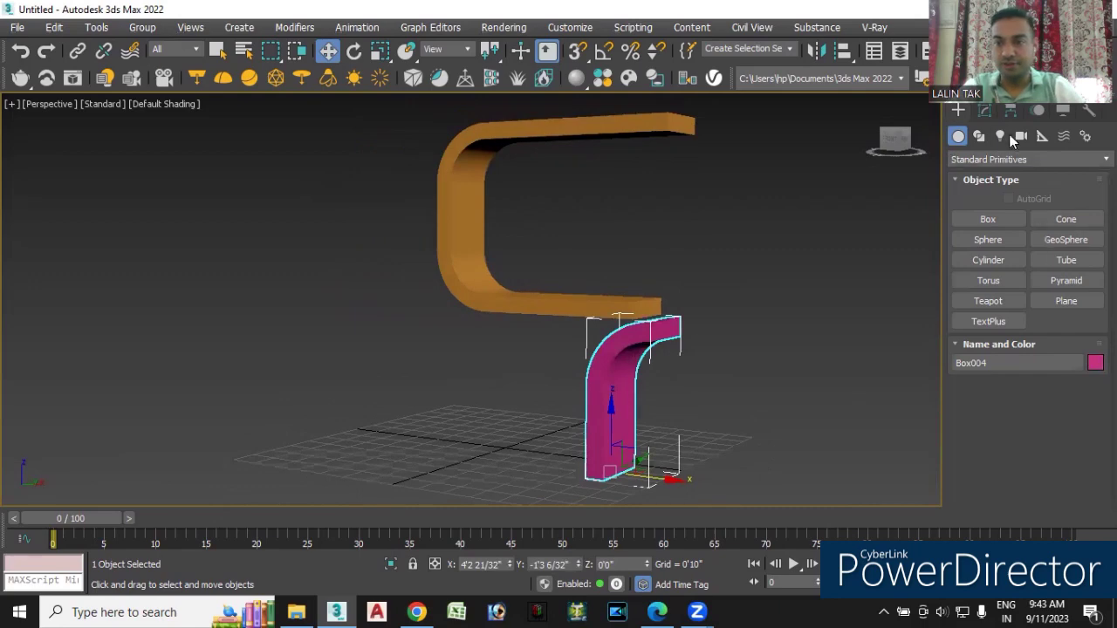
Delete the second Bend modifier from the pink box's modifier stack
left_click(986, 111)
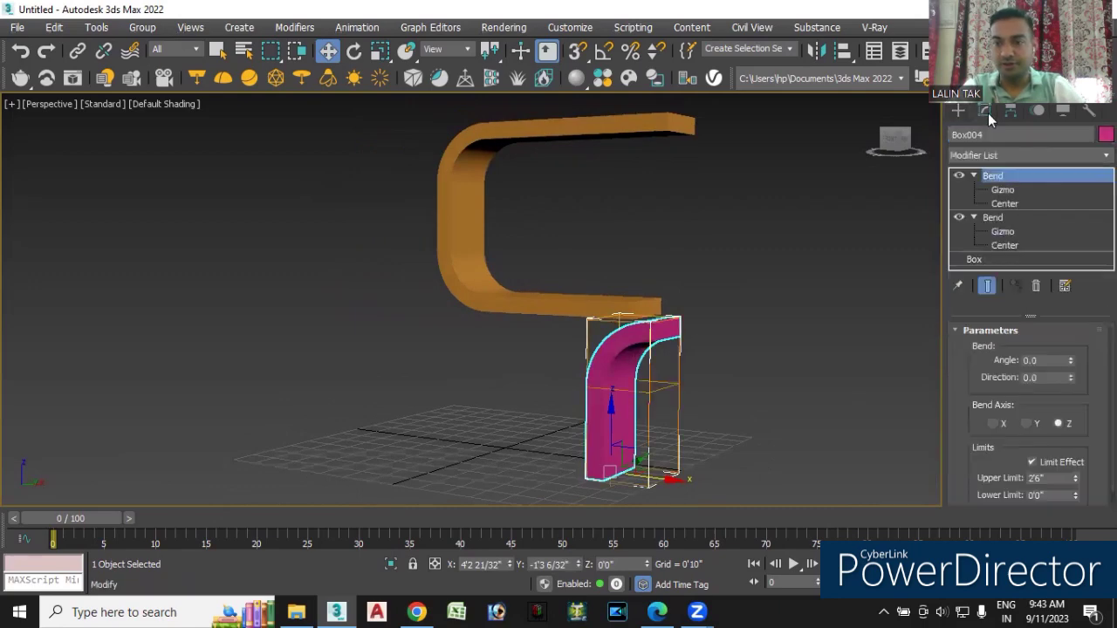
left_click(989, 218)
right_click(989, 218)
left_click(946, 245)
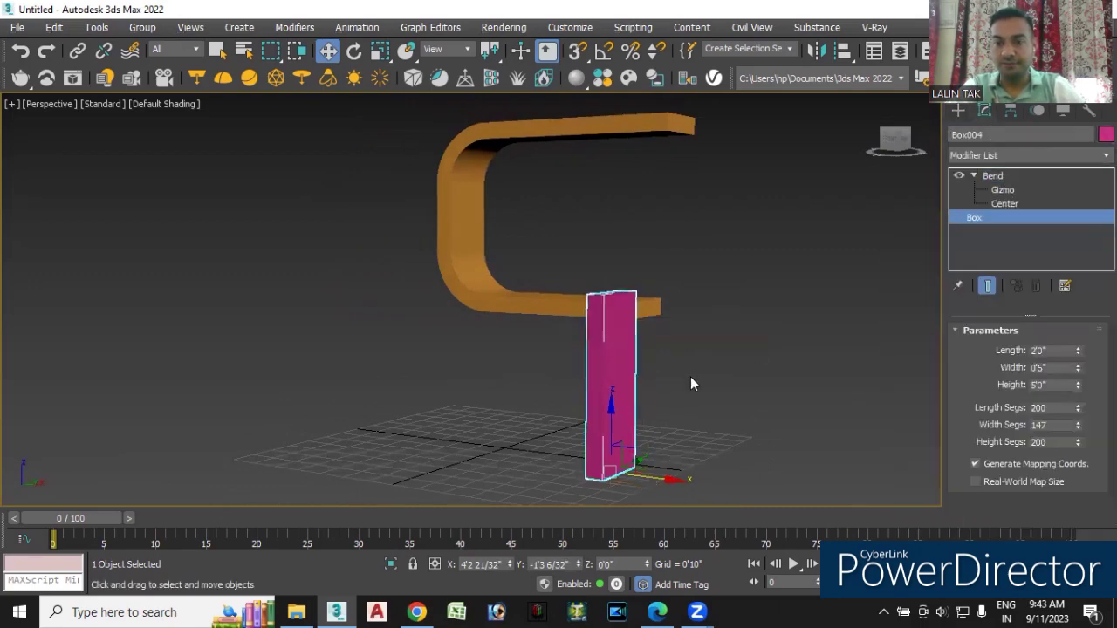
Delete Box004's remaining Bend and apply a new Bend from the Modifier List
left_click(987, 176)
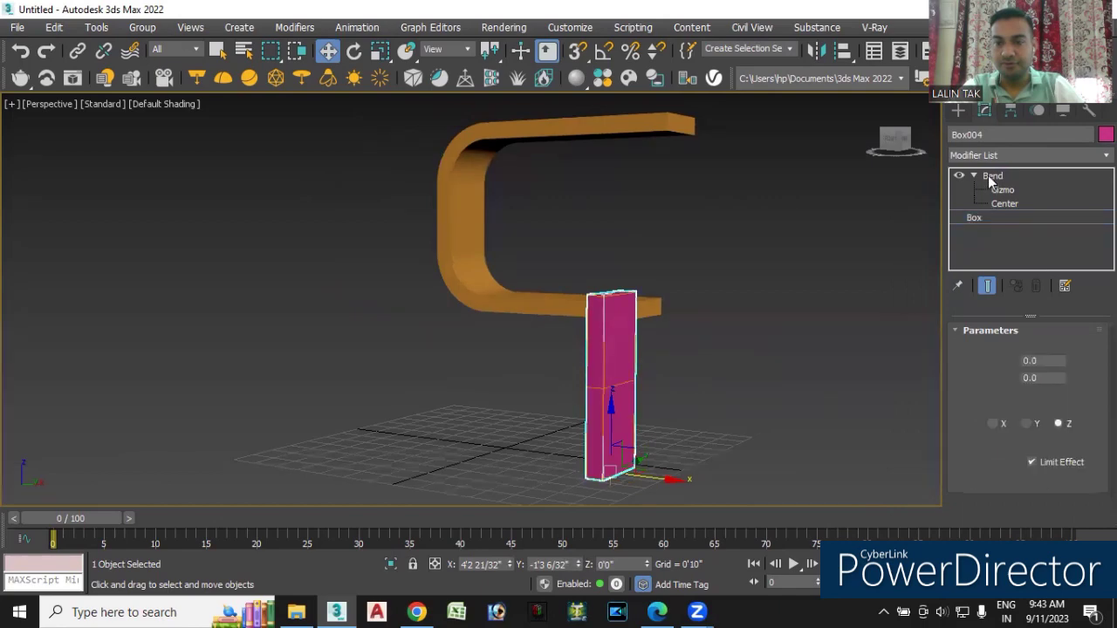
right_click(990, 175)
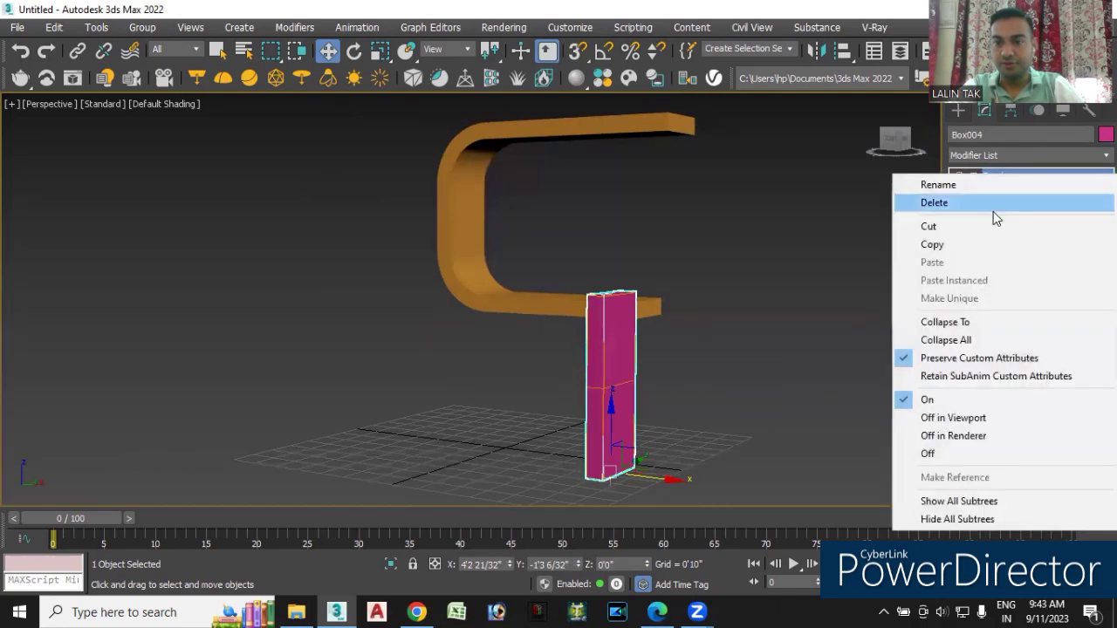
left_click(951, 202)
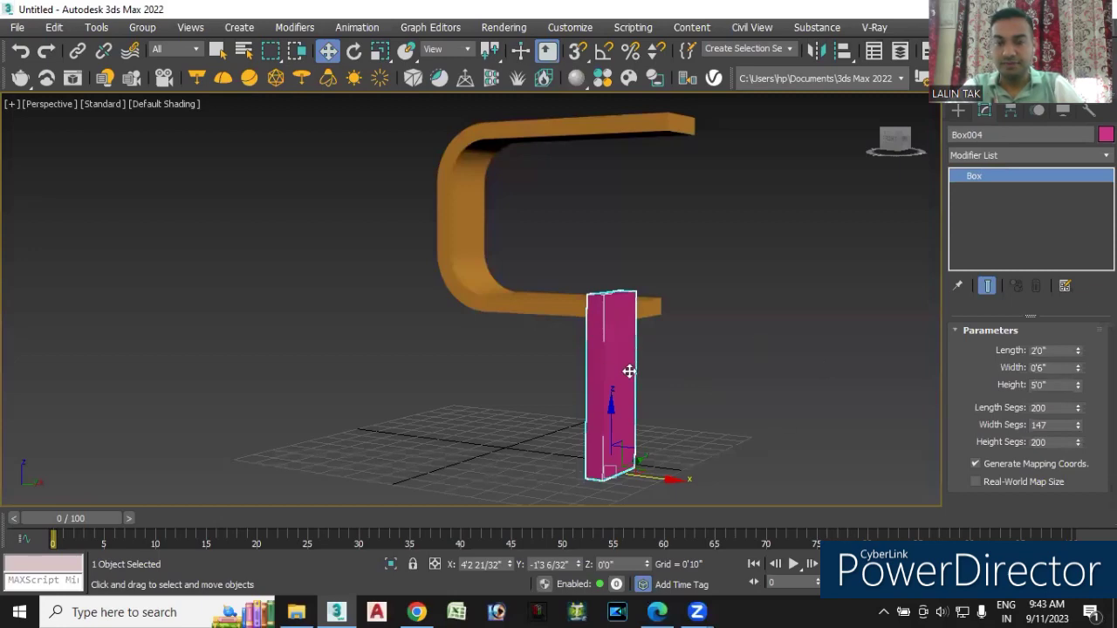
left_click(980, 155)
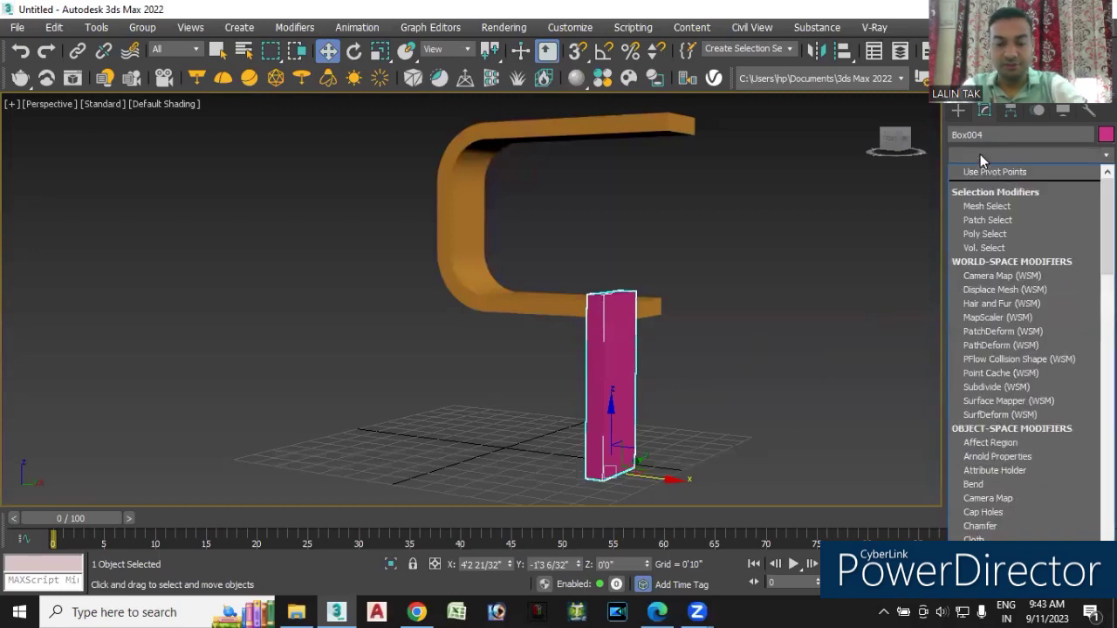
key("b")
left_click(993, 172)
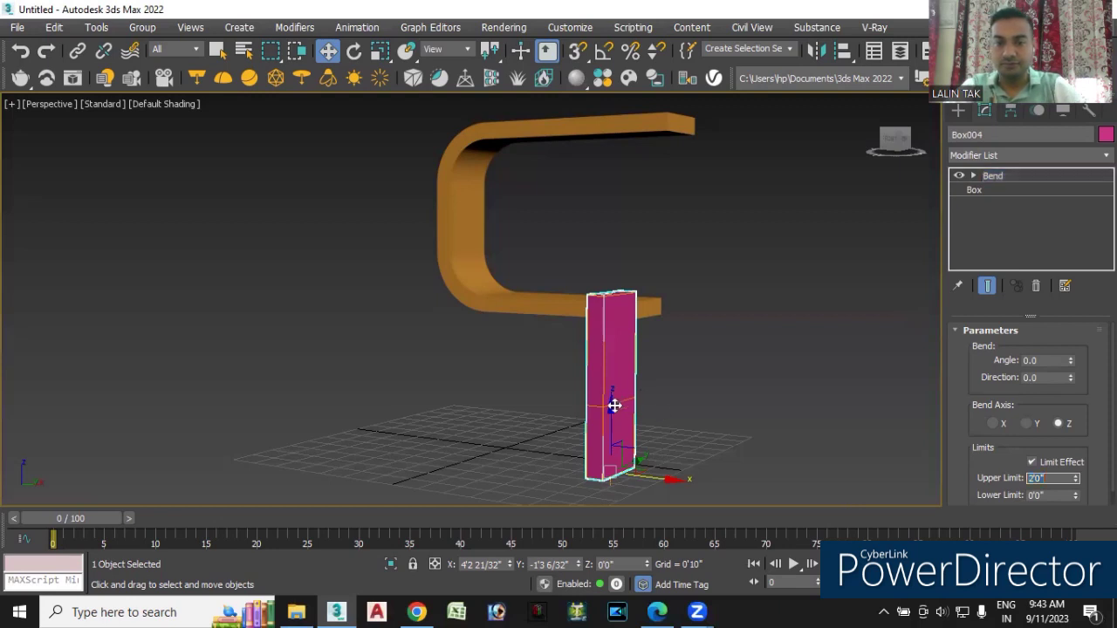
Raise the Bend gizmo up the pink box and set the bend angle to 90°
left_click_drag(617, 404, 611, 343)
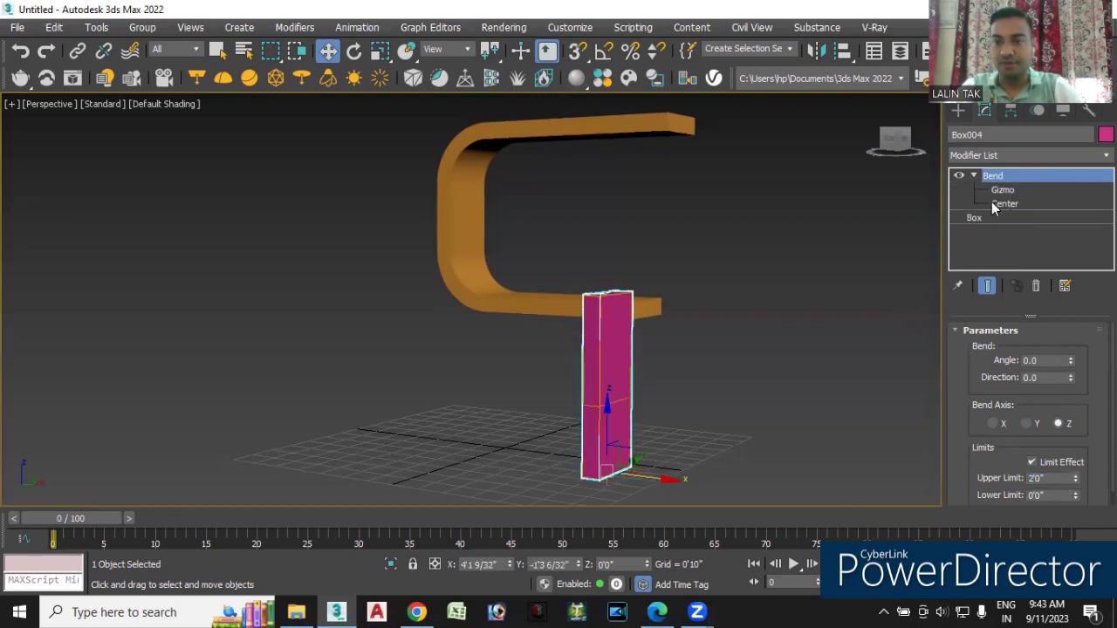
left_click(1002, 190)
left_click_drag(608, 408, 619, 302)
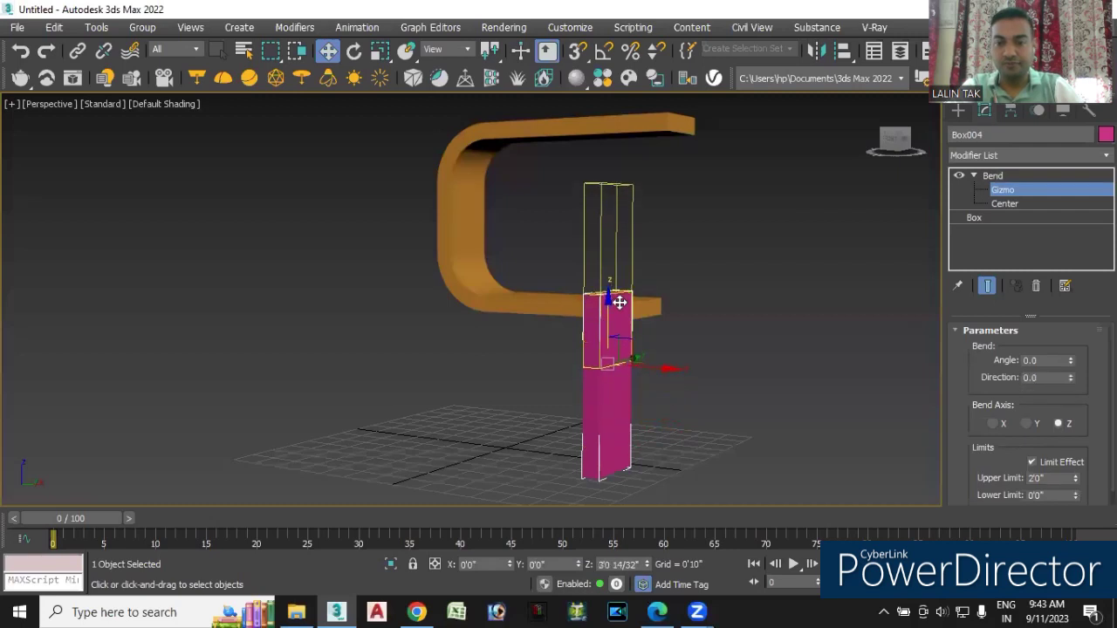
double_click(1042, 360)
type("9")
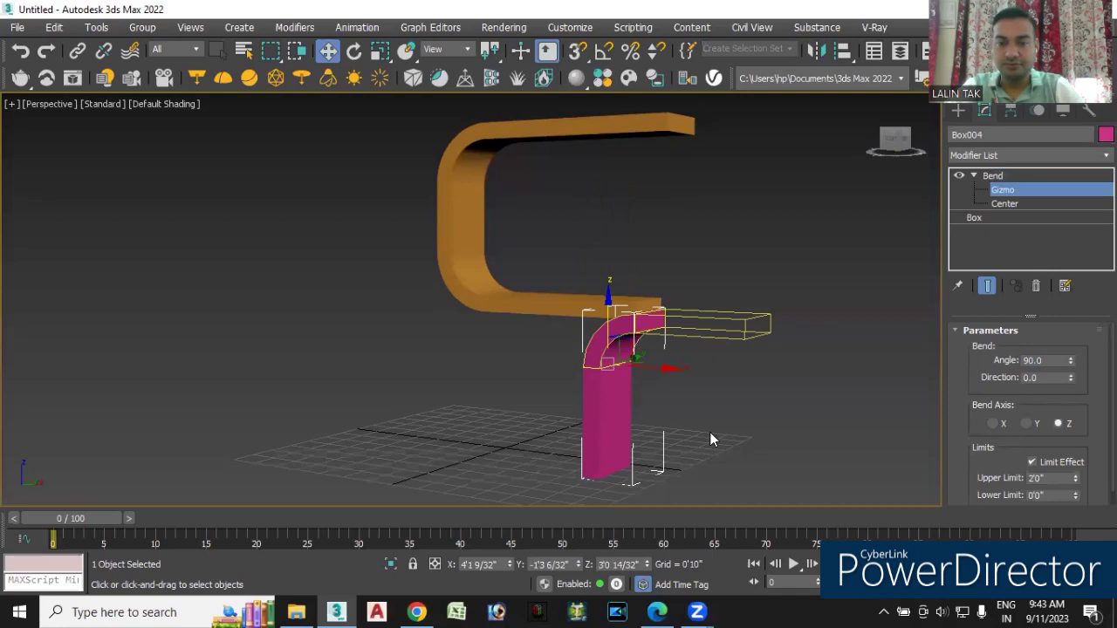
left_click(993, 175)
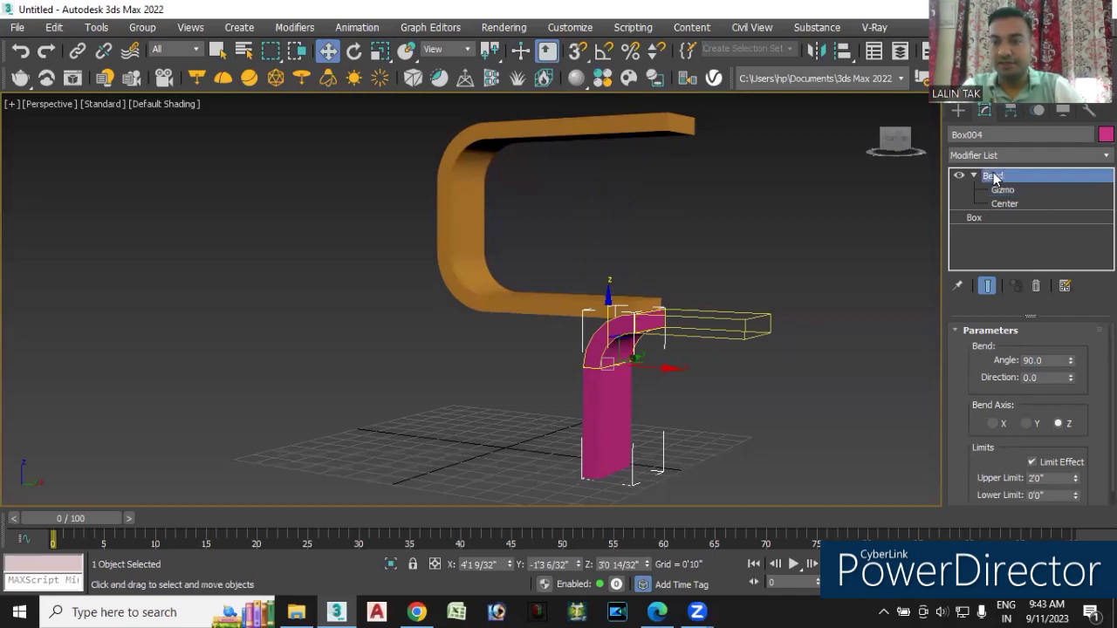
Add a second Bend with Limit Effect on, Upper Limit 2' and Angle 90
left_click(997, 156)
scroll(990, 166, "down", 8)
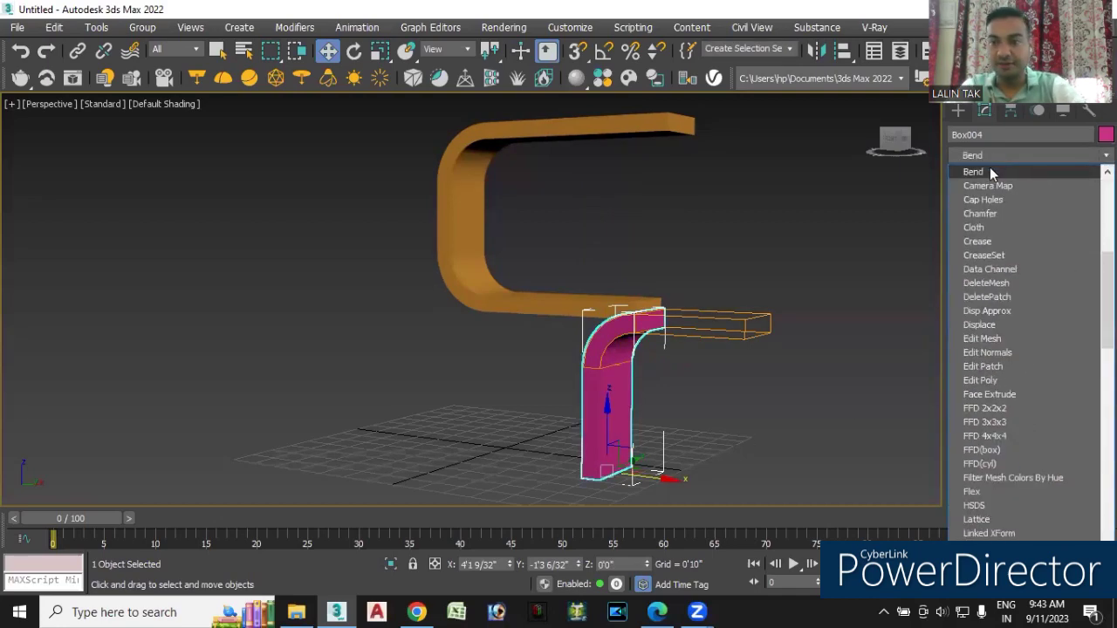
left_click(989, 166)
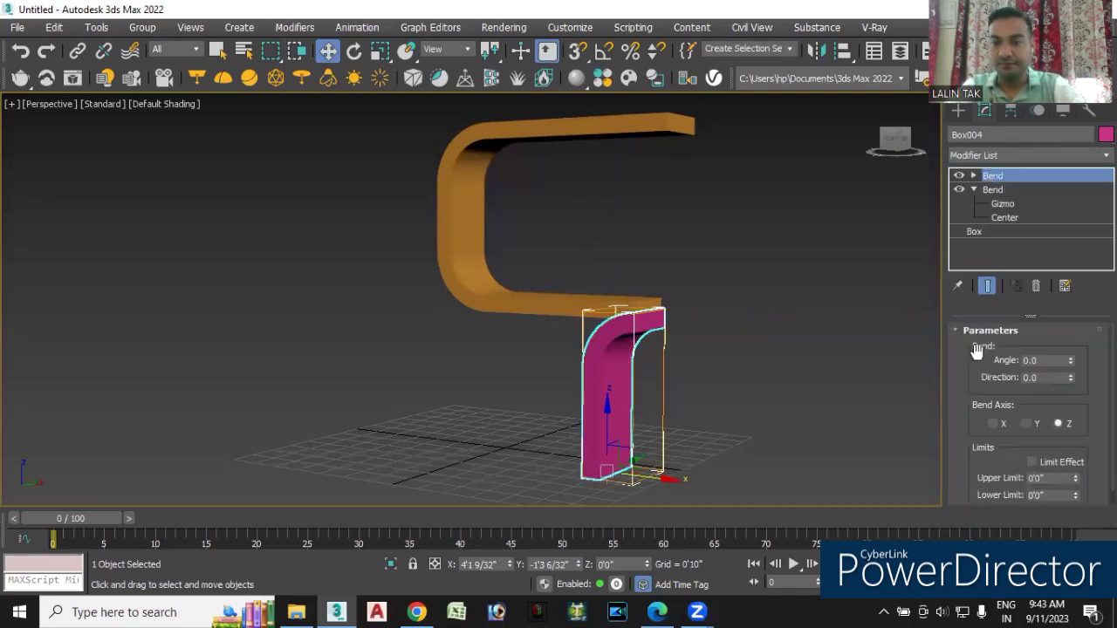
left_click(1032, 461)
double_click(1051, 477)
type("2")
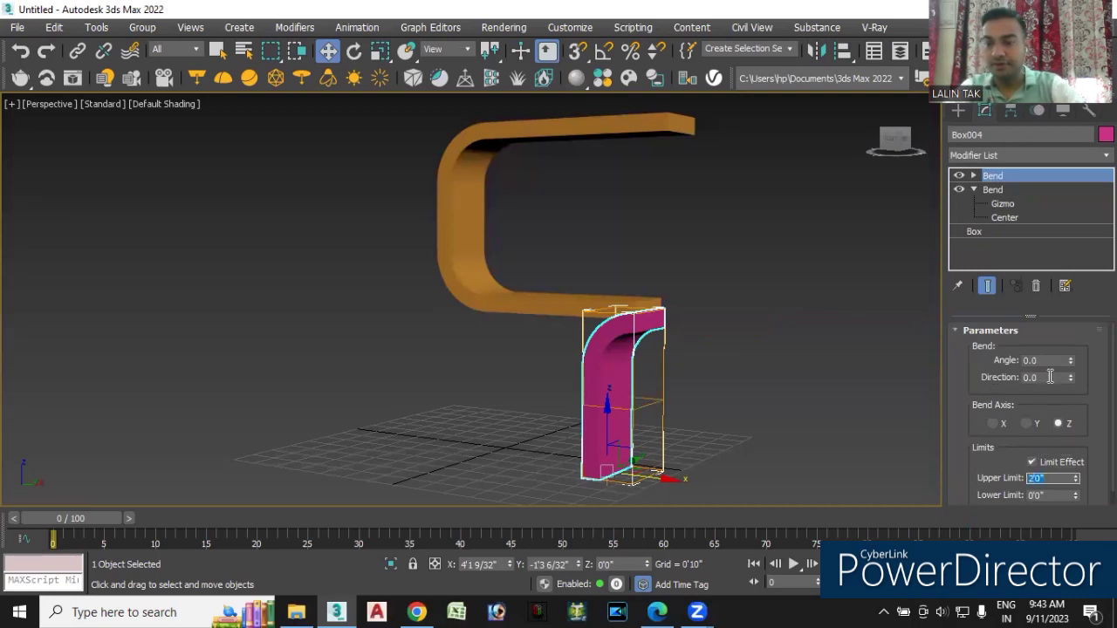
double_click(1043, 360)
type("90")
key("Return")
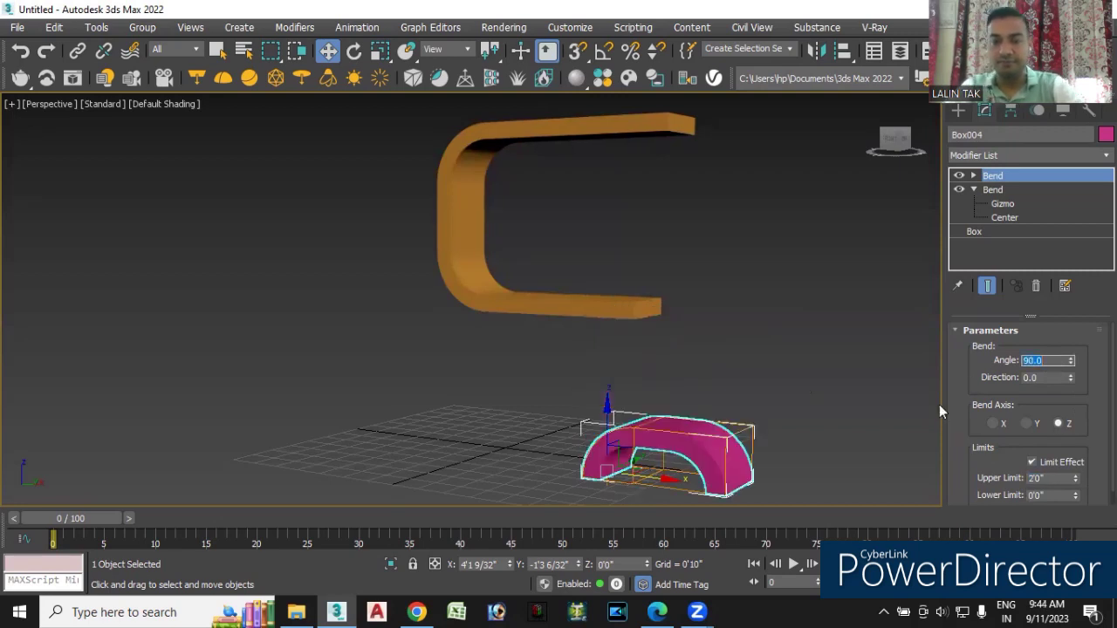
left_click(759, 436)
Rotate the pink bent box 90° about the Y axis
mouse_move(779, 473)
middle_mouse_down("alt")
mouse_move(833, 480)
mouse_move(767, 454)
middle_mouse_up("alt")
left_click(767, 454)
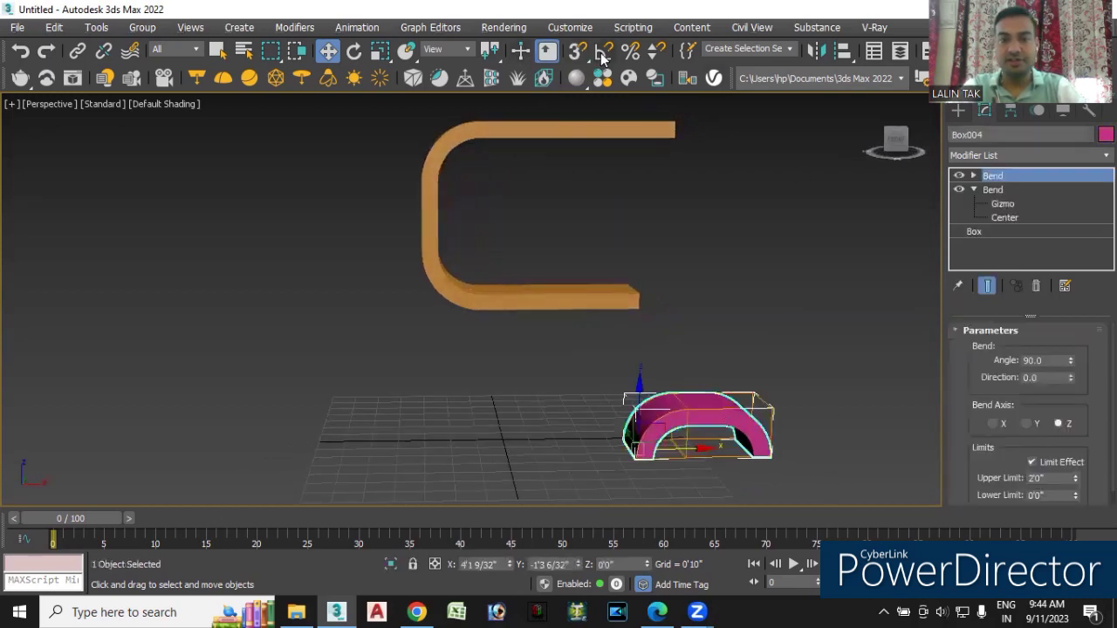
left_click(355, 52)
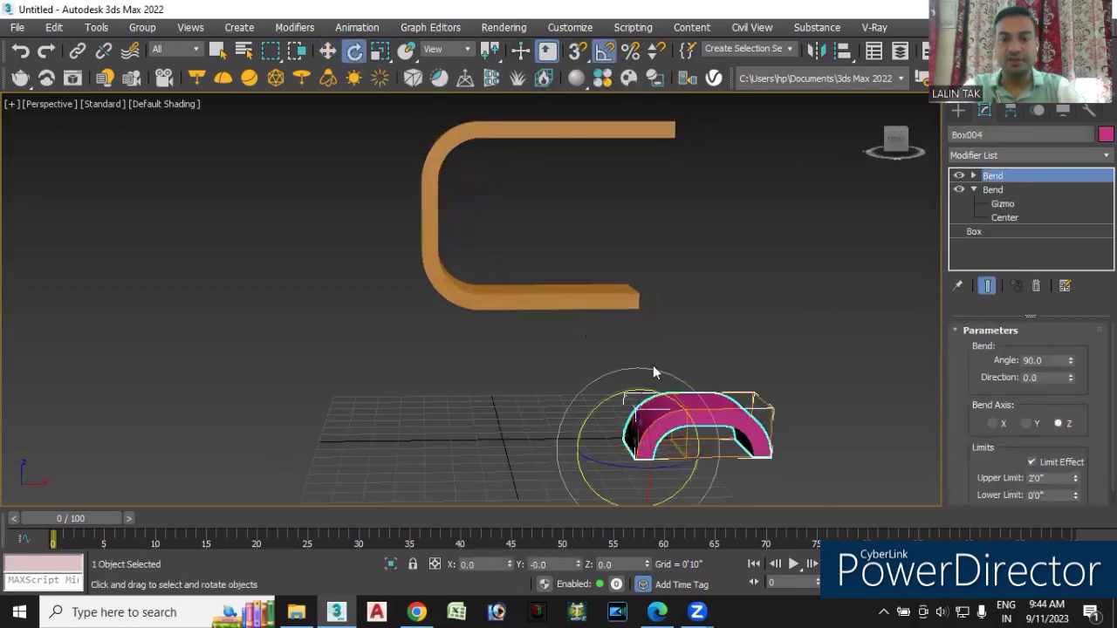
left_click_drag(661, 393, 672, 397)
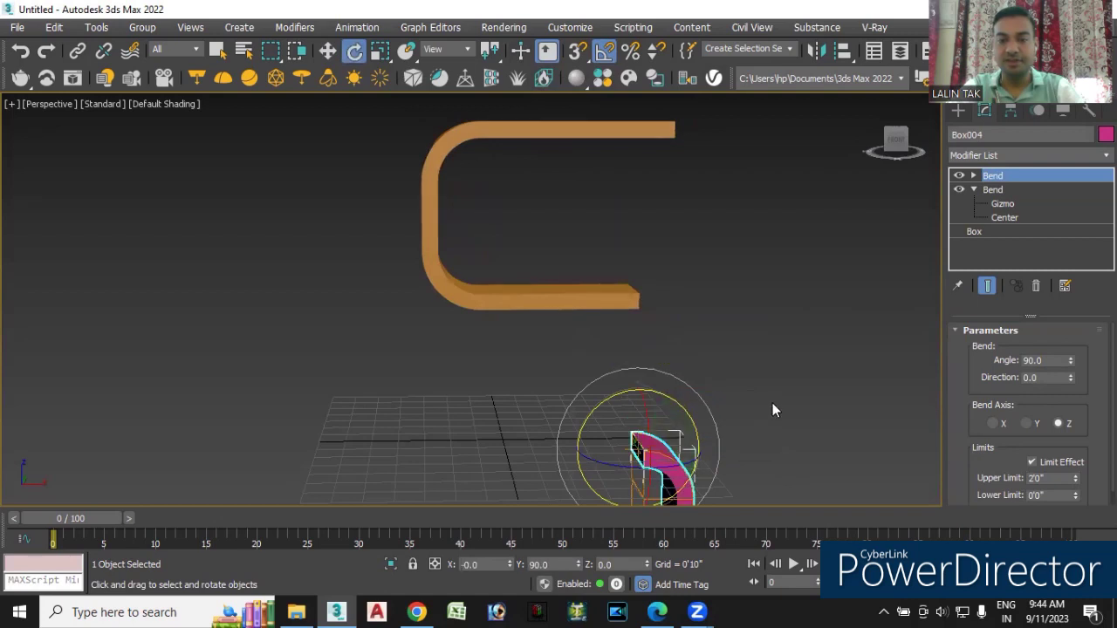
left_click(757, 430)
mouse_move(758, 430)
middle_mouse_down("alt")
mouse_move(738, 412)
mouse_move(698, 416)
middle_mouse_up("alt")
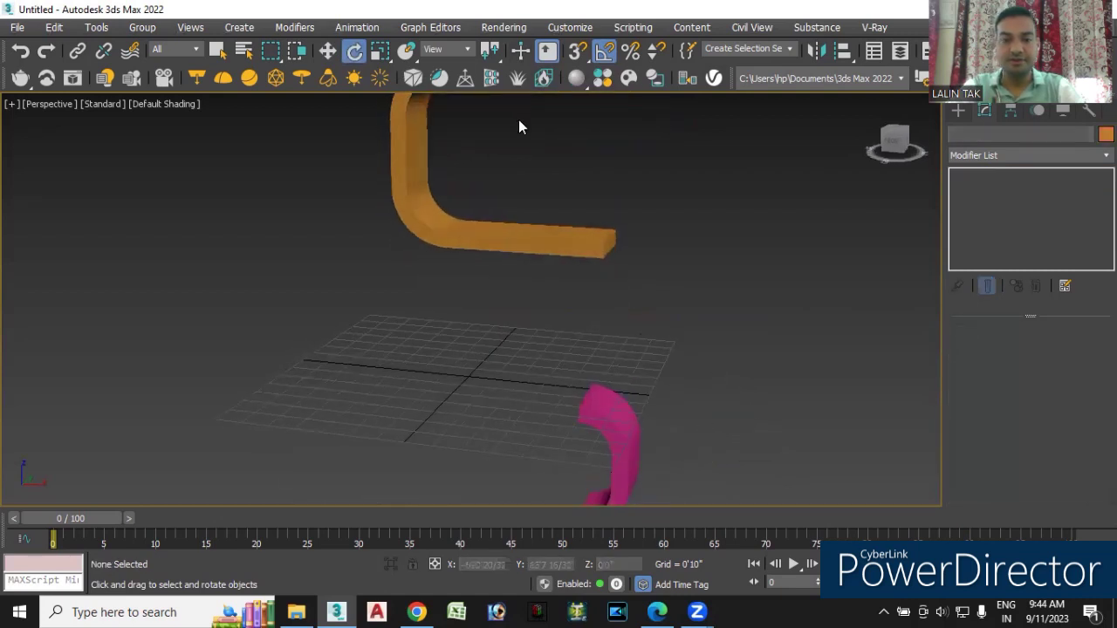
left_click(596, 404)
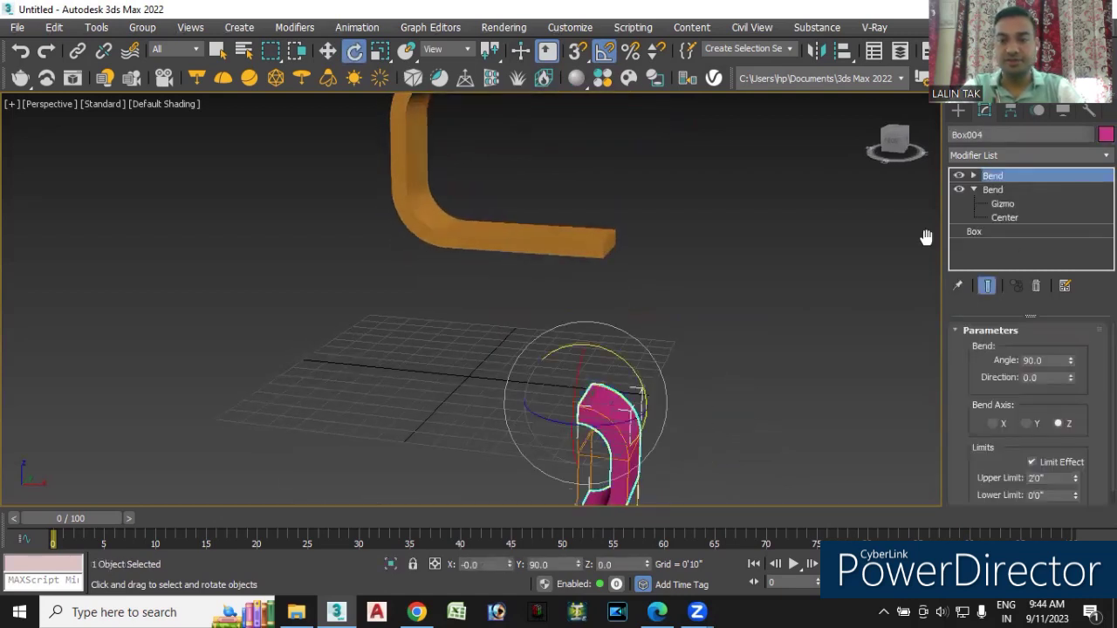
middle_click_drag(926, 237, 926, 282)
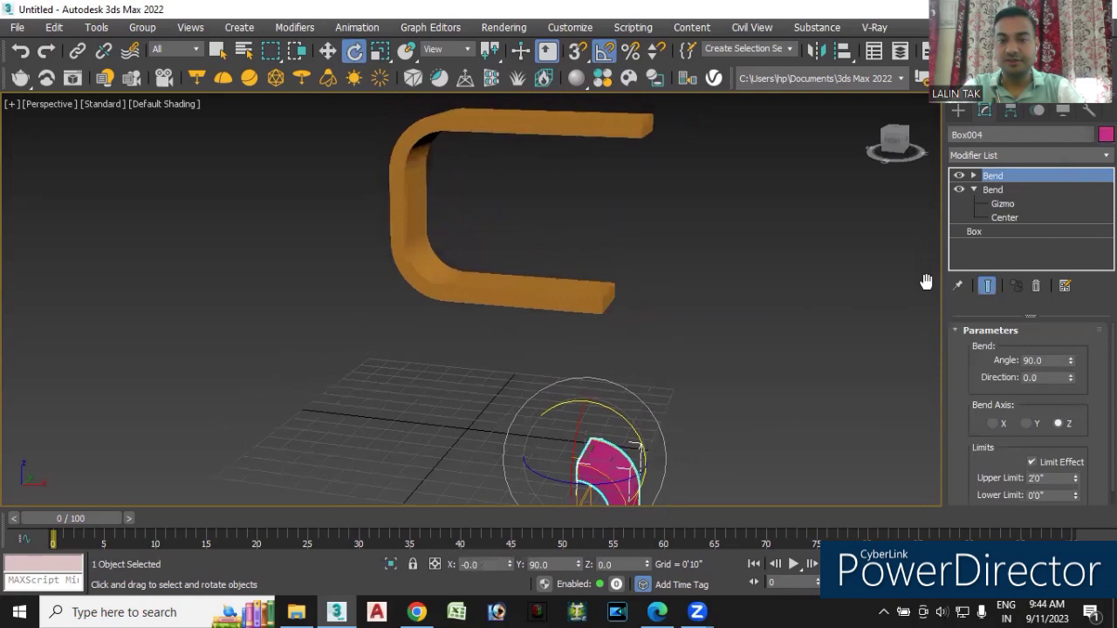
With 3D snap on, move the pink piece so its corner snaps onto the orange box's corner
left_click(329, 51)
middle_click_drag(489, 262, 523, 244, "alt")
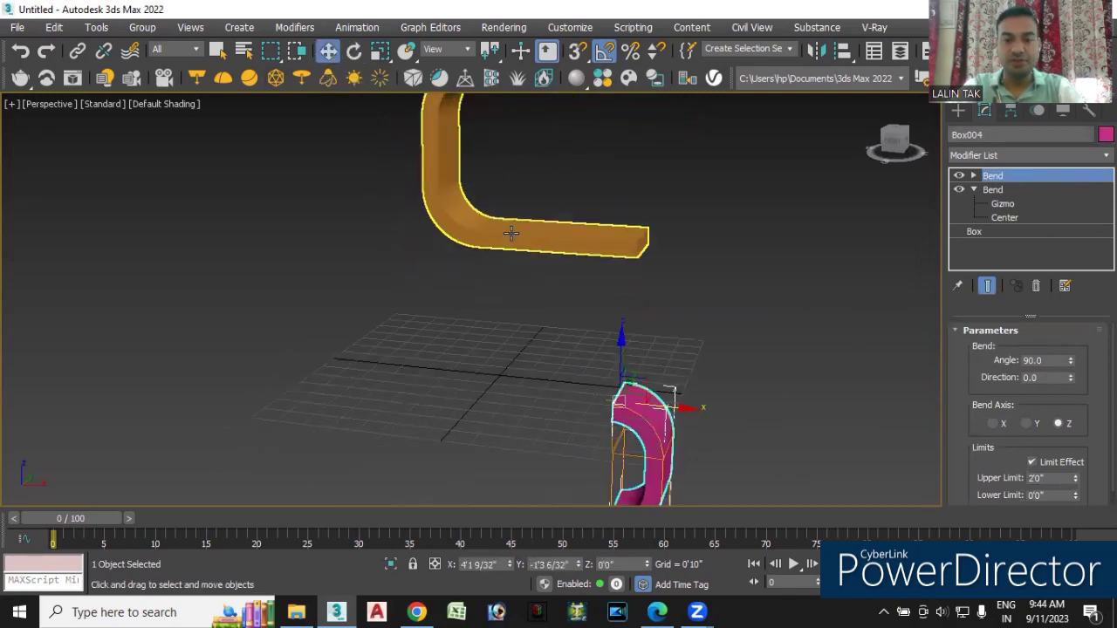
left_click(579, 51)
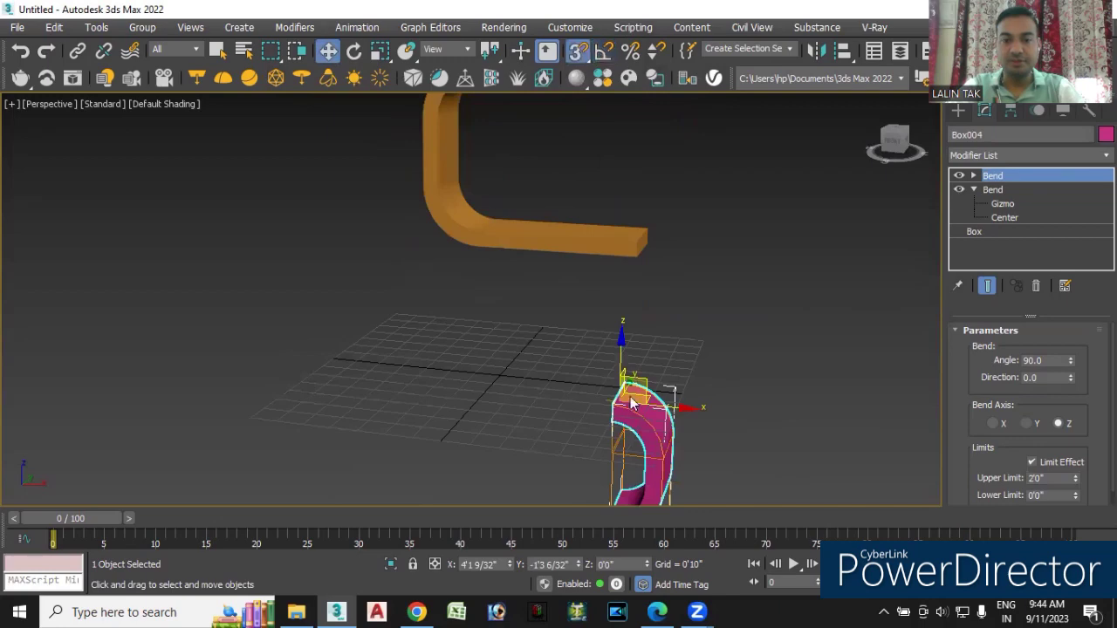
scroll(611, 407, "up", 3)
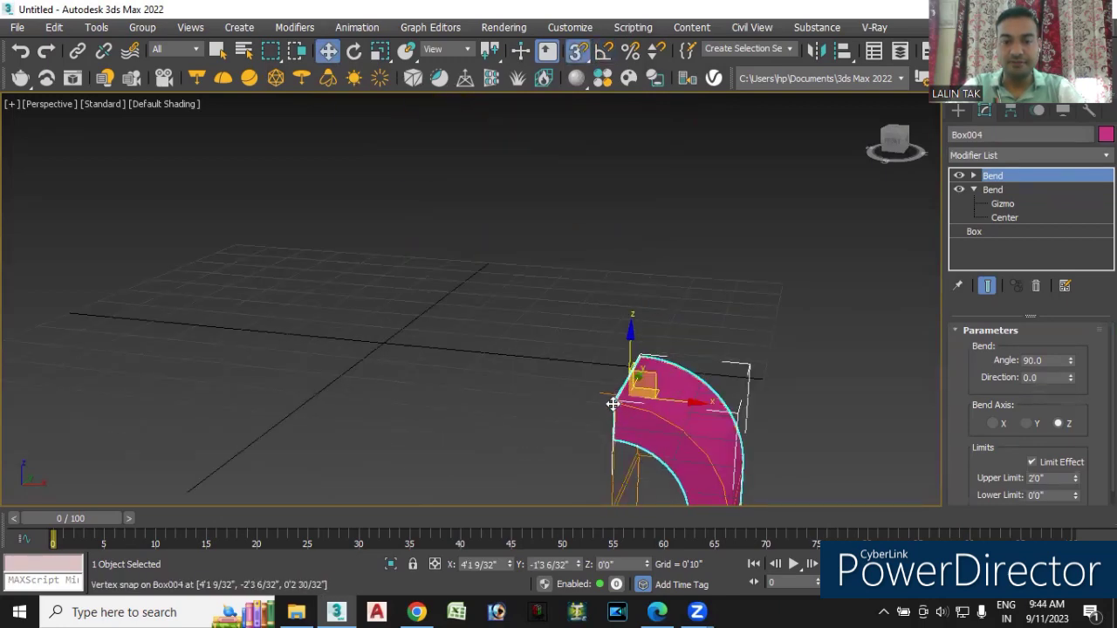
mouse_move(614, 403)
middle_mouse_down()
mouse_move(599, 209)
mouse_move(606, 271)
middle_mouse_up()
scroll(598, 210, "down", 3)
scroll(618, 244, "up", 2)
scroll(637, 257, "up", 2)
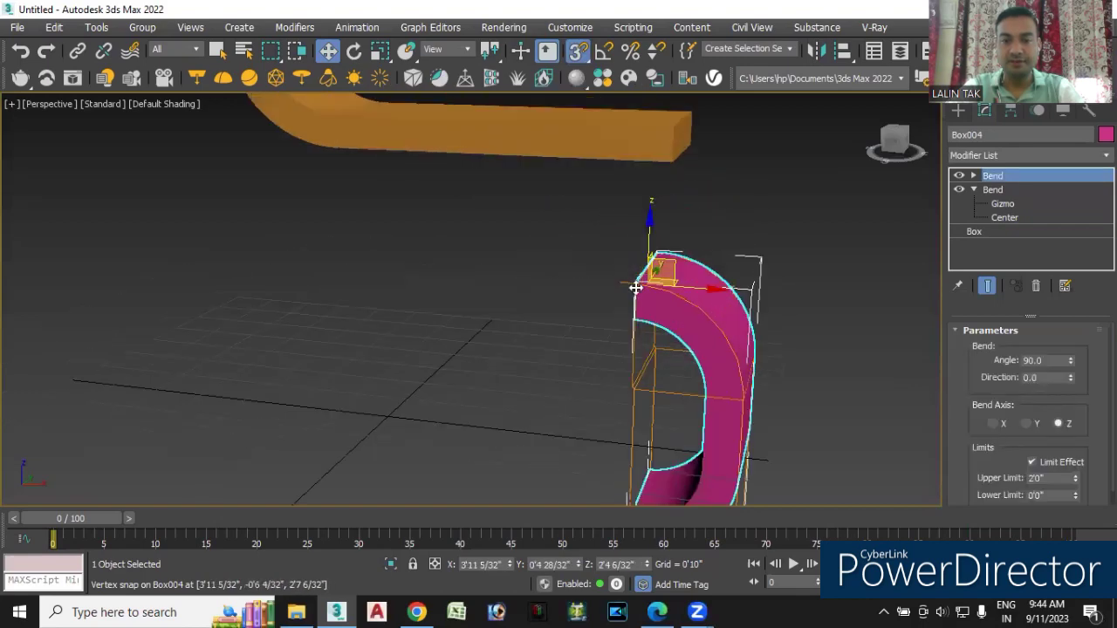
left_click_drag(634, 283, 688, 130)
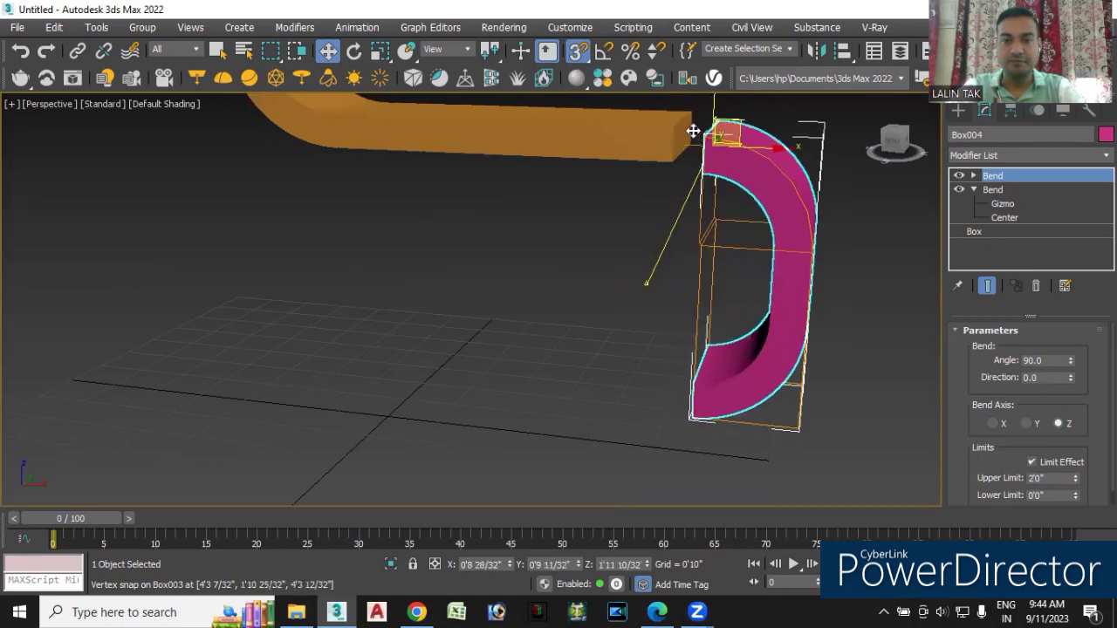
mouse_move(838, 279)
middle_mouse_down("alt")
mouse_move(737, 319)
mouse_move(784, 305)
mouse_move(645, 157)
mouse_move(669, 142)
mouse_move(713, 149)
middle_mouse_up("alt")
scroll(658, 139, "up", 5)
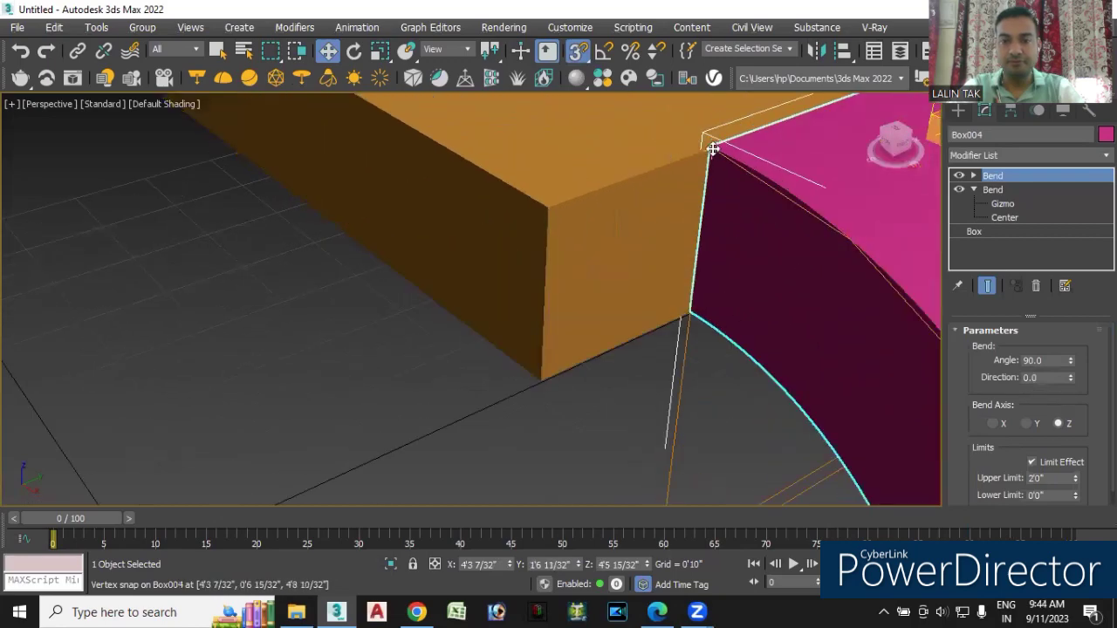
left_click_drag(713, 149, 547, 211)
left_click(385, 351)
scroll(388, 323, "down", 2)
scroll(383, 350, "down", 2)
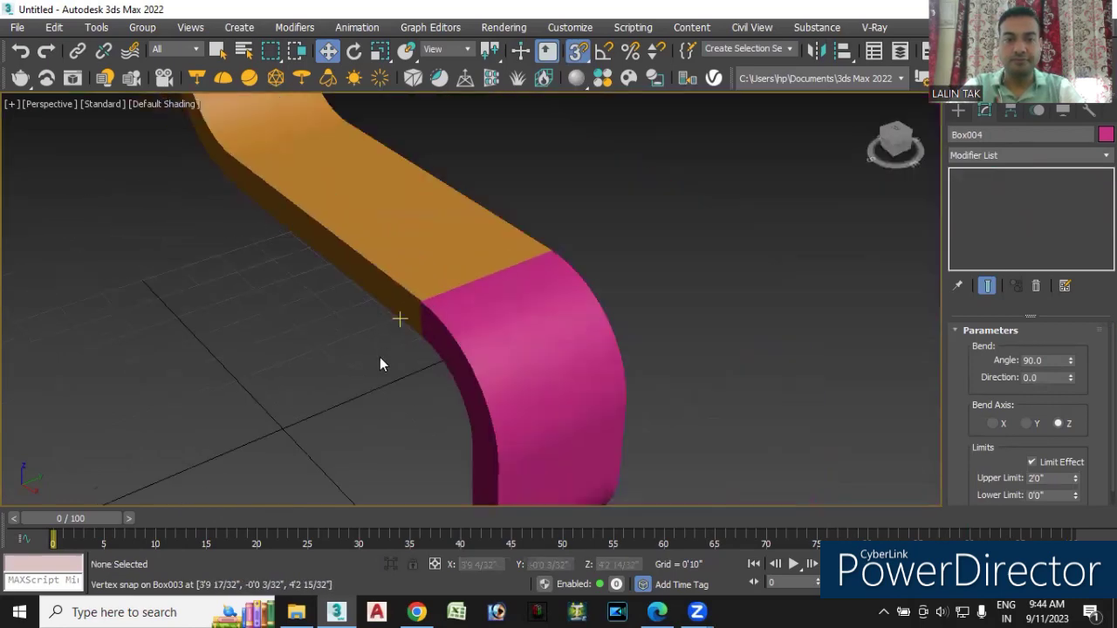
scroll(401, 362, "down", 3)
mouse_move(434, 368)
middle_mouse_down("alt")
mouse_move(583, 337)
mouse_move(561, 400)
mouse_move(576, 395)
mouse_move(602, 412)
middle_mouse_up("alt")
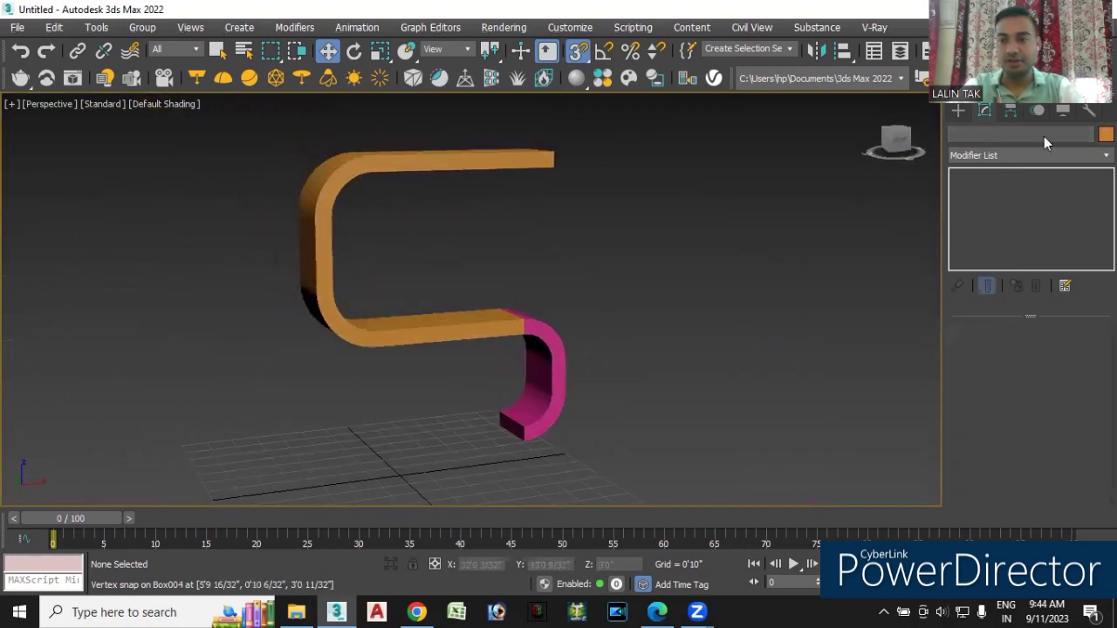
left_click(958, 111)
left_click(989, 219)
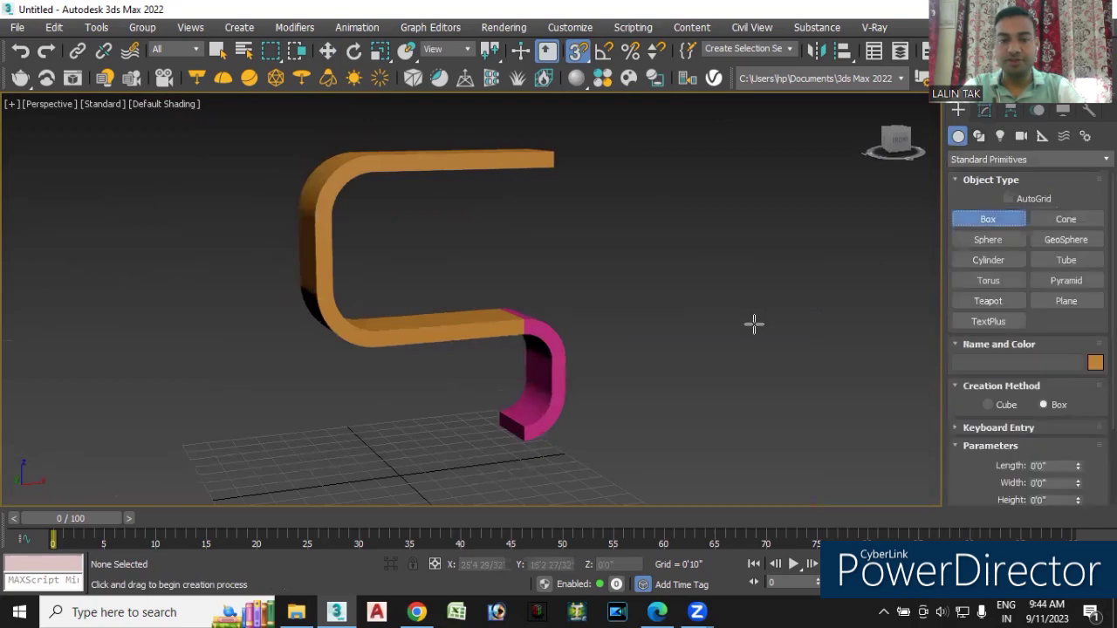
scroll(754, 325, "down", 3)
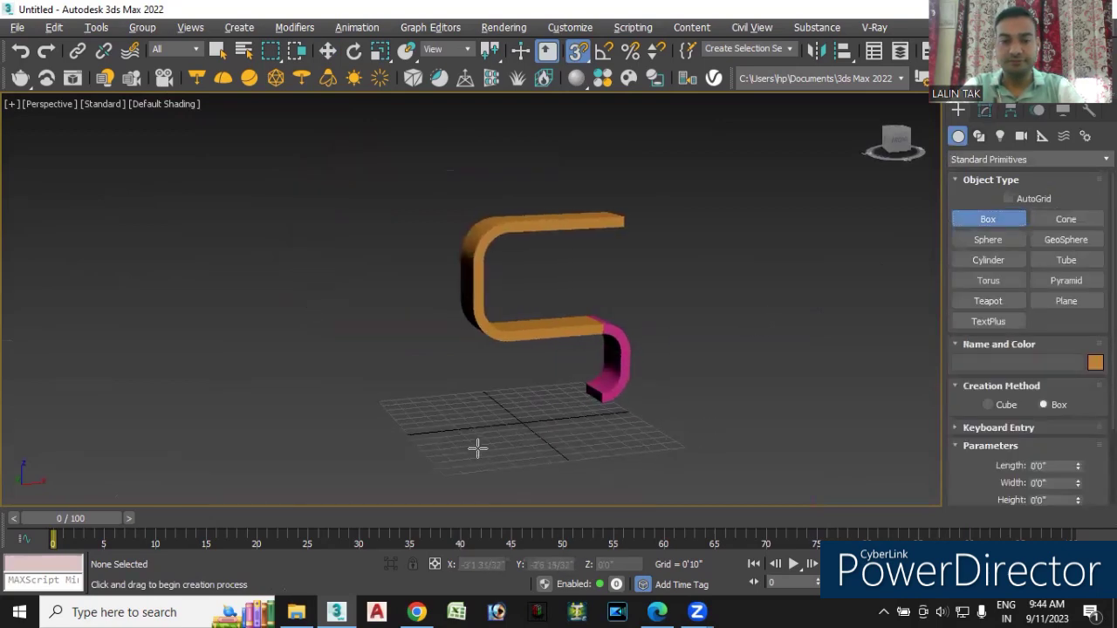
mouse_move(479, 452)
left_mouse_down()
mouse_move(511, 481)
mouse_move(574, 466)
mouse_move(592, 448)
left_mouse_up()
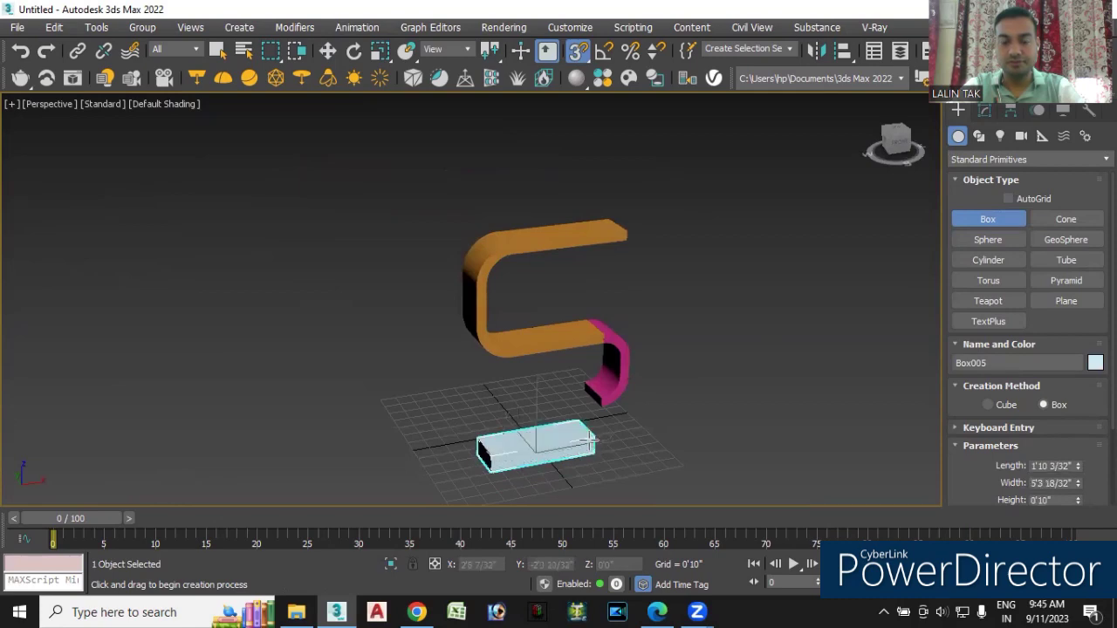
right_click(593, 439)
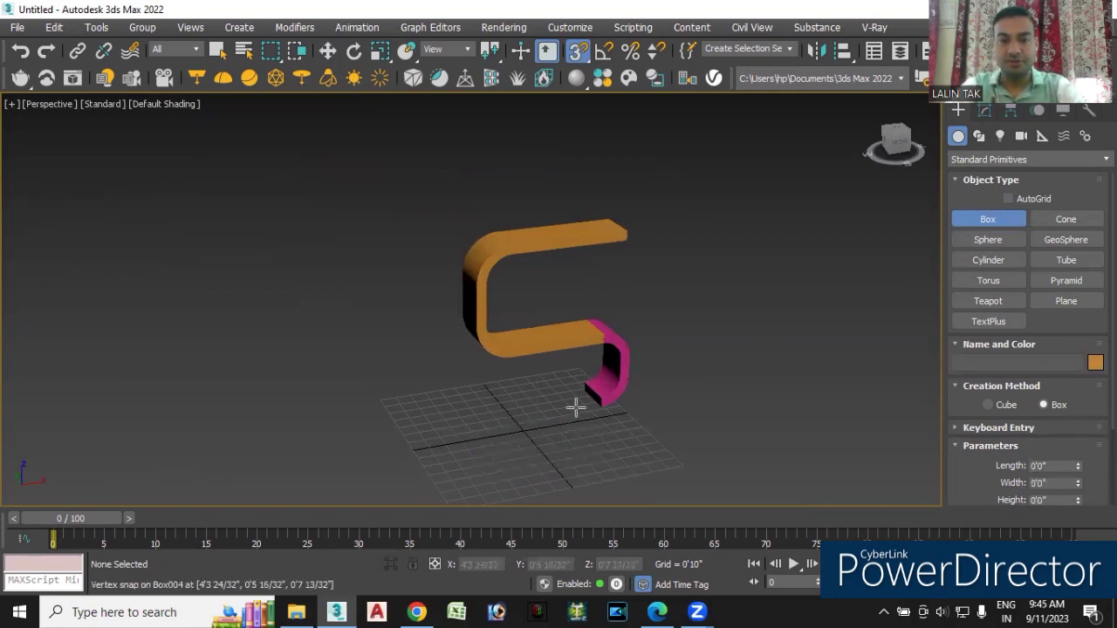
right_click(559, 384)
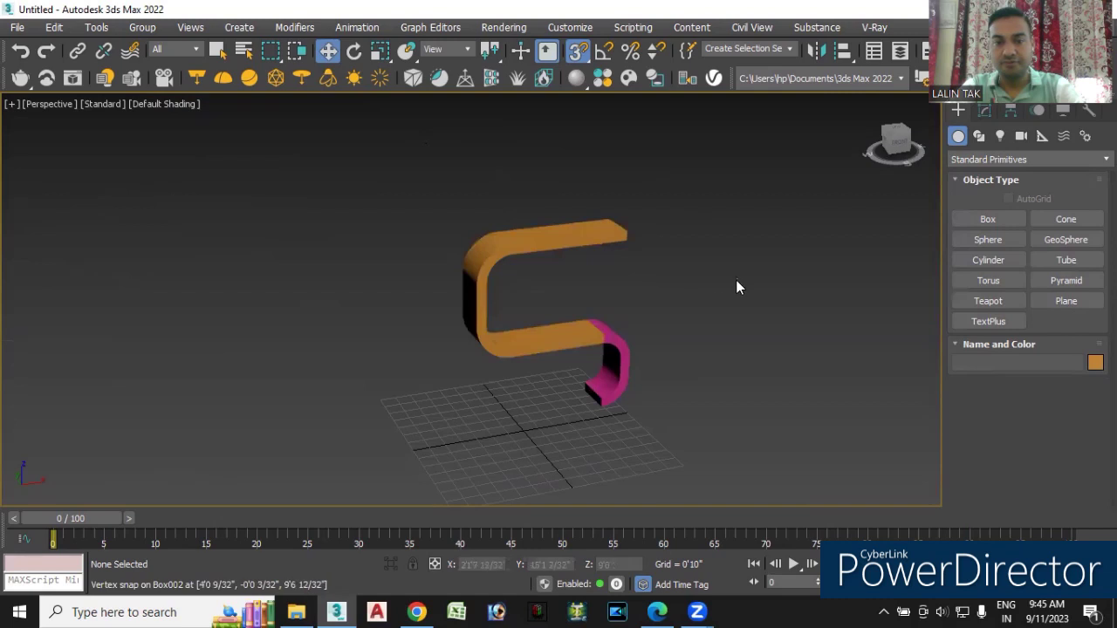
Ungroup the orange C shape into its separate boxes
left_click(558, 248)
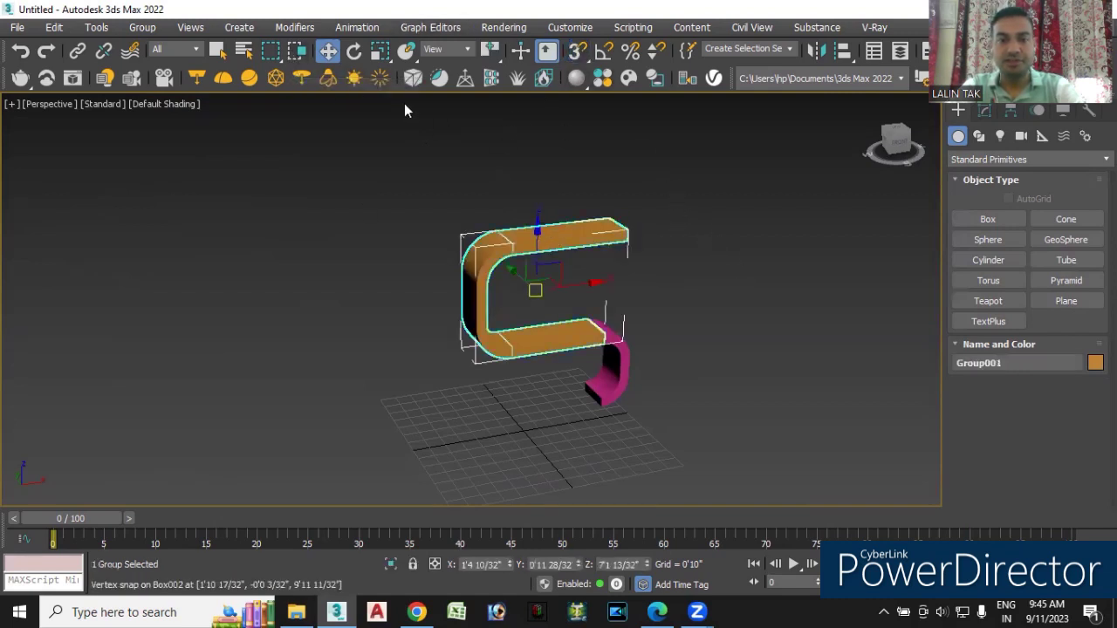
left_click(142, 27)
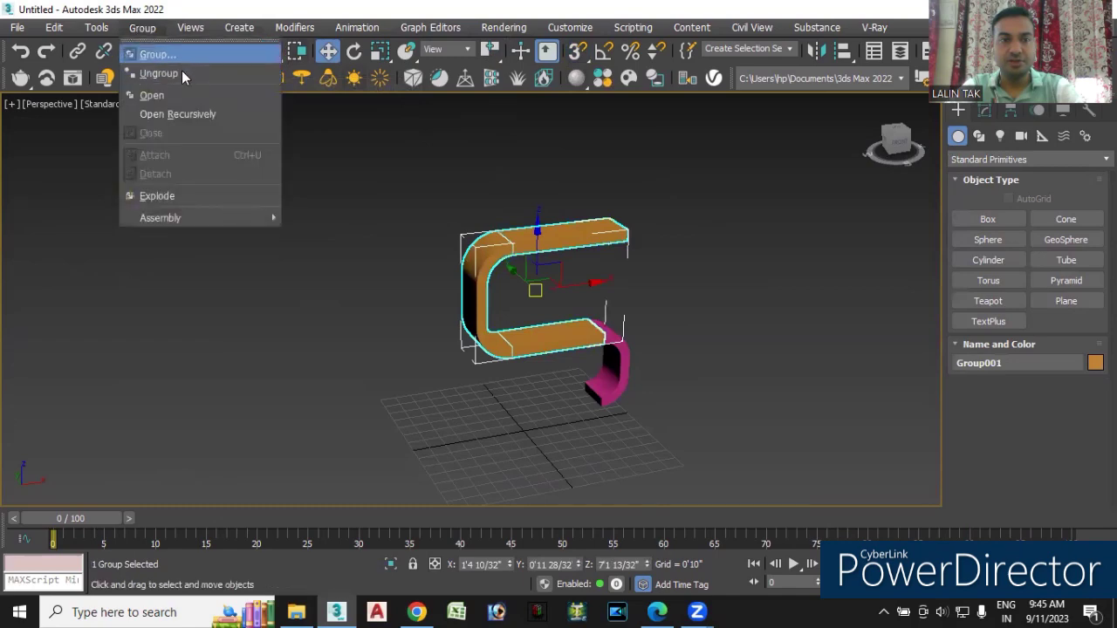
key("Escape")
left_click(645, 253)
Shift-copy the top board down to the floor and slide the copy left
left_click(564, 239)
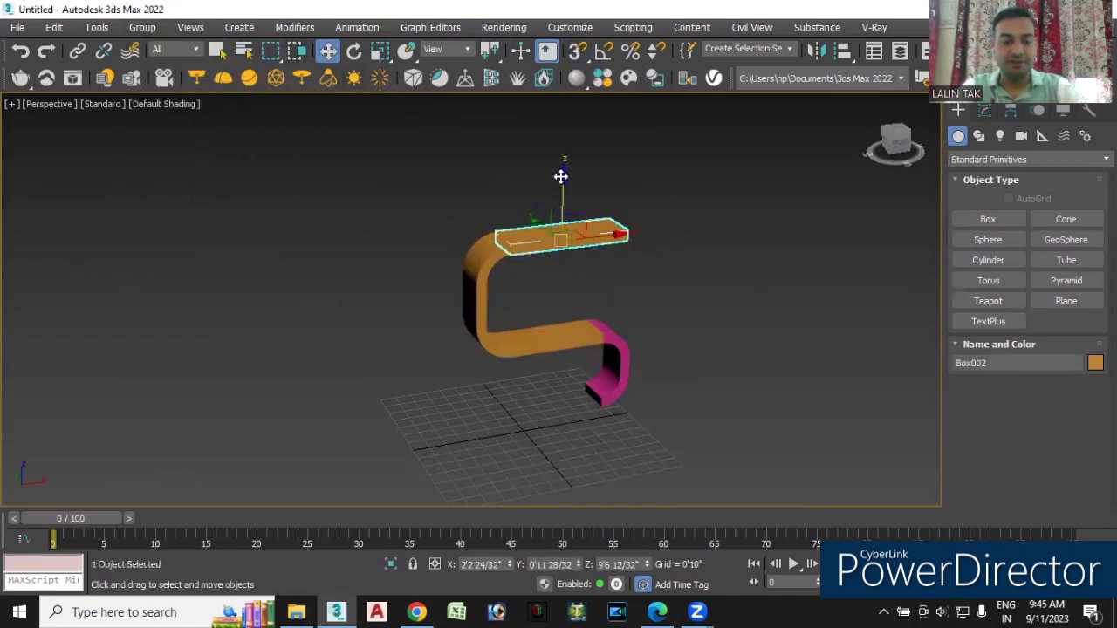
left_click_drag(560, 176, 594, 402, "shift")
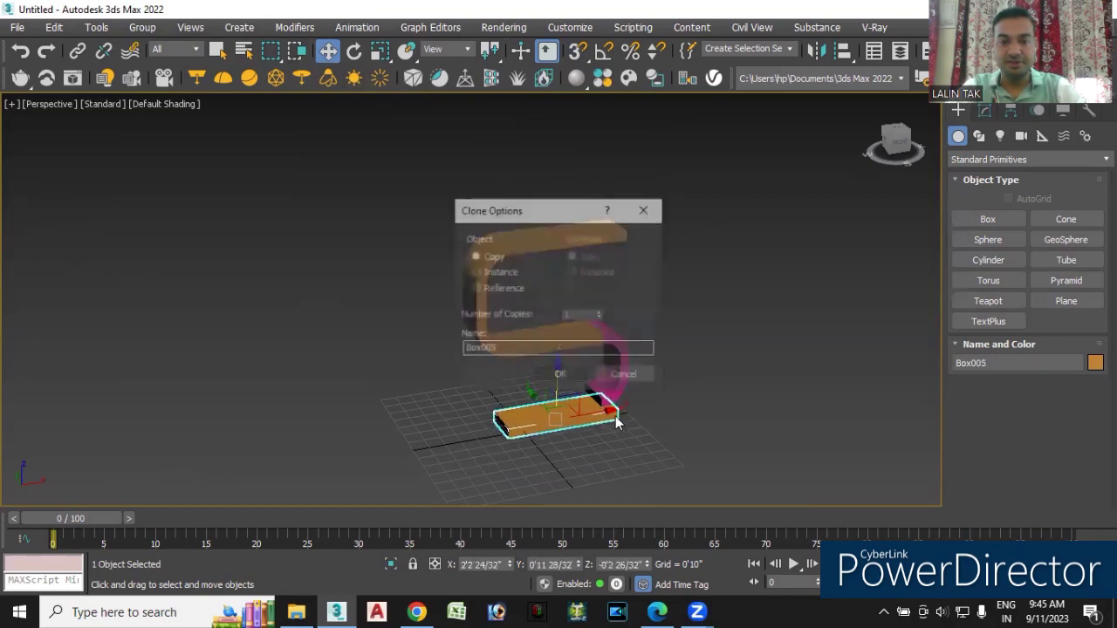
left_click(559, 375)
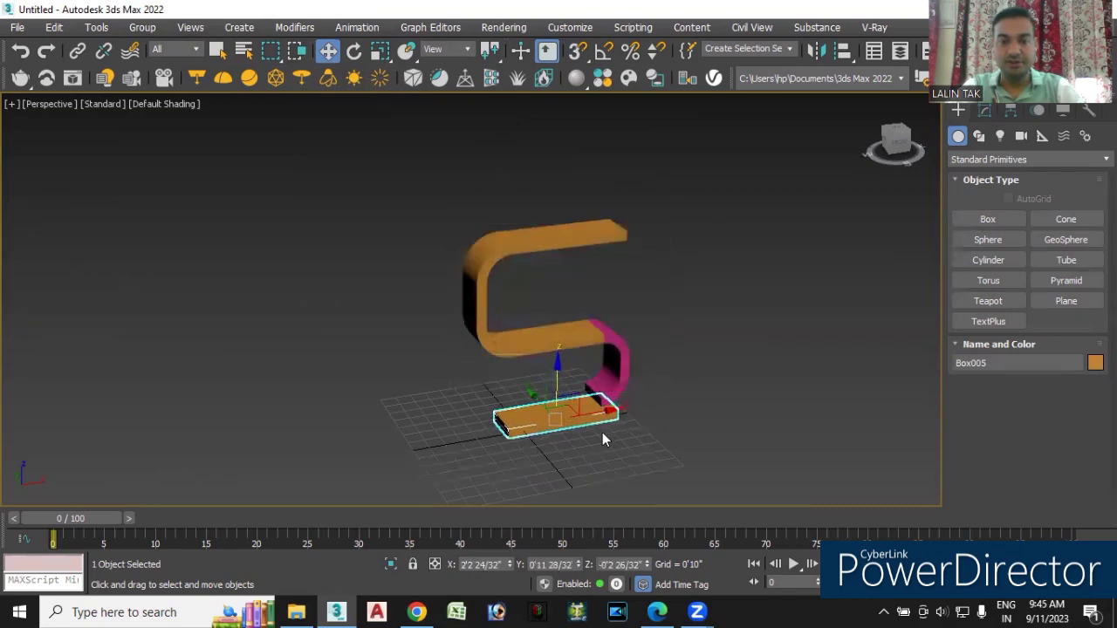
scroll(602, 406, "up", 2)
scroll(593, 410, "up", 4)
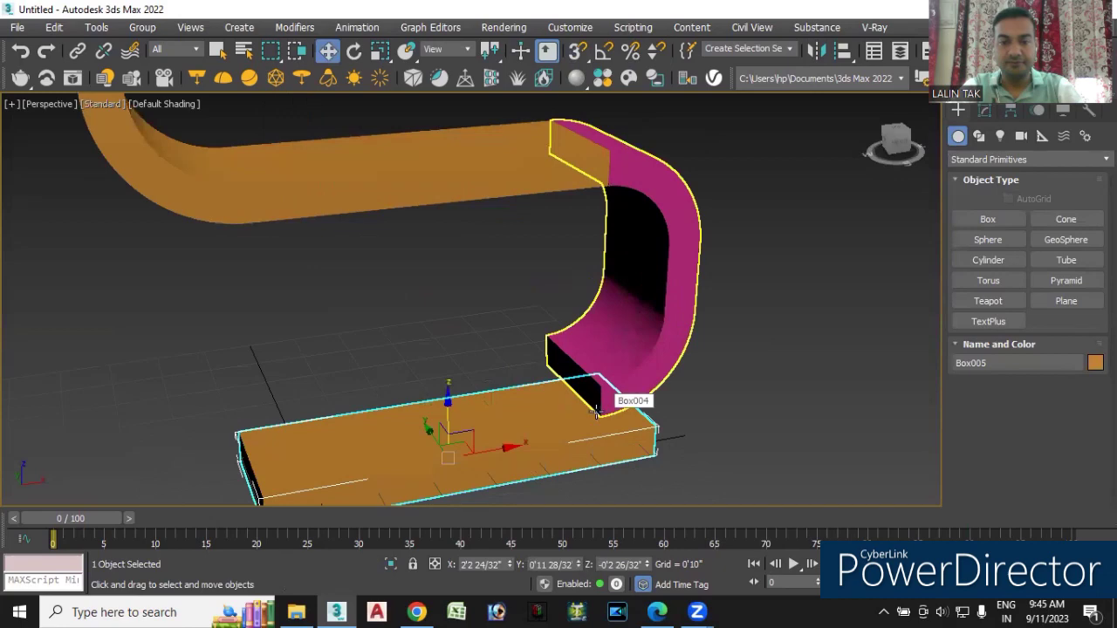
left_click_drag(490, 455, 430, 454)
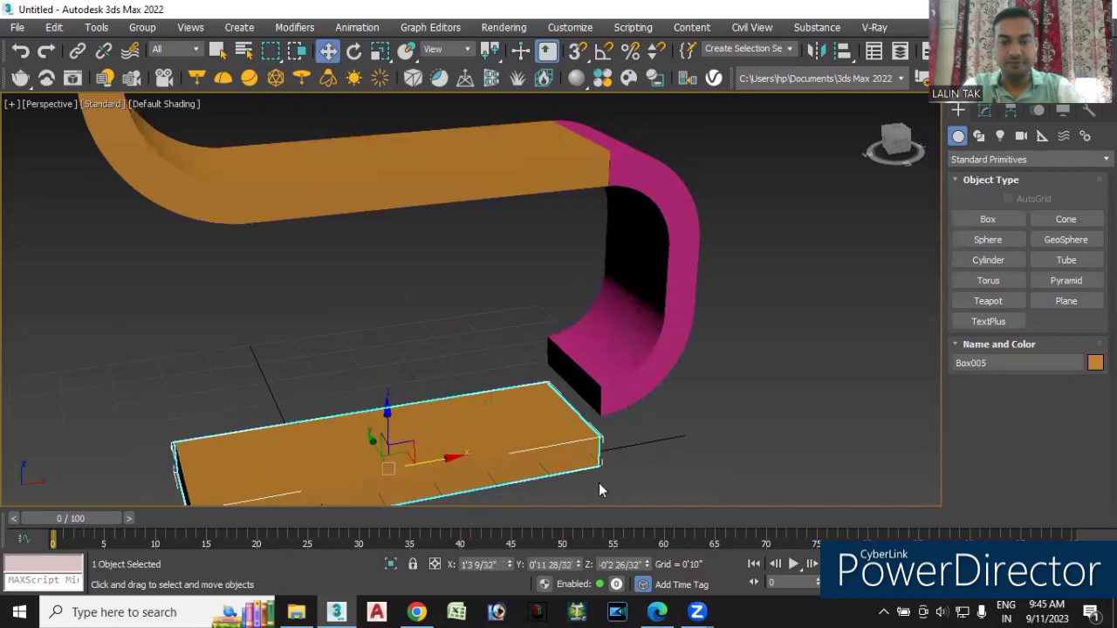
scroll(636, 449, "up", 2)
scroll(637, 448, "up", 2)
Turn on vertex snap and snap the floor board's corner to the bend's lower end
left_click(576, 50)
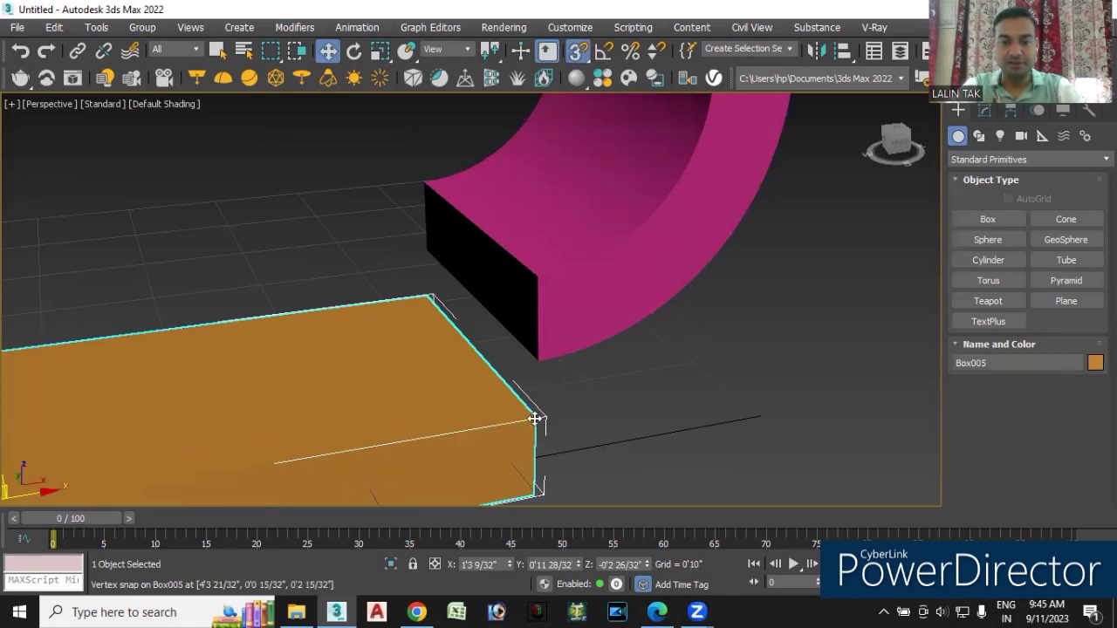
mouse_move(534, 419)
left_mouse_down()
mouse_move(546, 392)
mouse_move(534, 276)
mouse_move(545, 275)
mouse_move(528, 274)
mouse_move(539, 279)
mouse_move(527, 337)
left_mouse_up()
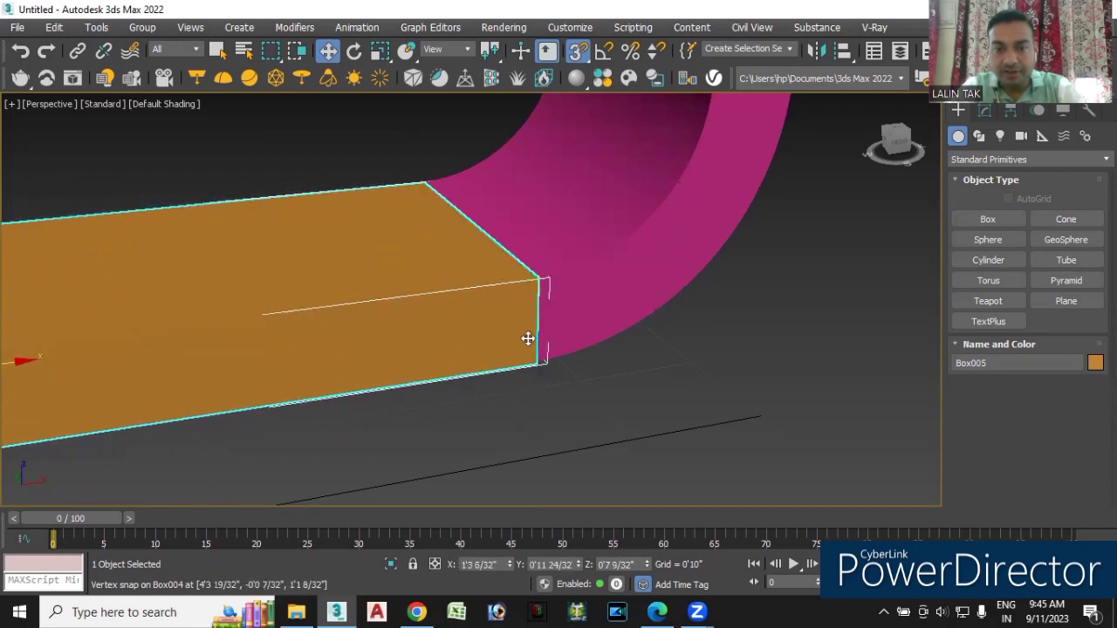
left_click(612, 385)
scroll(602, 378, "down", 2)
mouse_move(602, 384)
middle_mouse_down("alt")
mouse_move(596, 422)
mouse_move(564, 407)
mouse_move(471, 283)
middle_mouse_up("alt")
scroll(440, 327, "up", 3)
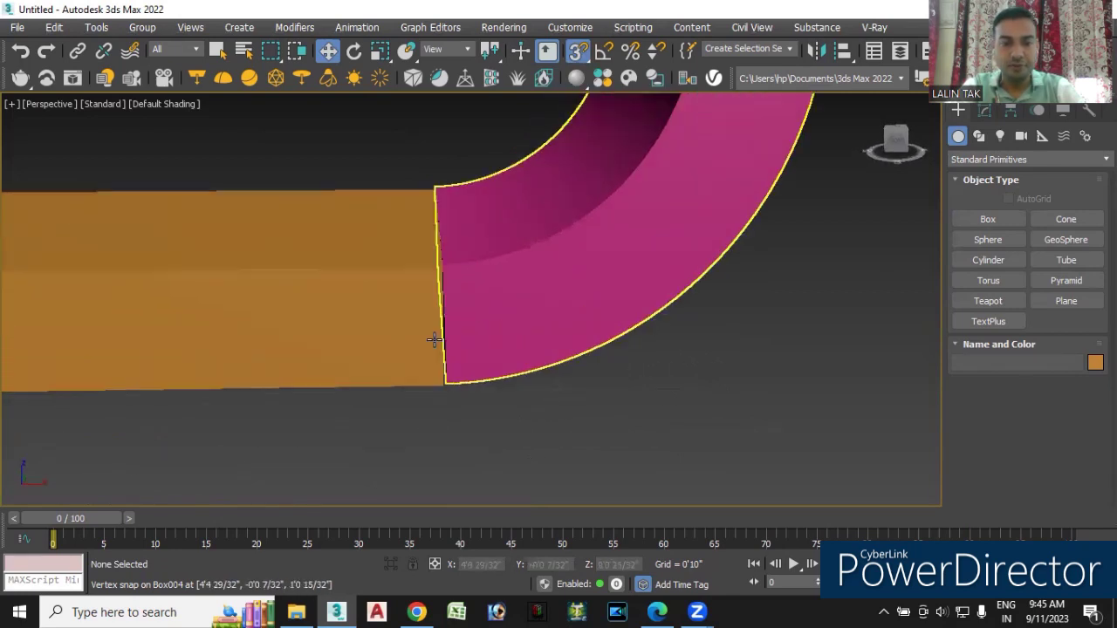
scroll(435, 339, "up", 2)
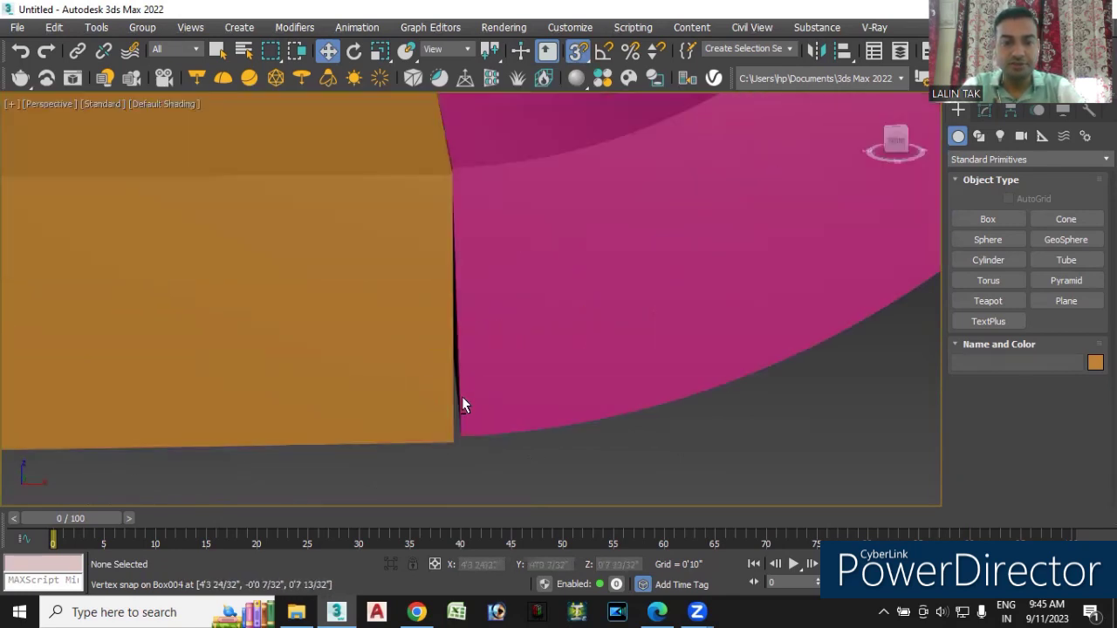
middle_click_drag(462, 410, 456, 392, "alt")
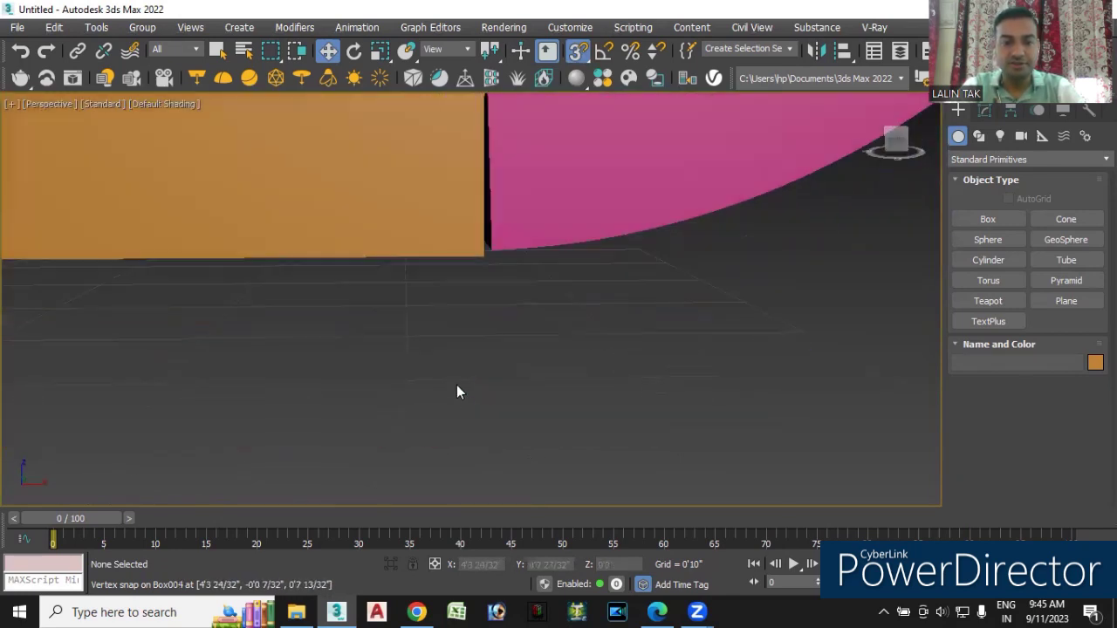
Re-snap the board's corner precisely to the pink piece's bottom and orbit out to check
left_click(439, 232)
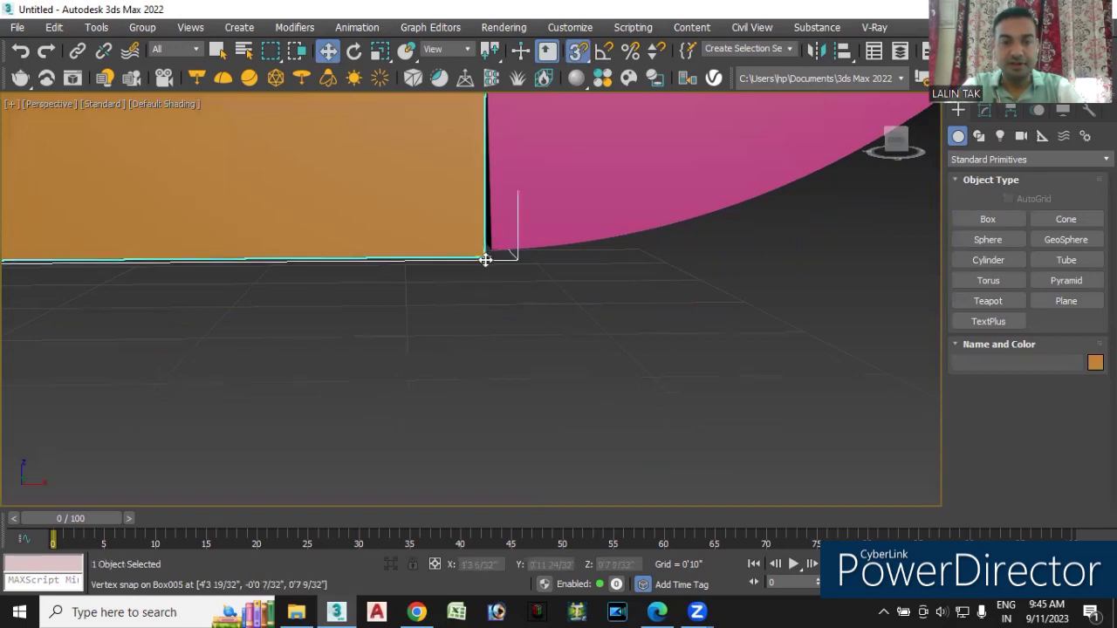
left_click(485, 259)
left_click_drag(487, 255, 488, 251)
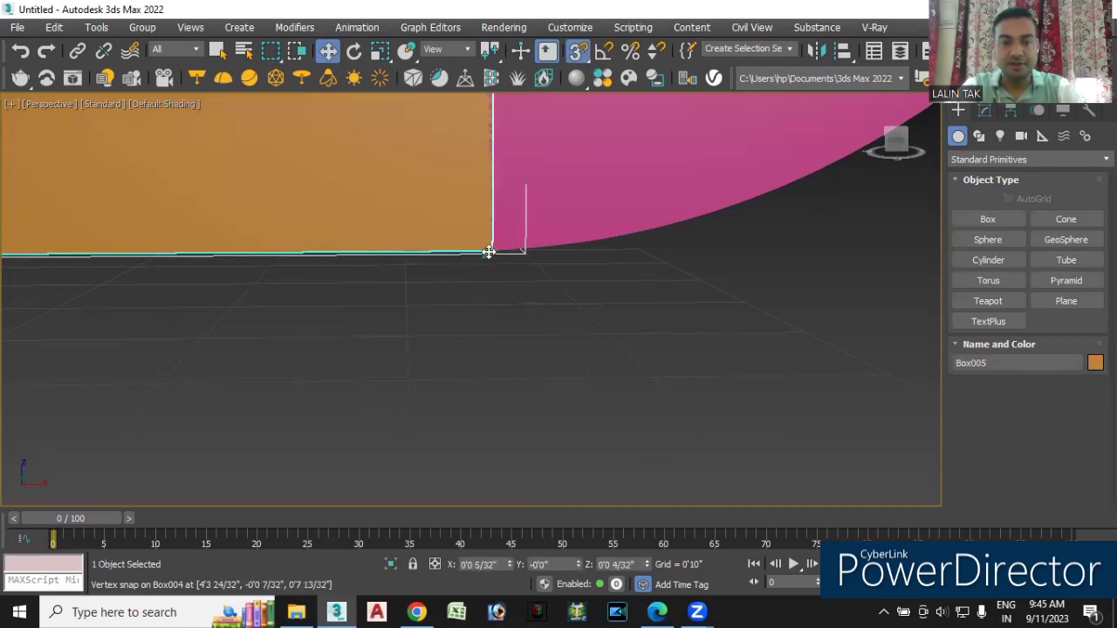
left_click(504, 312)
scroll(507, 323, "down", 3)
scroll(506, 367, "down", 3)
middle_click_drag(496, 392, 508, 398, "alt")
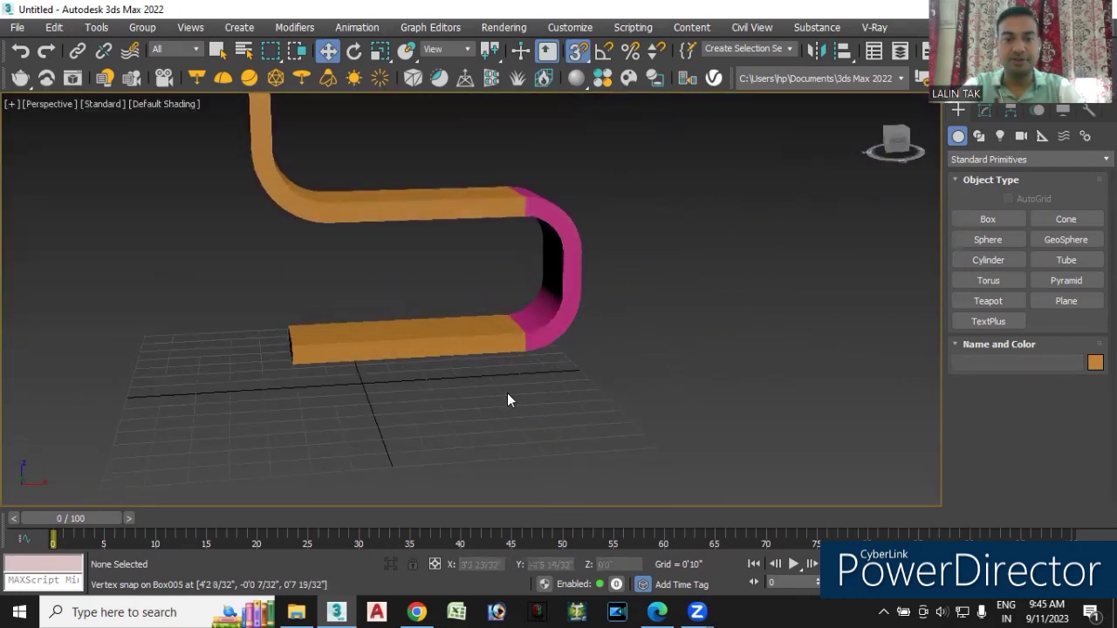
left_click(567, 274)
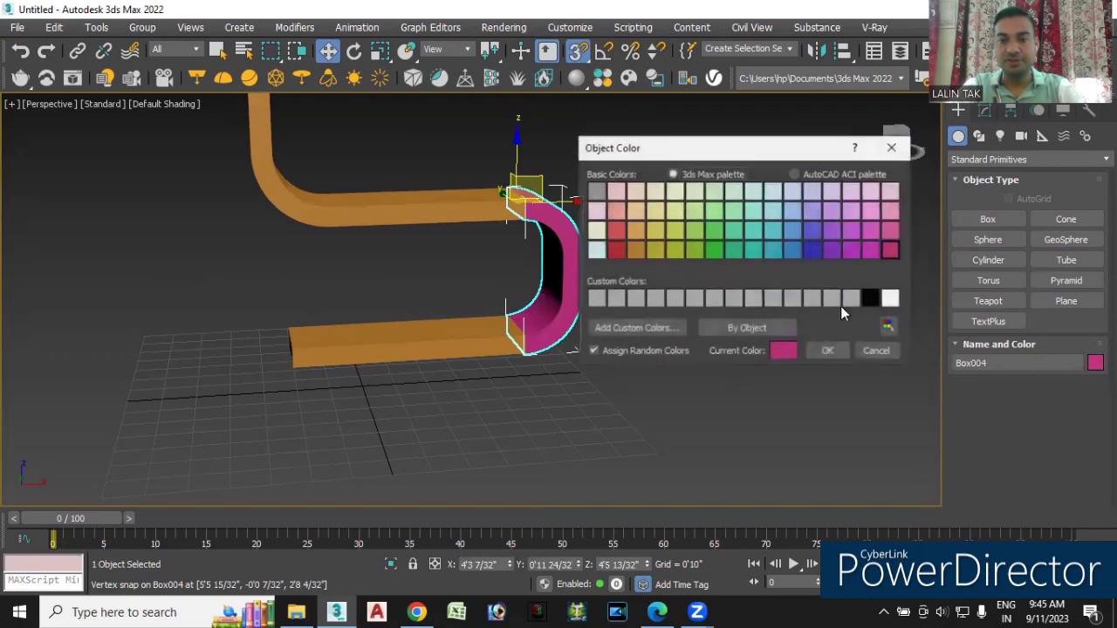
Recolour Box004 orange in the Object Color dialog and view the shelf at three-quarter angle
left_click(636, 253)
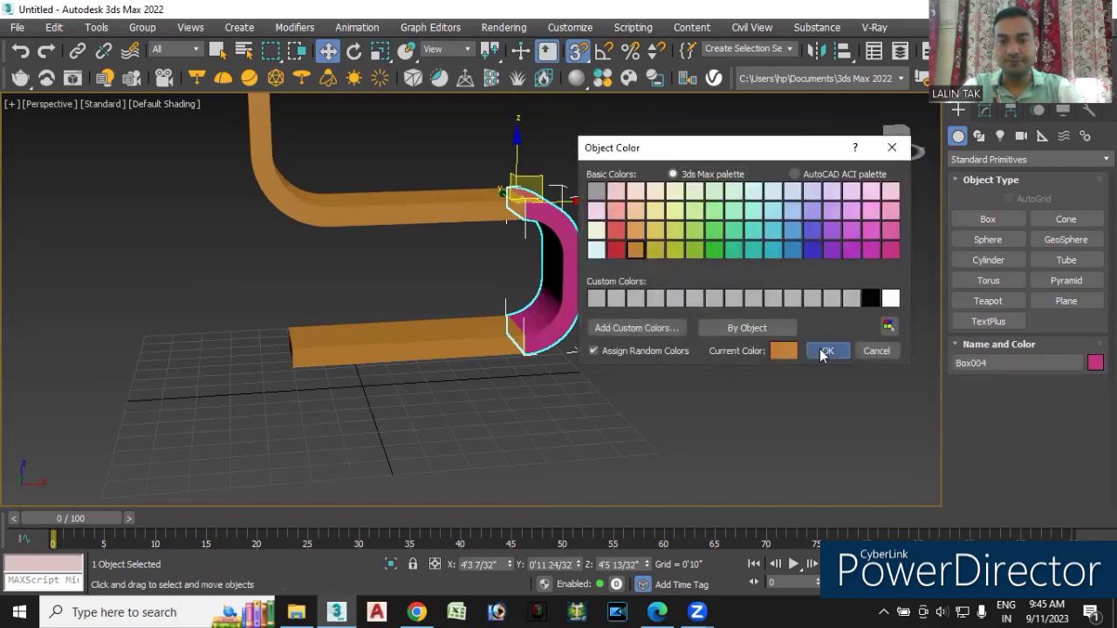
left_click(824, 351)
left_click(672, 376)
mouse_move(659, 389)
middle_mouse_down("alt")
mouse_move(621, 408)
mouse_move(604, 432)
mouse_move(582, 423)
mouse_move(591, 401)
mouse_move(579, 394)
middle_mouse_up("alt")
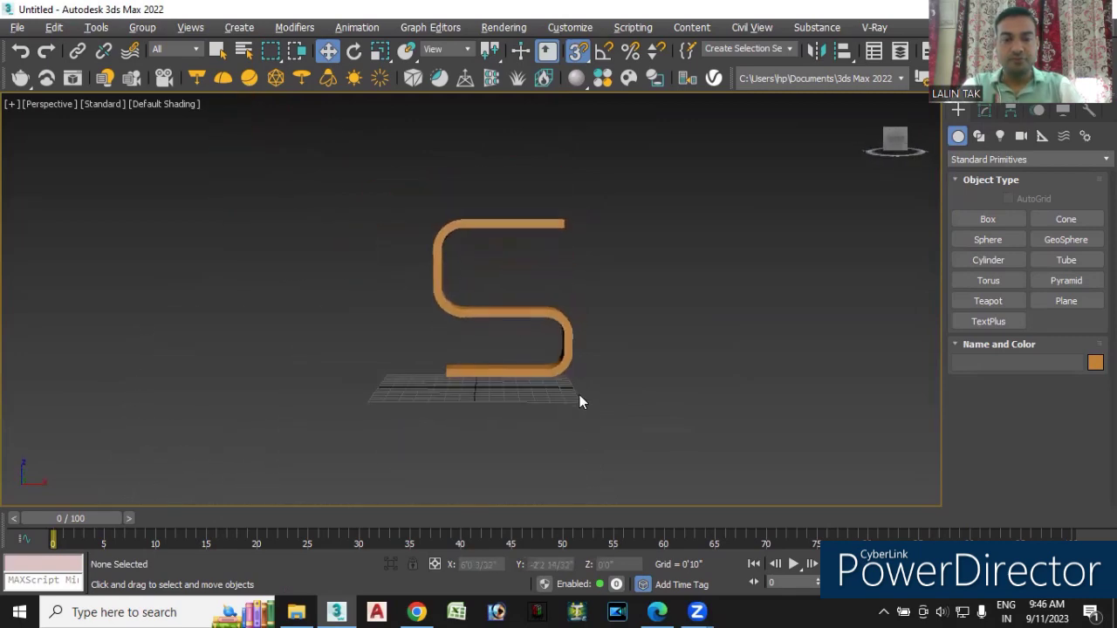
mouse_move(506, 406)
middle_mouse_down("alt")
mouse_move(543, 417)
mouse_move(556, 434)
mouse_move(491, 404)
mouse_move(524, 426)
mouse_move(492, 386)
middle_mouse_up("alt")
scroll(492, 387, "up", 2)
scroll(498, 386, "up", 2)
left_click(526, 389)
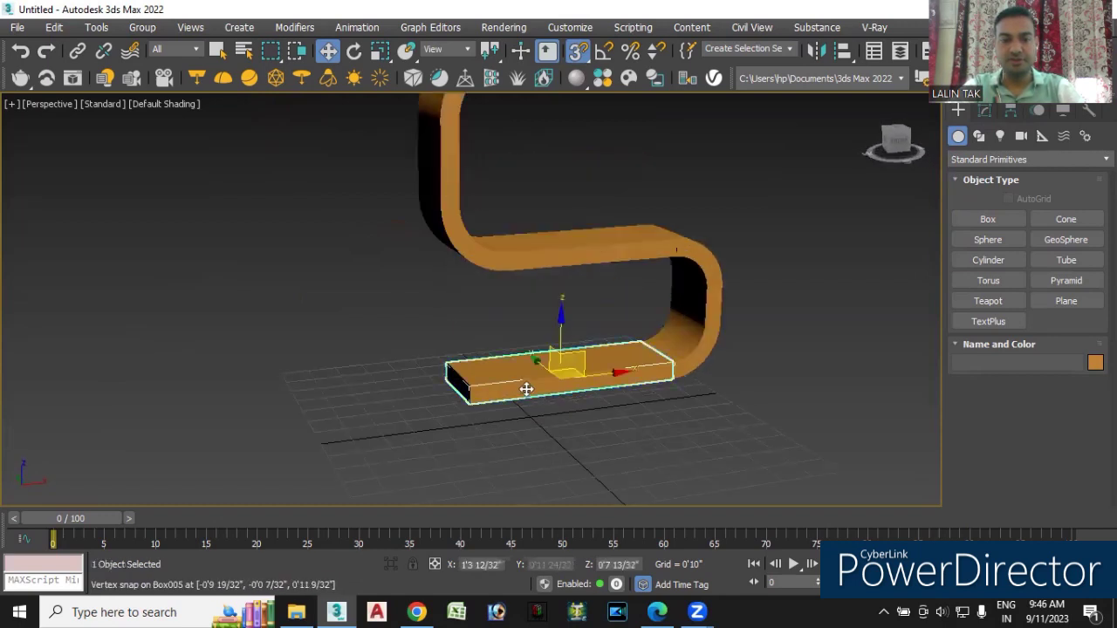
Scale the bottom board to about 106% along X
left_click(383, 54)
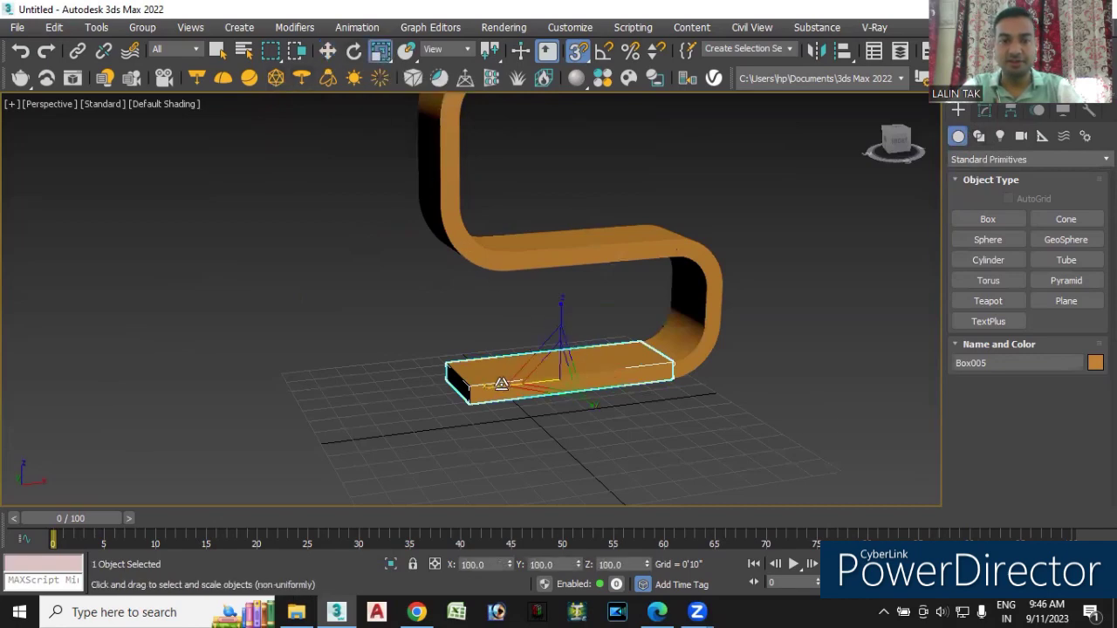
left_click_drag(502, 384, 498, 387)
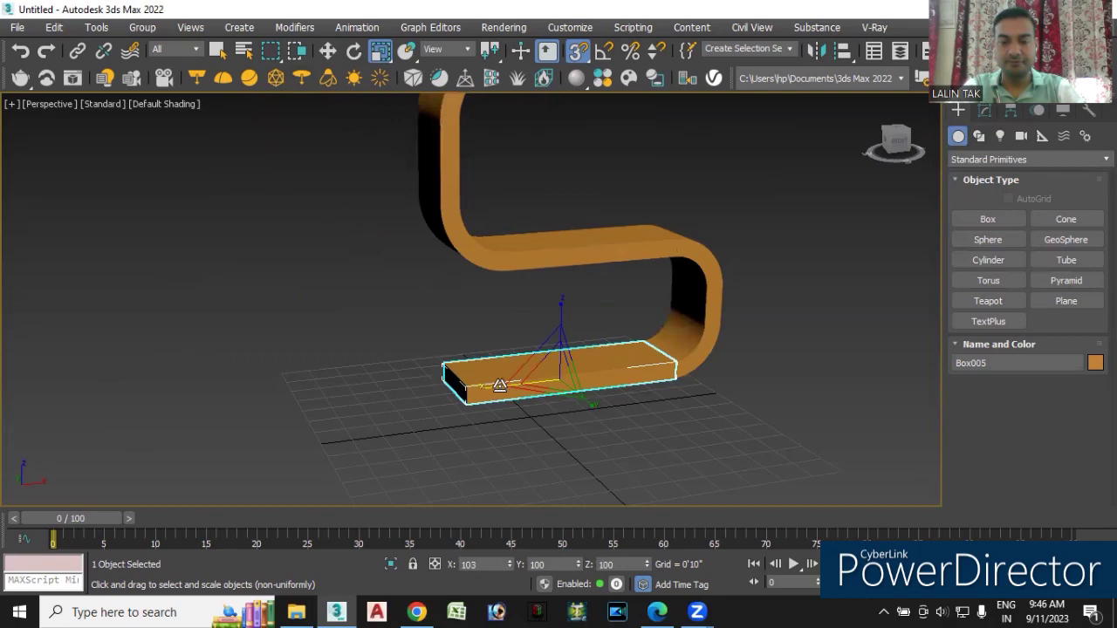
left_click_drag(500, 385, 498, 386)
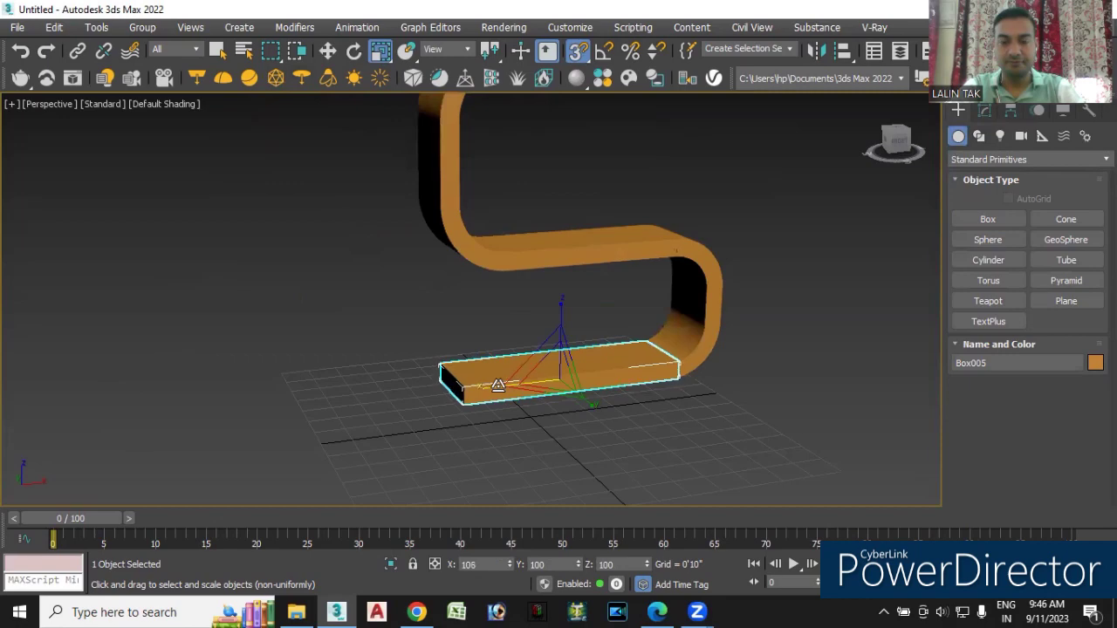
left_click(572, 439)
Reselect the bottom board and move it back toward the bend
mouse_move(580, 440)
middle_mouse_down("alt")
mouse_move(538, 439)
mouse_move(523, 375)
middle_mouse_up("alt")
left_click(524, 374)
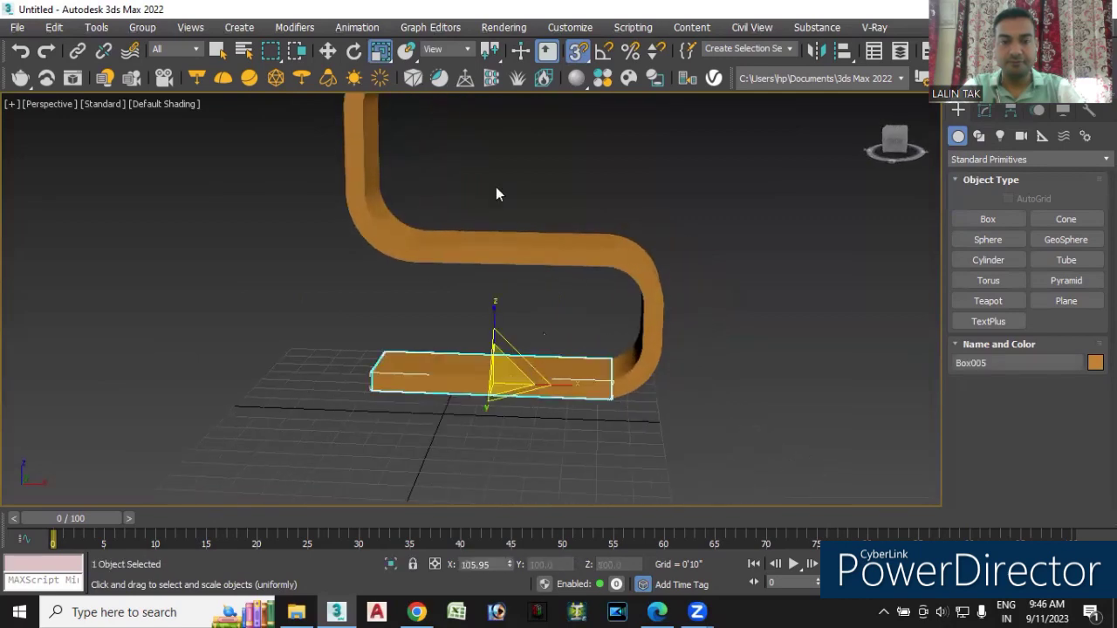
left_click(328, 50)
left_click_drag(561, 387, 485, 395)
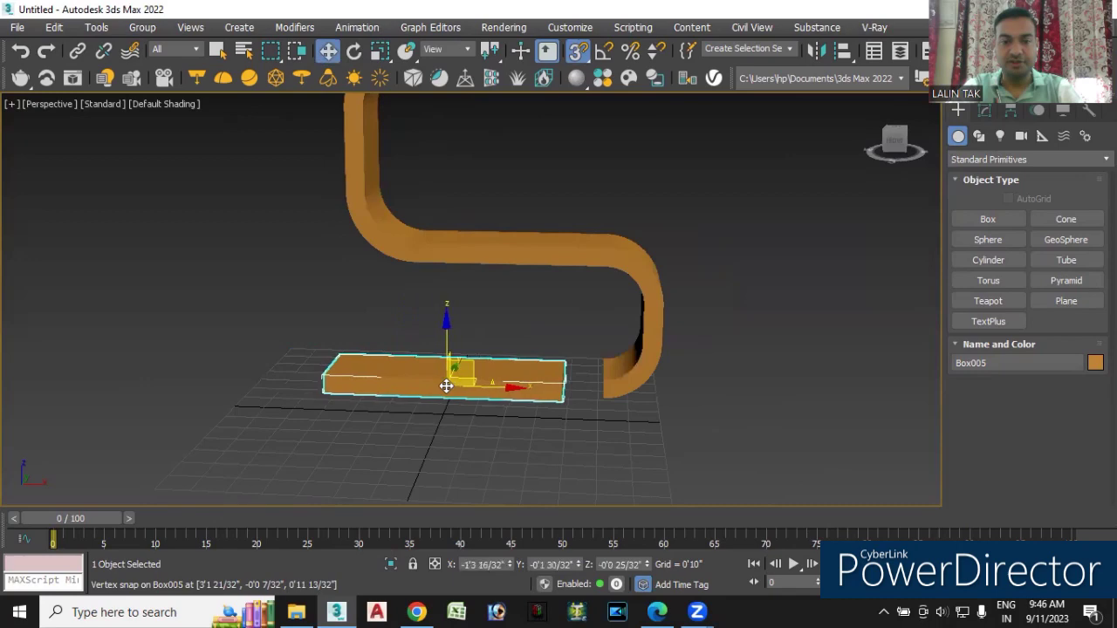
Slide the bottom plank along X and snap its corner to the curved piece's corner
scroll(564, 399, "up", 3)
scroll(574, 384, "up", 4)
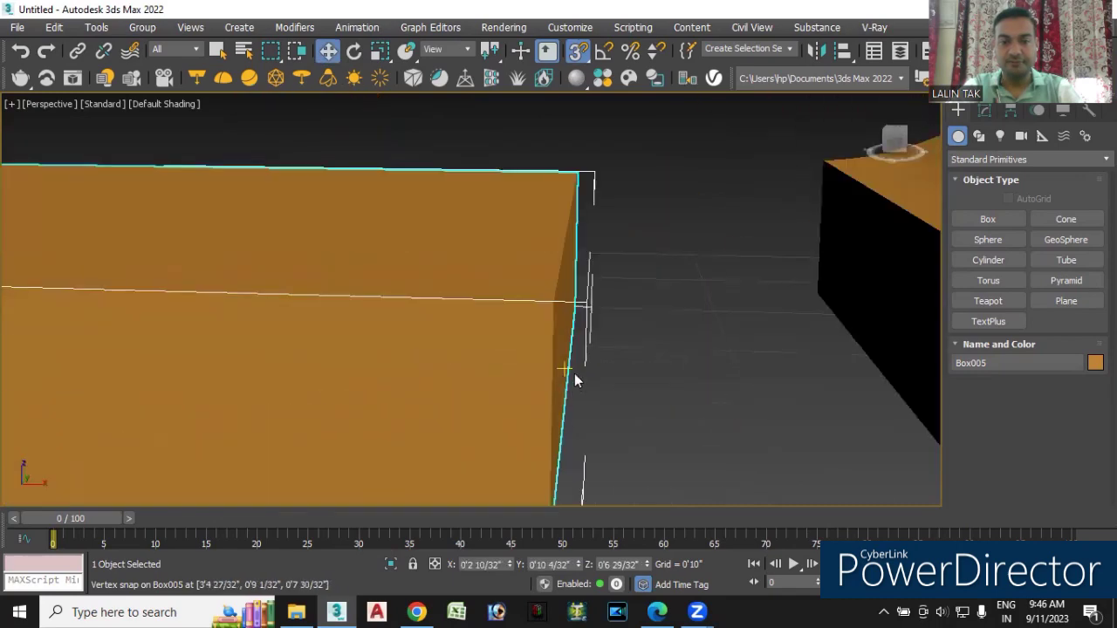
scroll(550, 315, "down", 1)
scroll(541, 329, "down", 1)
scroll(541, 329, "down", 1)
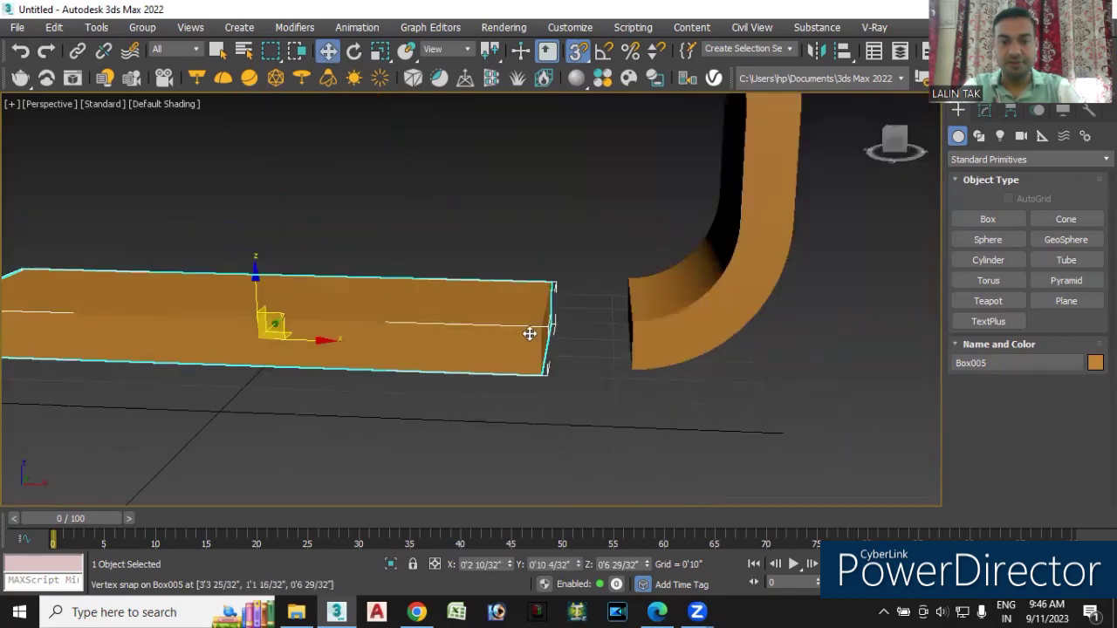
left_click_drag(539, 327, 618, 322)
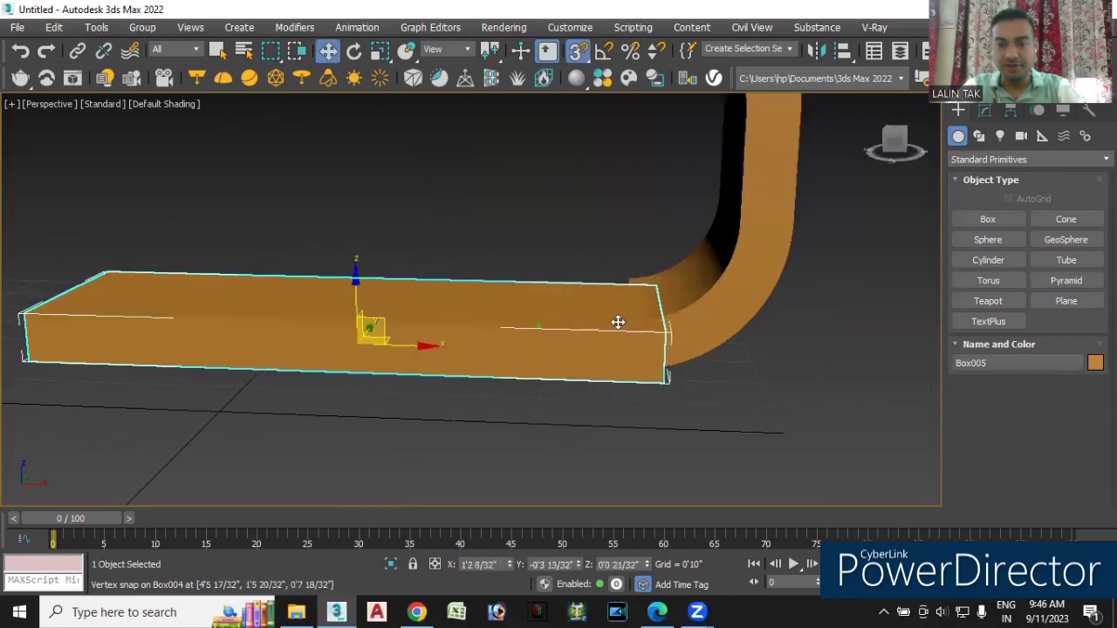
left_click_drag(618, 322, 619, 377)
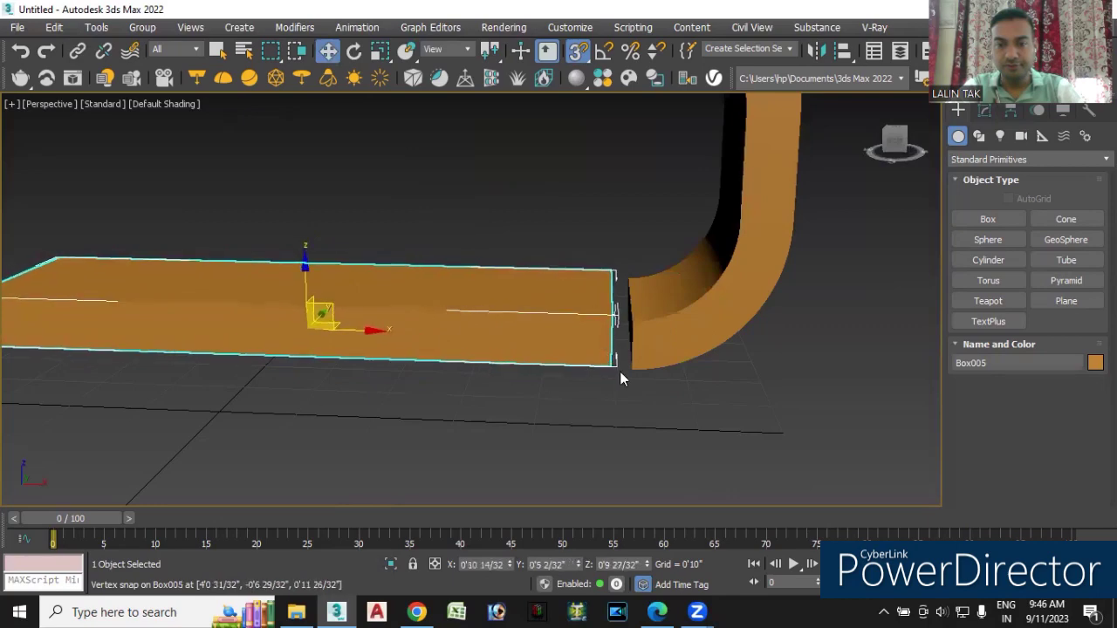
middle_click_drag(636, 408, 618, 389)
scroll(618, 389, "up", 5)
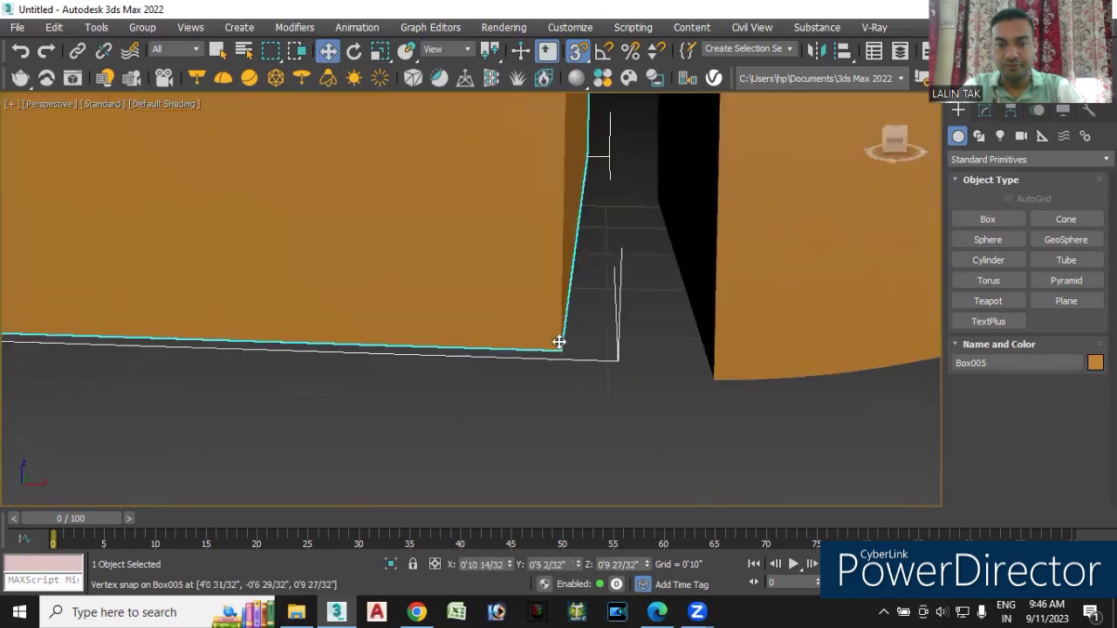
left_click_drag(562, 347, 706, 378)
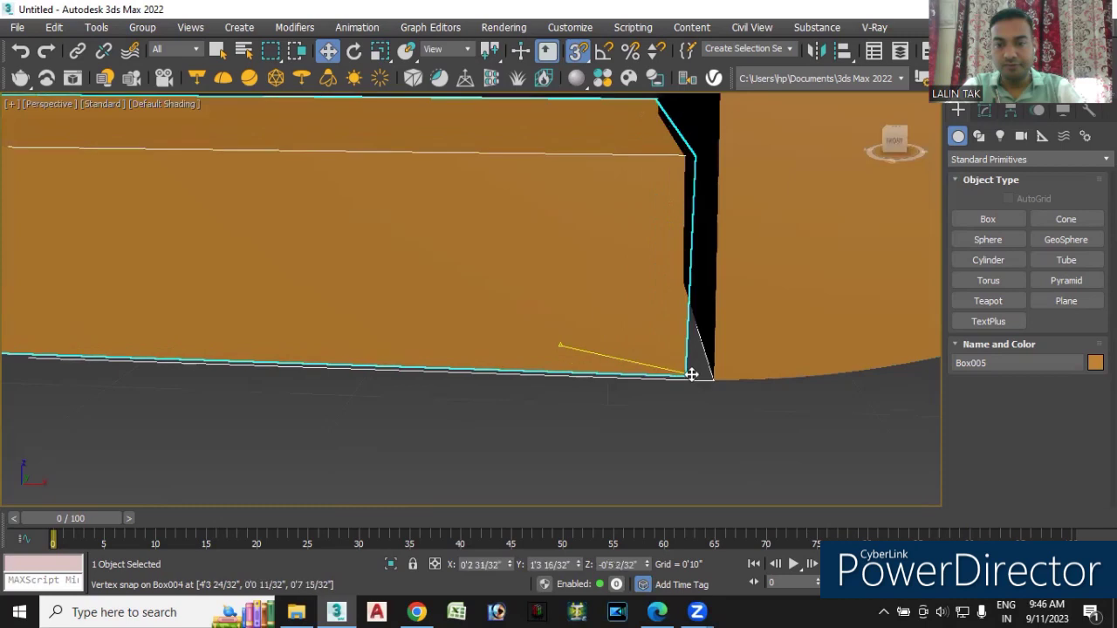
left_click(695, 415)
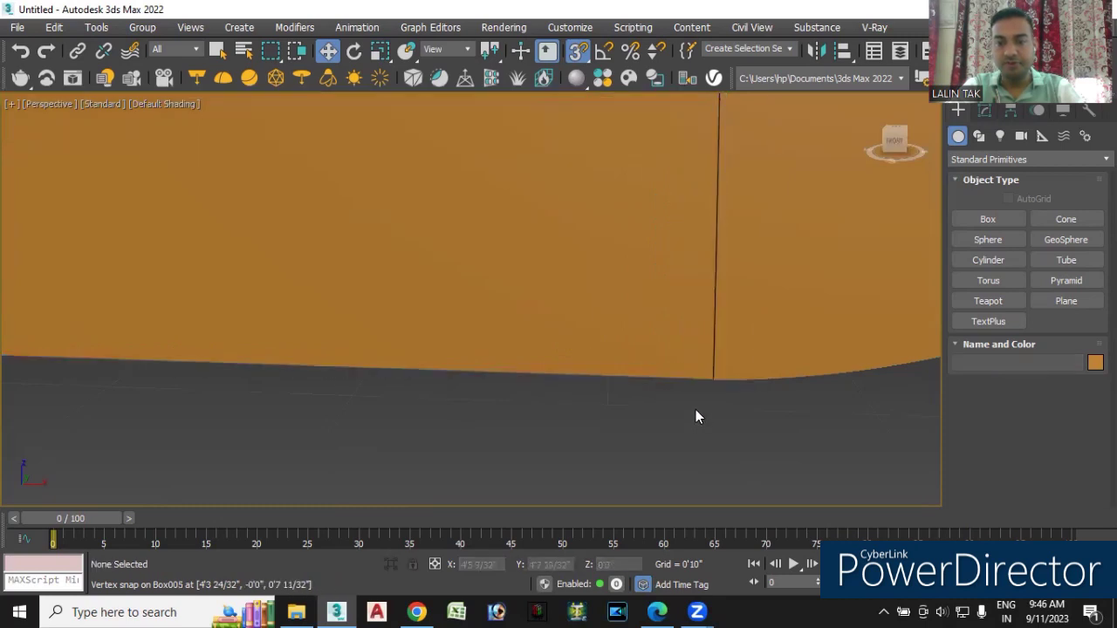
Nudge the plank along X, then turn off snaps and move it back left
left_click(678, 367)
scroll(673, 369, "down", 2)
scroll(667, 350, "down", 3)
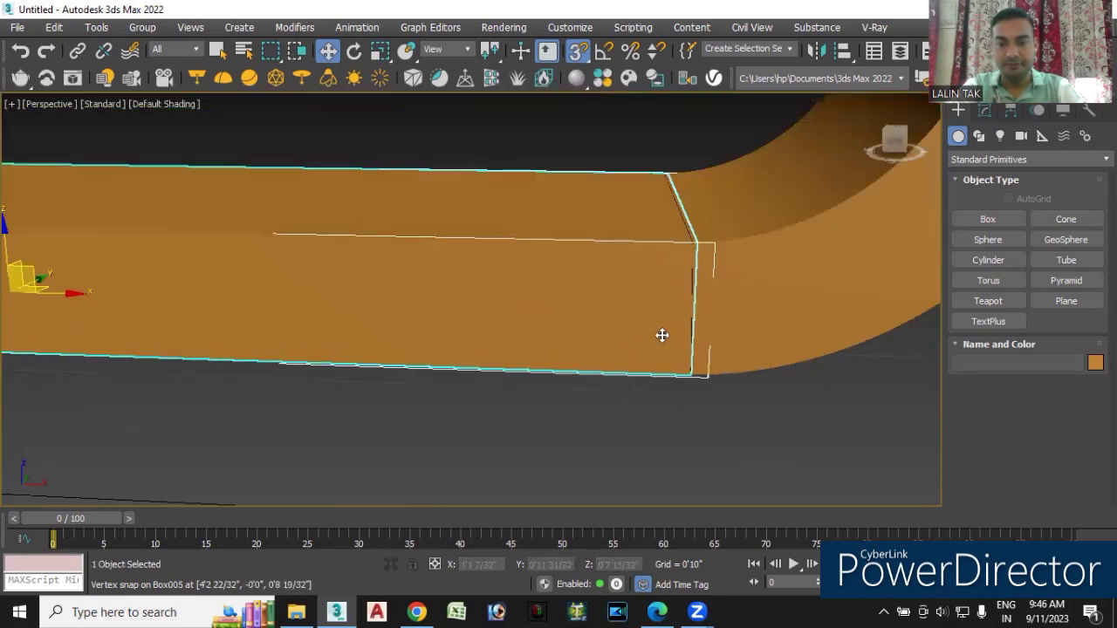
left_click_drag(68, 291, 45, 291)
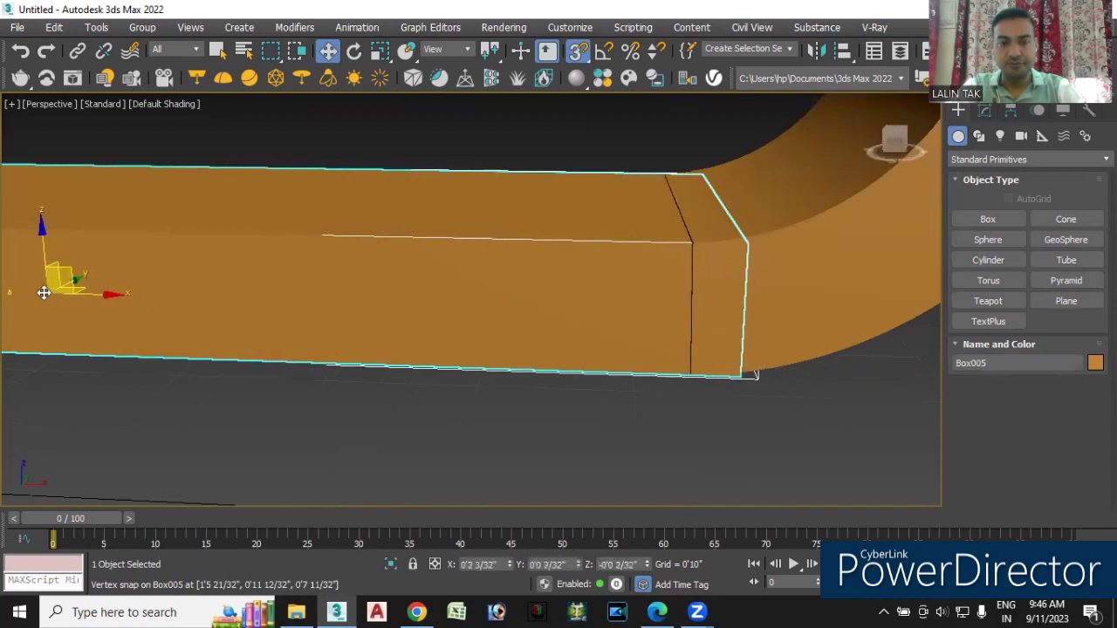
left_click(579, 52)
left_click_drag(111, 299, 43, 294)
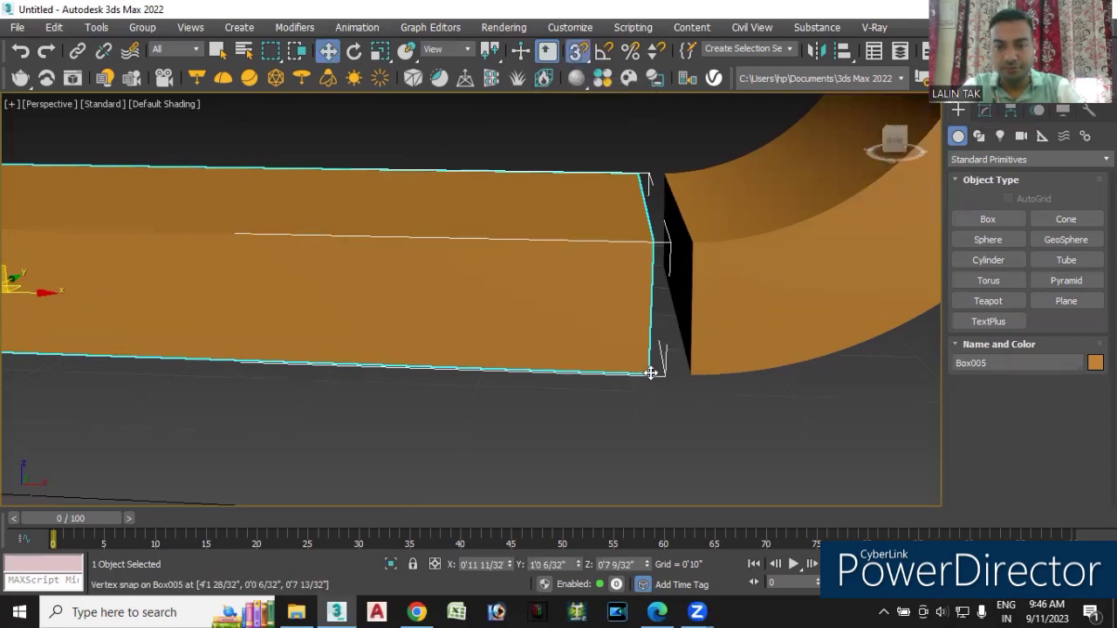
Snap the plank's end flush to the curve and orbit out to view the whole S-shelf
scroll(646, 373, "up", 2)
scroll(646, 374, "up", 2)
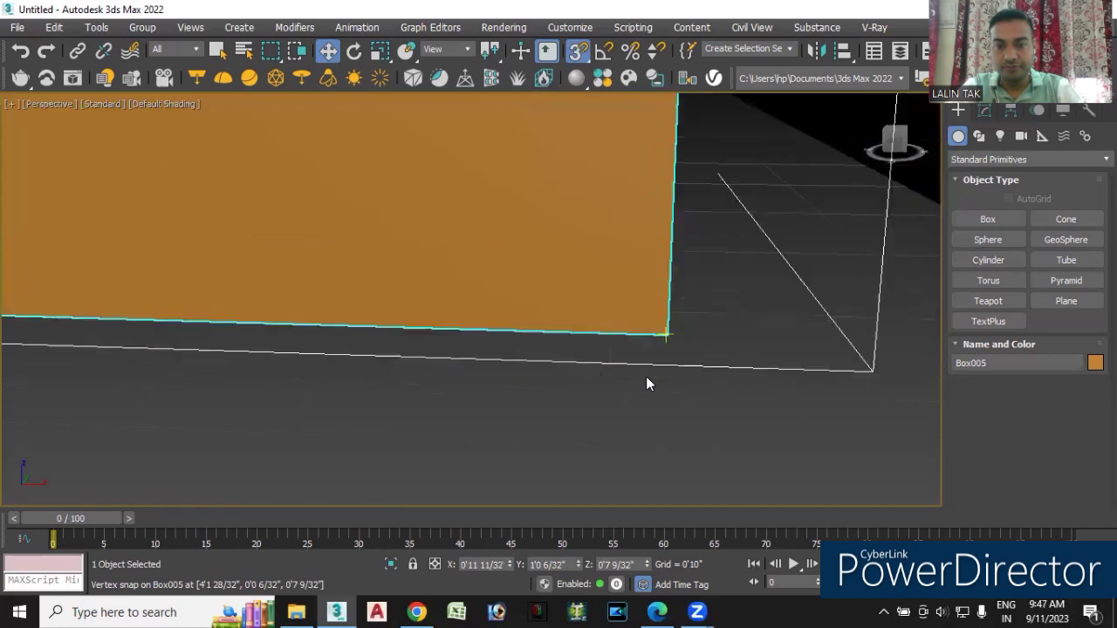
scroll(644, 364, "down", 3)
scroll(641, 371, "down", 1)
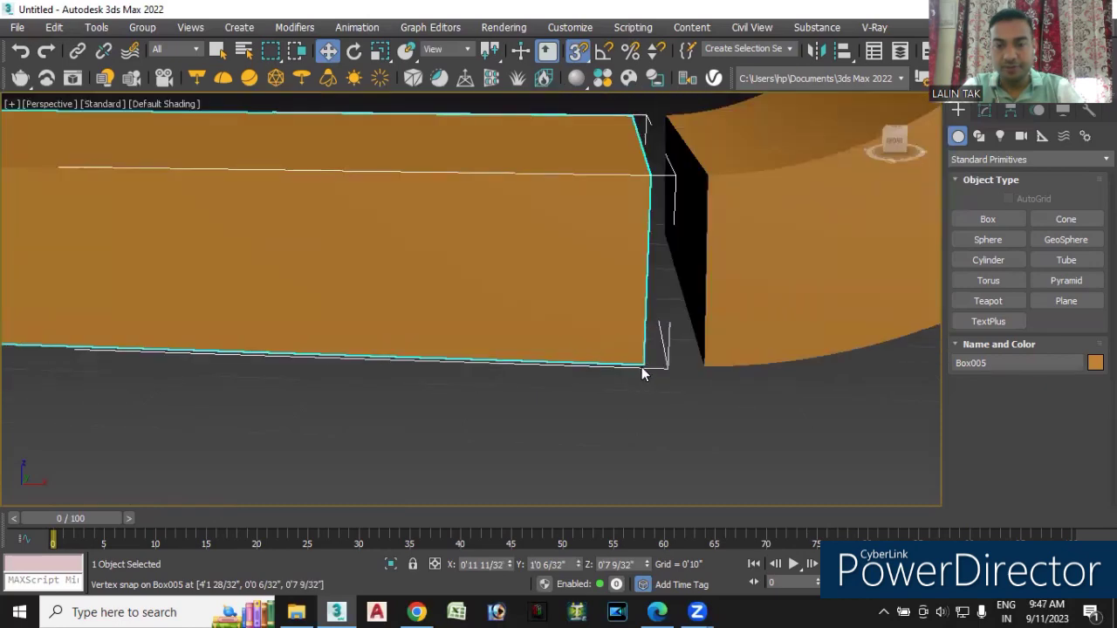
left_click_drag(640, 363, 703, 365)
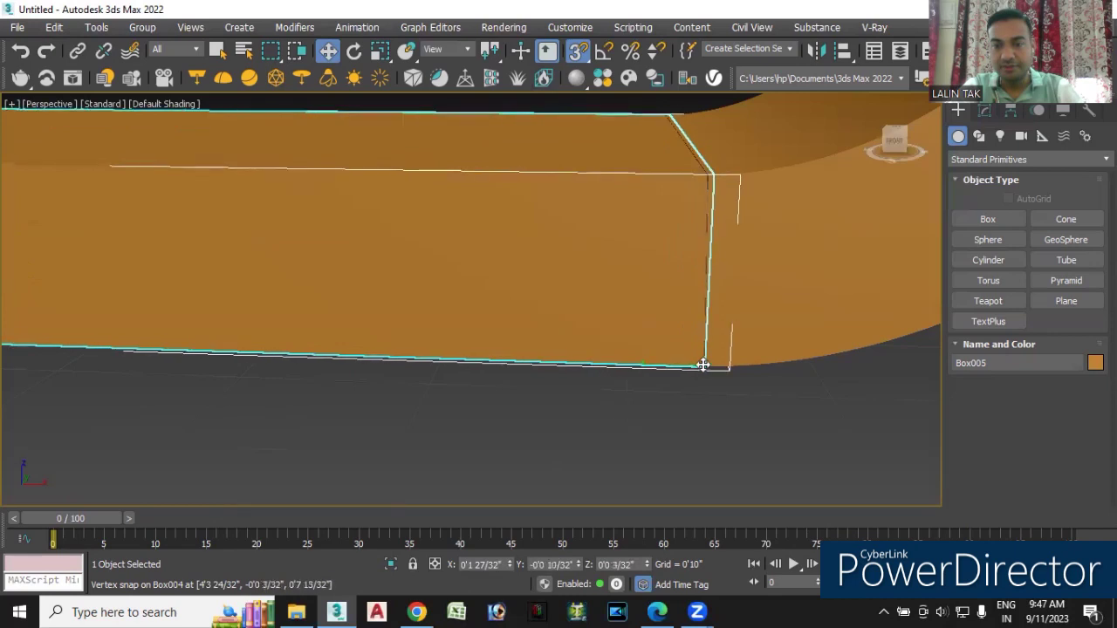
left_click(690, 416)
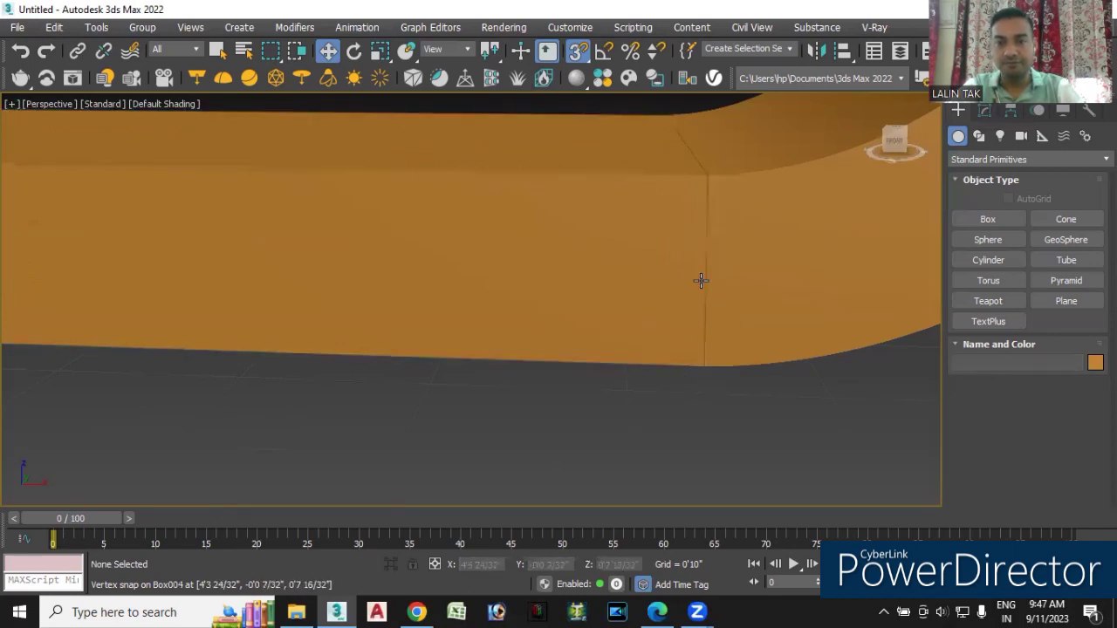
scroll(708, 179, "up", 2)
scroll(708, 180, "up", 2)
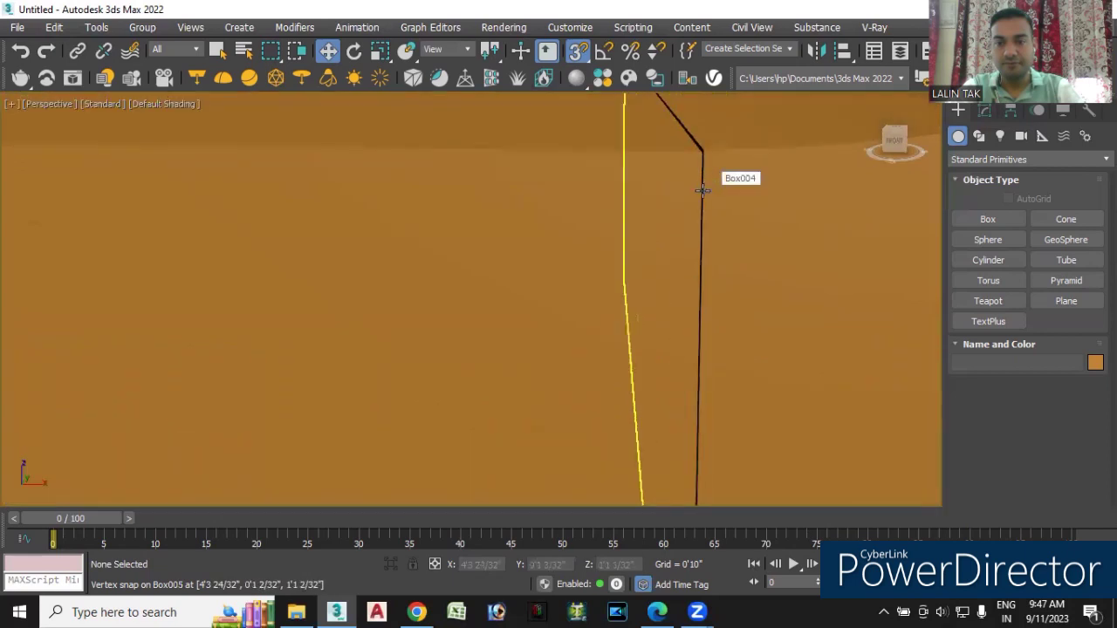
scroll(703, 190, "down", 1)
scroll(695, 204, "down", 2)
scroll(696, 210, "down", 2)
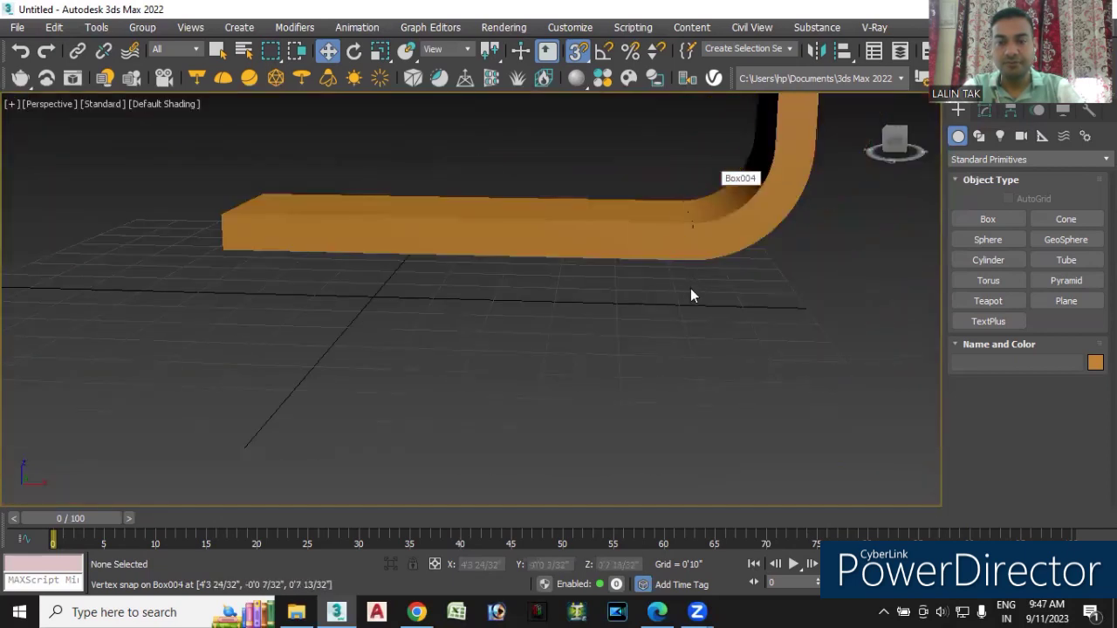
scroll(557, 349, "down", 1)
scroll(552, 359, "down", 2)
scroll(572, 366, "down", 1)
mouse_move(576, 362)
middle_mouse_down("alt")
mouse_move(561, 362)
mouse_move(665, 377)
mouse_move(605, 348)
mouse_move(631, 451)
middle_mouse_up("alt")
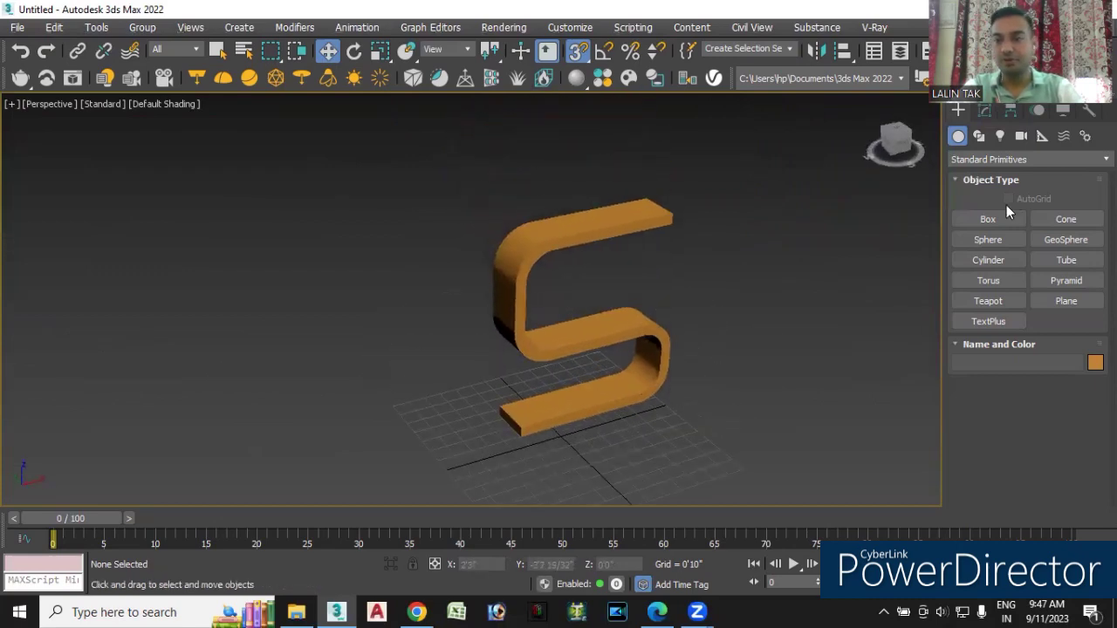
Draw a thin upright green box, Box006, behind the S-shelf as a wall
left_click(1000, 219)
mouse_move(469, 424)
middle_mouse_down("alt")
mouse_move(568, 451)
mouse_move(461, 319)
middle_mouse_up("alt")
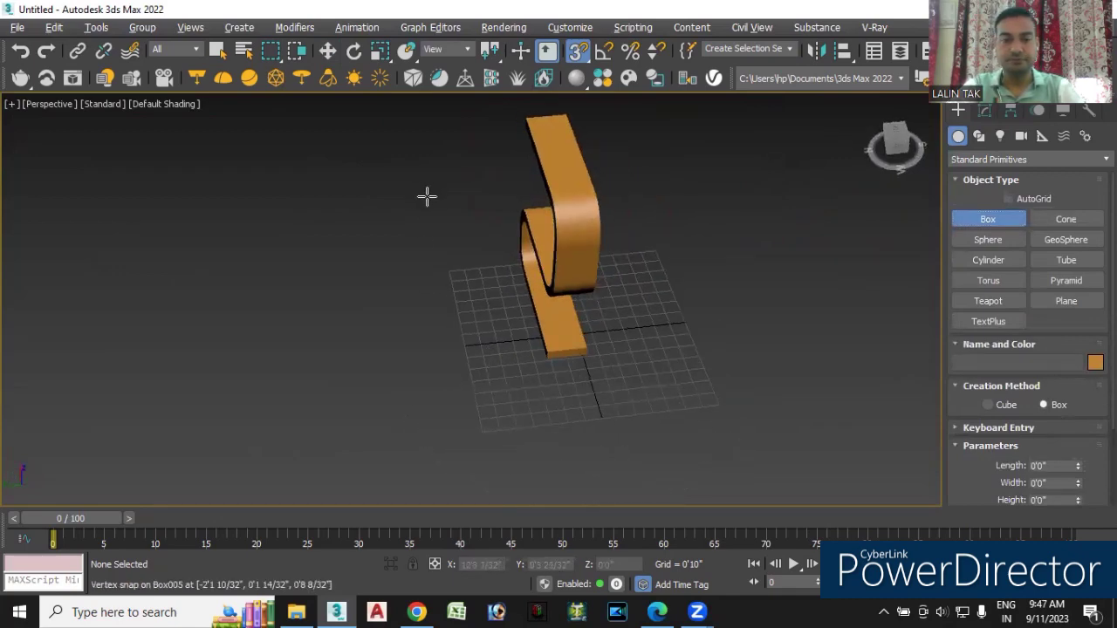
left_click_drag(425, 196, 433, 428)
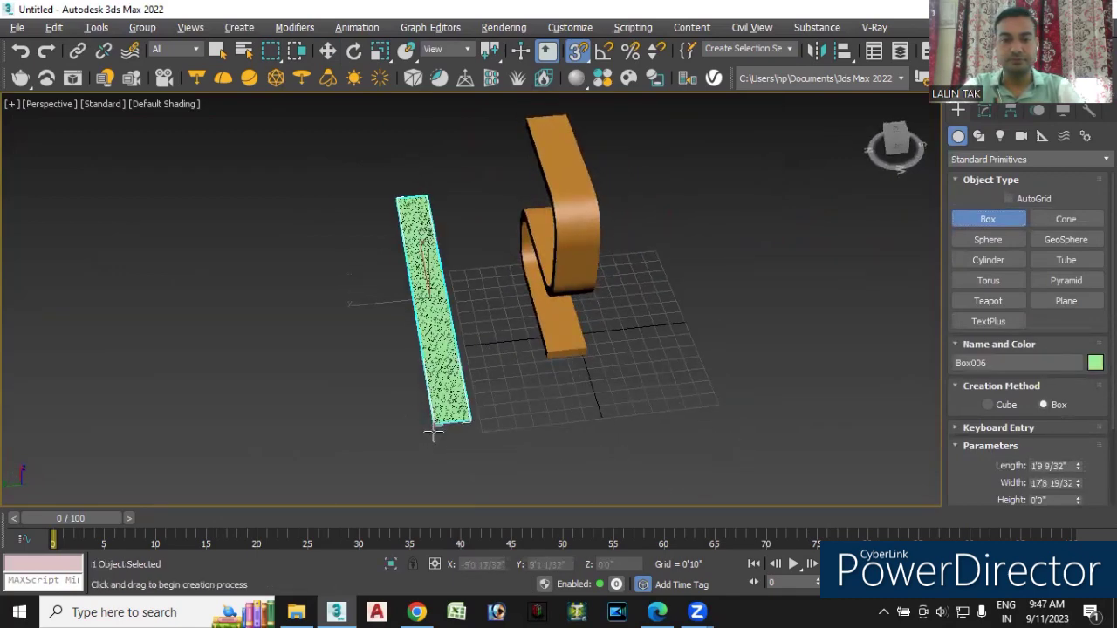
left_click_drag(434, 429, 446, 438)
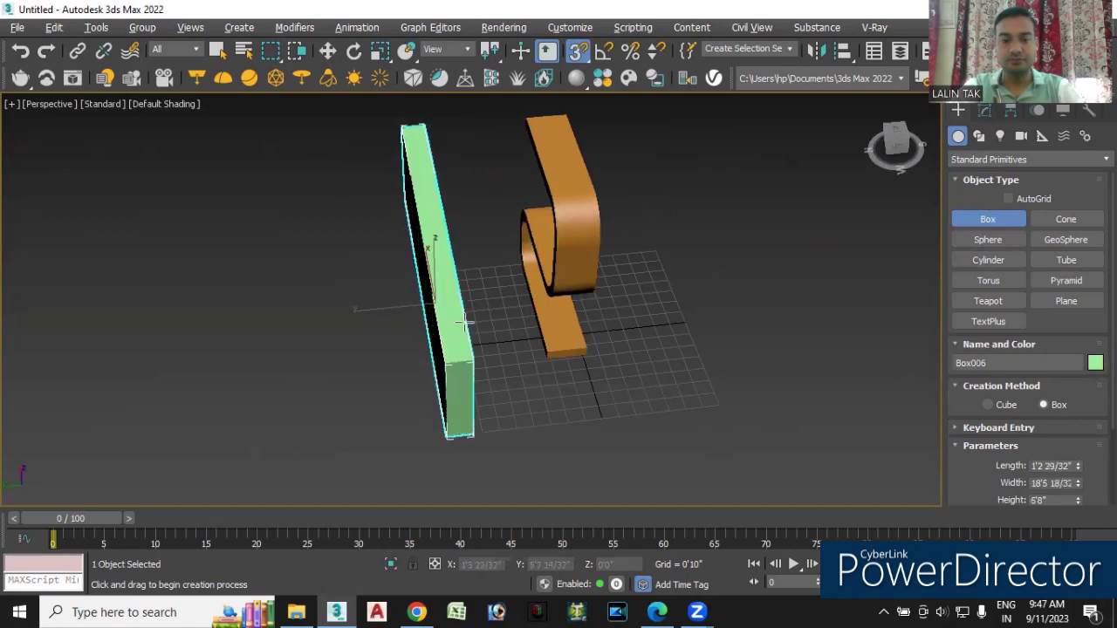
left_click(619, 423)
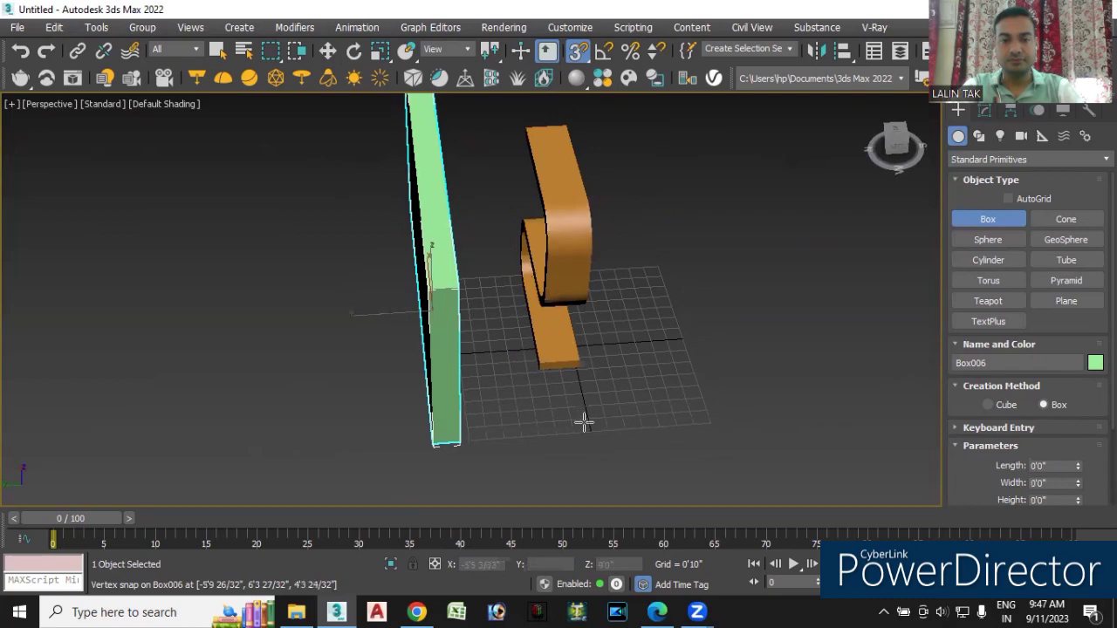
middle_click_drag(619, 423, 481, 381, "alt")
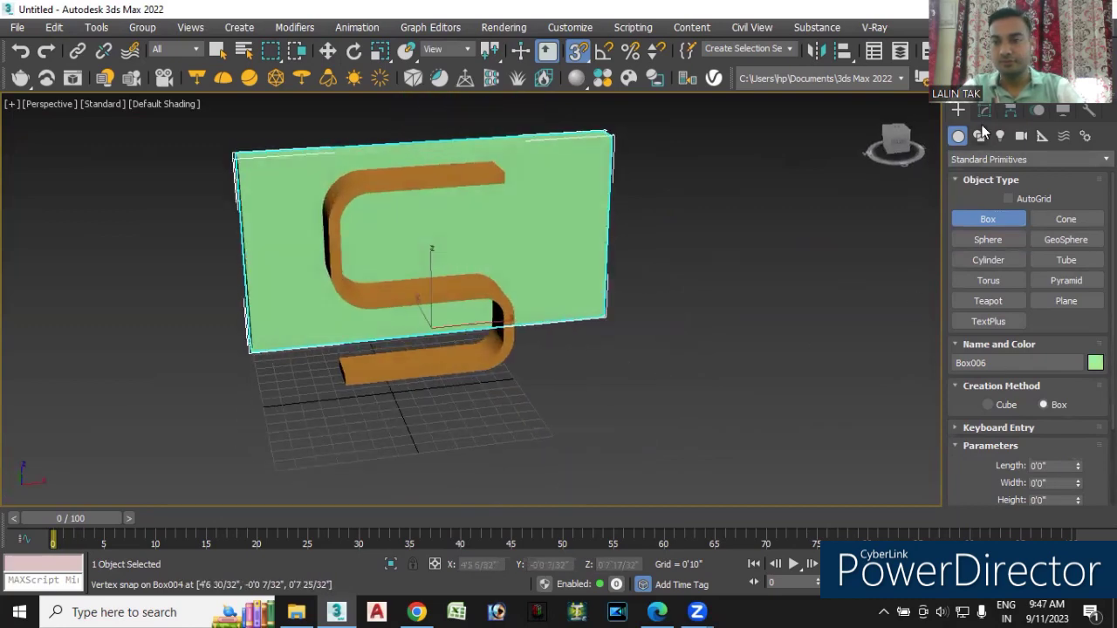
left_click(984, 111)
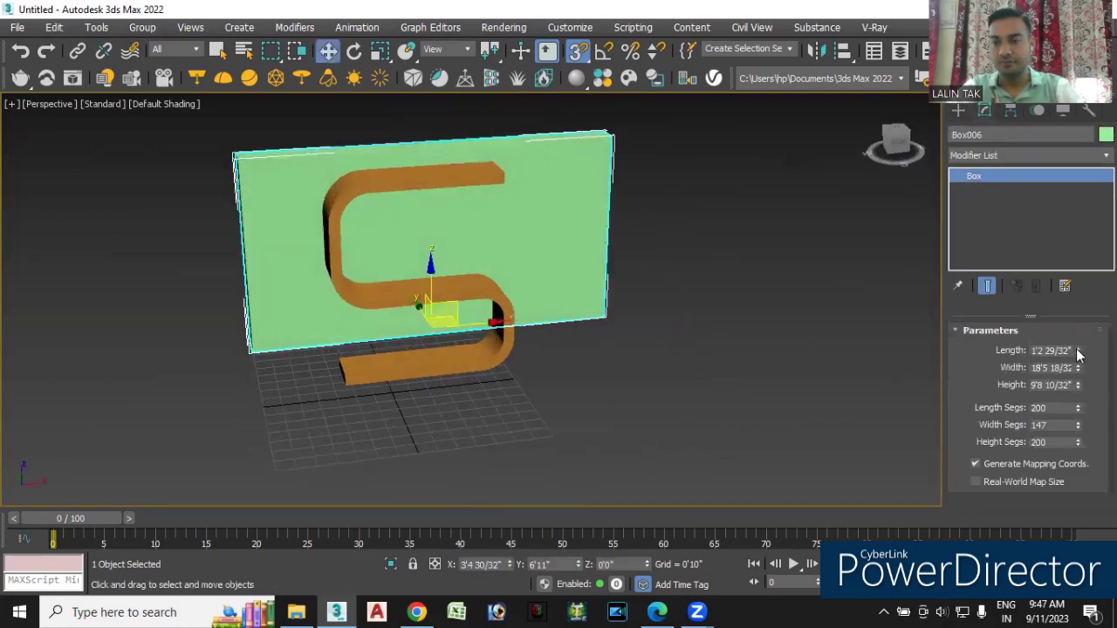
Make the green wall slightly thicker and much taller
mouse_move(1077, 350)
left_mouse_down()
mouse_move(1079, 325)
mouse_move(1081, 375)
mouse_move(1083, 345)
left_mouse_up()
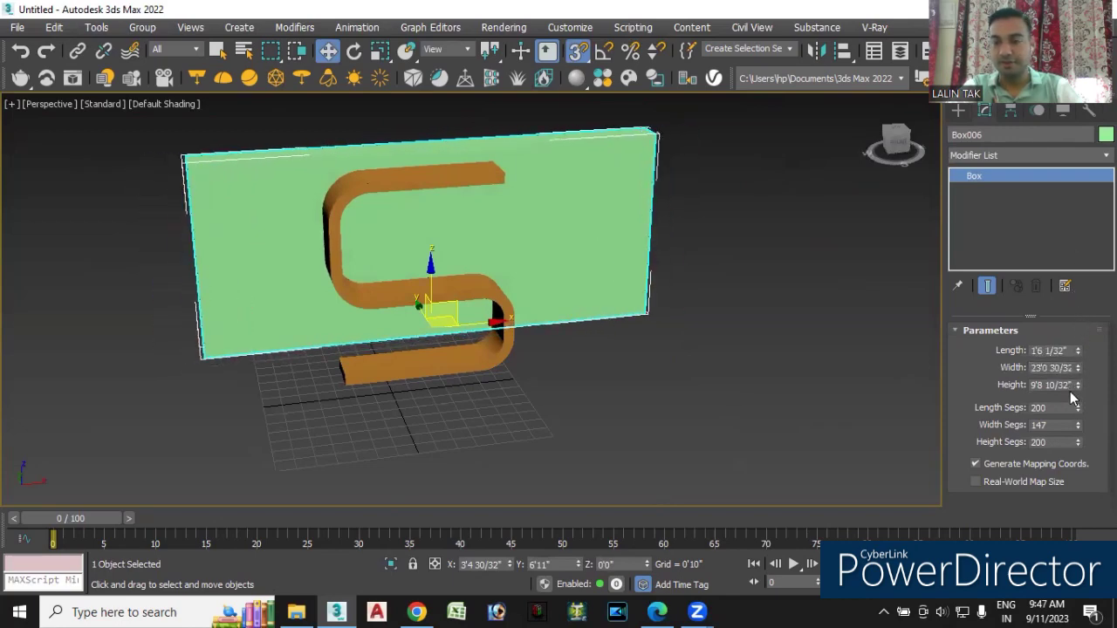
left_click_drag(1079, 384, 1080, 342)
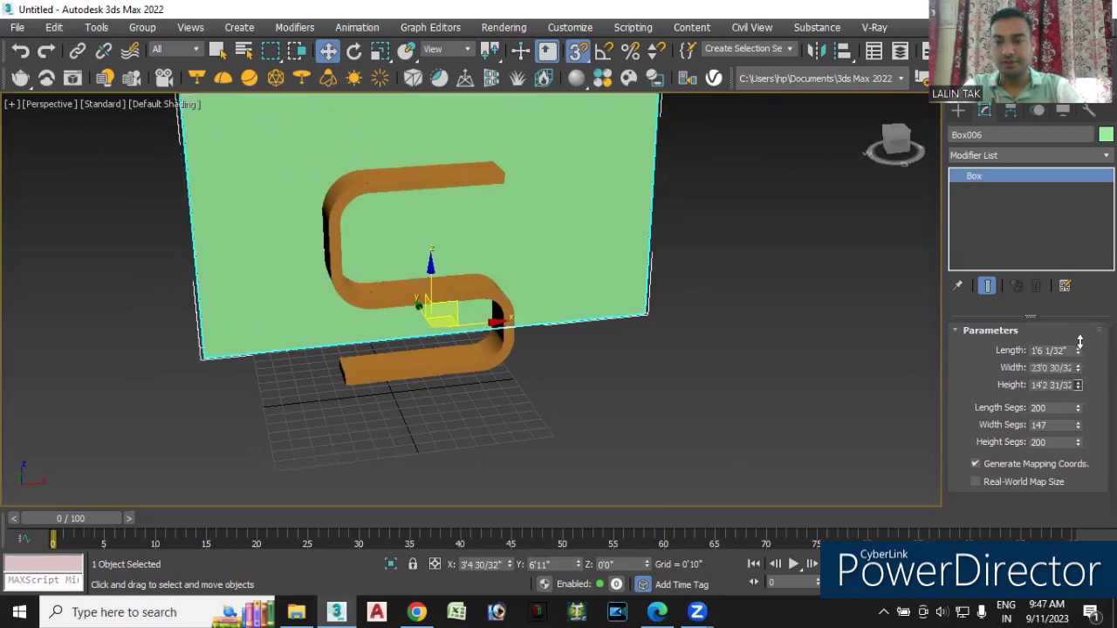
middle_click_drag(599, 418, 522, 399, "alt")
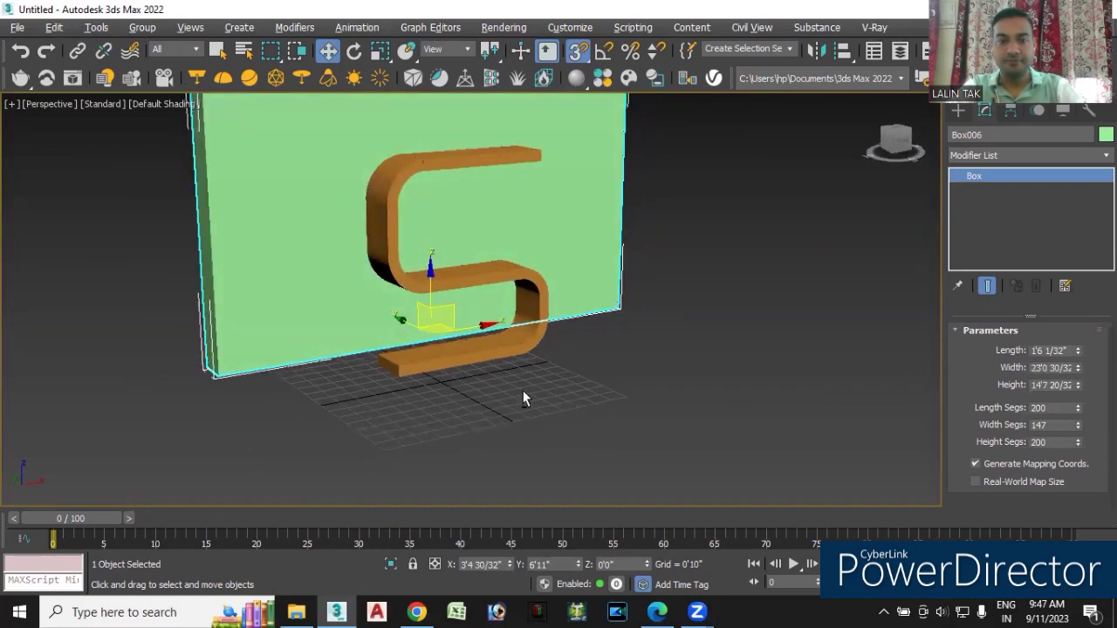
middle_click_drag(529, 441, 538, 459)
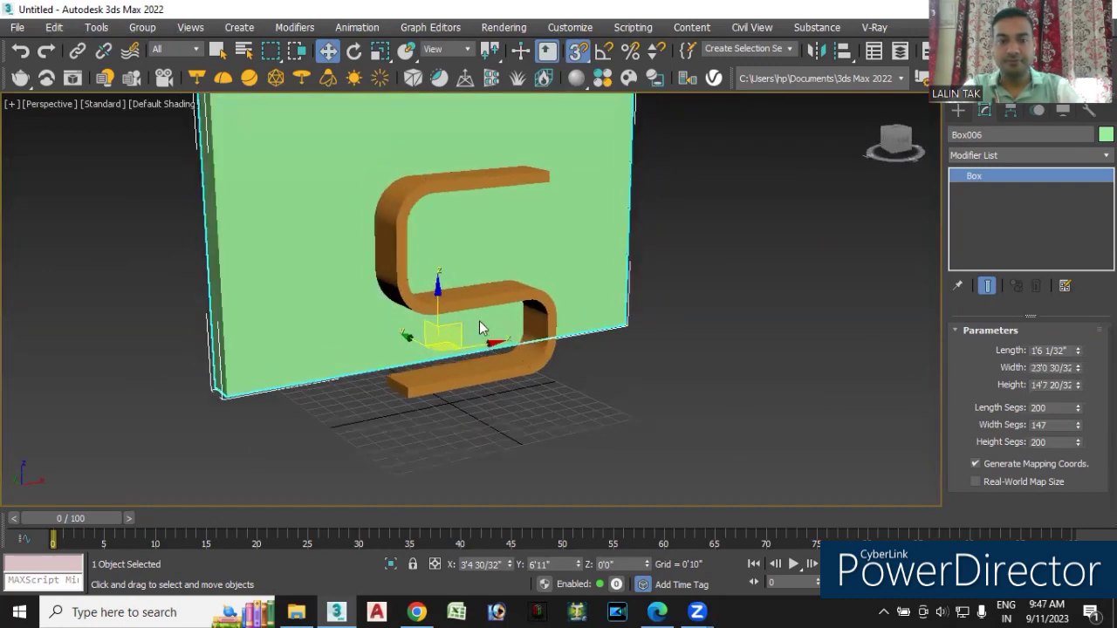
Group the five S-shelf pieces as Group001 and move the group back toward the wall
left_click(568, 410)
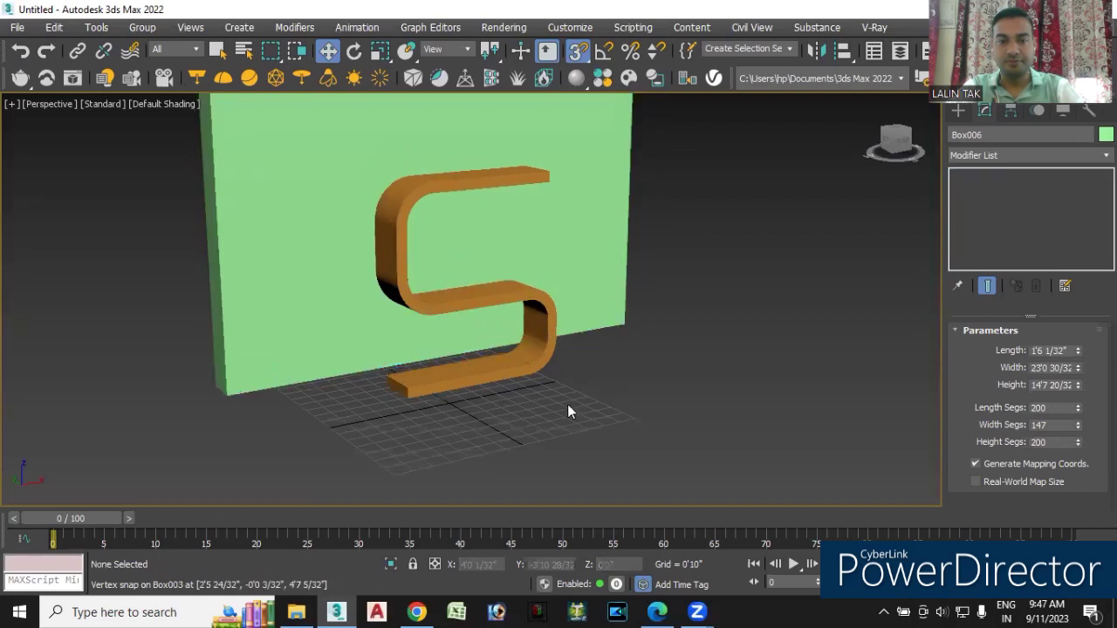
left_click(455, 180)
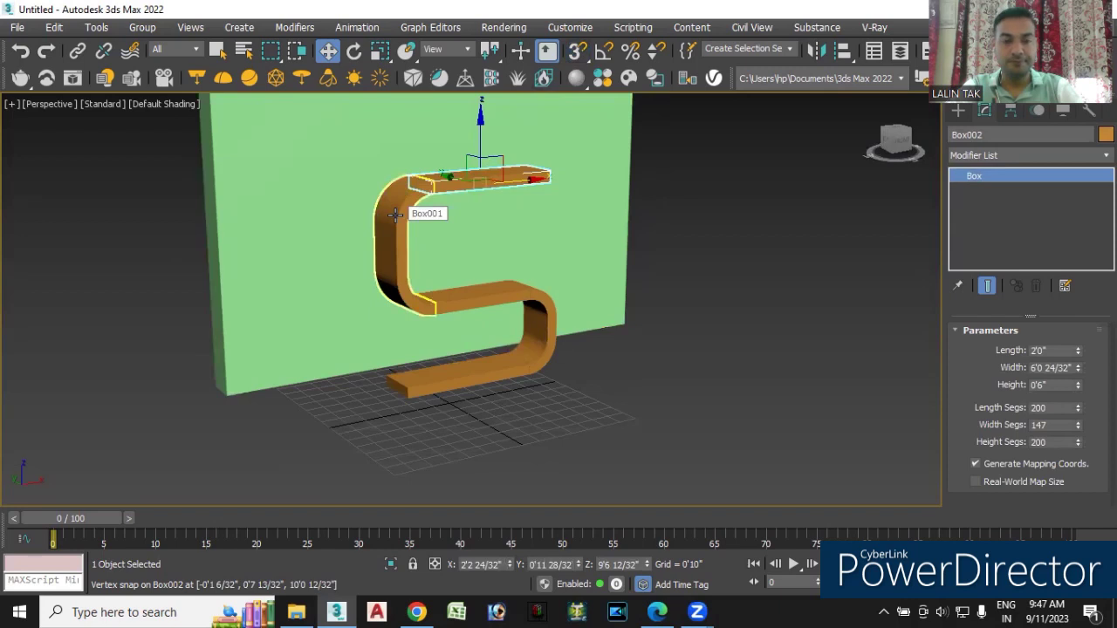
left_click(395, 214, "ctrl")
left_click(472, 292, "ctrl")
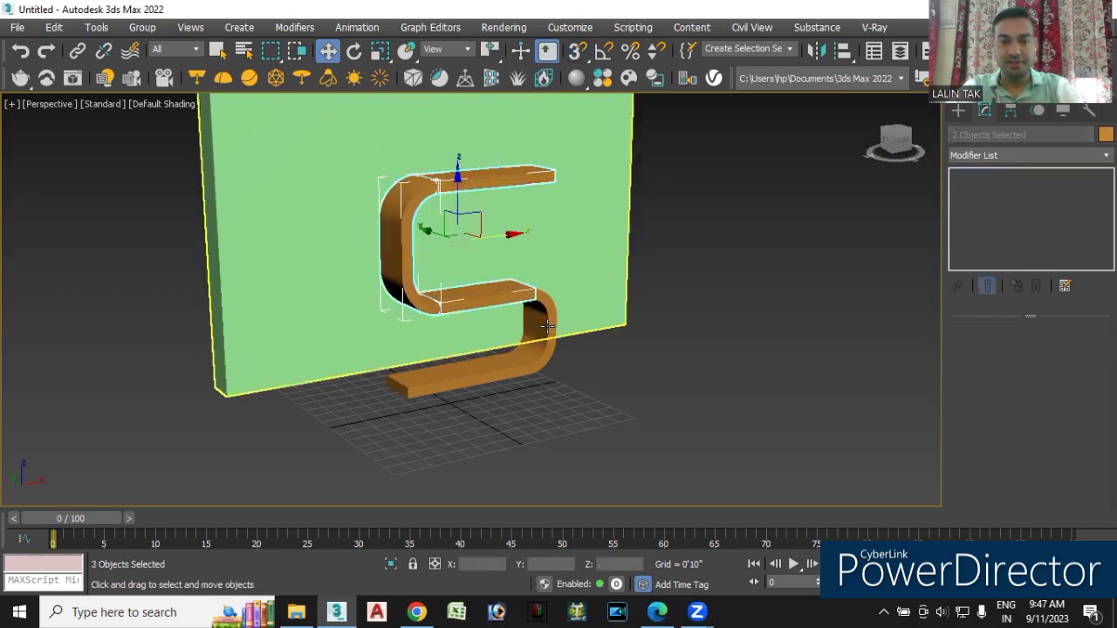
left_click(528, 350, "ctrl")
left_click(471, 377, "ctrl")
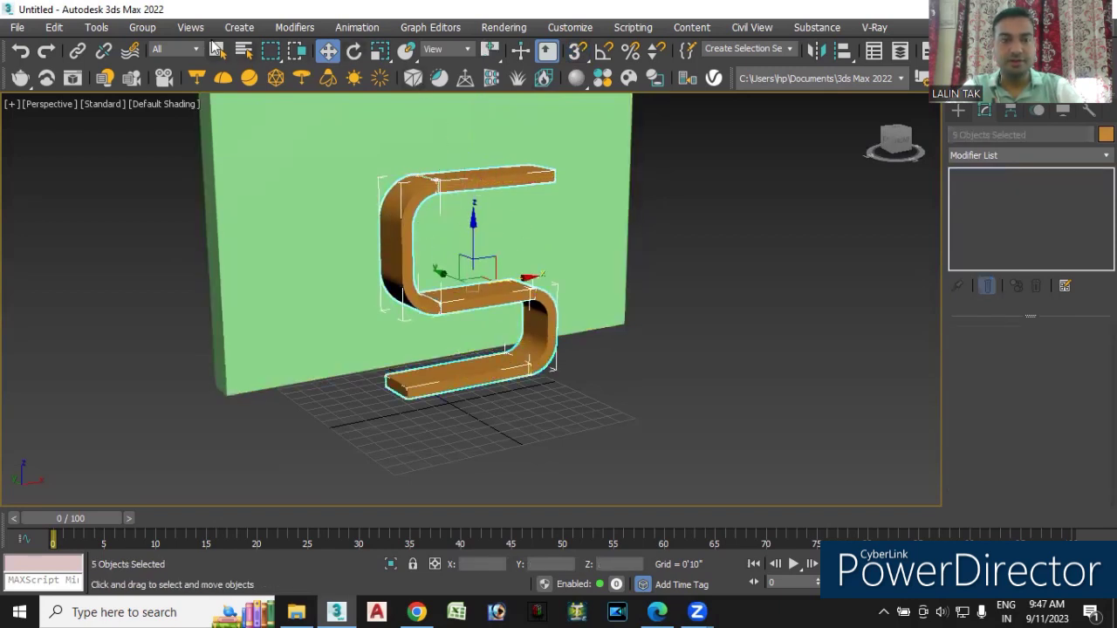
left_click(142, 27)
left_click(178, 54)
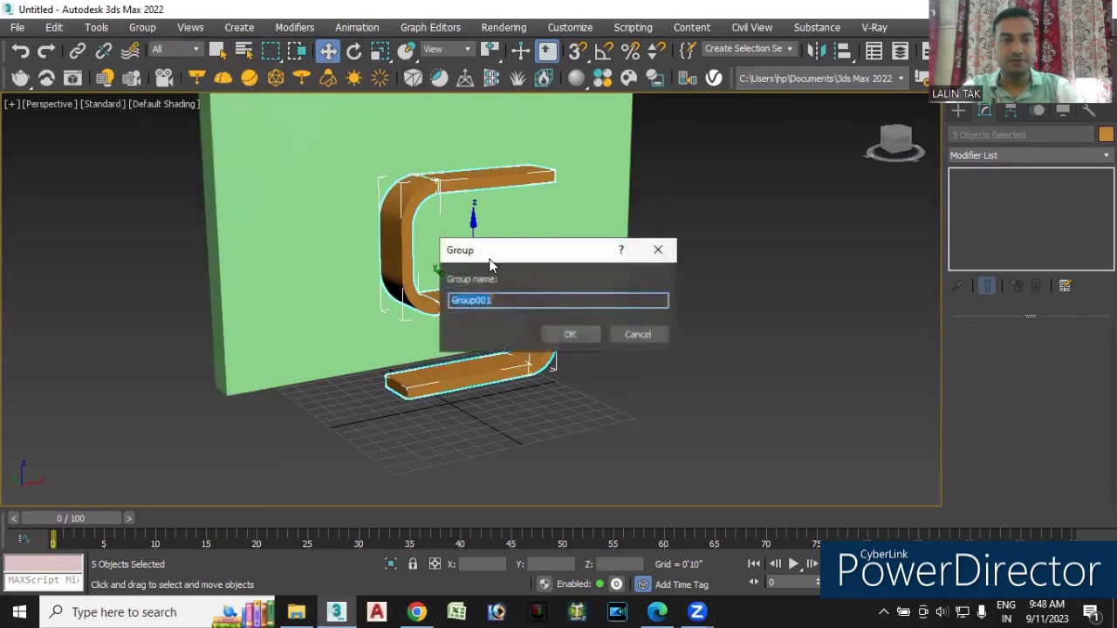
left_click(570, 335)
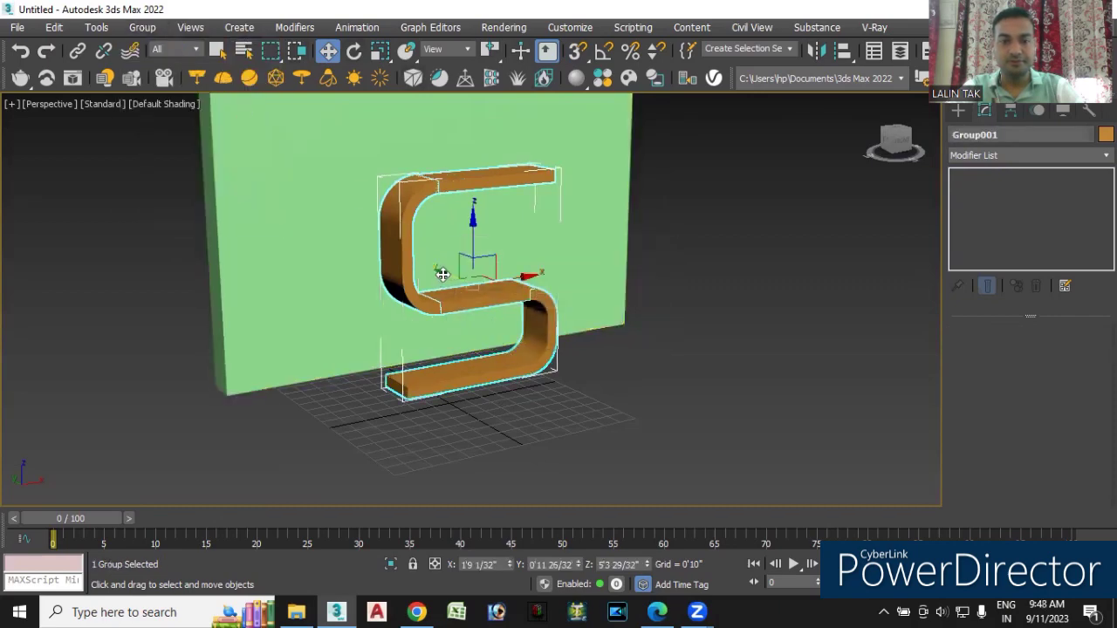
mouse_move(410, 254)
left_mouse_down()
mouse_move(367, 239)
mouse_move(388, 253)
left_mouse_up()
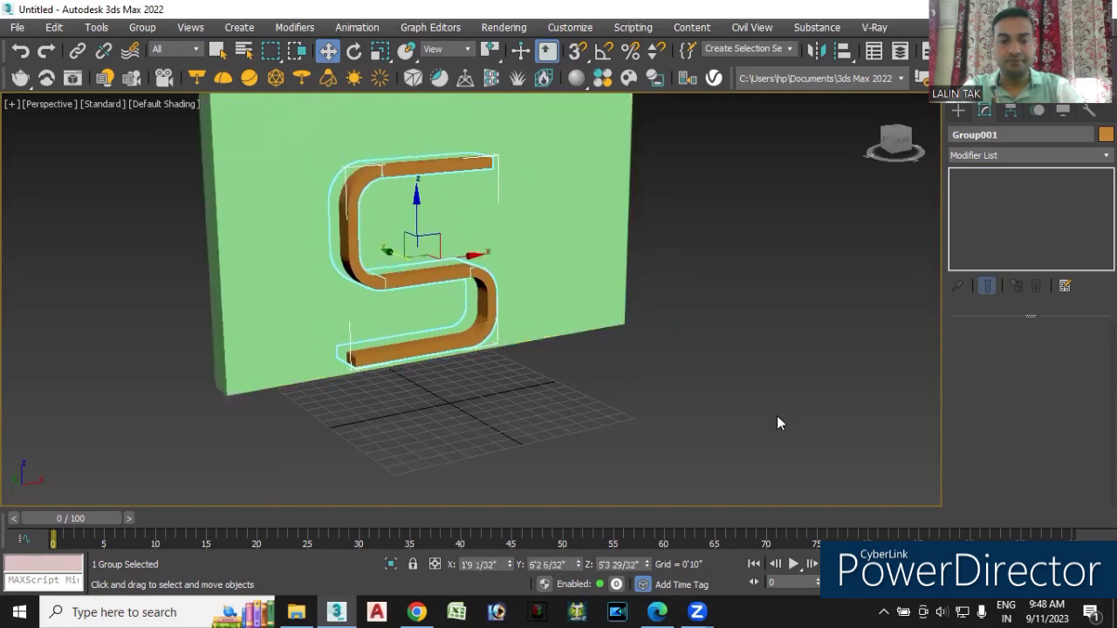
In Top view, push Group001 back against the wall and slide it right along it
key("t")
middle_click_drag(559, 256, 529, 407)
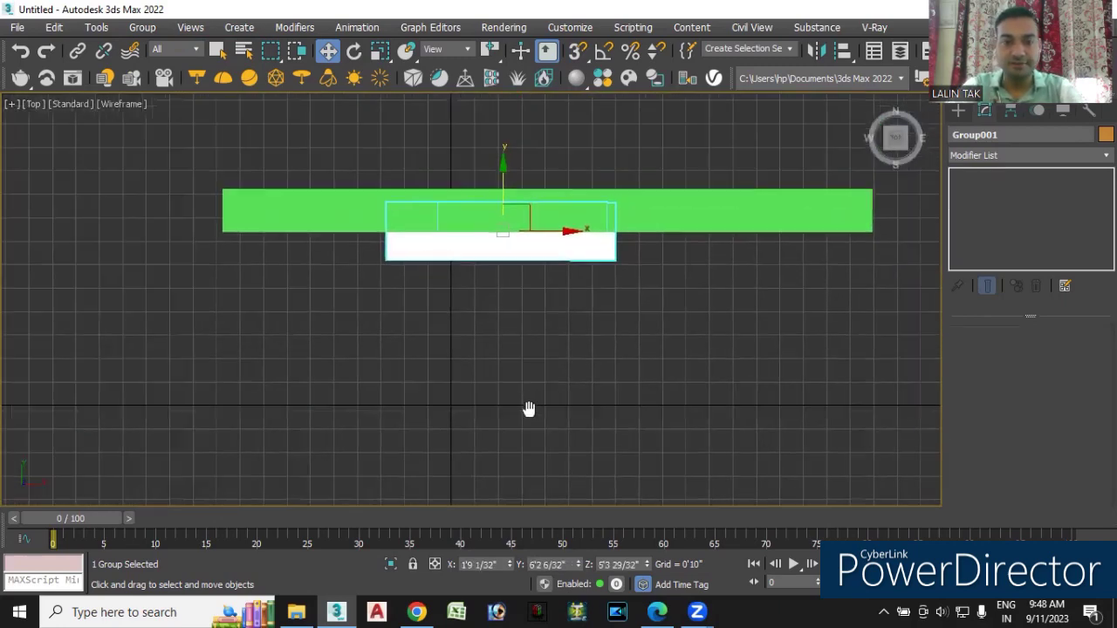
scroll(468, 325, "up", 3)
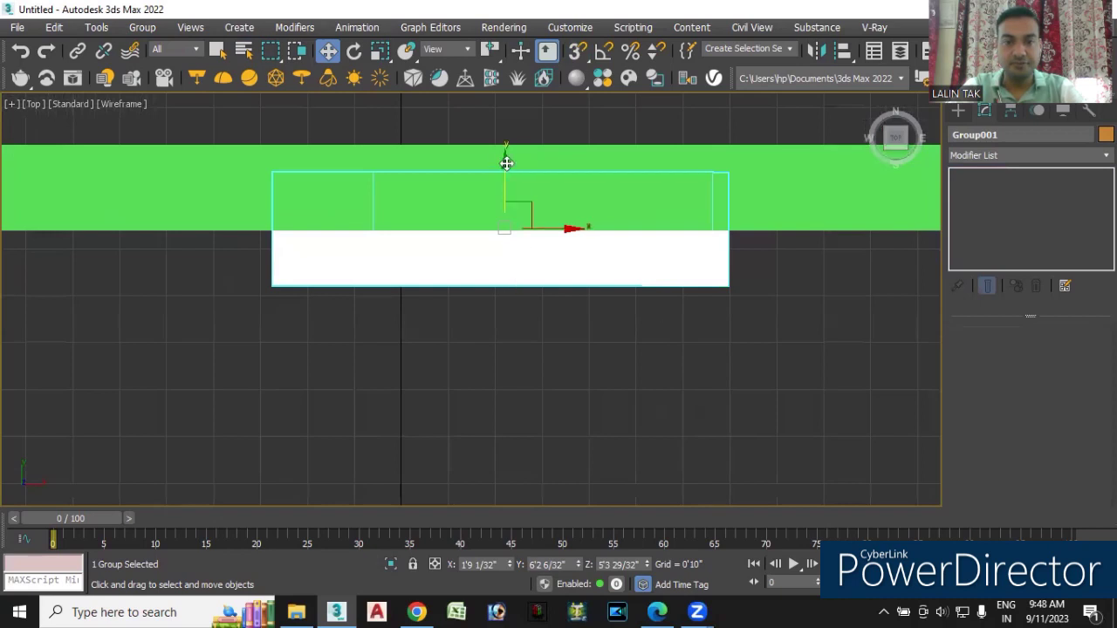
mouse_move(506, 171)
left_mouse_down()
mouse_move(506, 239)
mouse_move(511, 208)
left_mouse_up()
left_click_drag(572, 279, 623, 283)
scroll(619, 288, "down", 3)
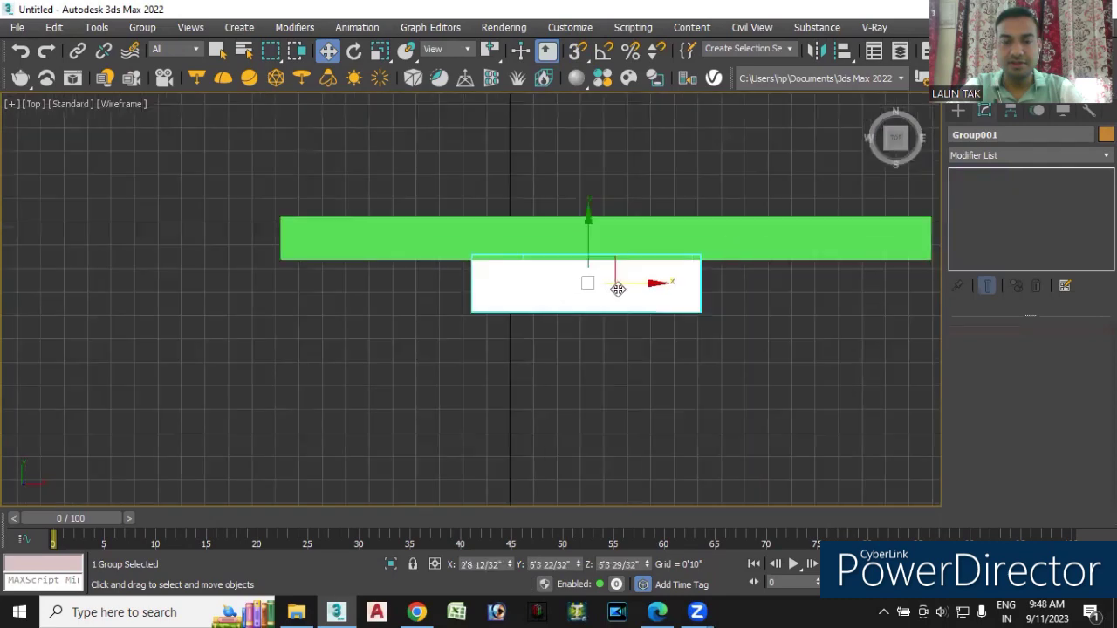
left_click_drag(658, 283, 695, 286)
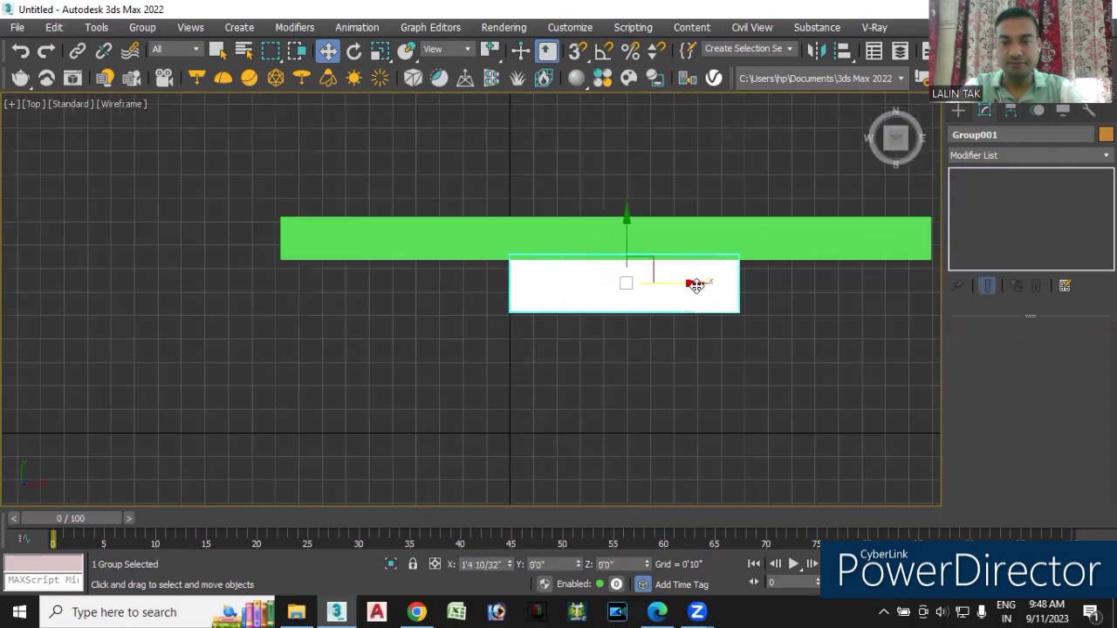
From the front view, lower the green wall's height to 12'5"
key("f")
mouse_move(615, 331)
middle_mouse_down()
mouse_move(584, 506)
mouse_move(568, 289)
middle_mouse_up()
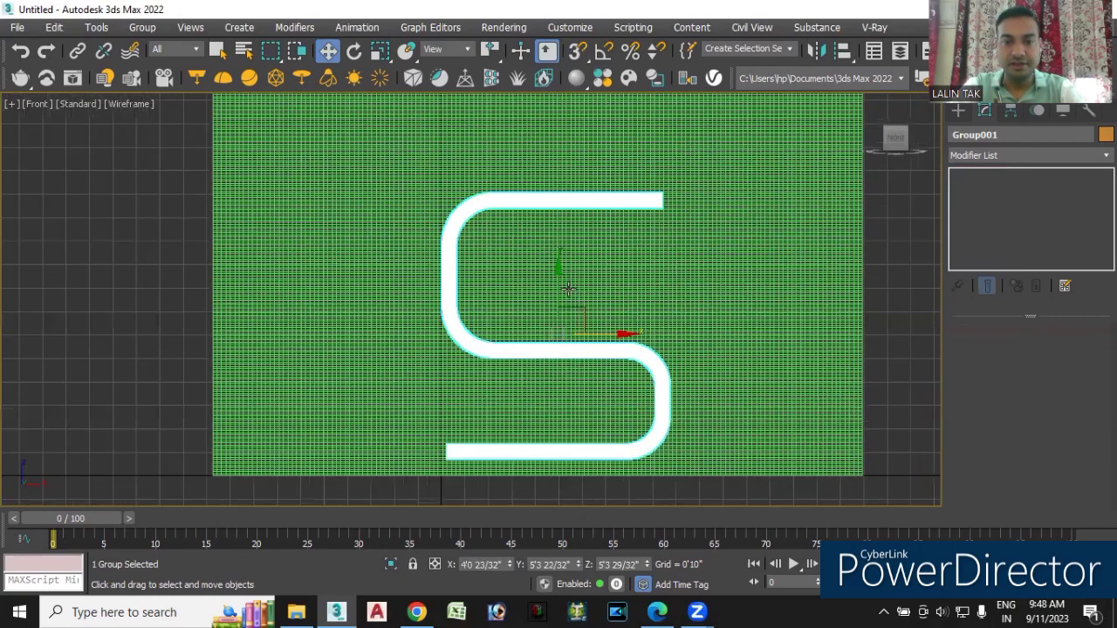
scroll(558, 264, "down", 2)
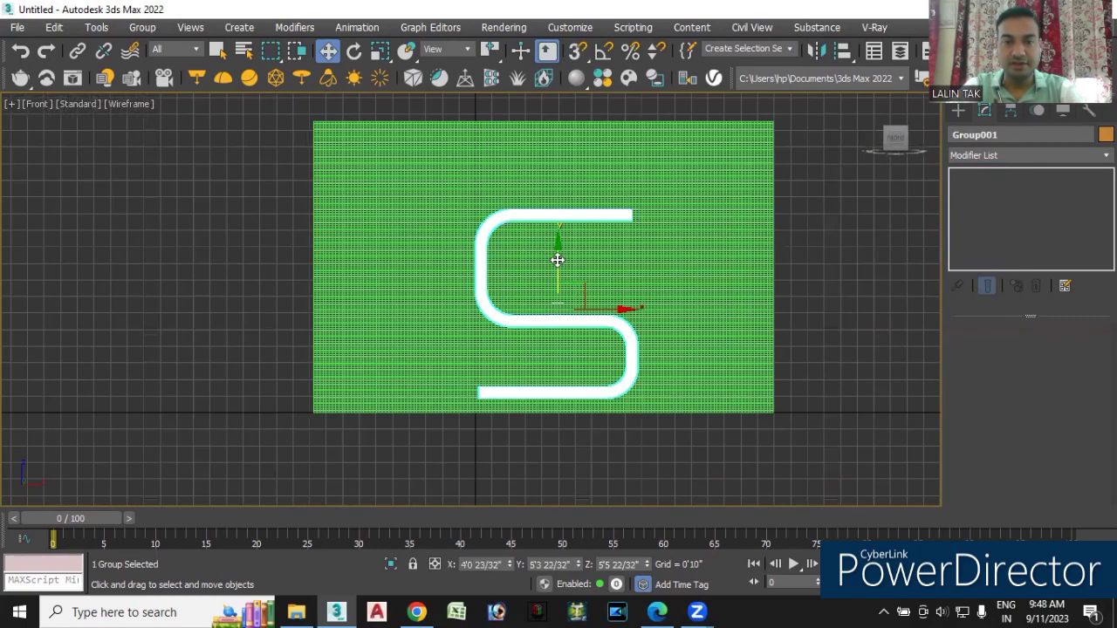
left_click(721, 194)
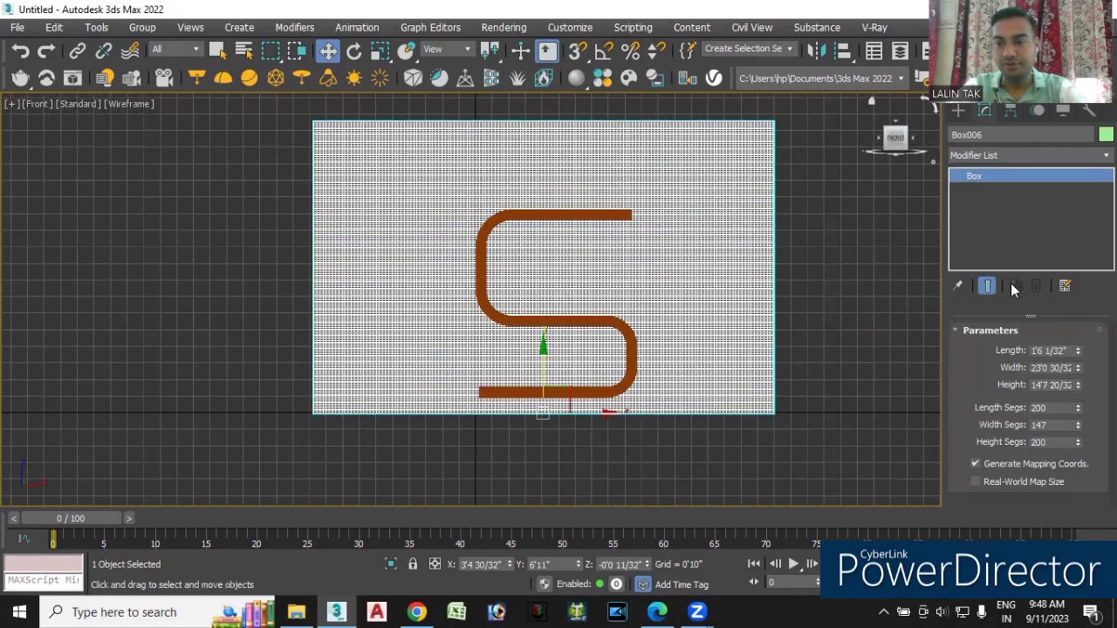
left_click_drag(1078, 388, 1077, 403)
left_click(848, 341)
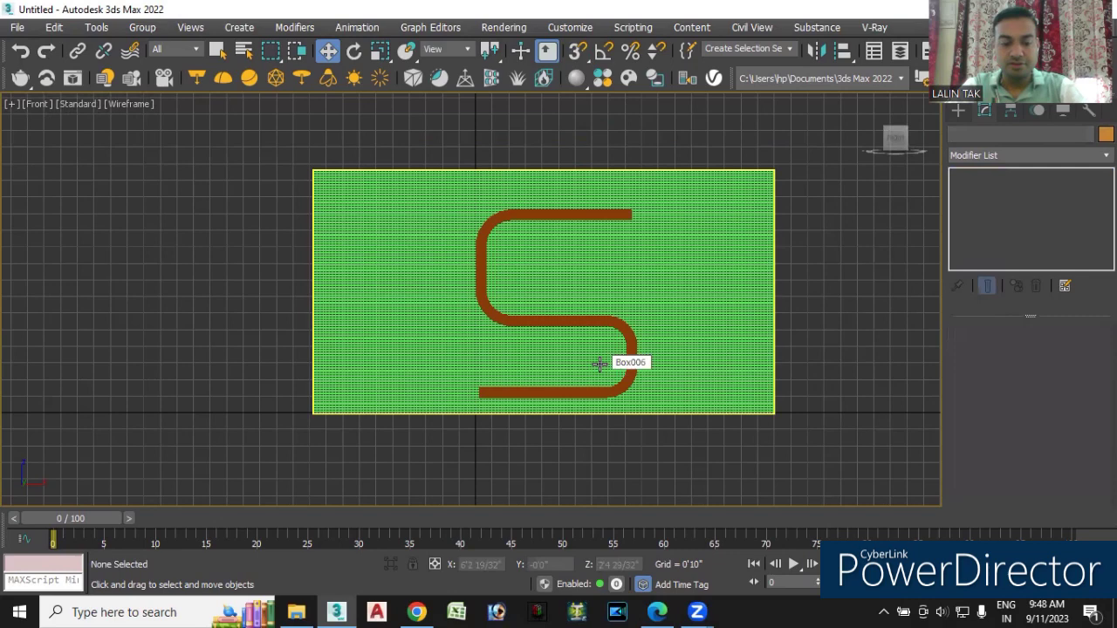
Check the wall and S-shelf from the side and perspective views
key("l")
mouse_move(427, 297)
middle_mouse_down()
mouse_move(461, 451)
mouse_move(484, 474)
mouse_move(492, 435)
middle_mouse_up()
key("p")
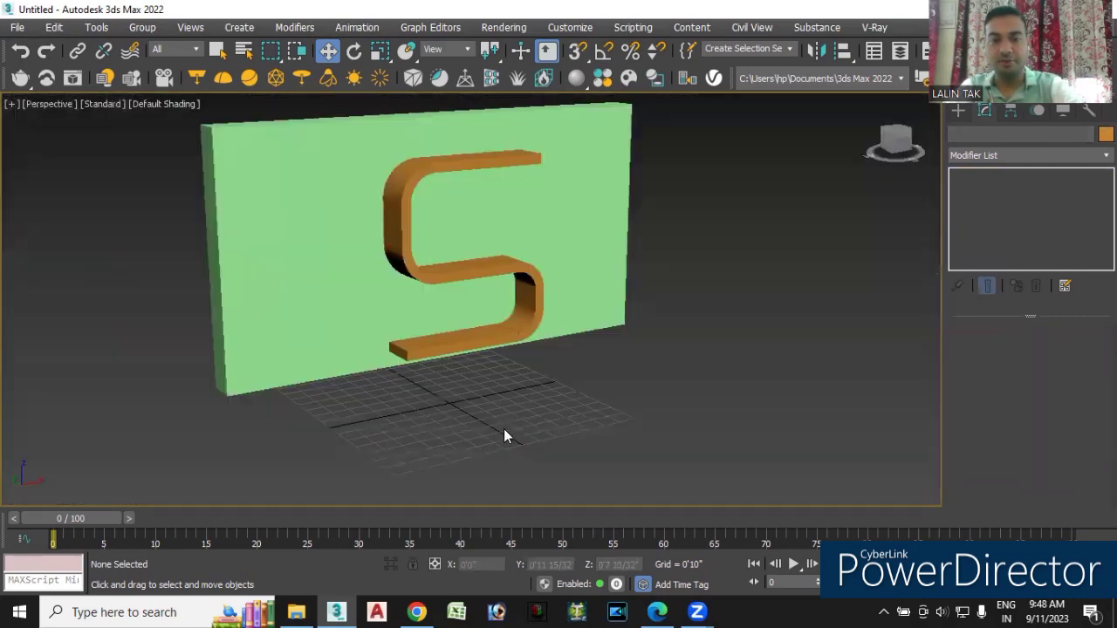
mouse_move(524, 444)
middle_mouse_down("alt")
mouse_move(606, 448)
mouse_move(551, 465)
mouse_move(559, 473)
mouse_move(606, 462)
middle_mouse_up("alt")
scroll(509, 229, "up", 5)
mouse_move(510, 229)
middle_mouse_down("alt")
mouse_move(504, 329)
mouse_move(498, 314)
mouse_move(526, 323)
middle_mouse_up("alt")
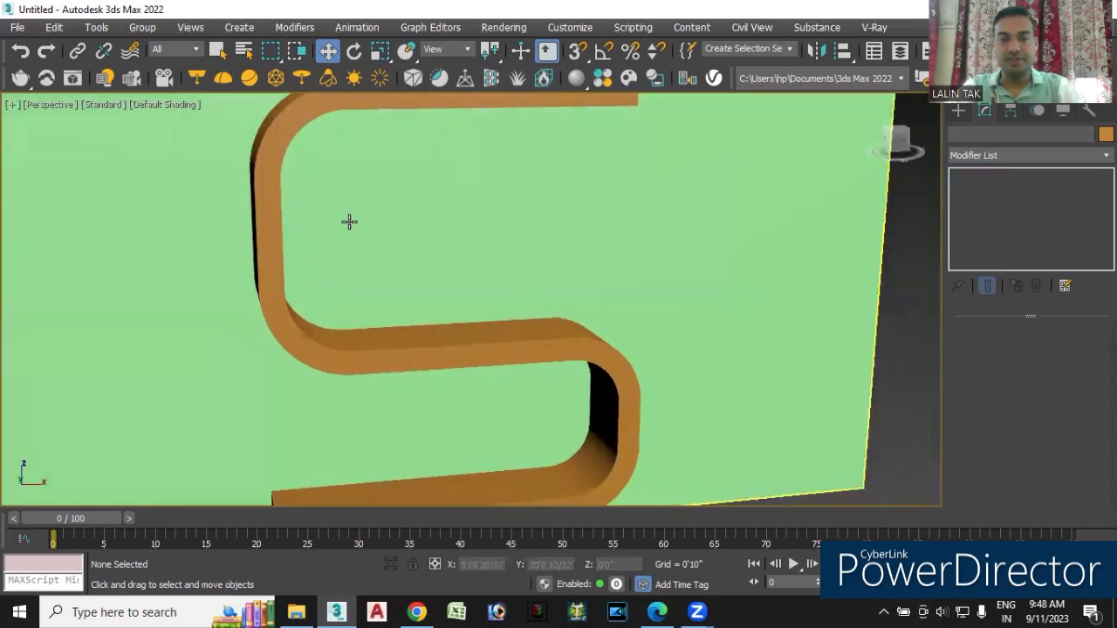
middle_click_drag(473, 239, 349, 289)
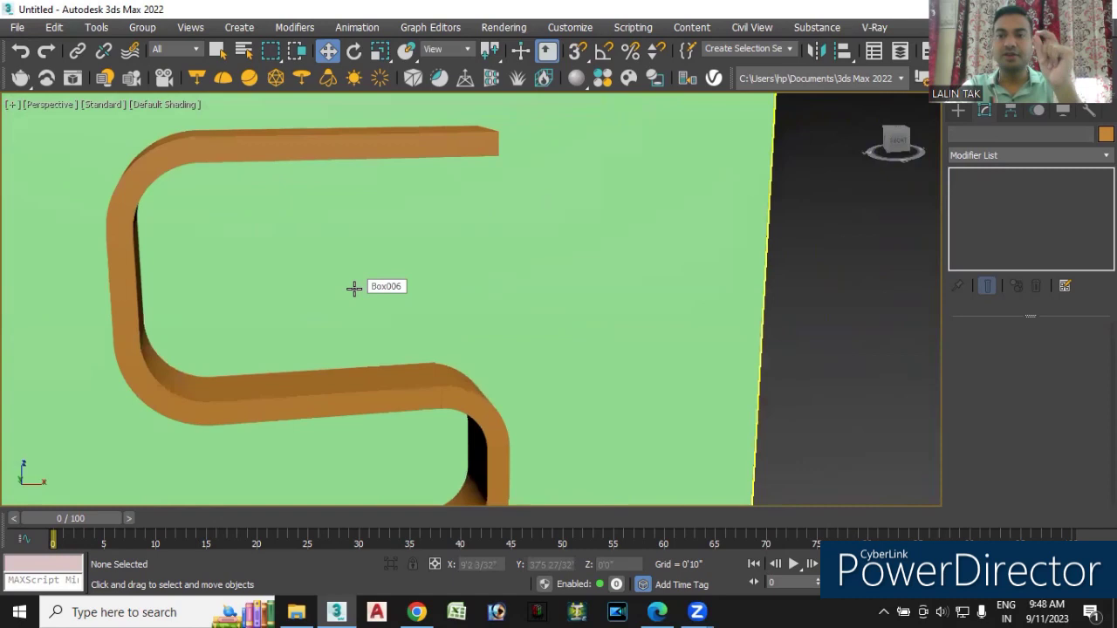
left_click(958, 116)
Choose the Gengon tool from Extended Primitives with AutoGrid enabled
left_click(993, 159)
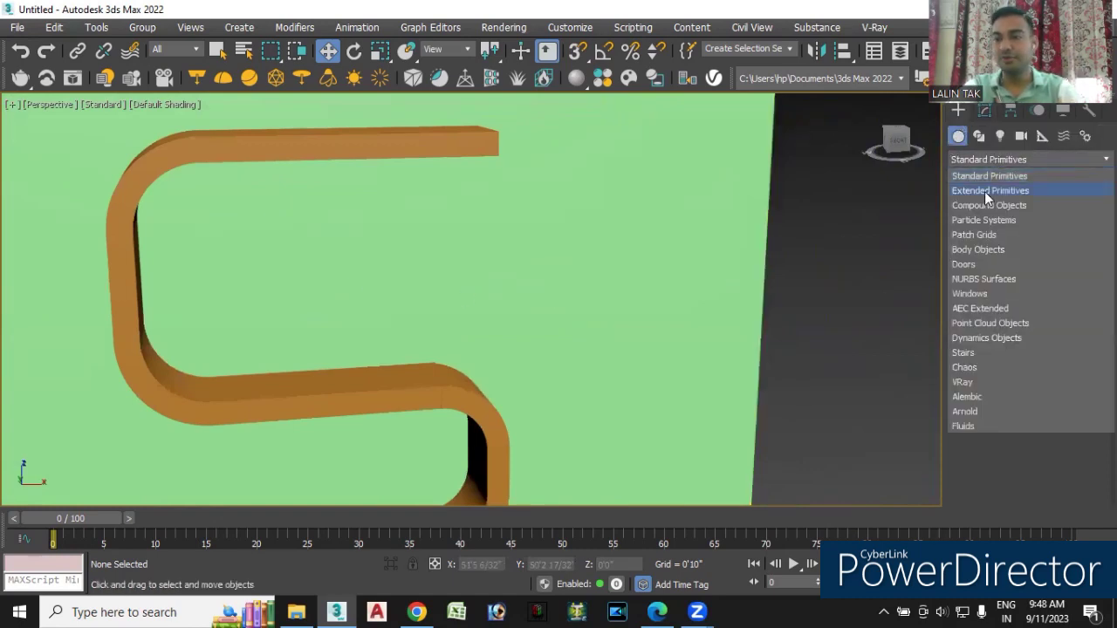
left_click(984, 191)
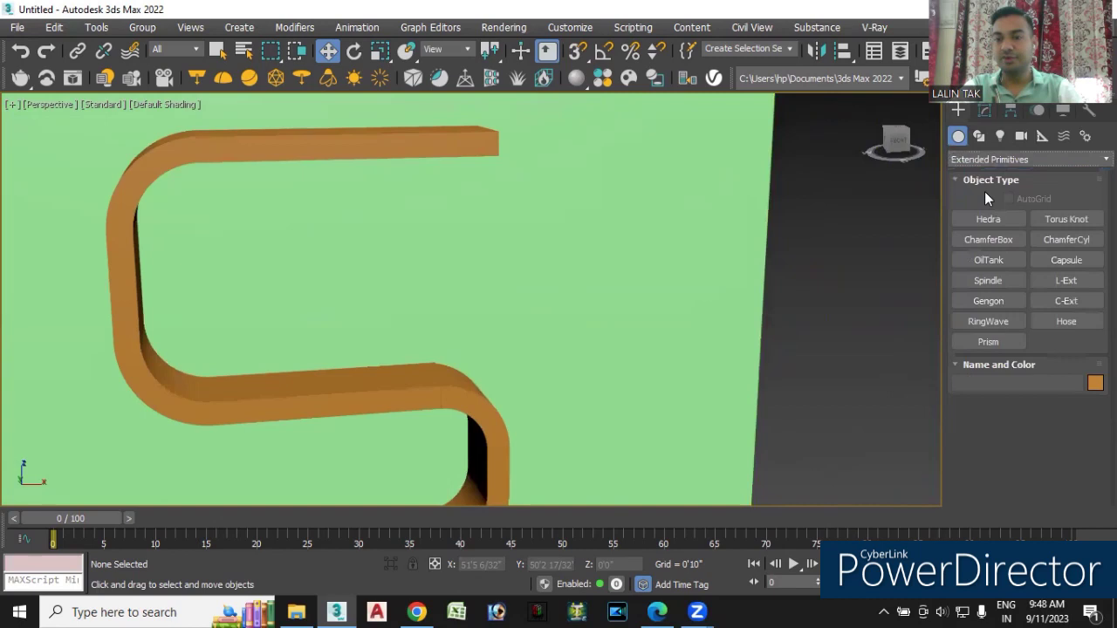
left_click(991, 301)
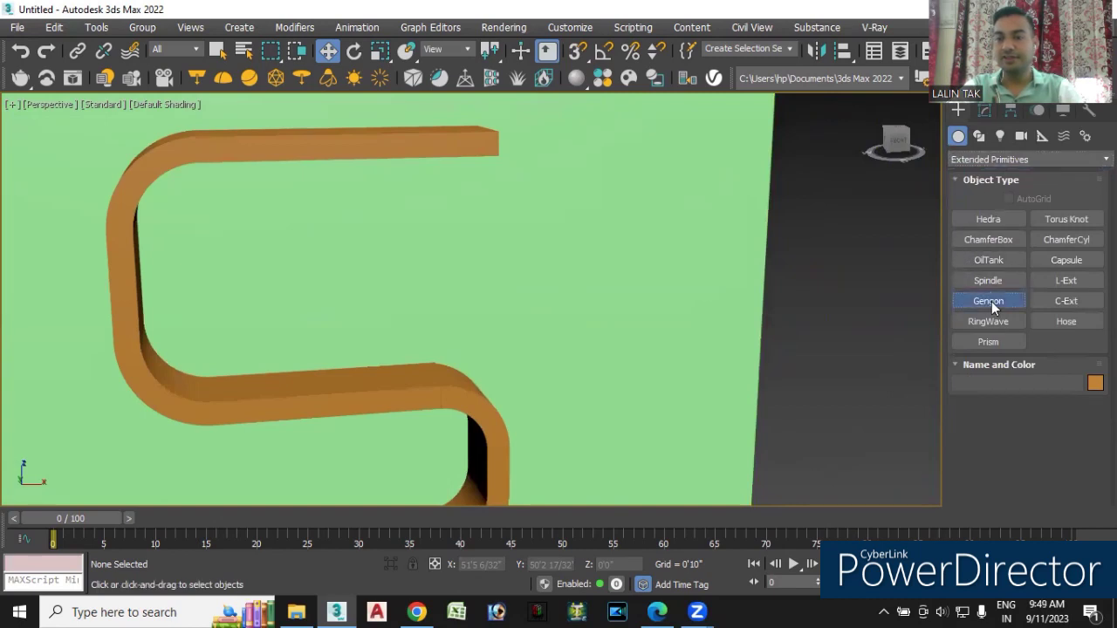
left_click(1008, 199)
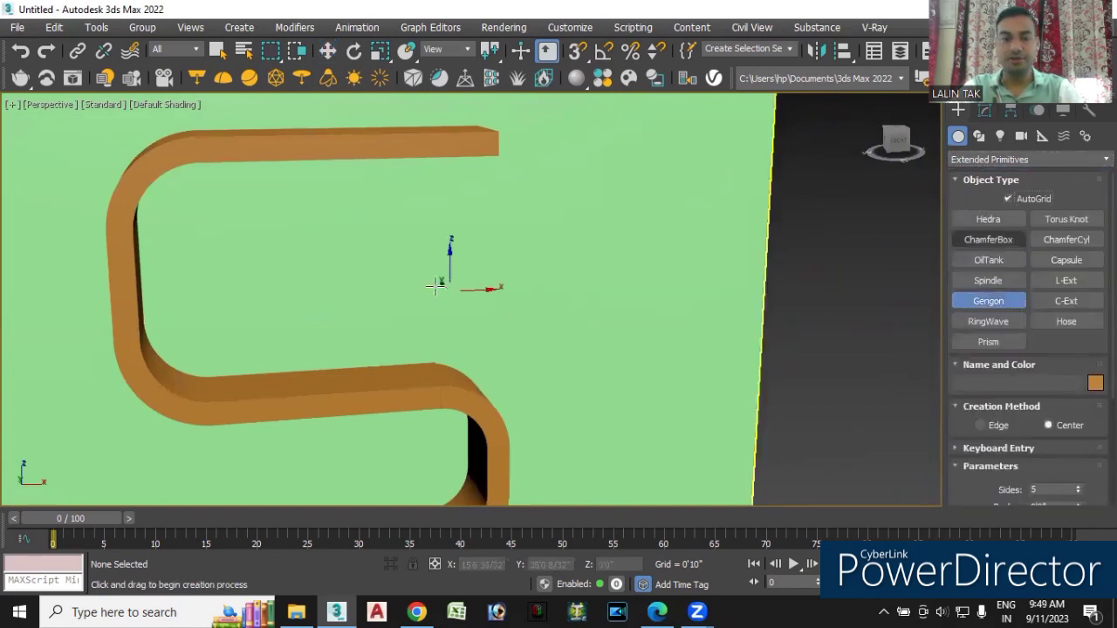
Draw a five-sided Gengon001 on the wall inside the S-shelf's upper curve
left_click_drag(415, 255, 435, 281)
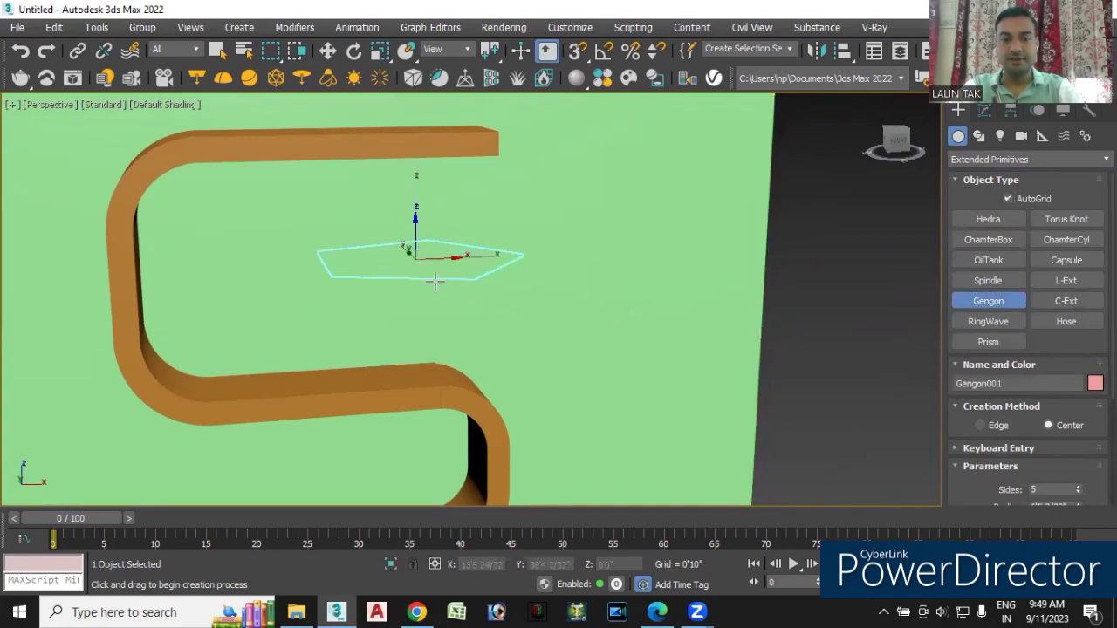
right_click(434, 281)
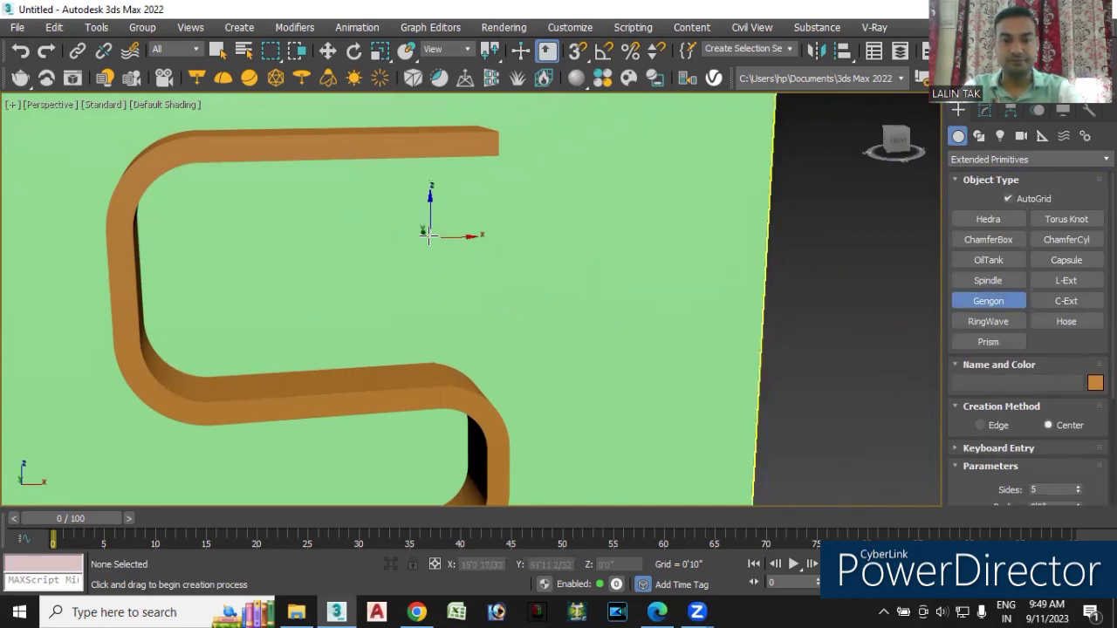
left_click_drag(427, 244, 441, 248)
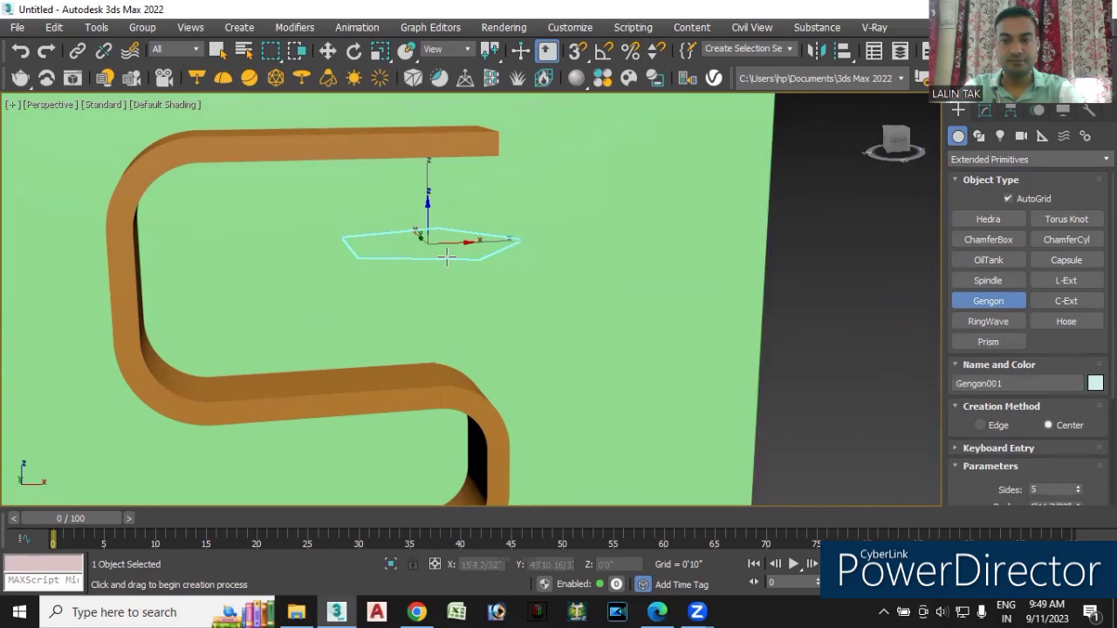
right_click(447, 250)
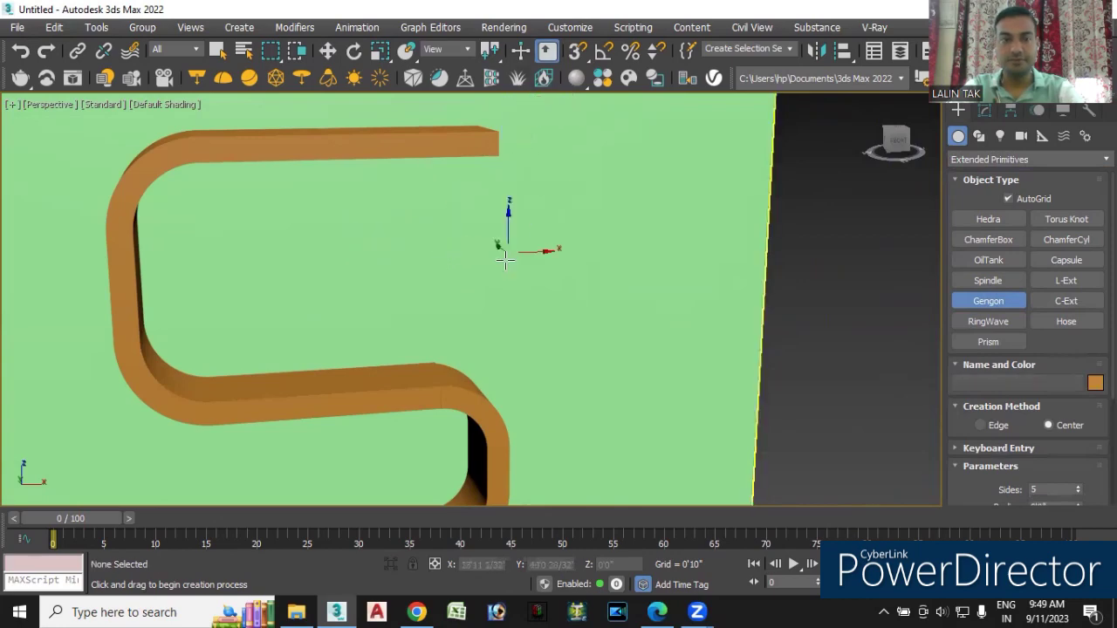
scroll(471, 349, "down", 1)
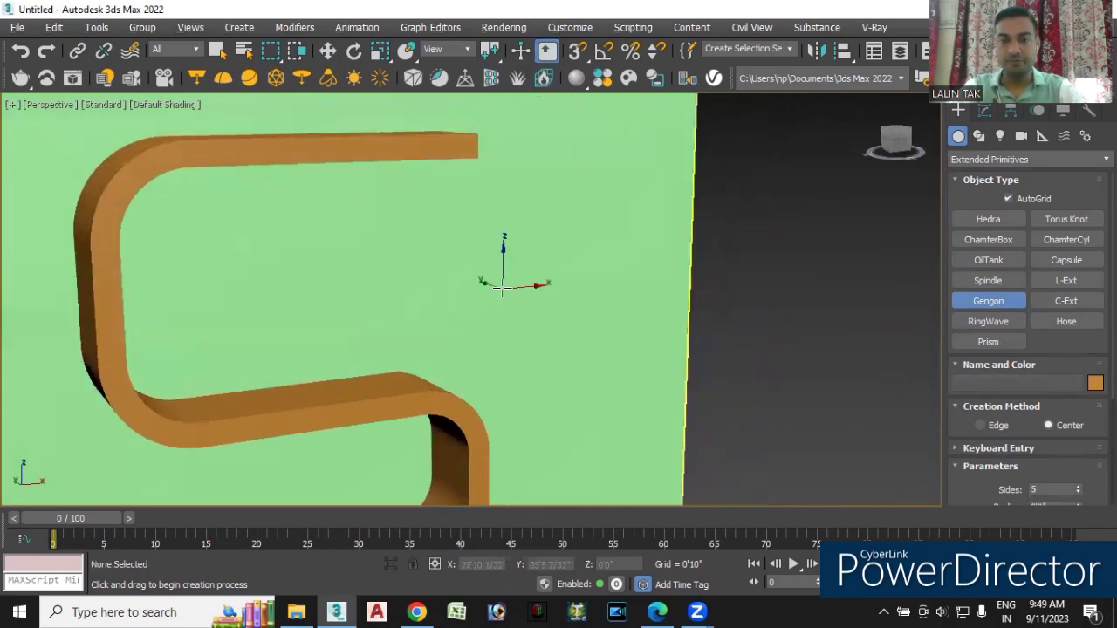
scroll(499, 280, "down", 4)
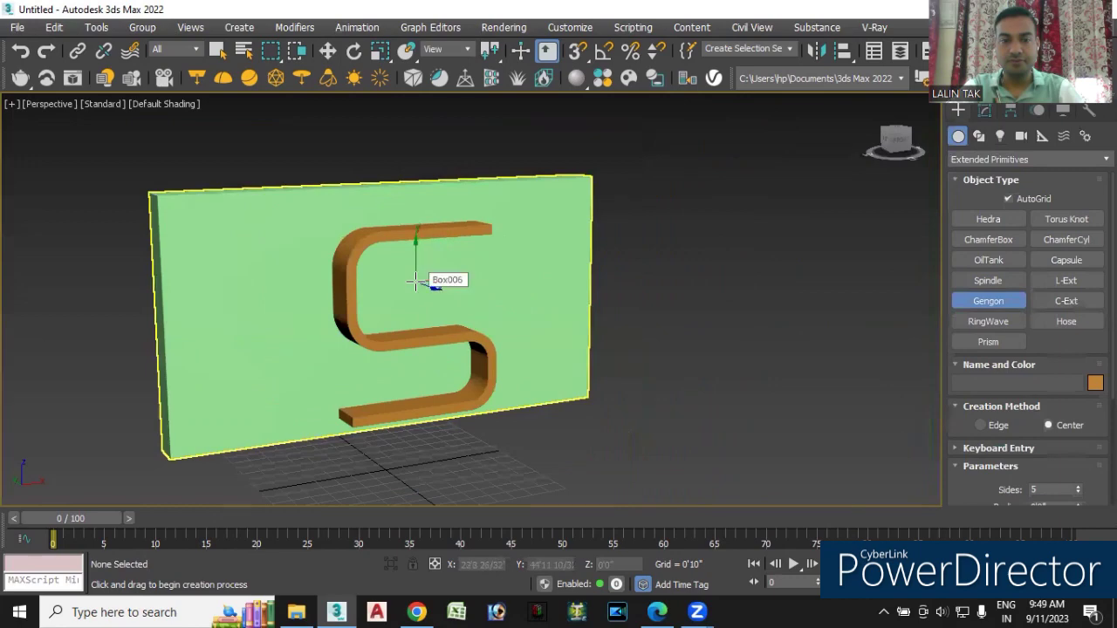
left_click_drag(415, 280, 432, 299)
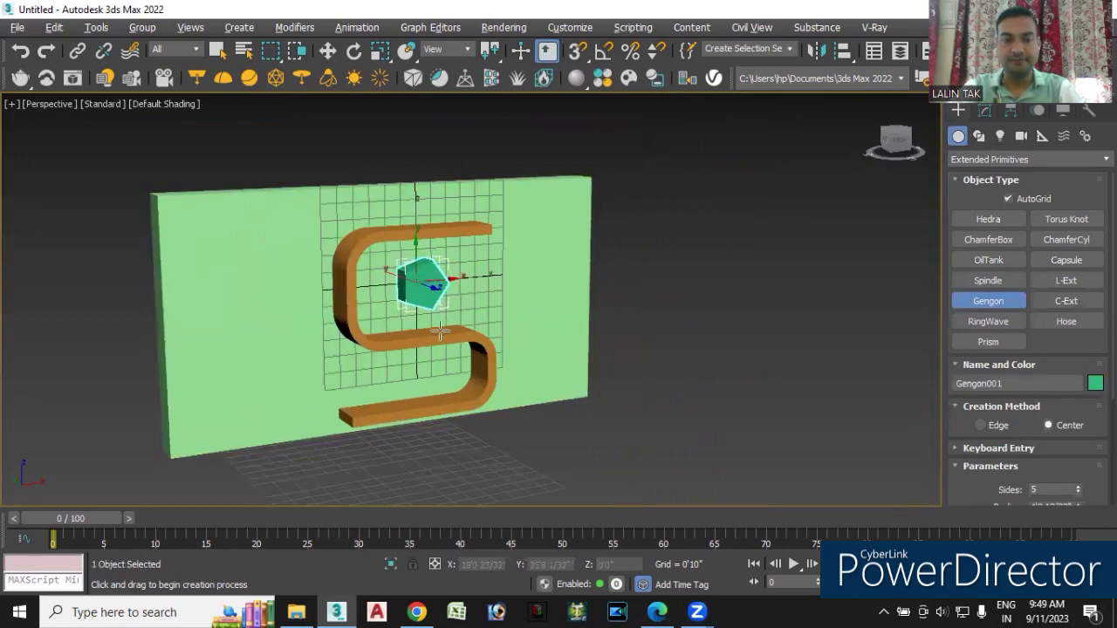
middle_click_drag(441, 332, 419, 288, "alt")
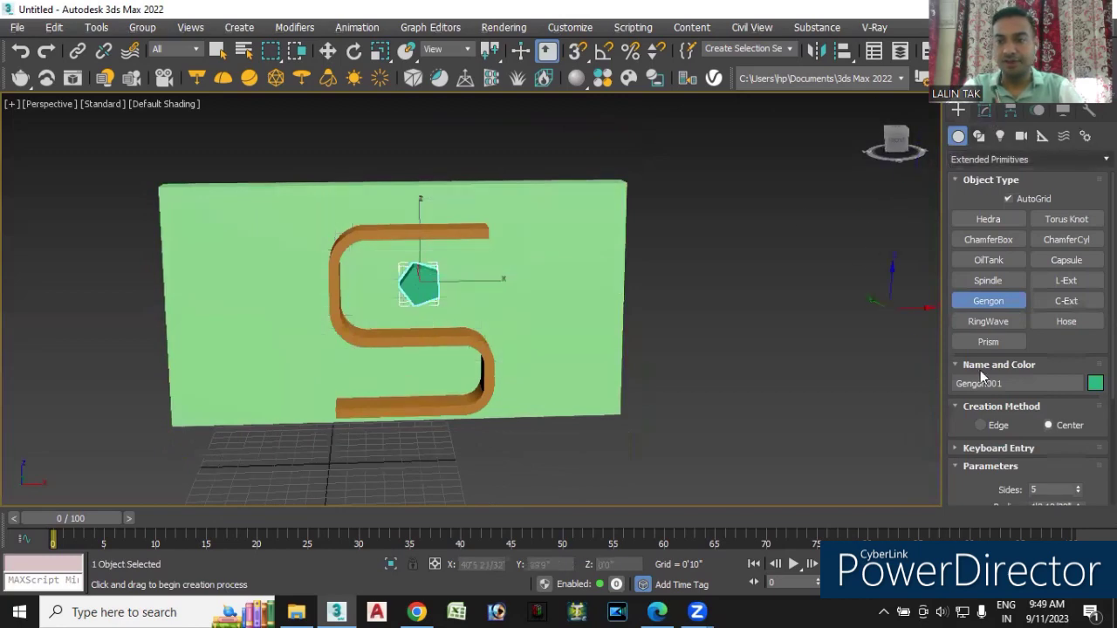
left_click(984, 112)
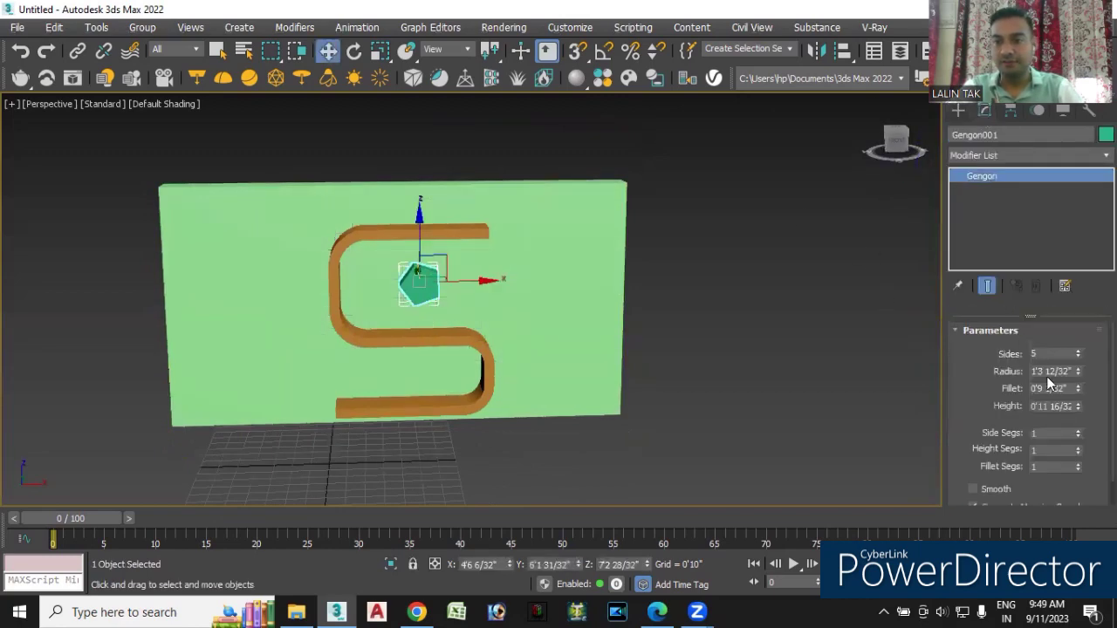
Give the Gengon 4 sides and more fillet segments for rounder corners
double_click(1045, 354)
type("4")
key("Return")
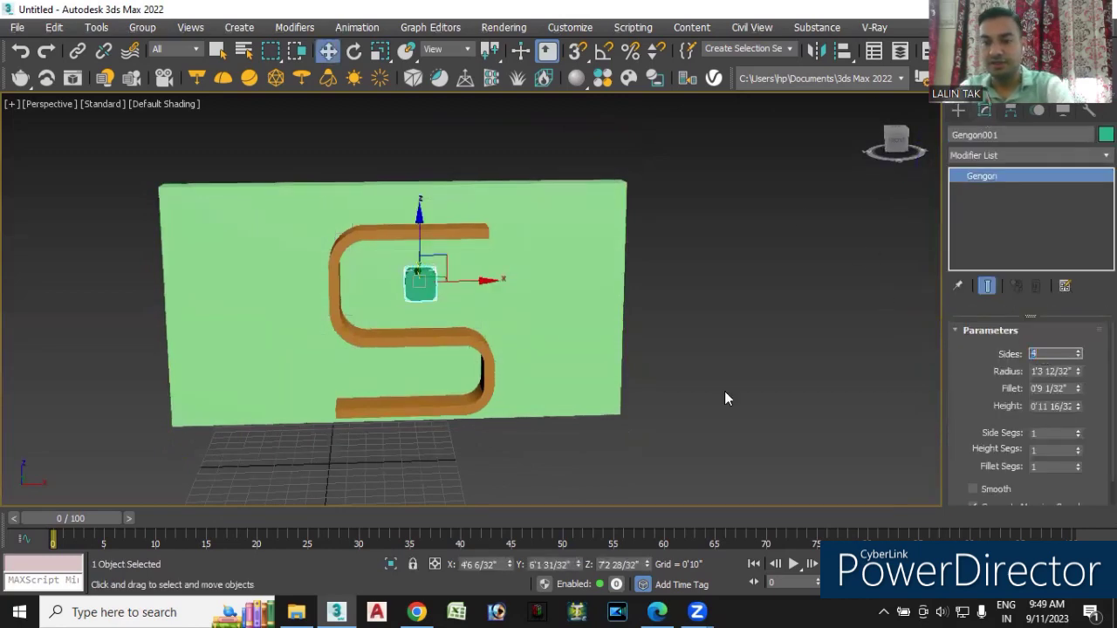
scroll(438, 279, "up", 5)
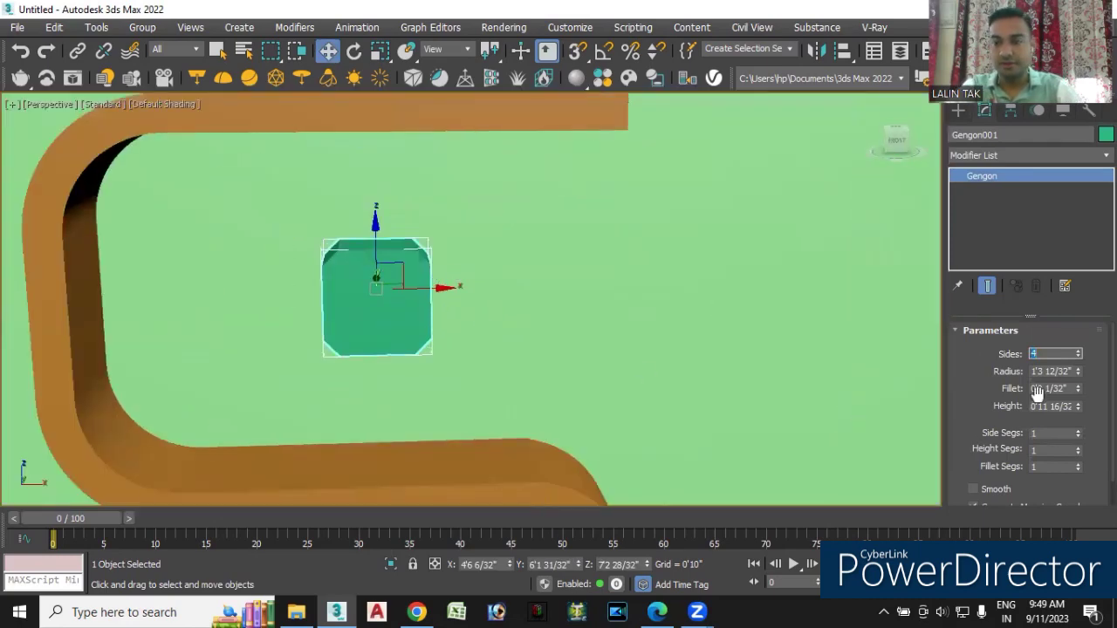
left_click_drag(1079, 471, 1082, 373)
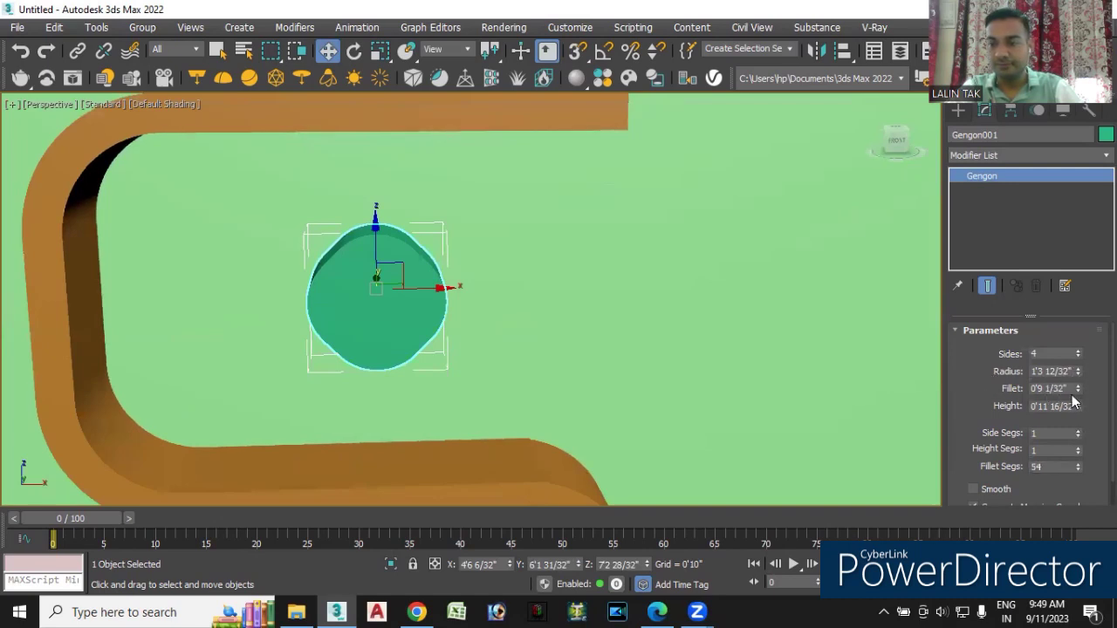
Set angle snap to 45° and rotate the Gengon 45 degrees
left_click(355, 53)
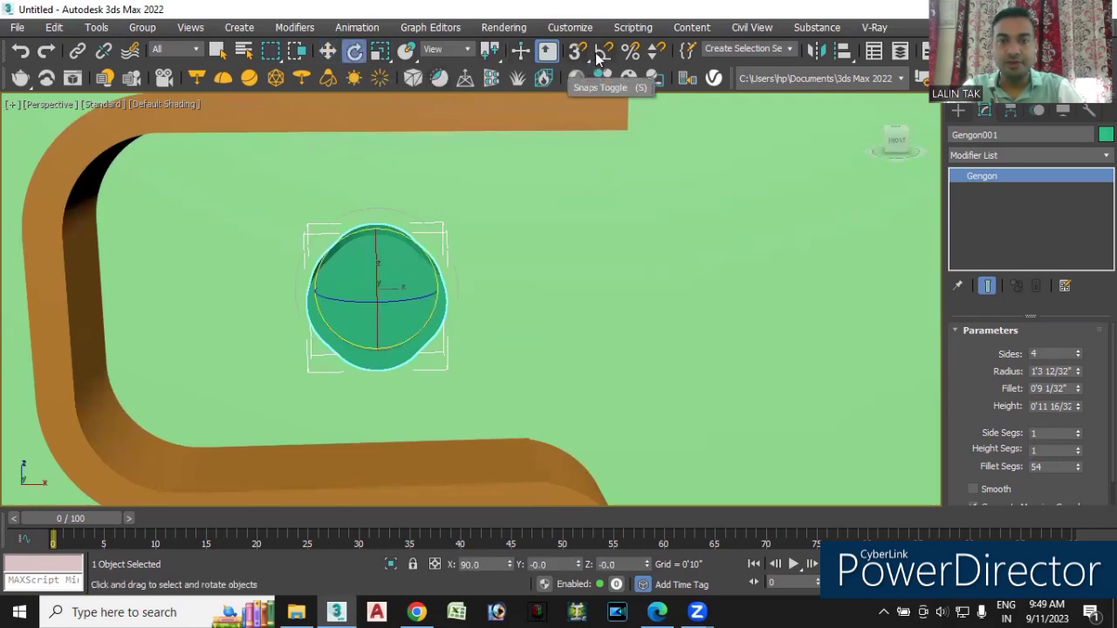
right_click(604, 52)
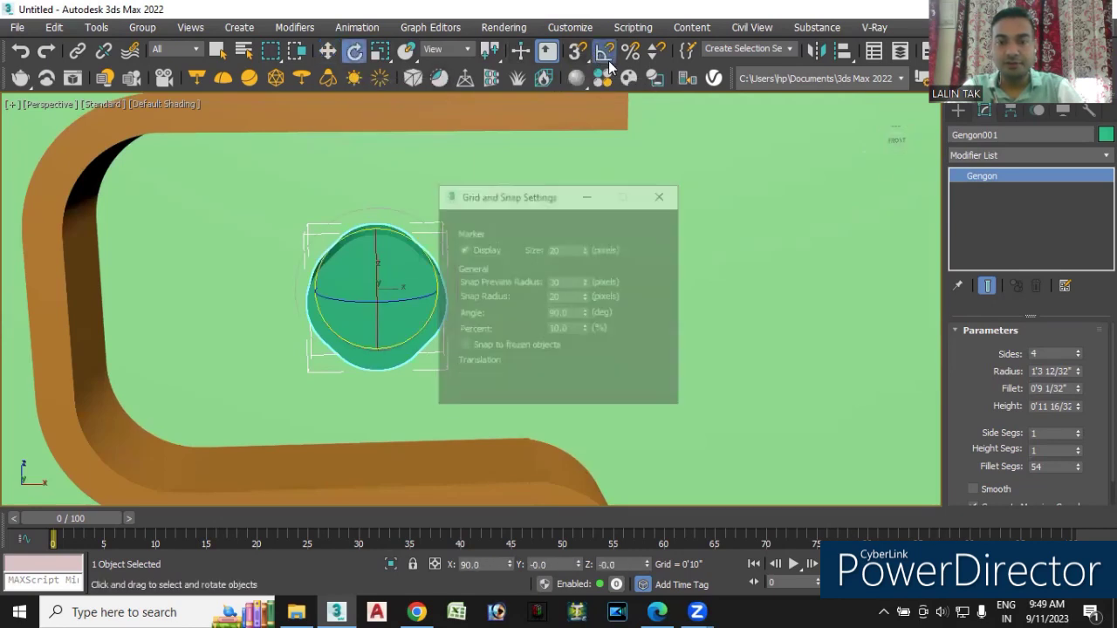
double_click(563, 312)
type("45")
key("Return")
left_click(661, 194)
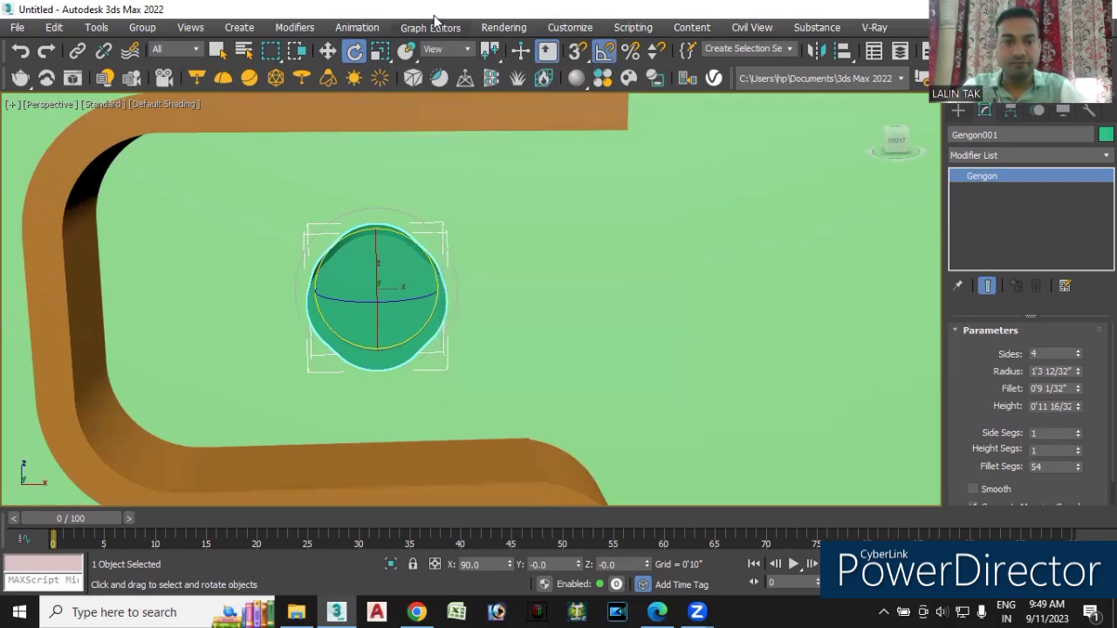
left_click_drag(431, 261, 469, 349)
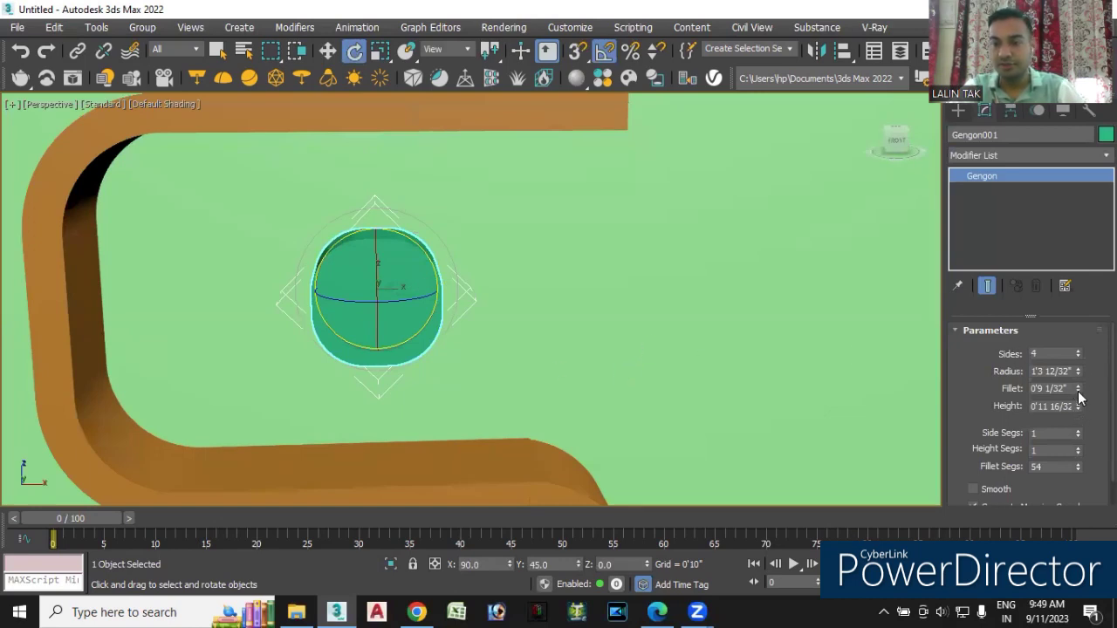
Lower the Gengon's Fillet to 0'3 19/32" and Height to 0'4 30/32"
left_click_drag(1080, 389, 1090, 440)
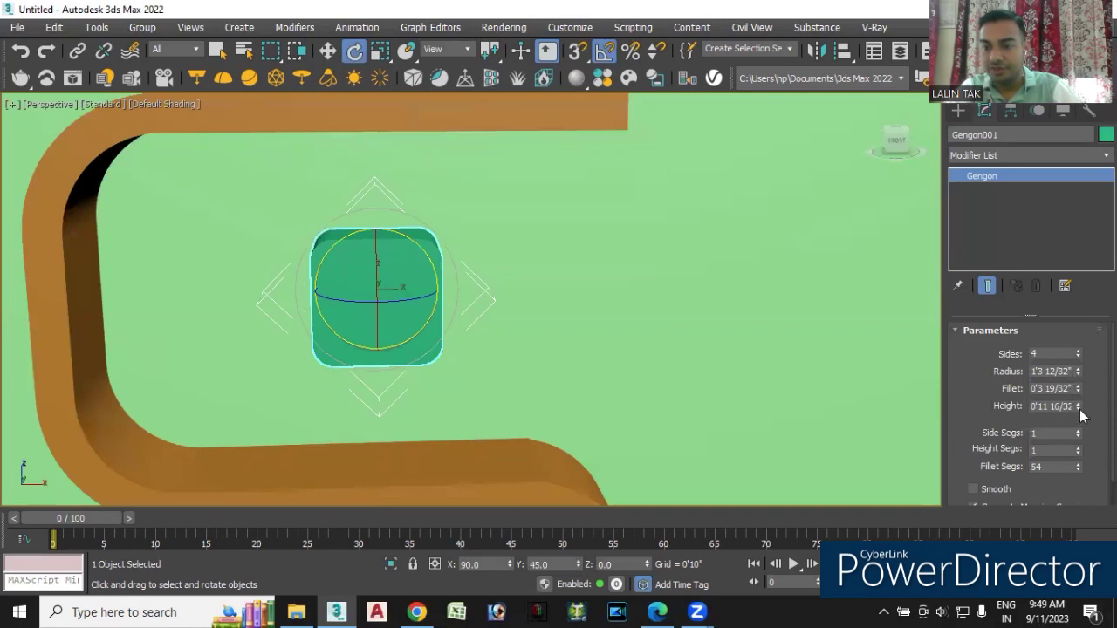
left_click_drag(1077, 408, 1077, 452)
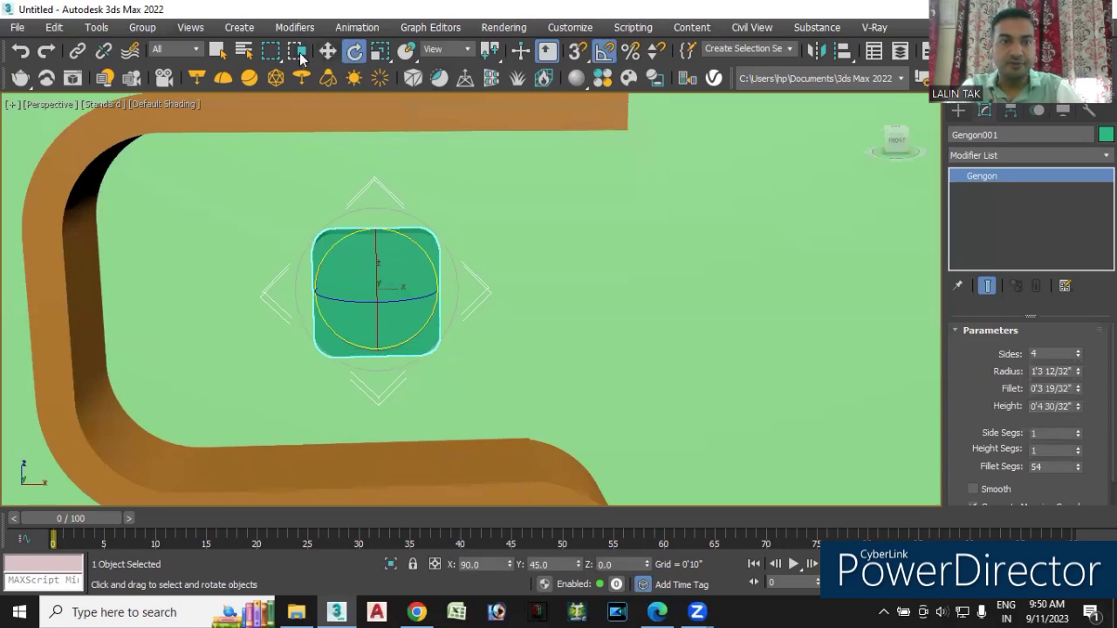
left_click(379, 50)
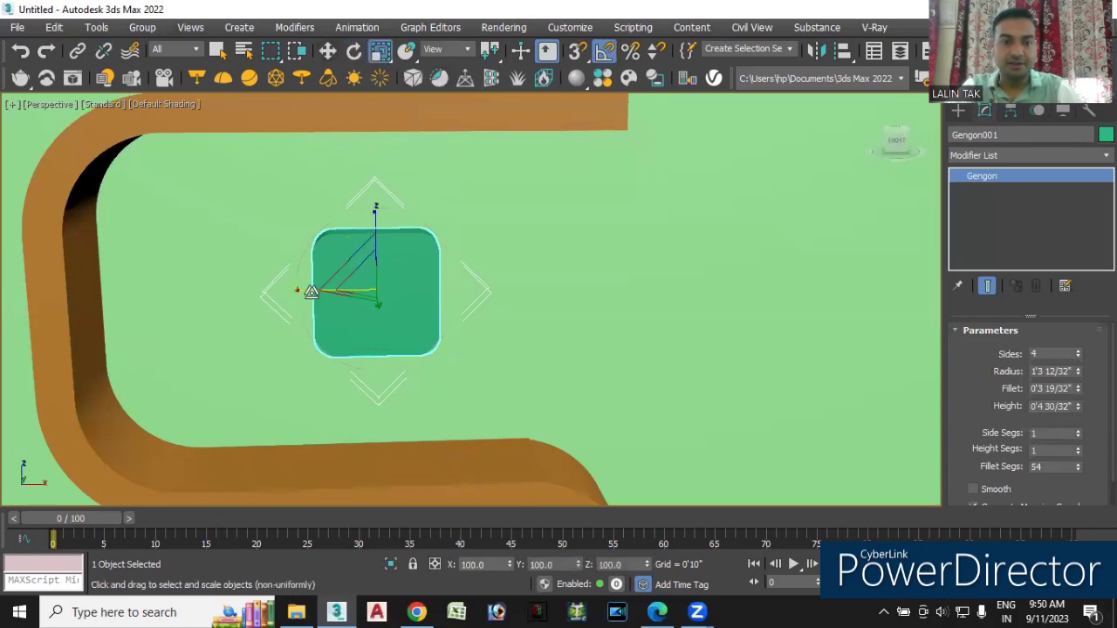
Scale the Gengon wider and taller into a flat panel
left_click_drag(311, 290, 238, 288)
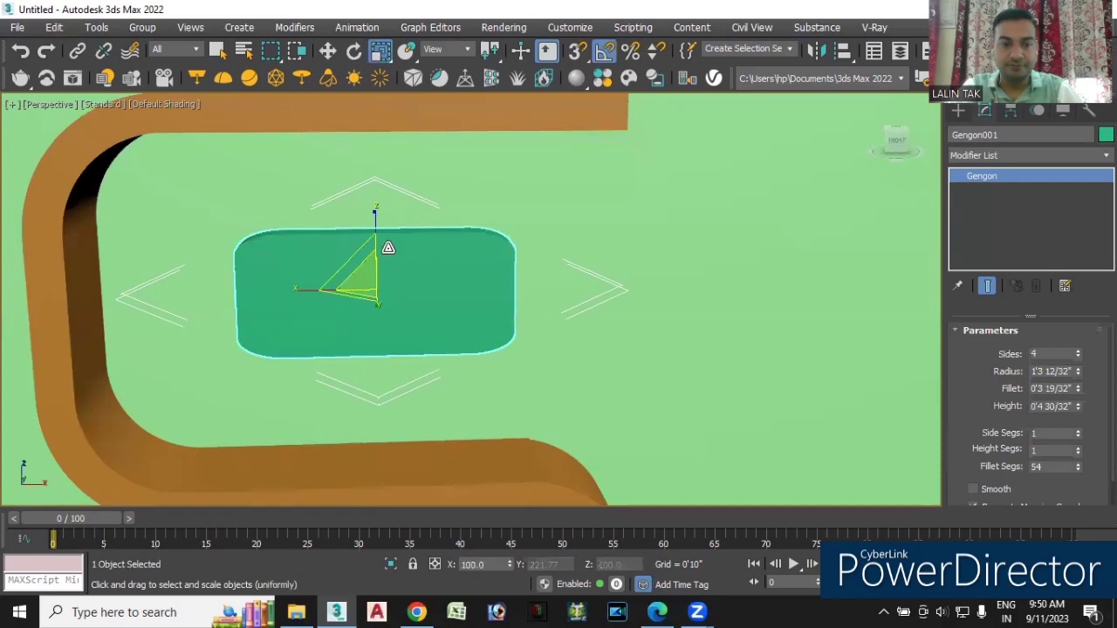
left_click_drag(375, 218, 378, 208)
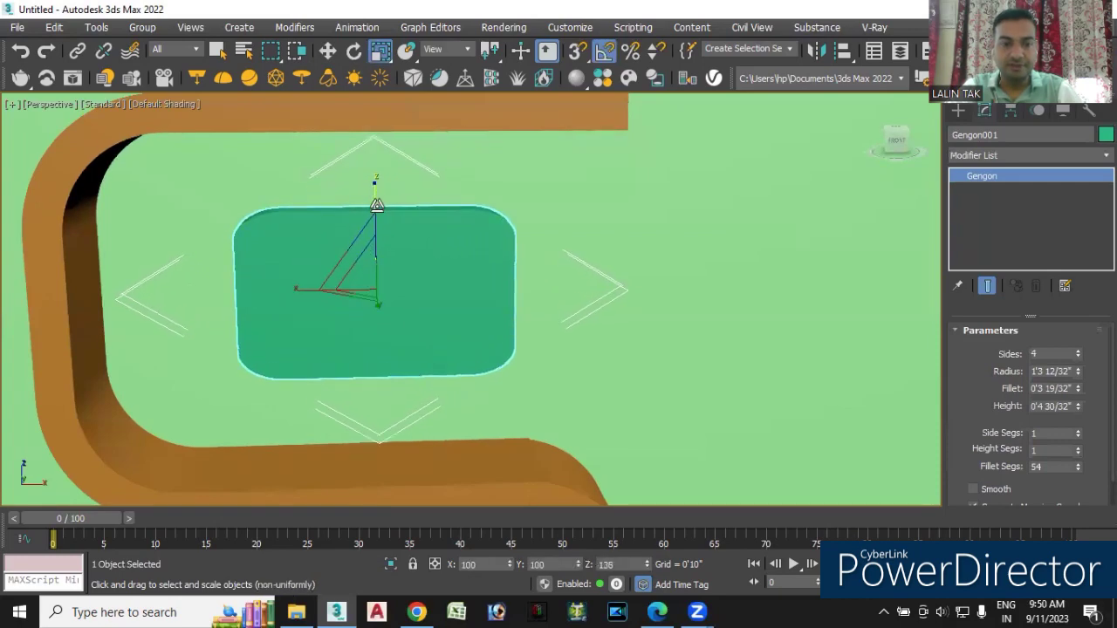
middle_click_drag(428, 319, 448, 309)
key("super")
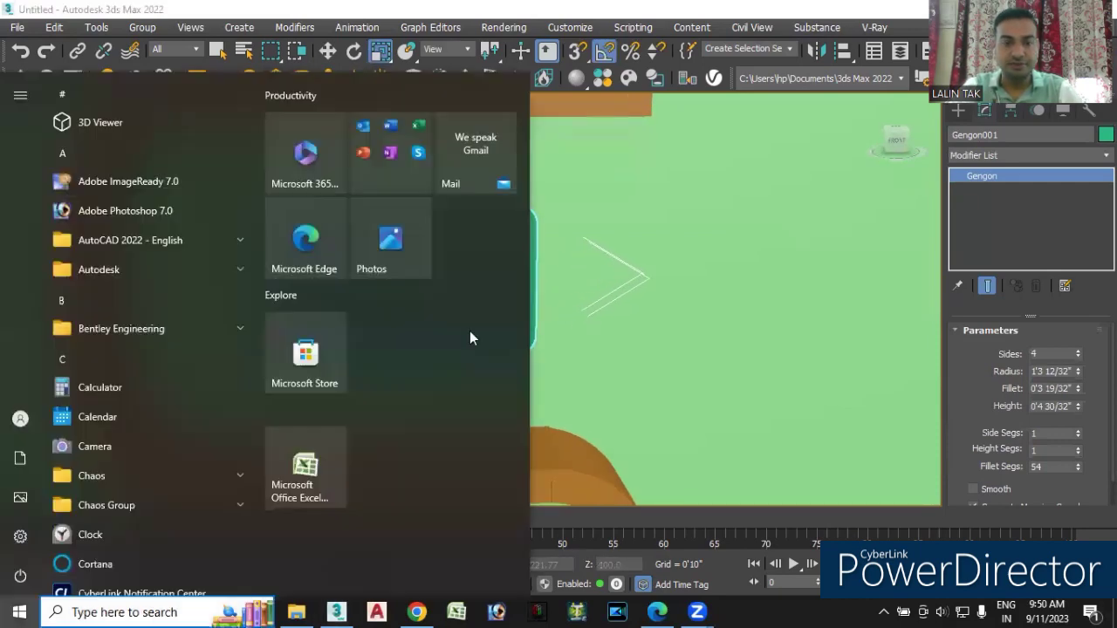
left_click(506, 349)
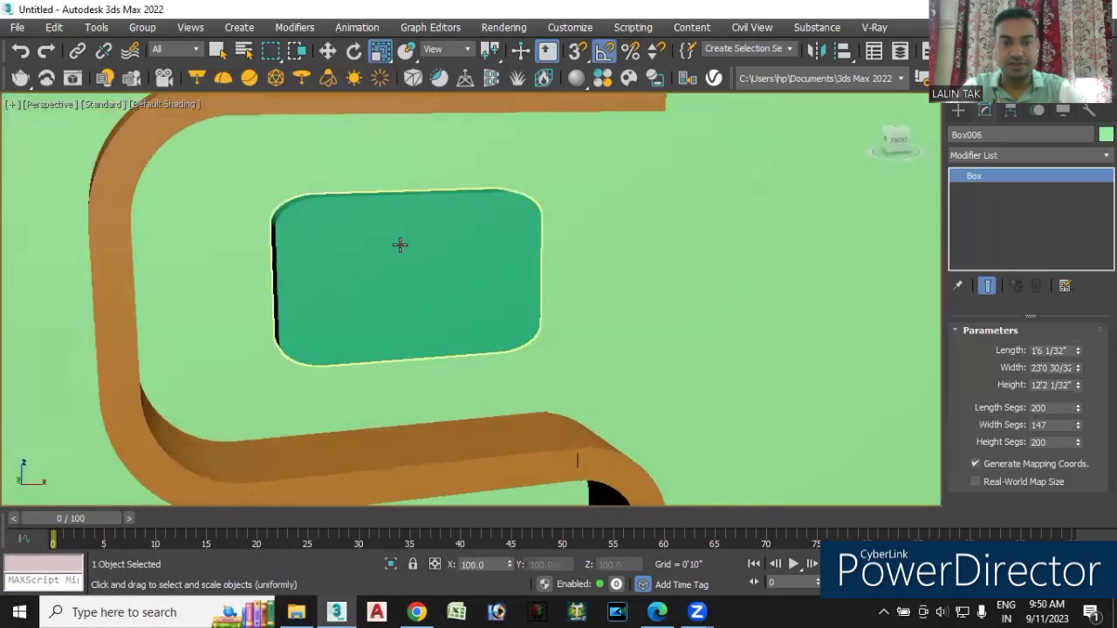
left_click(399, 244)
key("z")
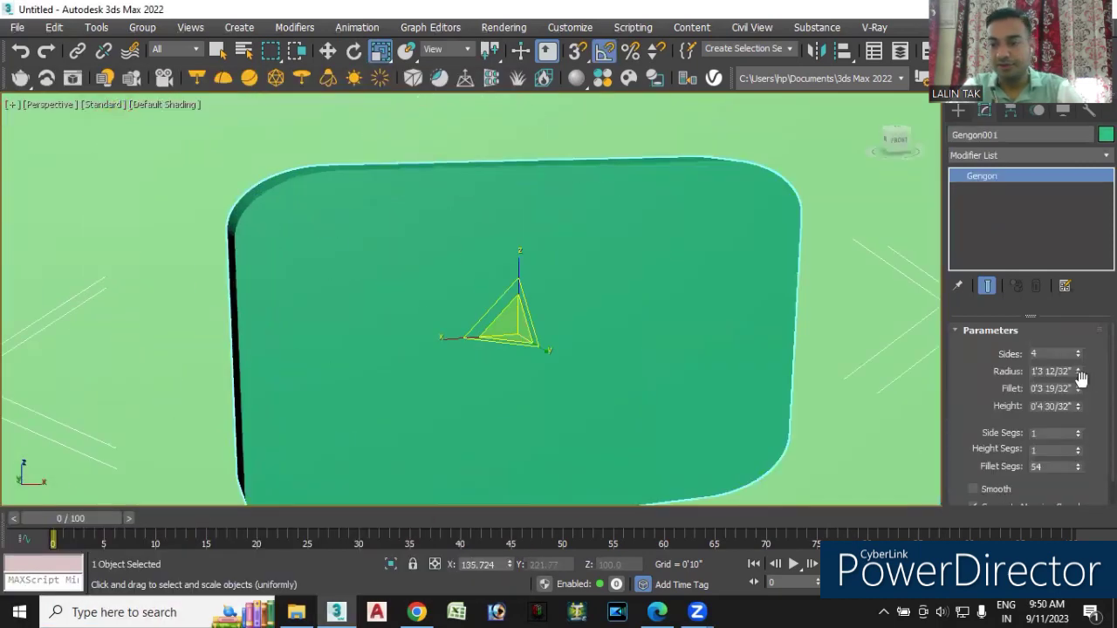
Reduce the panel's Fillet to 0'1 13/32" and make the slab slightly thinner
left_click_drag(1079, 391, 1087, 452)
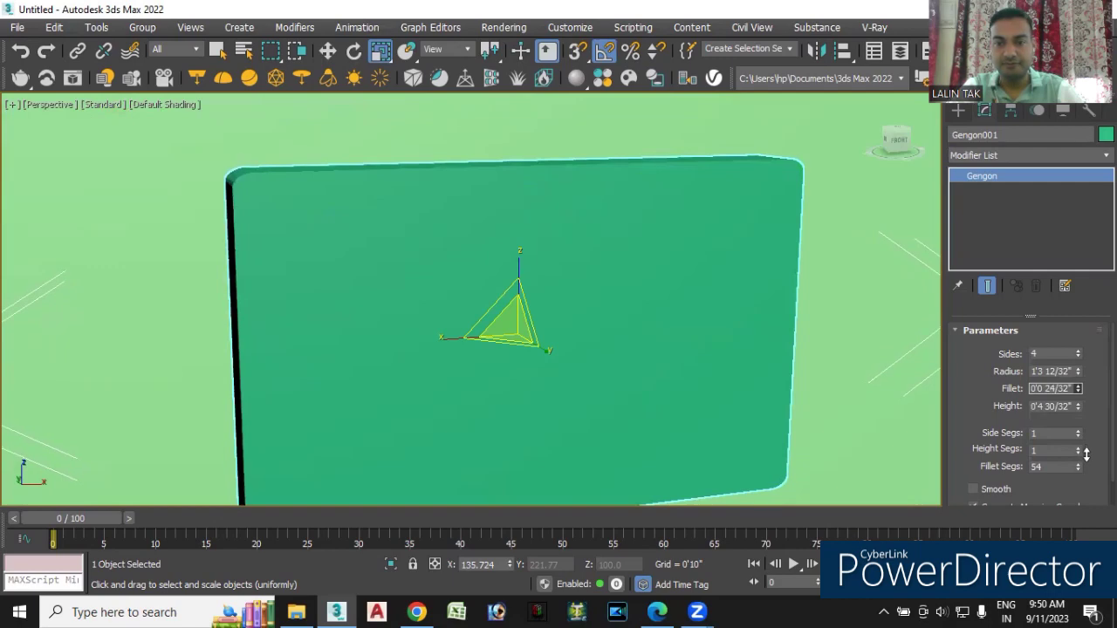
left_click_drag(1086, 460, 1086, 441)
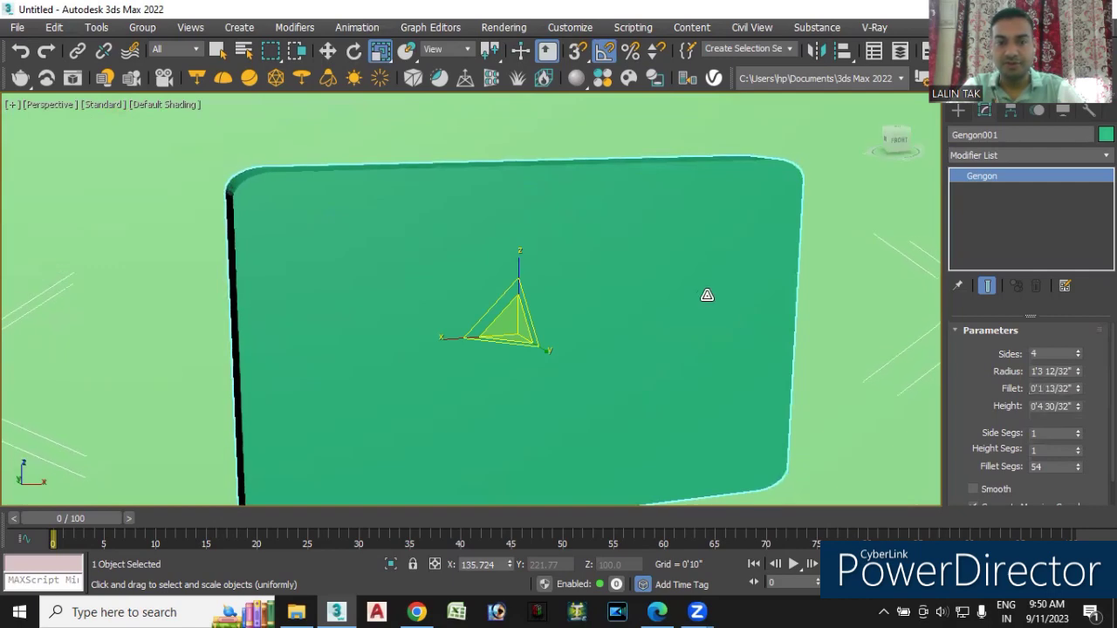
scroll(706, 294, "down", 5)
scroll(705, 324, "up", 2)
middle_click_drag(705, 324, 630, 273)
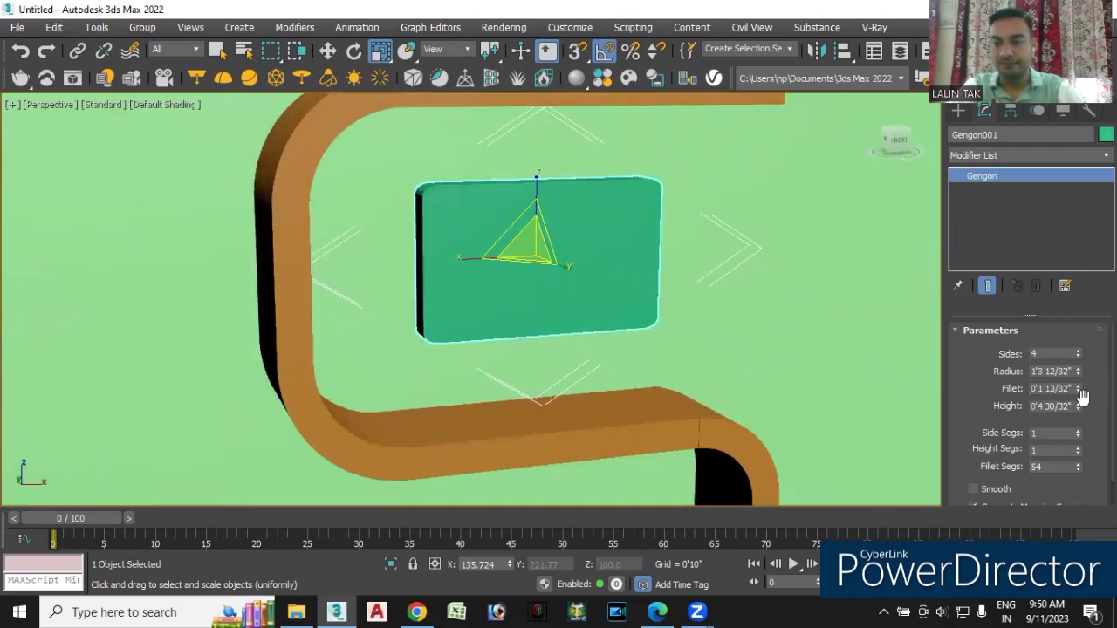
left_click_drag(1079, 409, 1081, 436)
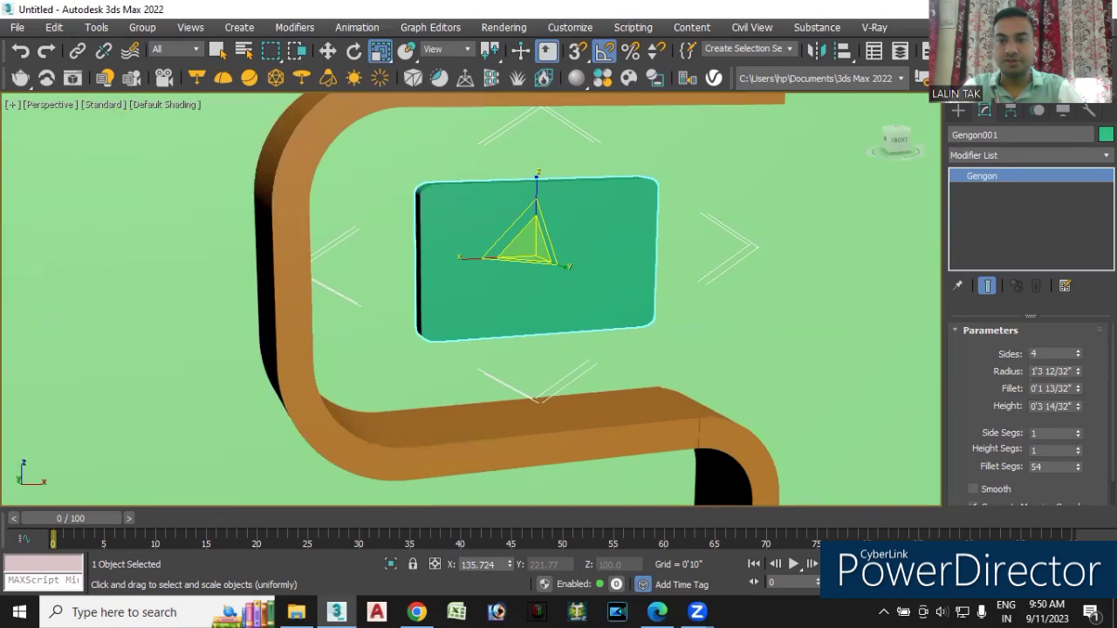
Recolour the Gengon panel grey
left_click(1105, 134)
left_click(594, 194)
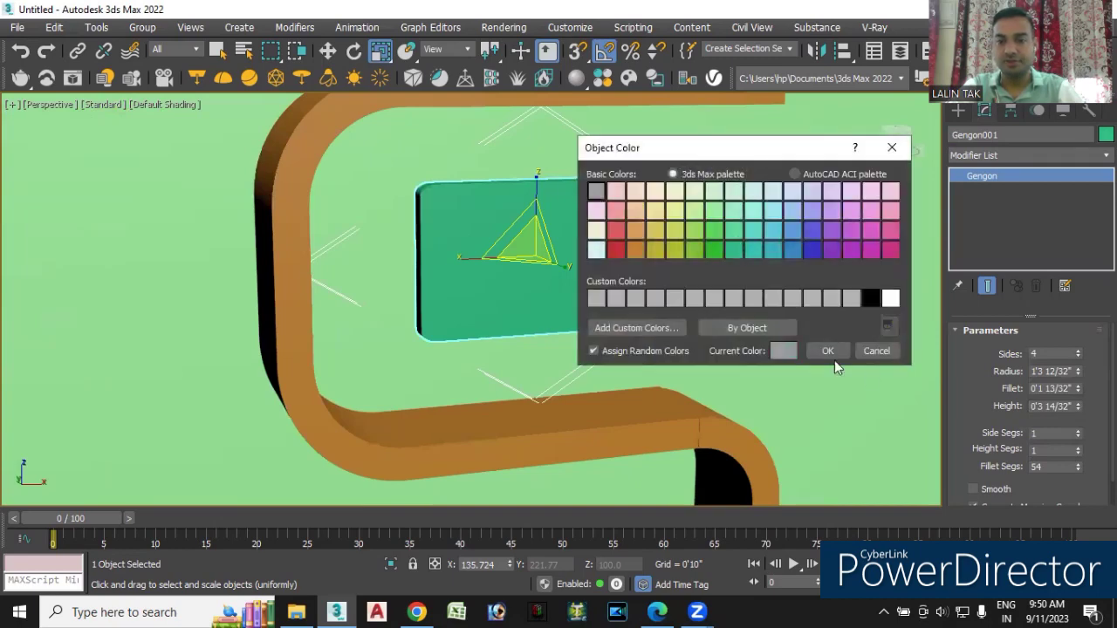
left_click(828, 351)
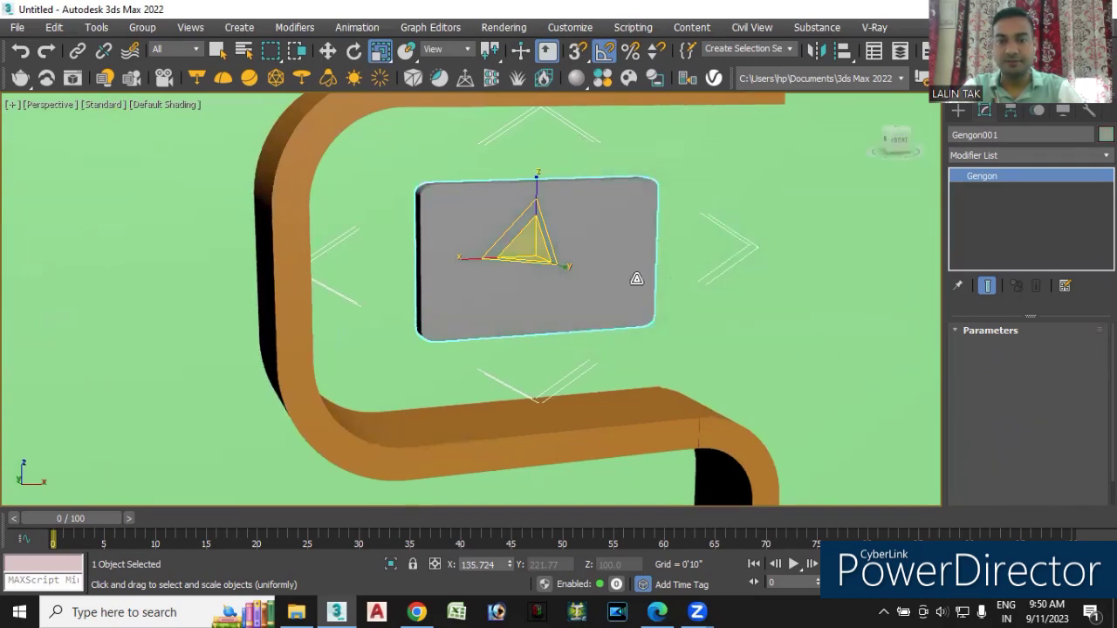
left_click(1105, 134)
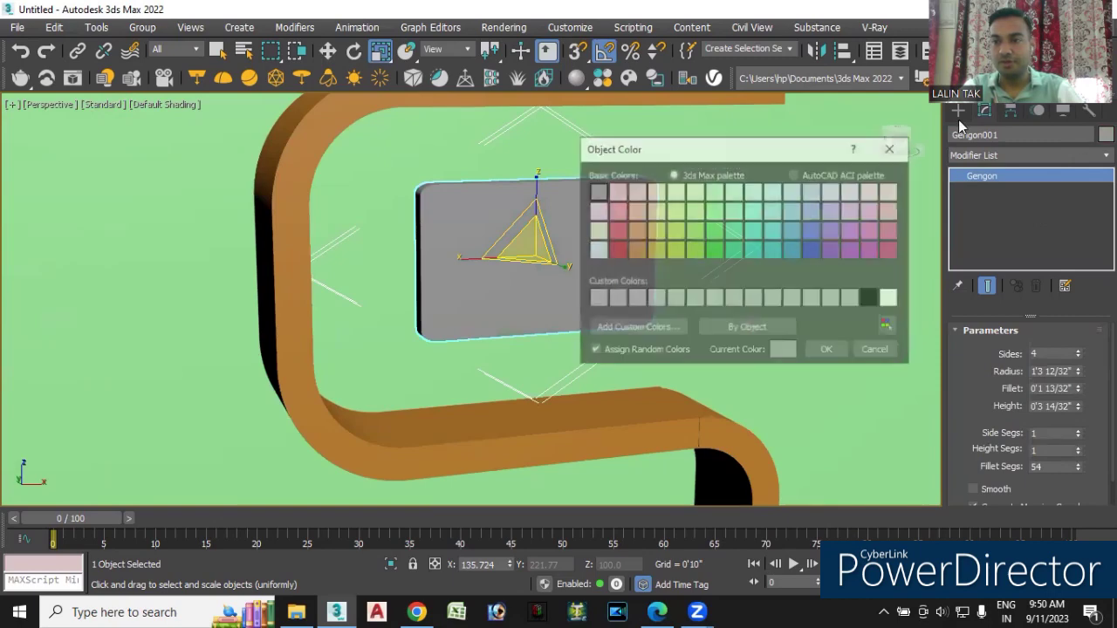
left_click(900, 143)
left_click(958, 111)
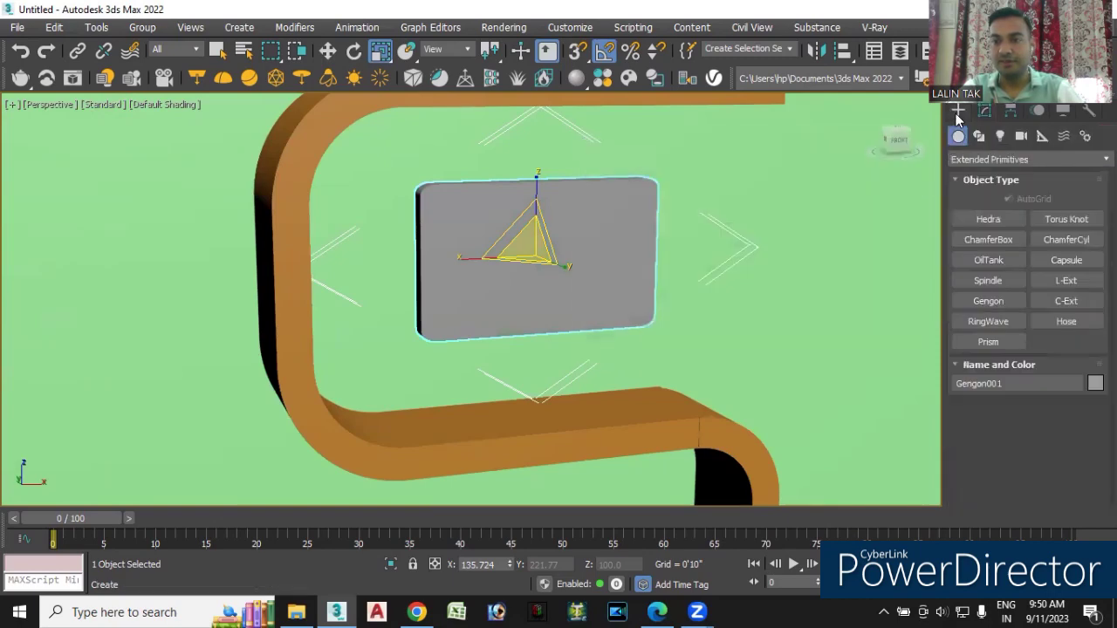
left_click(974, 160)
left_click(988, 176)
Start the Box tool, keeping the TV panel grey after briefly turning it black
left_click(987, 219)
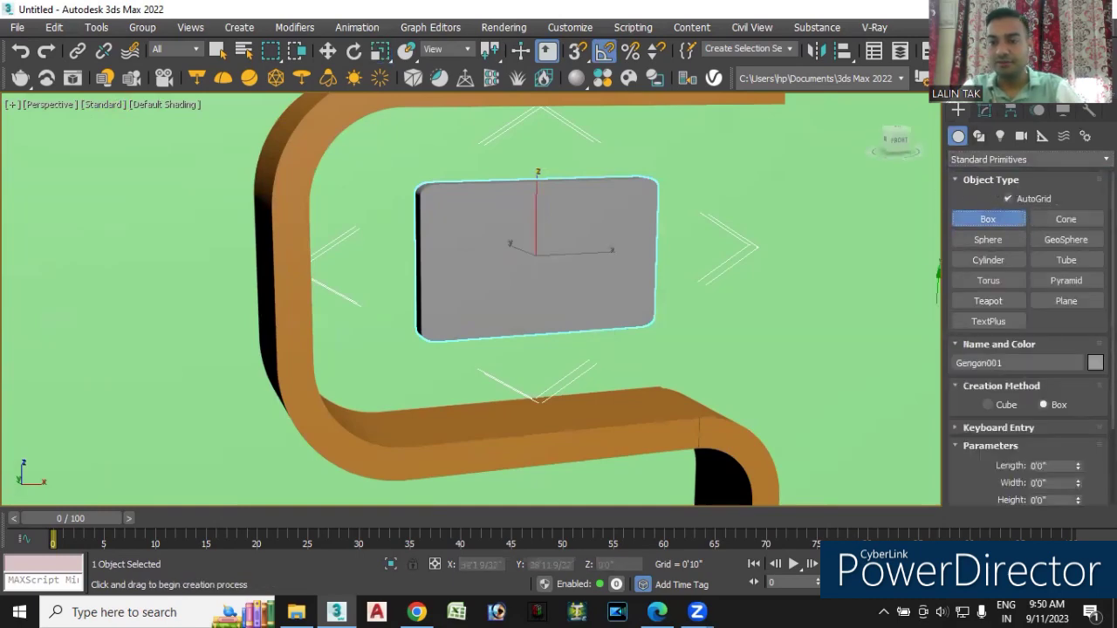
left_click(1095, 363)
left_click(871, 298)
left_click(825, 351)
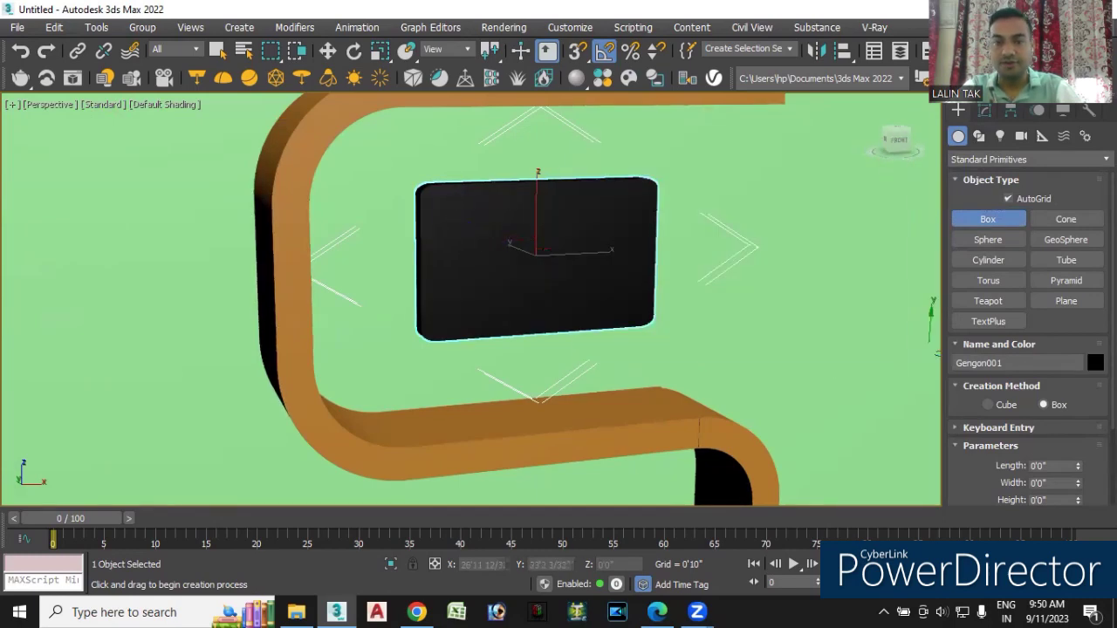
left_click(1095, 363)
left_click(597, 197)
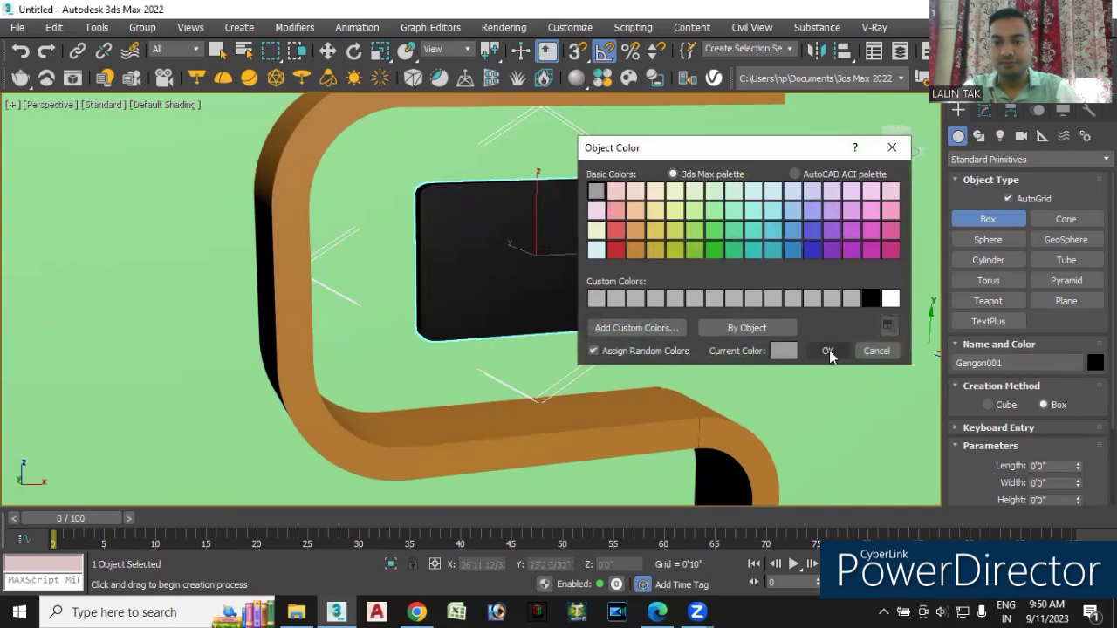
left_click(827, 351)
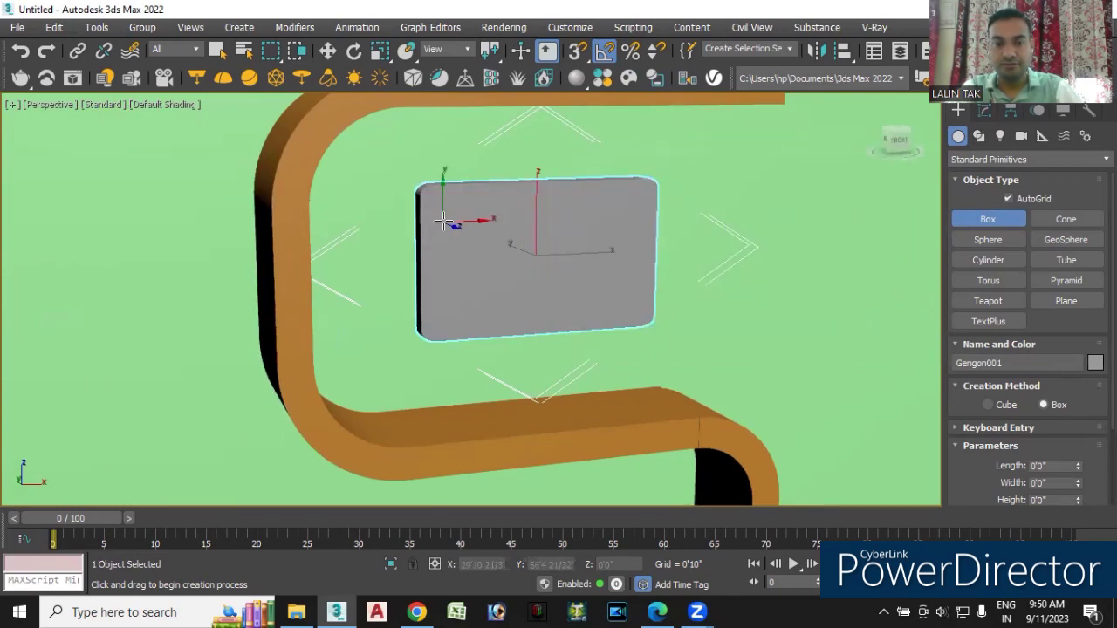
Draw a thin 3'2 18/32" by 1'8 22/32" box on the panel face and colour it black
scroll(446, 209, "up", 2)
mouse_move(445, 205)
left_mouse_down()
mouse_move(663, 328)
mouse_move(716, 345)
left_mouse_up()
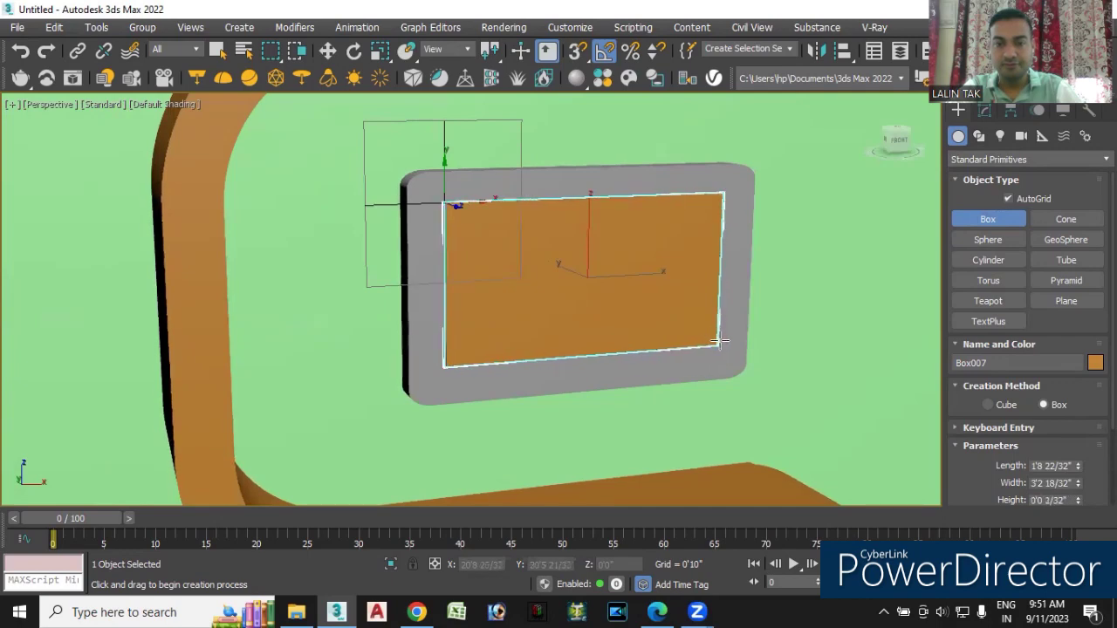
left_click(720, 339)
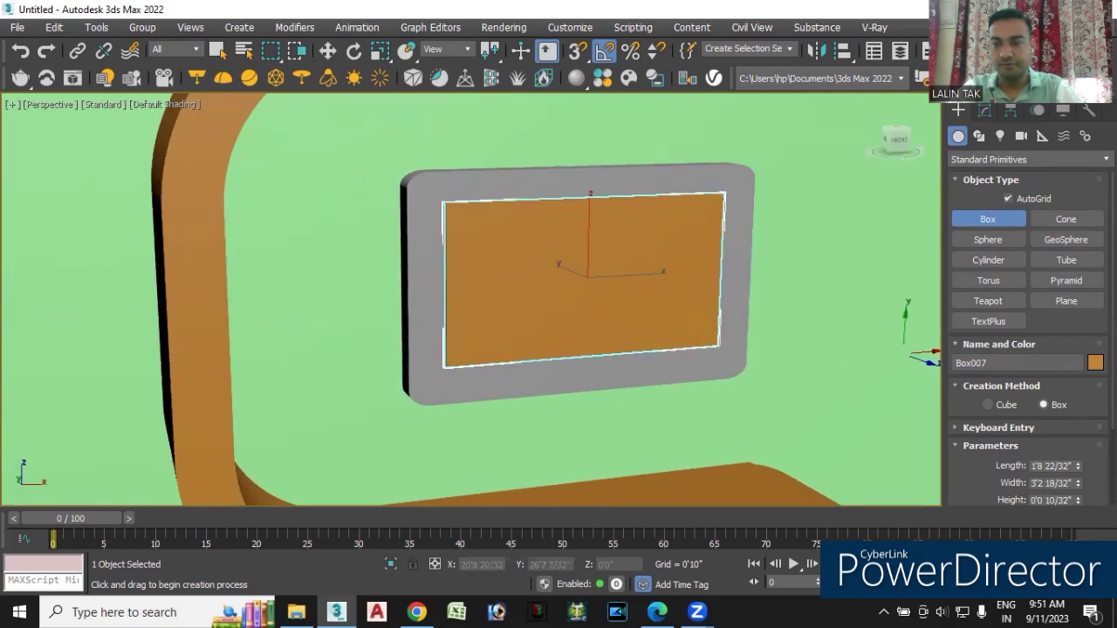
left_click(1095, 362)
left_click(870, 298)
left_click(828, 350)
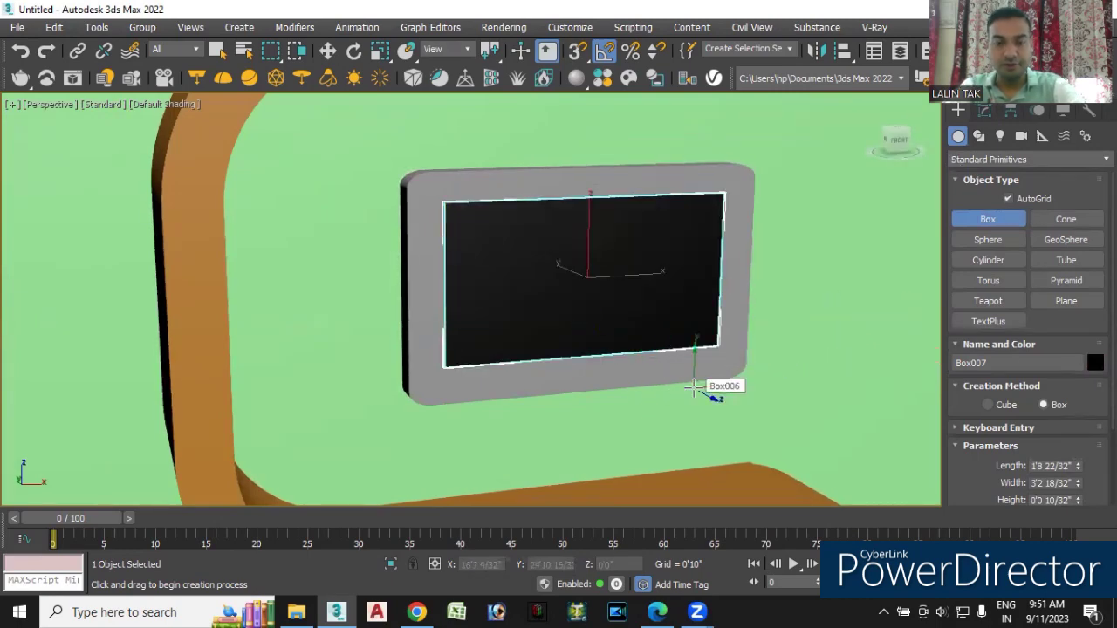
View the TV straight from the front in wireframe, framed in the viewport
key("f")
key("F3")
scroll(565, 286, "up", 5)
scroll(541, 320, "down", 2)
scroll(512, 367, "up", 2)
middle_click_drag(511, 367, 544, 291)
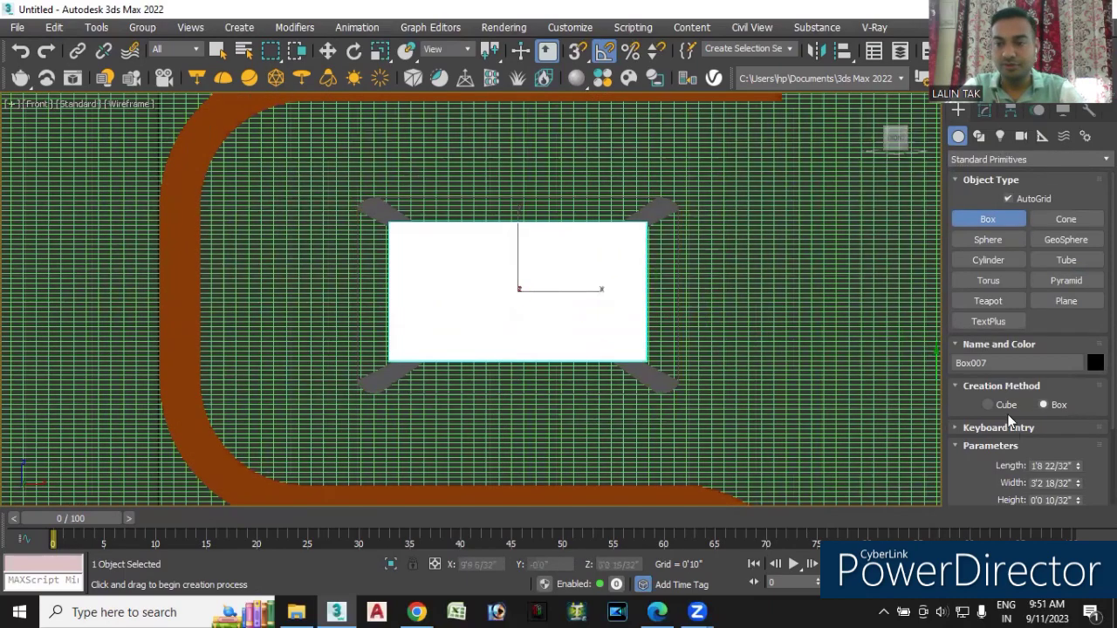
Resize the screen box to 3'4 30/32" wide by 1'10 25/32" long in a shaded front view
left_click(1079, 469)
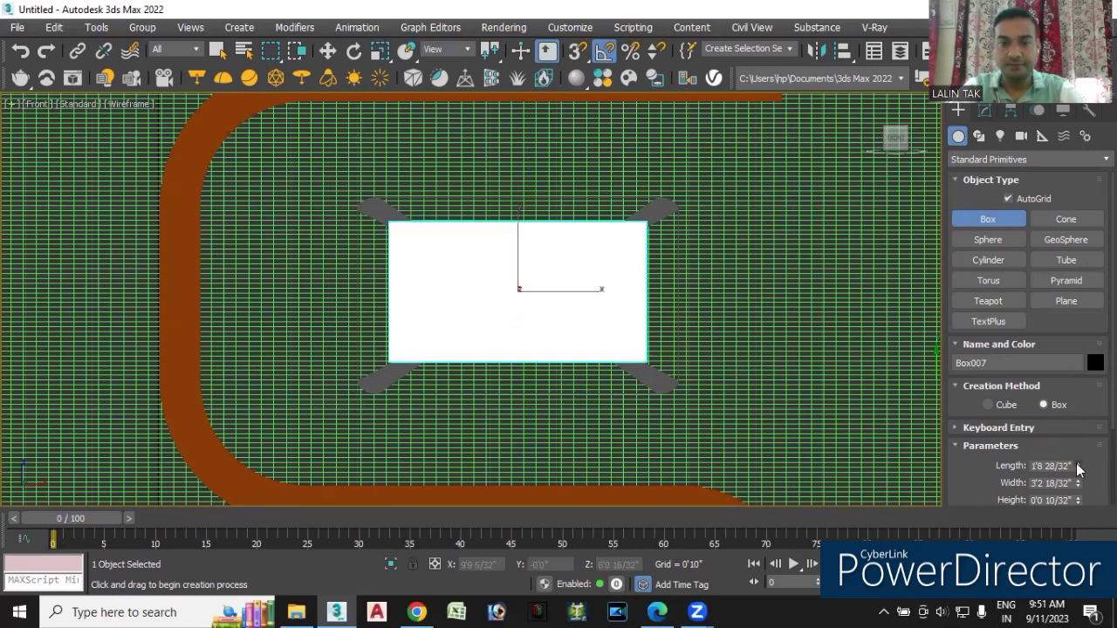
left_click(128, 105)
left_click(140, 120)
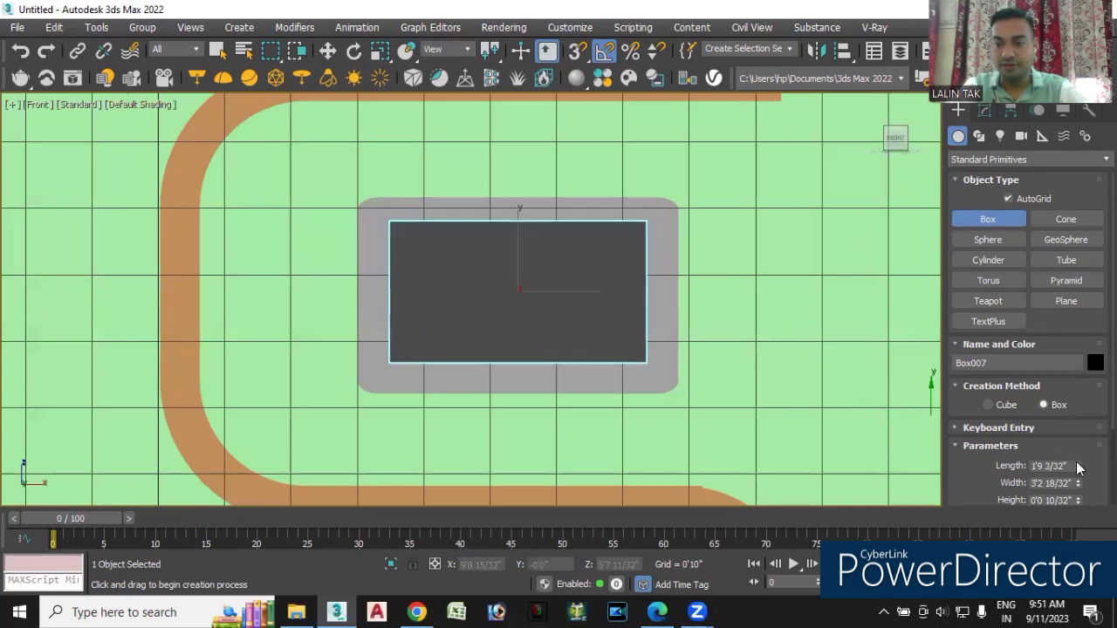
left_click_drag(1078, 469, 1075, 457)
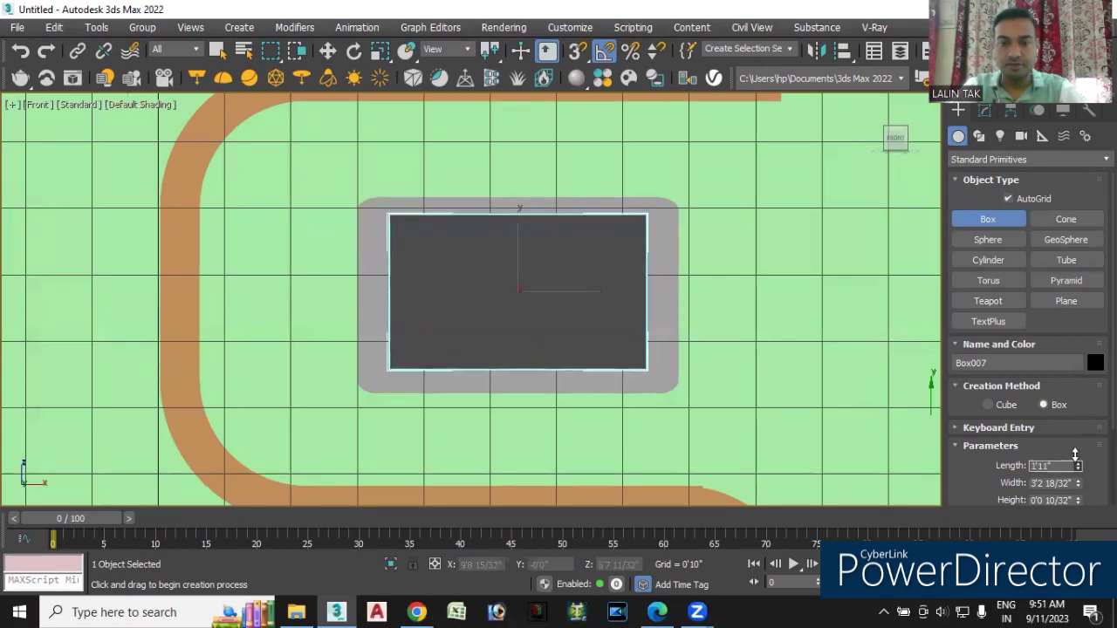
left_click_drag(1078, 485, 1076, 450)
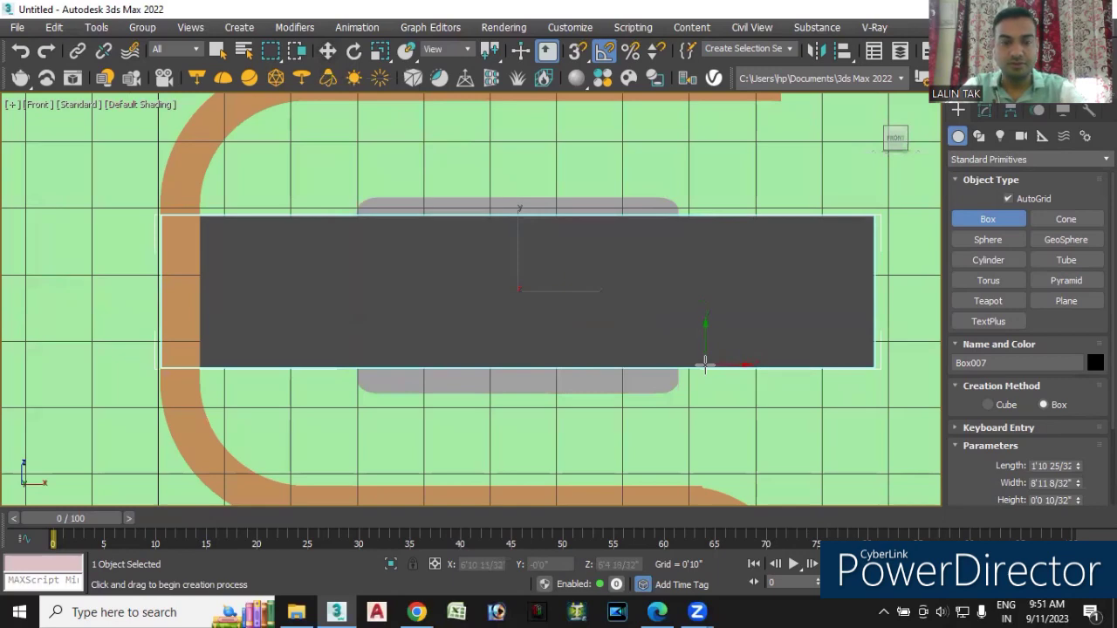
key("ctrl+z")
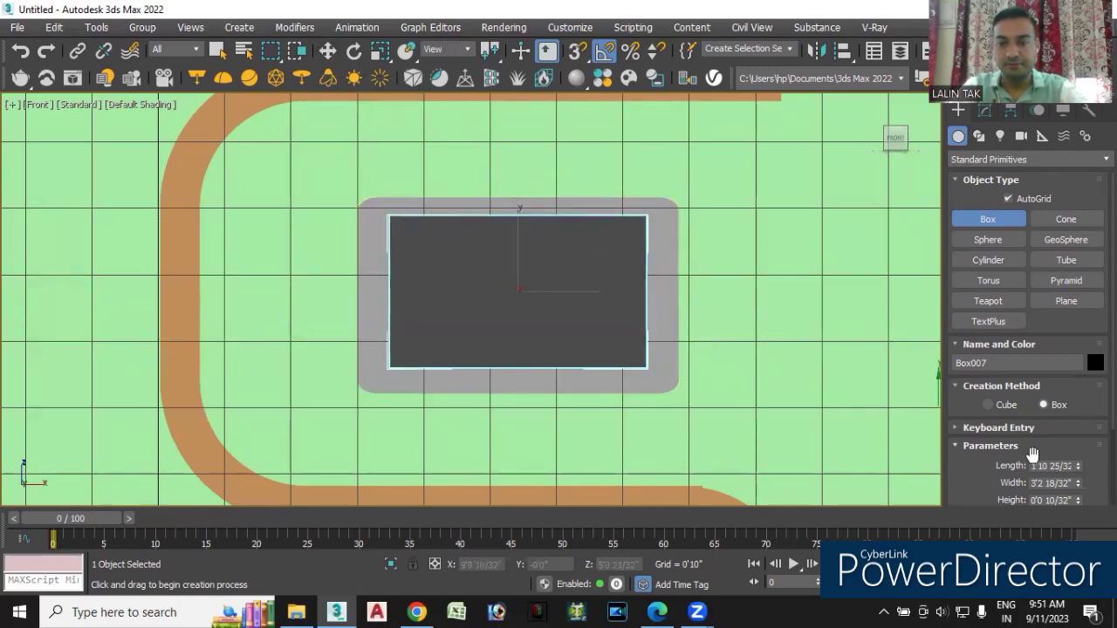
left_click_drag(1079, 481, 1079, 481)
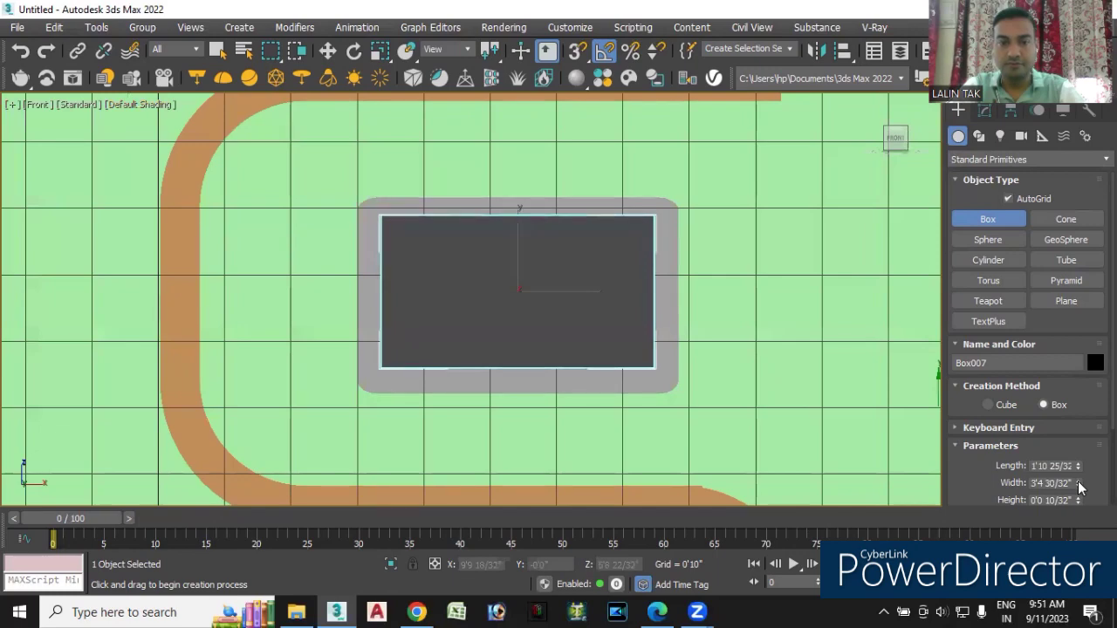
Nudge the screen box down into place inside the grey frame
left_click(328, 55)
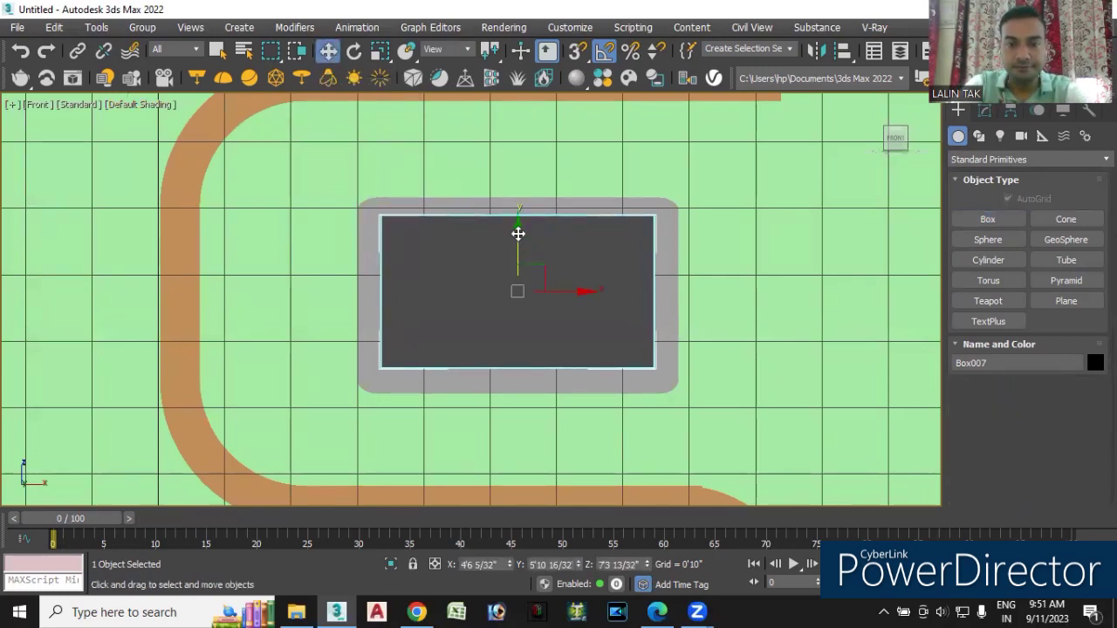
left_click_drag(518, 235, 518, 237)
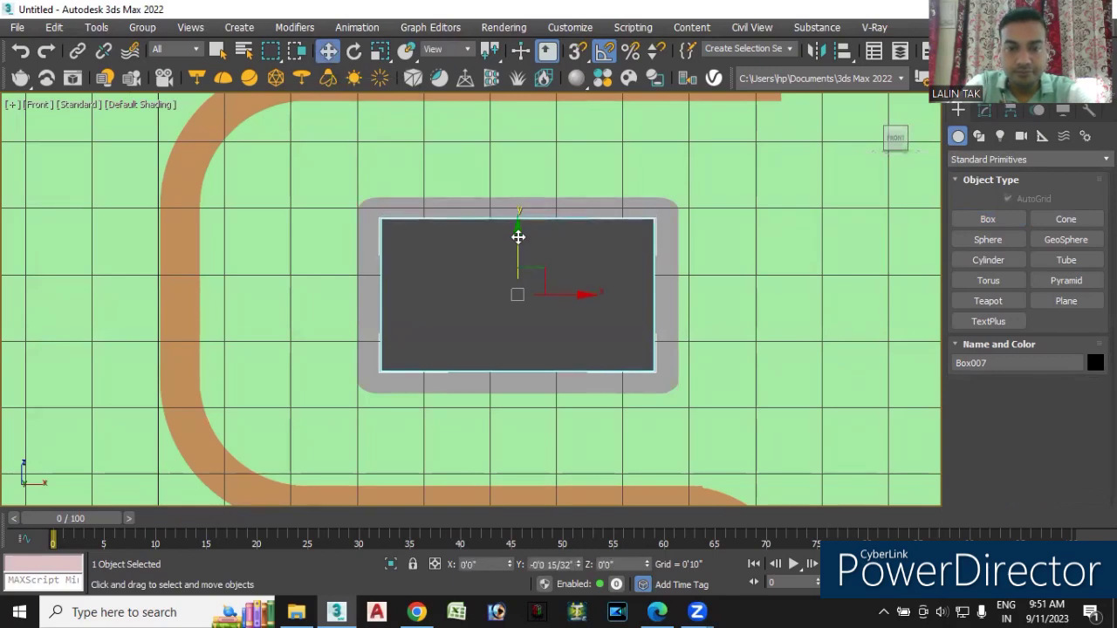
left_click_drag(519, 236, 519, 237)
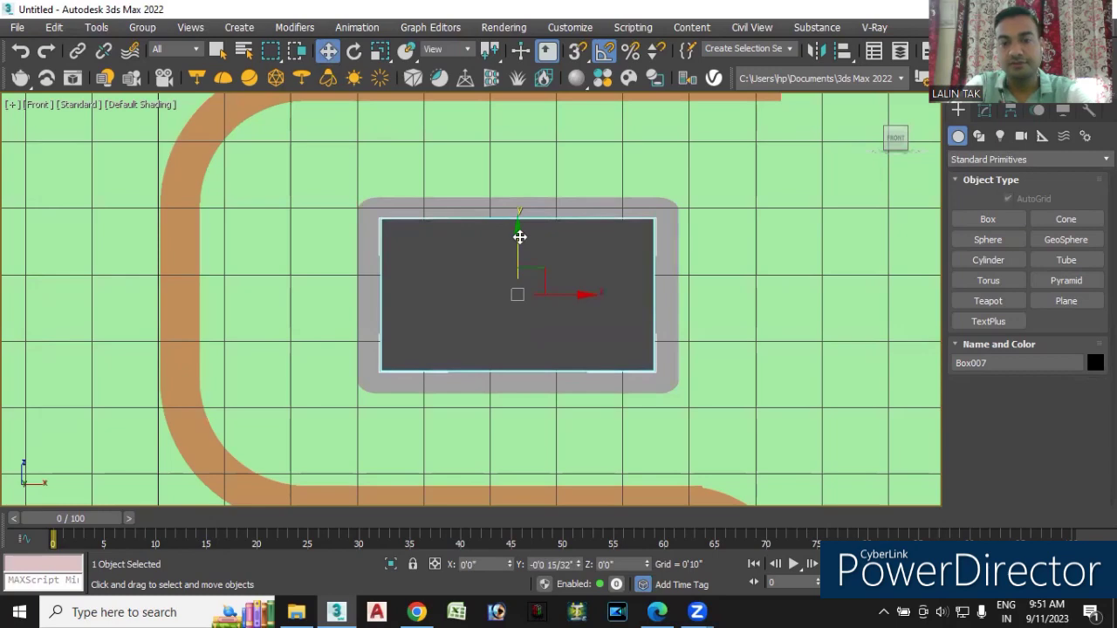
Place a TextPlus object below the screen and change its text to SONY
left_click(991, 323)
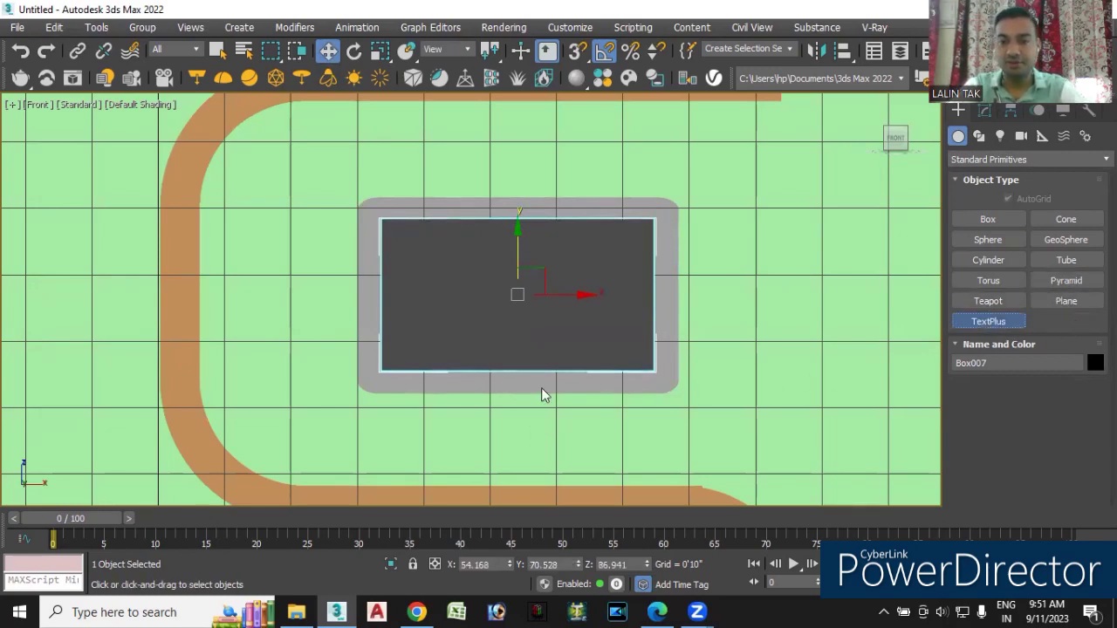
left_click(502, 389)
scroll(511, 385, "up", 3)
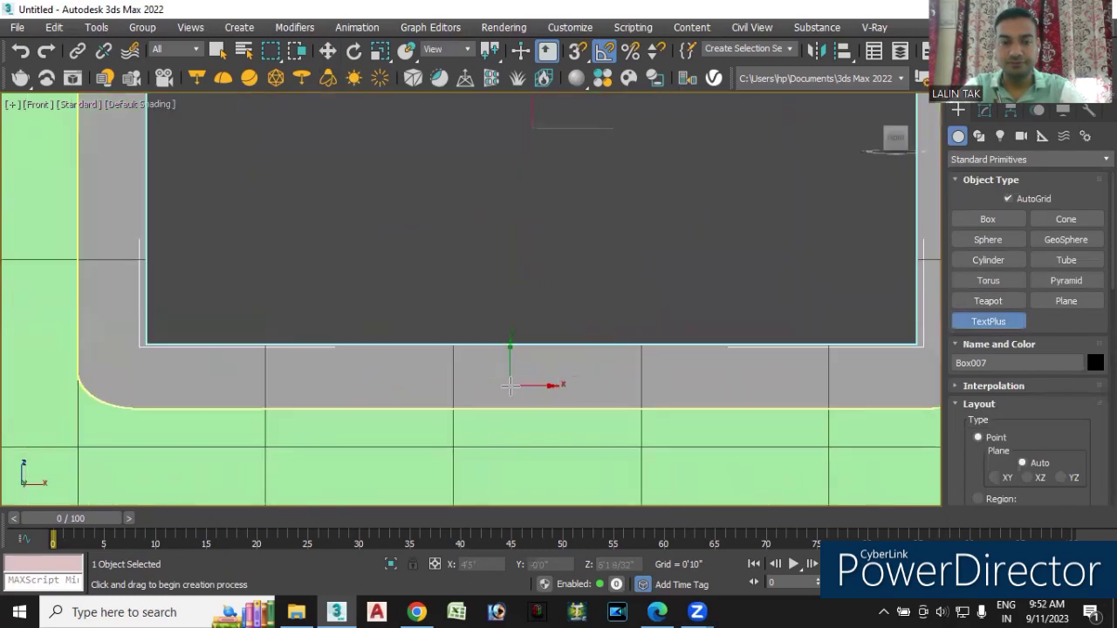
scroll(513, 384, "up", 2)
scroll(516, 382, "down", 5)
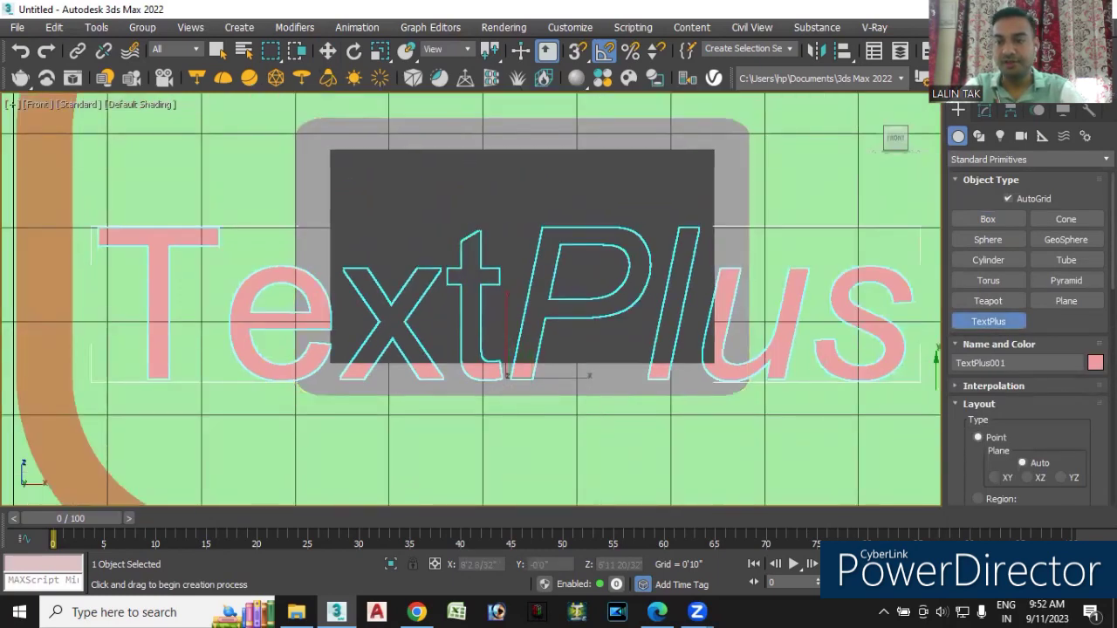
scroll(1030, 349, "down", 4)
double_click(990, 336)
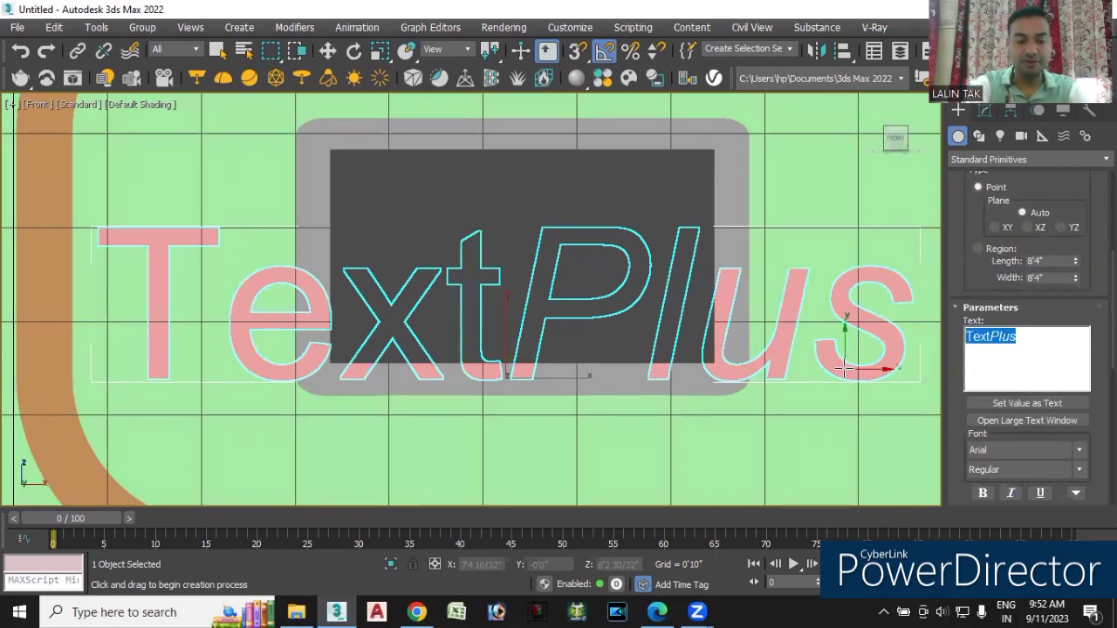
type("SONY")
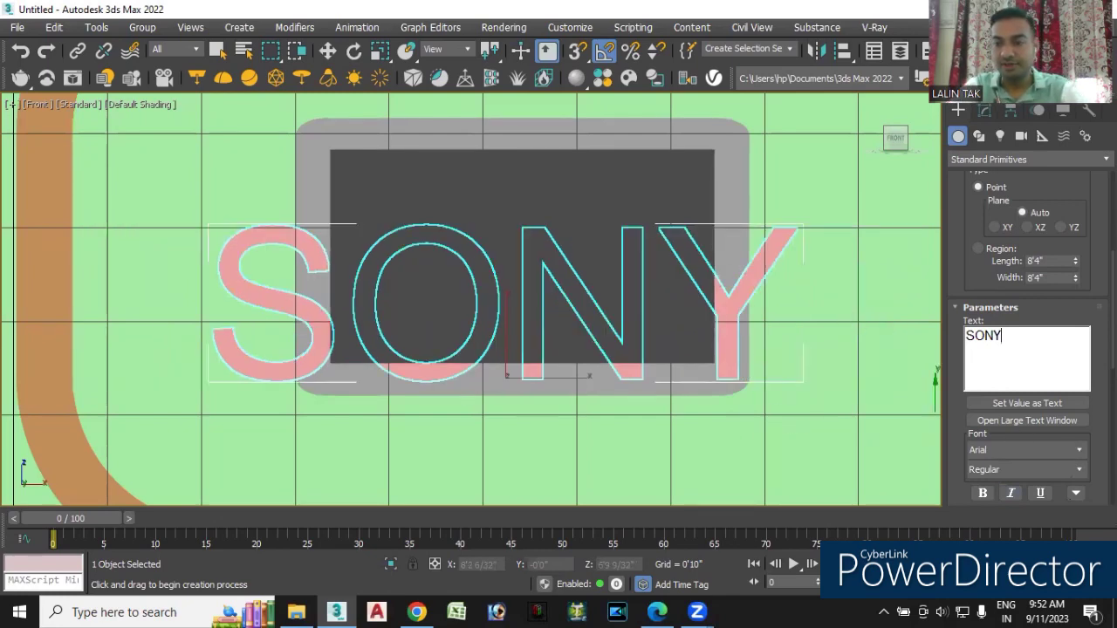
Shrink the SONY text size to 0'3"
scroll(1075, 403, "down", 2)
scroll(1075, 403, "down", 1)
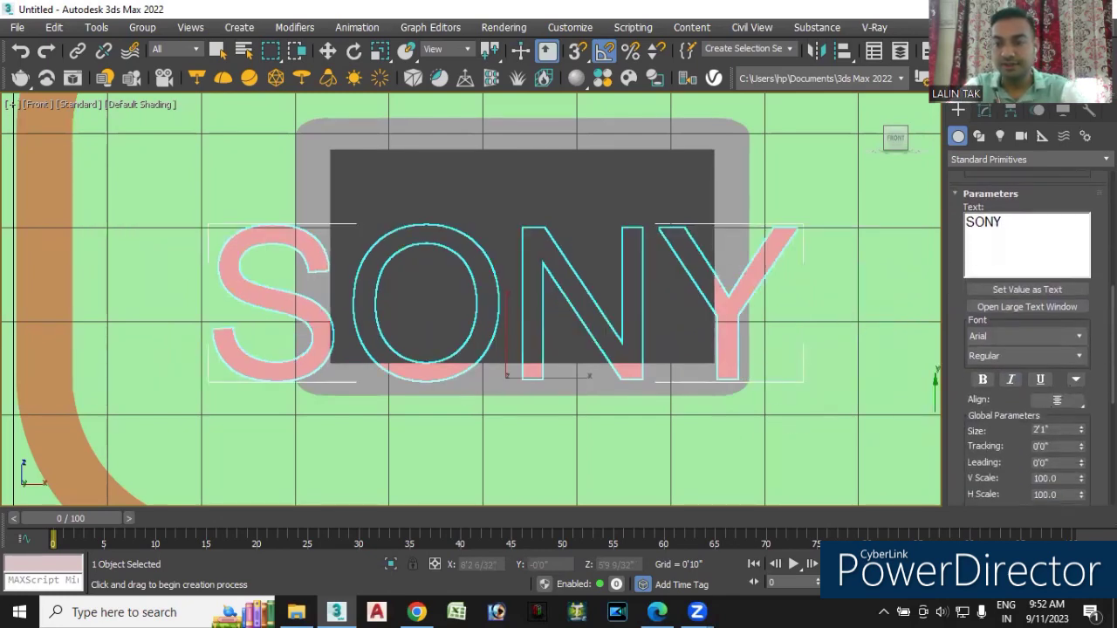
scroll(1075, 403, "down", 1)
scroll(1076, 404, "down", 1)
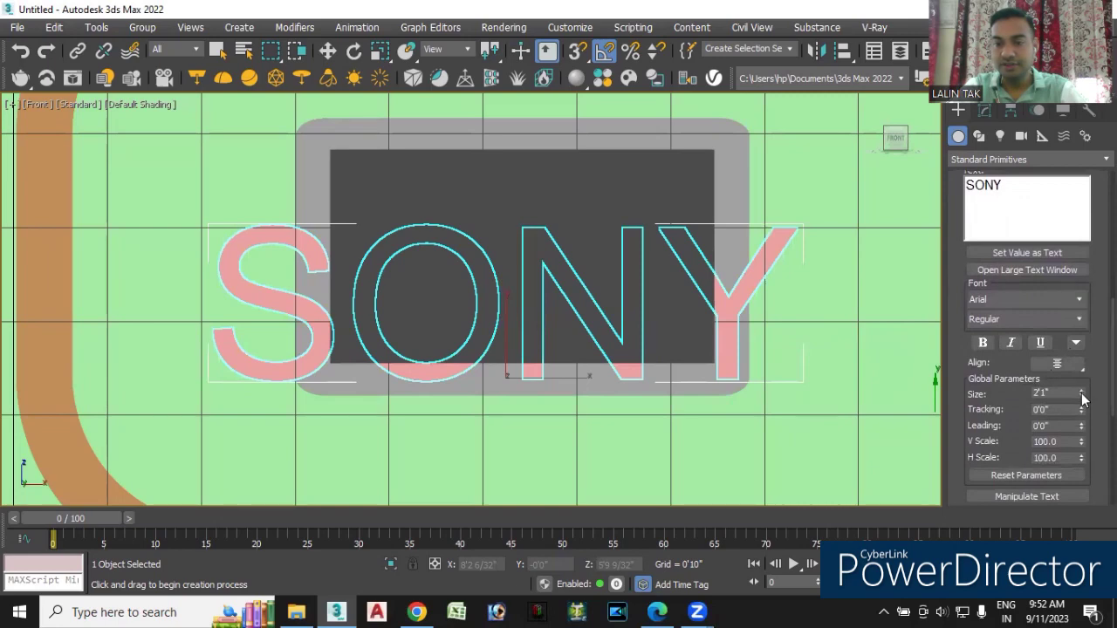
left_click_drag(1082, 399, 1082, 454)
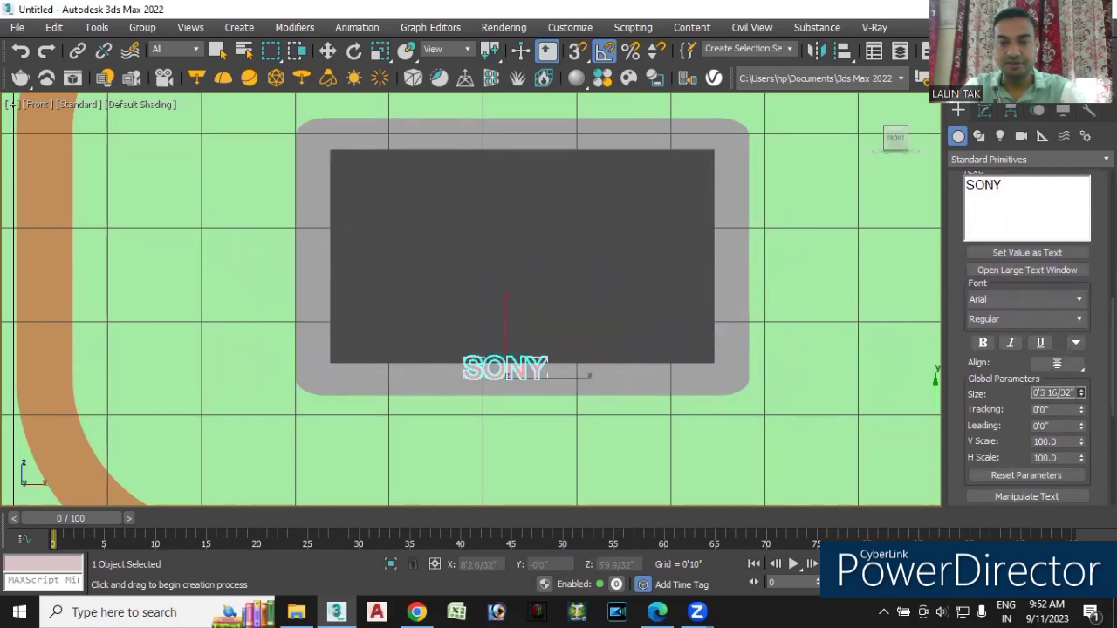
left_click_drag(1082, 454, 1082, 462)
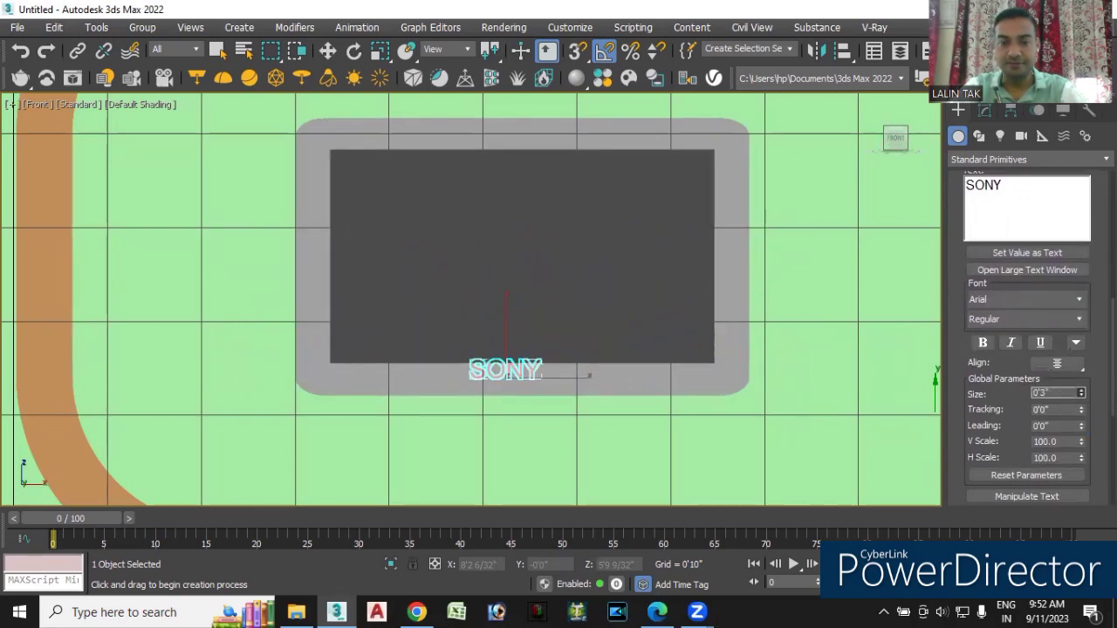
Move the SONY label down and right onto the lower bezel
left_click(327, 51)
left_click_drag(506, 315, 506, 324)
left_click_drag(570, 386, 585, 388)
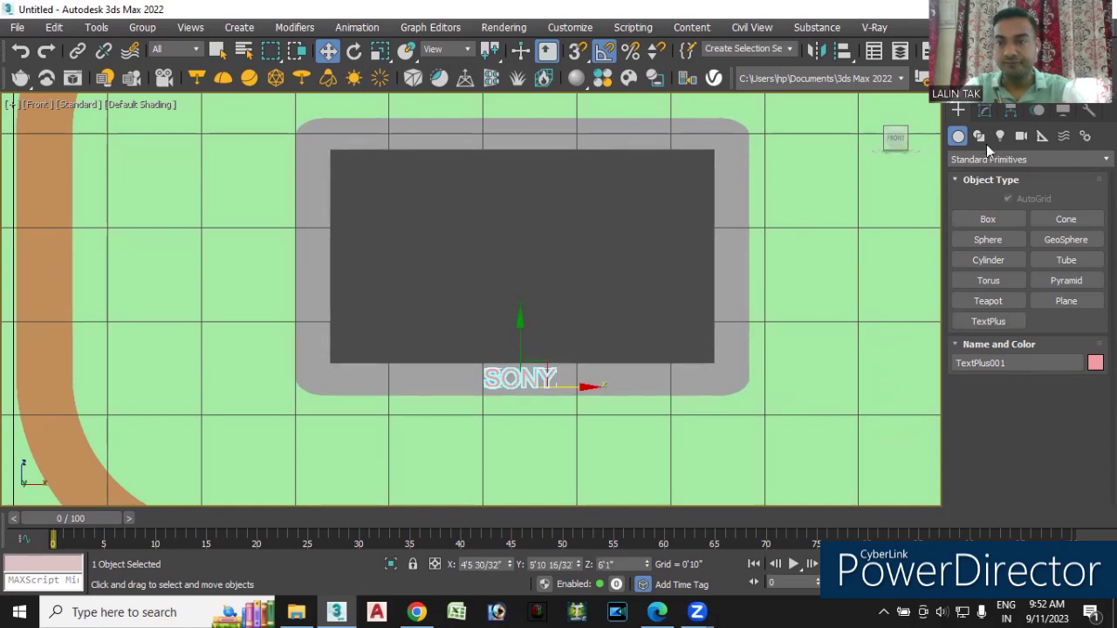
left_click(984, 112)
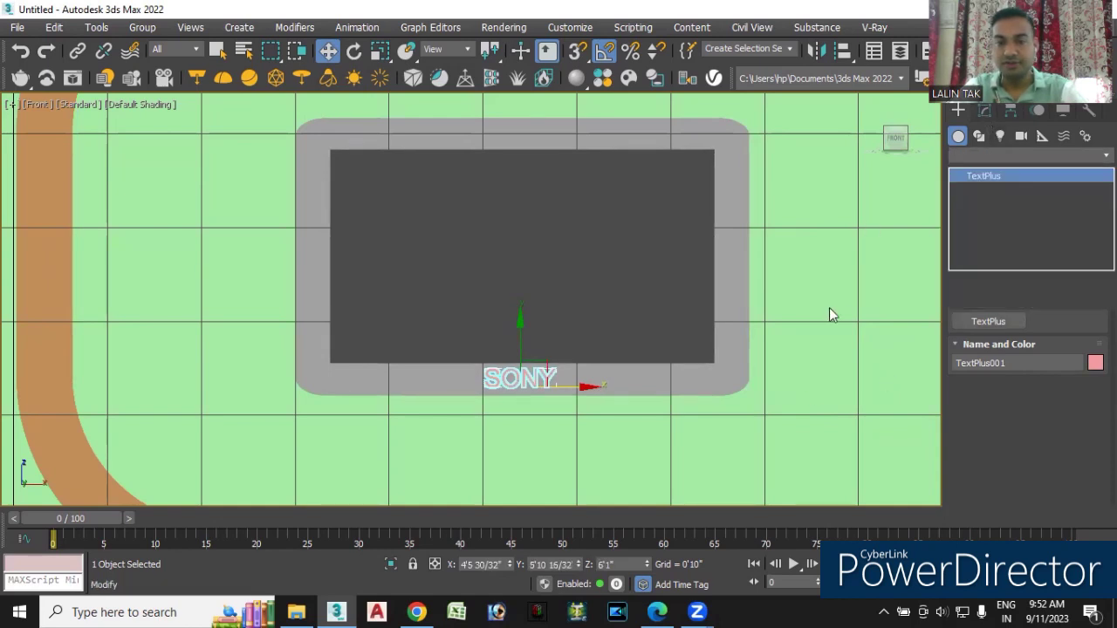
Choose the Concave bevel preset for the SONY text label
scroll(1030, 410, "down", 5)
scroll(1029, 410, "down", 2)
scroll(1029, 411, "down", 2)
scroll(1030, 411, "down", 2)
scroll(1030, 410, "down", 2)
scroll(1072, 439, "down", 2)
scroll(1071, 440, "down", 2)
scroll(1071, 440, "down", 1)
left_click(1076, 408)
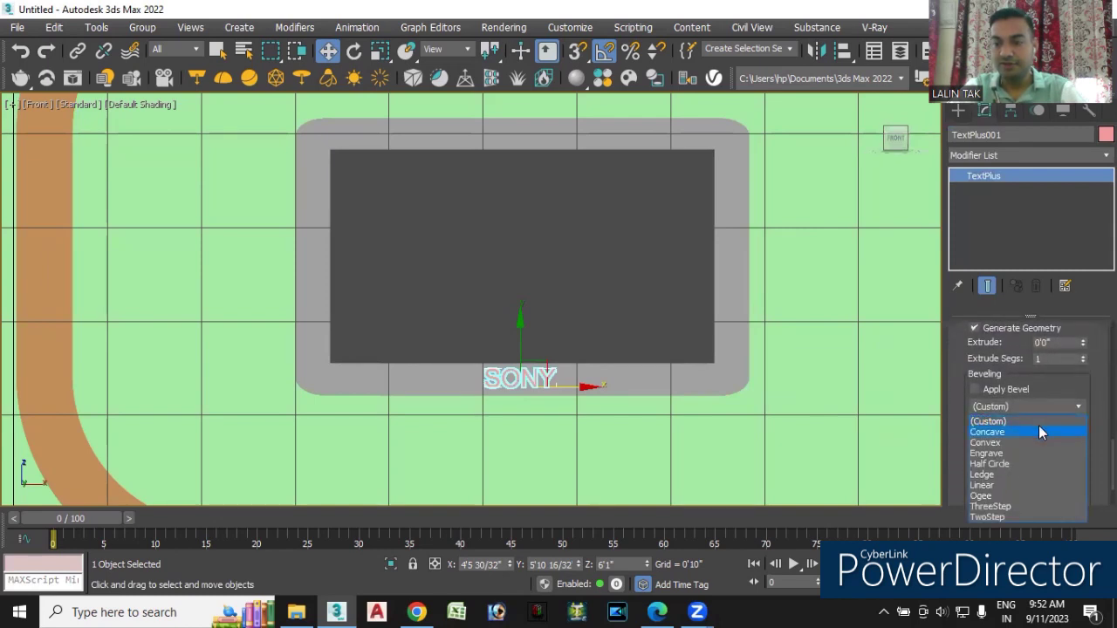
left_click(1011, 432)
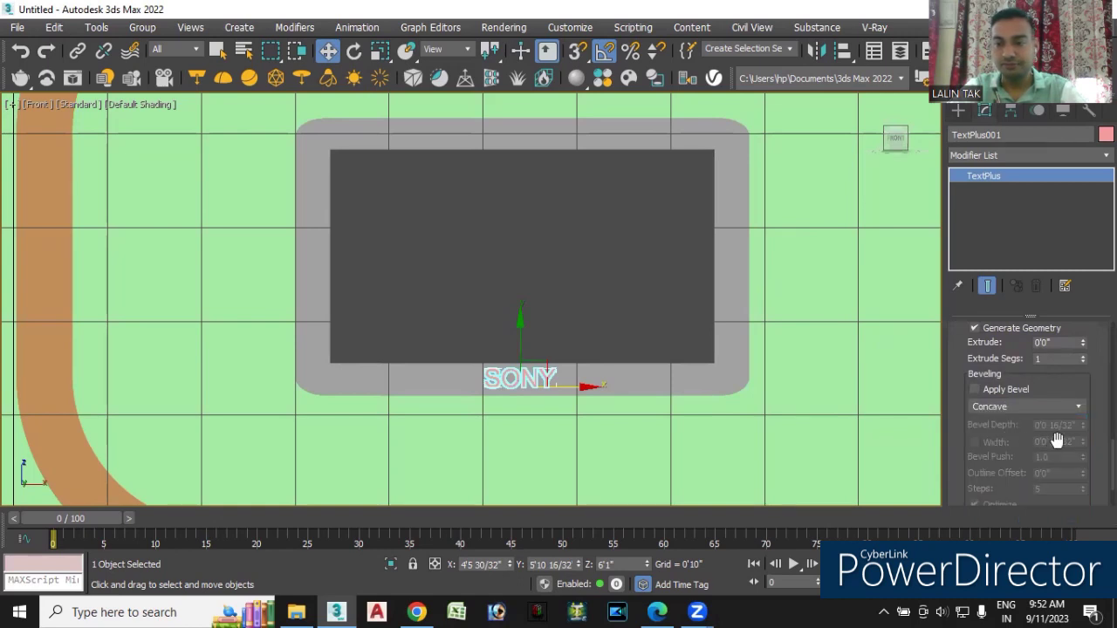
Enable Apply Bevel and lower Bevel Depth to 0'0 9/32"
scroll(1030, 410, "down", 2)
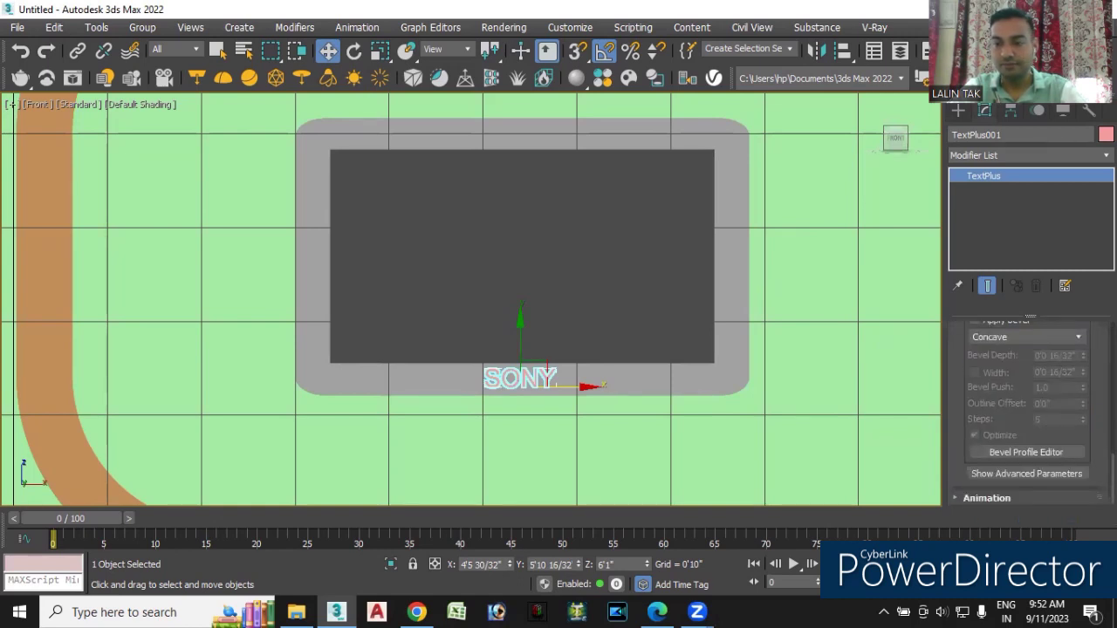
scroll(1029, 410, "up", 1)
scroll(1029, 410, "up", 1)
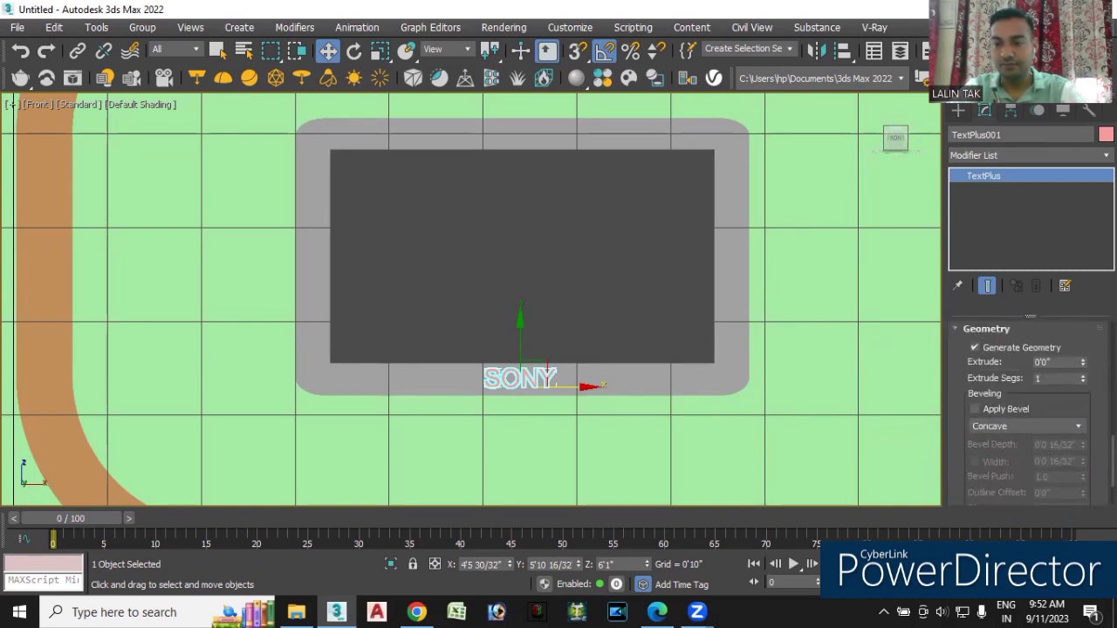
left_click(975, 409)
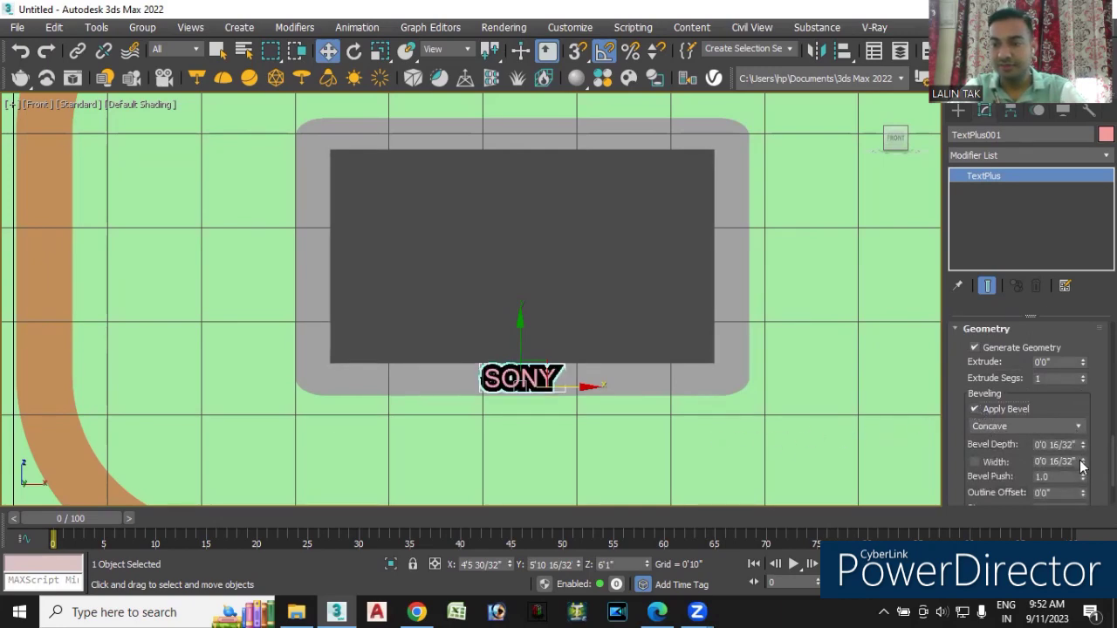
left_click_drag(1082, 451, 1084, 463)
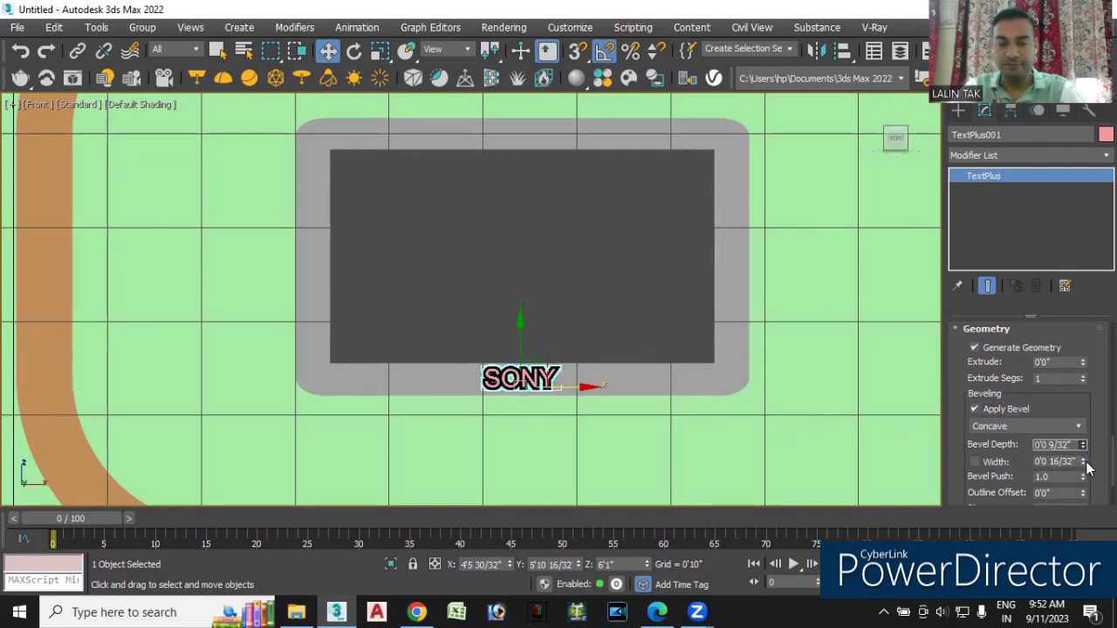
Switch to Perspective view, zoom in on the TV and select the SONY text
key("p")
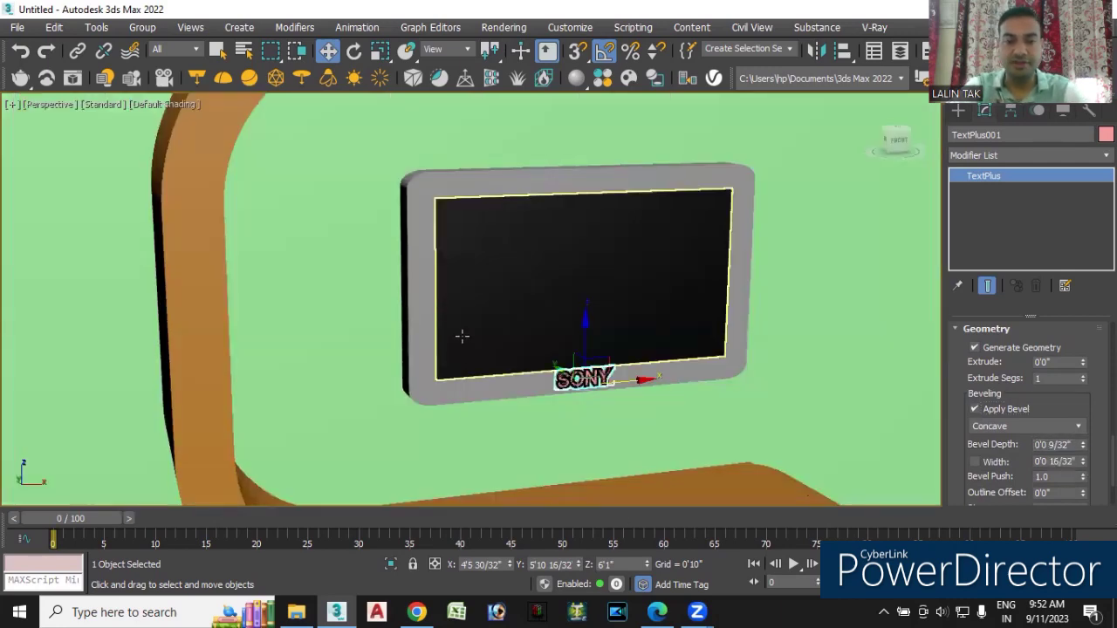
scroll(462, 335, "down", 5)
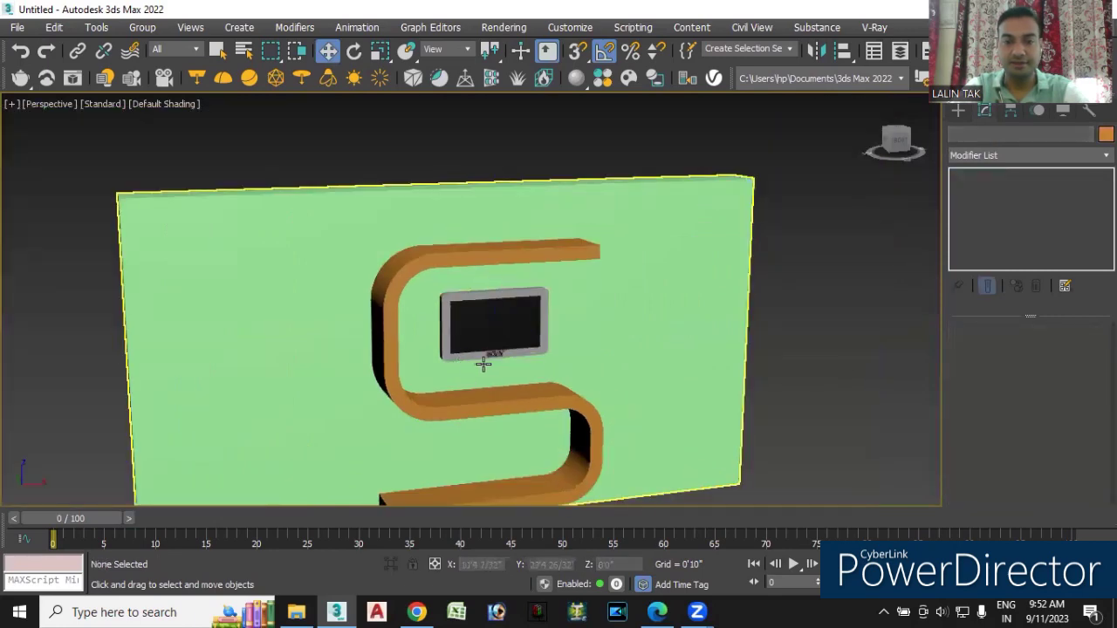
scroll(484, 365, "up", 4)
scroll(506, 329, "up", 4)
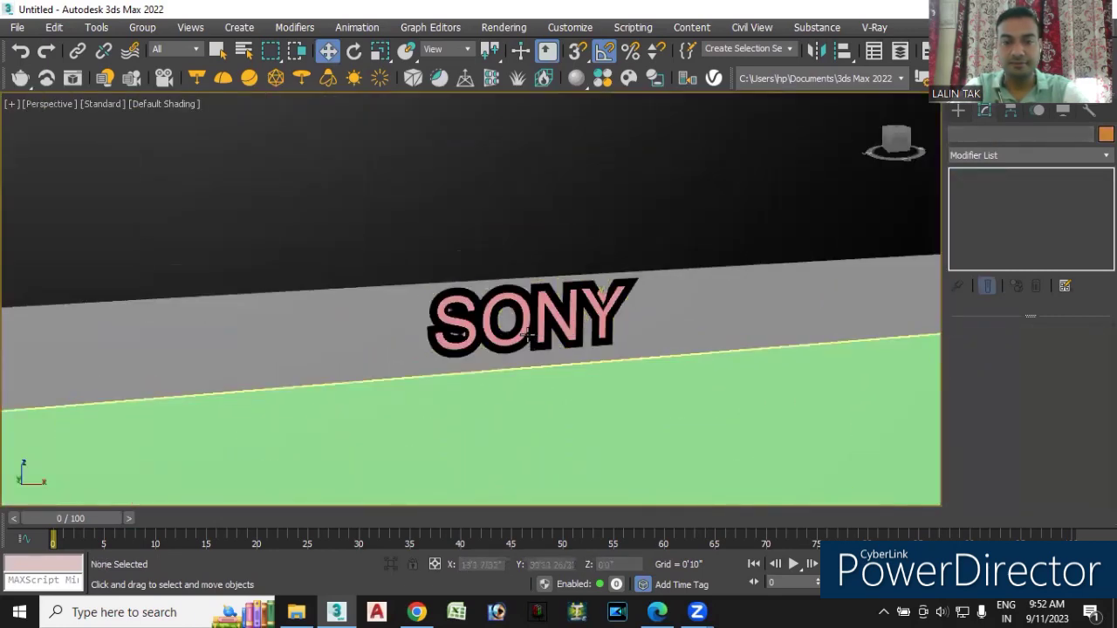
scroll(519, 327, "up", 2)
left_click(532, 324)
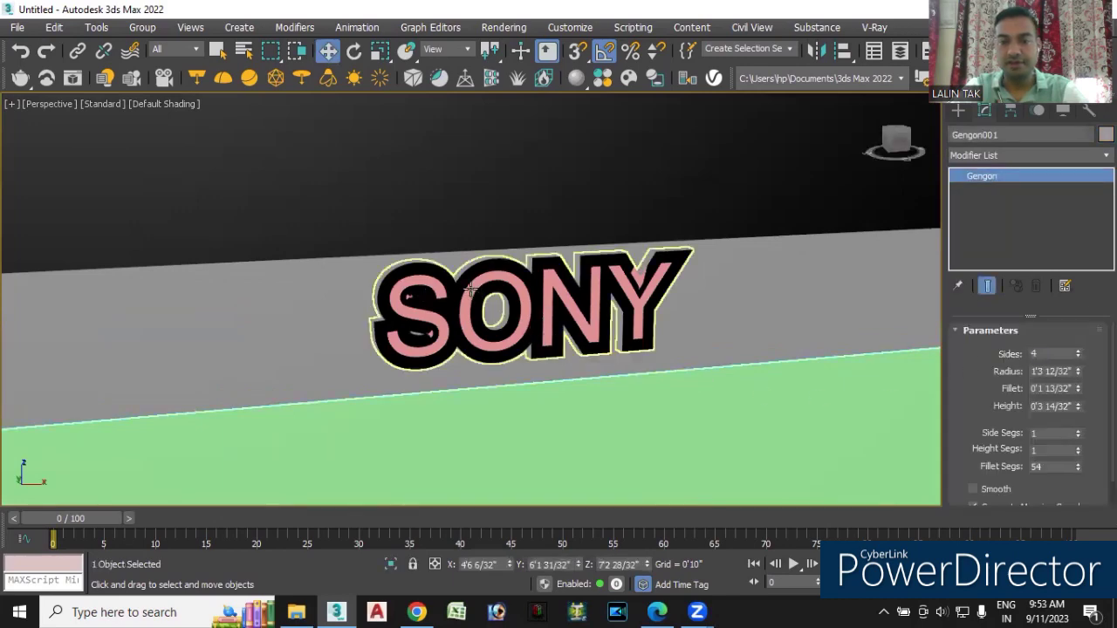
left_click(524, 332)
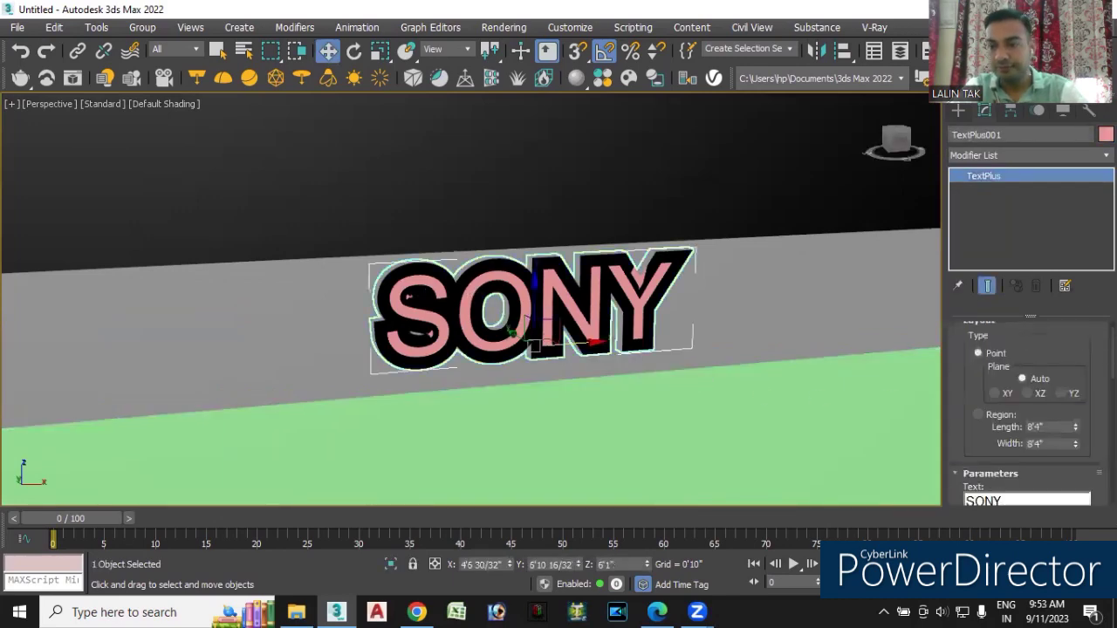
Raise the SONY text's Tracking to 0'1 3/32" to spread the letters
scroll(1028, 410, "down", 2)
scroll(1028, 410, "down", 2)
scroll(1027, 410, "down", 2)
scroll(1028, 410, "down", 2)
scroll(1028, 410, "down", 1)
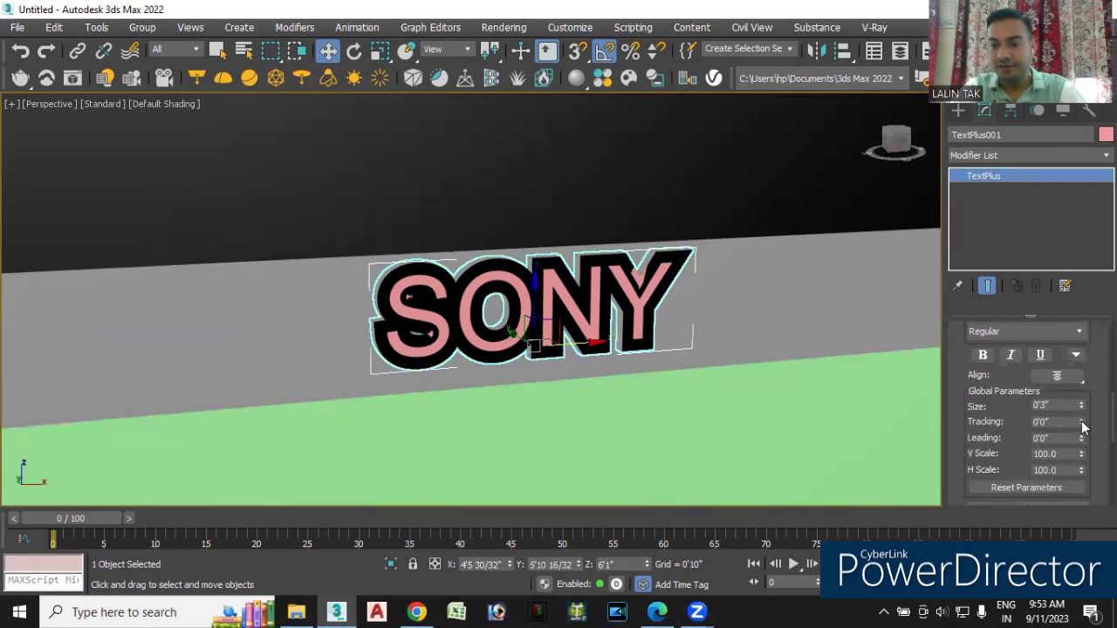
left_click_drag(1082, 423, 1076, 329)
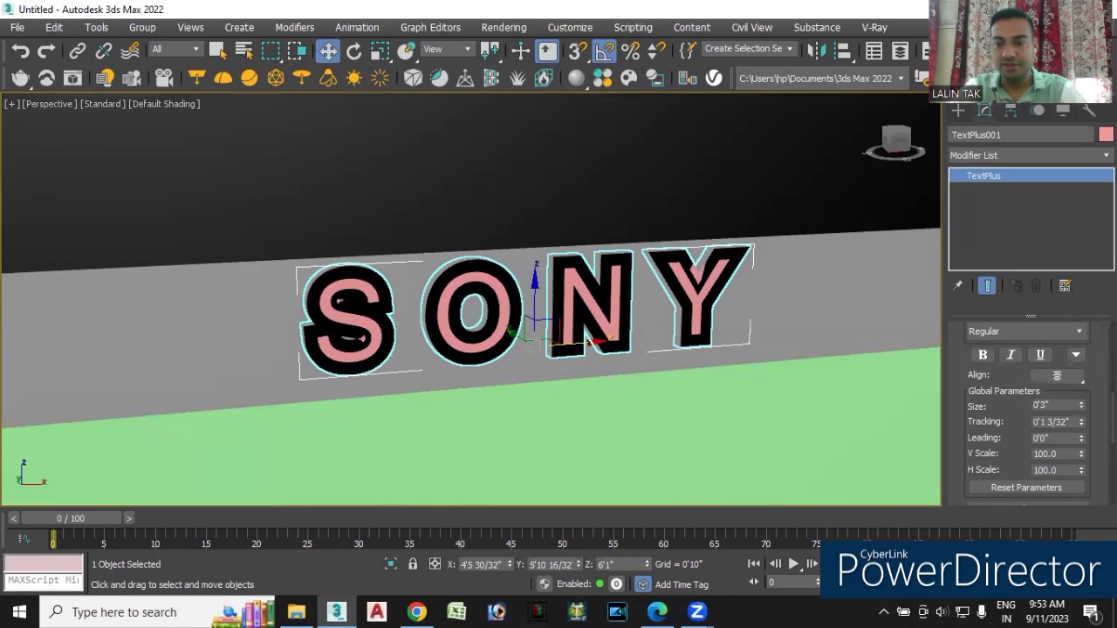
Try the Convex and Engrave bevel profiles, then settle on Half Circle
scroll(1029, 410, "down", 2)
scroll(1029, 410, "down", 2)
scroll(1030, 410, "down", 1)
scroll(1029, 410, "down", 2)
scroll(1081, 447, "down", 1)
left_click(1064, 423)
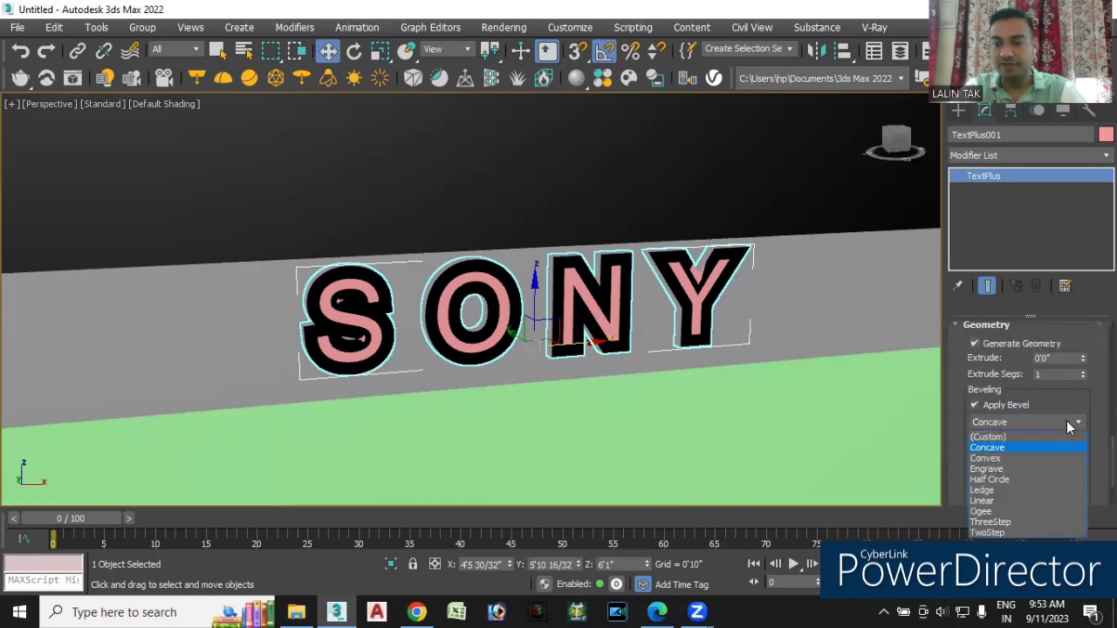
left_click(998, 461)
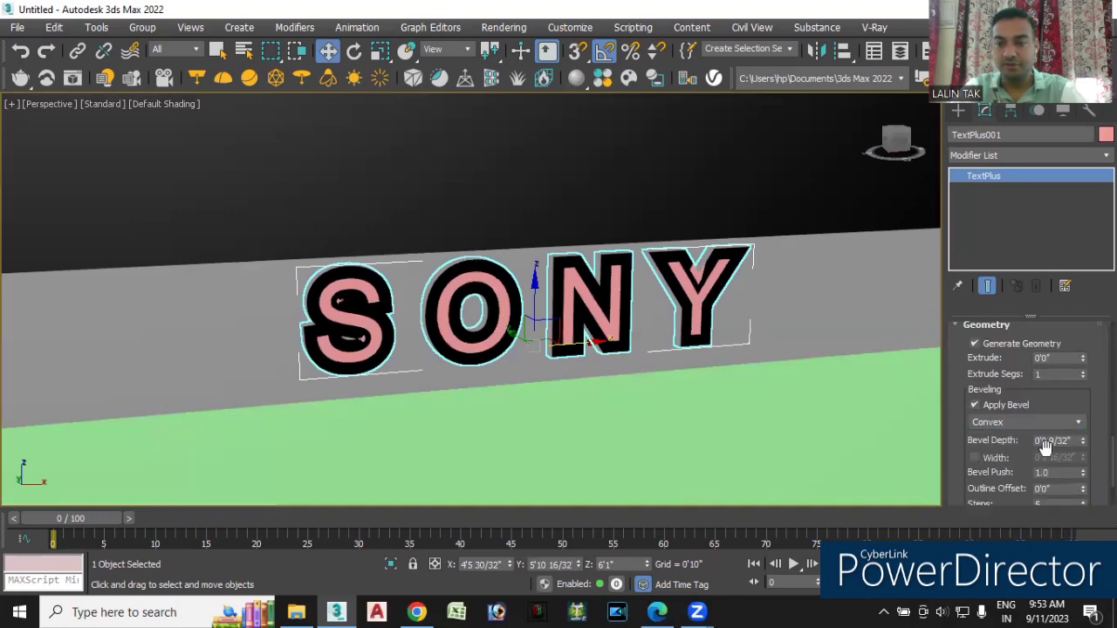
left_click(1070, 424)
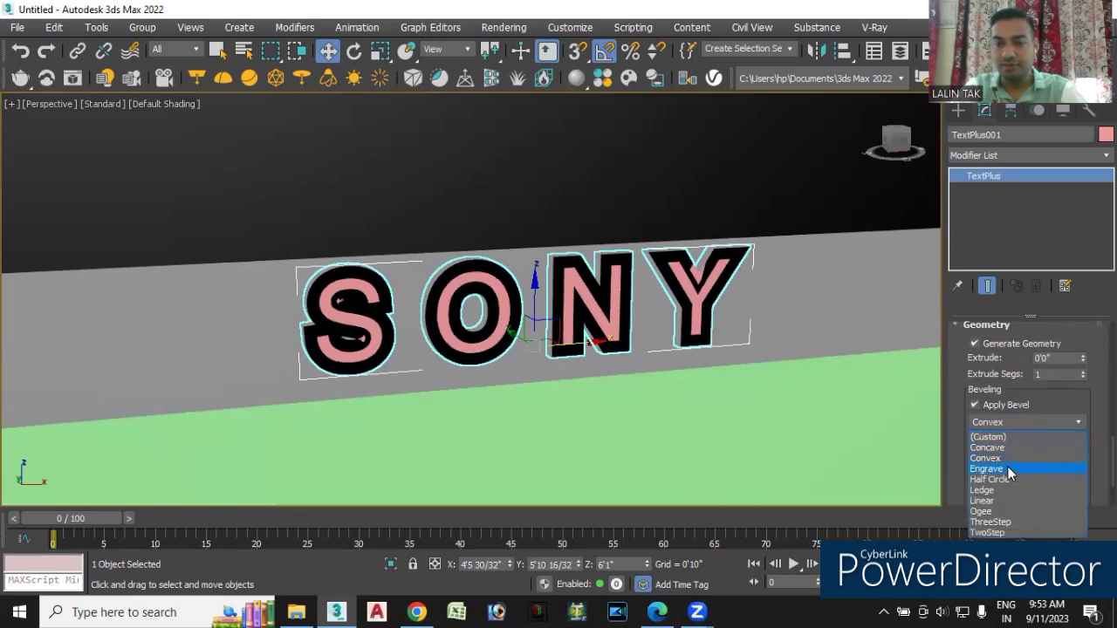
left_click(1007, 467)
left_click(1060, 426)
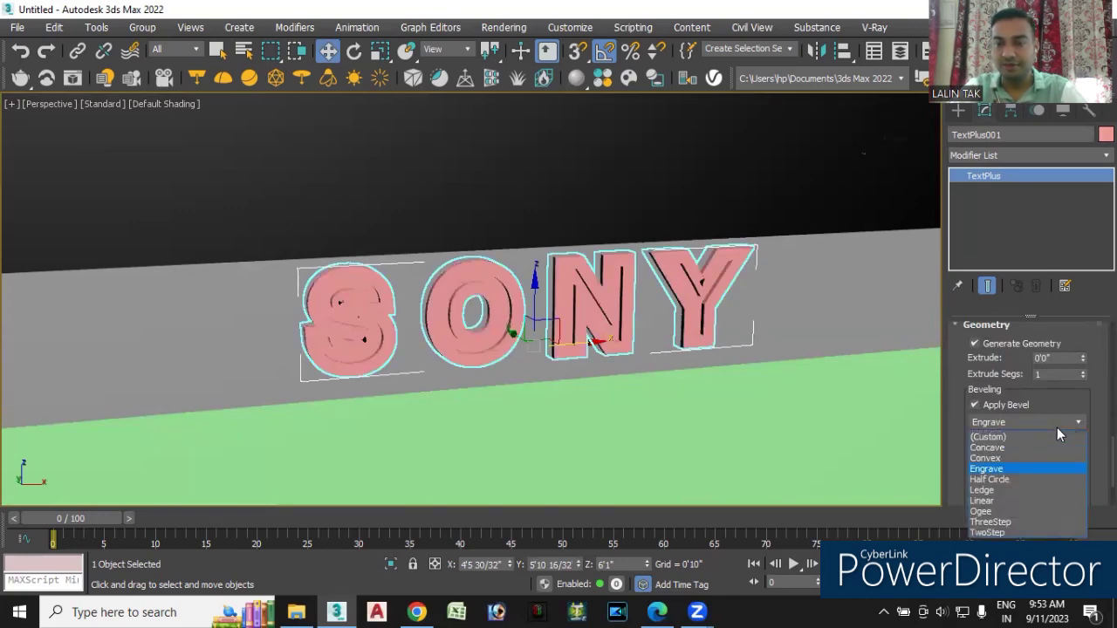
left_click(1016, 479)
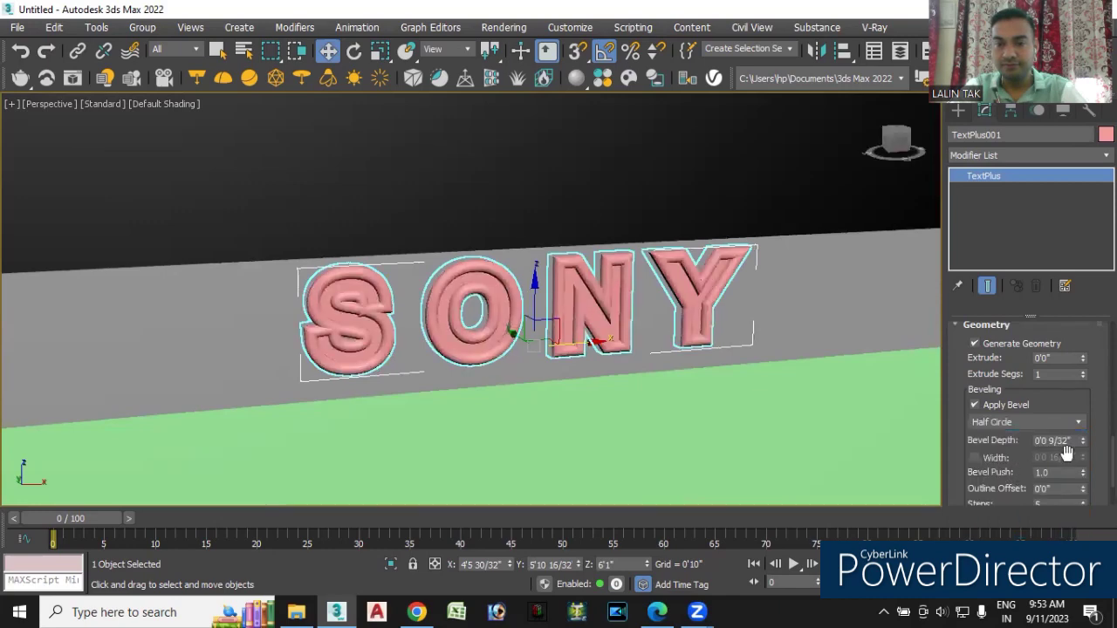
Lower Bevel Push to about 0.51 and bring up the object colour choices
scroll(1029, 410, "down", 2)
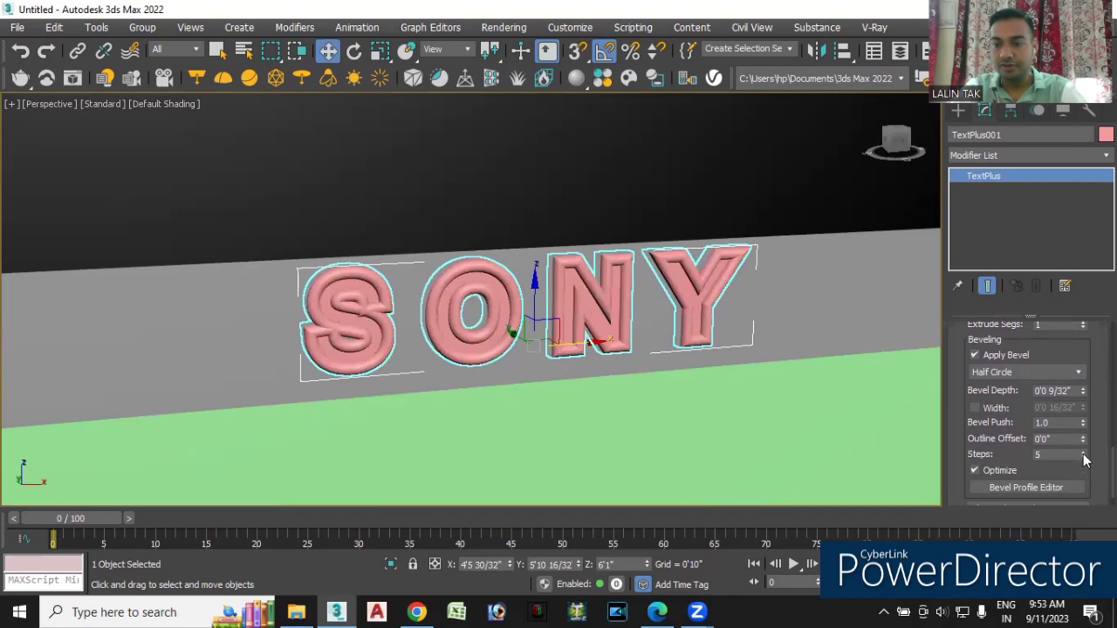
left_click_drag(1083, 424, 1089, 463)
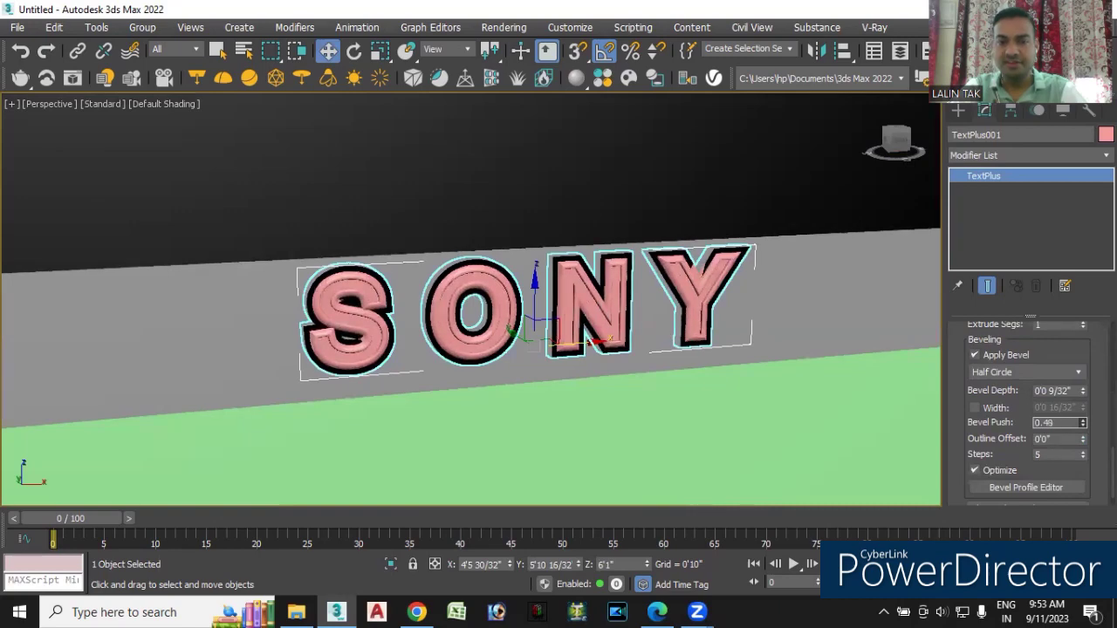
scroll(611, 362, "down", 2)
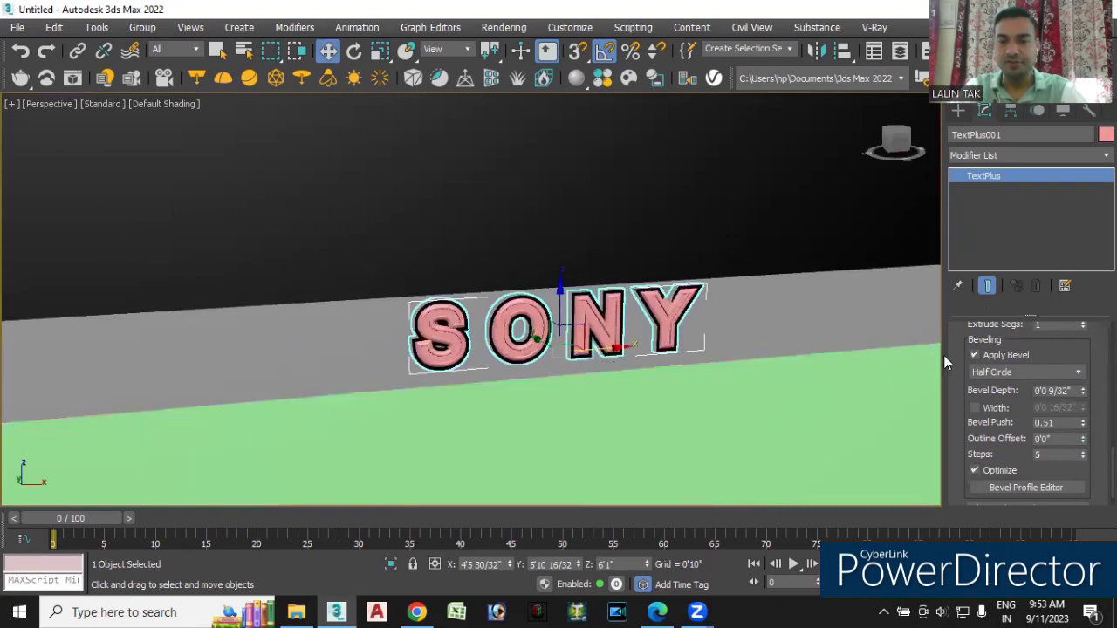
left_click(1105, 135)
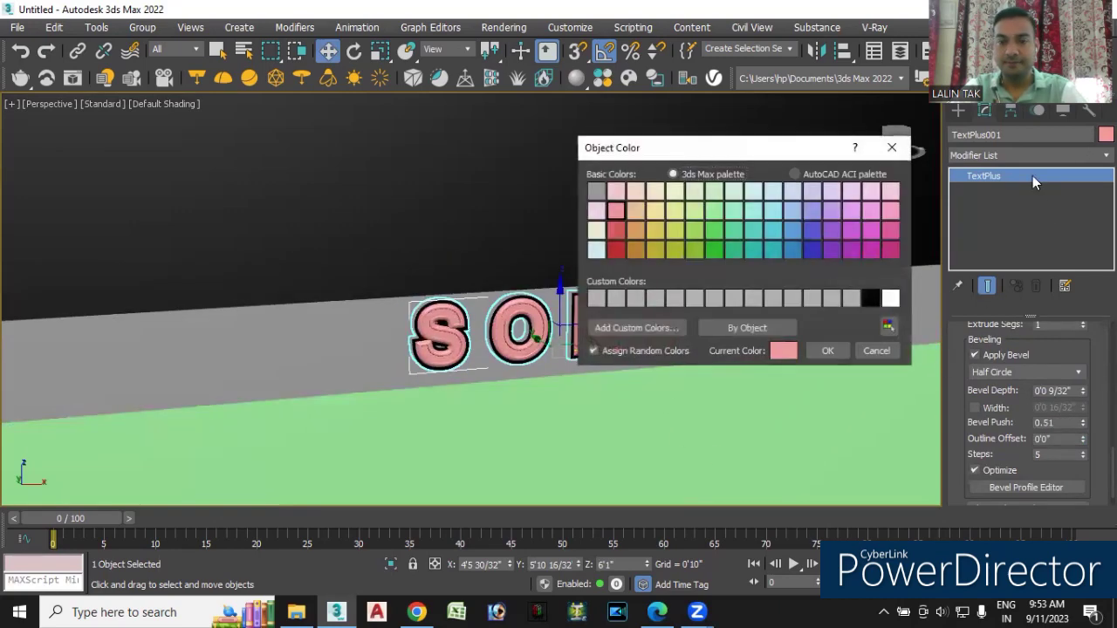
Make the SONY text black, zoom out to the whole shelf, and deselect it
left_click(870, 298)
left_click(827, 350)
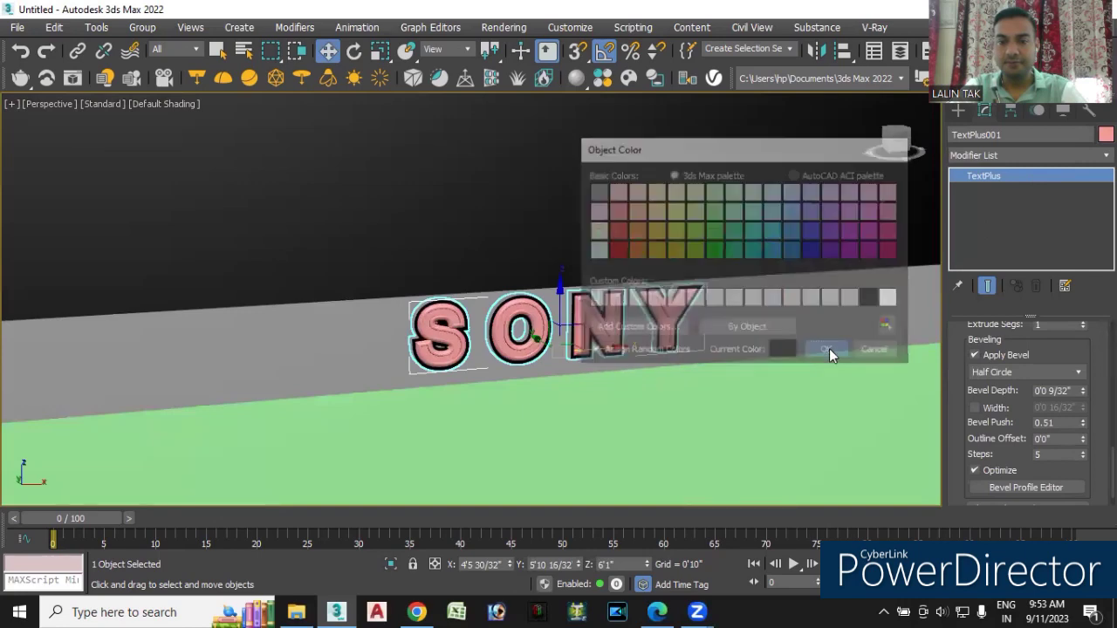
scroll(756, 345, "down", 2)
scroll(755, 349, "down", 3)
middle_click_drag(760, 357, 498, 229)
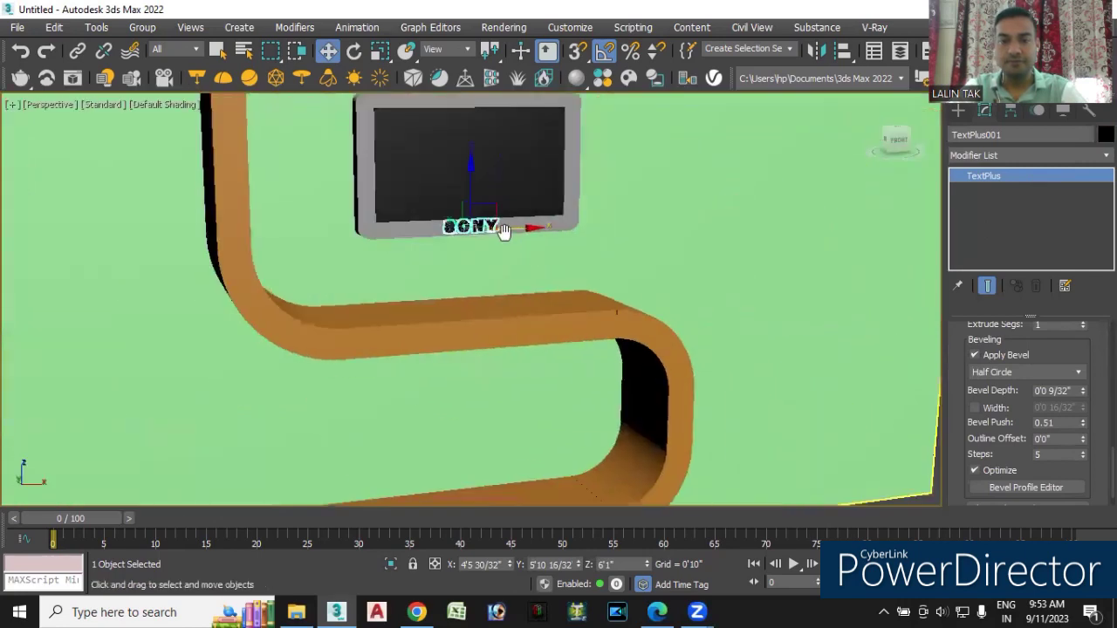
scroll(492, 227, "down", 2)
left_click(819, 295)
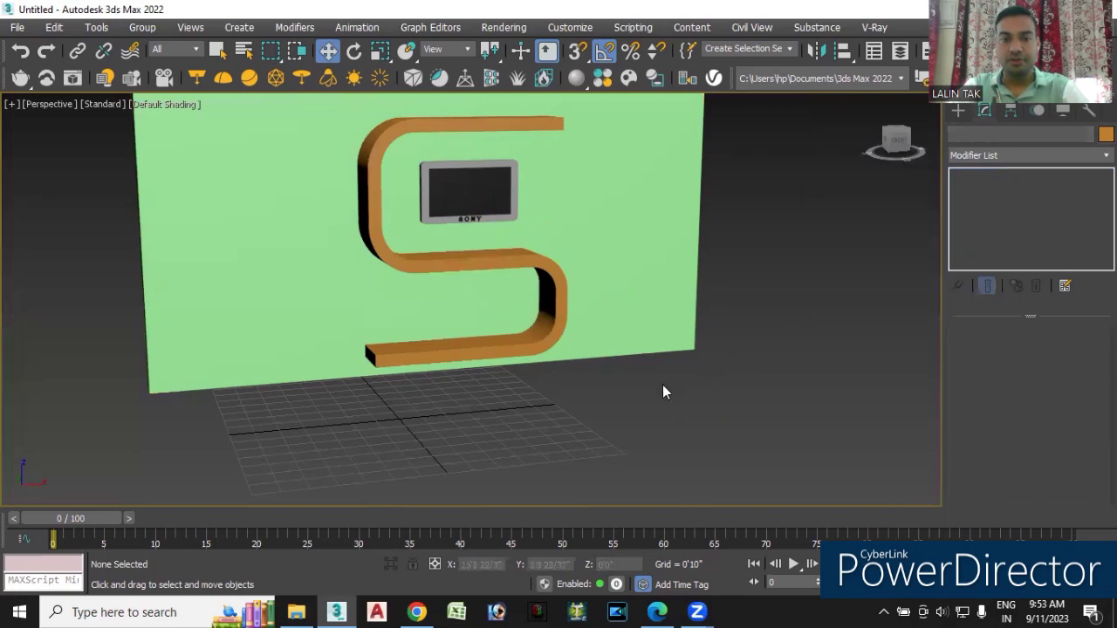
Reframe the view of the wall and shelf and arm the Box primitive tool
mouse_move(609, 419)
middle_mouse_down("alt")
mouse_move(574, 416)
mouse_move(469, 219)
middle_mouse_up("alt")
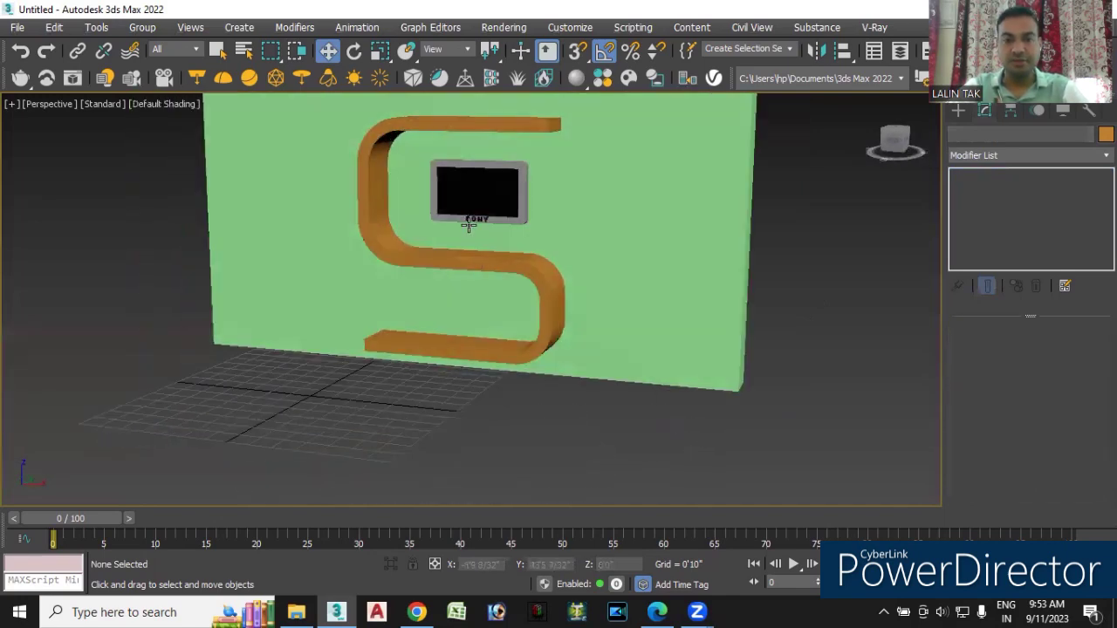
scroll(471, 221, "up", 4)
scroll(476, 271, "down", 1)
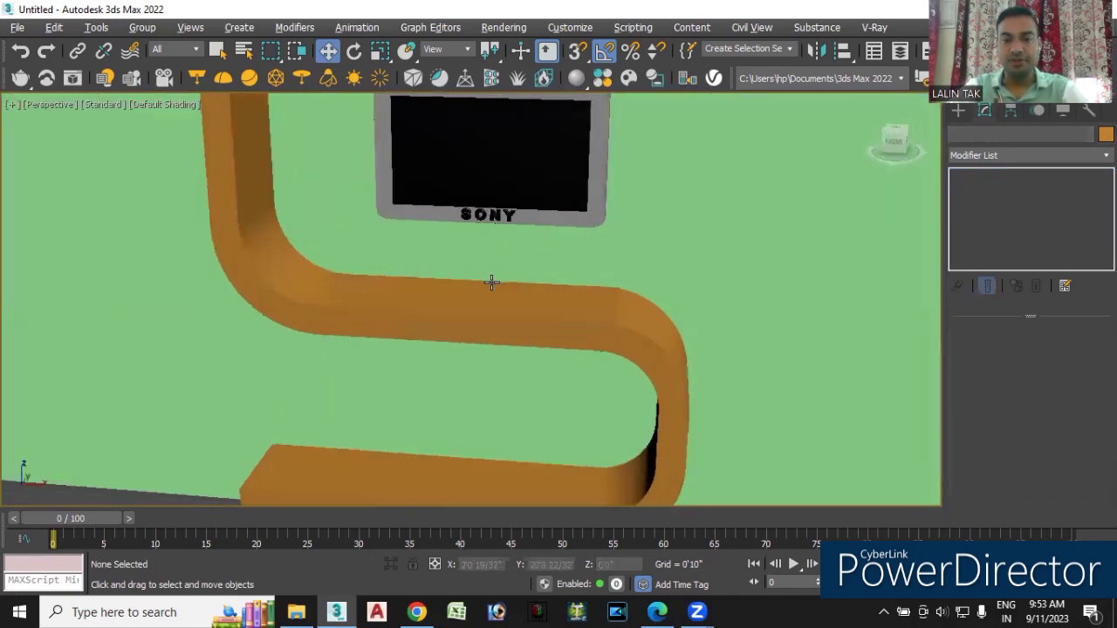
scroll(489, 284, "down", 2)
scroll(541, 287, "down", 3)
mouse_move(695, 425)
middle_mouse_down("alt")
mouse_move(626, 407)
mouse_move(648, 436)
mouse_move(683, 439)
middle_mouse_up("alt")
middle_click_drag(672, 399, 509, 399)
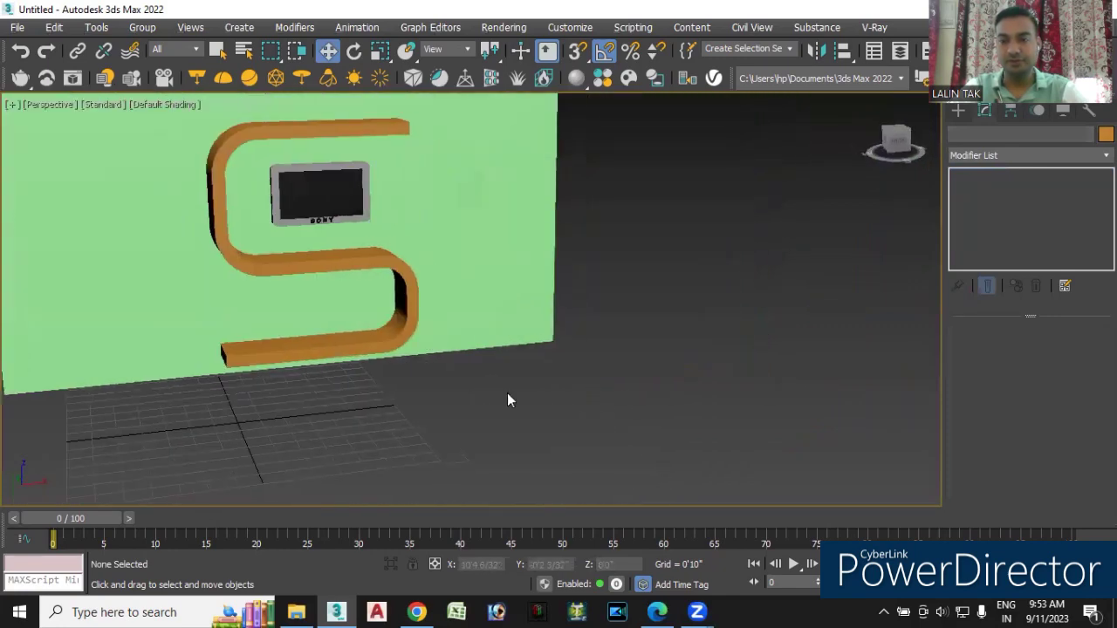
left_click(957, 111)
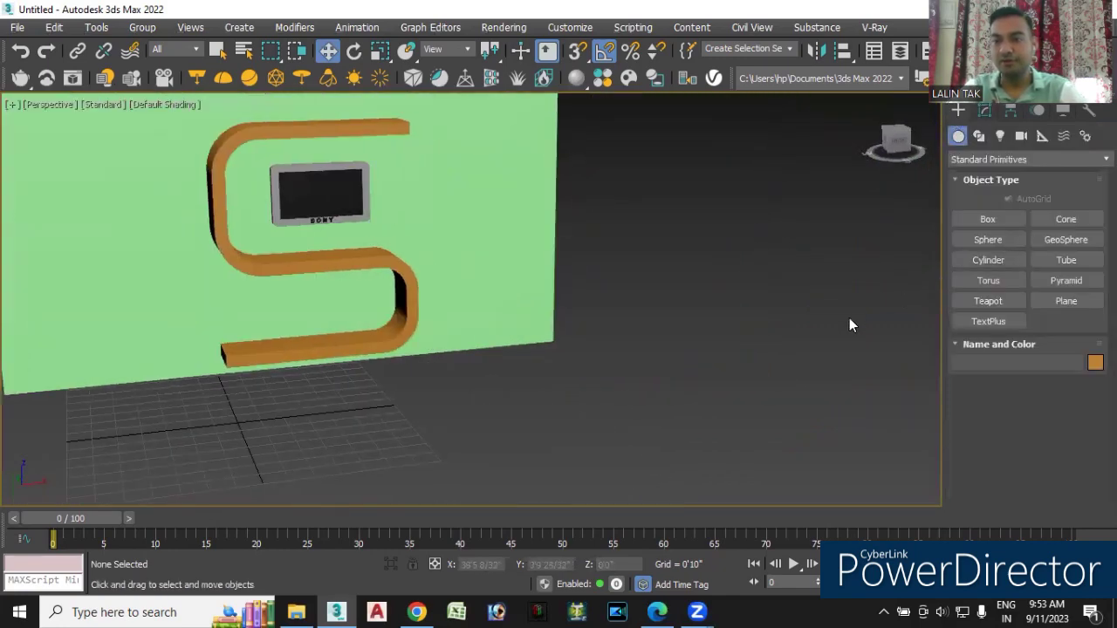
middle_click_drag(719, 339, 669, 307)
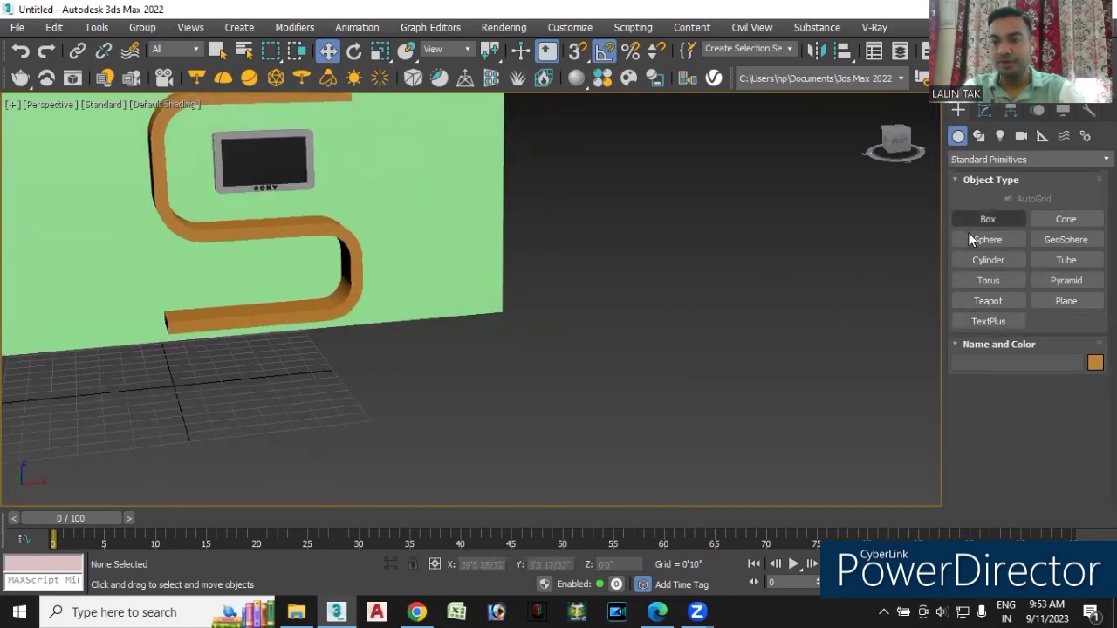
middle_click_drag(746, 353, 729, 362, "alt")
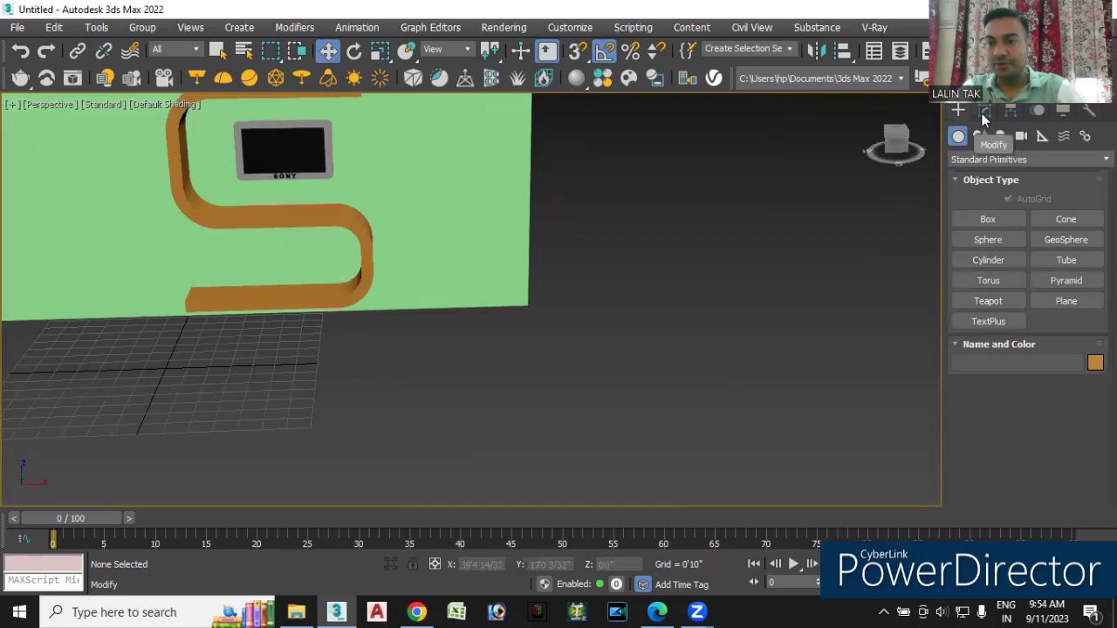
left_click(978, 218)
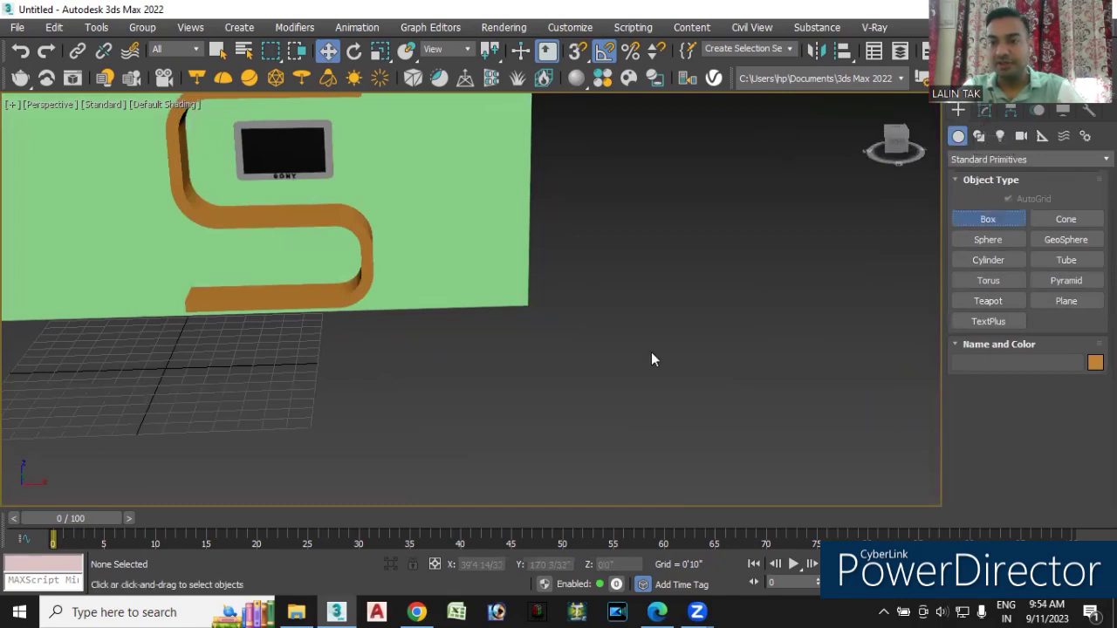
Draw Box008 about 11'8" tall on the floor and open its Modifier List
scroll(428, 346, "down", 3)
scroll(445, 418, "down", 3)
mouse_move(382, 417)
left_mouse_down()
mouse_move(444, 386)
mouse_move(430, 369)
mouse_move(460, 394)
mouse_move(422, 397)
left_mouse_up()
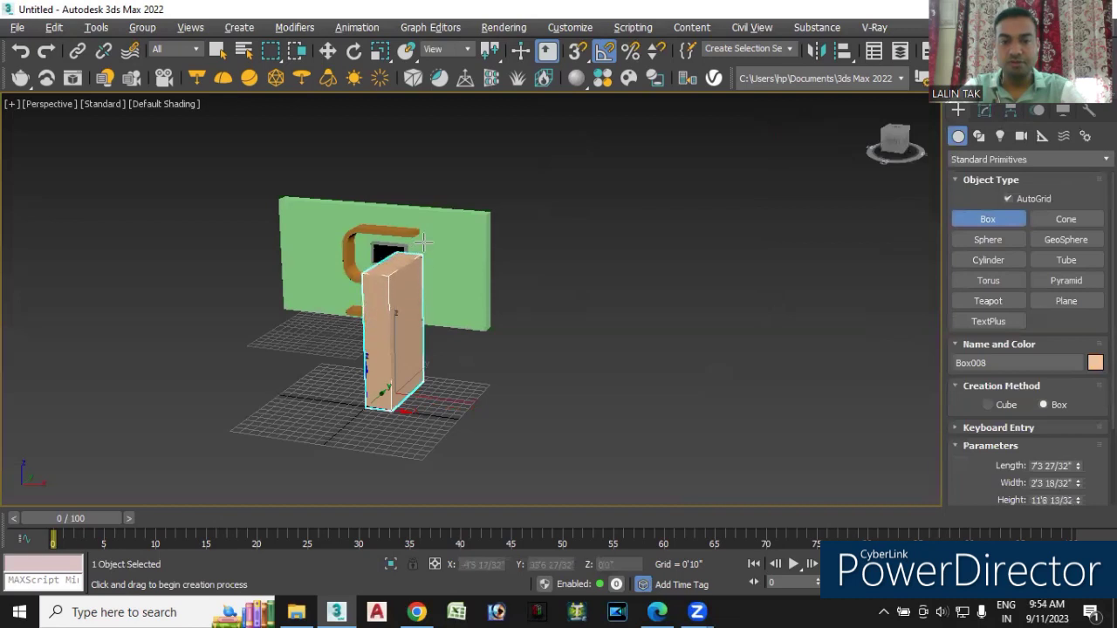
left_click(422, 248)
left_click(984, 110)
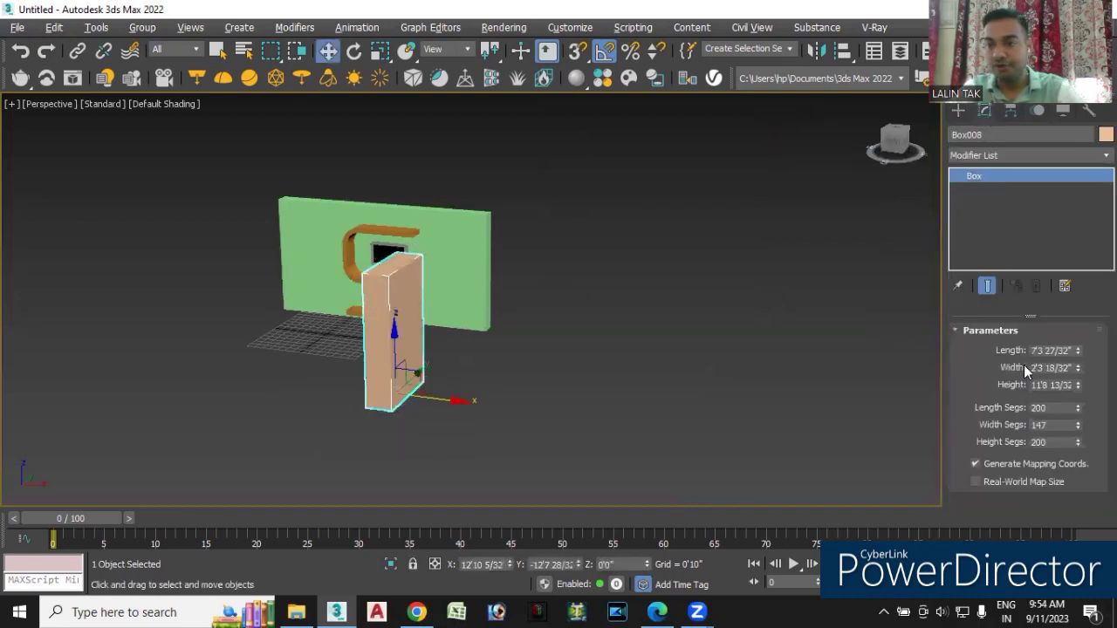
left_click(983, 151)
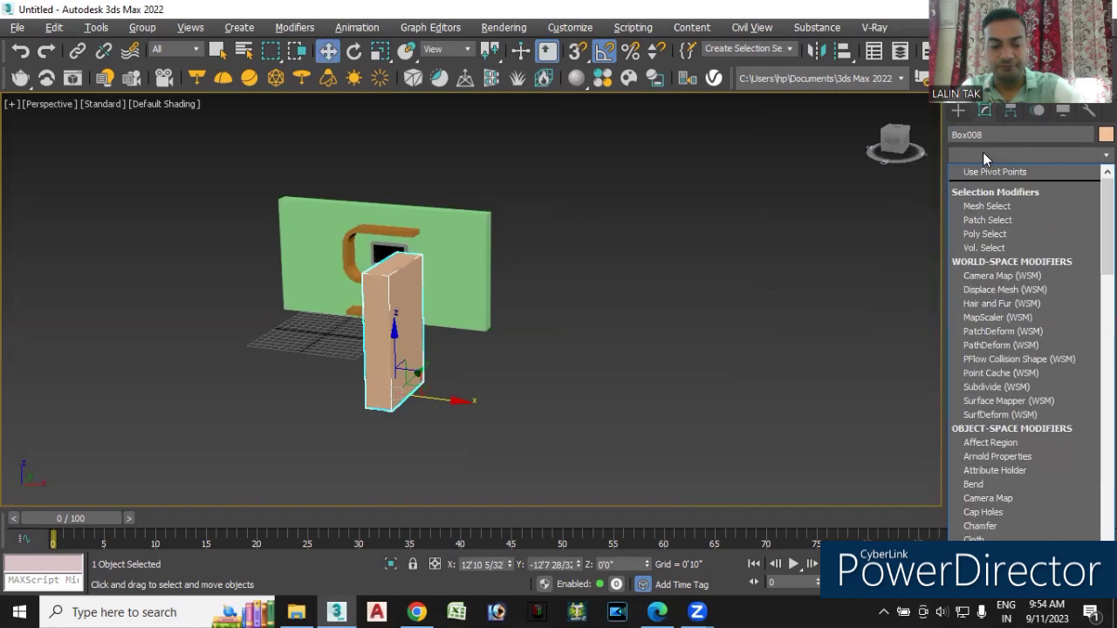
Add a Bend with Limit Effect, a raised Upper Limit and a 90° angle
type("b")
key("Return")
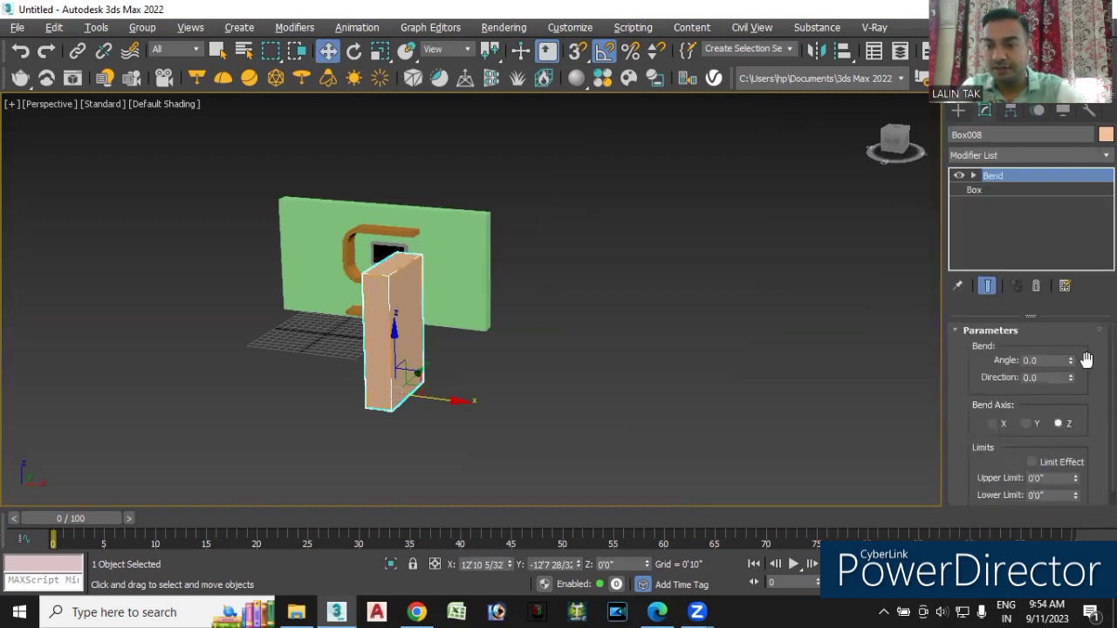
left_click(1032, 461)
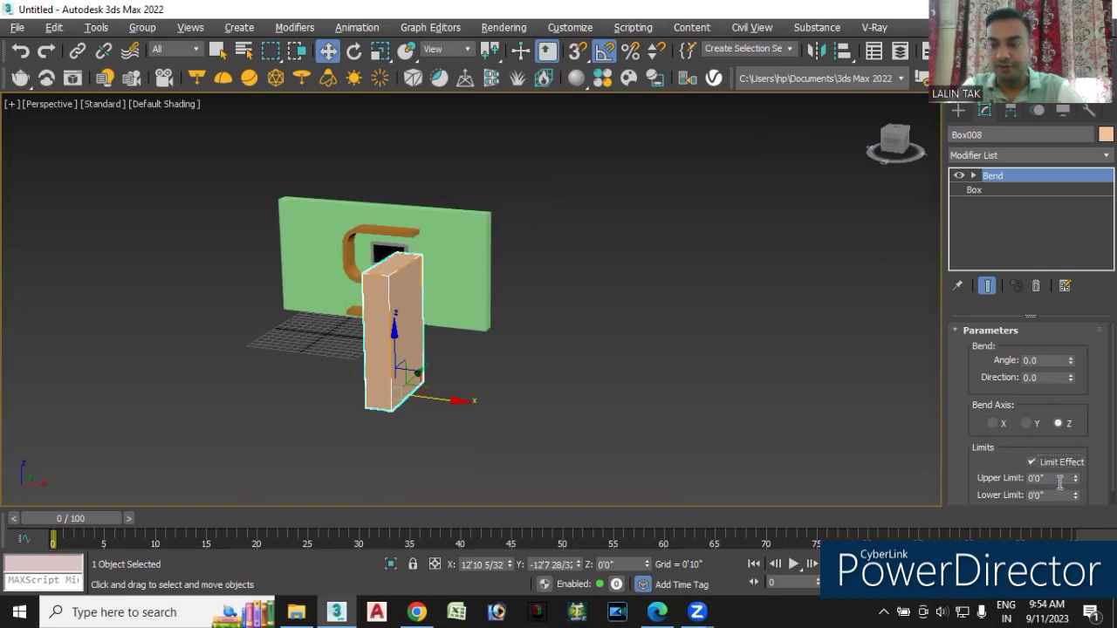
left_click_drag(1076, 483, 1037, 433)
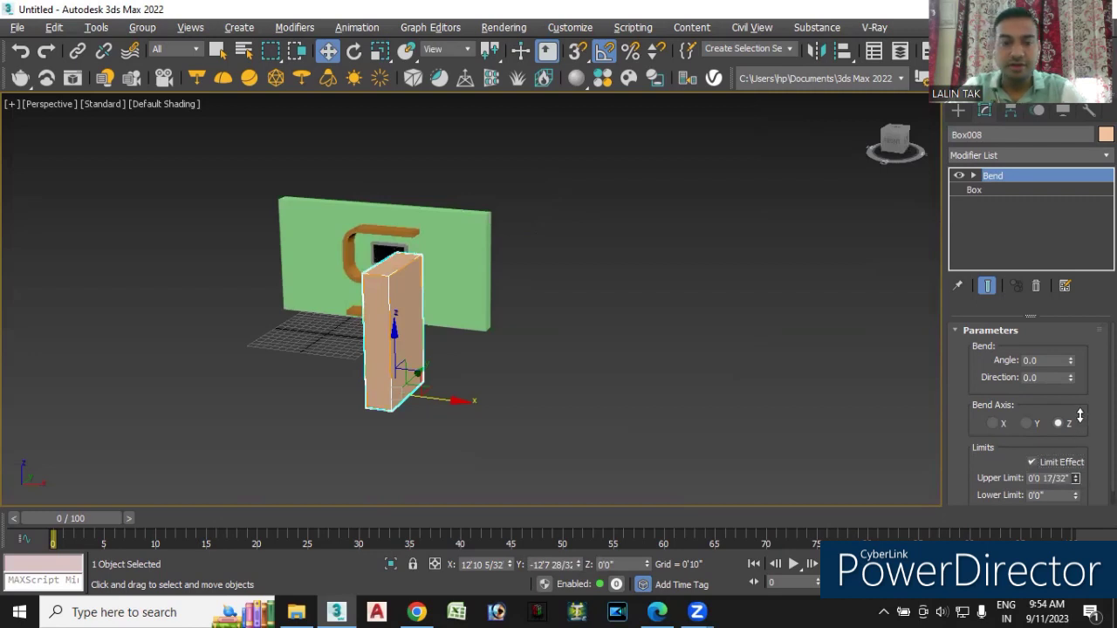
left_click_drag(1076, 481, 1086, 123)
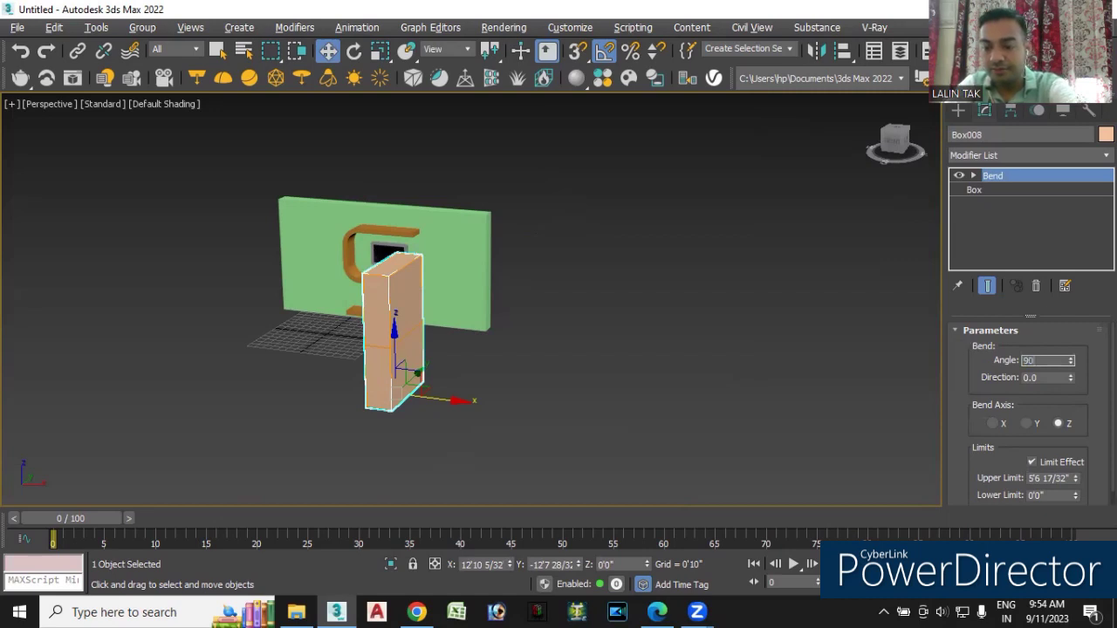
key("Return")
Set the angle snap increment to 90 degrees in the snap options
mouse_move(586, 397)
middle_mouse_down("alt")
mouse_move(608, 365)
mouse_move(607, 380)
middle_mouse_up("alt")
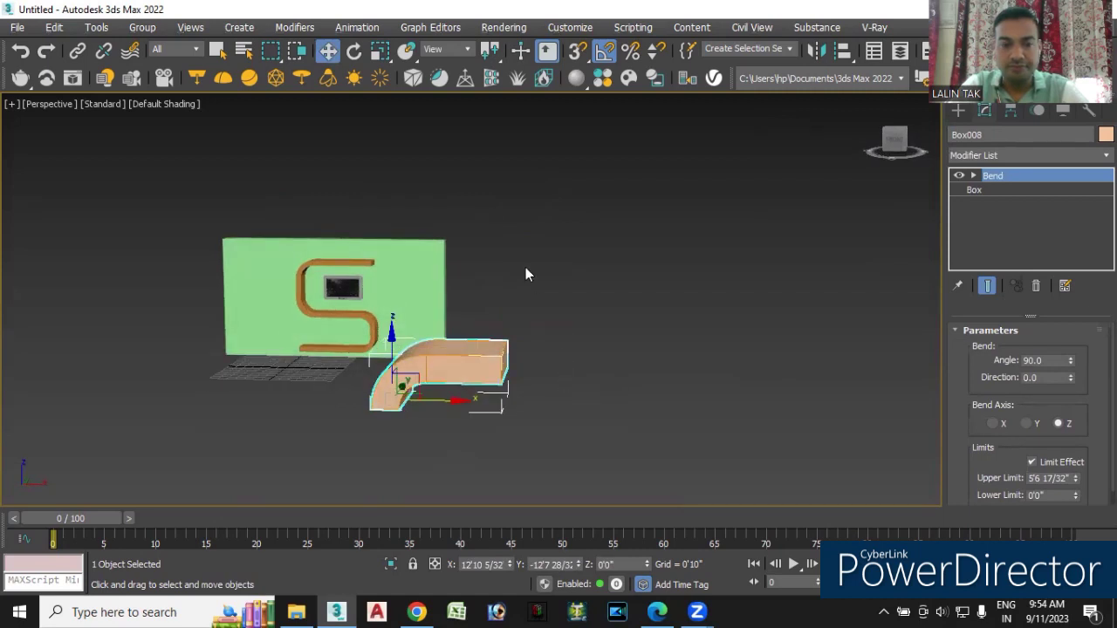
right_click(597, 56)
double_click(563, 312)
type("90")
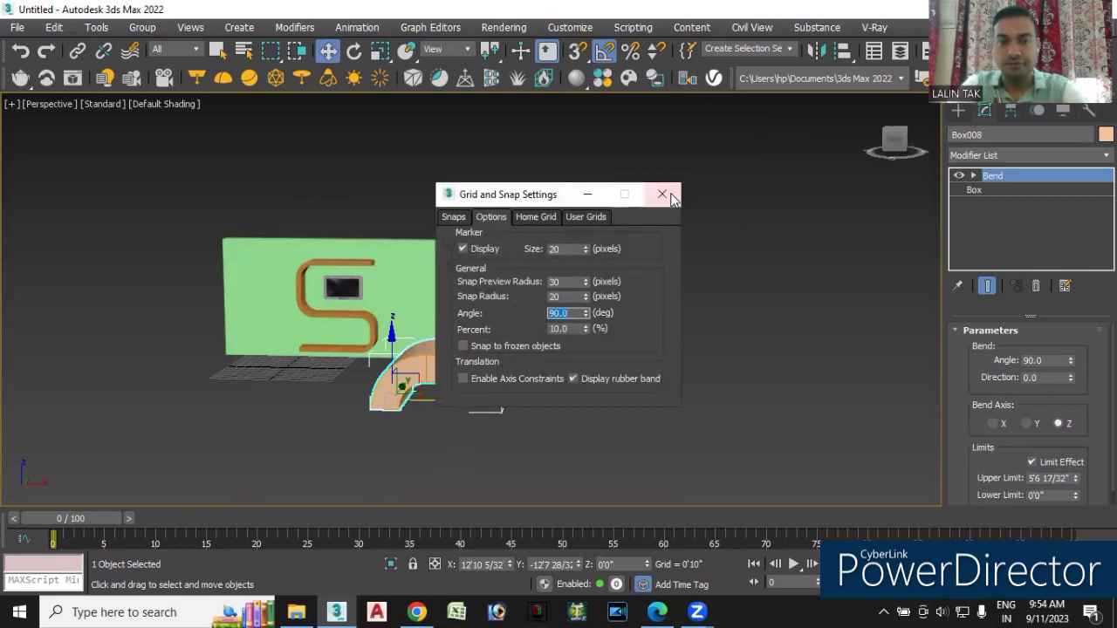
Flip the bent box 180 degrees around the Y axis
left_click(661, 194)
left_click(354, 54)
left_click_drag(444, 361, 439, 361)
mouse_move(601, 434)
middle_mouse_down("alt")
mouse_move(584, 442)
mouse_move(602, 431)
middle_mouse_up("alt")
Enlarge the box's base length, width and height under the bend
left_click(974, 191)
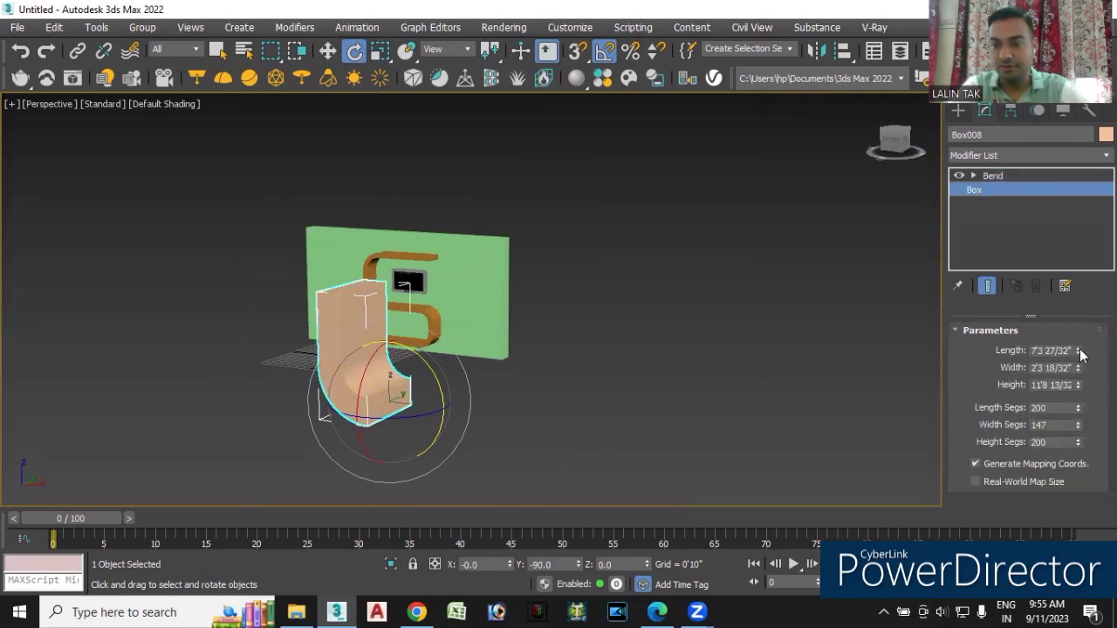
mouse_move(1078, 350)
left_mouse_down()
mouse_move(1084, 146)
mouse_move(1080, 395)
left_mouse_up()
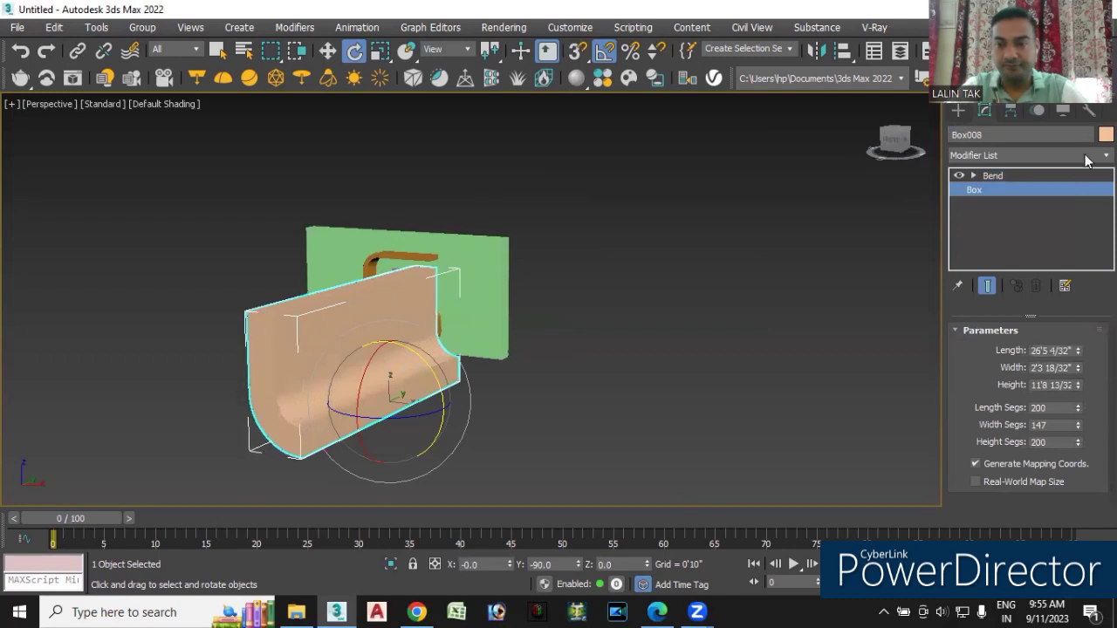
mouse_move(1078, 367)
left_mouse_down()
mouse_move(1077, 335)
mouse_move(1077, 384)
left_mouse_up()
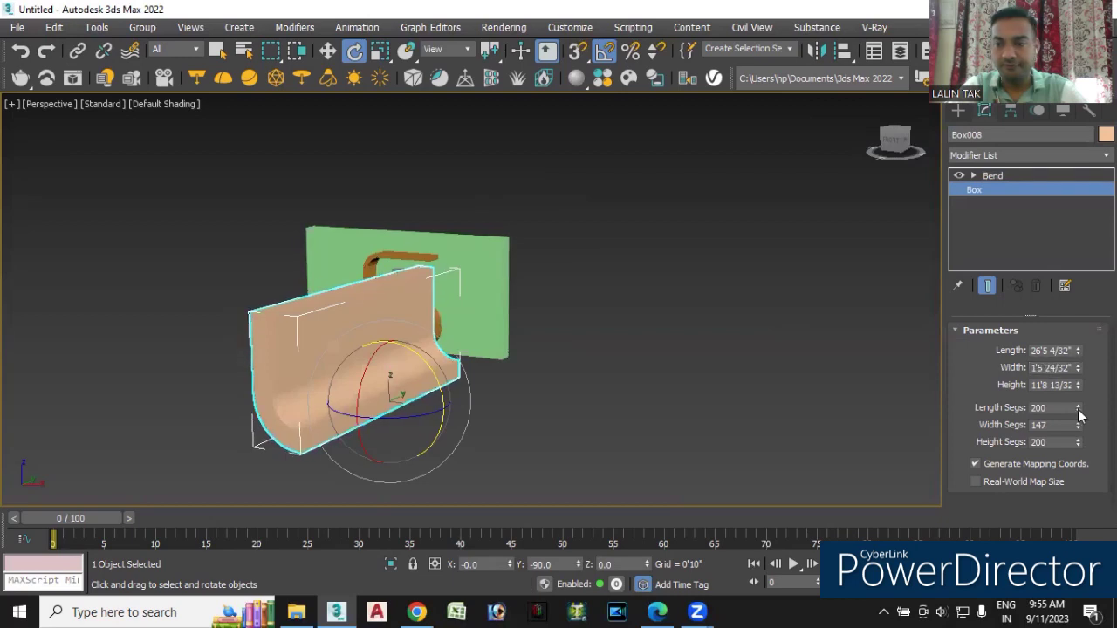
left_click_drag(1078, 385, 1078, 330)
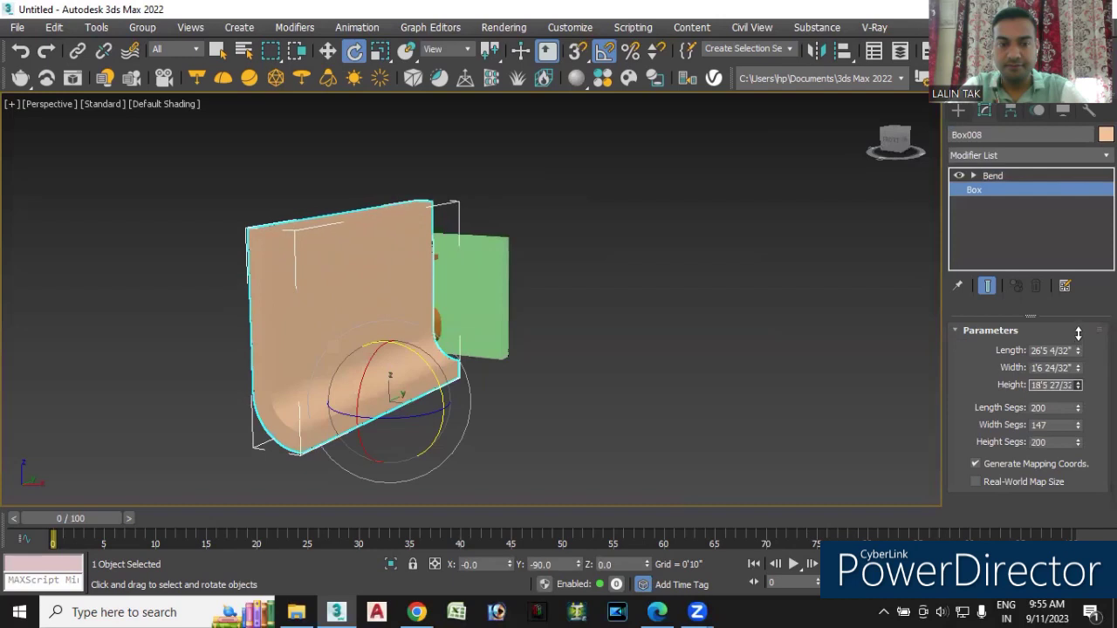
left_click_drag(1079, 327, 1078, 327)
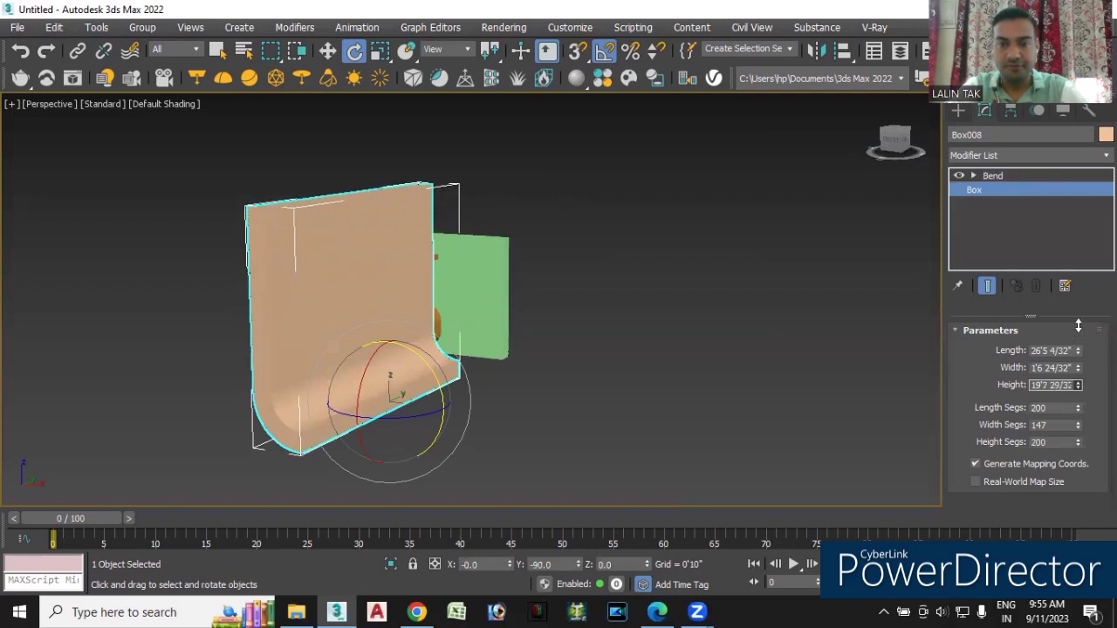
Set the Bend Upper Limit to 3'7 29/32" so only the base curves
left_click(992, 176)
left_click_drag(1077, 480, 1068, 402)
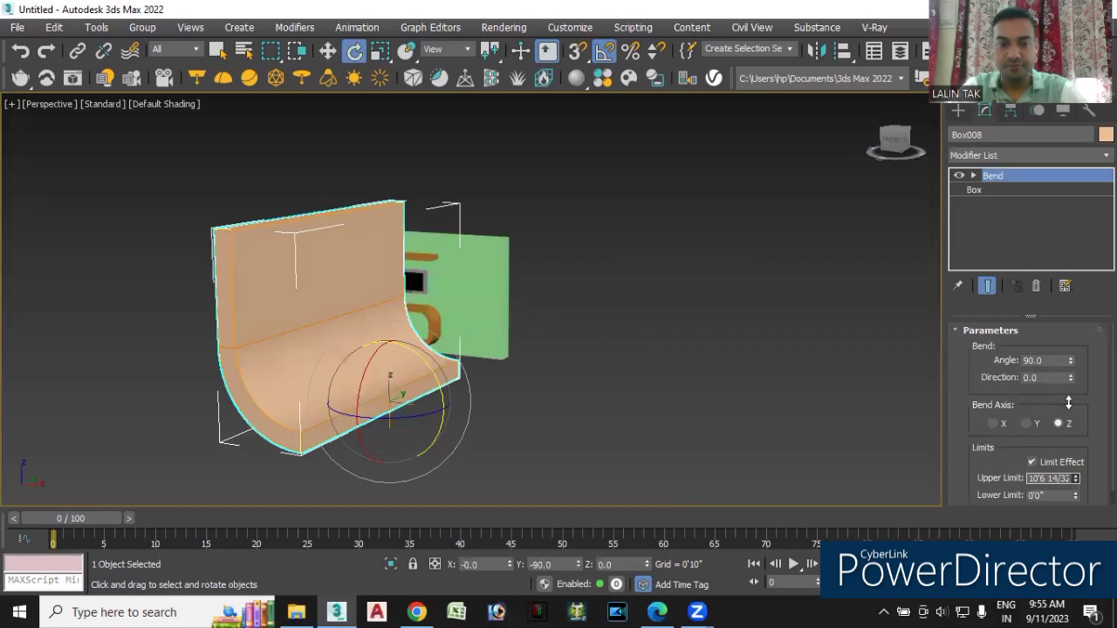
left_click_drag(1068, 403, 1088, 511)
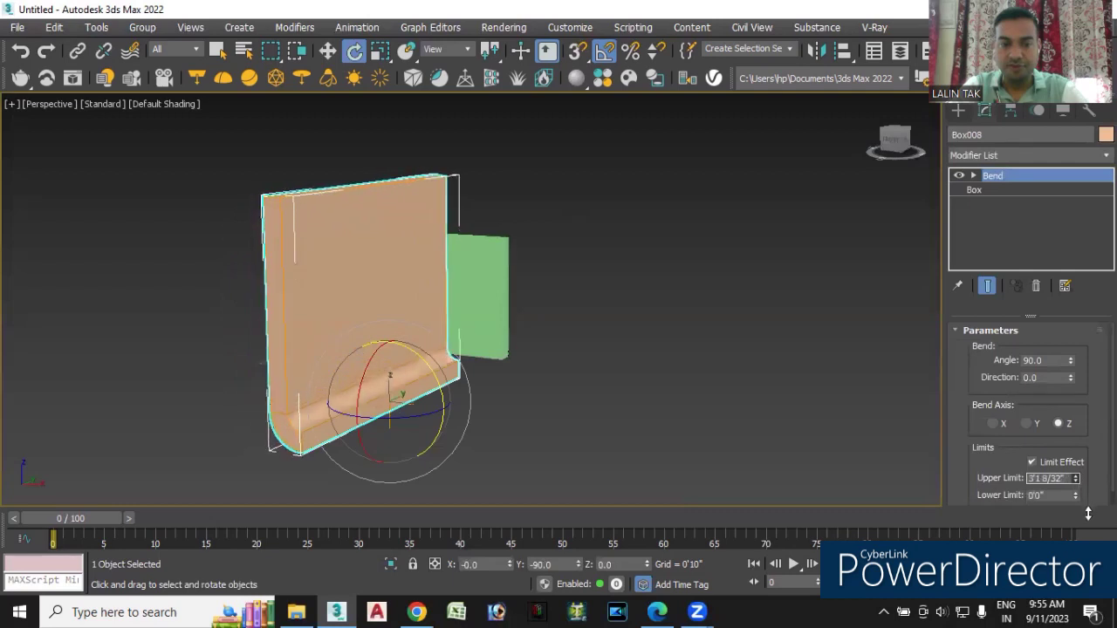
left_click(973, 175)
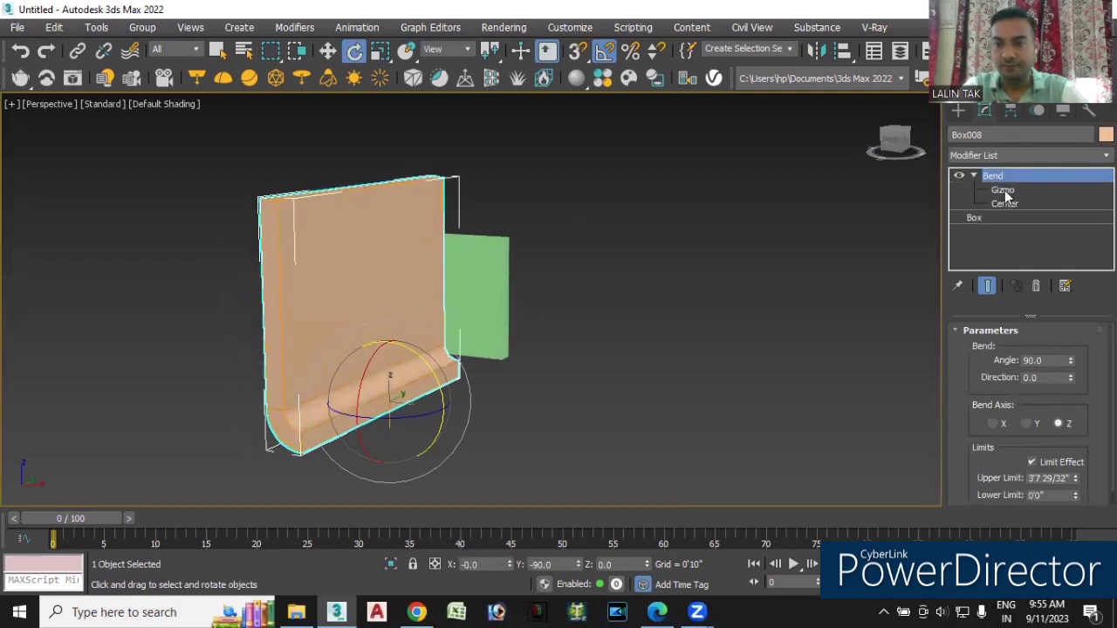
Move the Bend gizmo up and down along Z, then undo the last move
left_click(1004, 190)
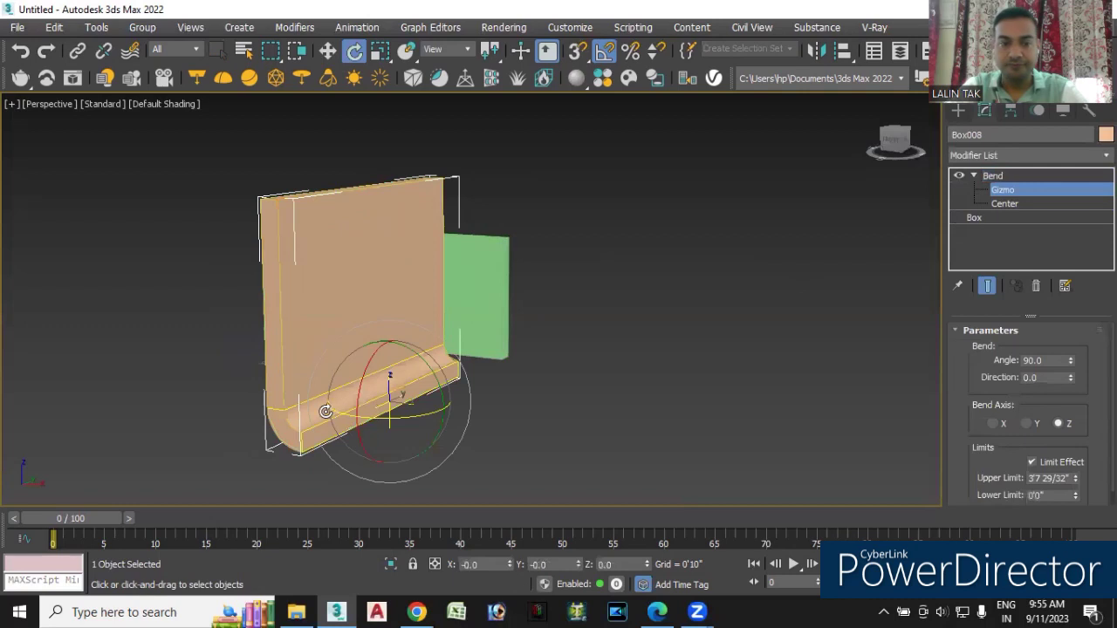
left_click(328, 51)
left_click_drag(388, 348, 365, 253)
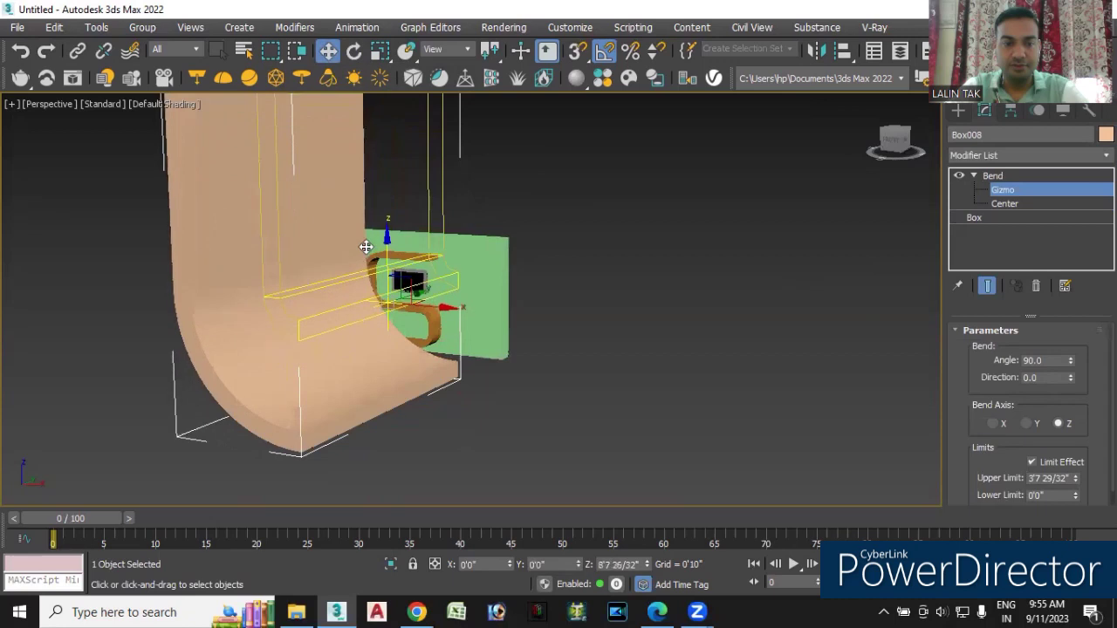
middle_click_drag(419, 480, 468, 467, "alt")
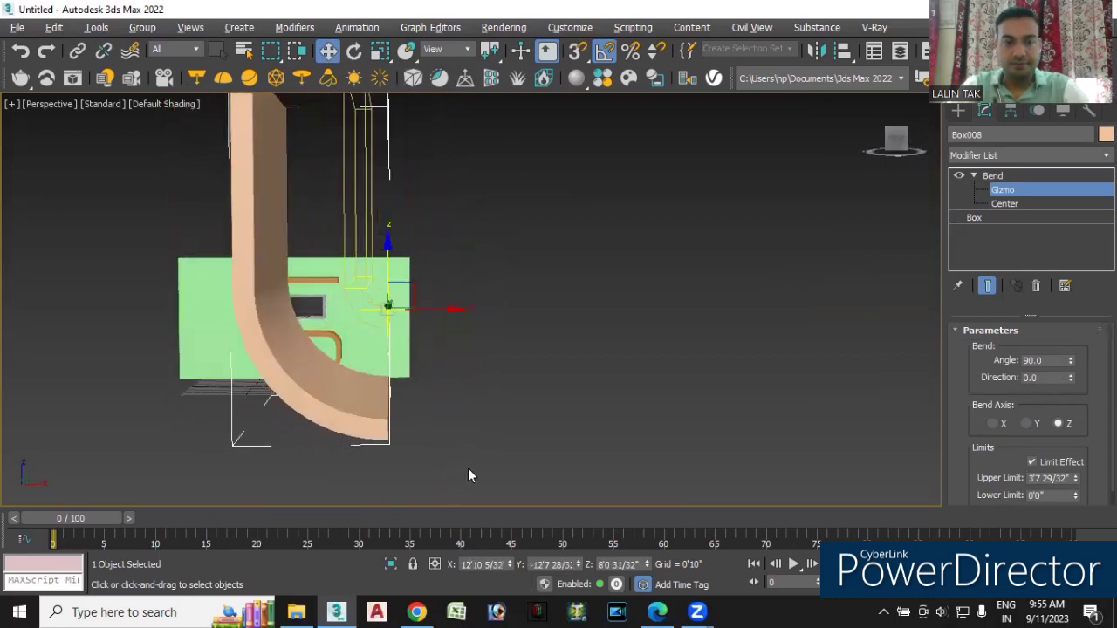
mouse_move(386, 245)
left_mouse_down()
mouse_move(387, 224)
mouse_move(385, 282)
mouse_move(387, 262)
mouse_move(388, 272)
left_mouse_up()
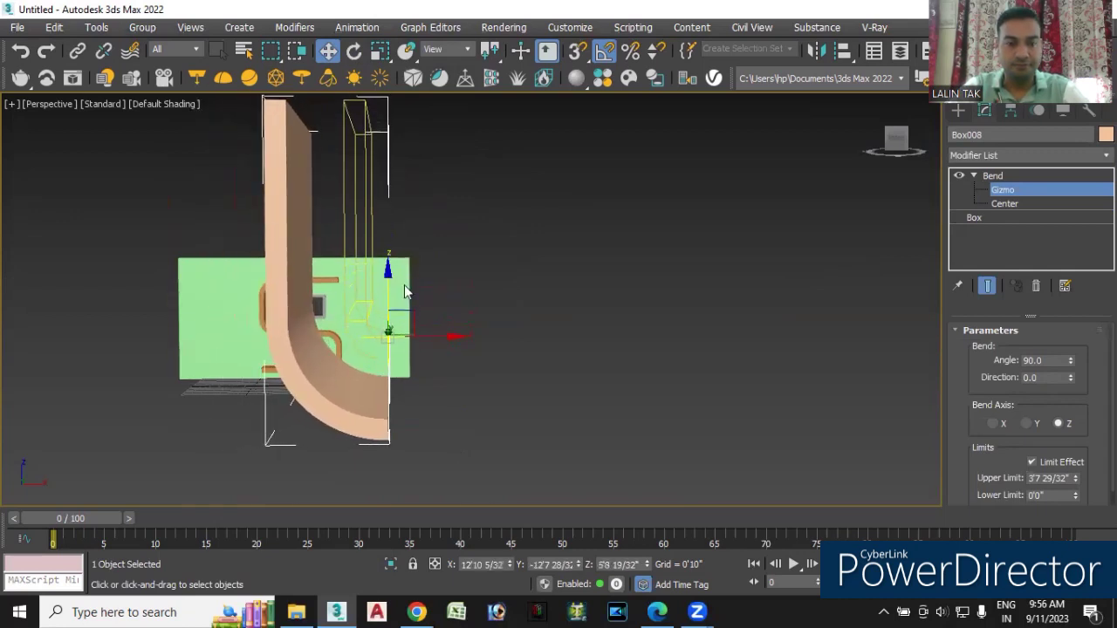
key("ctrl+z")
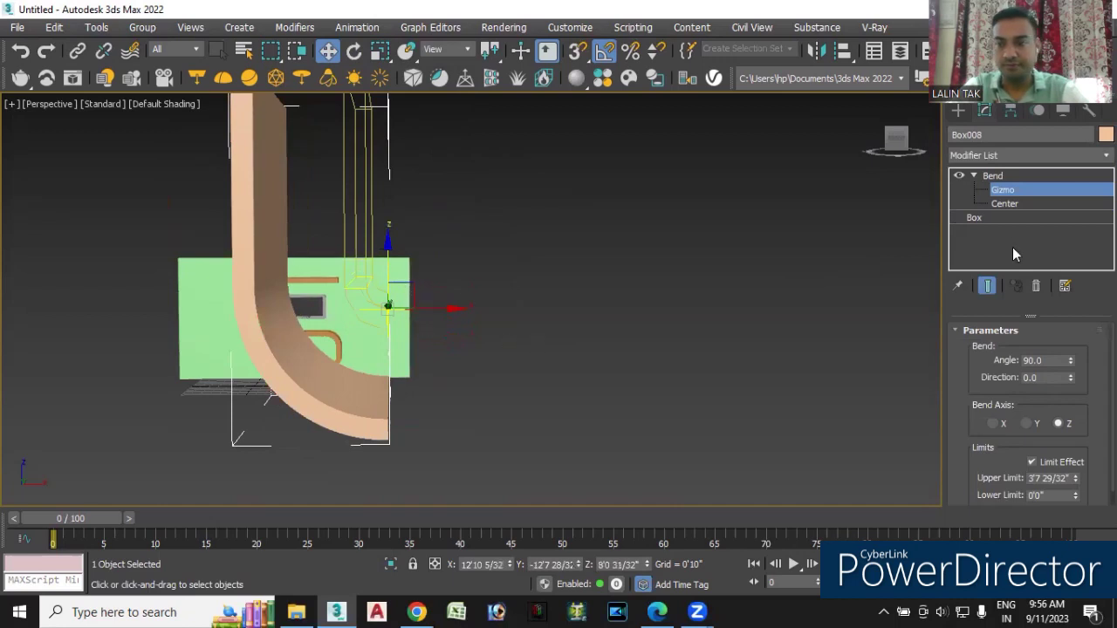
Delete the Bend modifier from Box008, leaving a flat slab
right_click(991, 177)
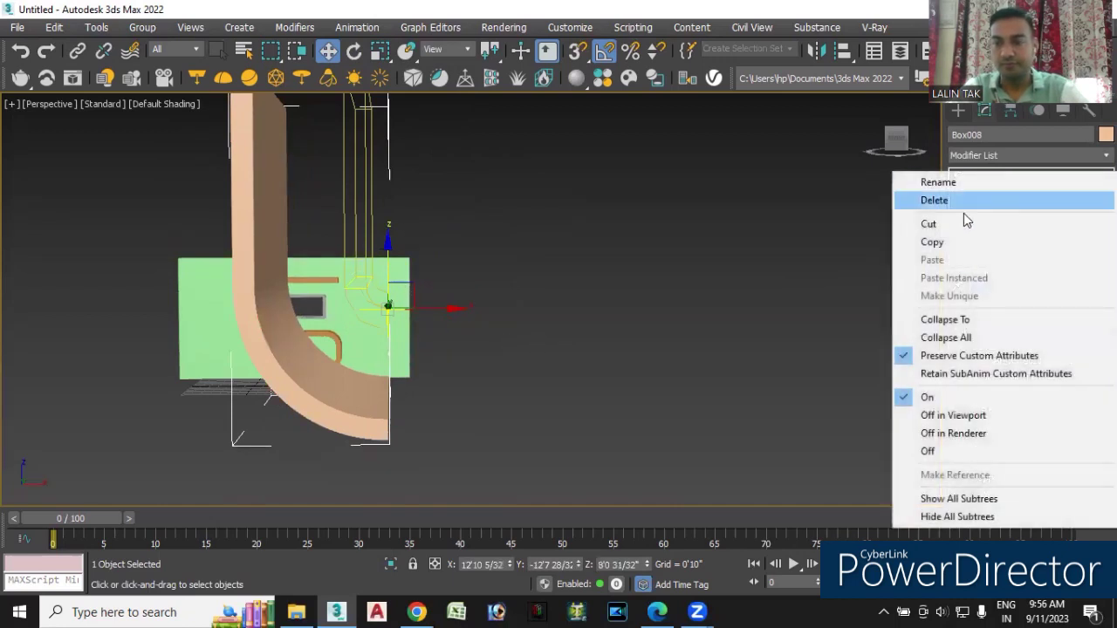
left_click(942, 185)
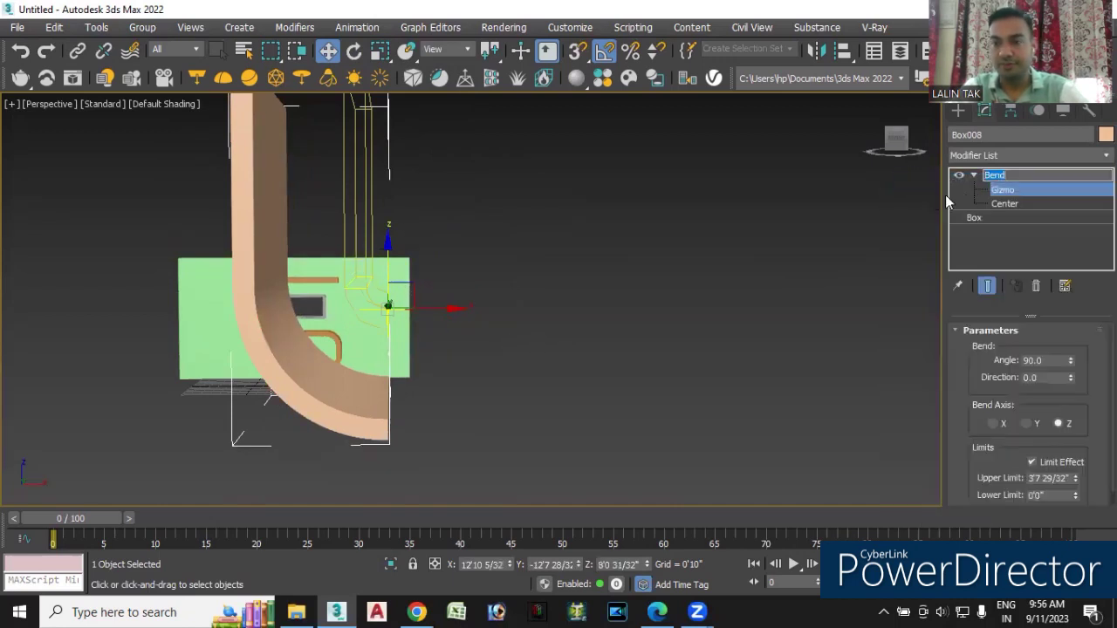
left_click(1001, 191)
right_click(992, 177)
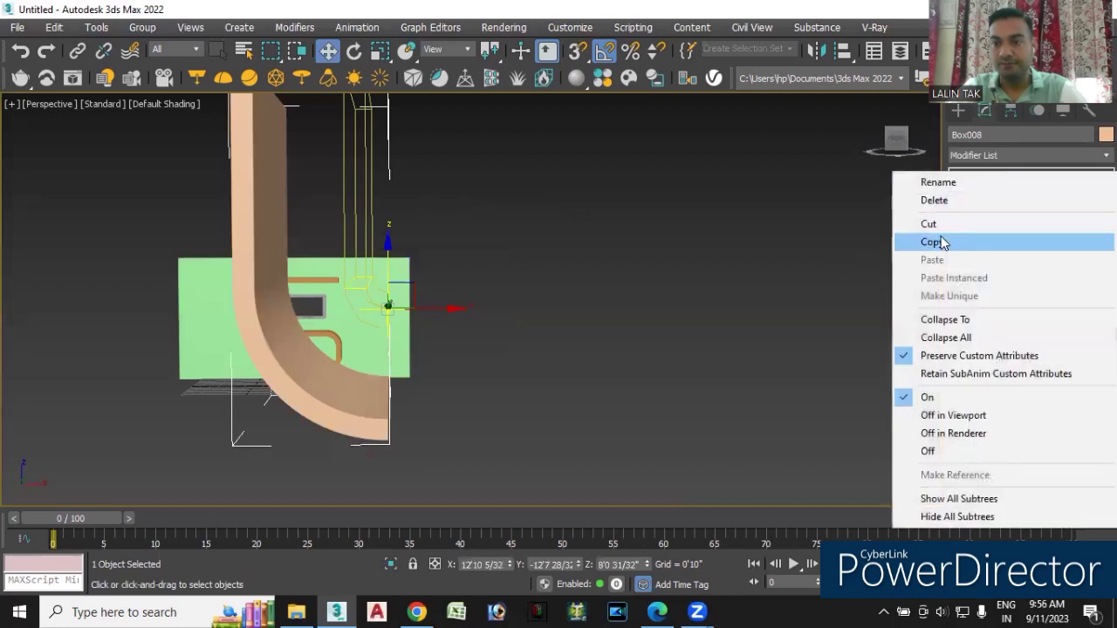
left_click(945, 204)
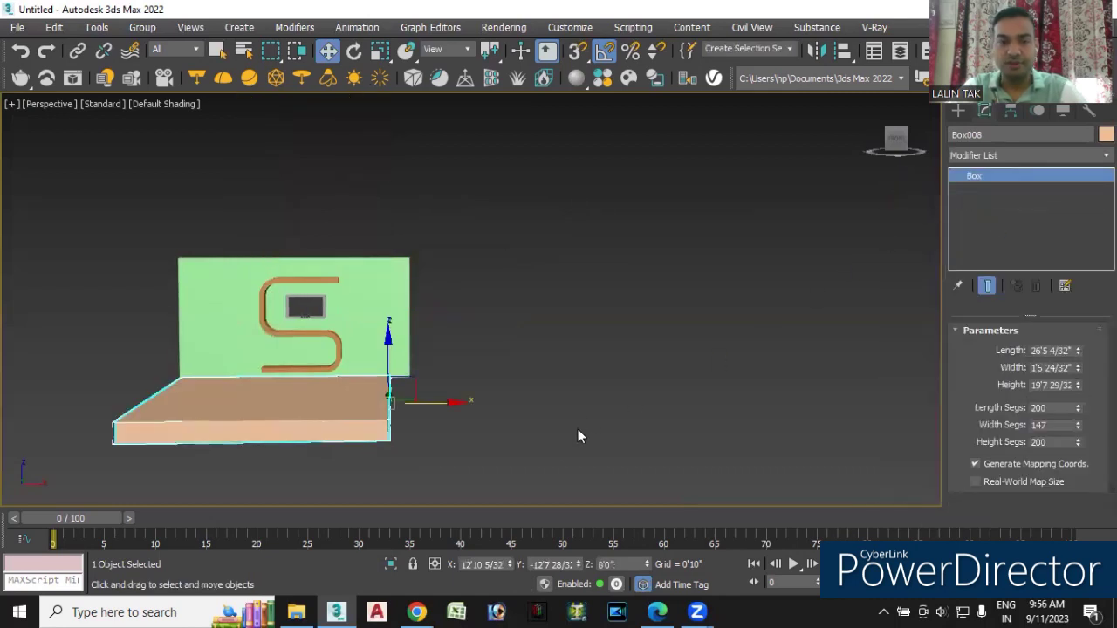
middle_click_drag(543, 462, 494, 491, "alt")
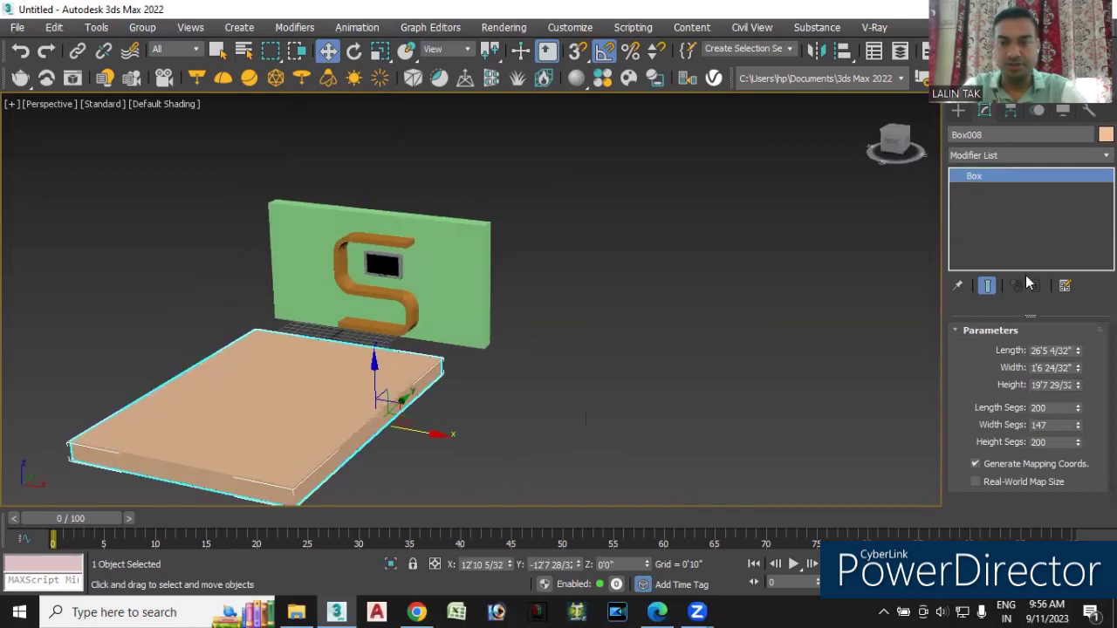
Briefly add a Bend to the orange slab, then delete the slab
left_click(978, 154)
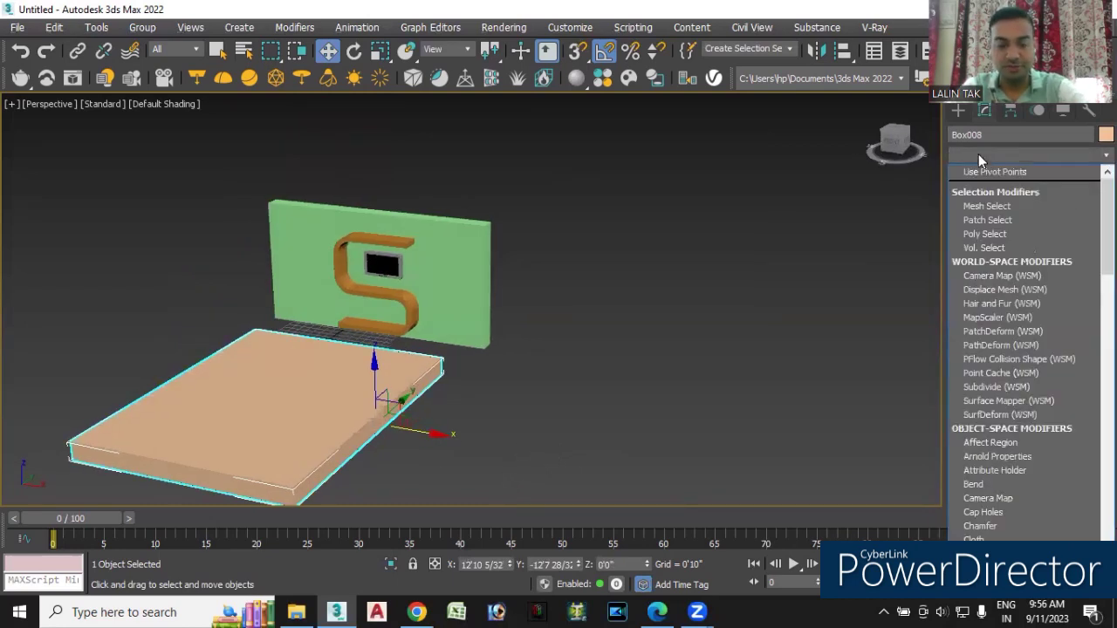
type("b")
left_click(987, 174)
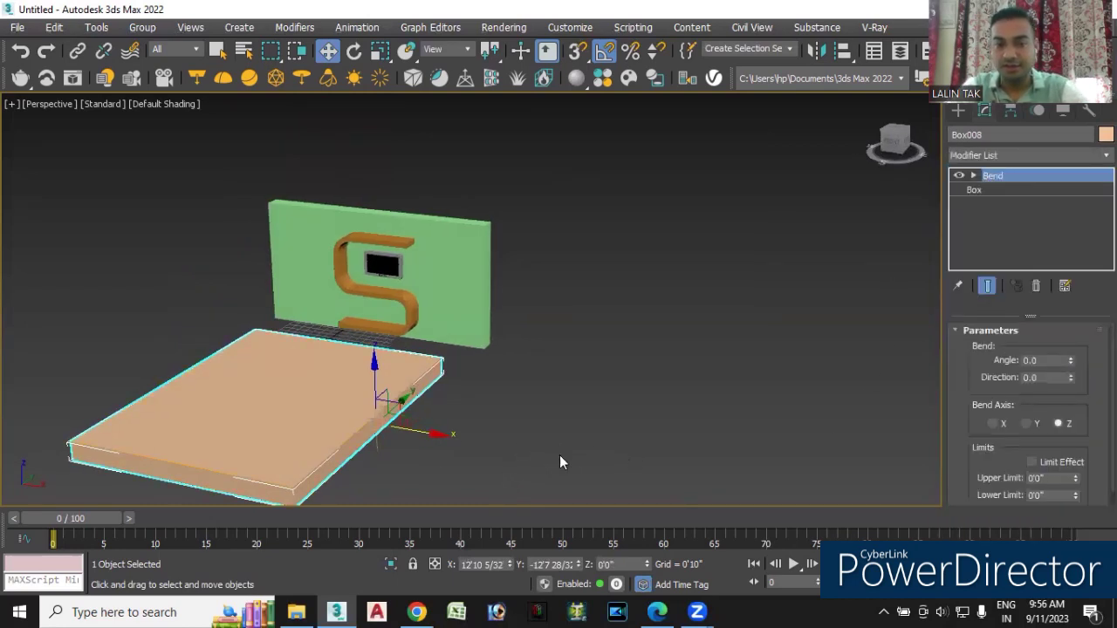
middle_click_drag(486, 463, 491, 460, "alt")
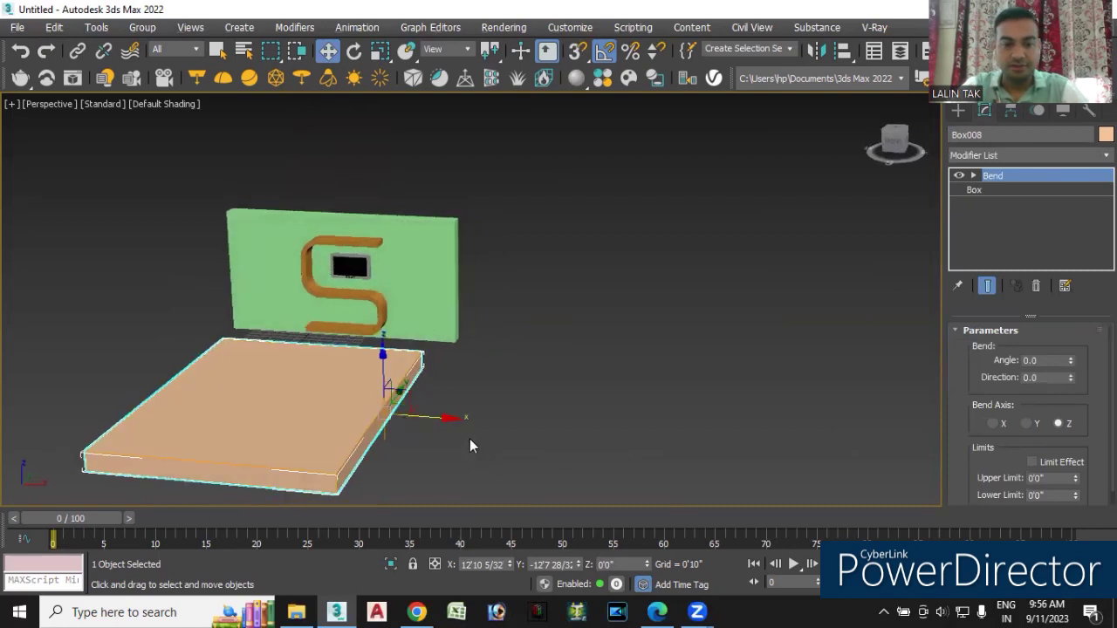
middle_click_drag(426, 446, 406, 439, "alt")
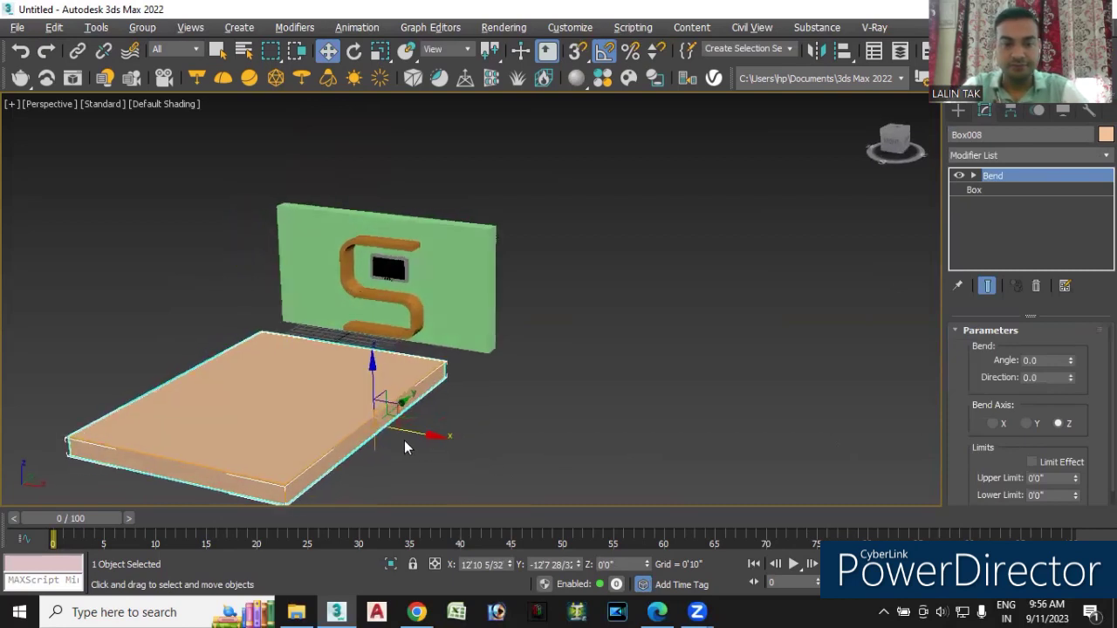
key("Delete")
Create a pink box 9'5 4/32" long, 1'1 10/32" wide, 10'1 26/32" tall
left_click(959, 110)
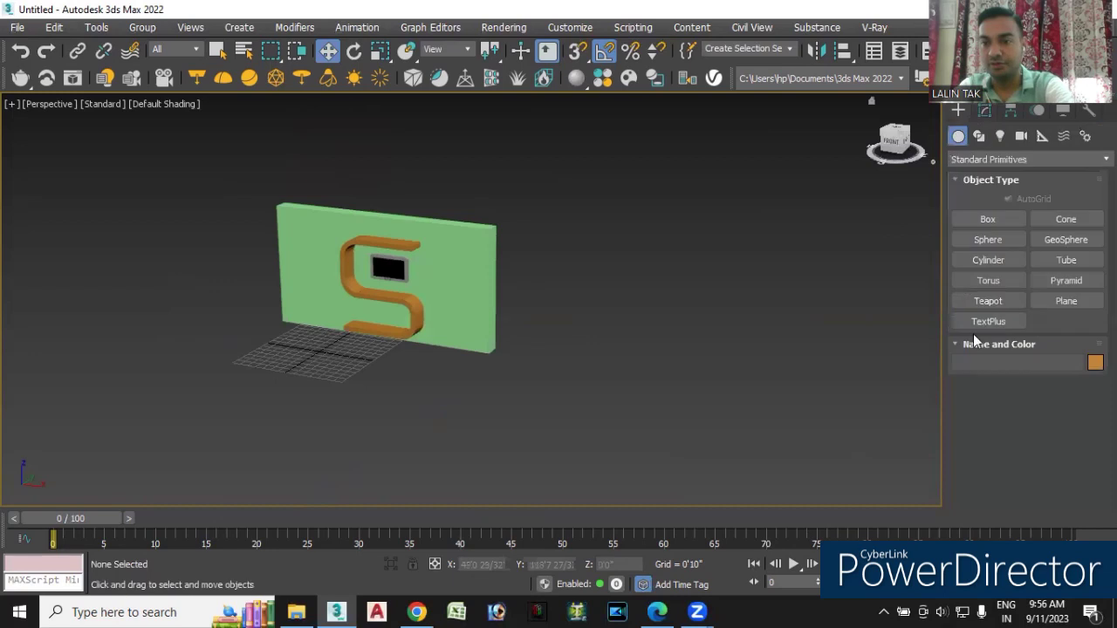
left_click(995, 219)
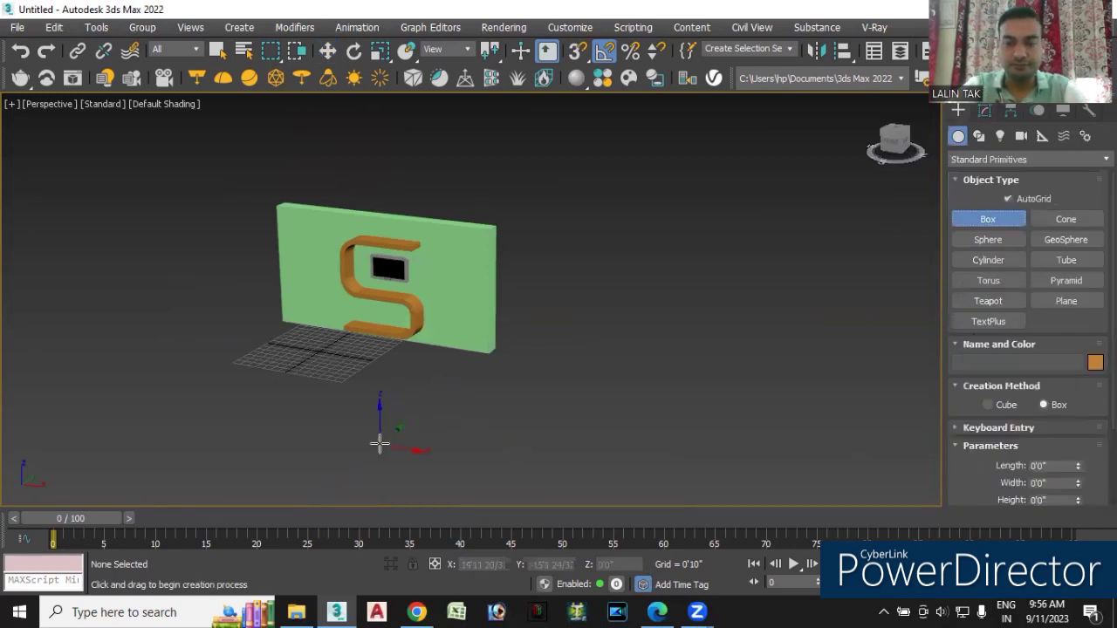
left_click_drag(423, 418, 369, 463)
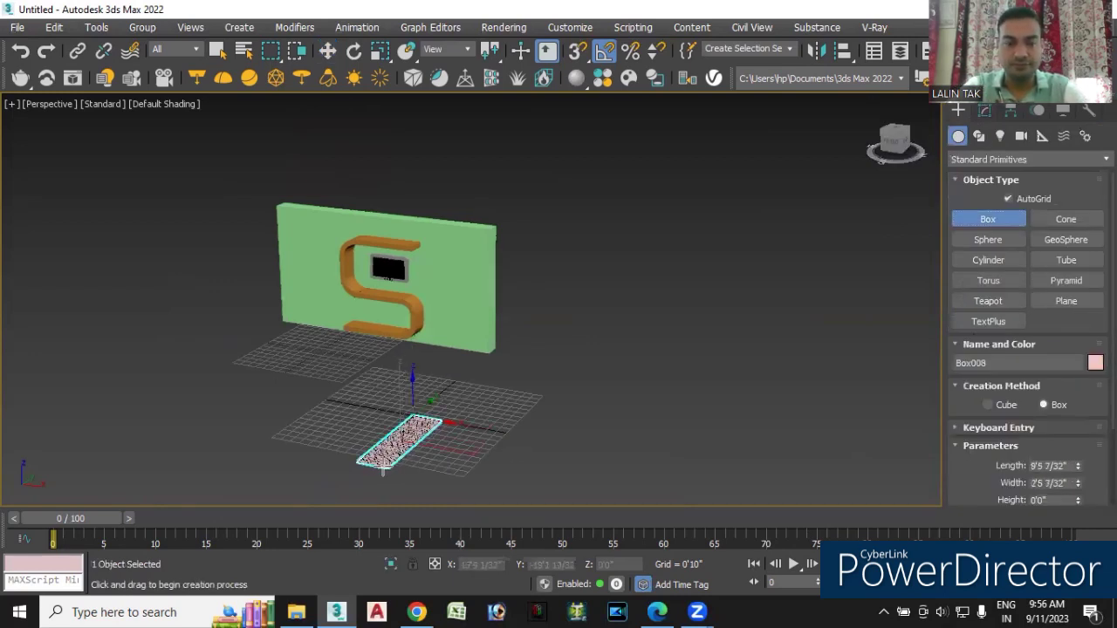
left_click_drag(370, 464, 371, 466)
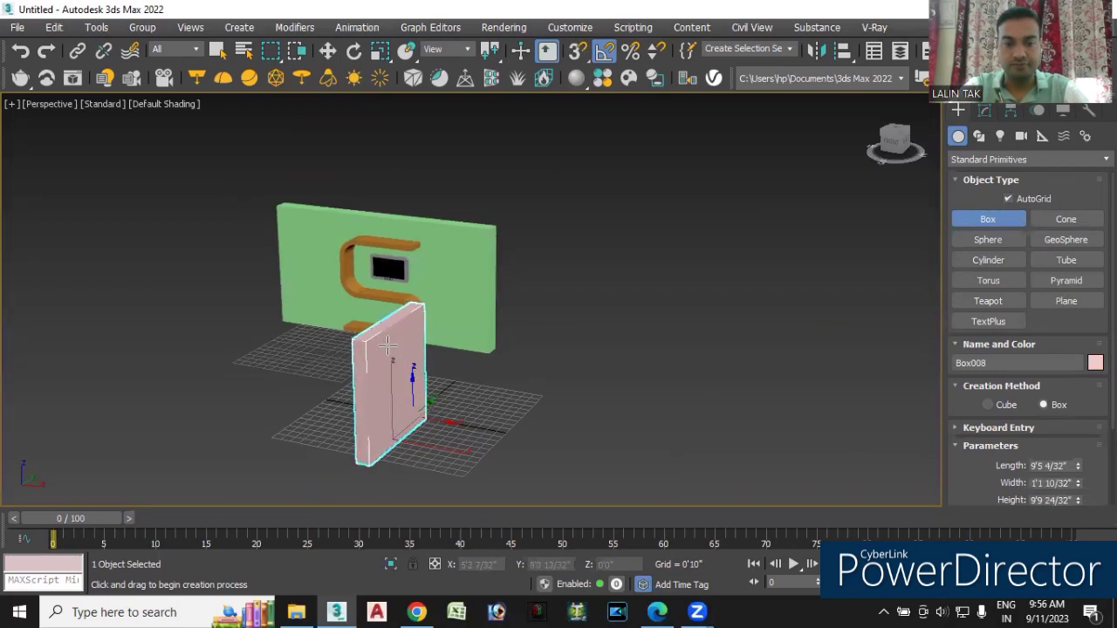
left_click(389, 342)
middle_click_drag(450, 474, 453, 468, "alt")
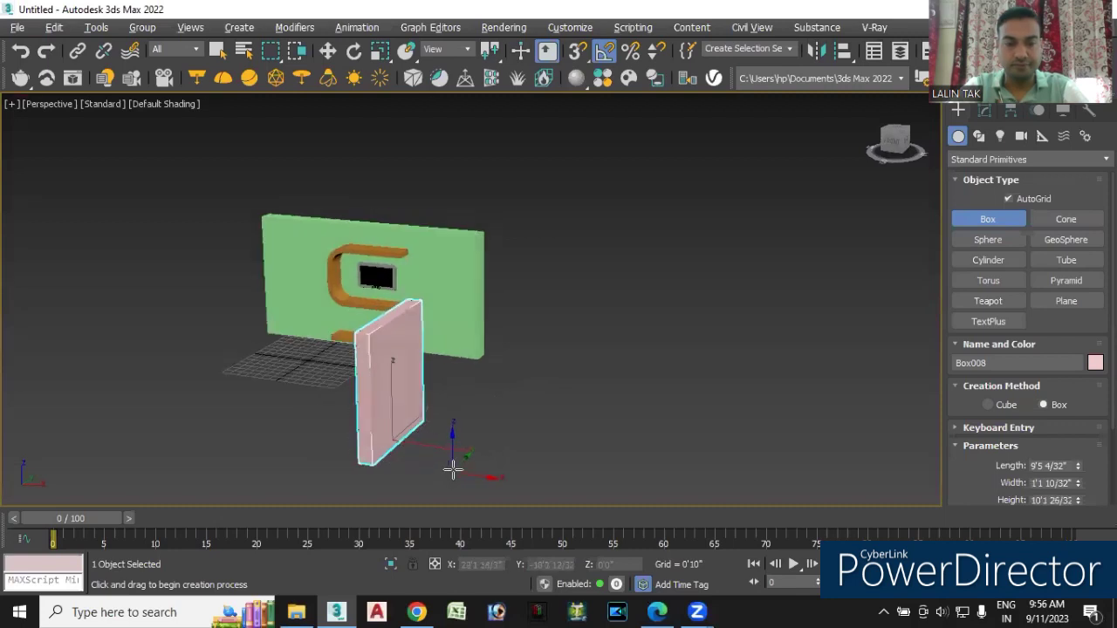
left_click(982, 114)
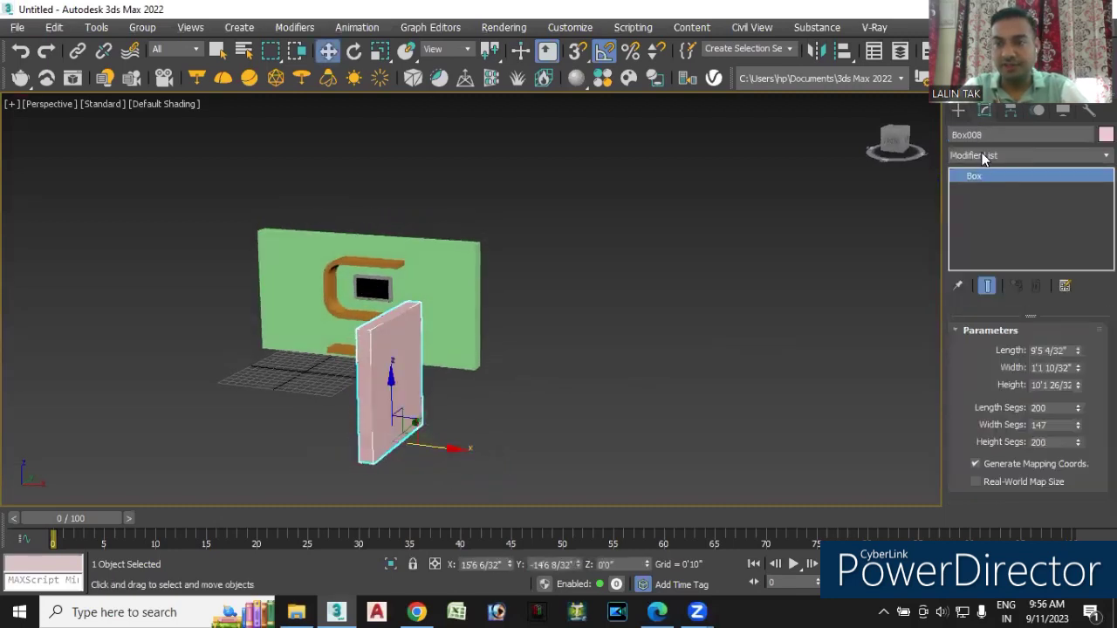
Add a Bend to the pink box with Upper Limit 1'4 28/32"
left_click(982, 154)
key("b")
left_click(974, 172)
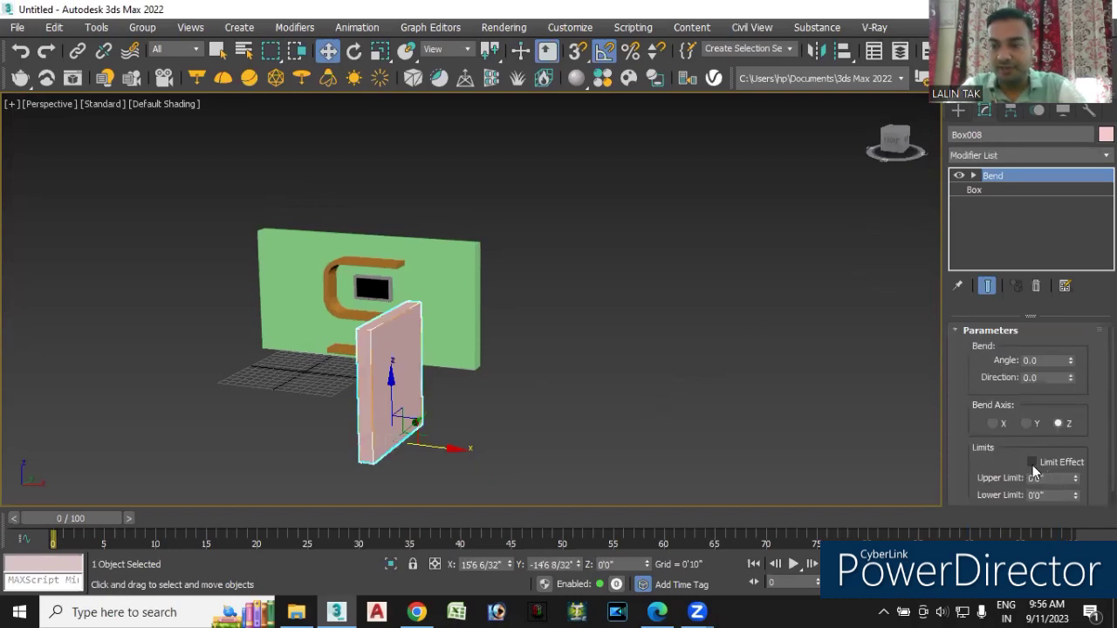
left_click_drag(1074, 476, 1085, 134)
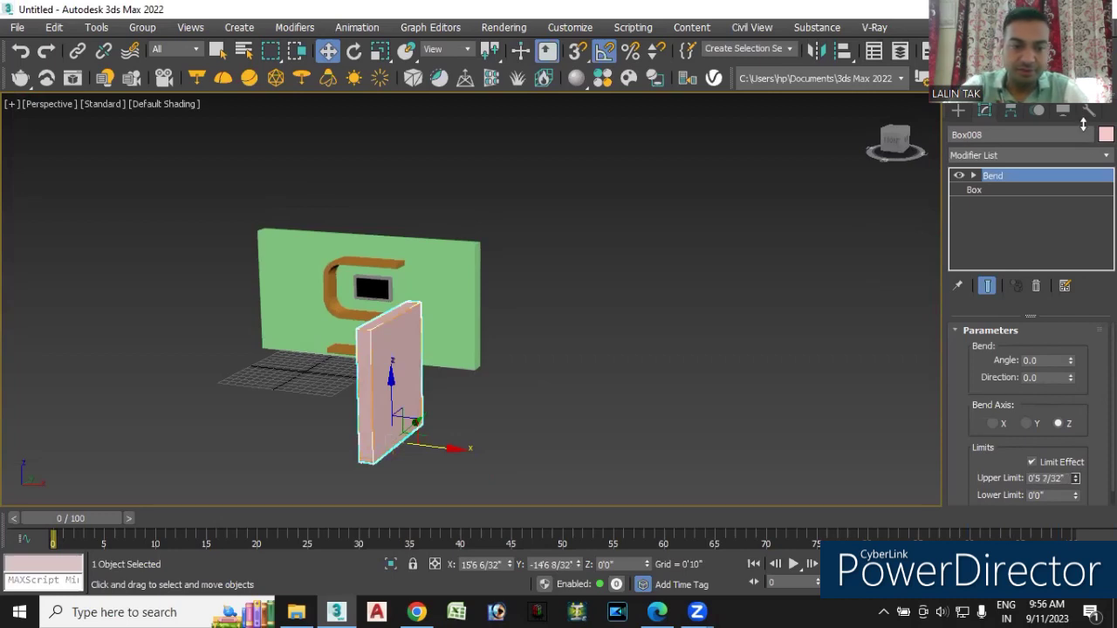
left_click_drag(1085, 135, 1083, 124)
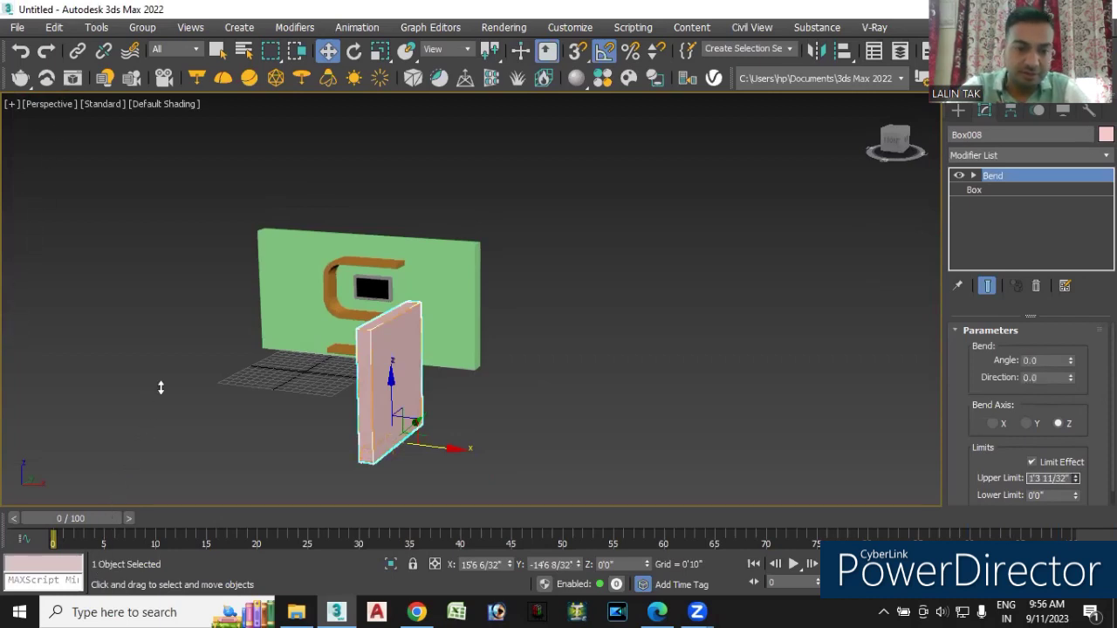
left_click_drag(180, 308, 199, 263)
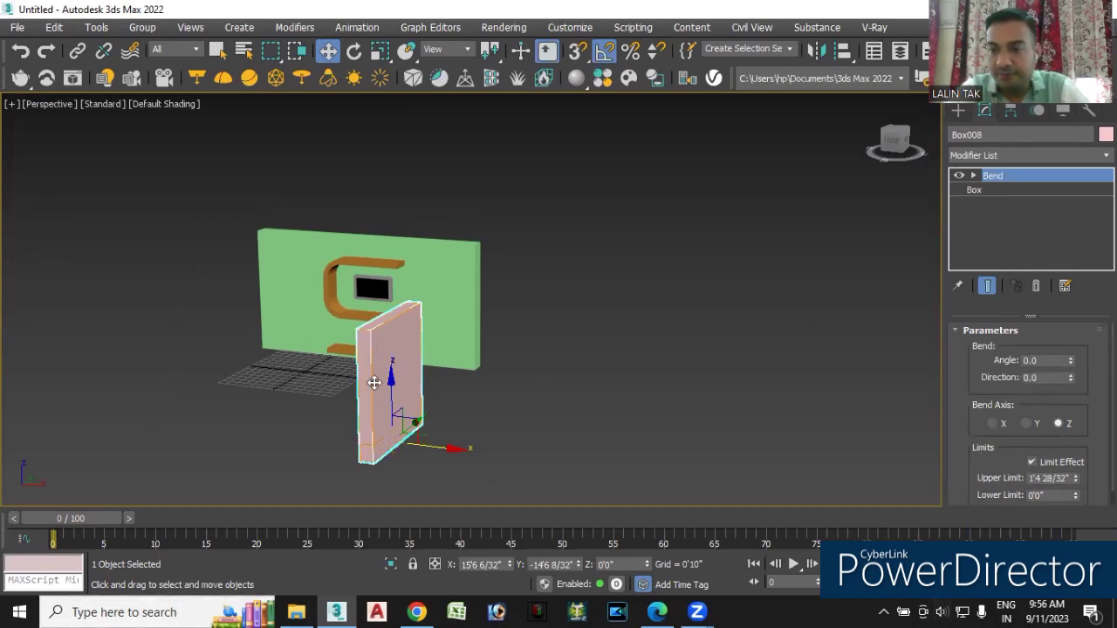
Set the bend angle to 90° and slide the Bend gizmo to reposition the corner
key("1")
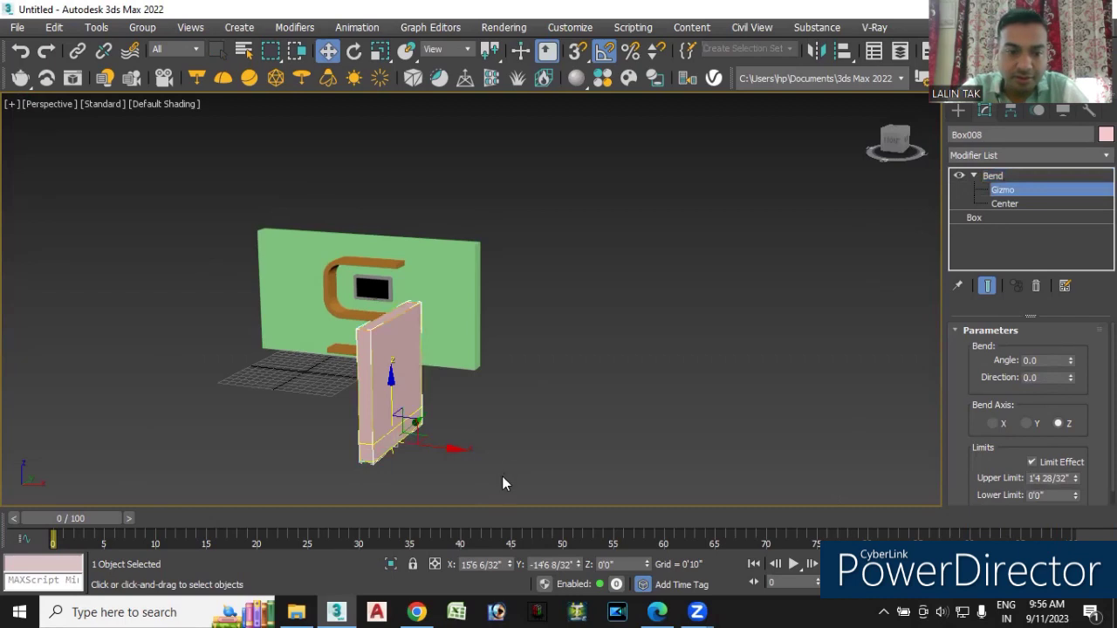
left_click_drag(426, 446, 452, 395)
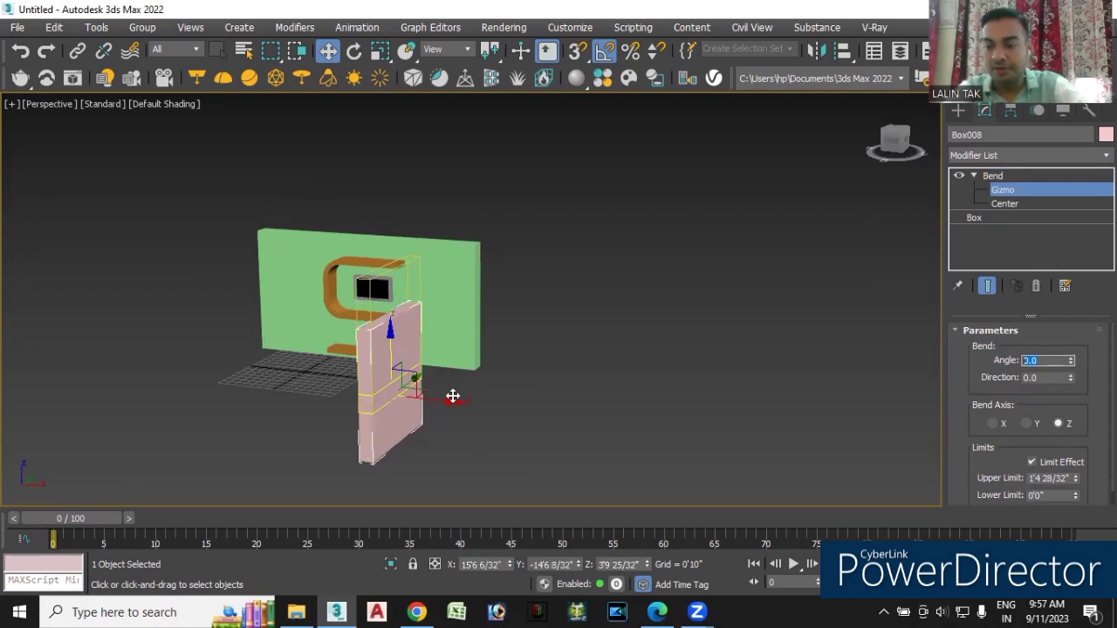
type("90")
key("Return")
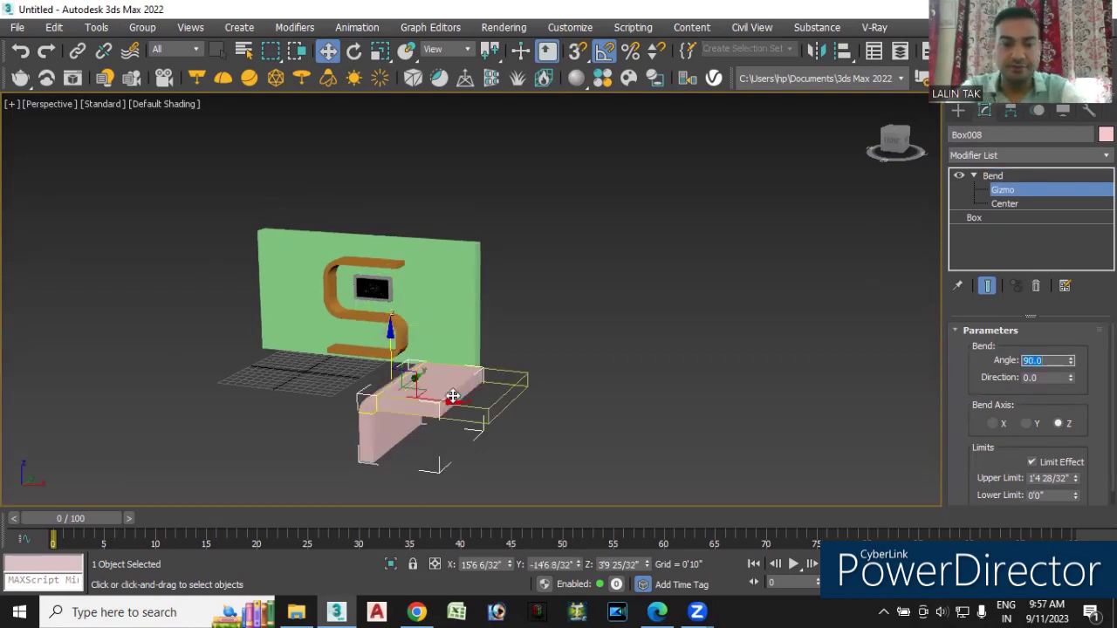
middle_click_drag(452, 396, 452, 397, "alt")
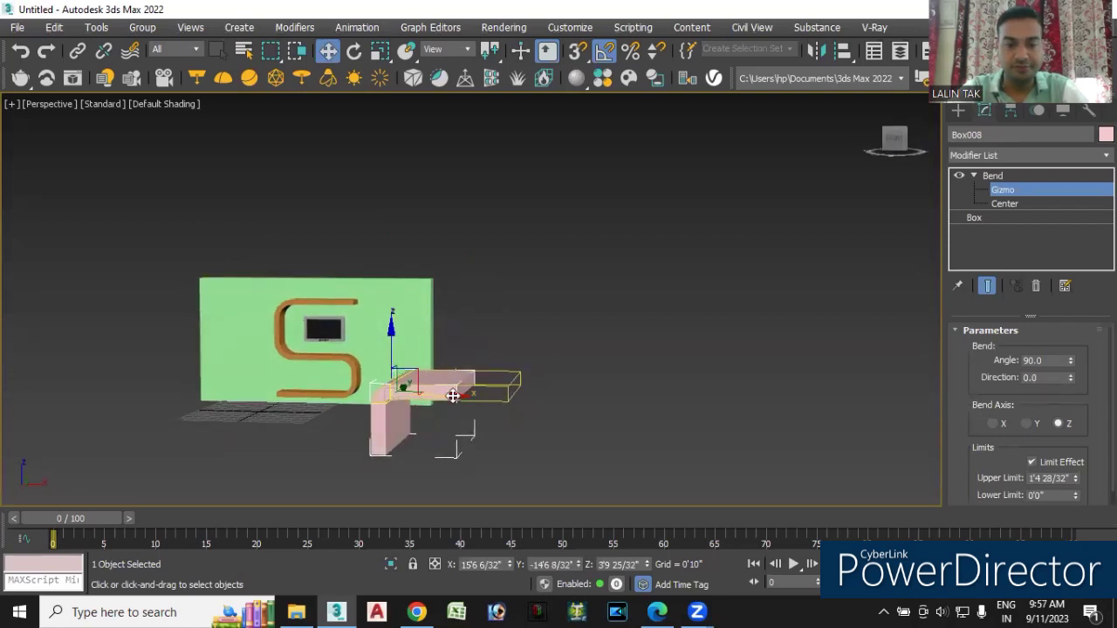
left_click_drag(453, 396, 452, 396)
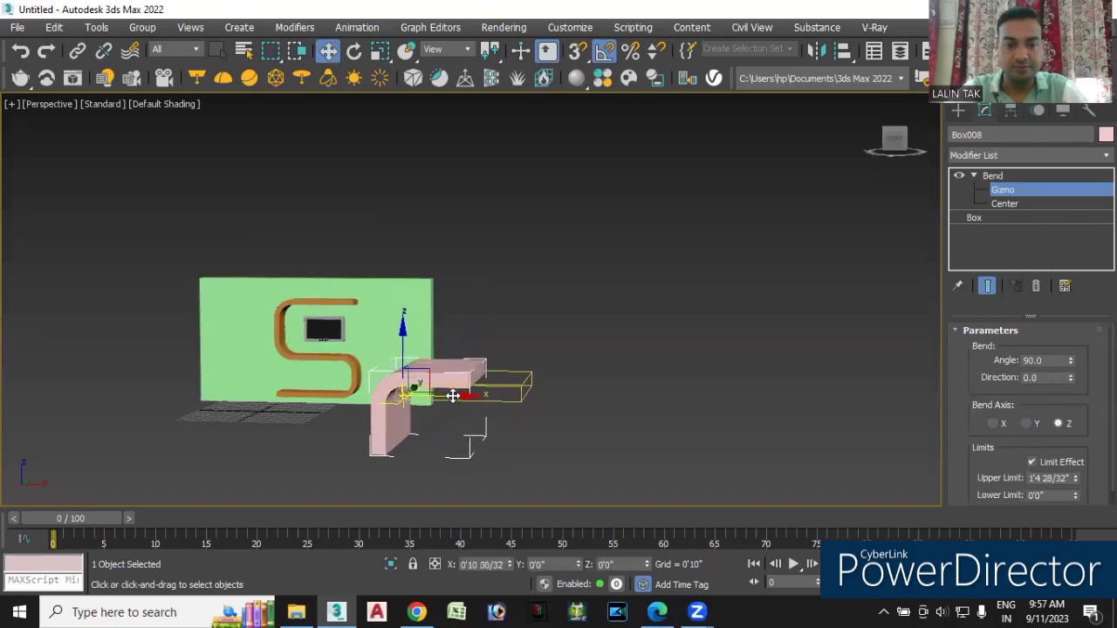
left_click_drag(452, 397, 456, 411)
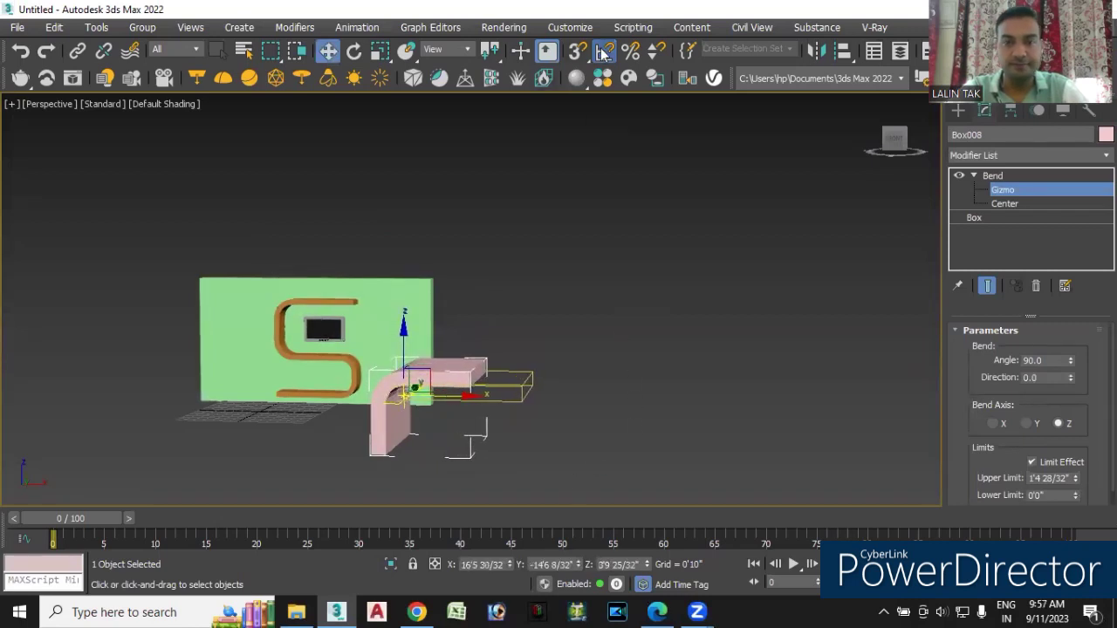
With 90° angle snap, rotate the bent pink piece 90° so it stands as an L-shaped seat
right_click(602, 52)
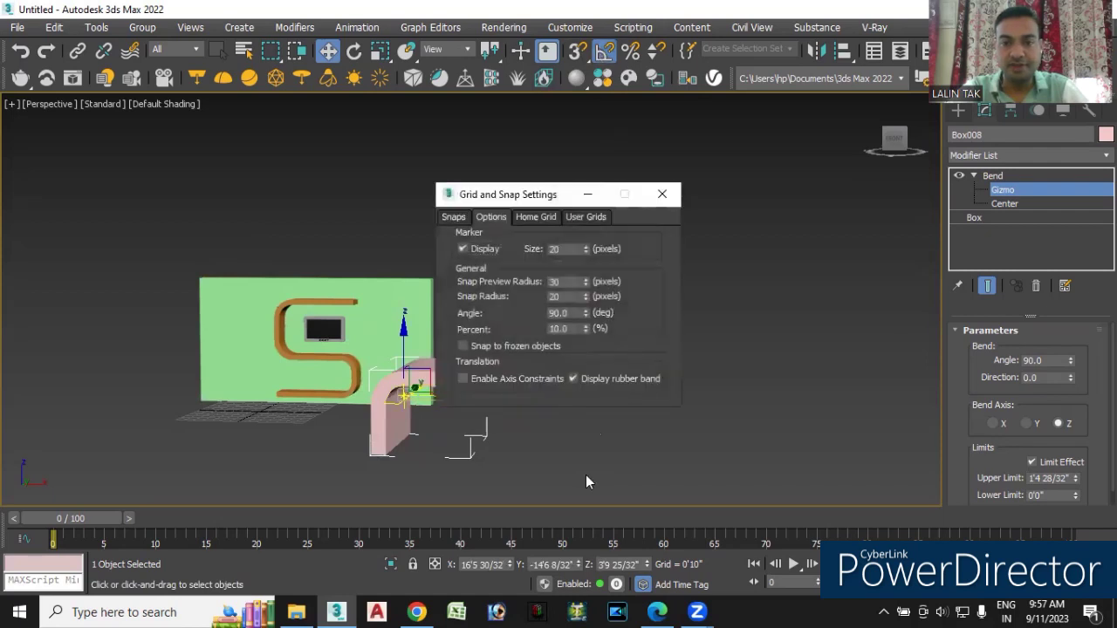
left_click(661, 197)
left_click(354, 50)
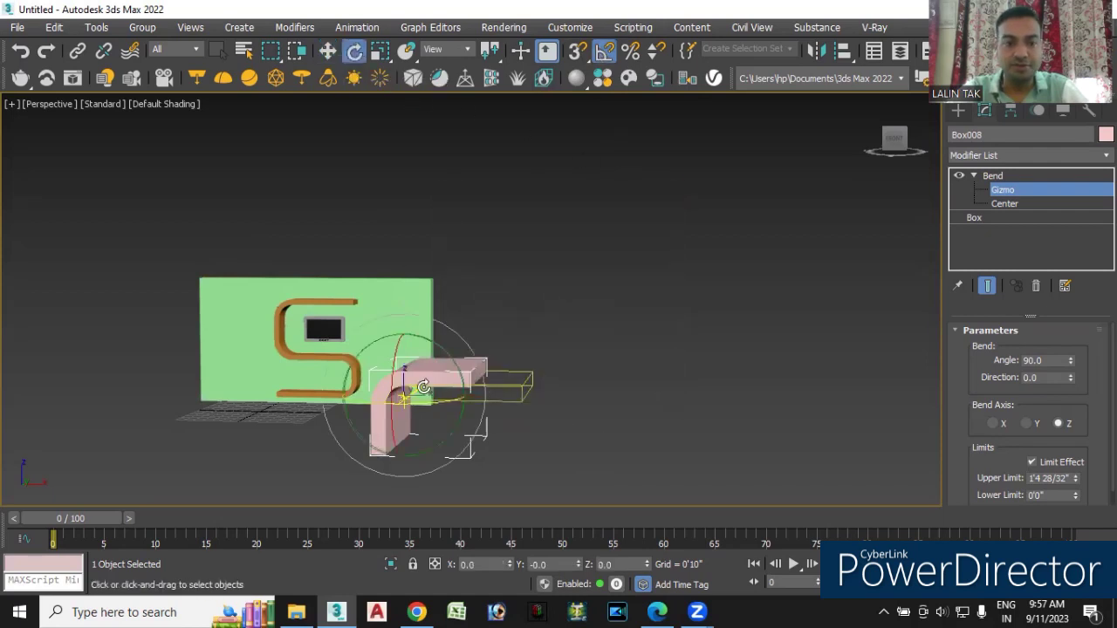
left_click_drag(464, 366, 437, 343)
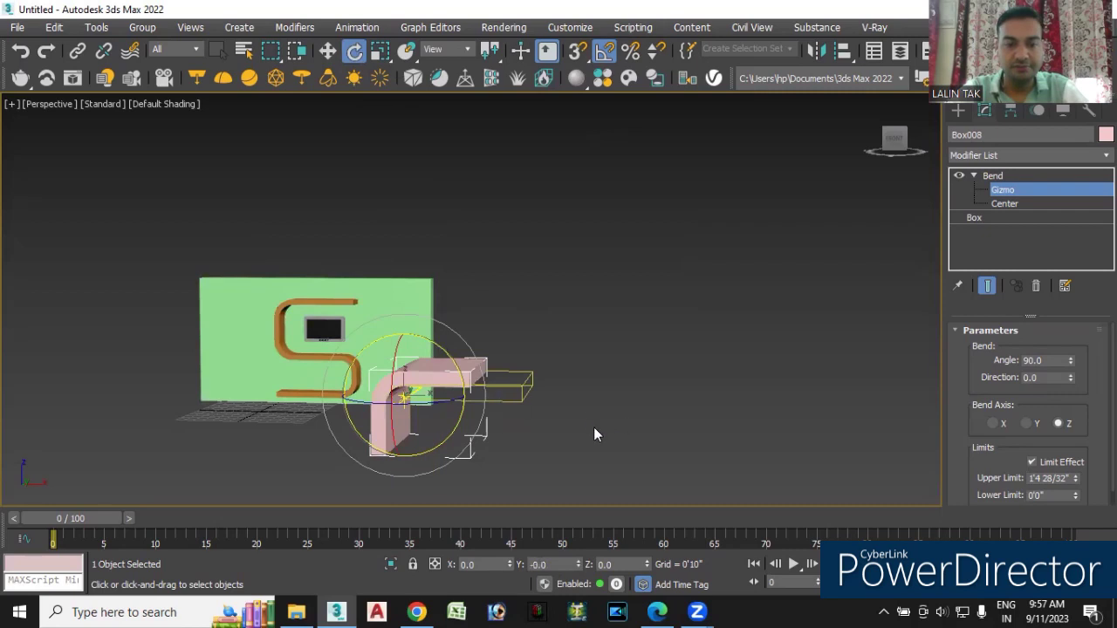
left_click(958, 110)
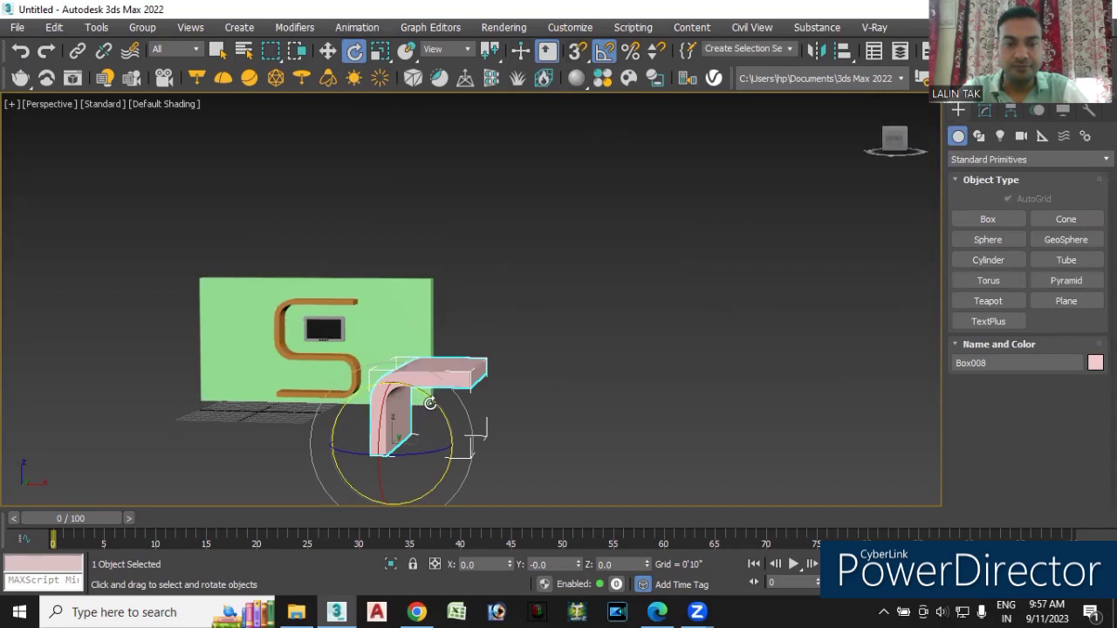
left_click_drag(430, 400, 507, 395)
left_click(512, 419)
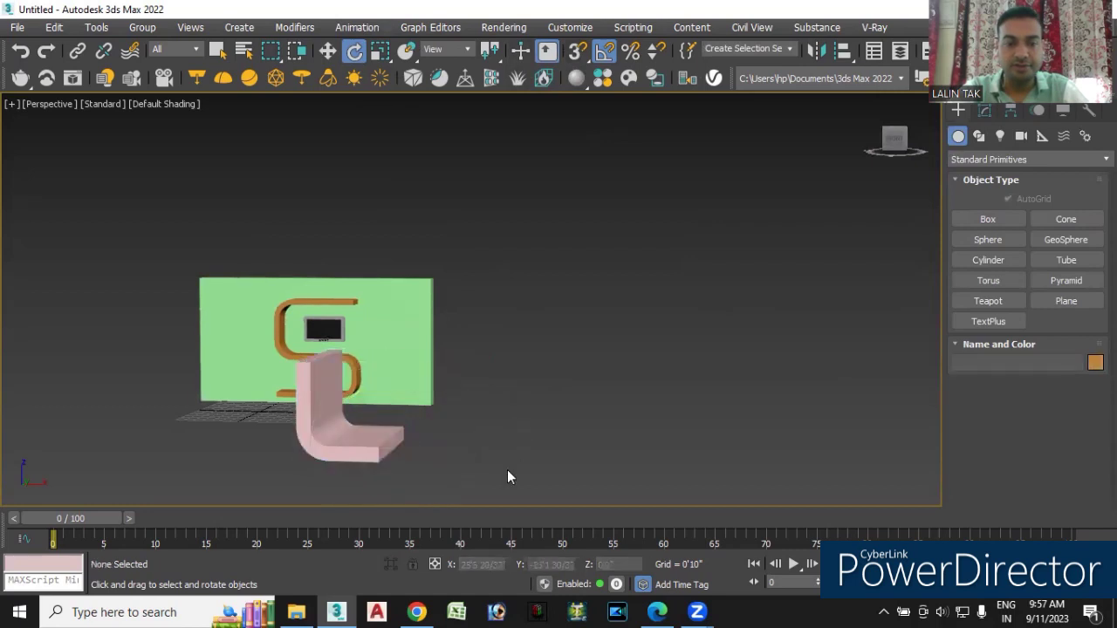
Change Box008's base box to Height 8'10" and Length 13'3 30/32"
middle_click_drag(495, 477, 444, 491, "alt")
left_click(238, 443)
left_click(983, 111)
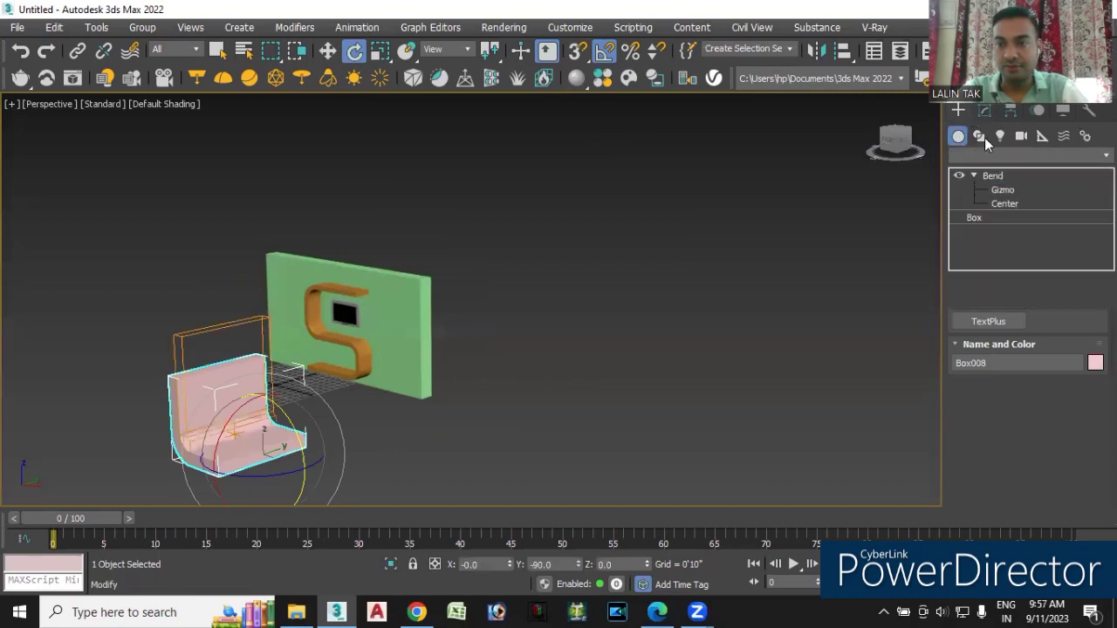
left_click(990, 216)
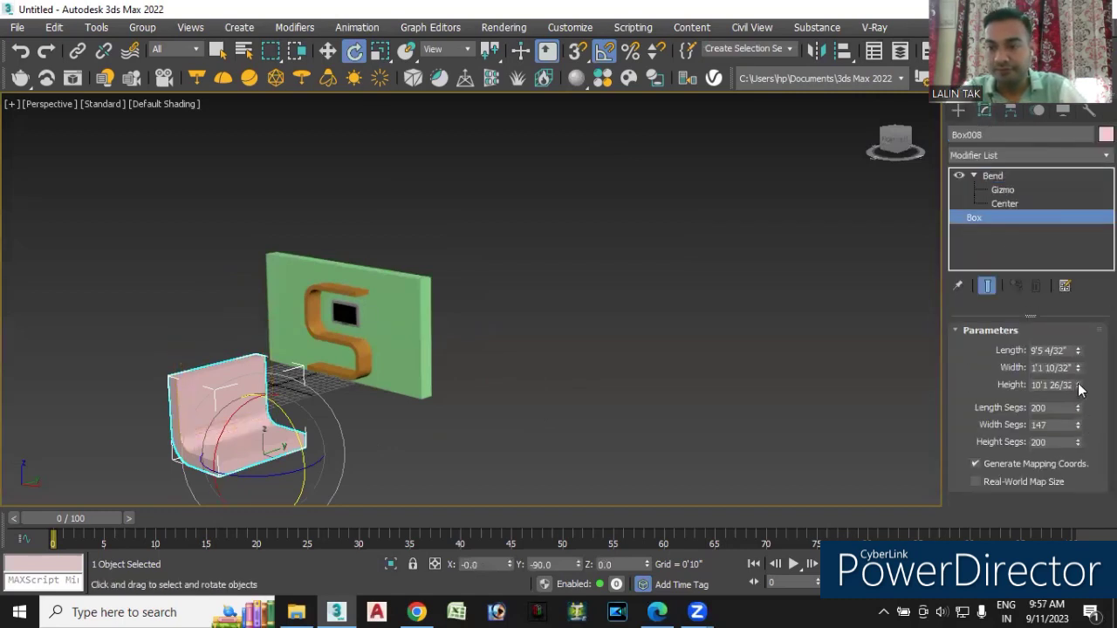
mouse_move(1080, 388)
left_mouse_down()
mouse_move(1080, 398)
mouse_move(1084, 278)
left_mouse_up()
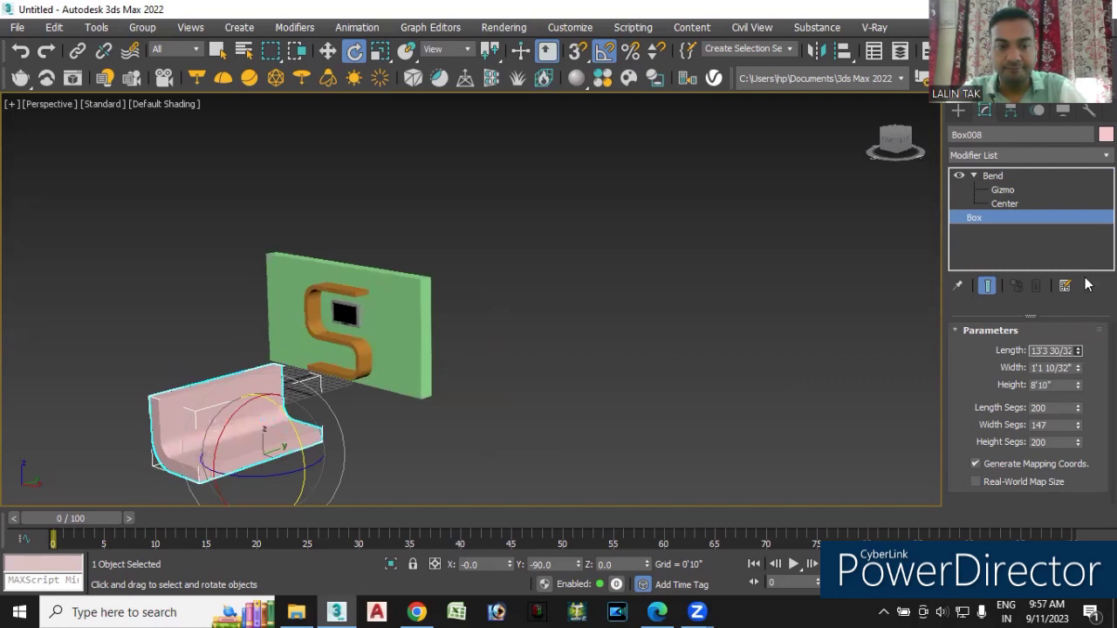
left_click(593, 368)
mouse_move(560, 405)
middle_mouse_down("alt")
mouse_move(485, 427)
mouse_move(464, 401)
middle_mouse_up("alt")
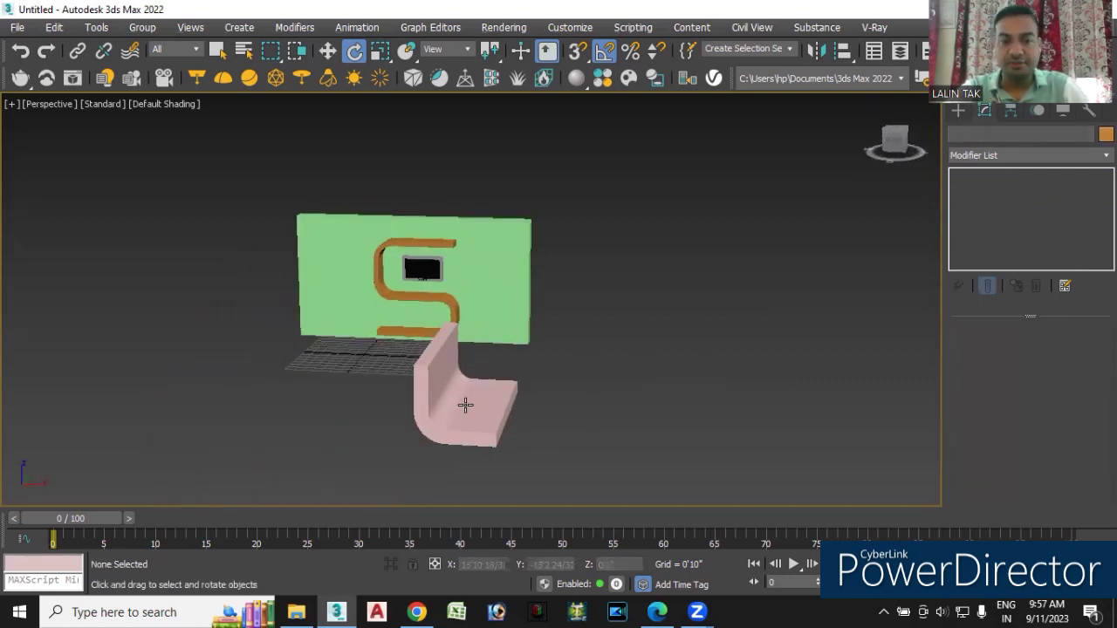
Move the pink bench Box008 left of the floor grid, away from the green wall and S-shelf
left_click(471, 418)
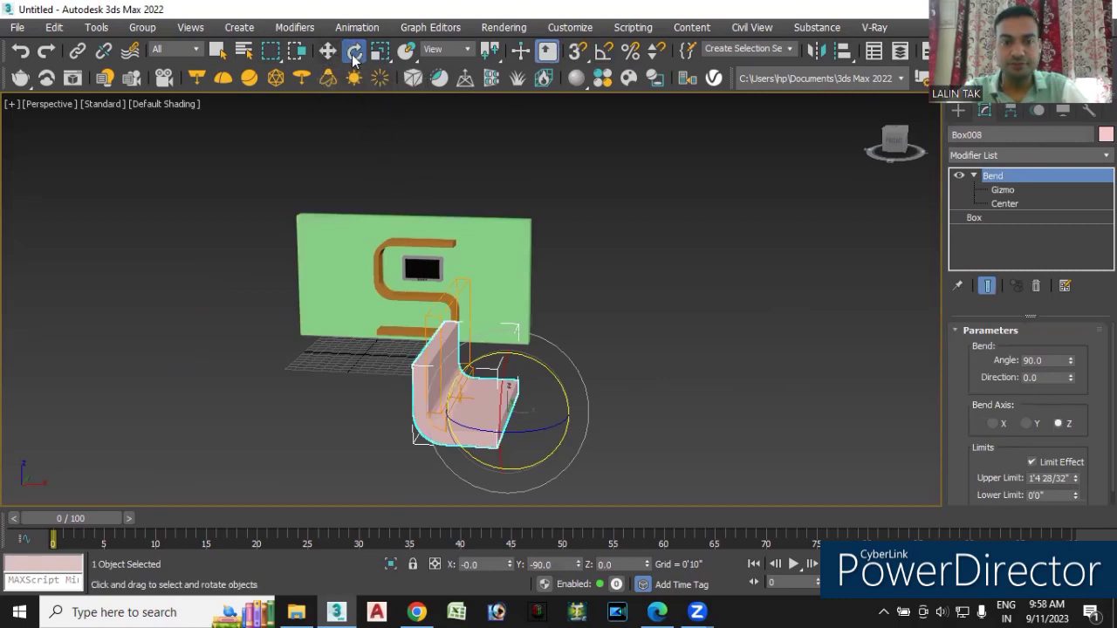
mouse_move(623, 442)
middle_mouse_down("alt")
mouse_move(516, 444)
mouse_move(394, 374)
middle_mouse_up("alt")
left_click(514, 426)
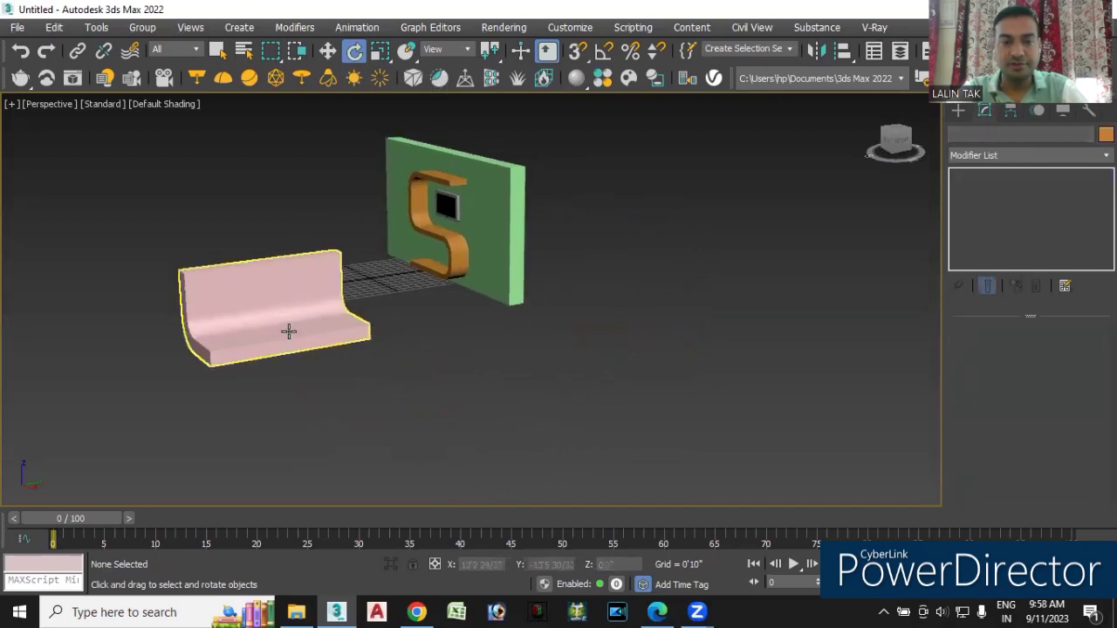
left_click(289, 330)
left_click(327, 51)
mouse_move(315, 355)
left_mouse_down()
mouse_move(294, 319)
mouse_move(232, 295)
mouse_move(344, 272)
left_mouse_up()
left_click(377, 364)
middle_click_drag(323, 355, 372, 466)
scroll(349, 417, "up", 2)
scroll(389, 480, "up", 2)
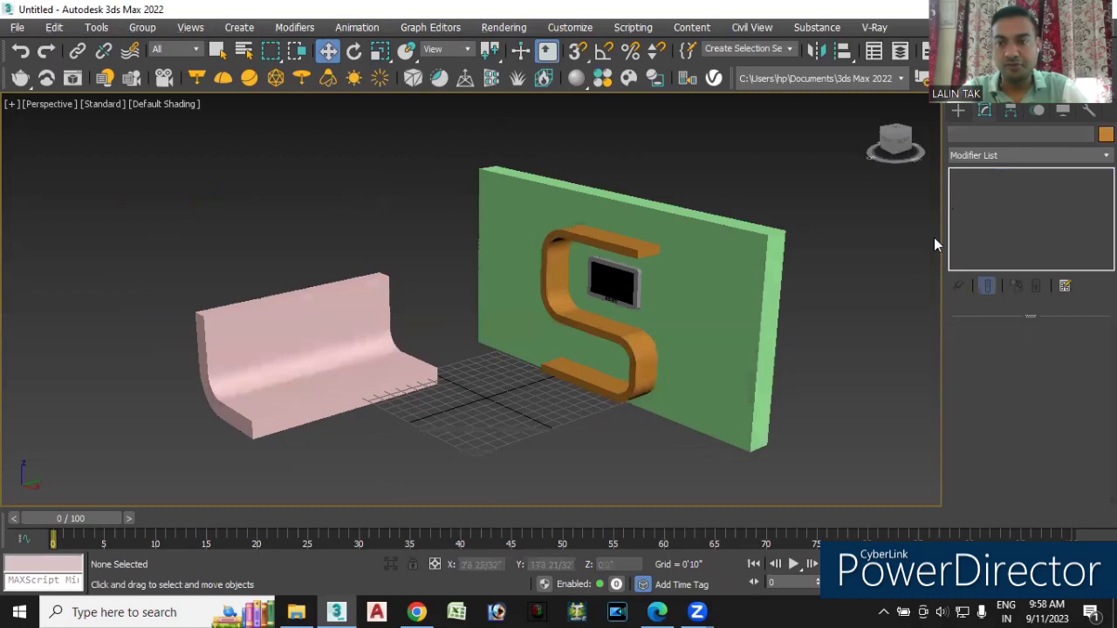
left_click(960, 114)
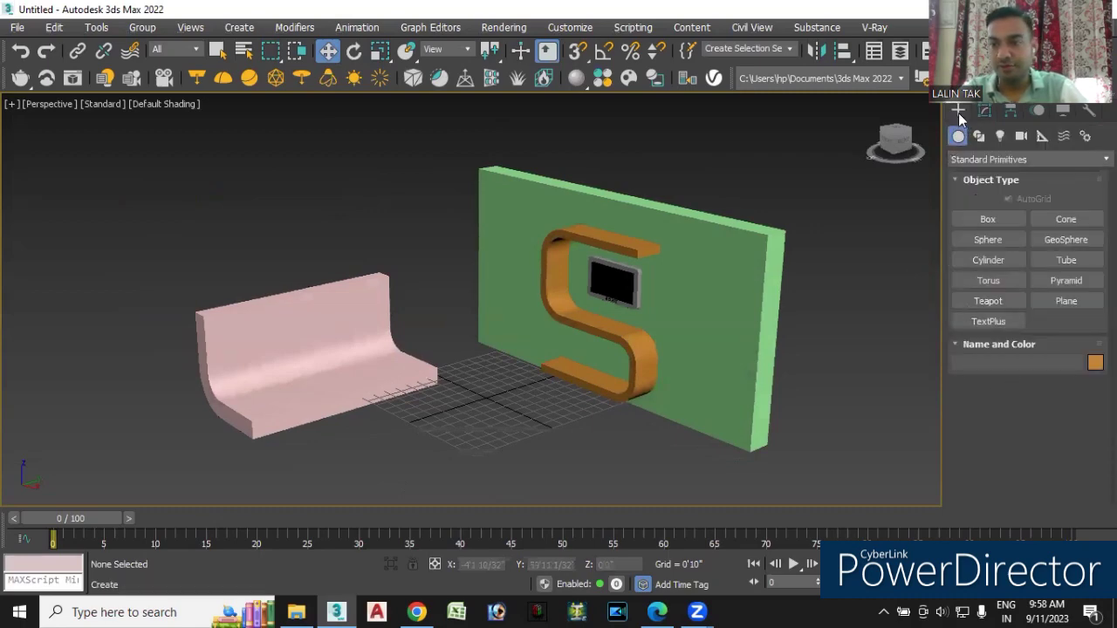
Create Box009 in front of the S-shelf wall, roughly 5'3" long, 4'11" wide, 7'8" tall
left_click(988, 219)
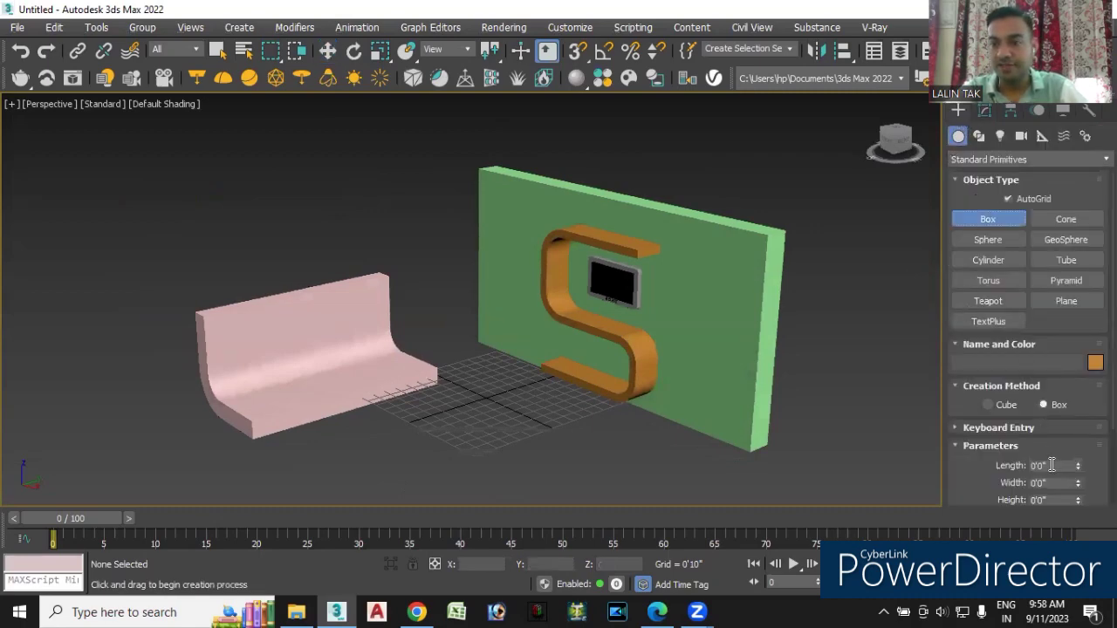
middle_click_drag(535, 432, 491, 369)
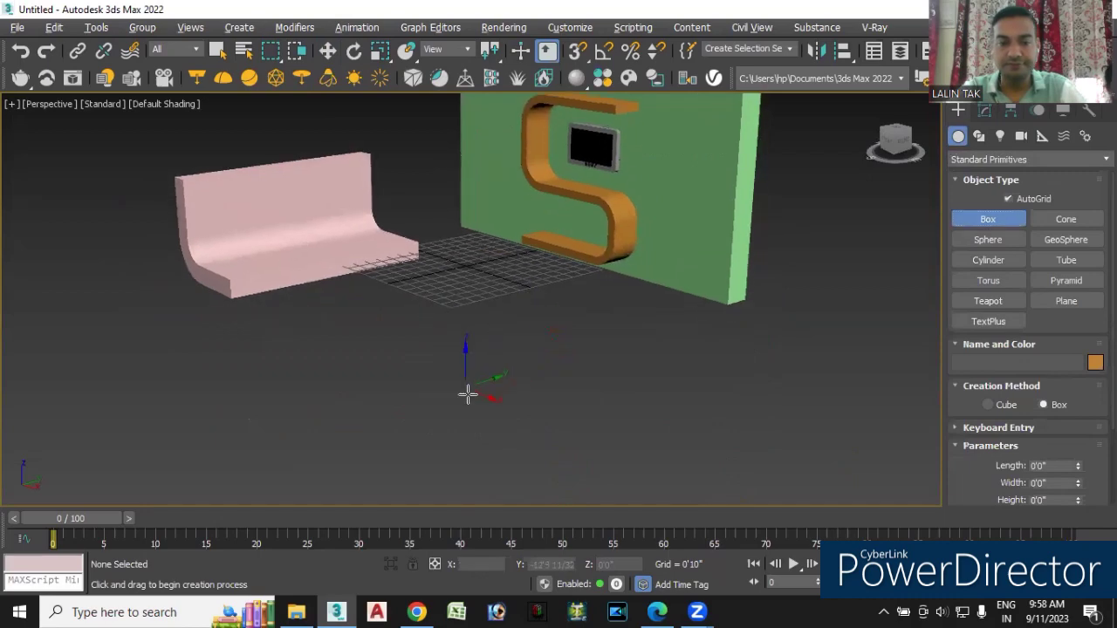
scroll(466, 392, "up", 1)
left_click_drag(457, 382, 593, 376)
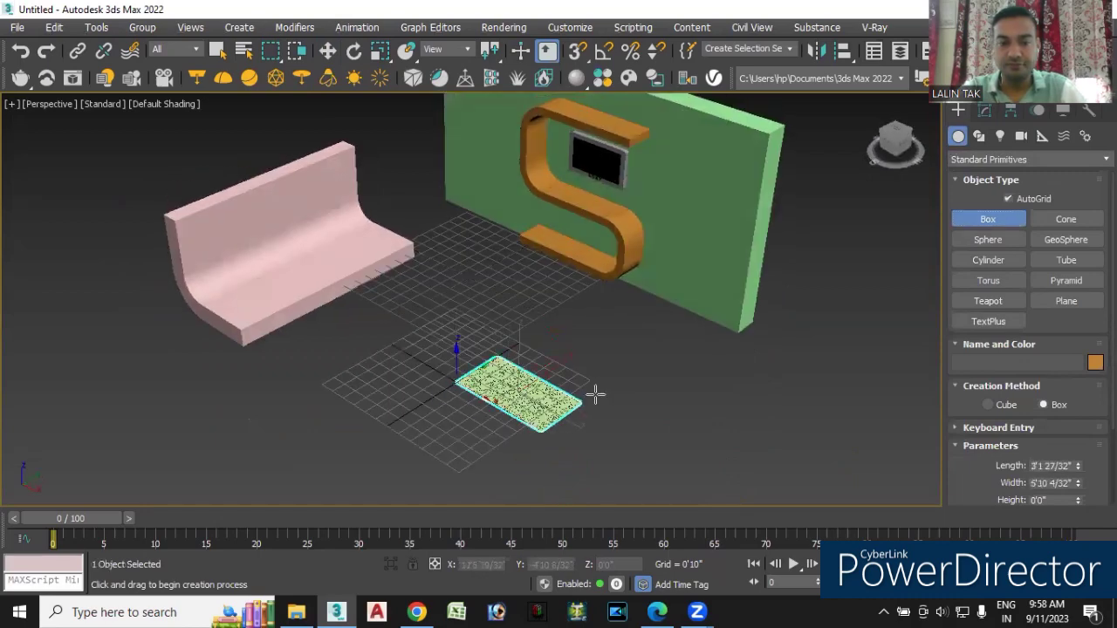
left_click(591, 225)
mouse_move(656, 416)
middle_mouse_down("alt")
mouse_move(623, 409)
mouse_move(643, 407)
middle_mouse_up("alt")
left_click(984, 110)
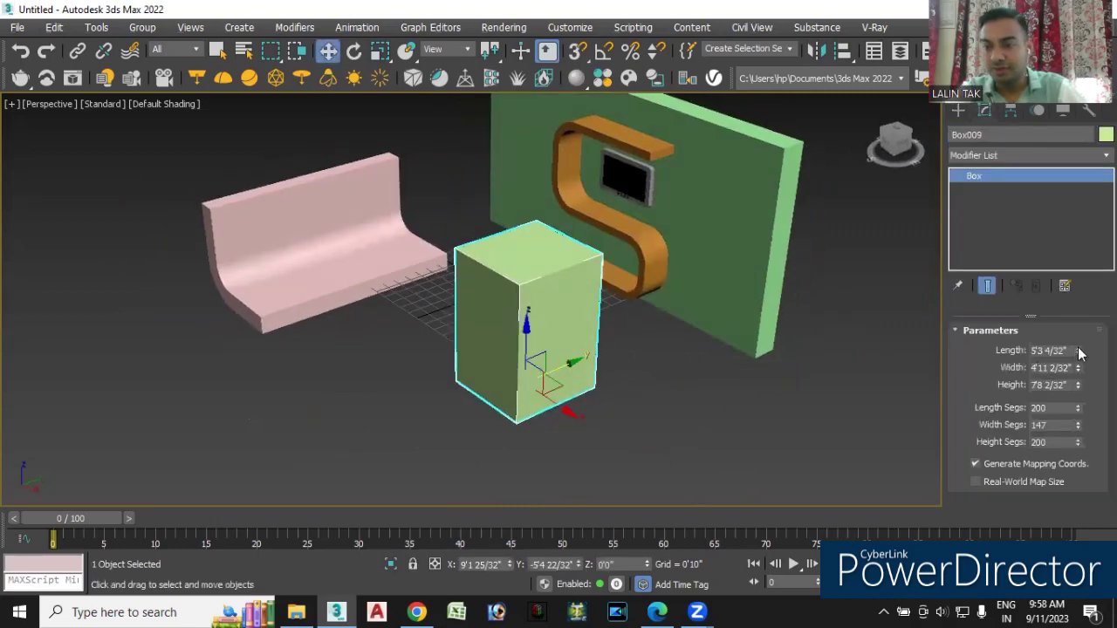
left_click(982, 157)
Add a Taper to Box009 with Amount 0, Curve 0.89 and Effect axis X
key("t")
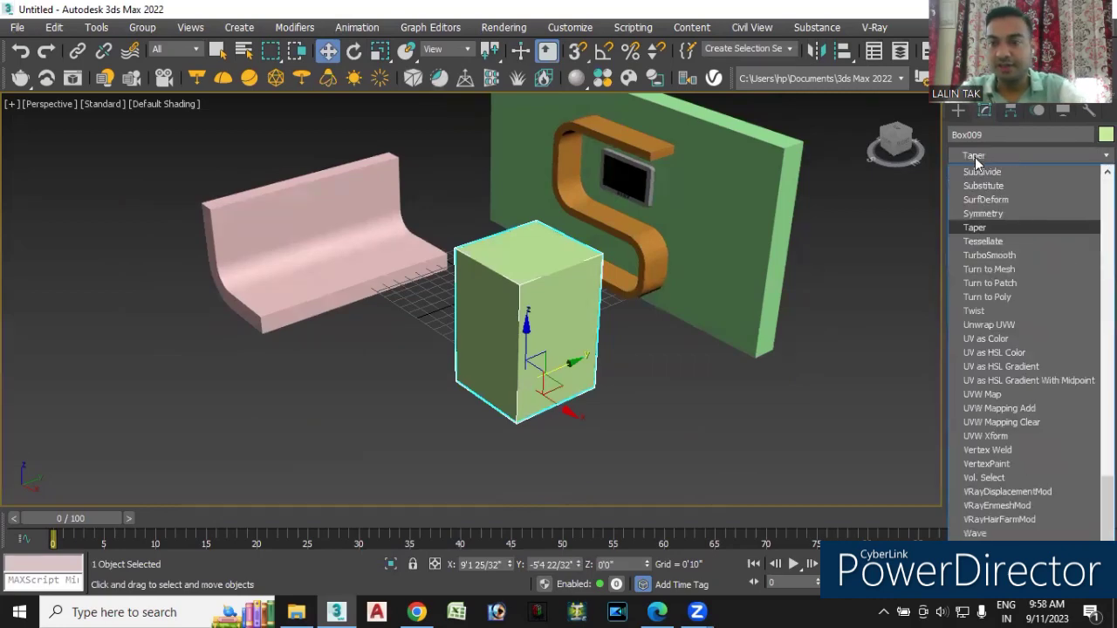
left_click(986, 226)
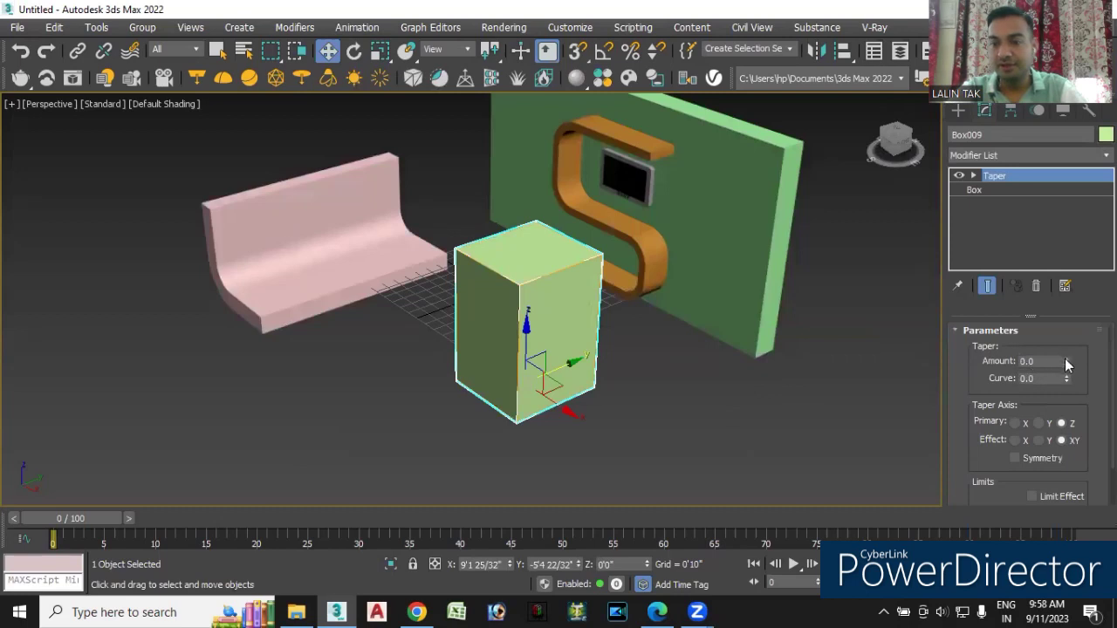
mouse_move(1067, 360)
left_mouse_down()
mouse_move(1075, 384)
mouse_move(1079, 359)
left_mouse_up()
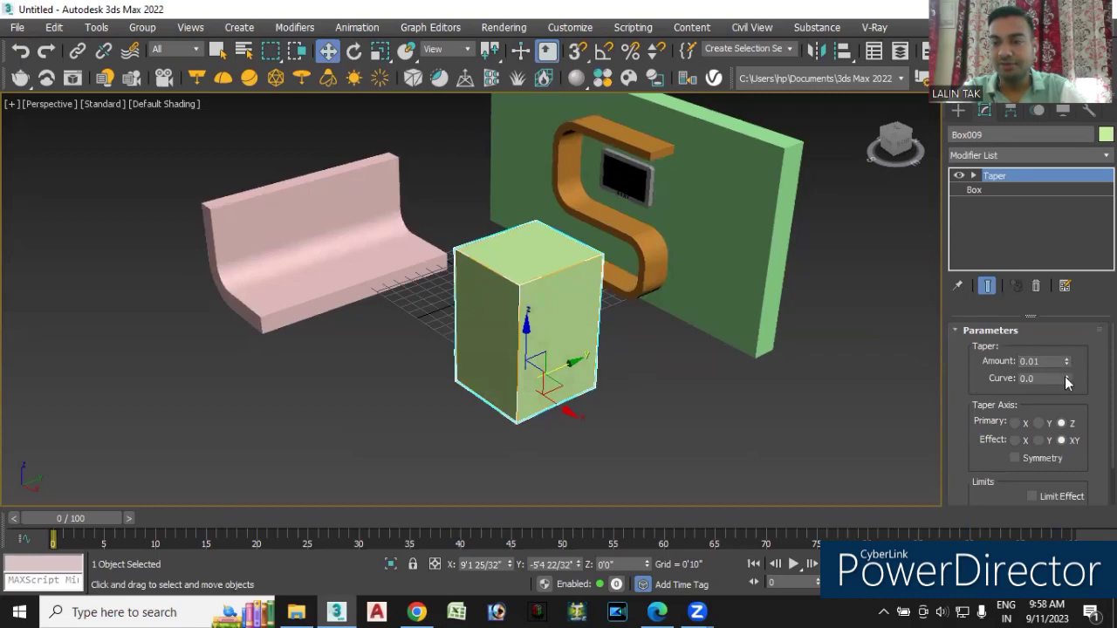
right_click(1066, 363)
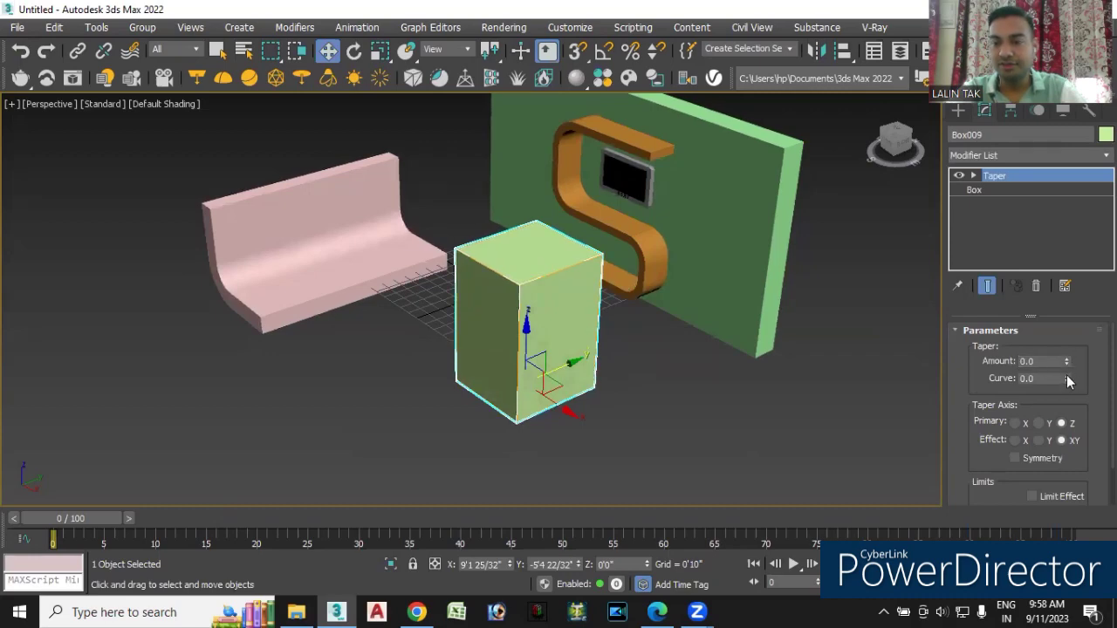
mouse_move(1067, 381)
left_mouse_down()
mouse_move(1065, 220)
mouse_move(1065, 497)
mouse_move(1070, 452)
left_mouse_up()
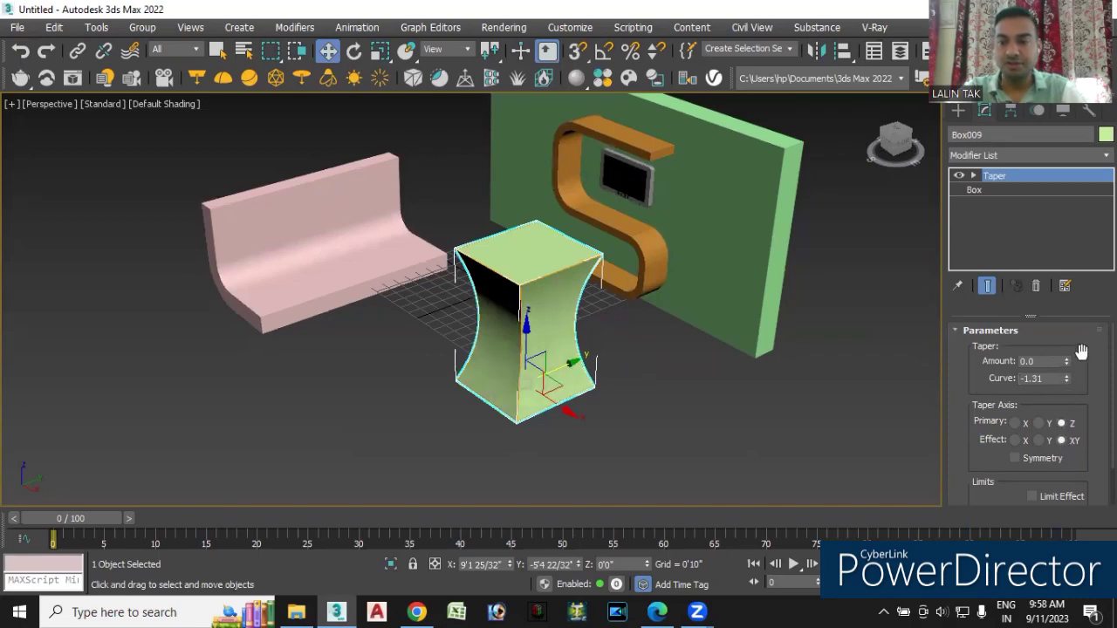
left_click_drag(1067, 381, 1078, 536)
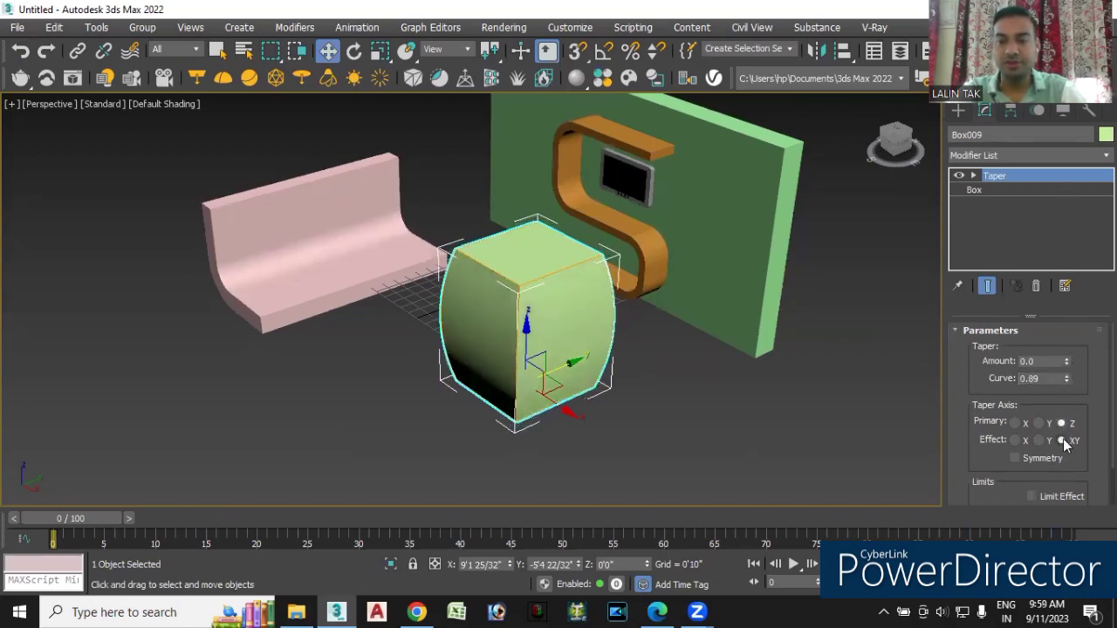
left_click(1039, 440)
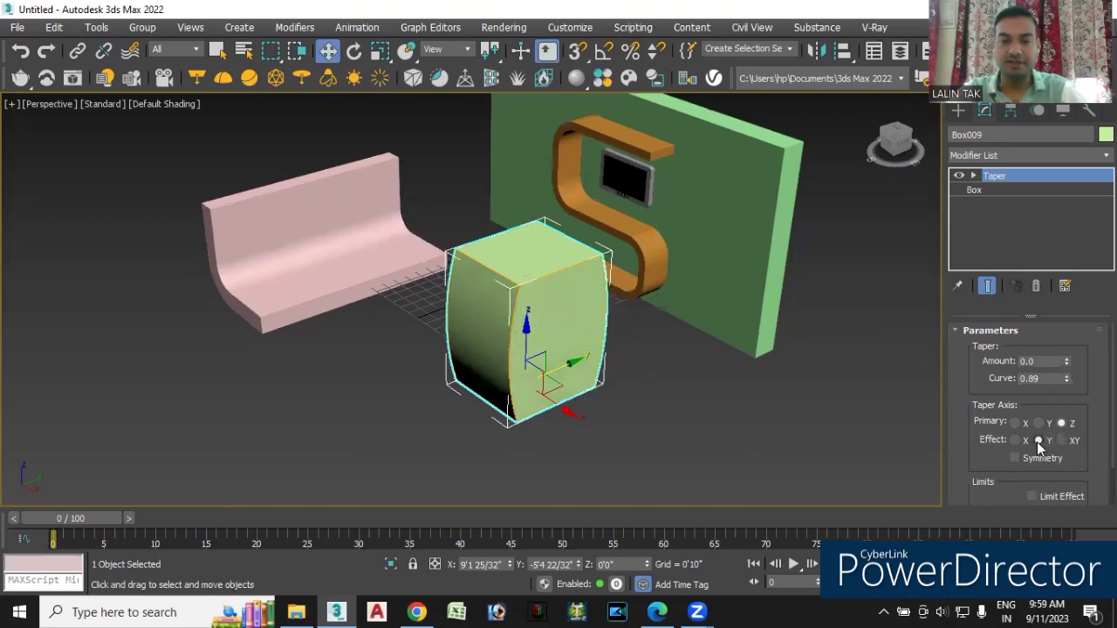
left_click(1014, 441)
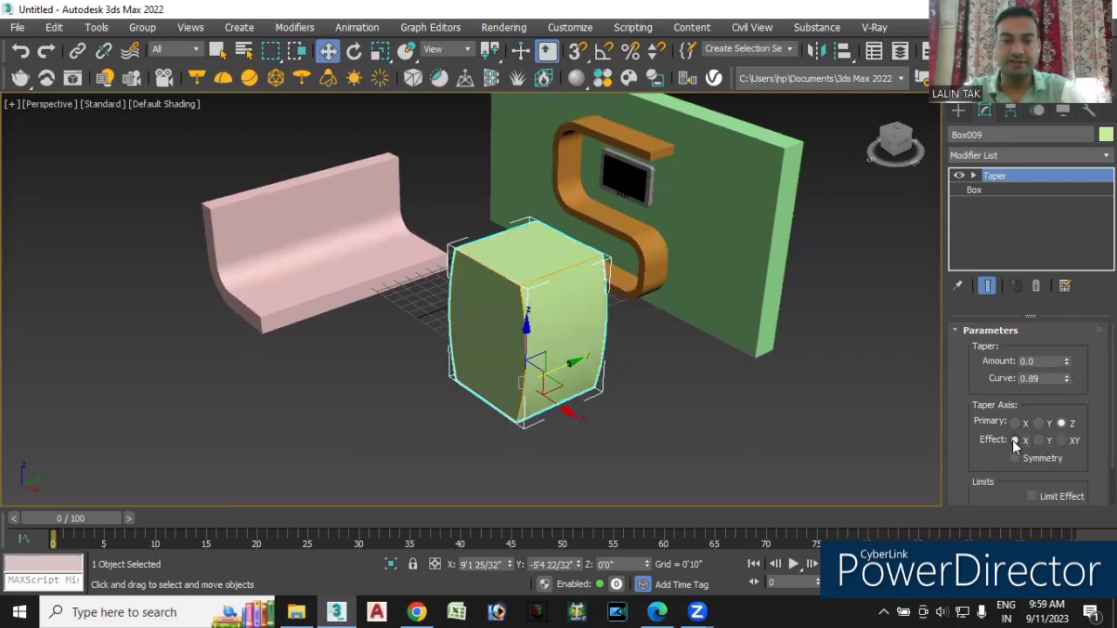
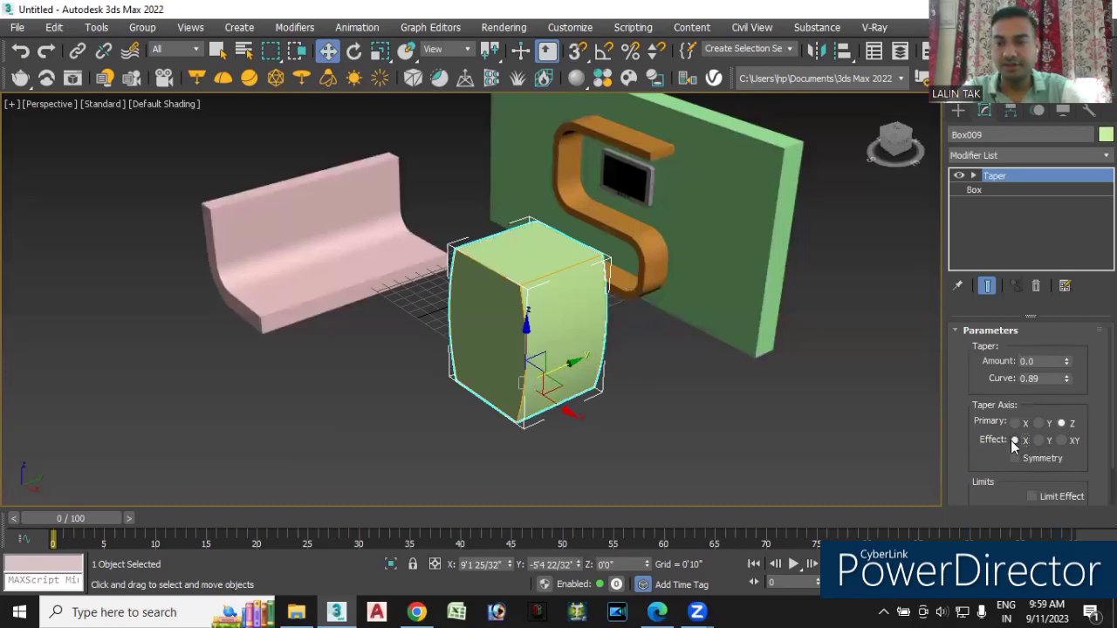
Change the green box's Taper Curve from 0.89 to -3.17, pinching it into an hourglass
mouse_move(1067, 384)
left_mouse_down()
mouse_move(12, 583)
mouse_move(26, 78)
left_mouse_up()
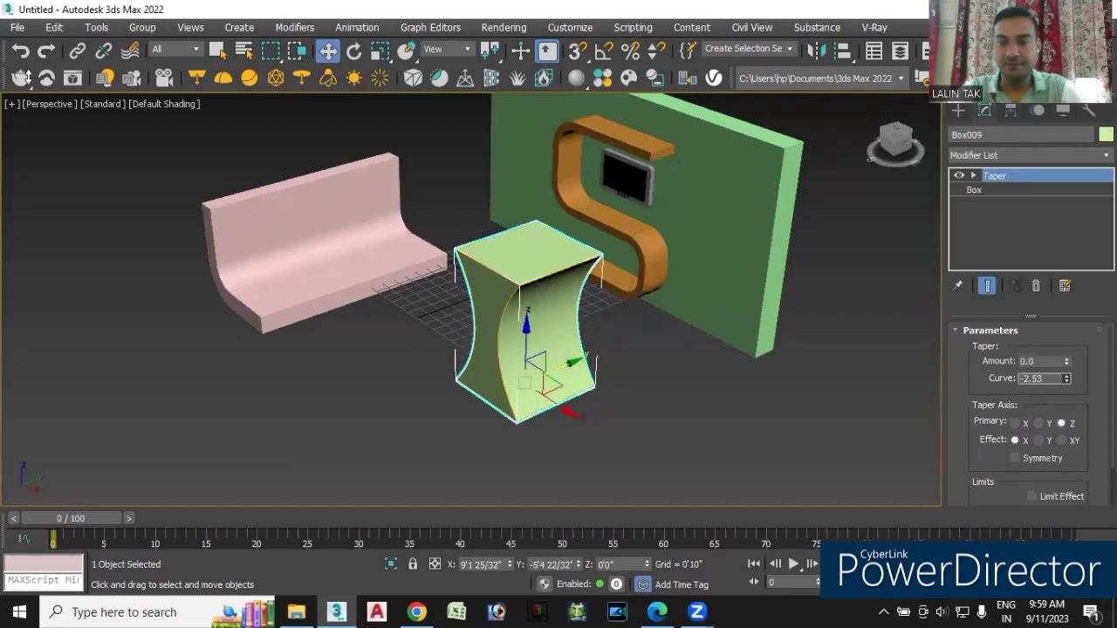
left_click_drag(26, 79, 43, 129)
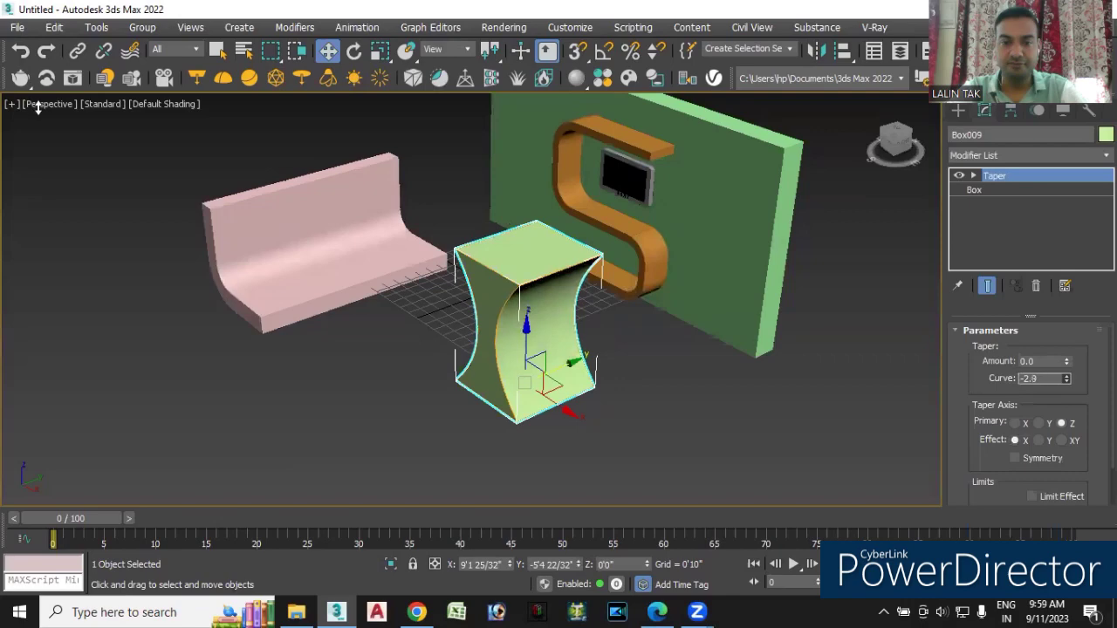
left_click_drag(43, 129, 9, 78)
middle_click_drag(555, 480, 601, 451, "alt")
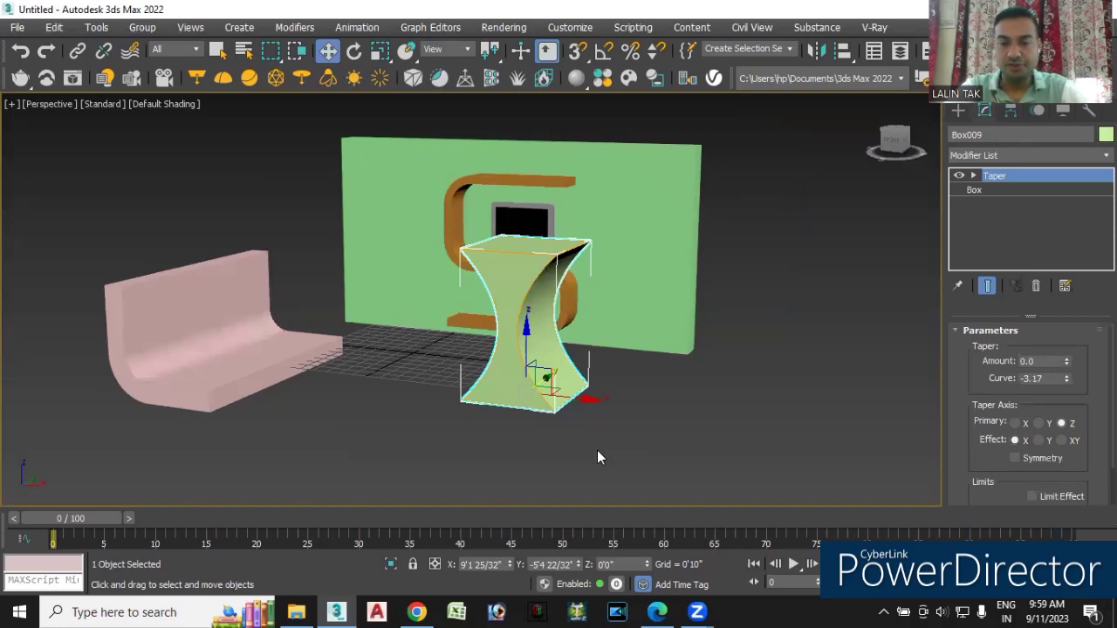
scroll(1030, 410, "down", 2)
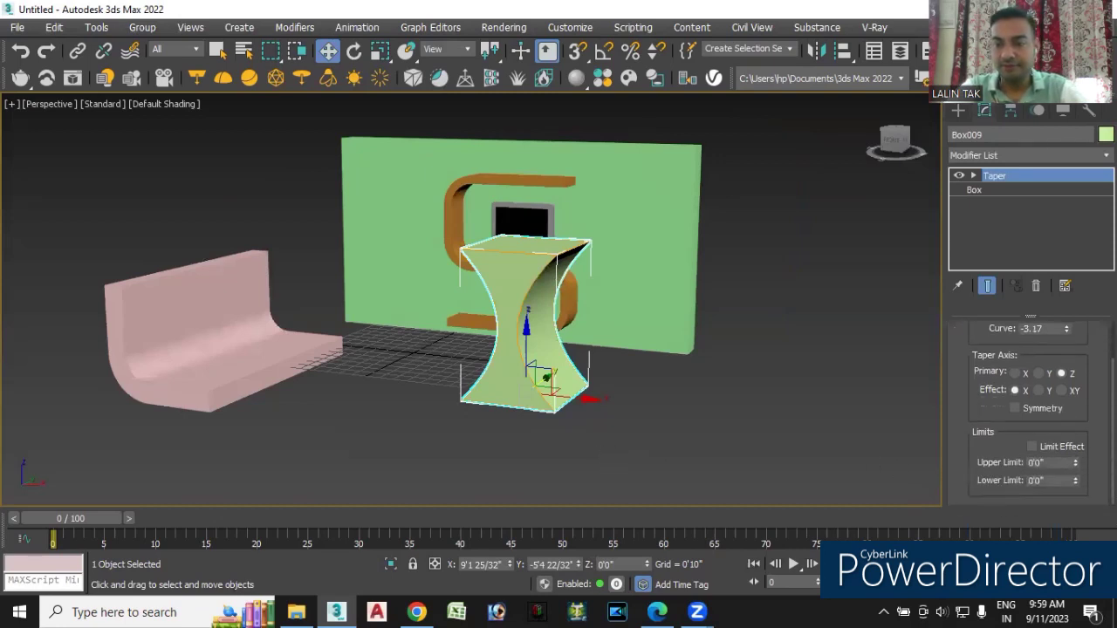
Enable Limit Effect on the Taper, set Upper Limit to about 5'8 30/32", and select its Gizmo
left_click(1032, 446)
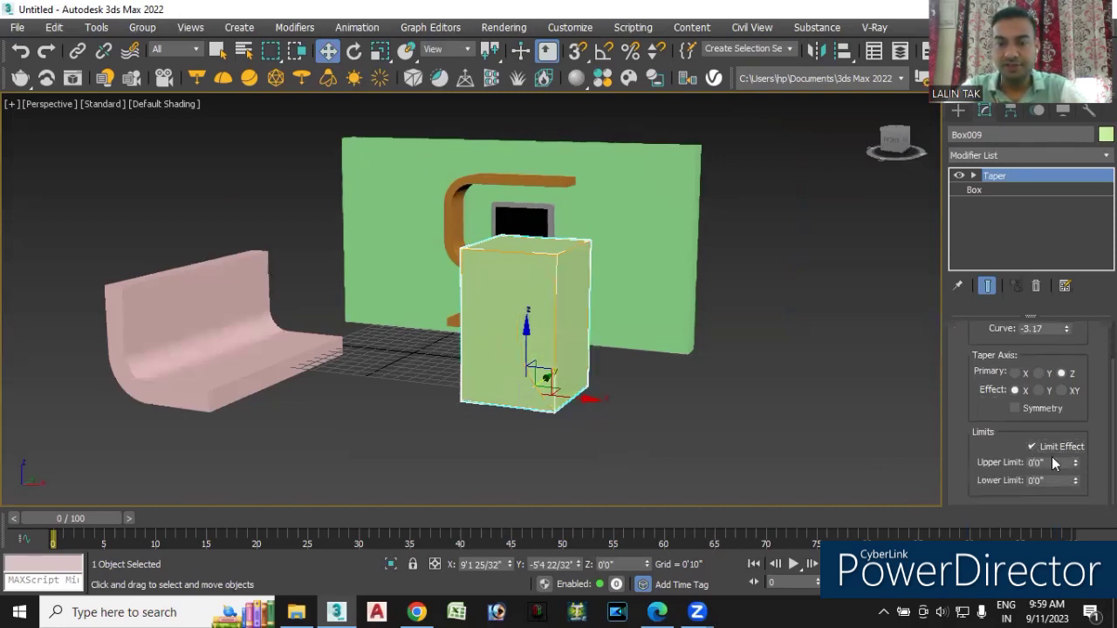
left_click_drag(1078, 467, 1083, 124)
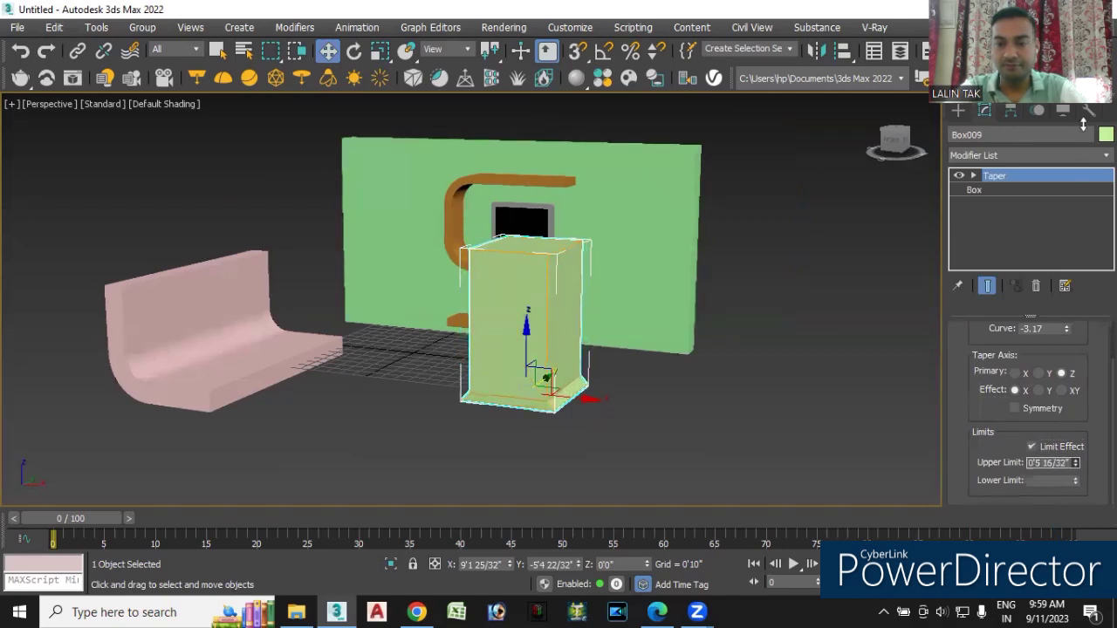
mouse_move(1078, 470)
left_mouse_down()
mouse_move(1060, 213)
mouse_move(1057, 511)
mouse_move(1034, 202)
left_mouse_up()
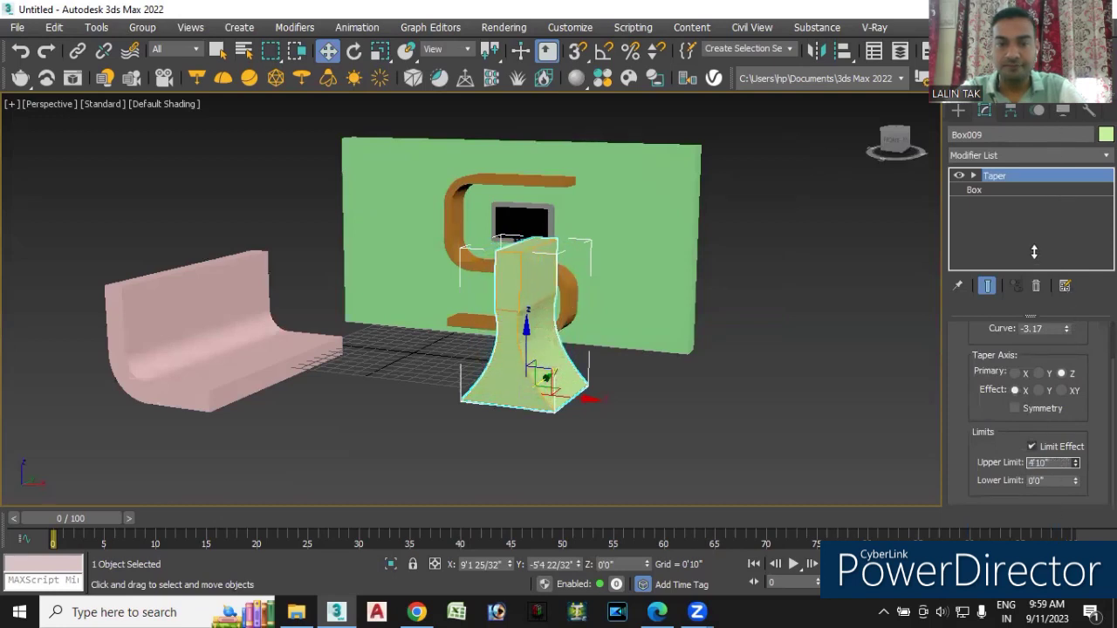
left_click_drag(1035, 167, 1038, 112)
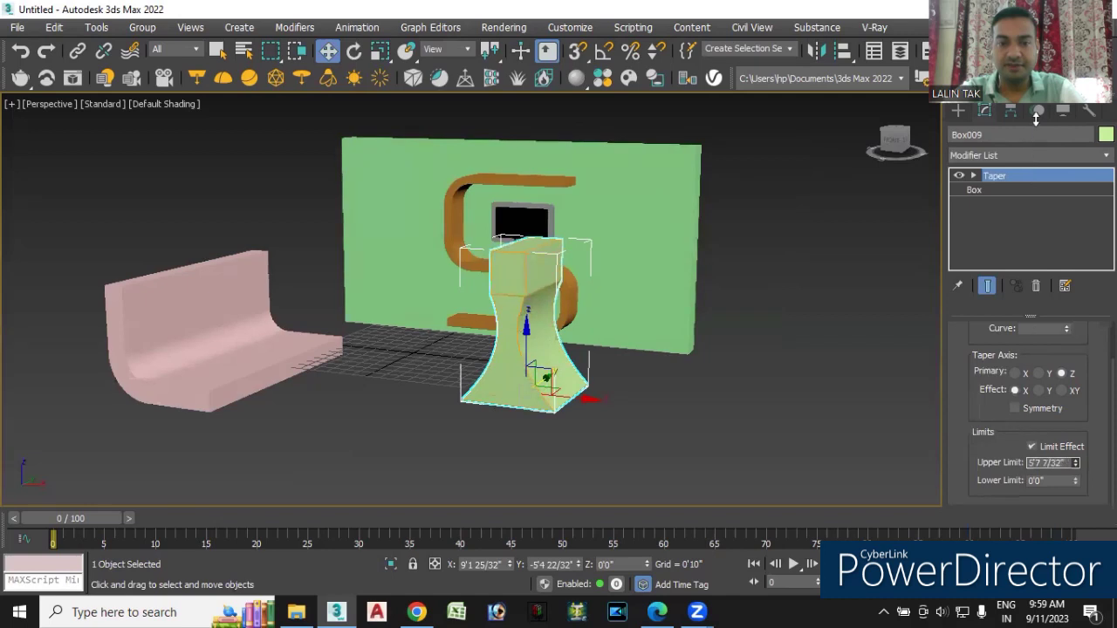
left_click(973, 175)
left_click(1002, 189)
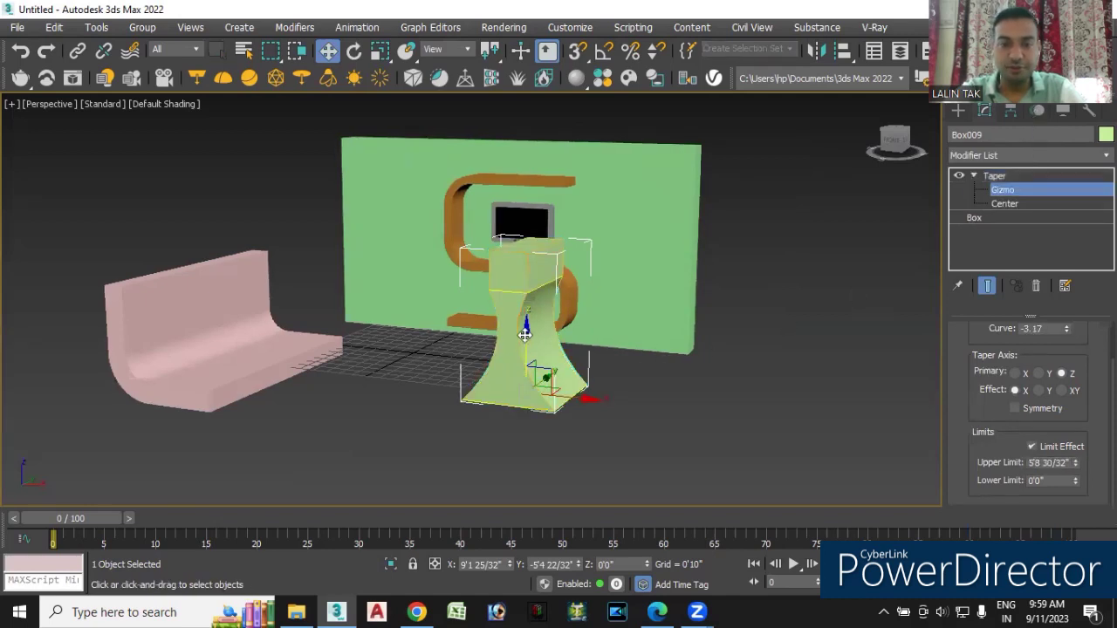
Shift the Taper gizmo along Z so it sits a few inches lower on the pedestal
left_click_drag(523, 329, 527, 314)
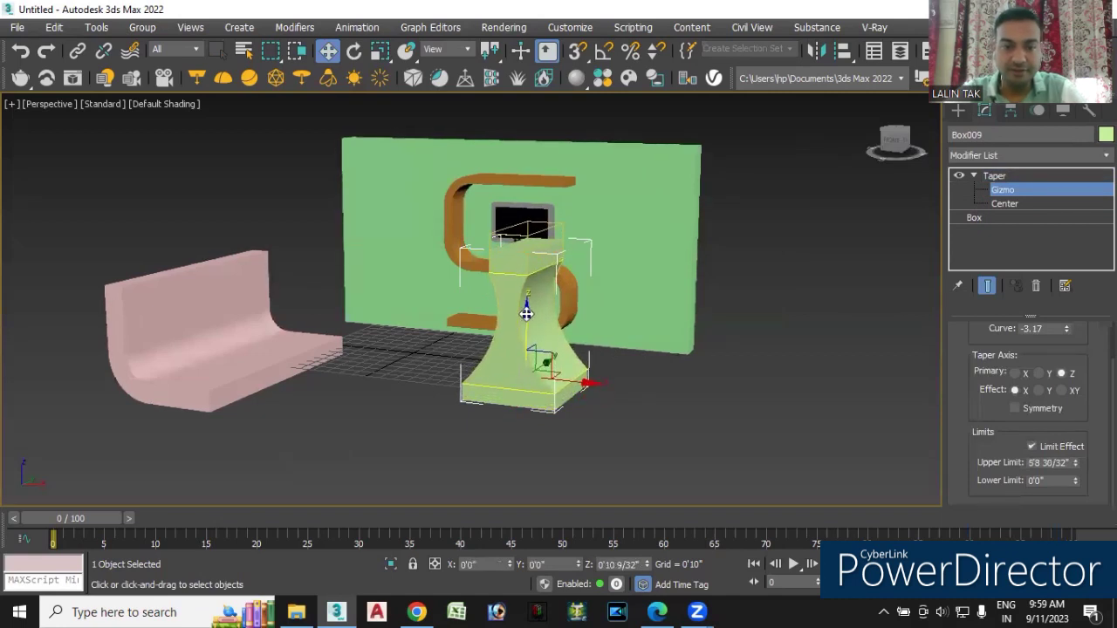
mouse_move(594, 457)
middle_mouse_down("alt")
mouse_move(551, 455)
mouse_move(601, 451)
mouse_move(514, 392)
mouse_move(506, 302)
middle_mouse_up("alt")
scroll(514, 391, "up", 3)
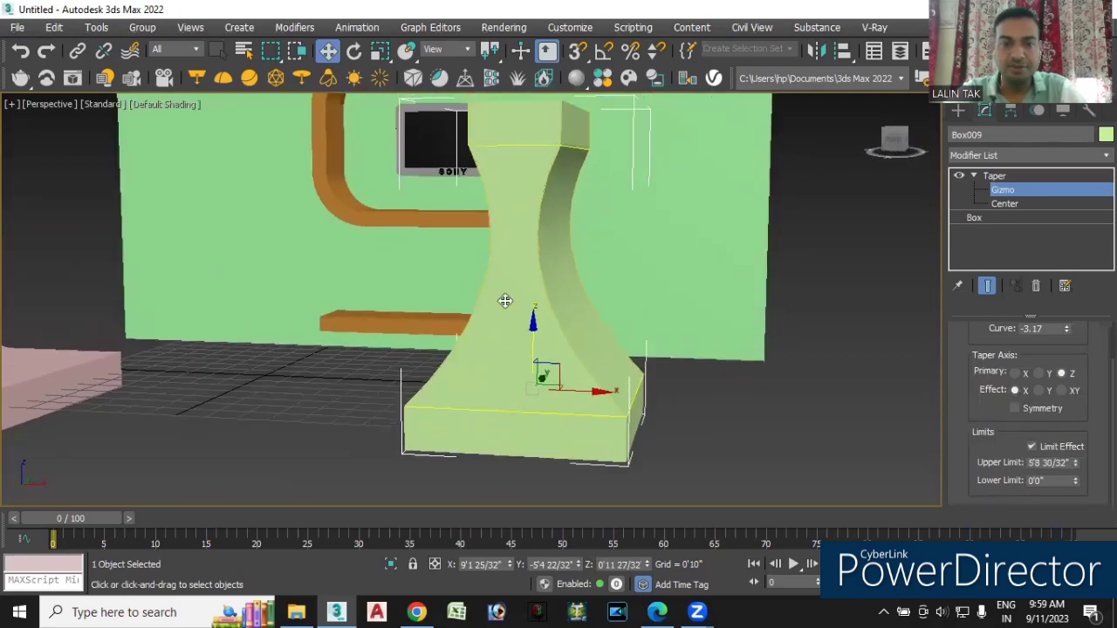
middle_click_drag(728, 387, 713, 420, "alt")
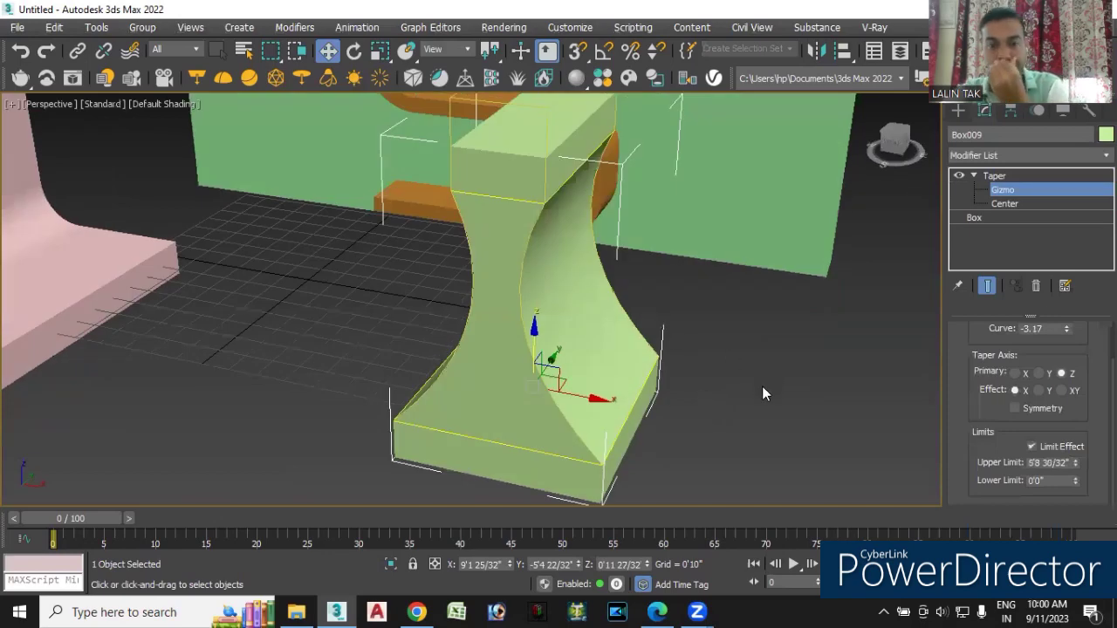
scroll(718, 370, "down", 3)
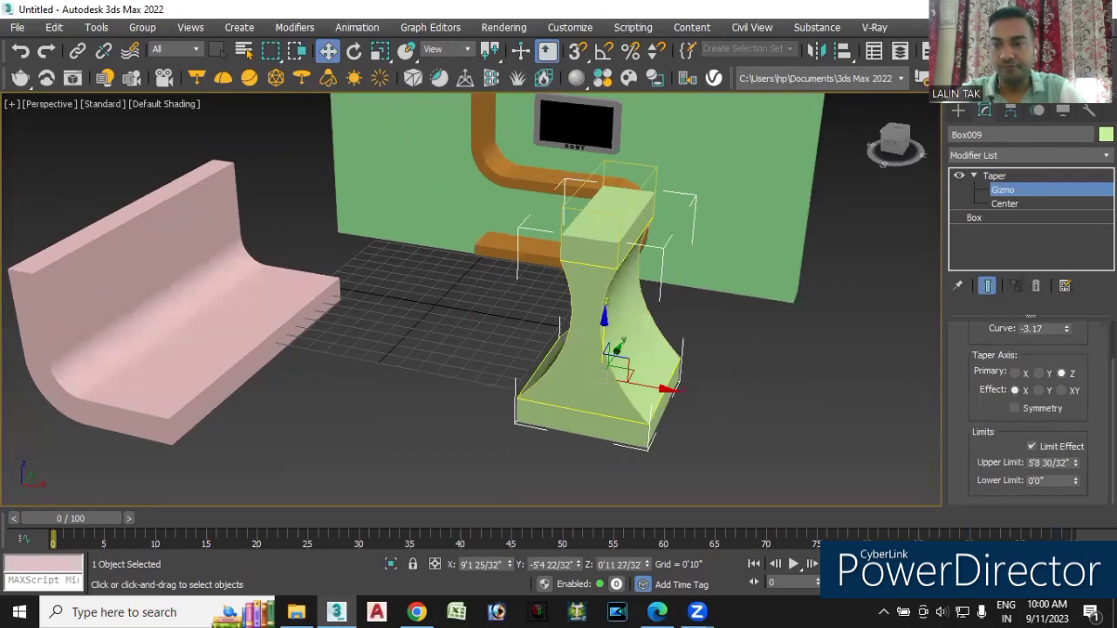
scroll(1030, 410, "up", 3)
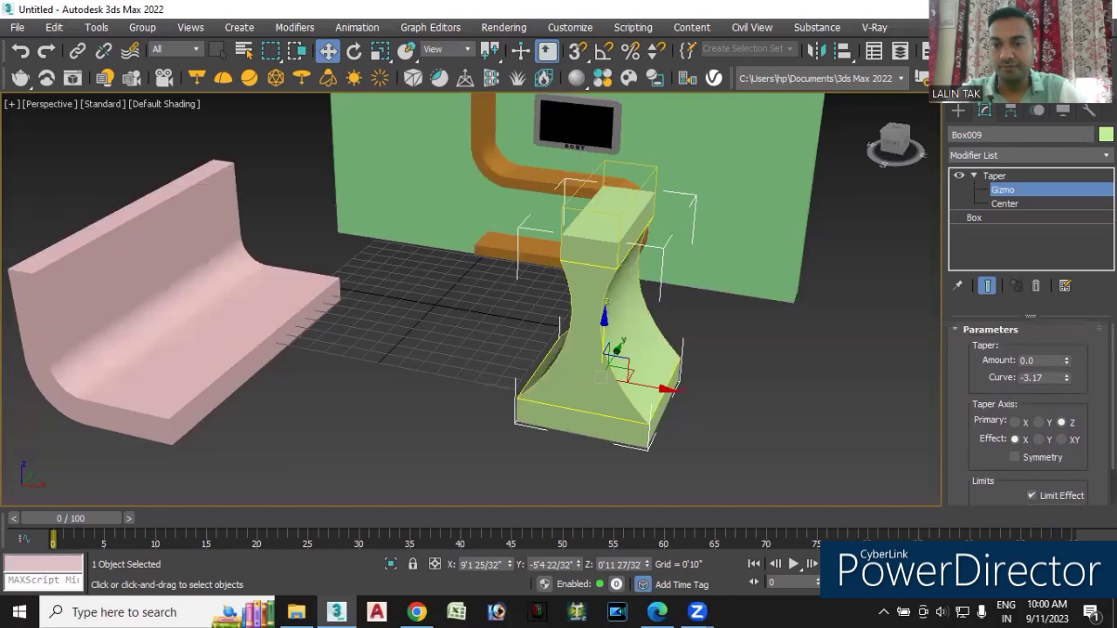
mouse_move(851, 445)
middle_mouse_down("alt")
mouse_move(768, 449)
mouse_move(602, 318)
middle_mouse_up("alt")
left_click_drag(603, 316, 603, 318)
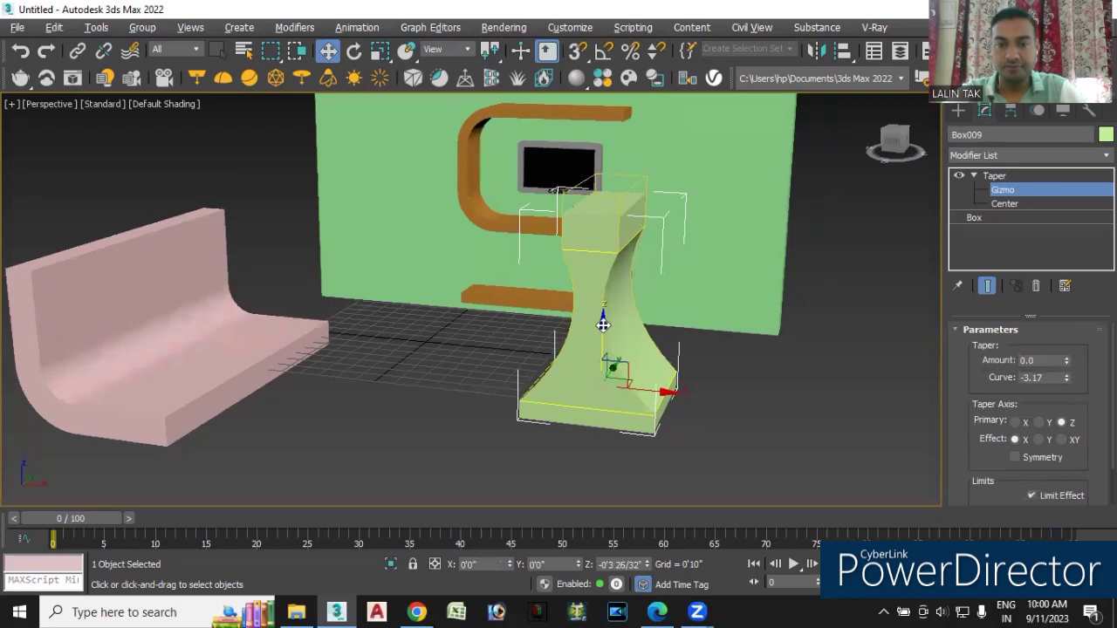
middle_click_drag(672, 425, 716, 476, "alt")
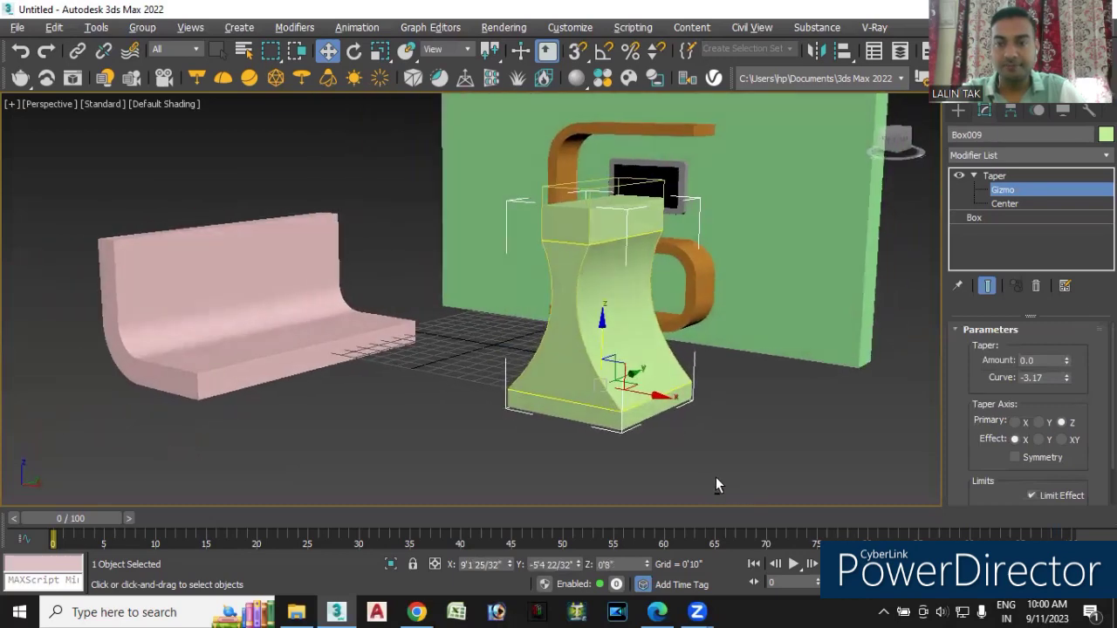
Resize Box009's base to 1'6 30/32" long by 5'11 15/32" wide
left_click(975, 217)
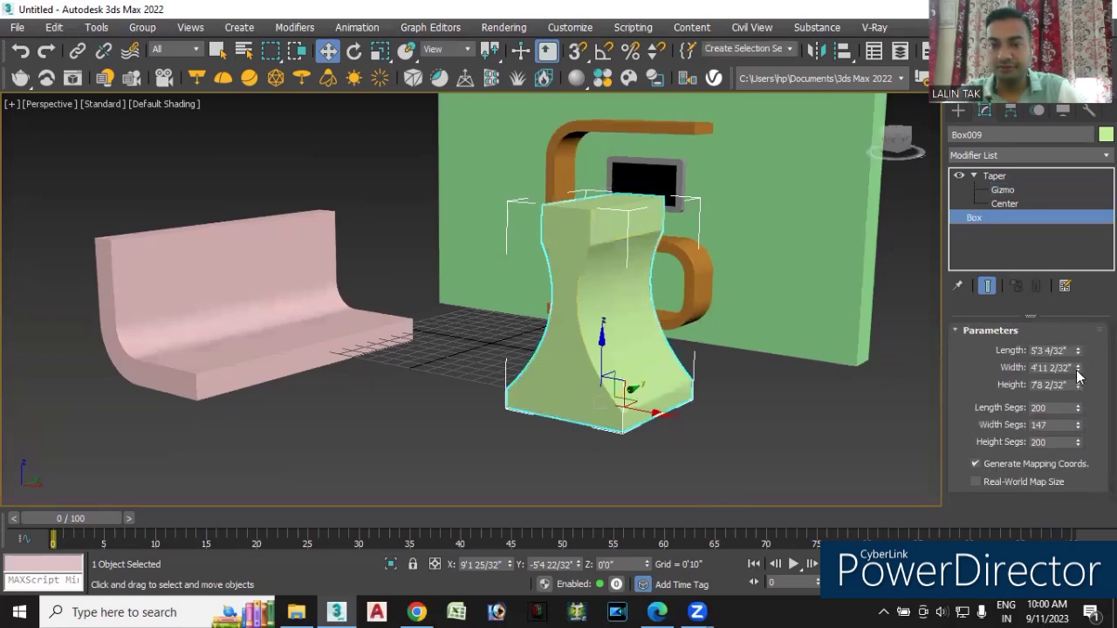
mouse_move(1077, 373)
left_mouse_down()
mouse_move(1077, 350)
mouse_move(1081, 410)
left_mouse_up()
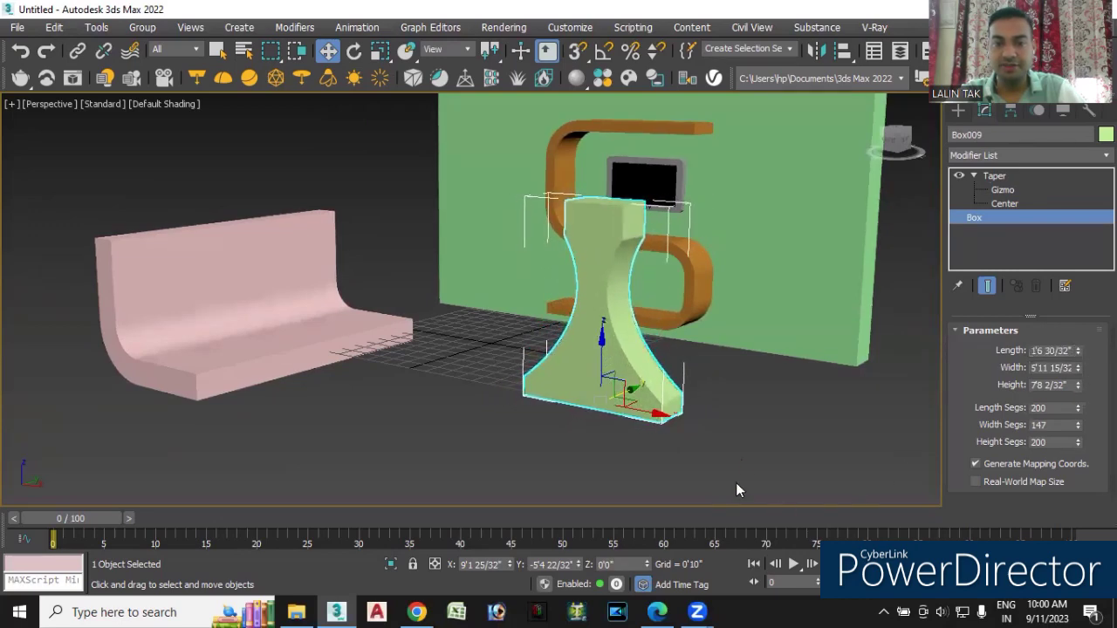
left_click(743, 445)
mouse_move(736, 452)
middle_mouse_down("alt")
mouse_move(728, 480)
mouse_move(682, 397)
mouse_move(691, 414)
middle_mouse_up("alt")
left_click(591, 371)
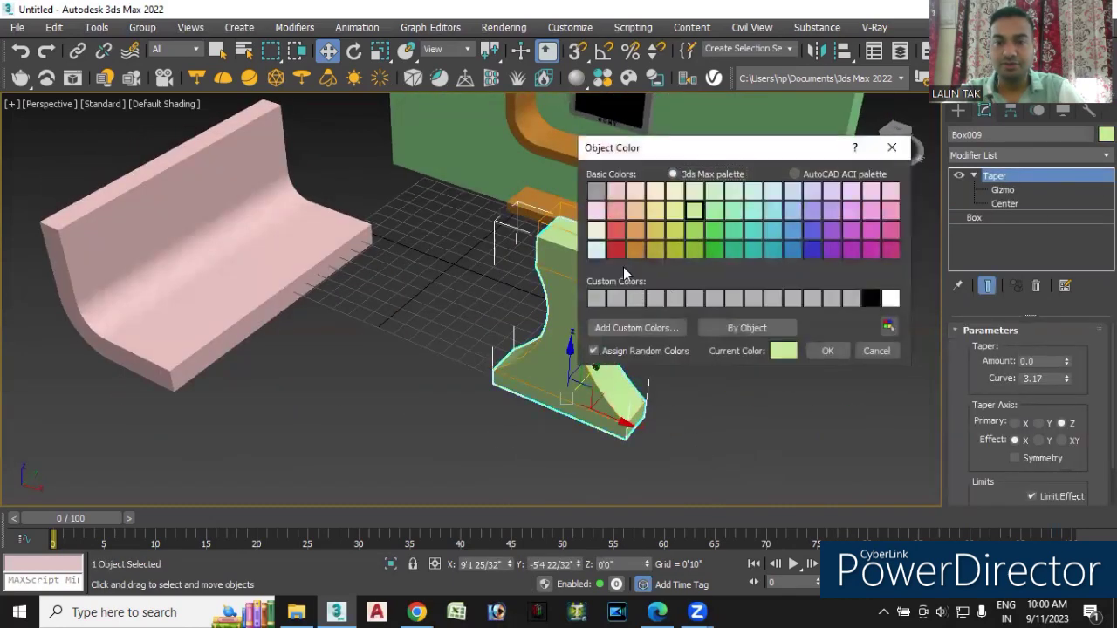
Set the tapered pedestal's object colour to red and orbit around it
left_click(825, 351)
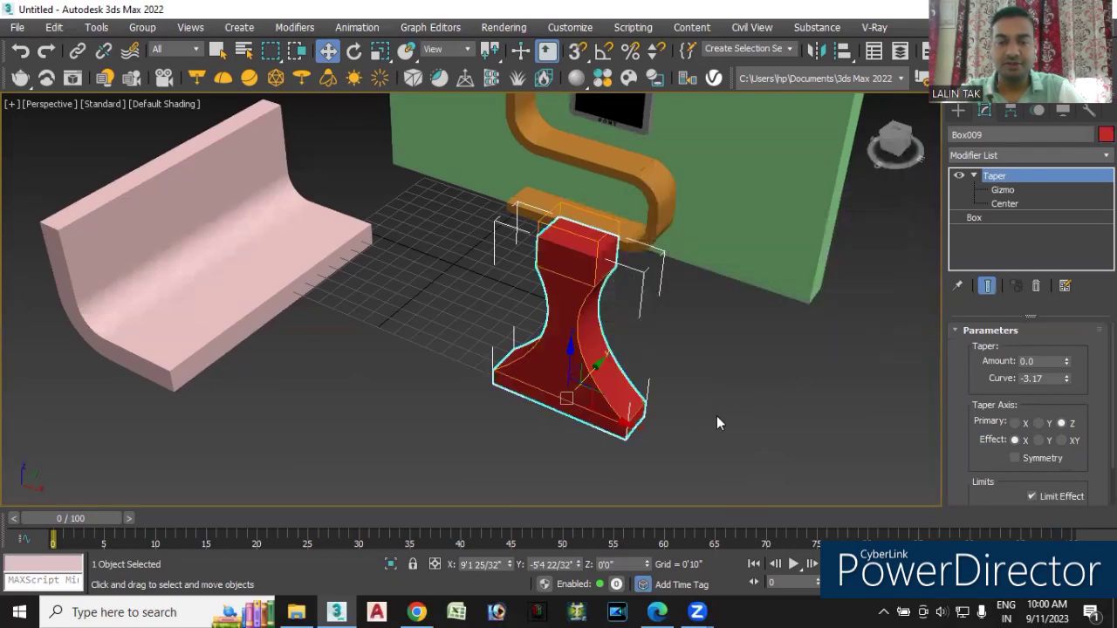
left_click(717, 415)
left_click(579, 340)
mouse_move(666, 432)
middle_mouse_down("alt")
mouse_move(628, 441)
mouse_move(618, 389)
middle_mouse_up("alt")
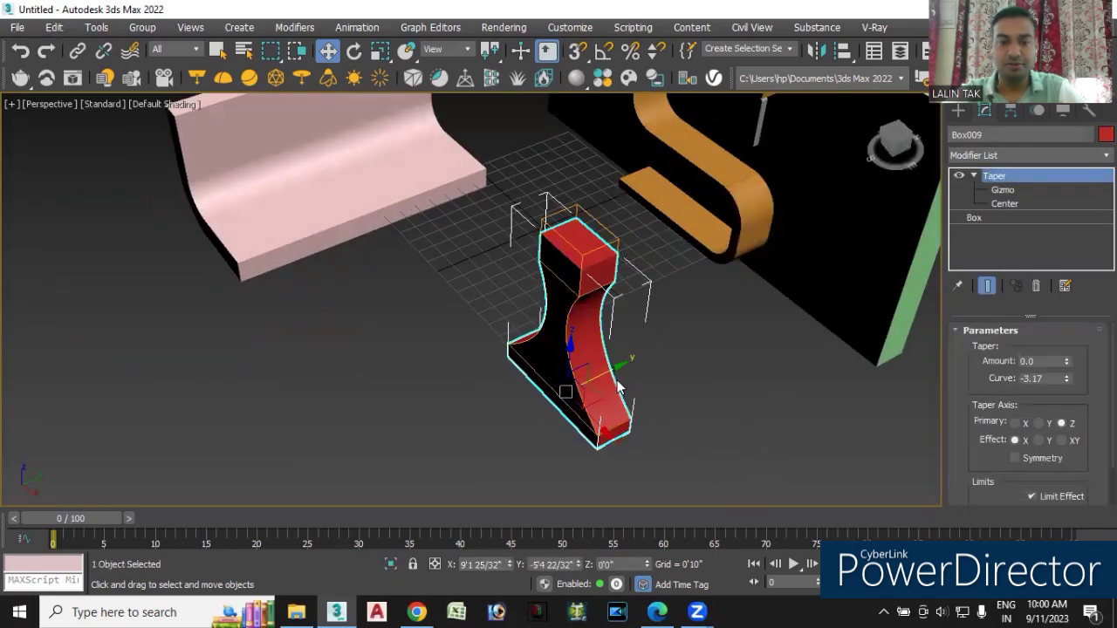
middle_click_drag(661, 434, 686, 398, "alt")
mouse_move(340, 411)
middle_mouse_down("alt")
mouse_move(389, 379)
mouse_move(390, 428)
mouse_move(294, 385)
middle_mouse_up("alt")
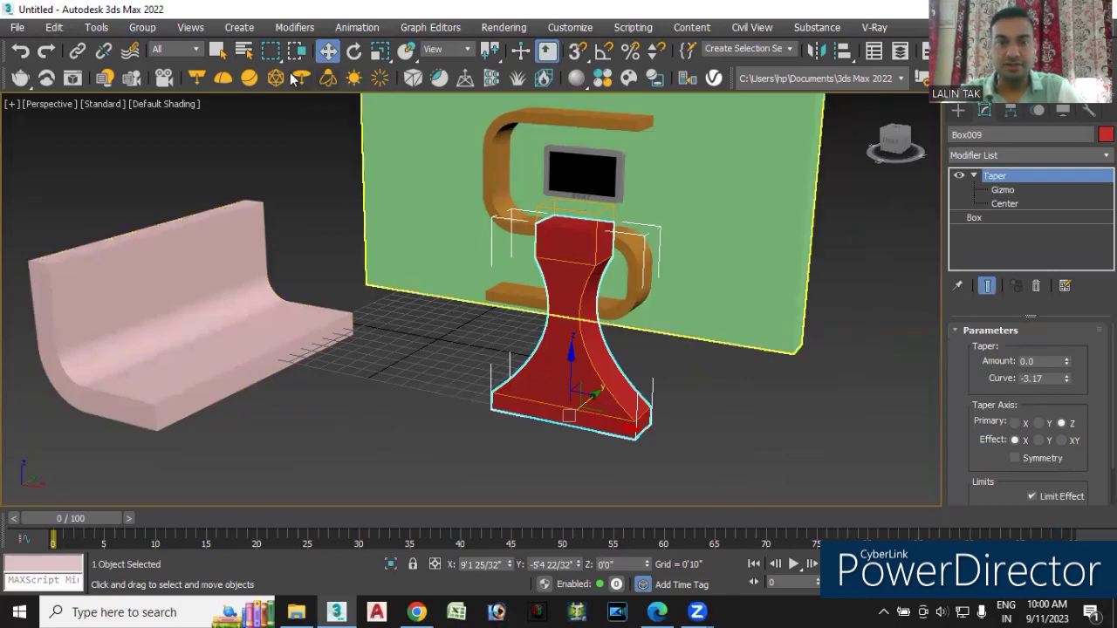
left_click(380, 51)
Scale the red pedestal down to about half size and view the scene from the Front
left_click_drag(575, 411, 559, 434)
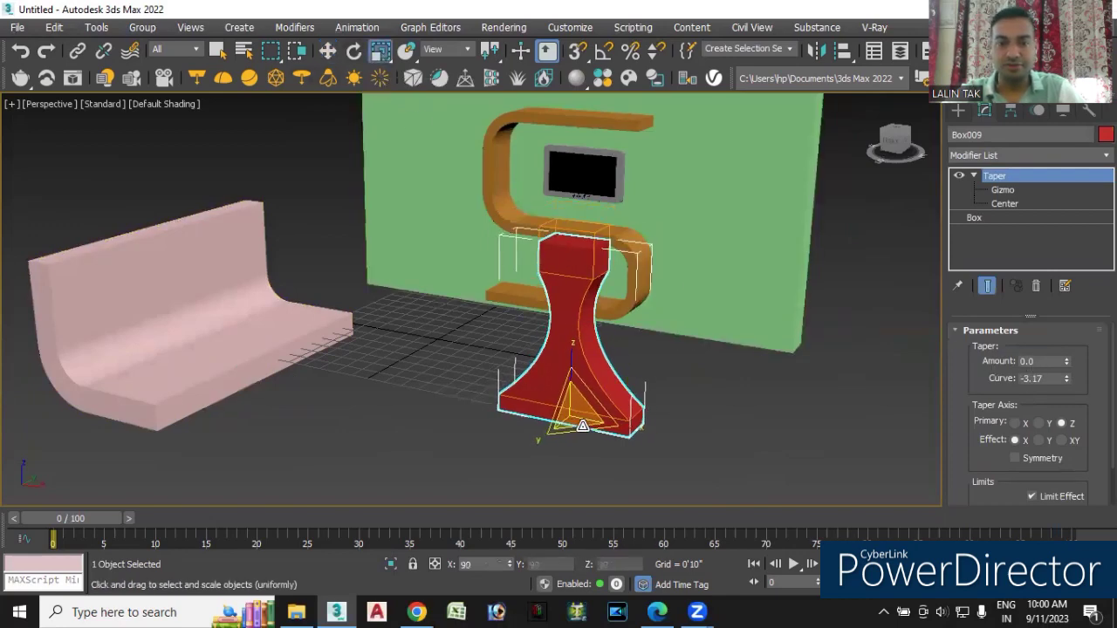
middle_click_drag(559, 433, 293, 343, "alt")
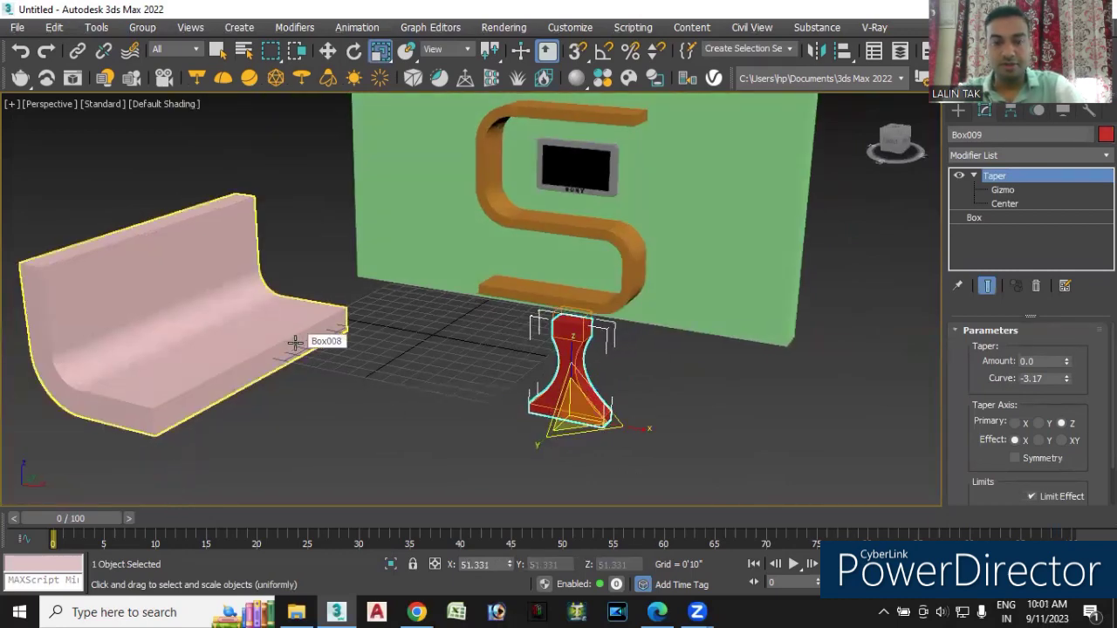
key("f")
scroll(382, 291, "down", 4)
scroll(387, 330, "down", 2)
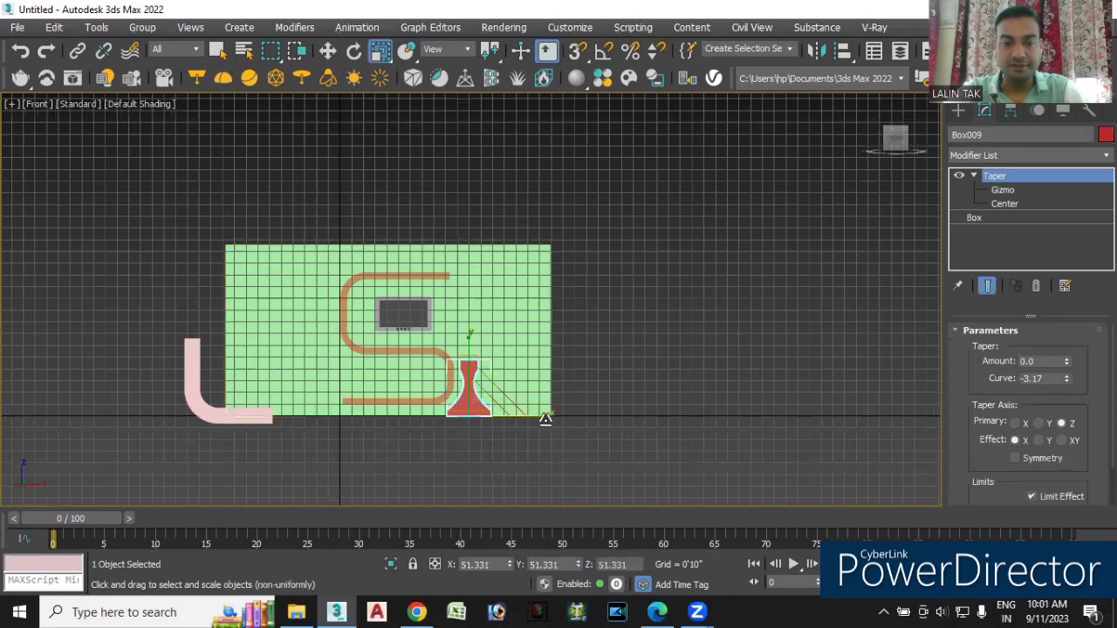
Move the pink bent seat left and up, then slide the red pedestal beneath it
left_click(330, 50)
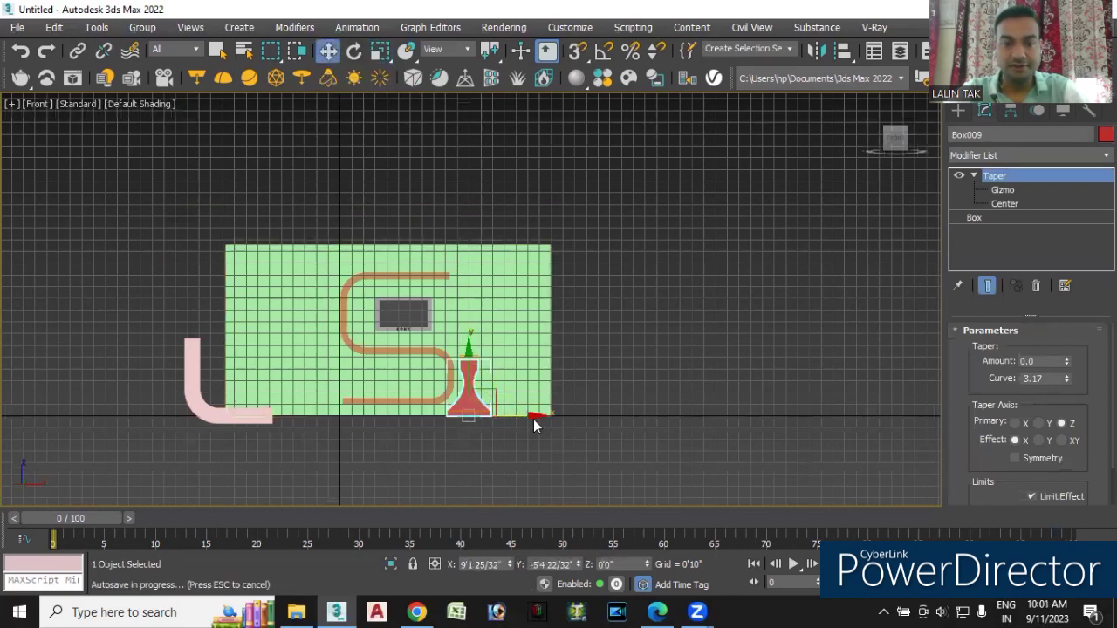
left_click(219, 402)
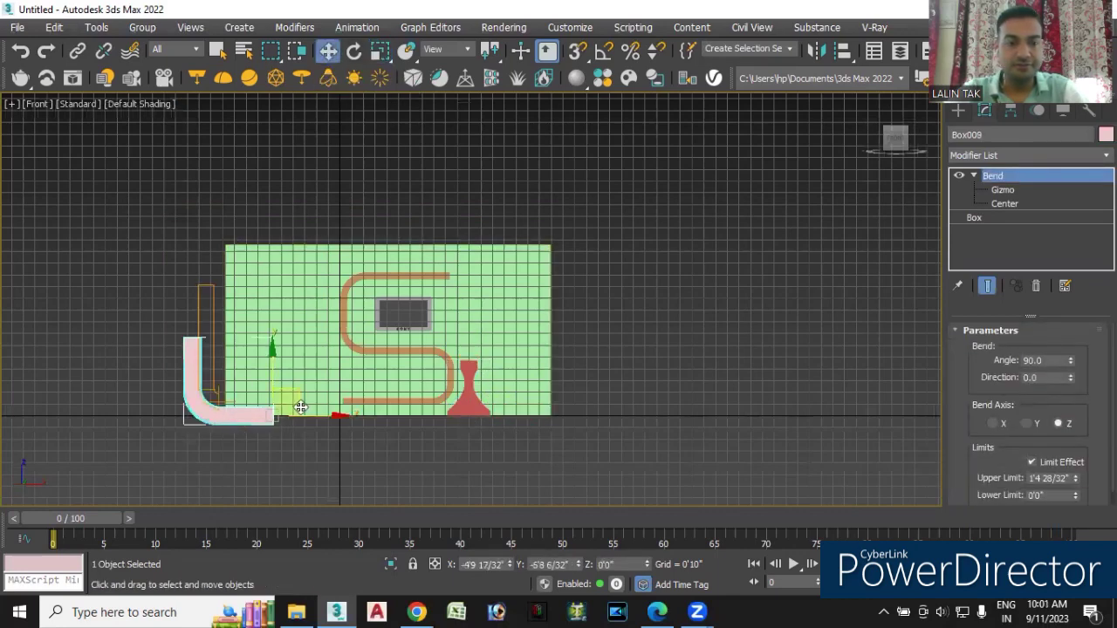
mouse_move(338, 418)
left_mouse_down()
mouse_move(192, 356)
mouse_move(181, 291)
left_mouse_up()
left_click(483, 408)
left_click_drag(539, 414, 211, 419)
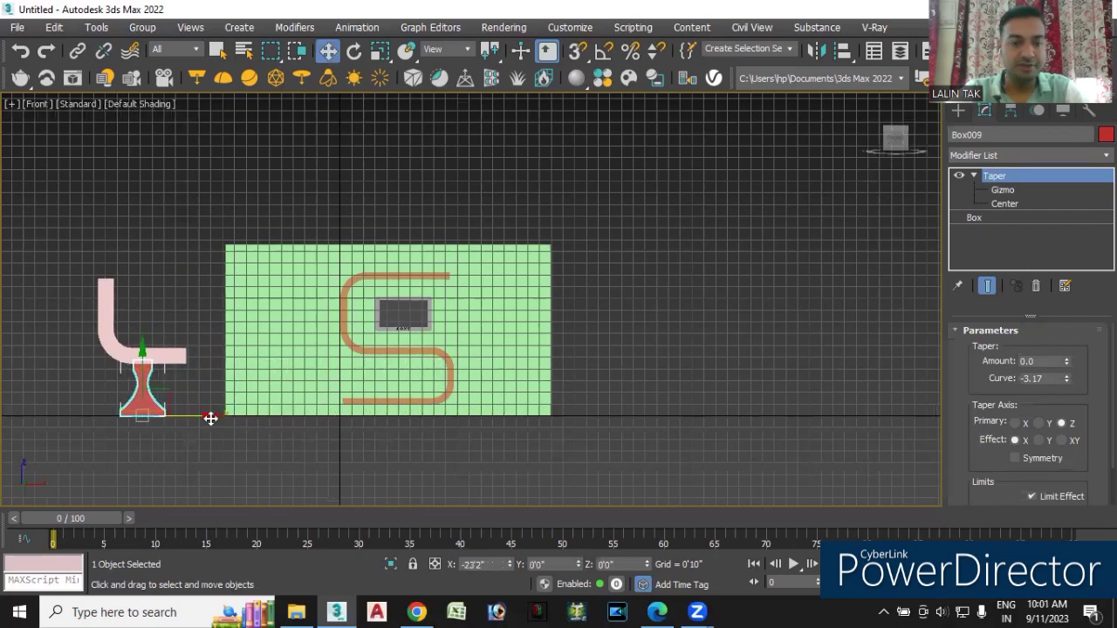
left_click(167, 458)
scroll(133, 422, "up", 2)
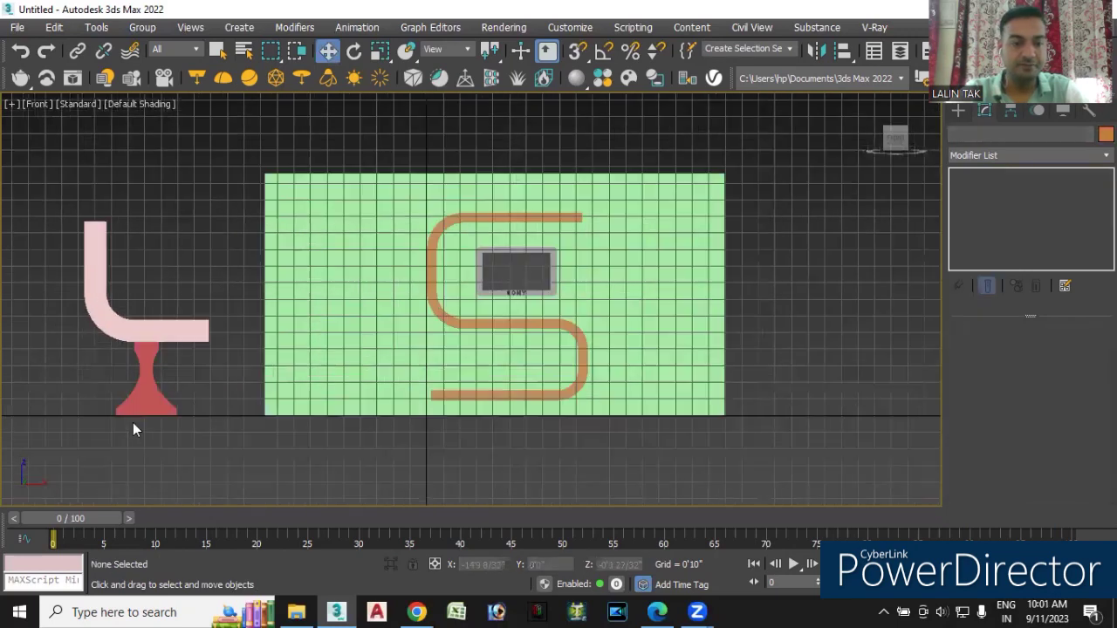
mouse_move(215, 480)
middle_mouse_down("alt")
mouse_move(153, 490)
mouse_move(175, 496)
mouse_move(140, 474)
mouse_move(166, 496)
middle_mouse_up("alt")
left_click(870, 103)
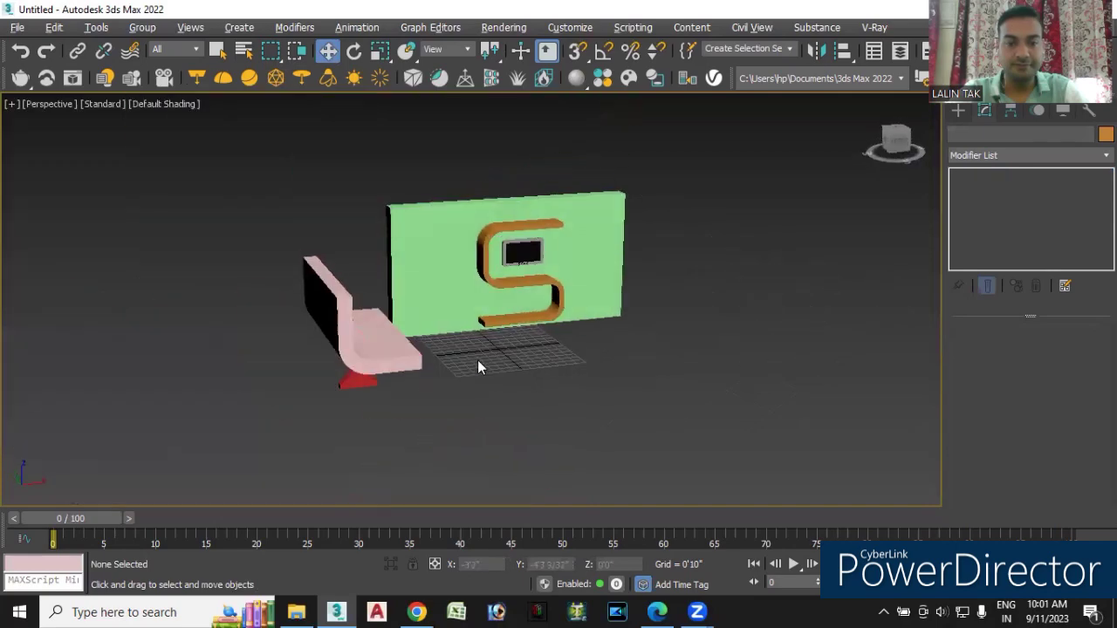
middle_click_drag(486, 342, 367, 333, "alt")
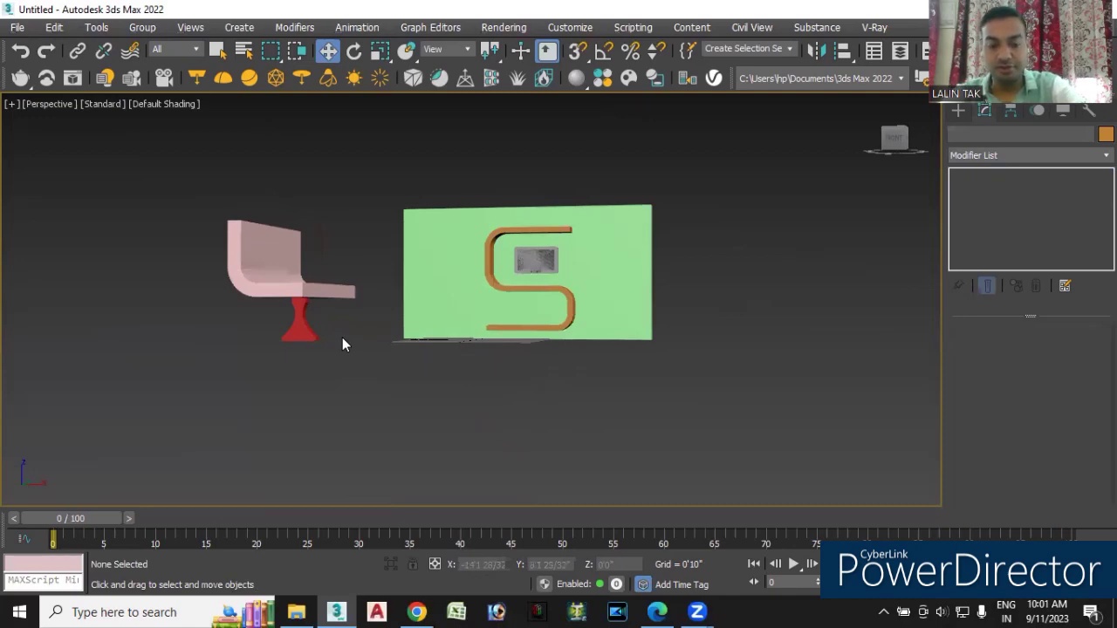
In the Front view, widen the red pedestal along X by scaling
key("f")
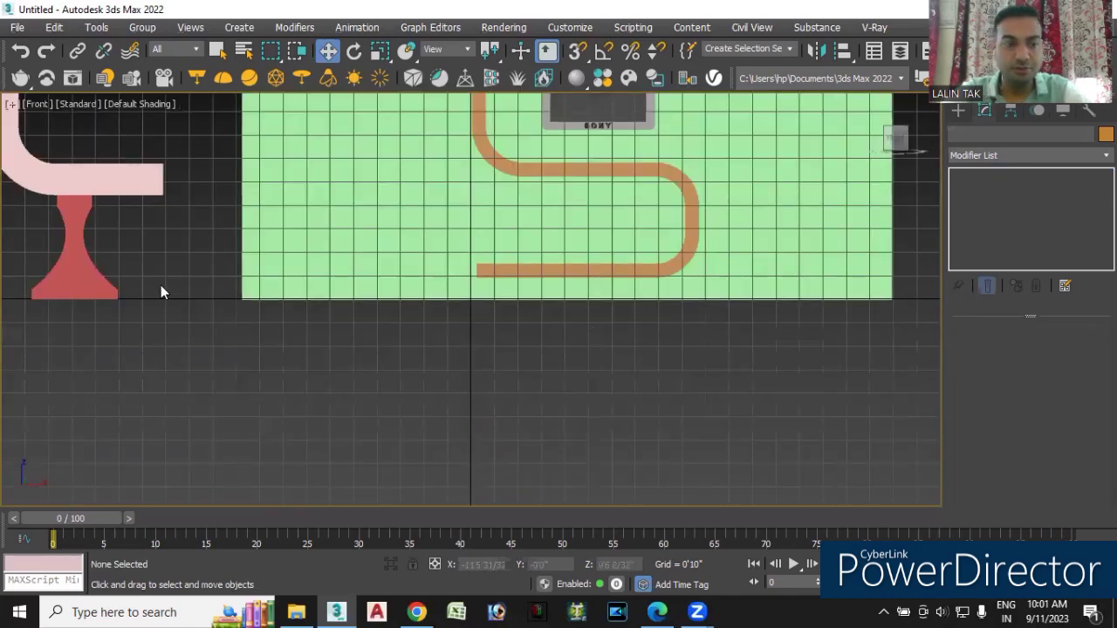
middle_click_drag(160, 292, 389, 367)
left_click(288, 322)
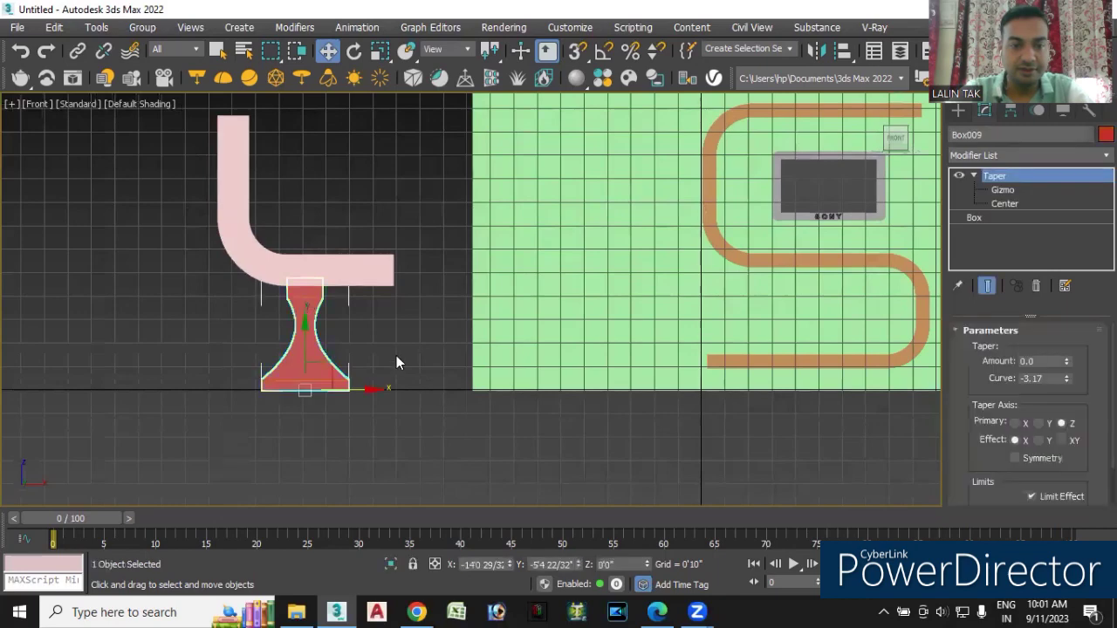
left_click(384, 393)
left_click(359, 384)
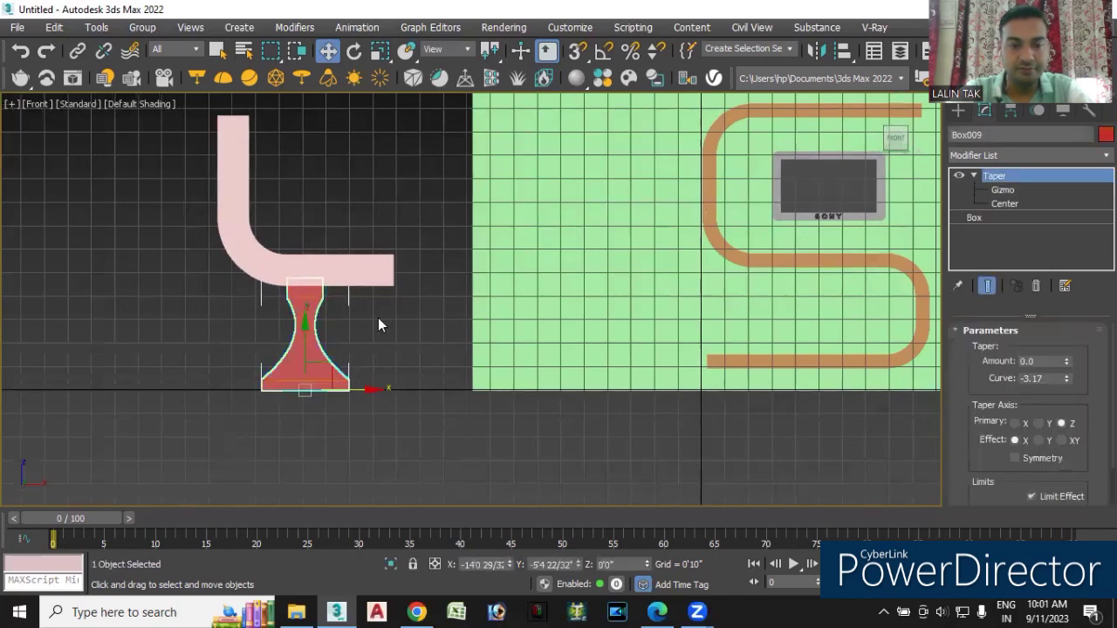
left_click(380, 51)
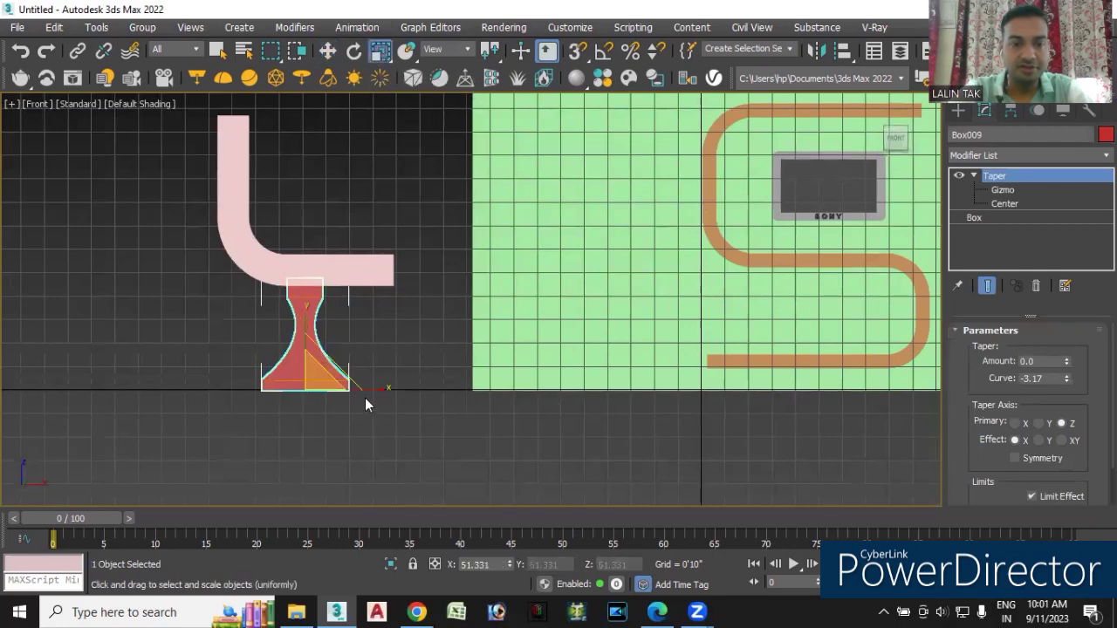
mouse_move(367, 387)
left_mouse_down()
mouse_move(396, 394)
mouse_move(386, 391)
left_mouse_up()
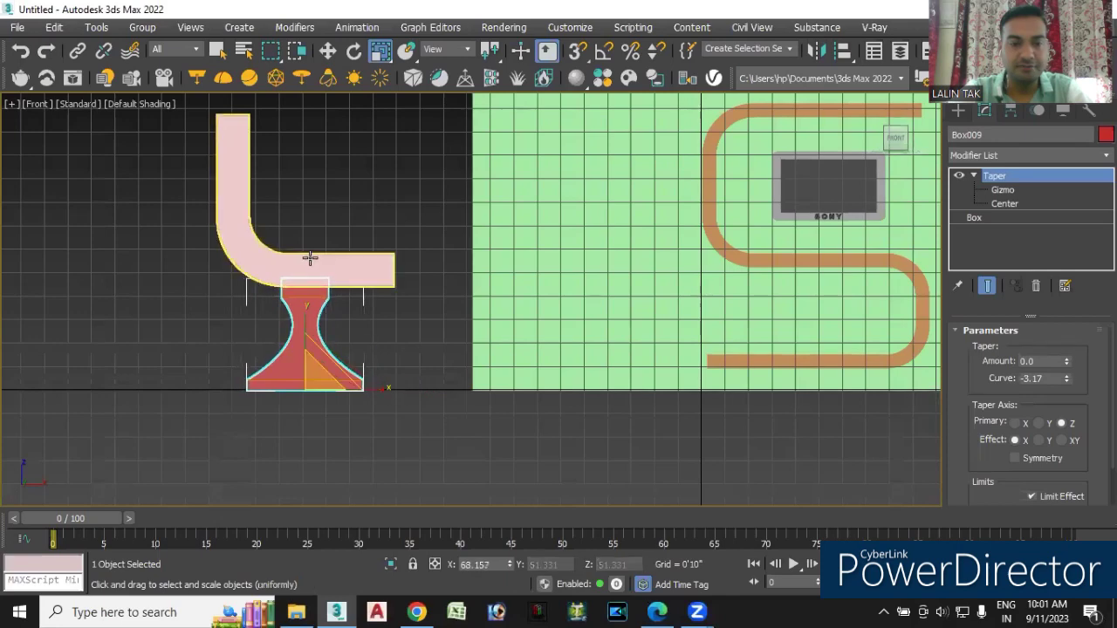
Scale the bent seat along X and shift it left to centre it over the pedestal
left_click(357, 257)
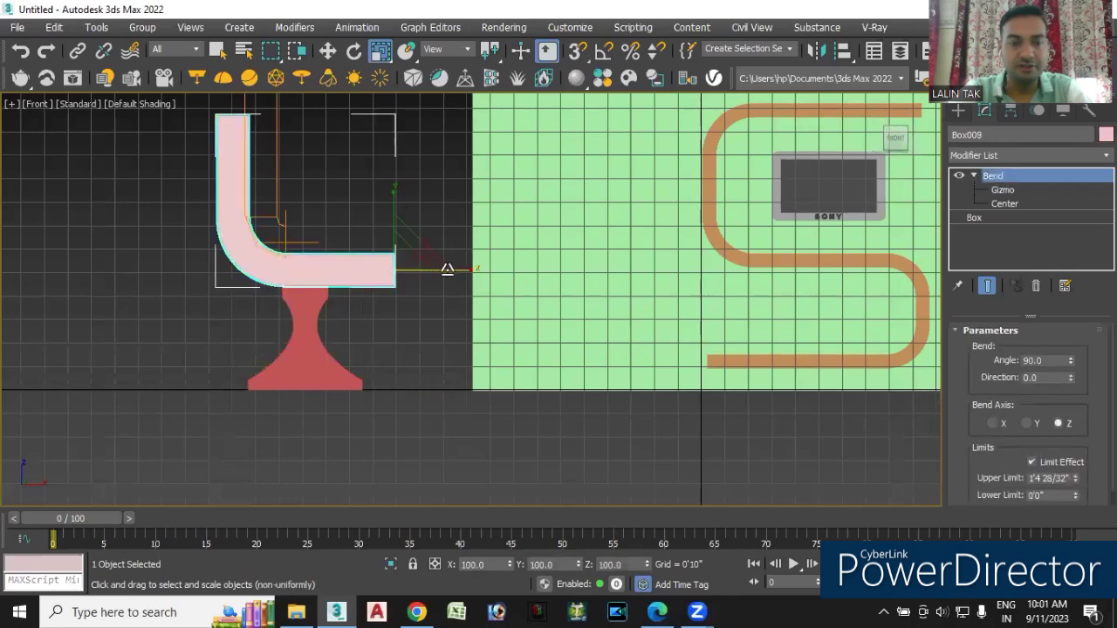
left_click_drag(447, 269, 431, 268)
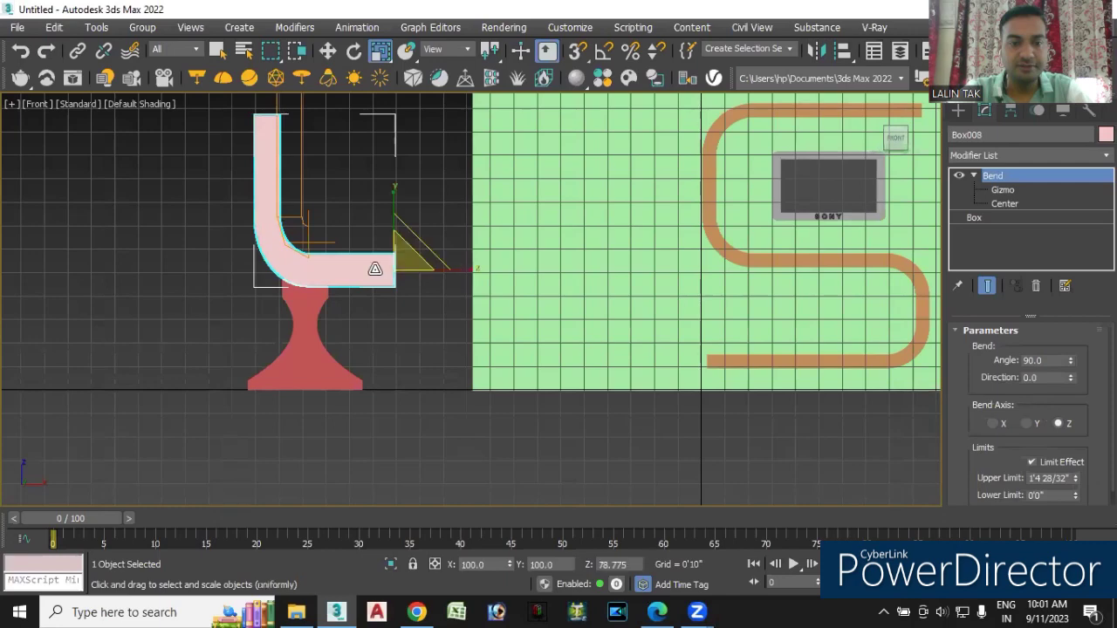
left_click_drag(436, 269, 447, 269)
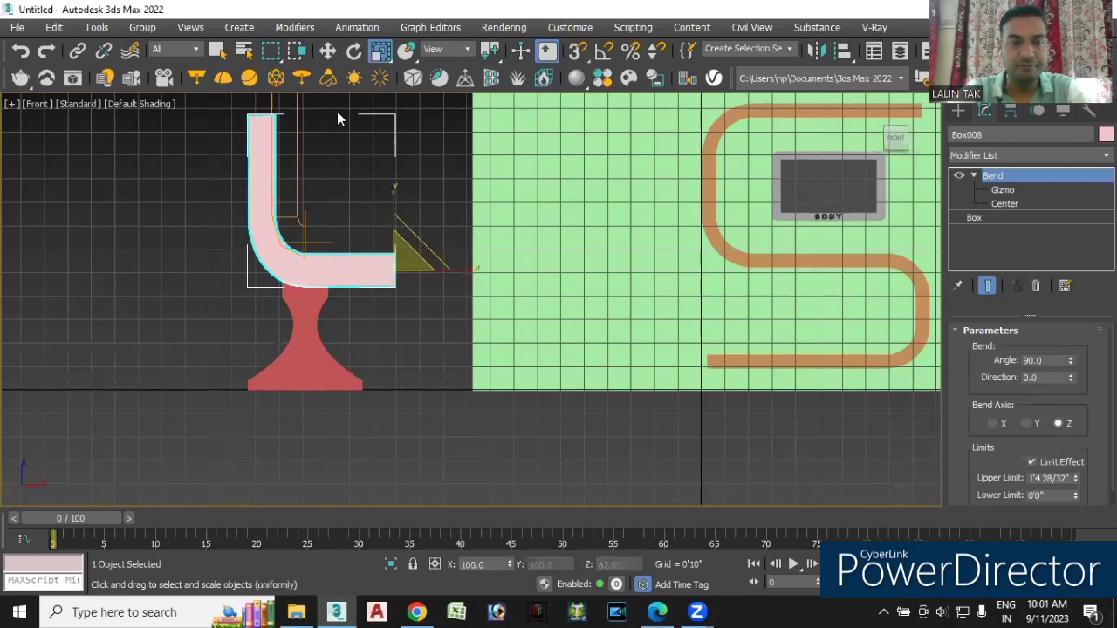
left_click(329, 52)
left_click_drag(435, 271, 401, 268)
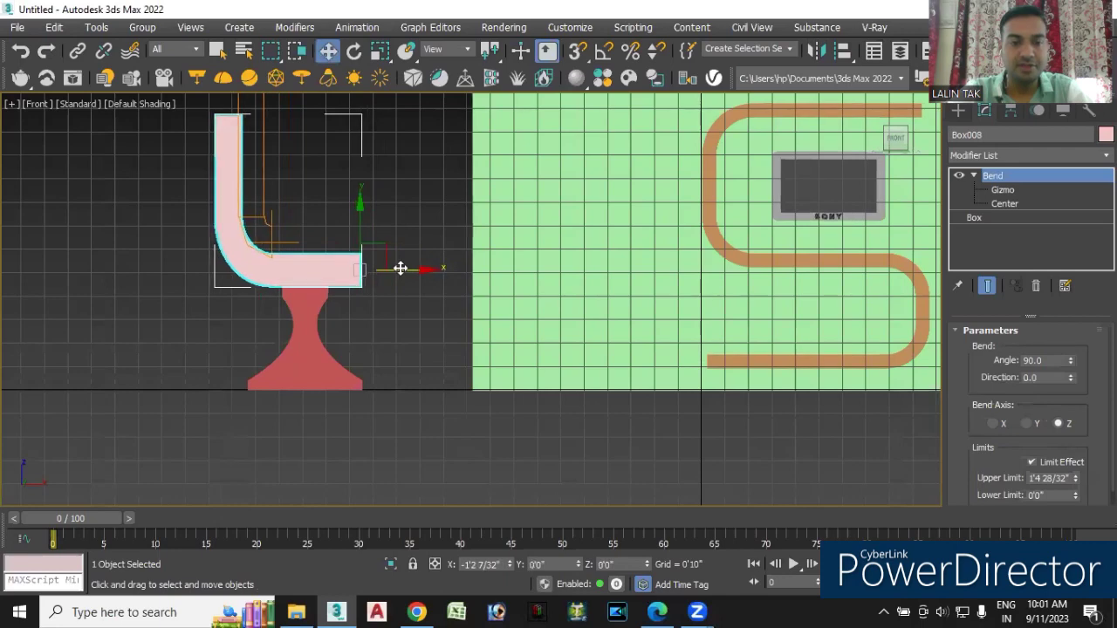
left_click(418, 433)
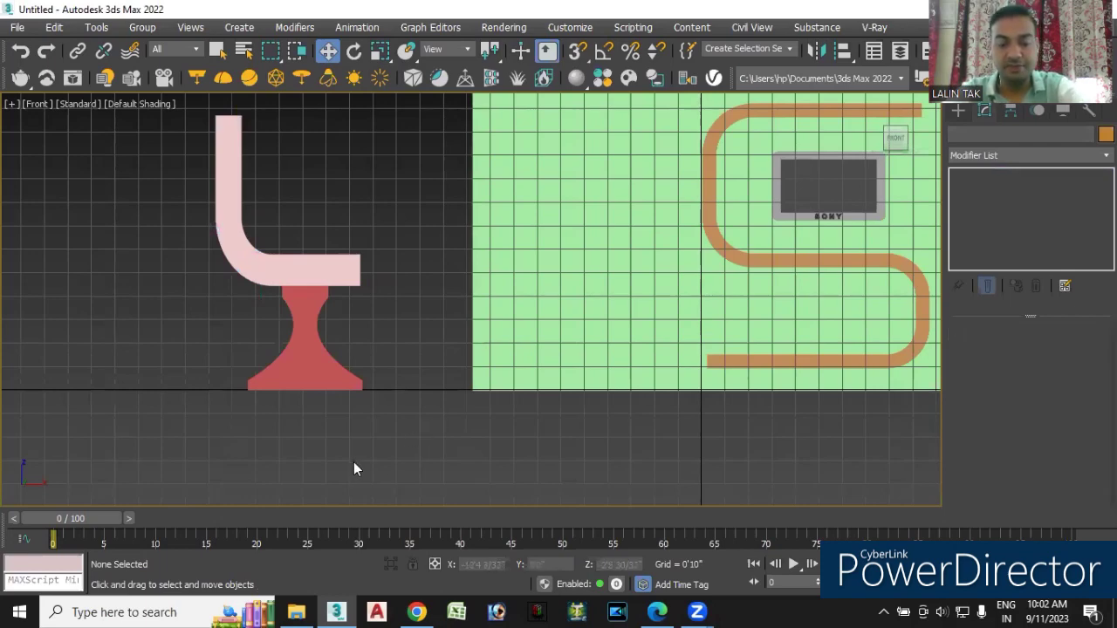
In the Left view, move the red leg under the seat's left end
key("l")
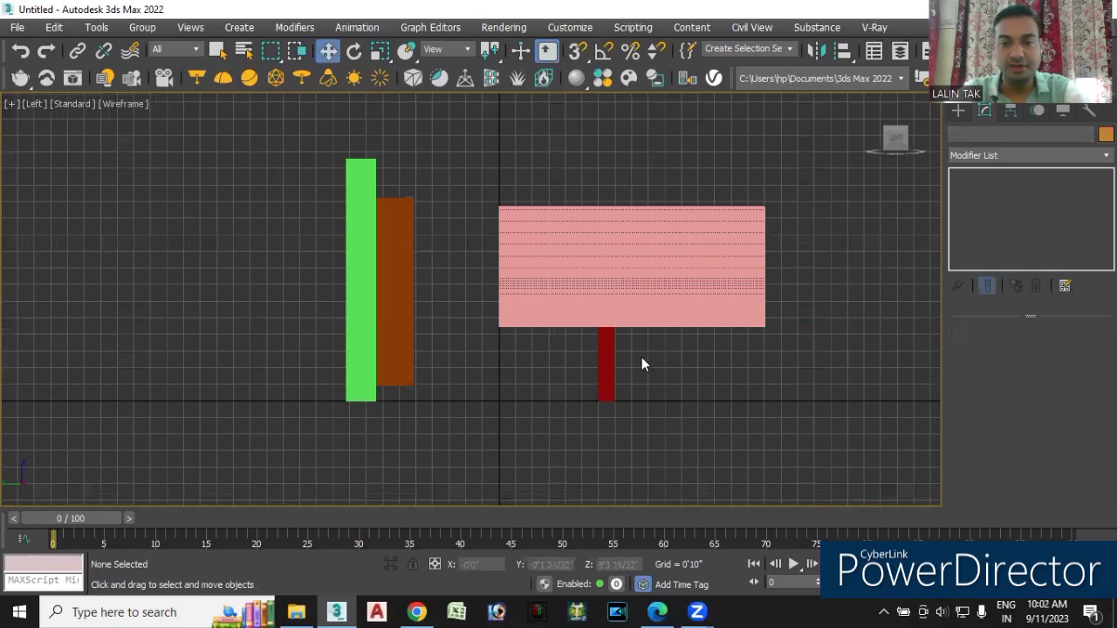
scroll(641, 357, "up", 2)
left_click(590, 367)
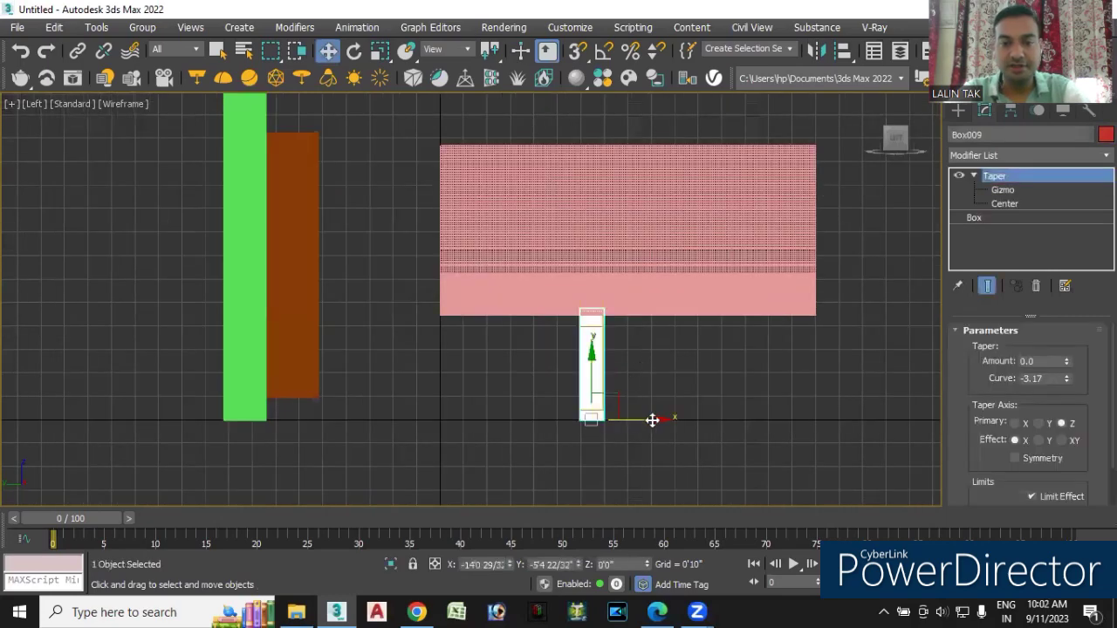
left_click_drag(652, 419, 521, 405)
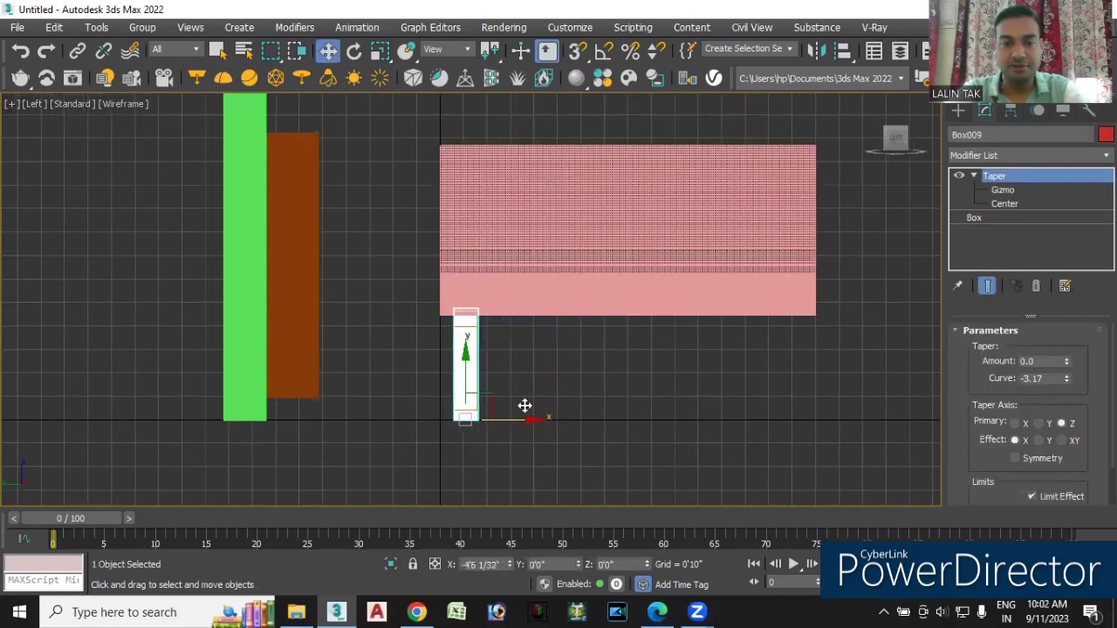
left_click_drag(519, 406, 685, 418)
Clone the leg with 2 copies, placing them at the seat's middle and right end
left_click(599, 311)
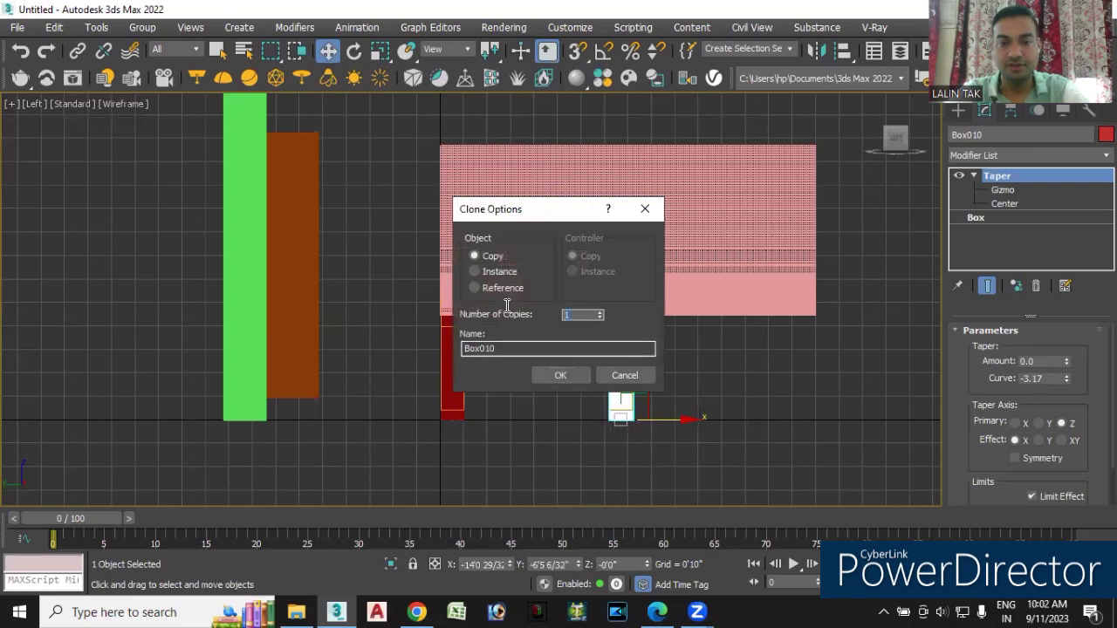
left_click(561, 376)
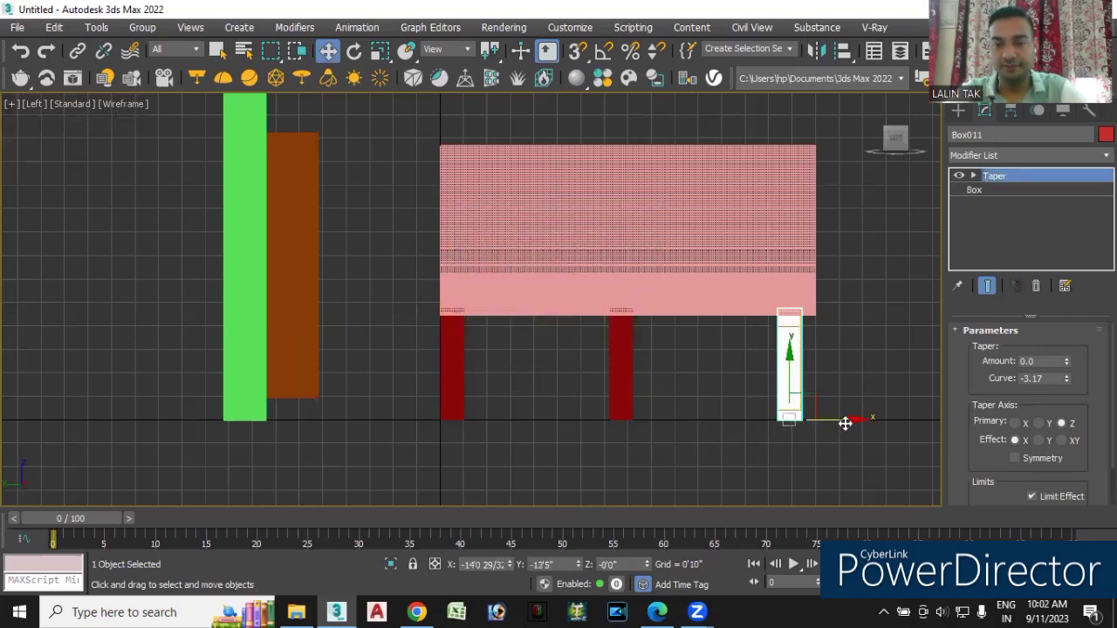
left_click_drag(851, 419, 866, 418)
left_click(621, 366)
left_click_drag(679, 420, 681, 419)
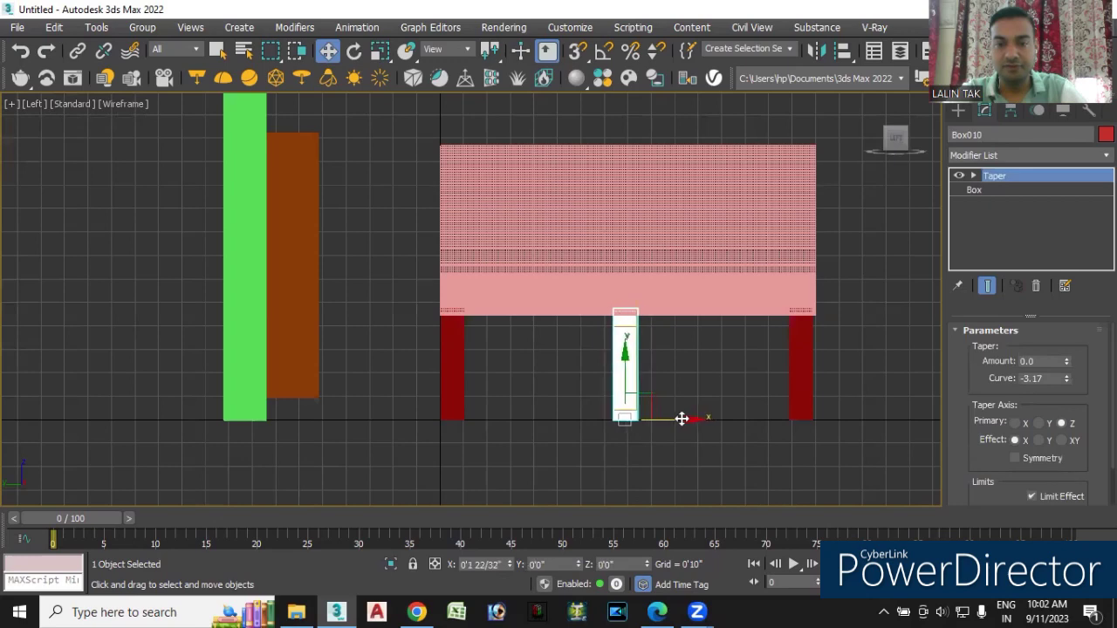
left_click(720, 463)
key("p")
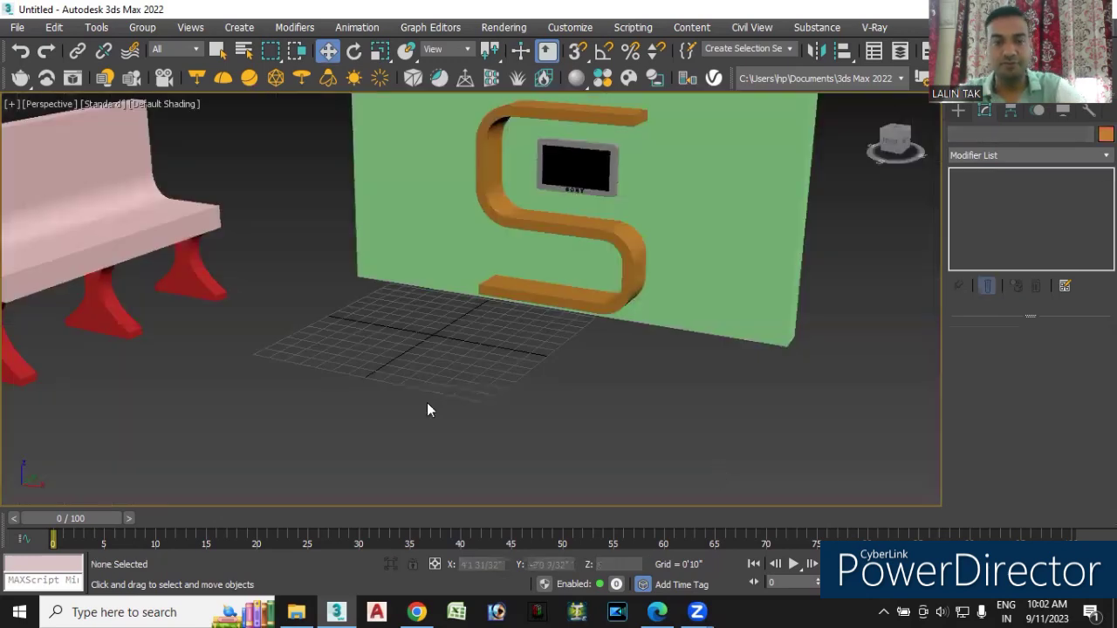
scroll(296, 382, "down", 3)
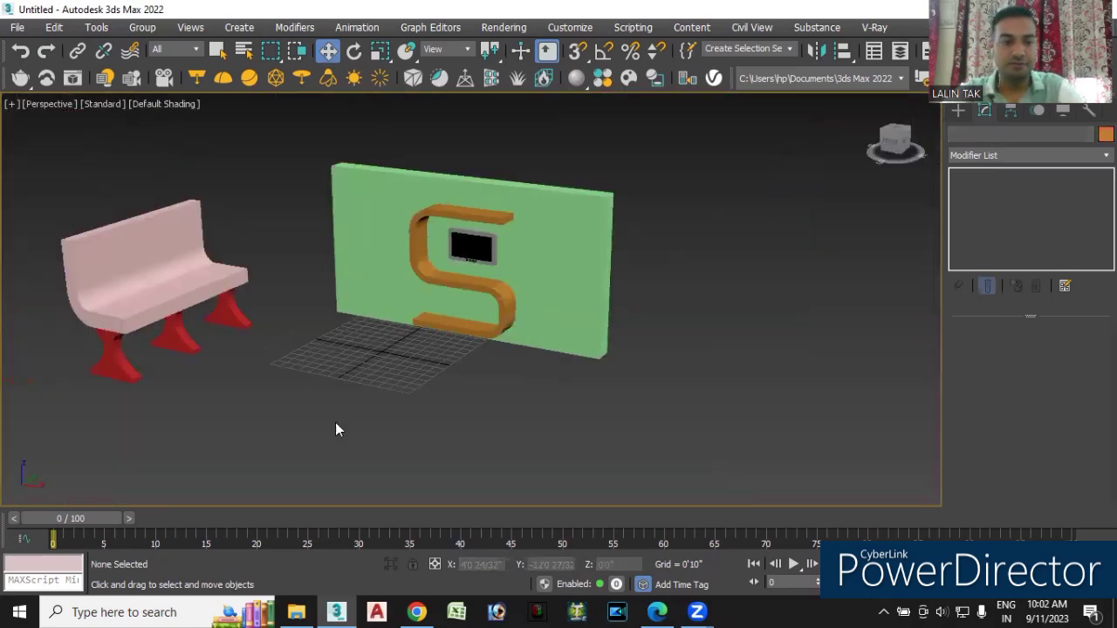
mouse_move(335, 432)
middle_mouse_down("alt")
mouse_move(309, 408)
mouse_move(322, 436)
middle_mouse_up("alt")
mouse_move(244, 406)
middle_mouse_down()
mouse_move(397, 417)
mouse_move(368, 413)
middle_mouse_up()
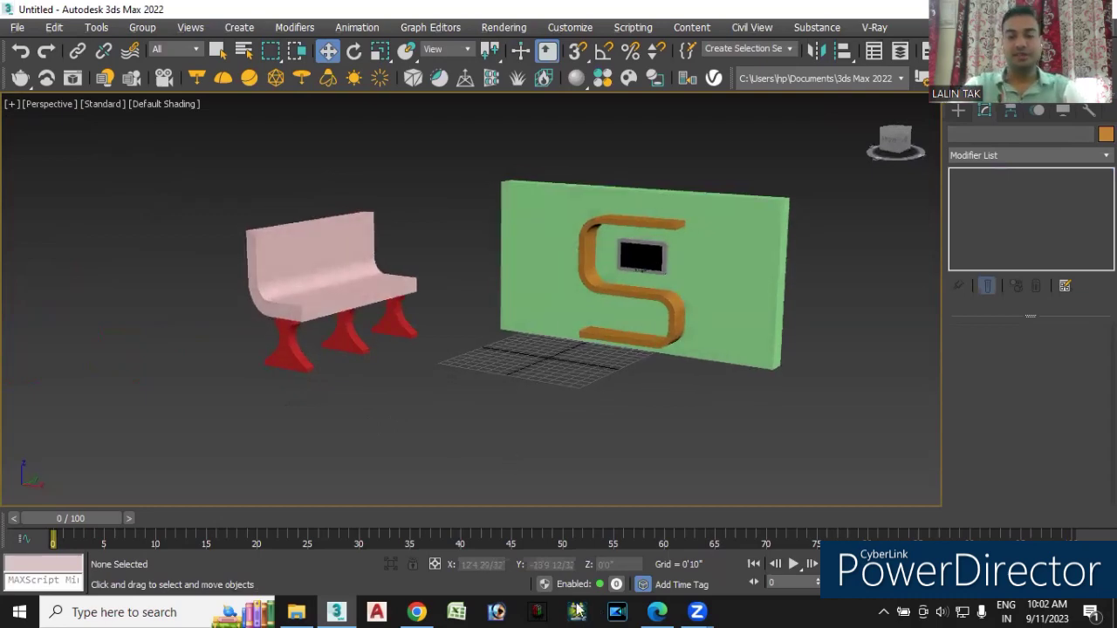
scroll(294, 318, "up", 4)
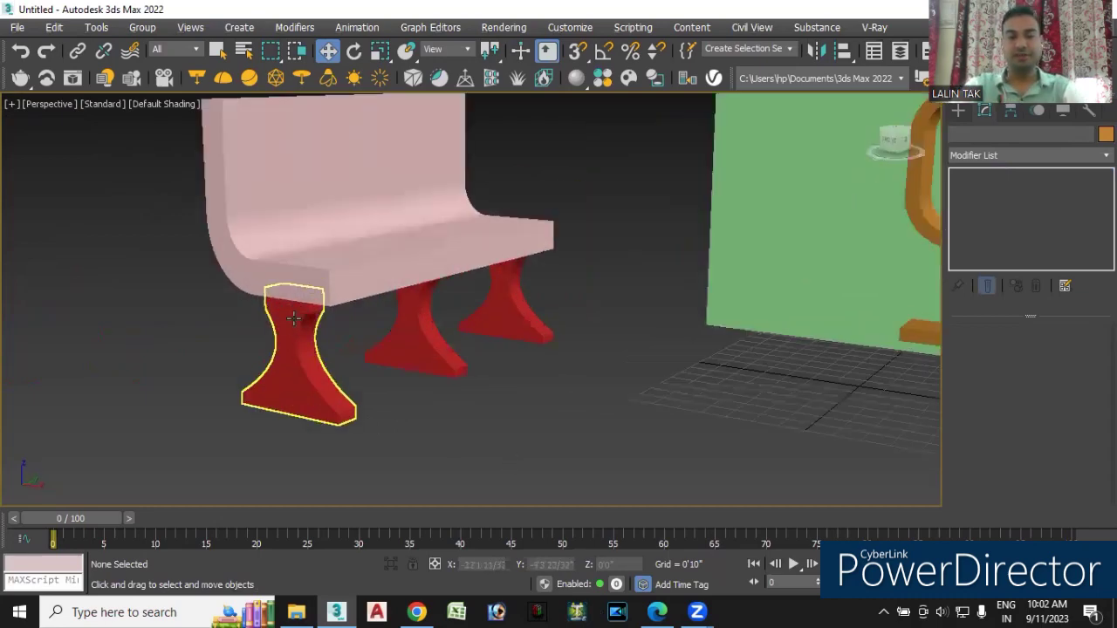
scroll(295, 362, "down", 2)
middle_click_drag(349, 300, 253, 349)
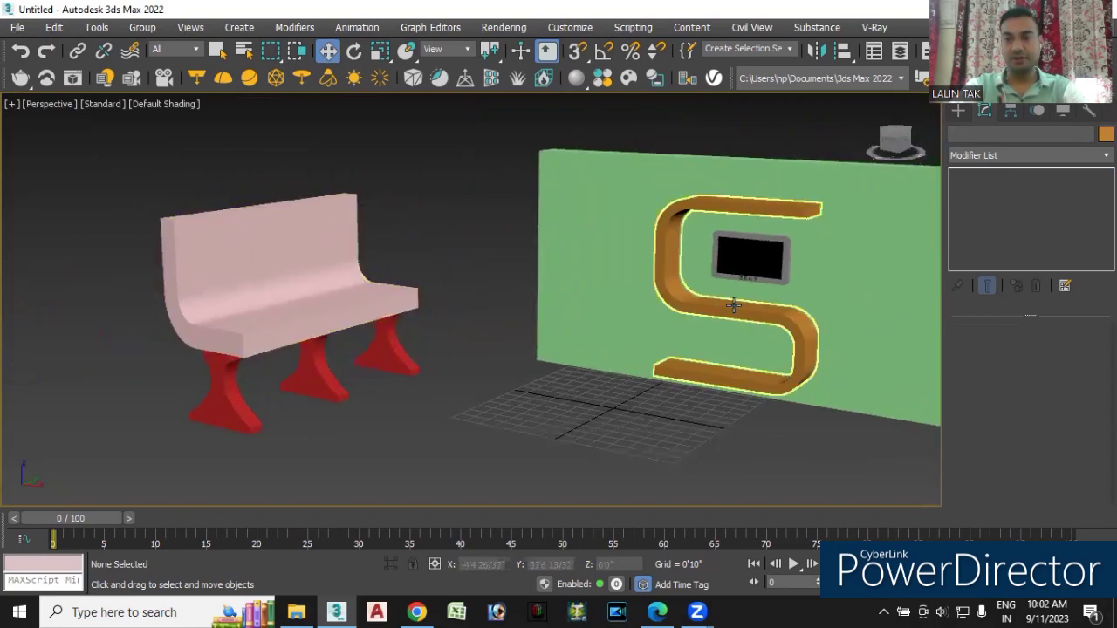